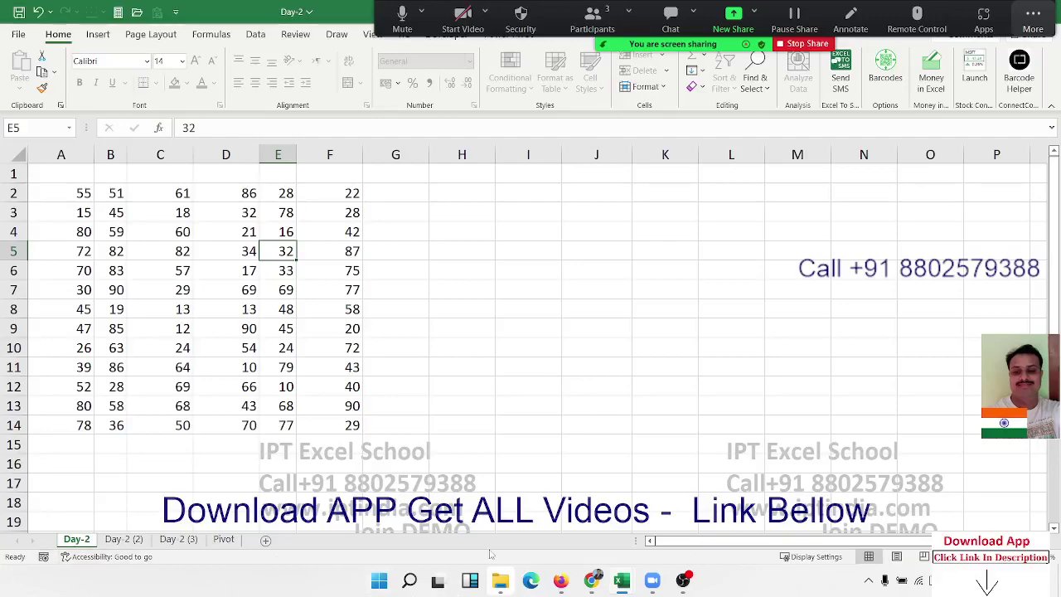
Try unprotecting the Day-2 sheet with an empty password and dismiss the rejection message
click(685, 584)
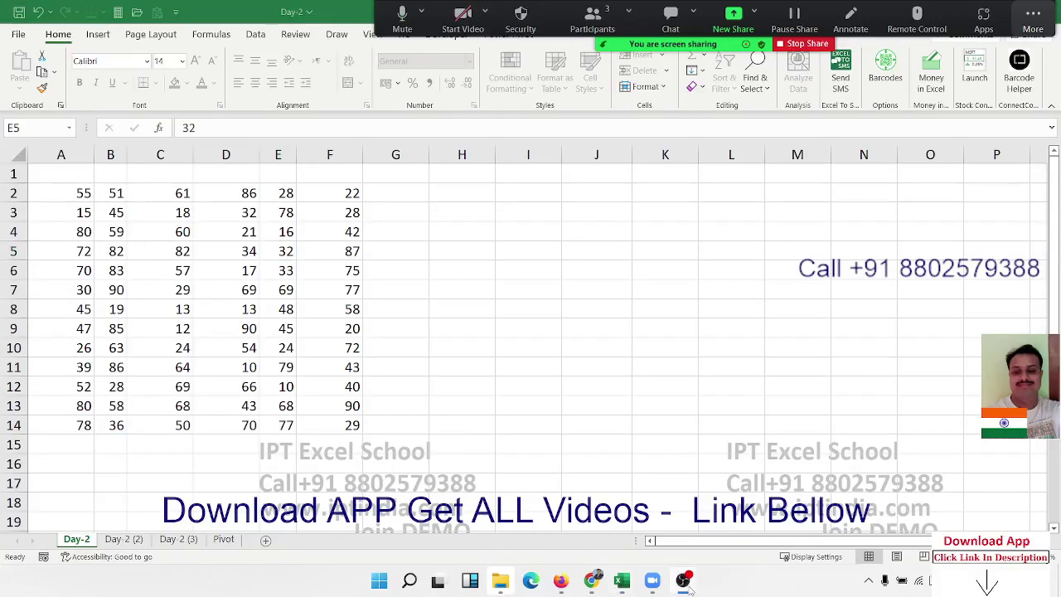
click(685, 583)
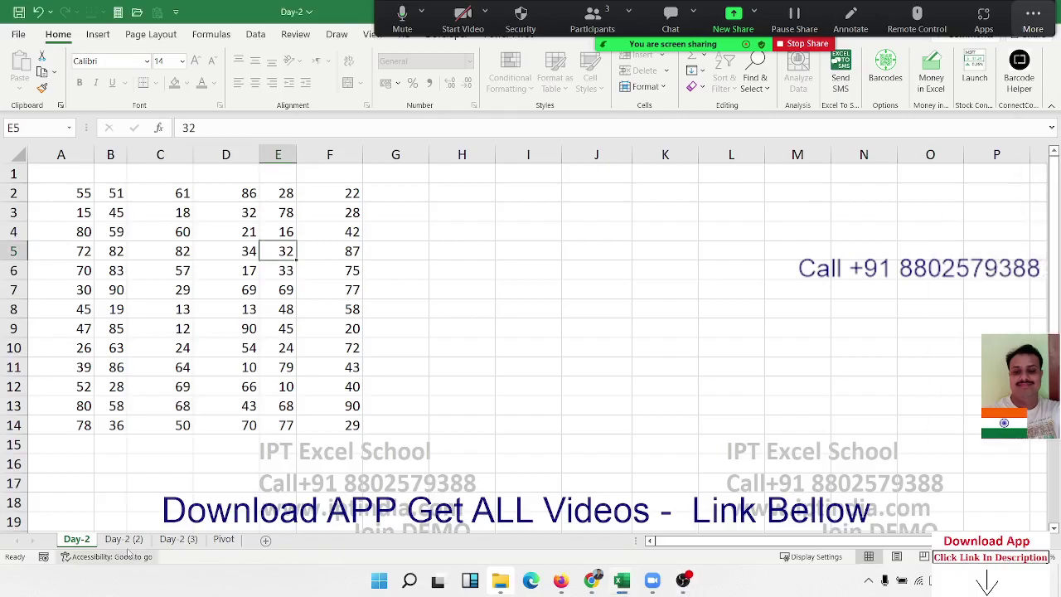
right_click(87, 540)
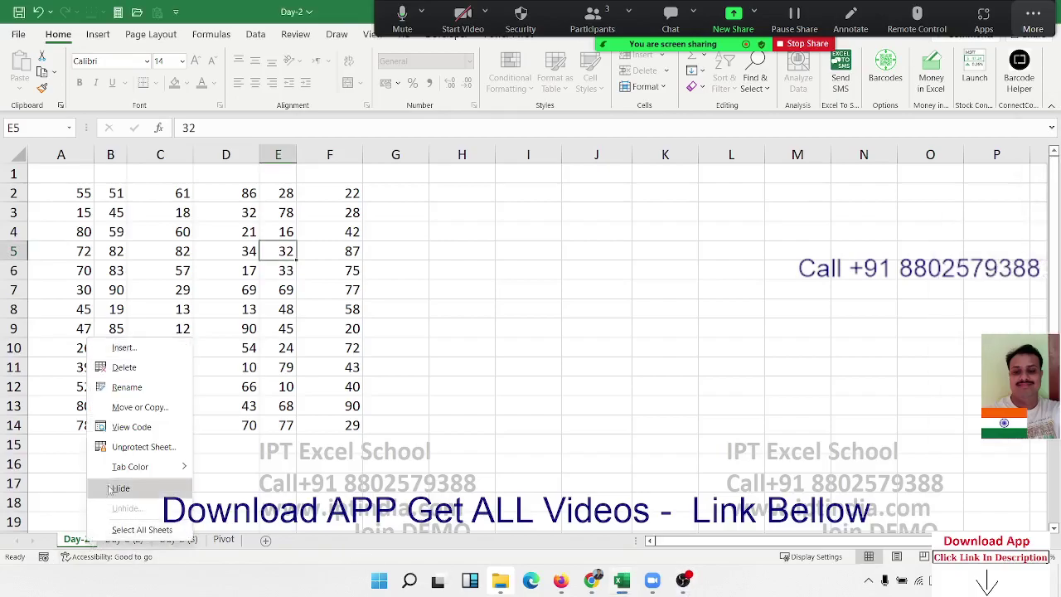
click(126, 445)
key(Return)
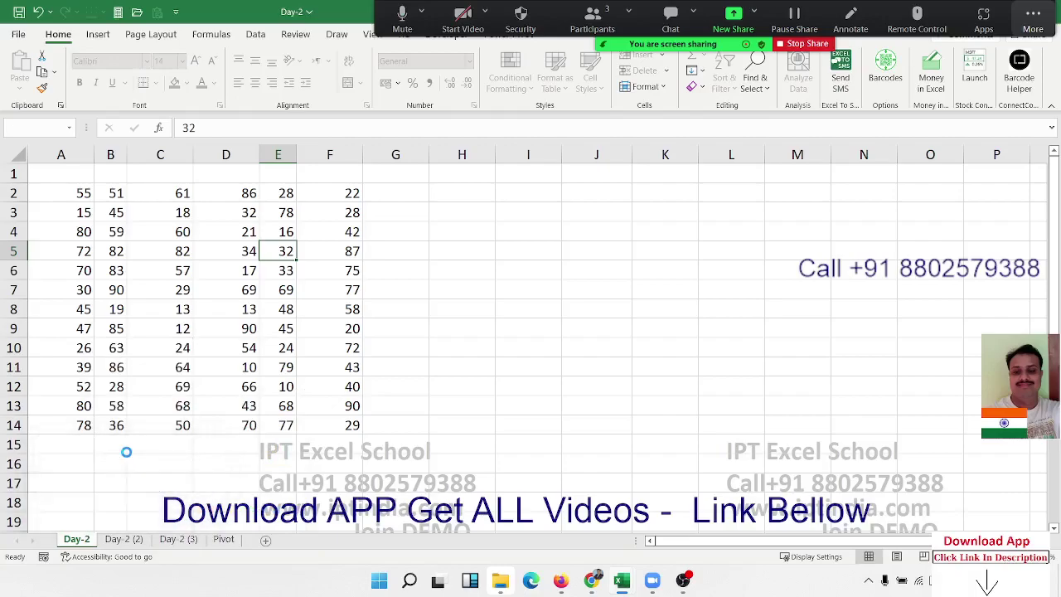
key(Return)
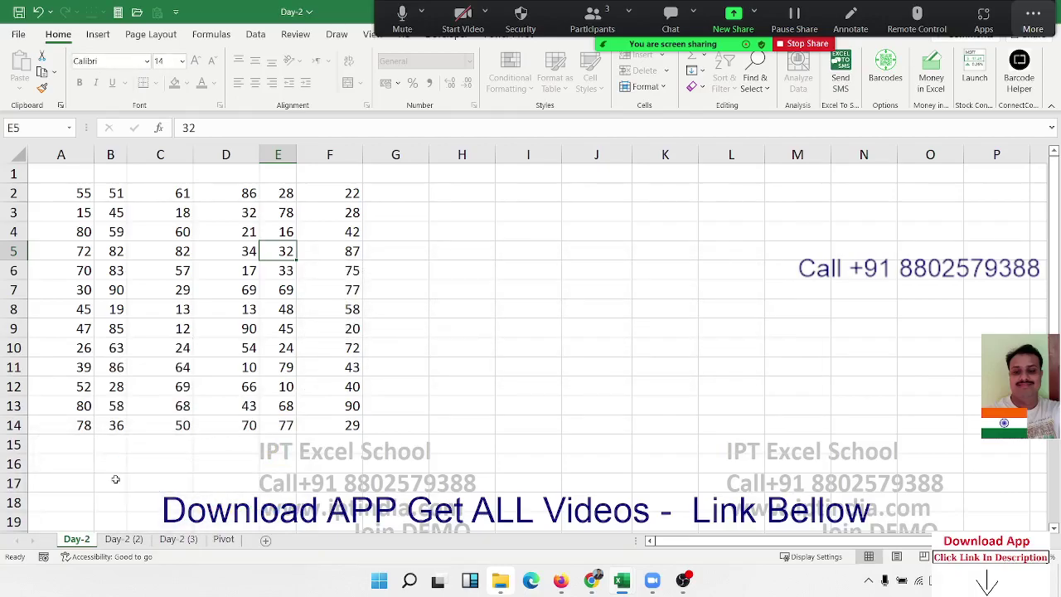
Unprotect the Day-2 sheet by entering the correct password
right_click(93, 540)
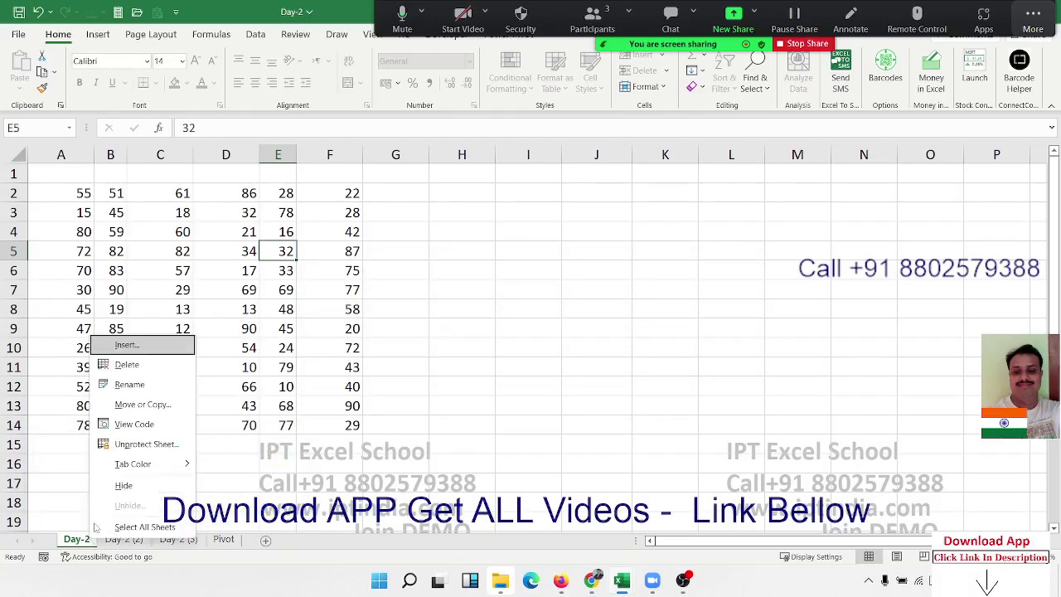
click(134, 445)
text(1)
key(Return)
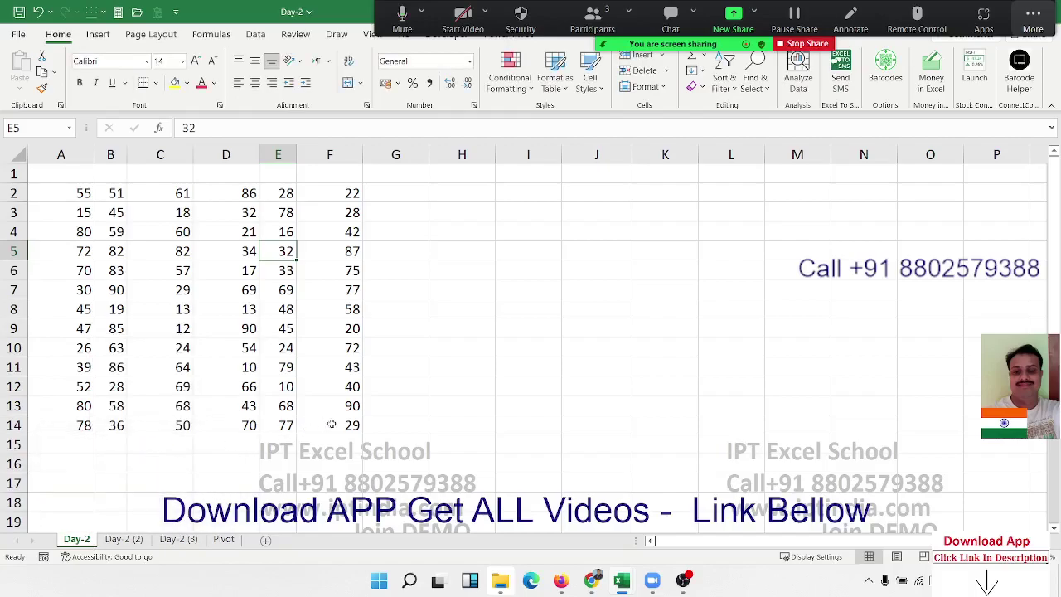
drag(335, 426, 82, 195)
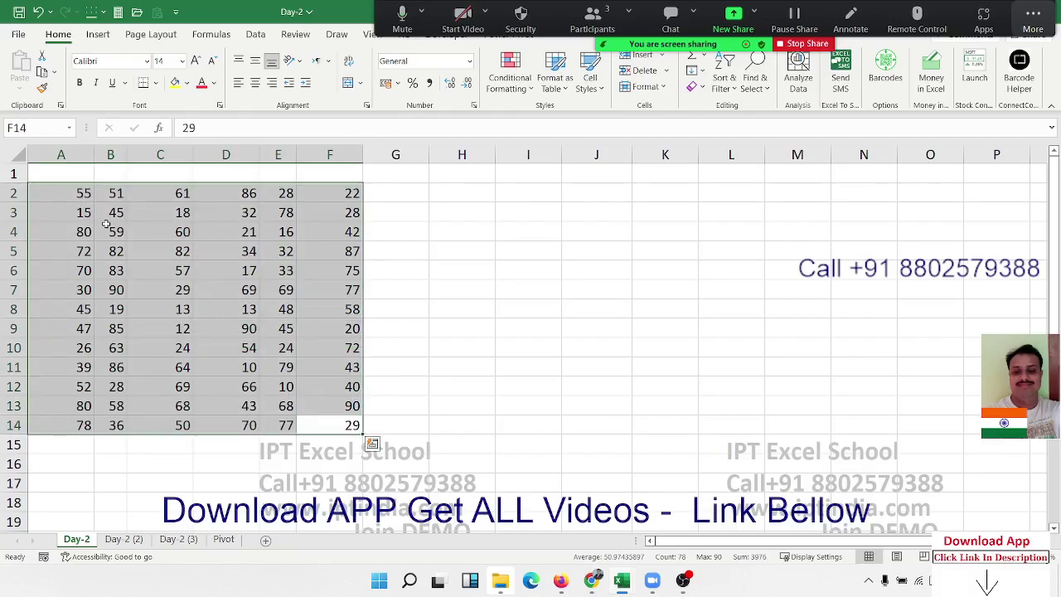
key(Down)
key(Up)
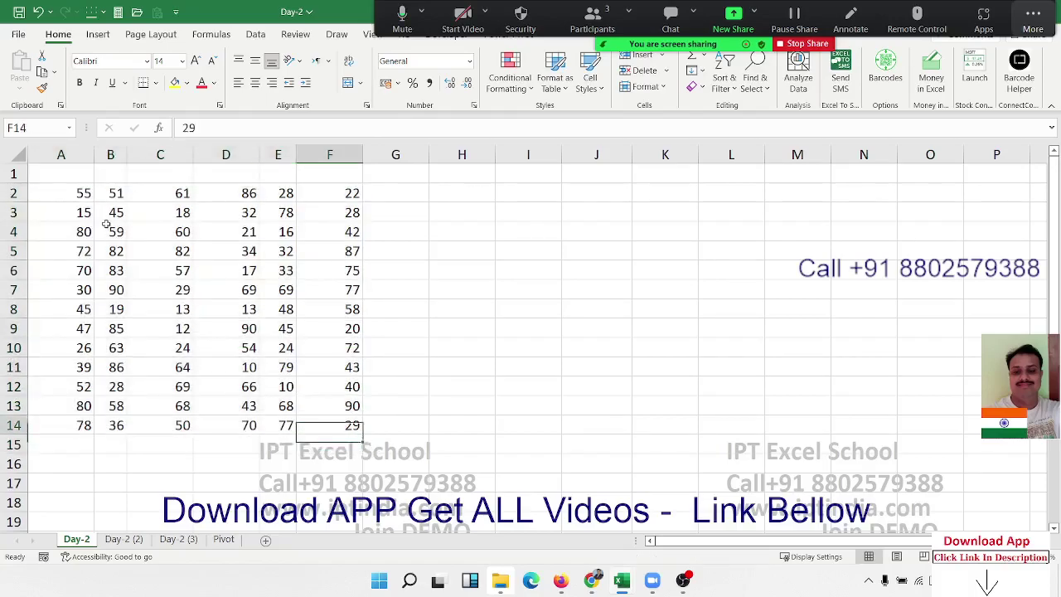
key(ctrl+Up)
key(Up)
key(Left)
key(Down)
key(Down)
key(Down)
key(Down)
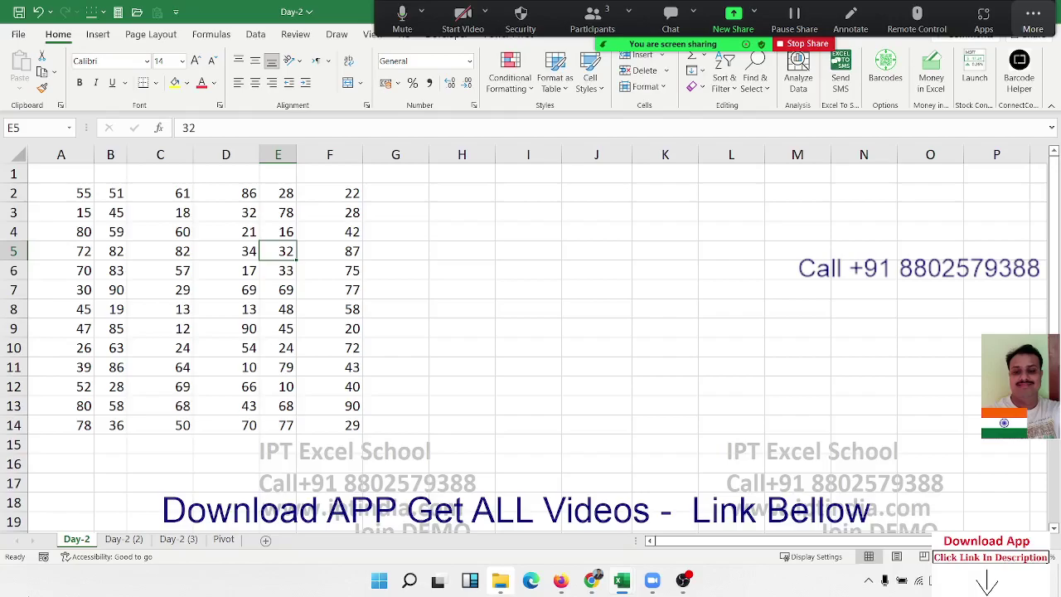
Protect Day-2 with 'Select unlocked cells' unticked, then confirm editing a cell is refused
click(453, 234)
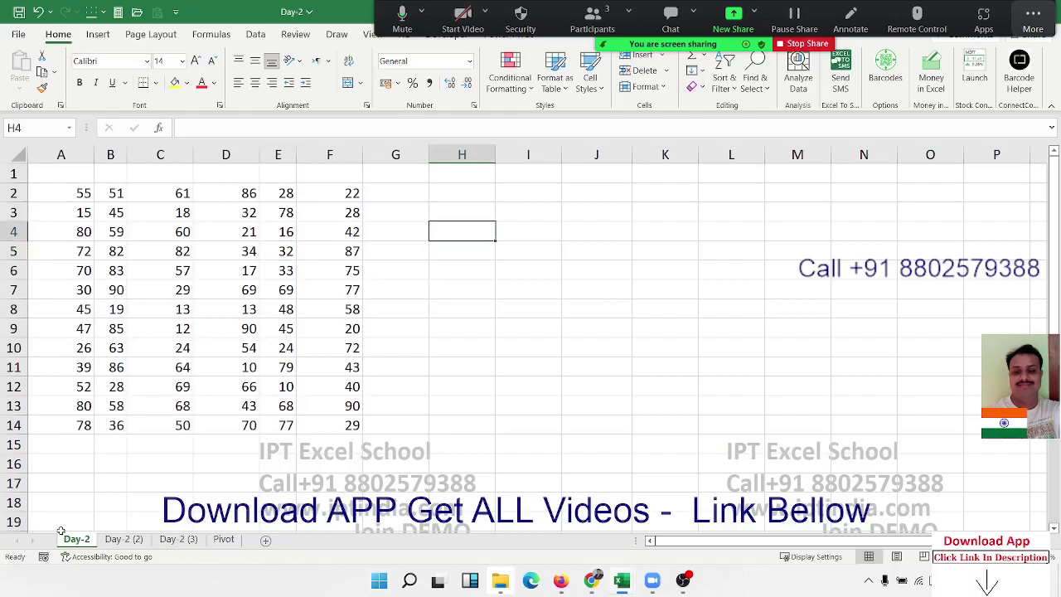
right_click(86, 543)
click(100, 447)
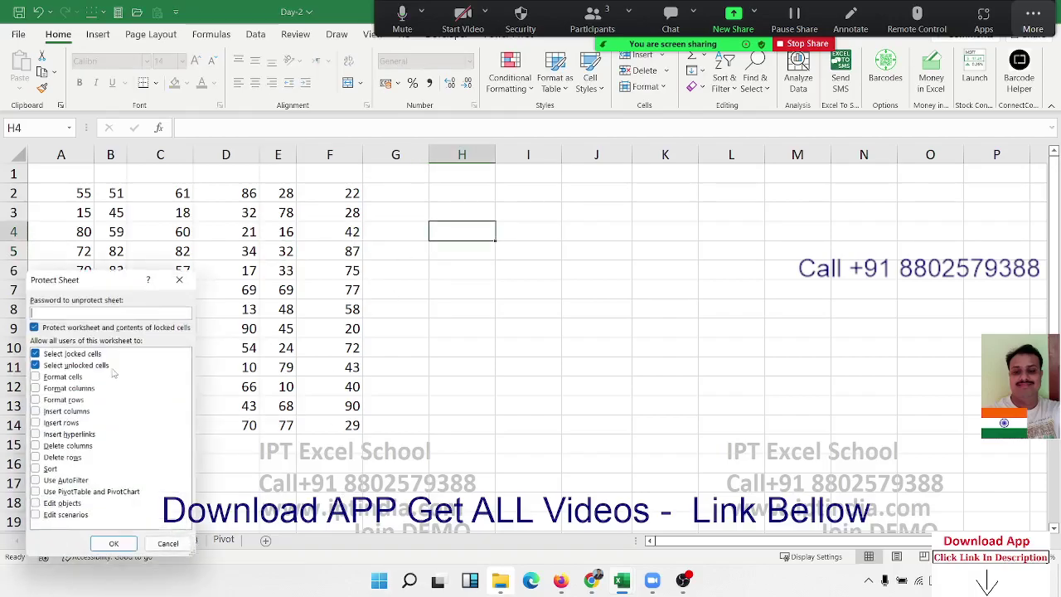
drag(74, 280, 449, 199)
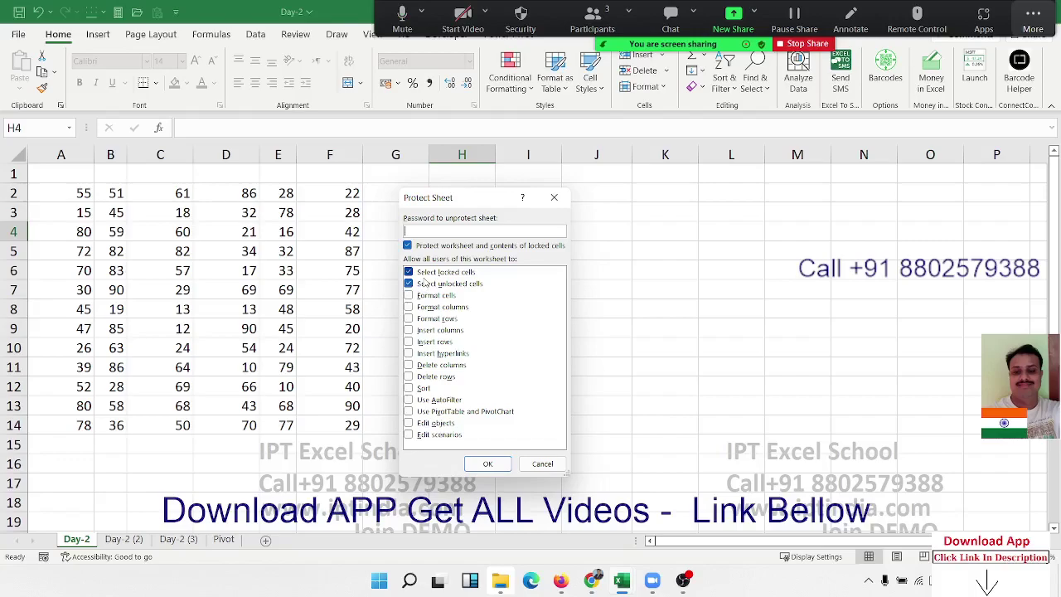
click(411, 284)
click(506, 464)
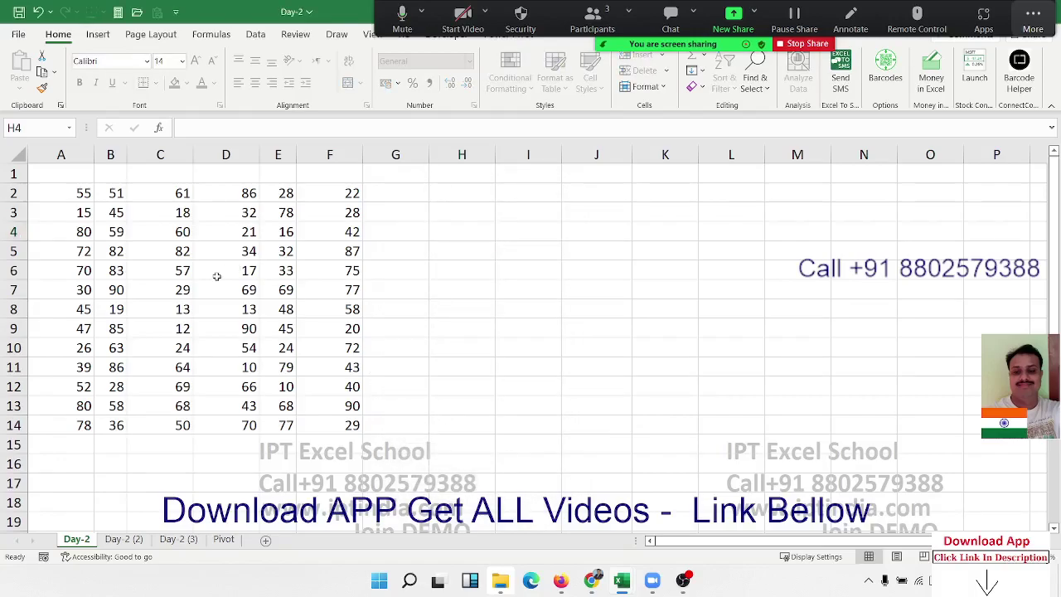
double_click(278, 328)
key(Return)
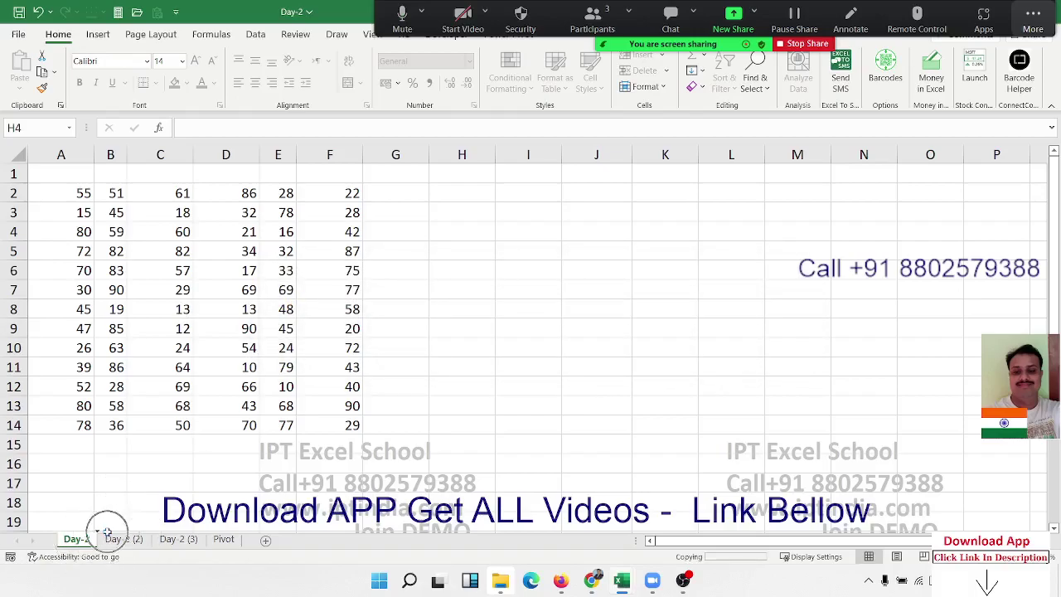
Copy the Day-2 sheet as Day-2 (4) and unprotect the copy
ctrl+drag(103, 533, 94, 539)
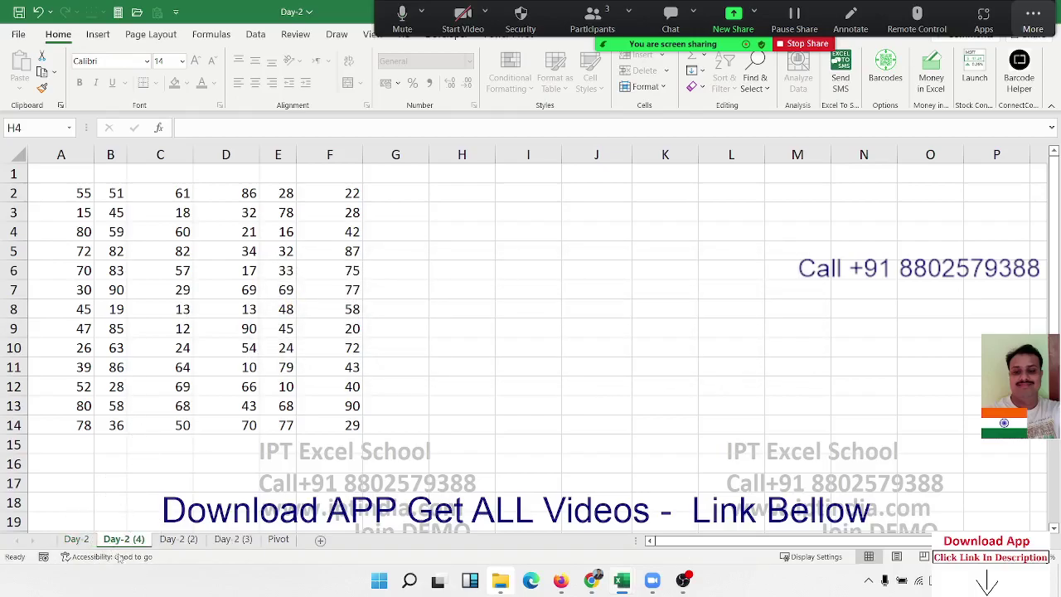
right_click(128, 540)
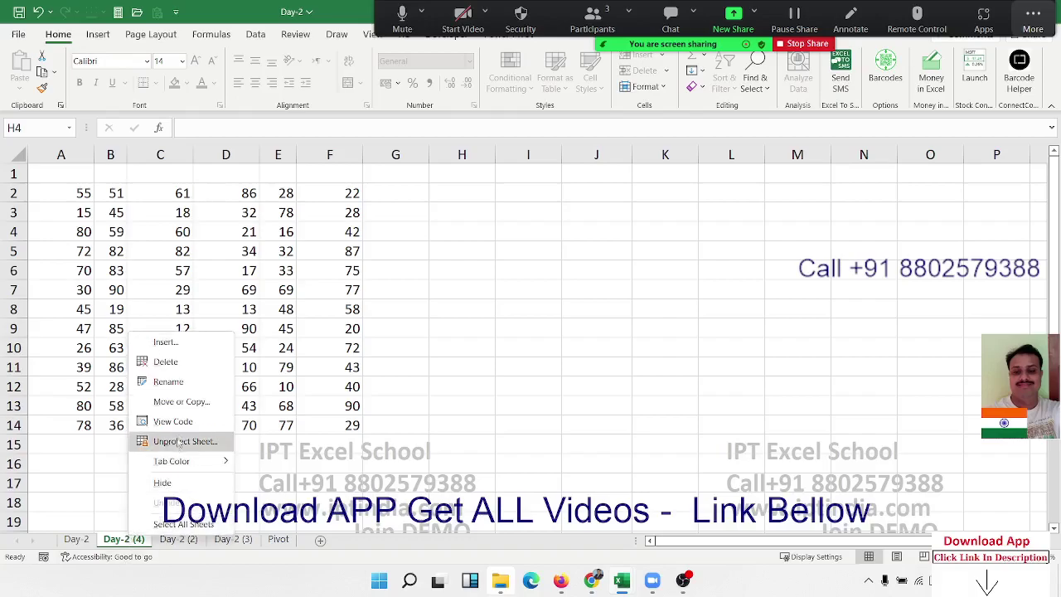
click(186, 440)
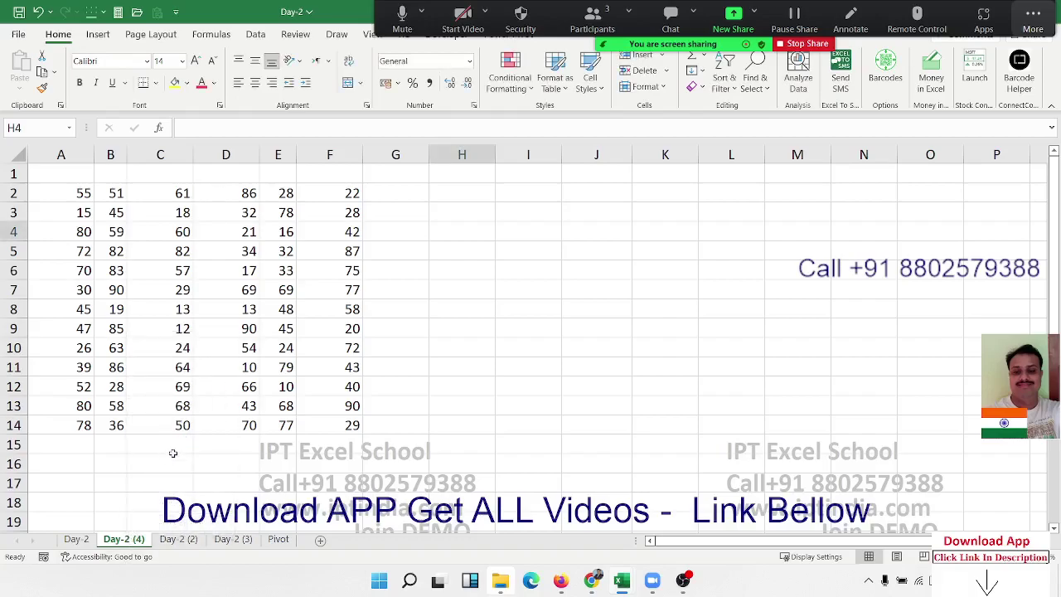
Clear the numbers in A2:F14 and fill B2:F9 with yellow
click(276, 445)
drag(356, 427, 82, 194)
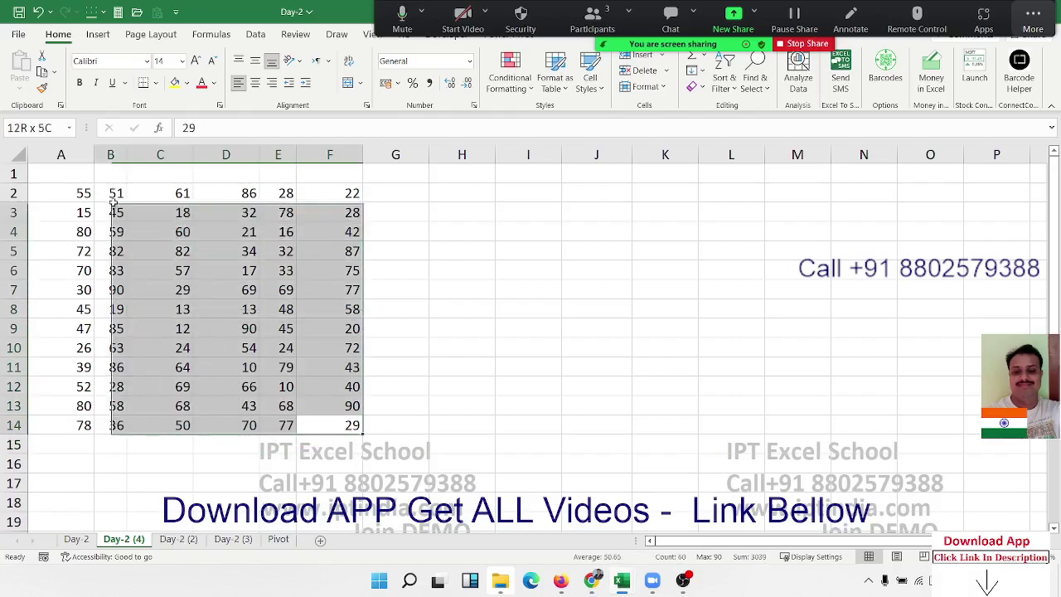
key(Delete)
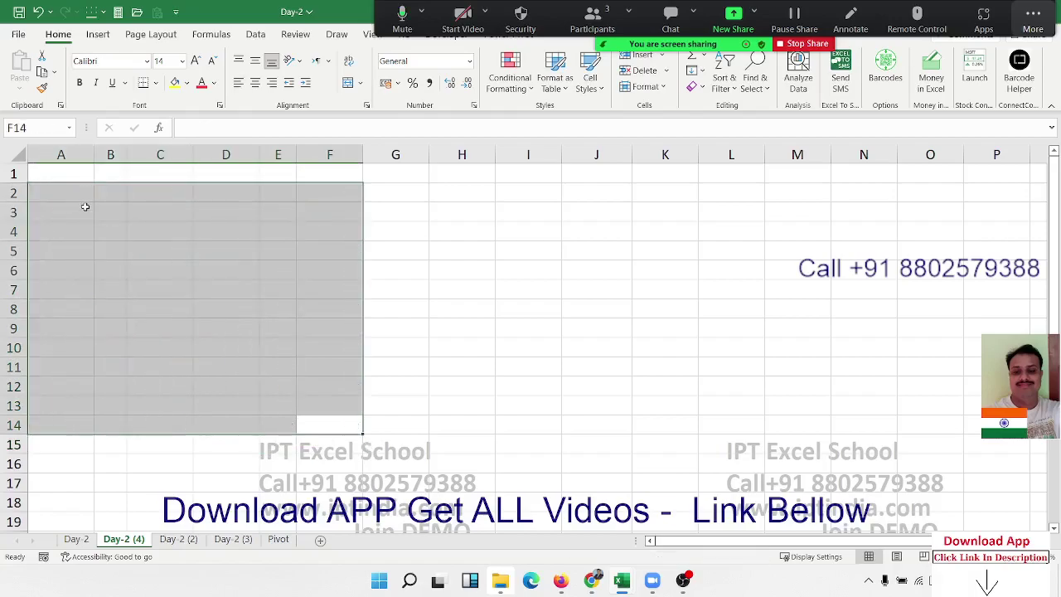
mouse_move(111, 196)
mouse_down()
mouse_move(187, 222)
mouse_move(334, 327)
mouse_up()
click(175, 83)
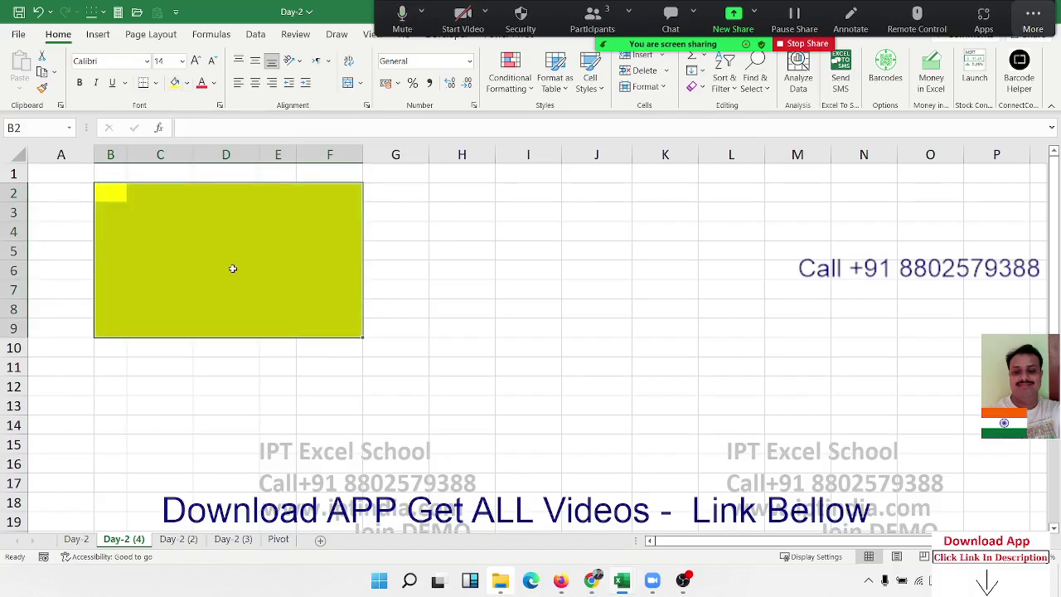
drag(188, 403, 199, 379)
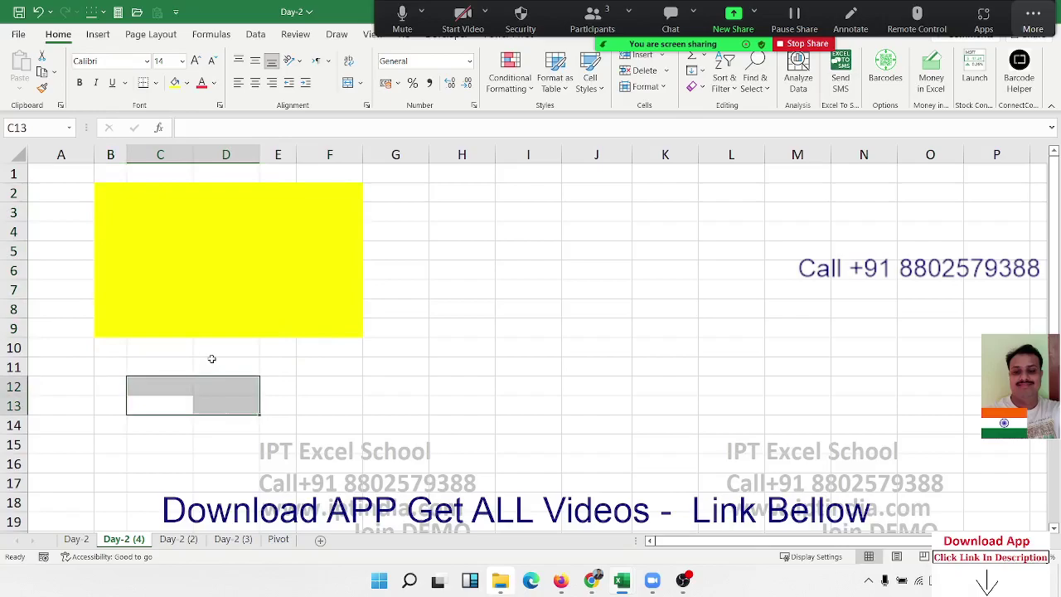
click(210, 363)
right_click(141, 540)
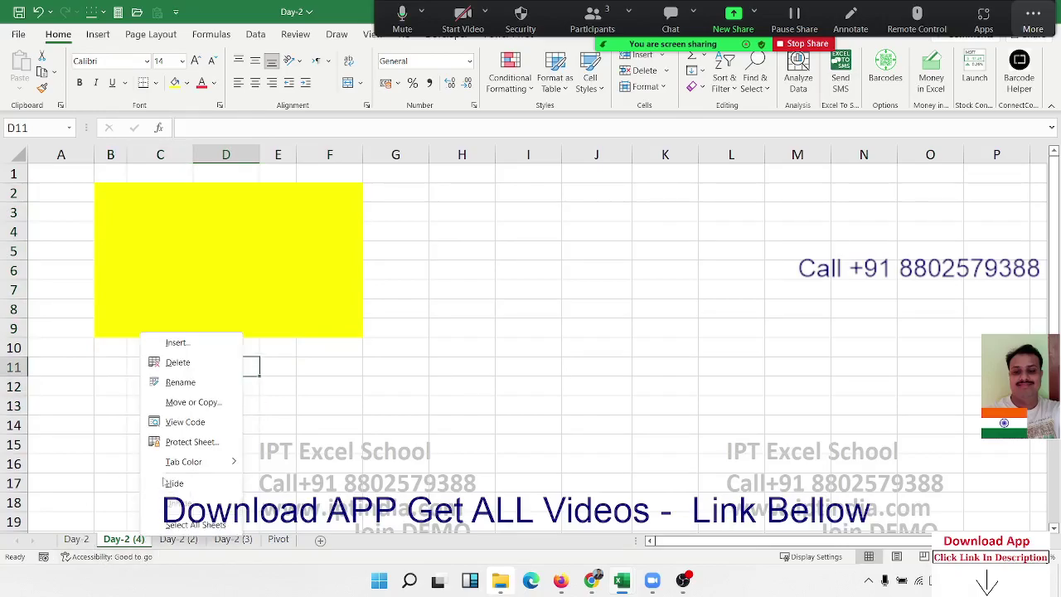
click(148, 440)
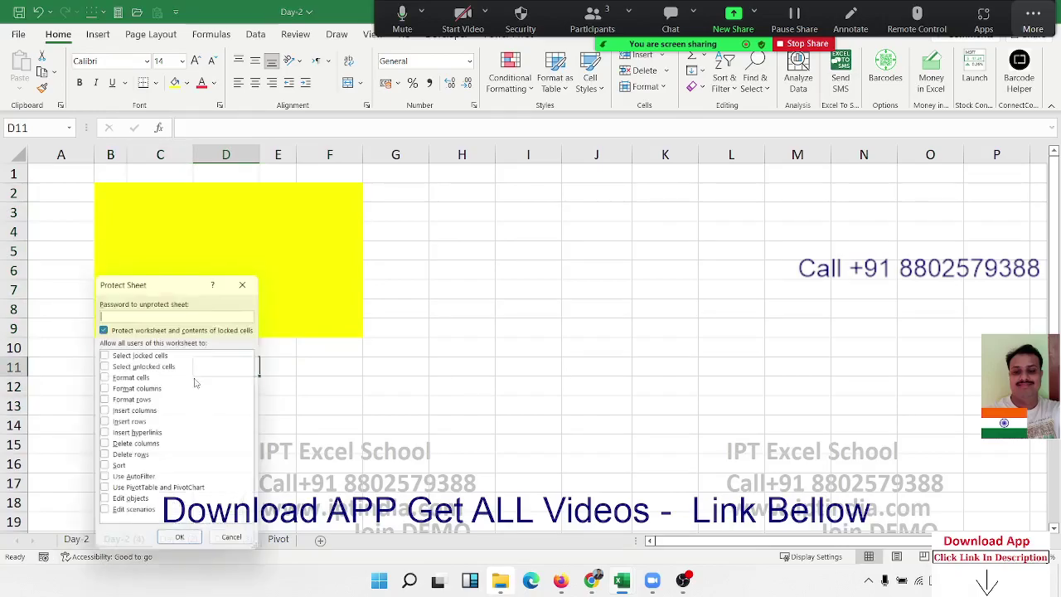
click(141, 354)
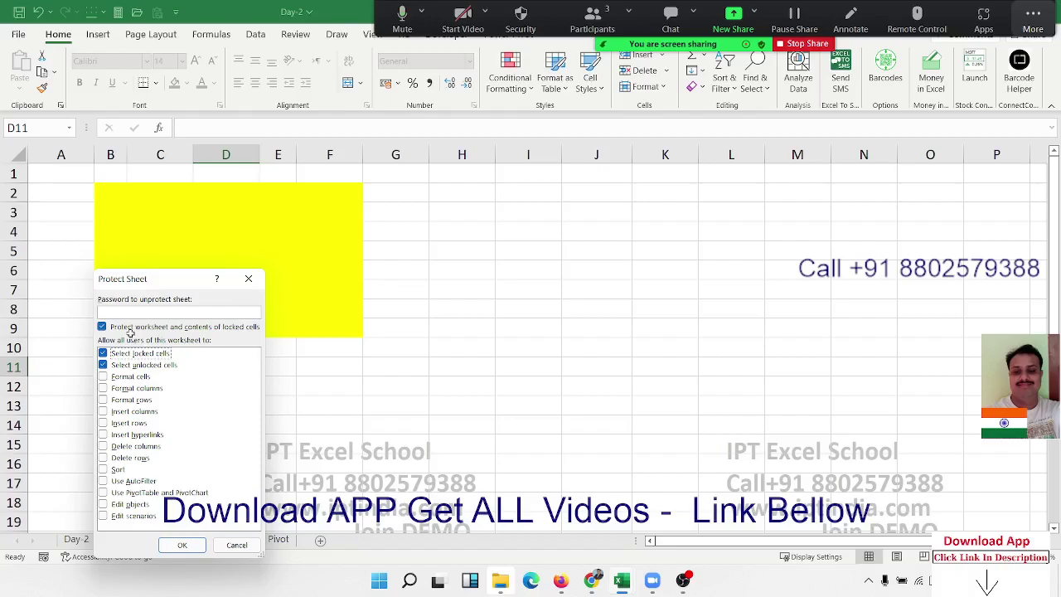
key(Escape)
right_click(388, 247)
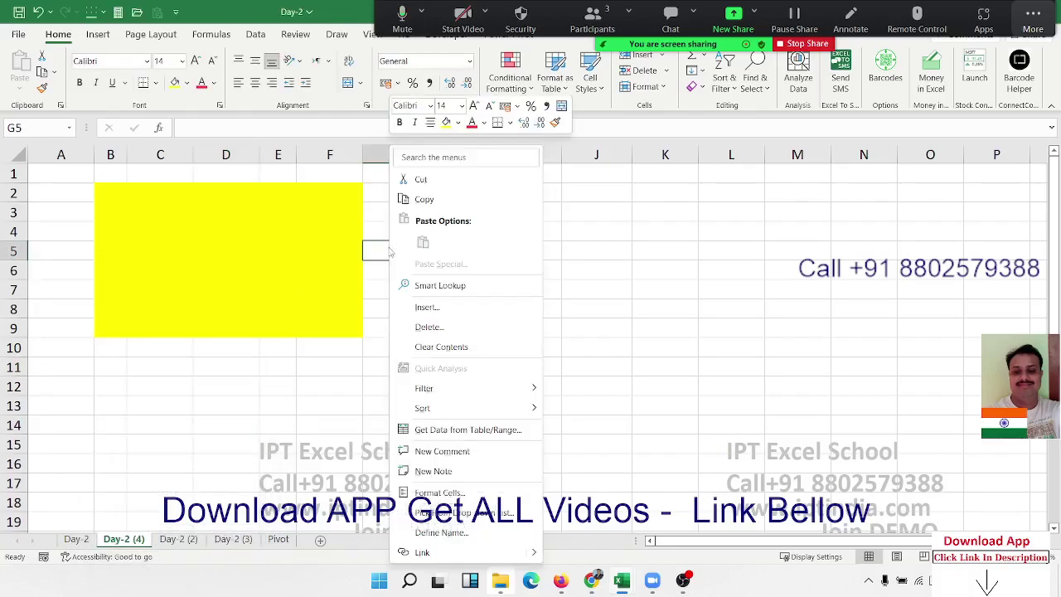
click(435, 493)
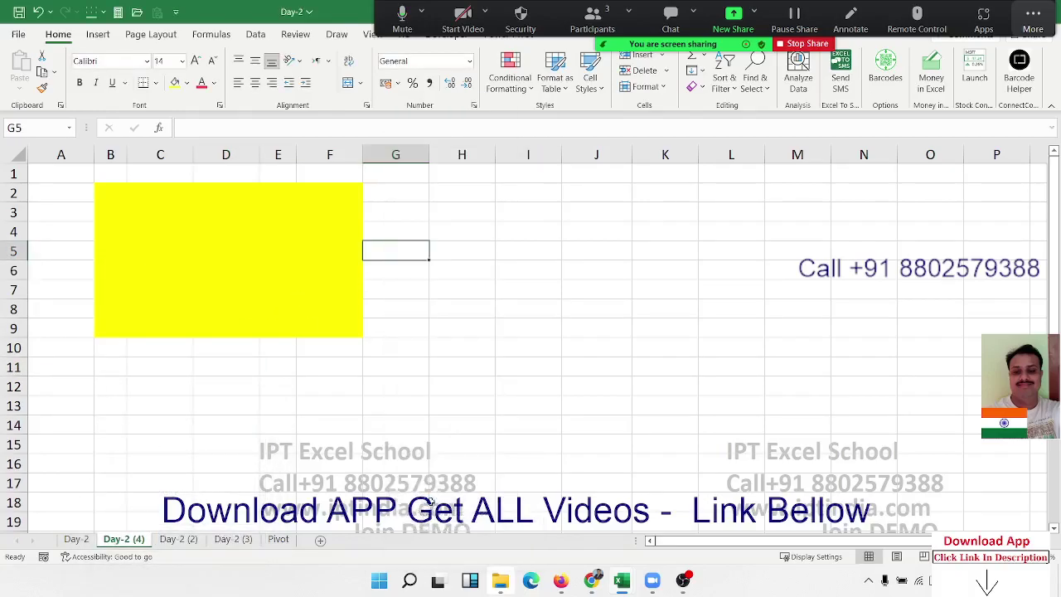
click(509, 246)
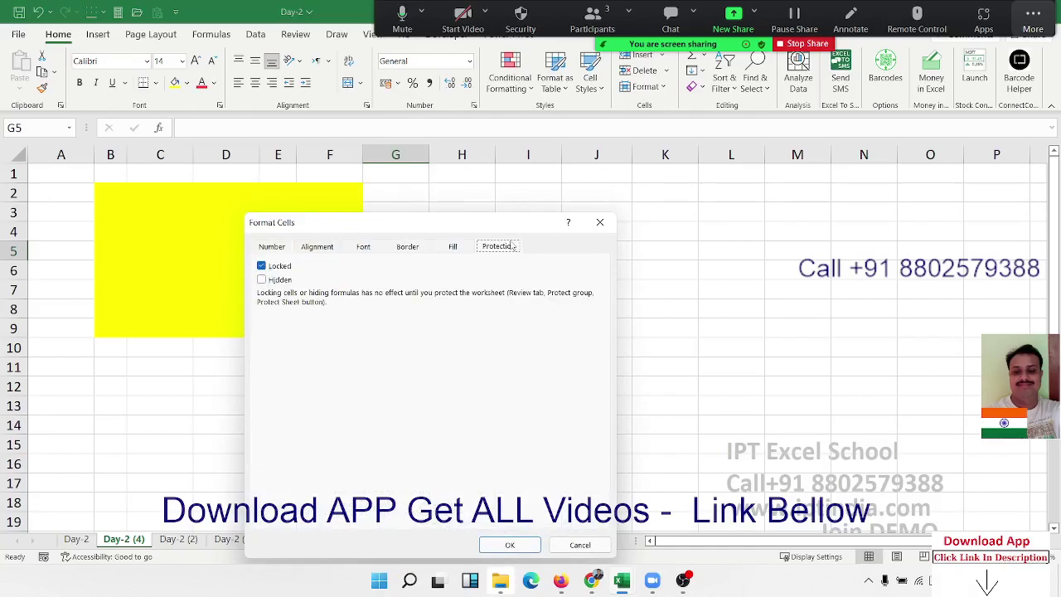
click(297, 272)
Unlock the yellow cells B2:F9 by clearing Locked in Format Cells protection
key(Return)
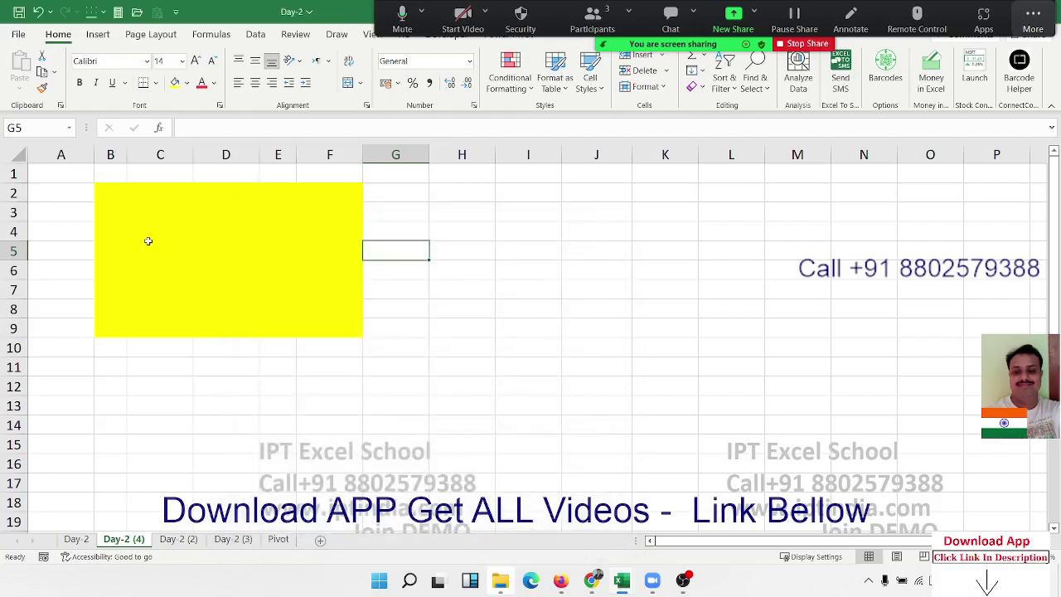
click(105, 187)
drag(106, 187, 329, 322)
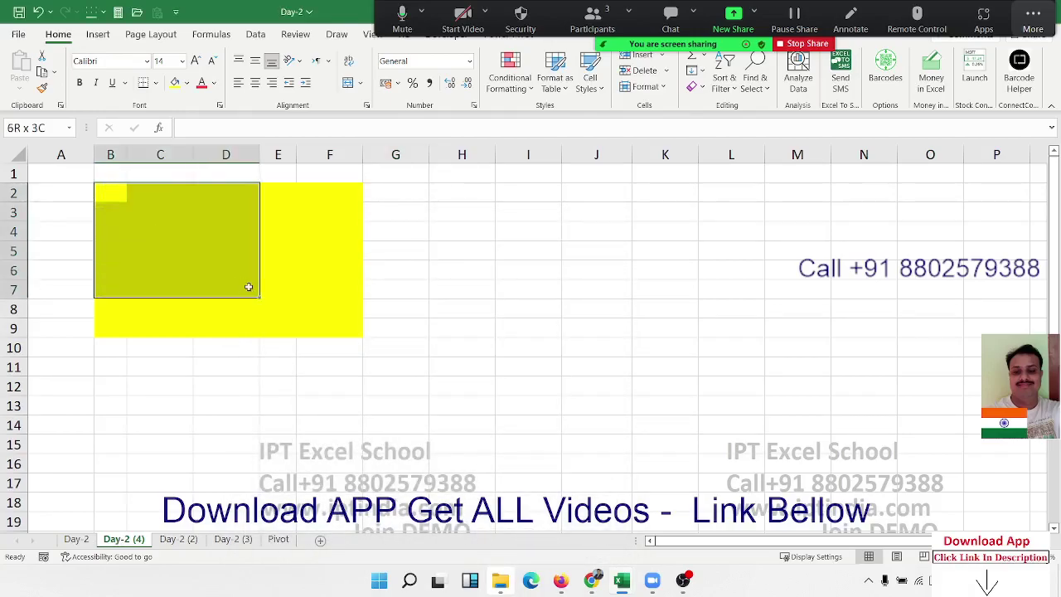
right_click(329, 303)
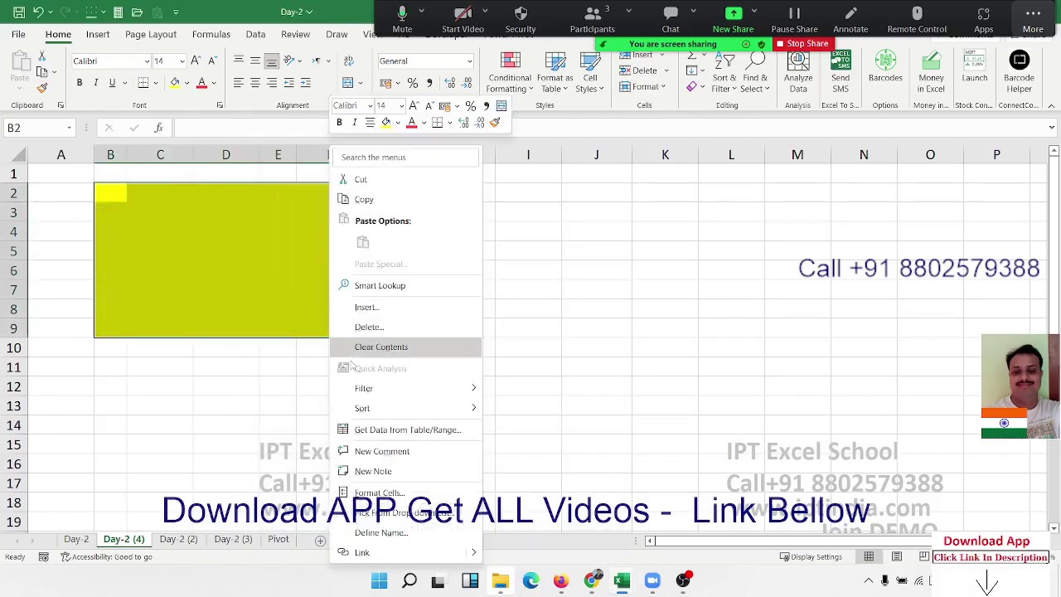
click(375, 492)
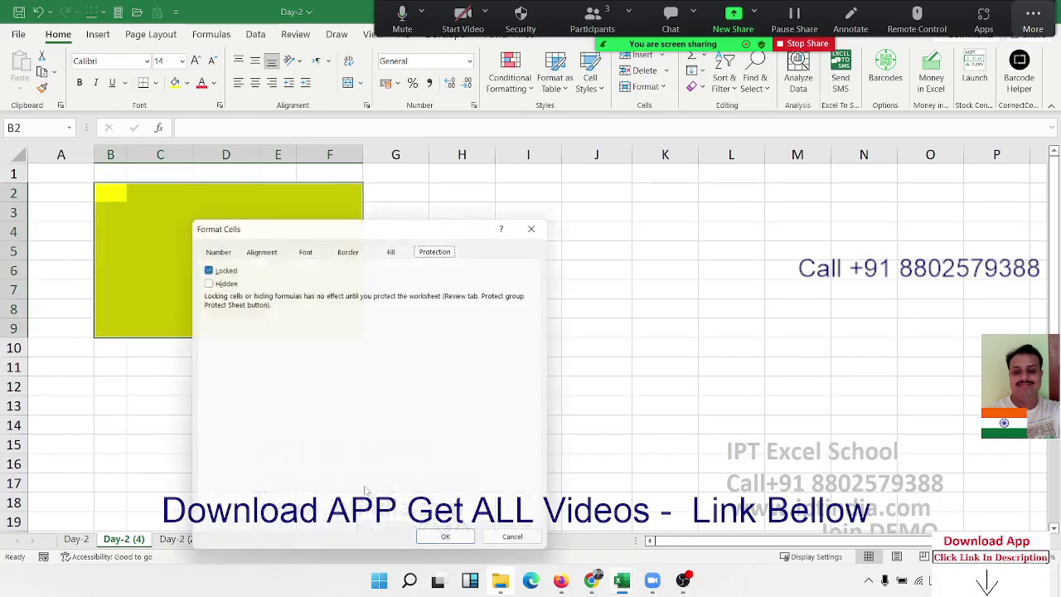
click(220, 267)
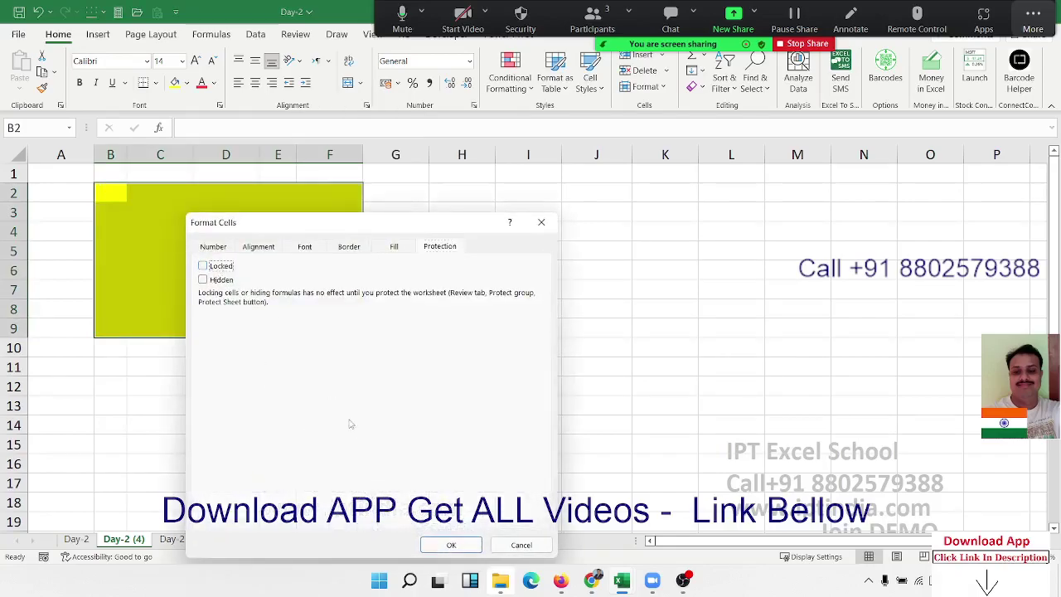
click(451, 544)
click(226, 404)
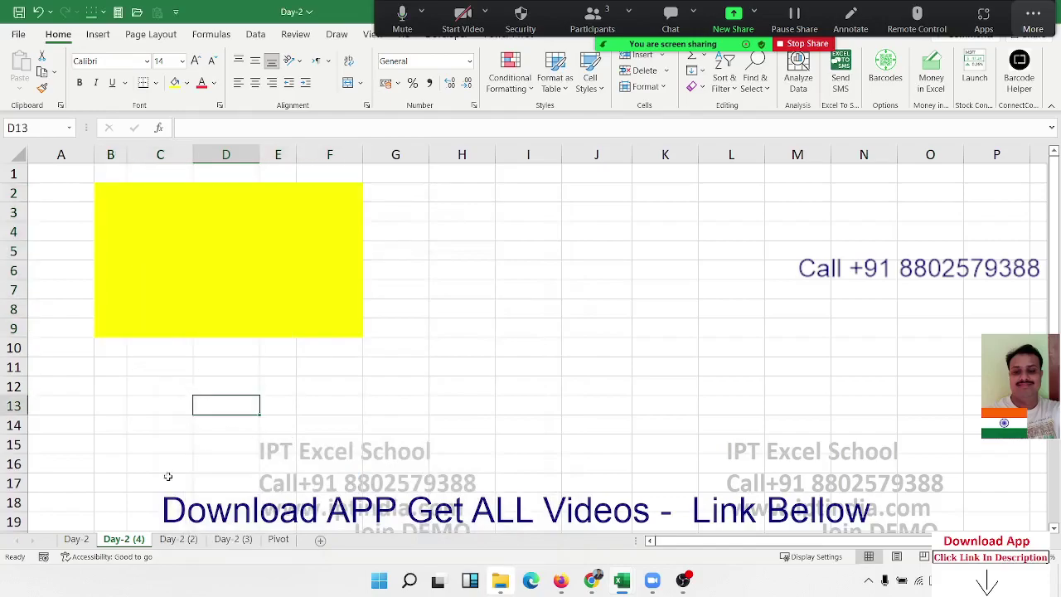
Protect Day-2 (4) allowing selection of locked and unlocked cells, then test editing H5
right_click(139, 540)
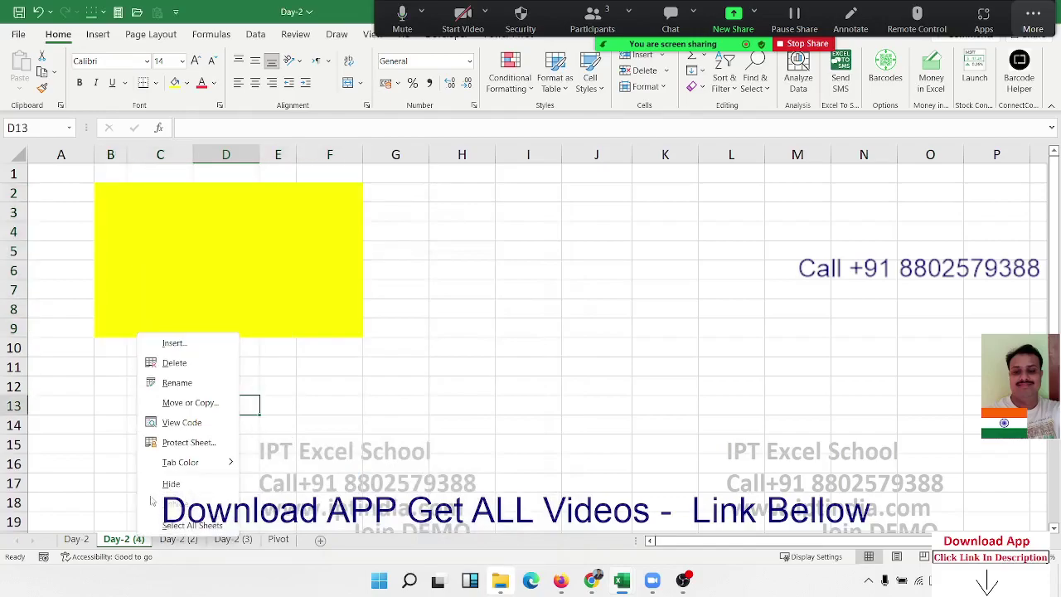
click(178, 443)
drag(160, 282, 505, 212)
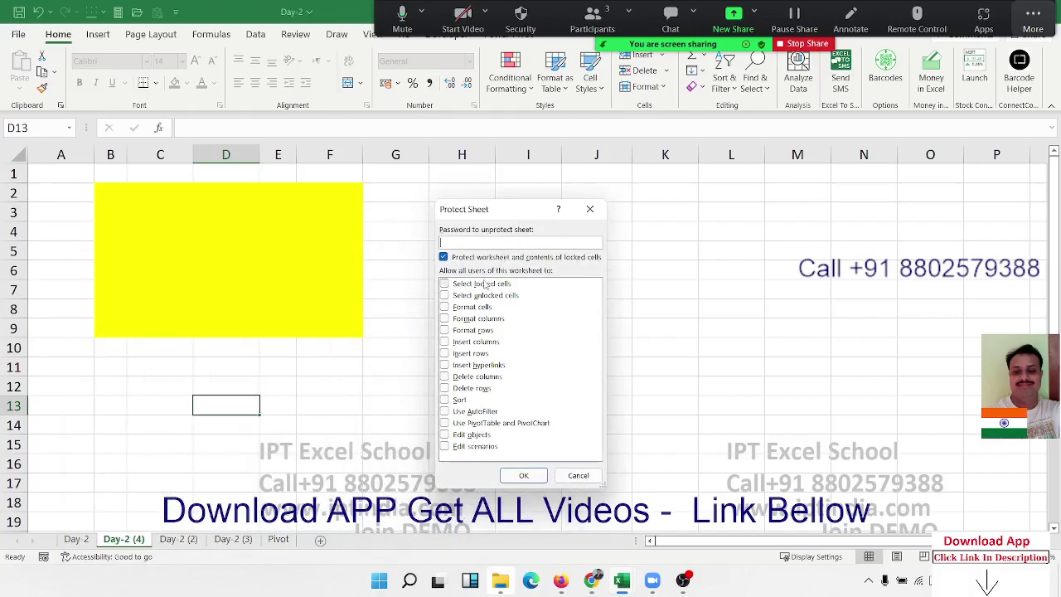
click(485, 283)
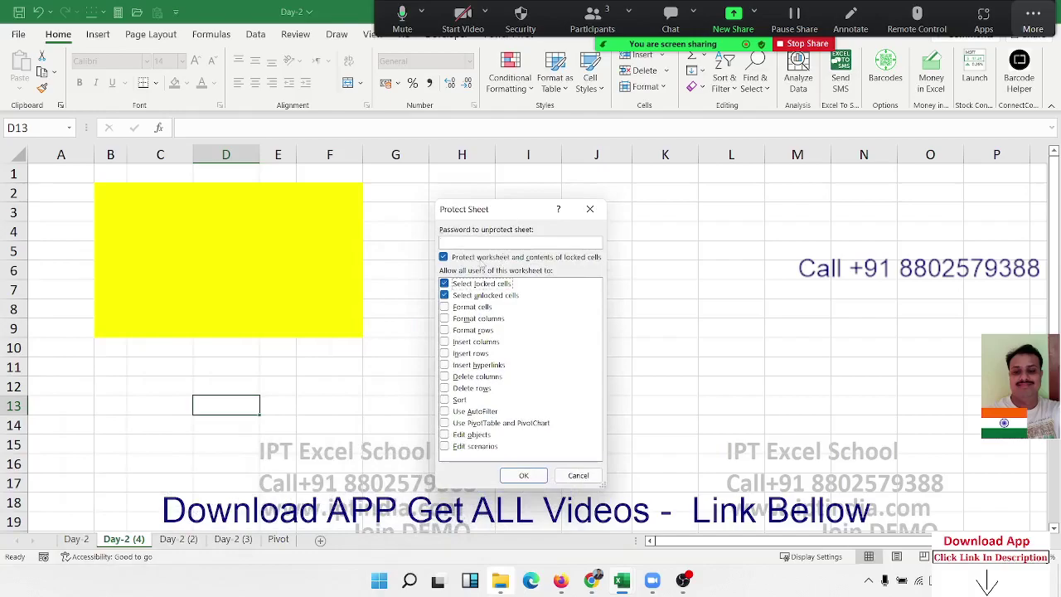
click(523, 474)
double_click(493, 259)
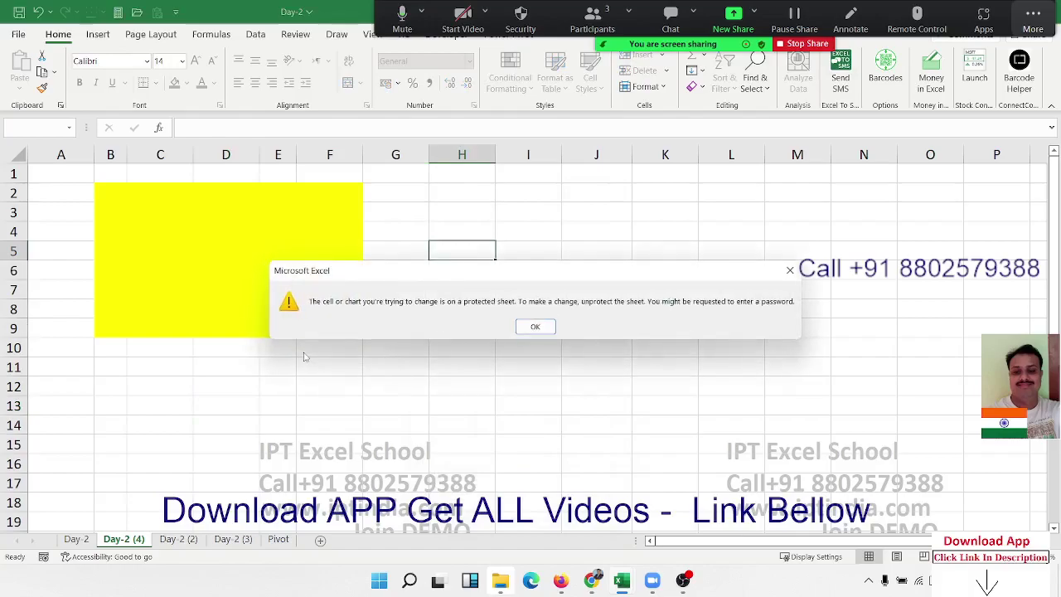
Enter 'dfg' in C5 and 'fg' in D7 inside the unlocked yellow block
click(543, 330)
click(185, 251)
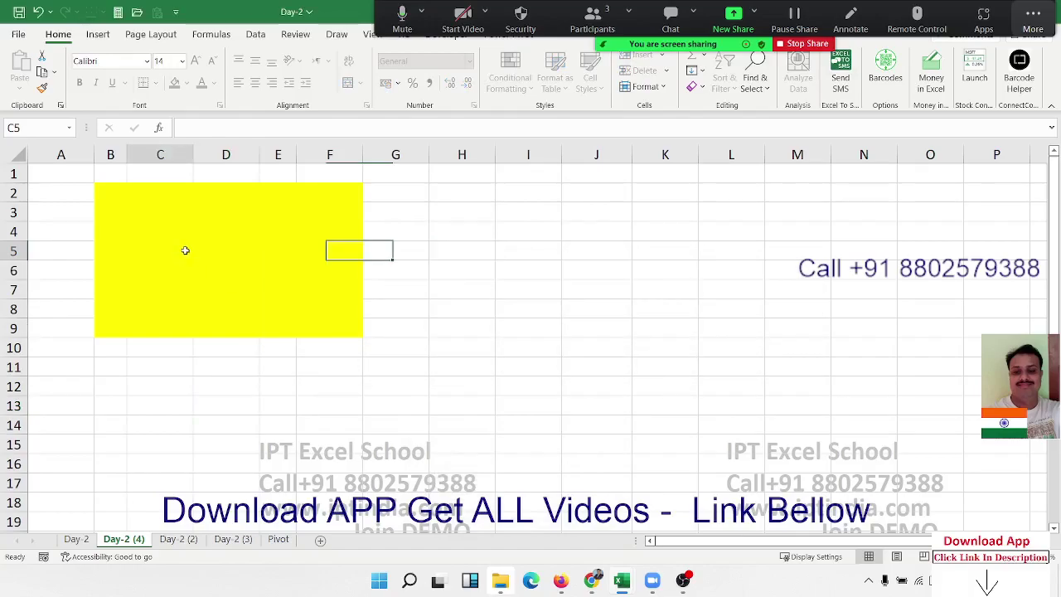
text(dfg)
click(189, 335)
click(211, 285)
text(fg)
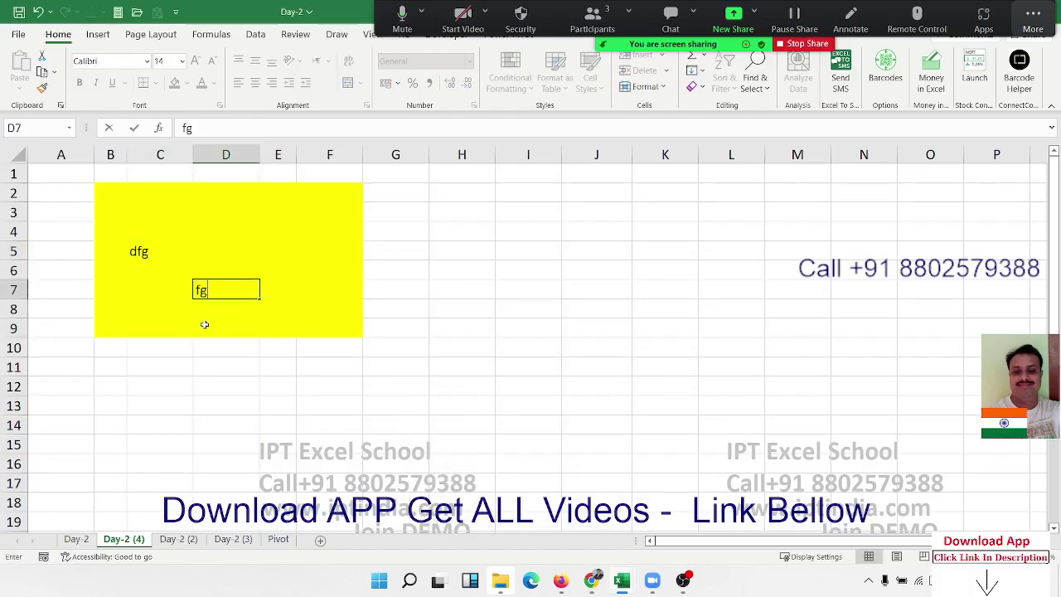
click(203, 327)
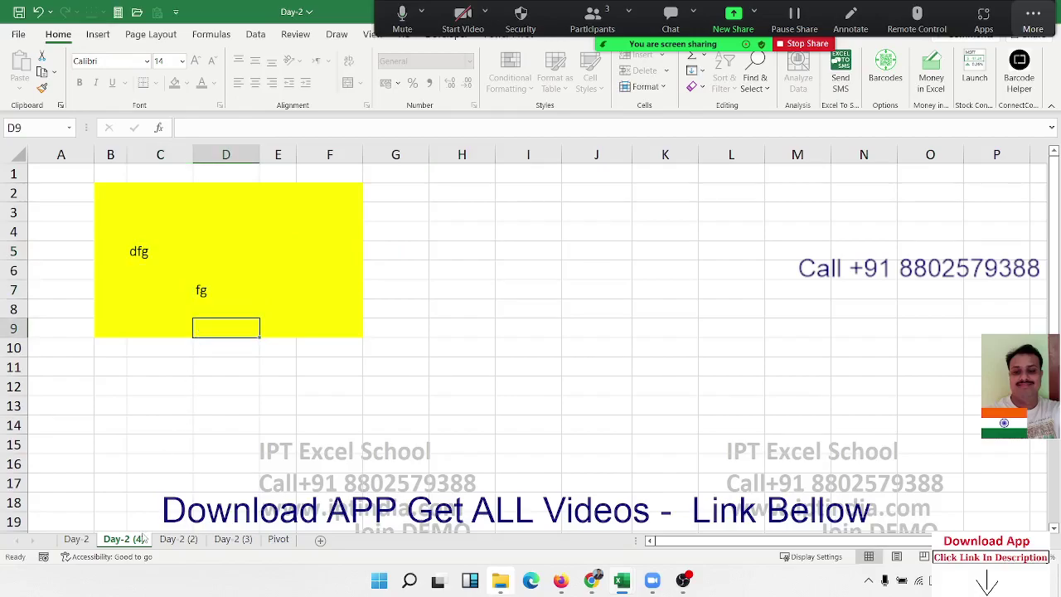
Copy Day-2 (4) as Day-2 (5) and unprotect the new sheet
drag(168, 533, 171, 535)
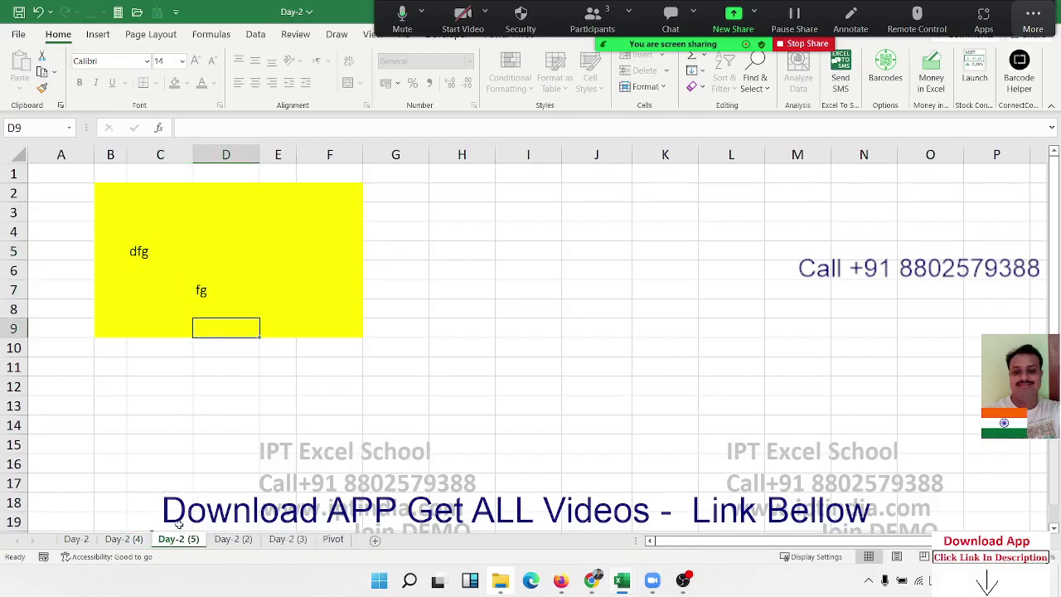
right_click(195, 543)
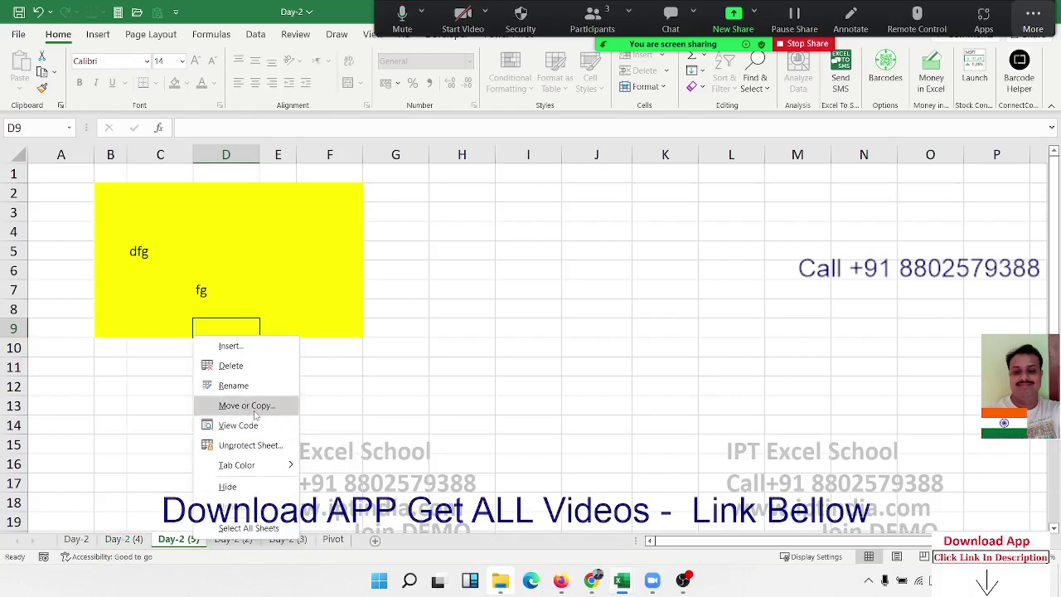
click(246, 445)
click(173, 348)
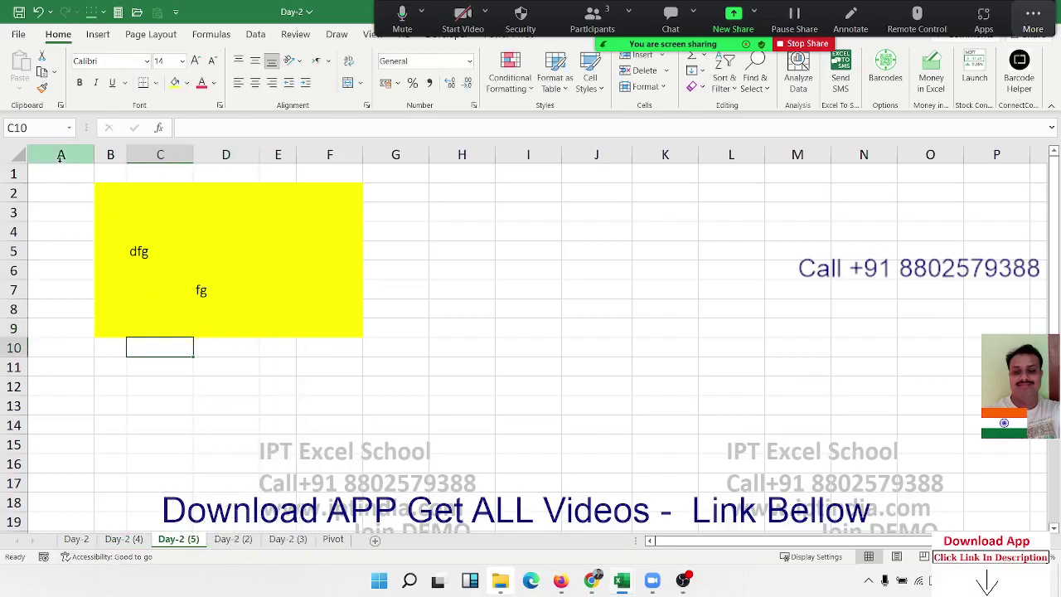
Clear A1:I19 and enter headers Name, Qty, MRP, Amt and GST in A1:E1
drag(60, 173, 523, 221)
key(Delete)
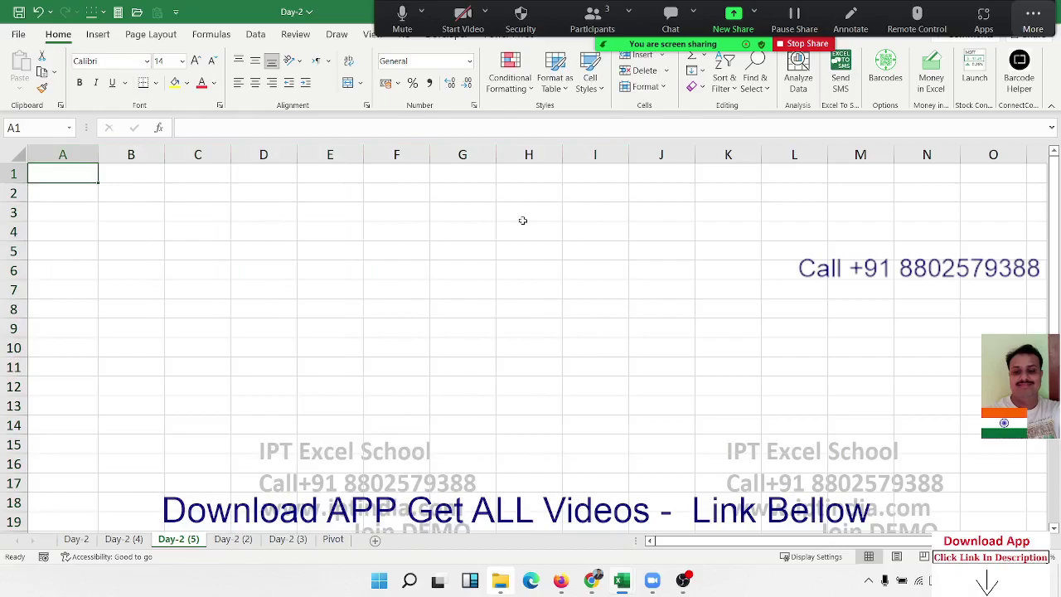
text(Name)
key(Tab)
text(Q)
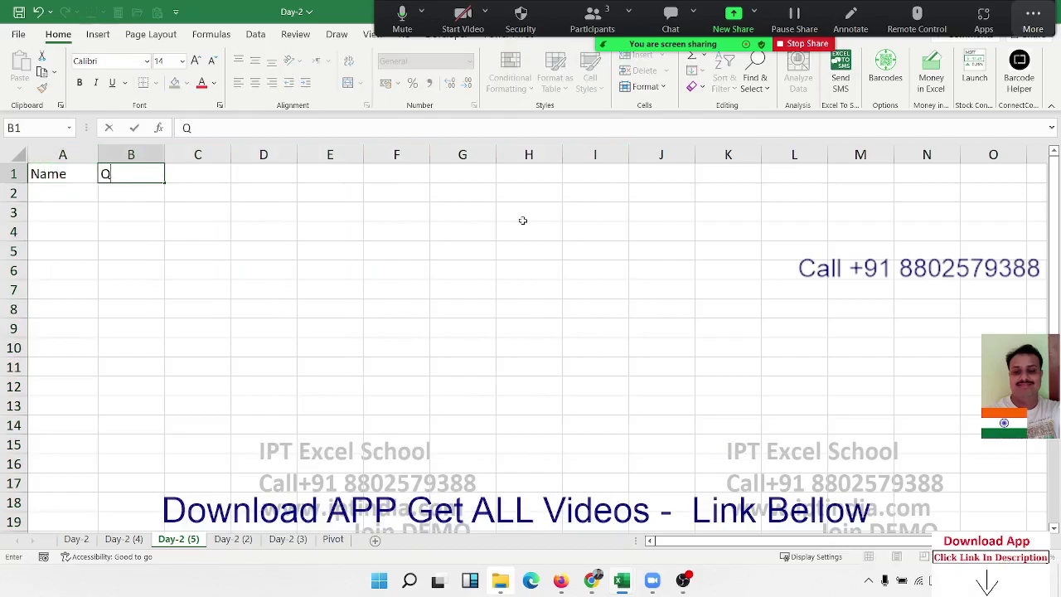
text(ty)
key(Tab)
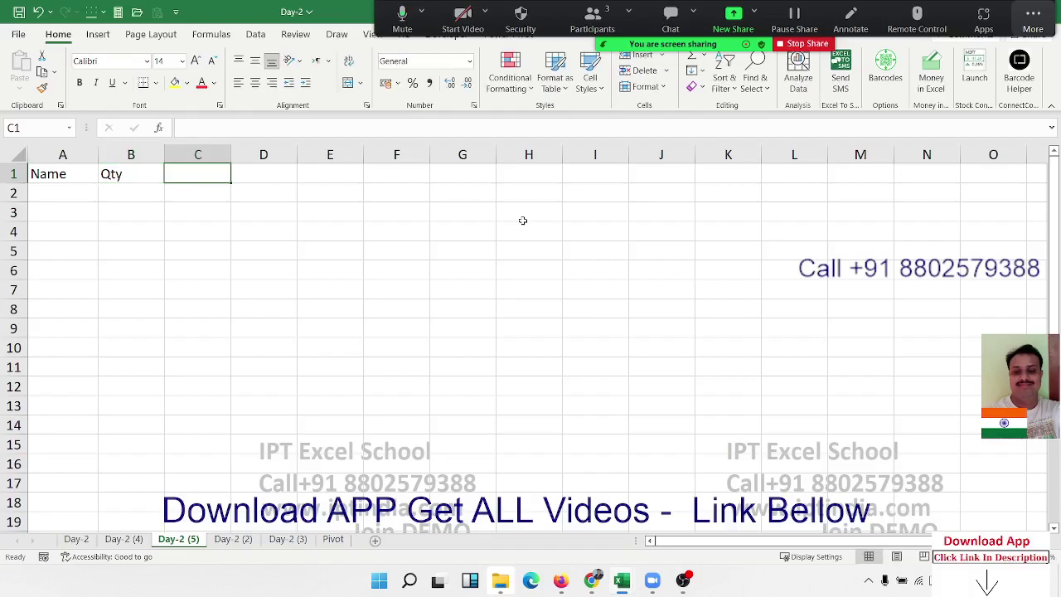
text(MRP)
key(Tab)
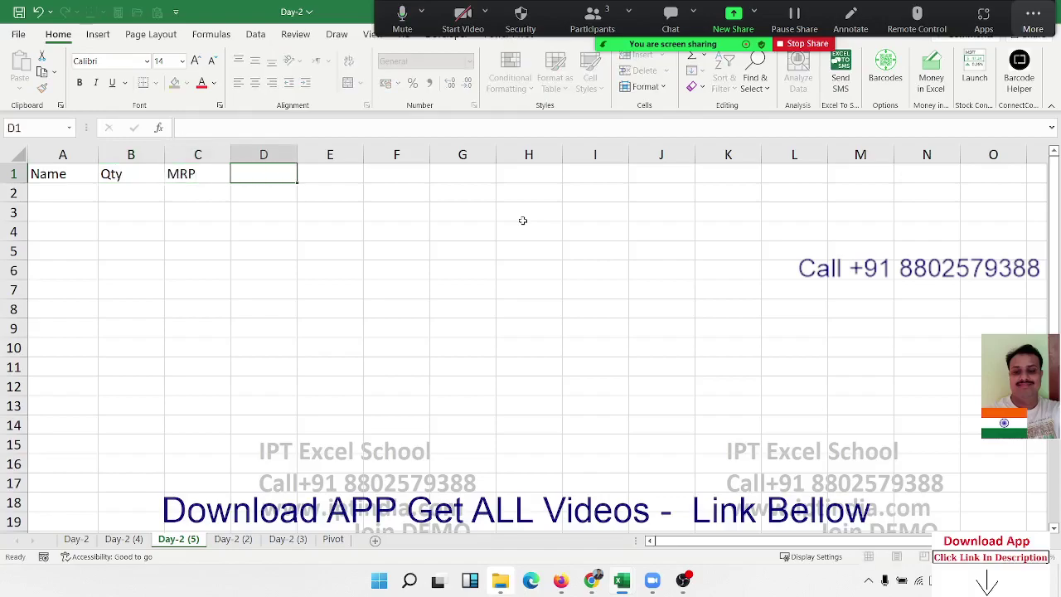
text(Amt)
key(Tab)
text(GST)
key(Tab)
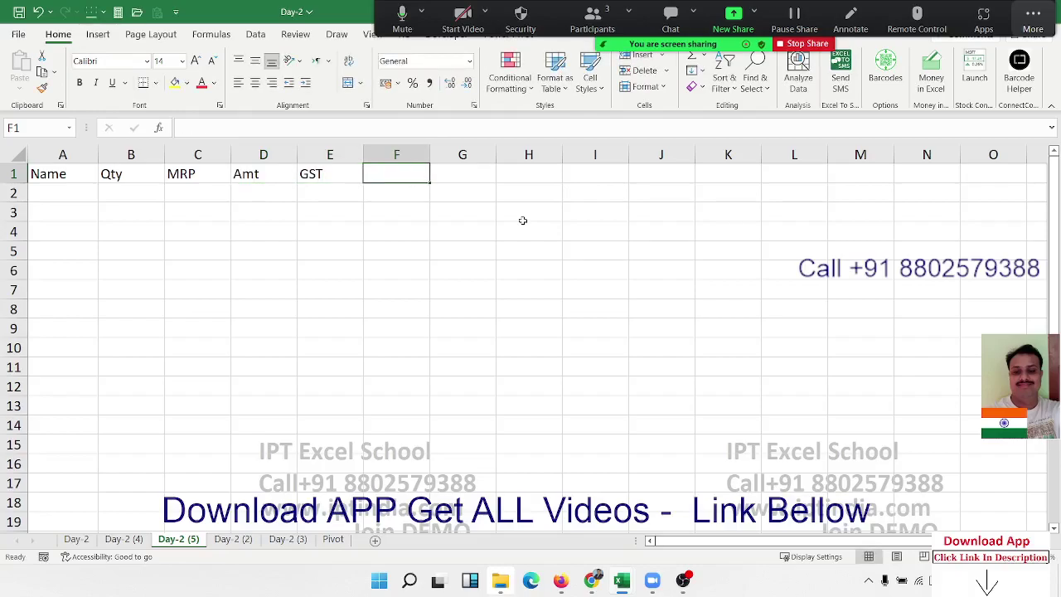
Add the headers Com, Total, Date and Zone in F1:I1
text(Com)
key(Tab)
text(To)
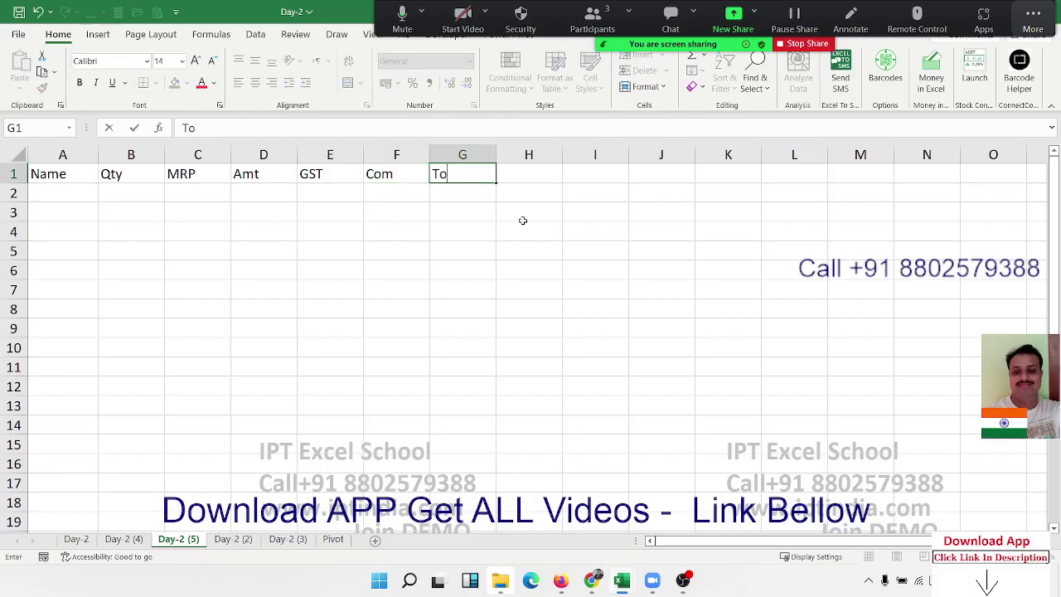
text(tal)
key(Tab)
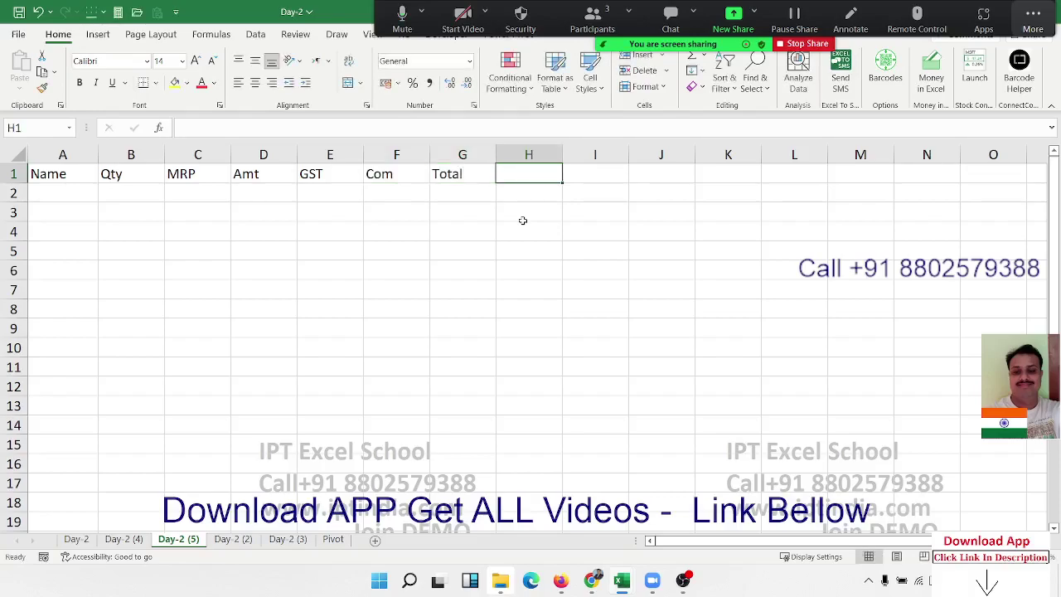
text(Date)
key(Tab)
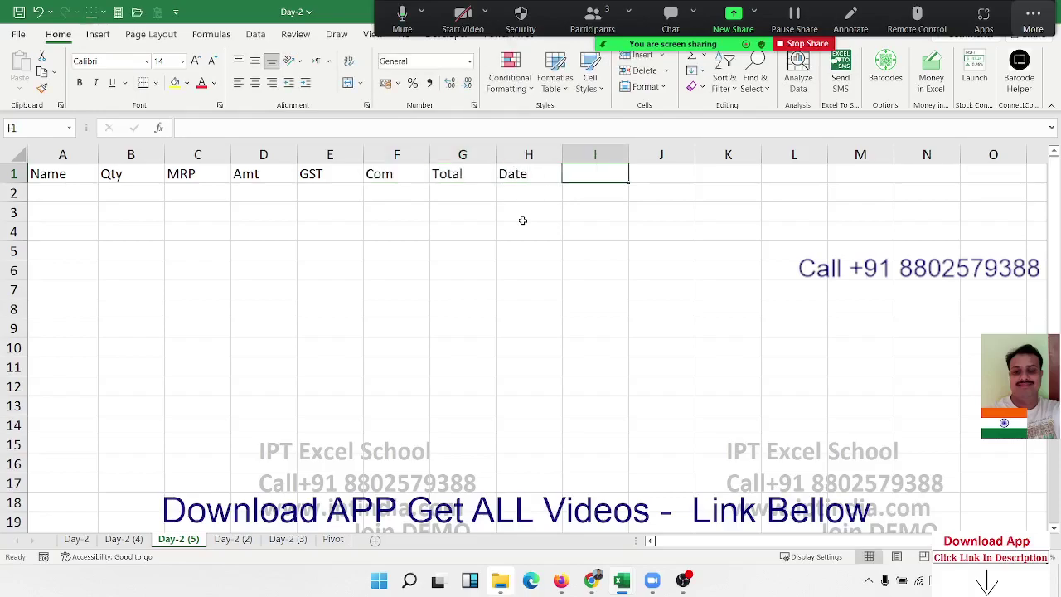
text(Zone)
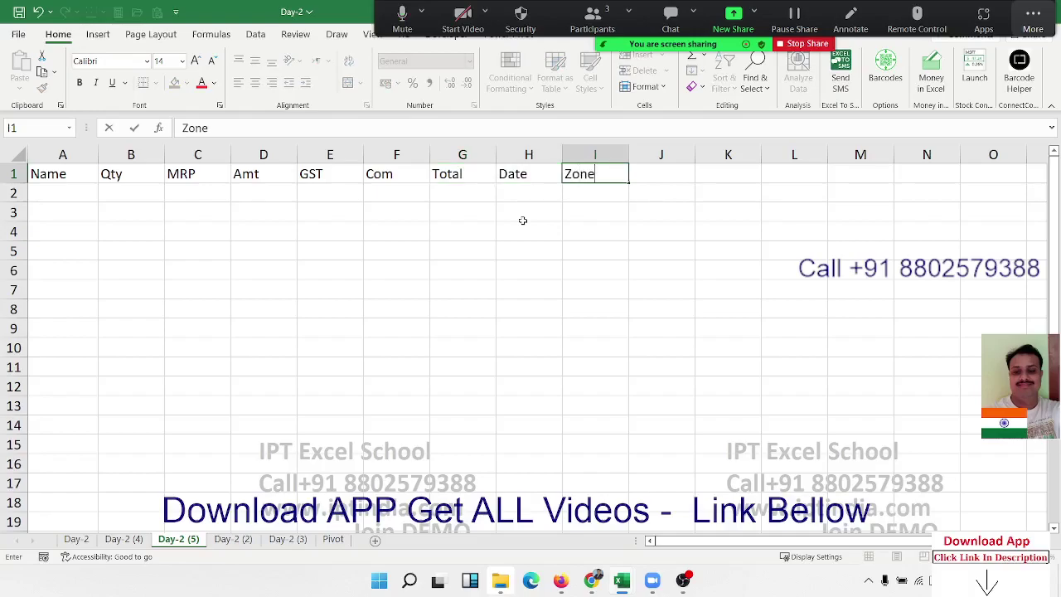
key(Down)
key(Left)
key(Left)
key(Left)
key(Left)
key(Left)
key(Left)
key(Left)
key(Left)
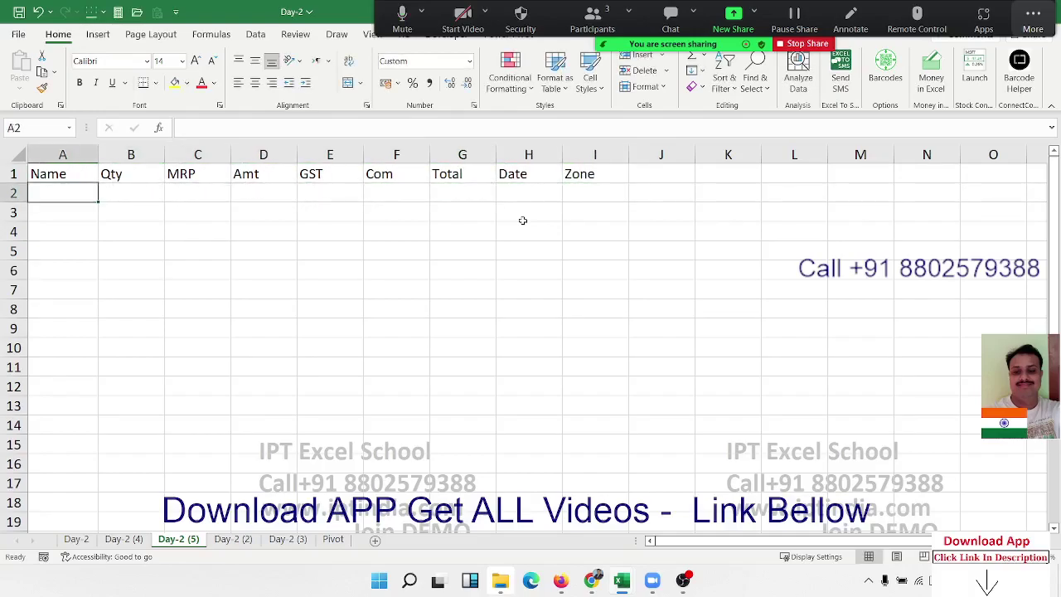
Enter the Amt formula =B2*C2 in D2 and fill it down to D11
key(Right)
key(Right)
key(Right)
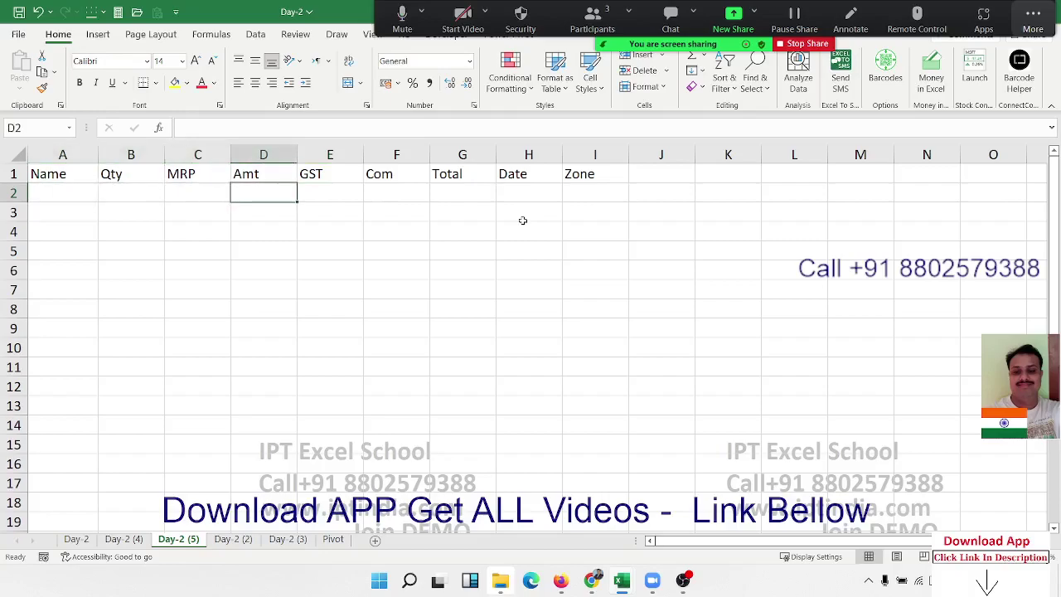
text(=)
key(Left)
key(Left)
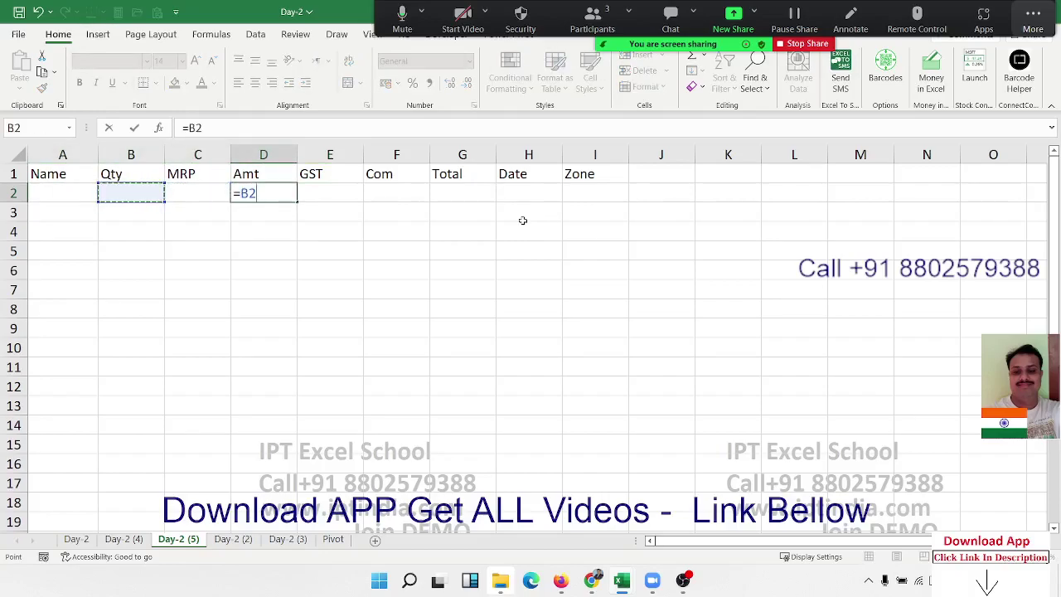
text(*)
key(Left)
key(Return)
key(Up)
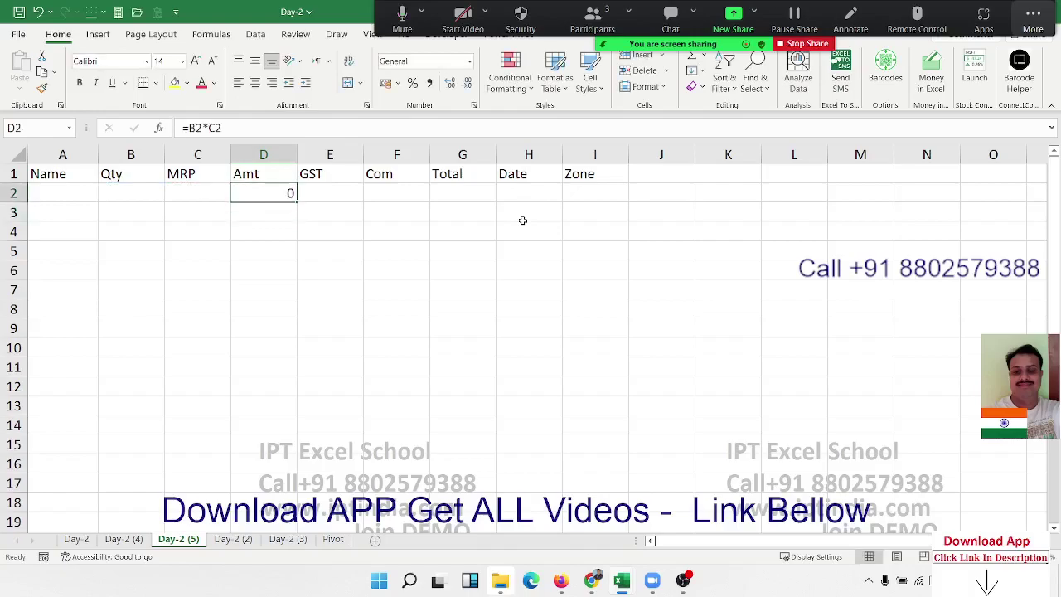
key(shift+Down)
key(shift+Down)
key(shift+Down)
key(shift+Down)
key(shift+Down)
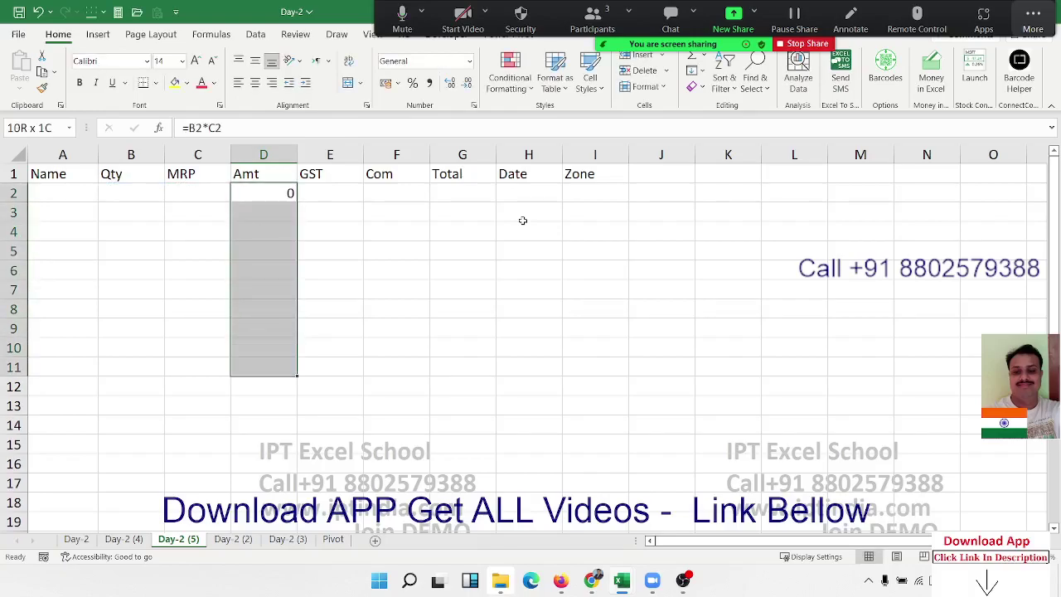
key(ctrl+d)
key(shift+Right)
key(shift+Right)
Enter the GST formula =D2*18% in E2 and fill it down to E11
key(Right)
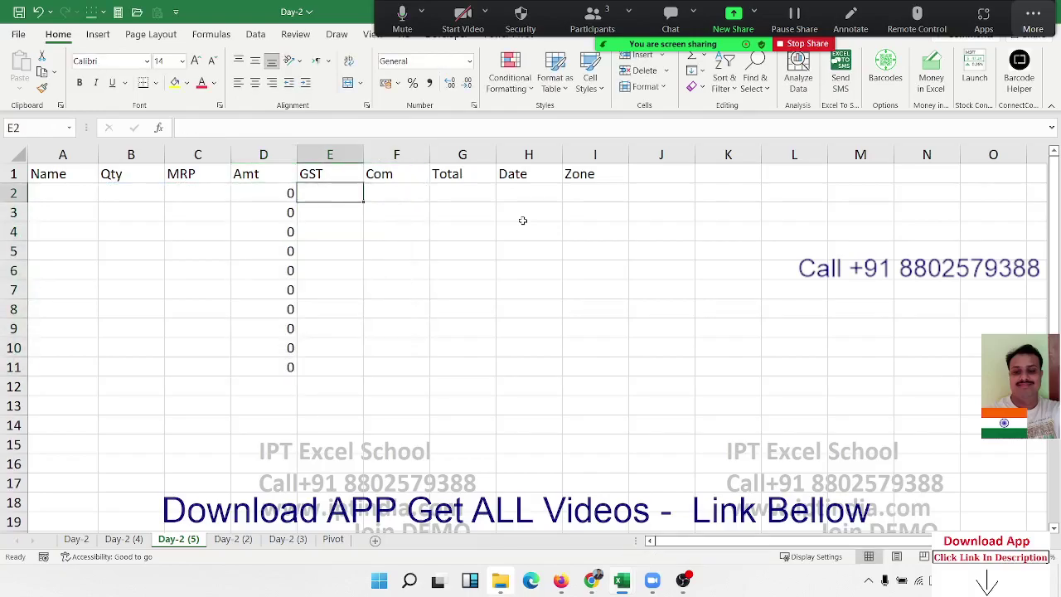
key(Up)
key(Down)
key(F2)
text(=)
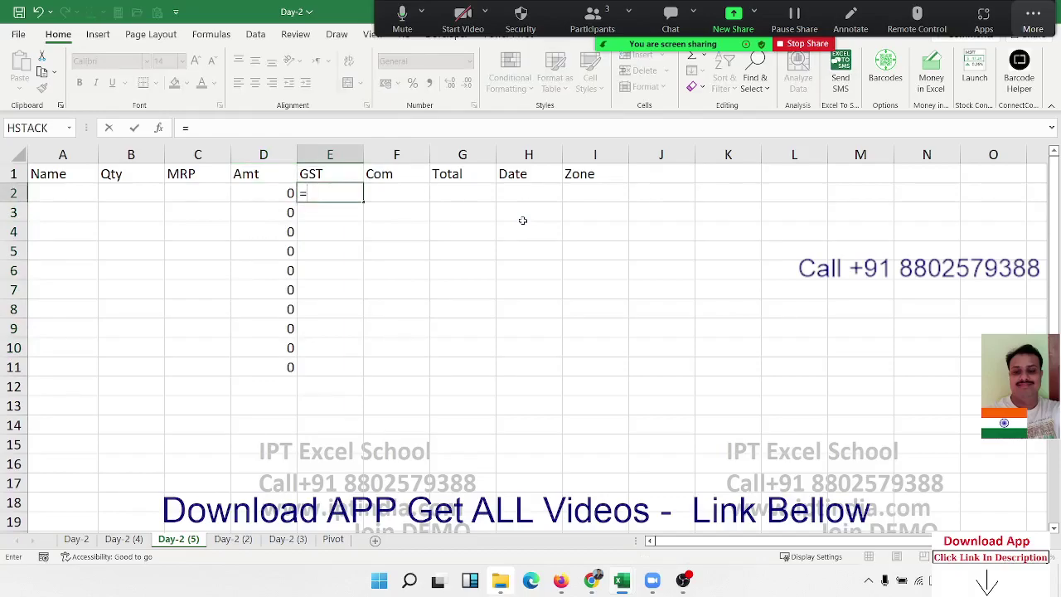
key(Left)
text(*18)
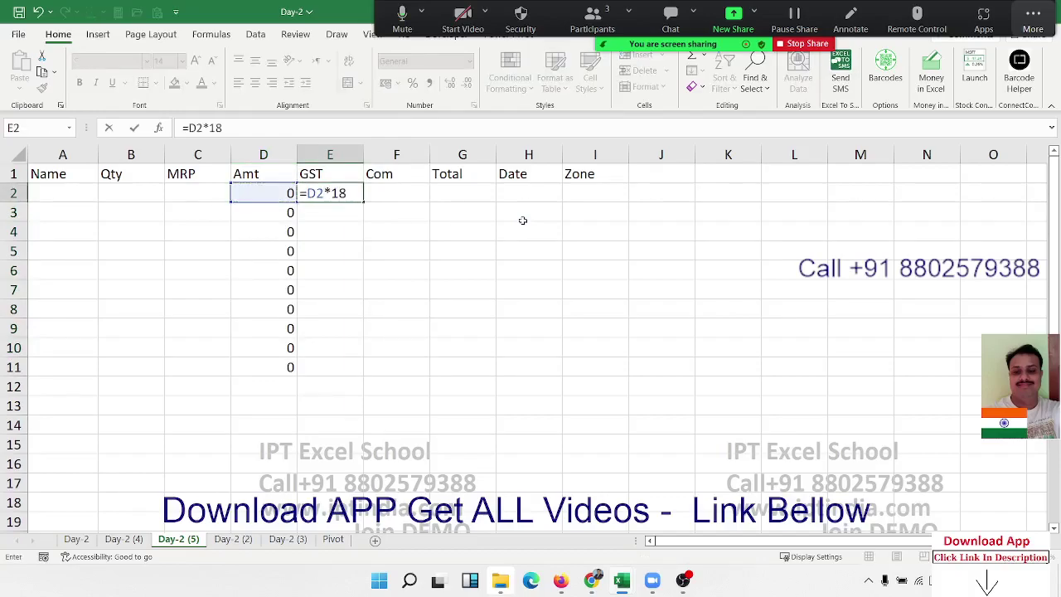
text(%)
key(Return)
key(Up)
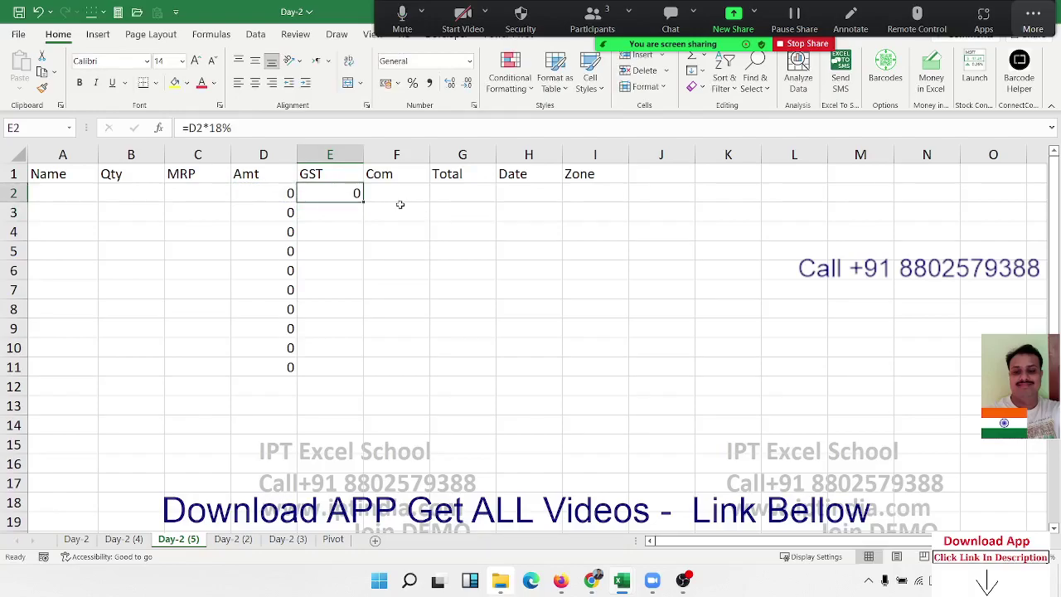
double_click(363, 203)
Enter the Com formula =E2*2% in F2 and fill it down to F11
click(387, 195)
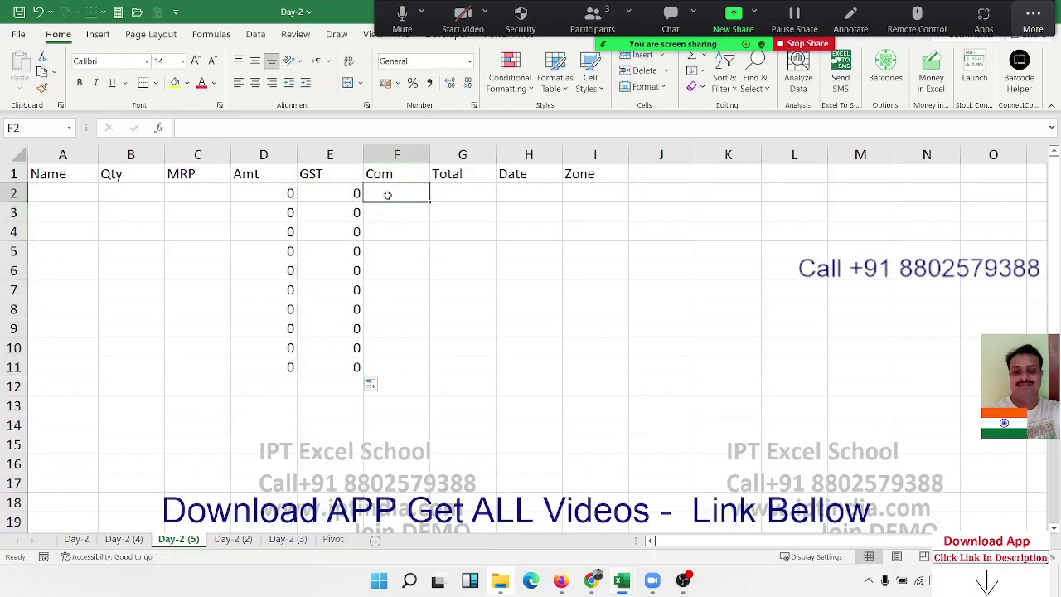
text(=)
key(Left)
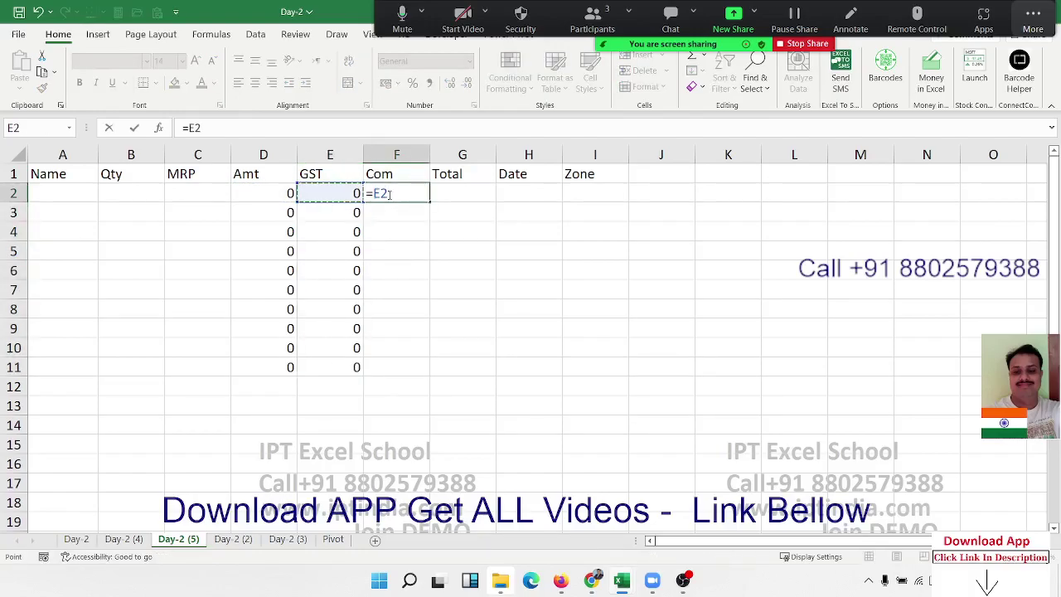
text(*2%)
key(Return)
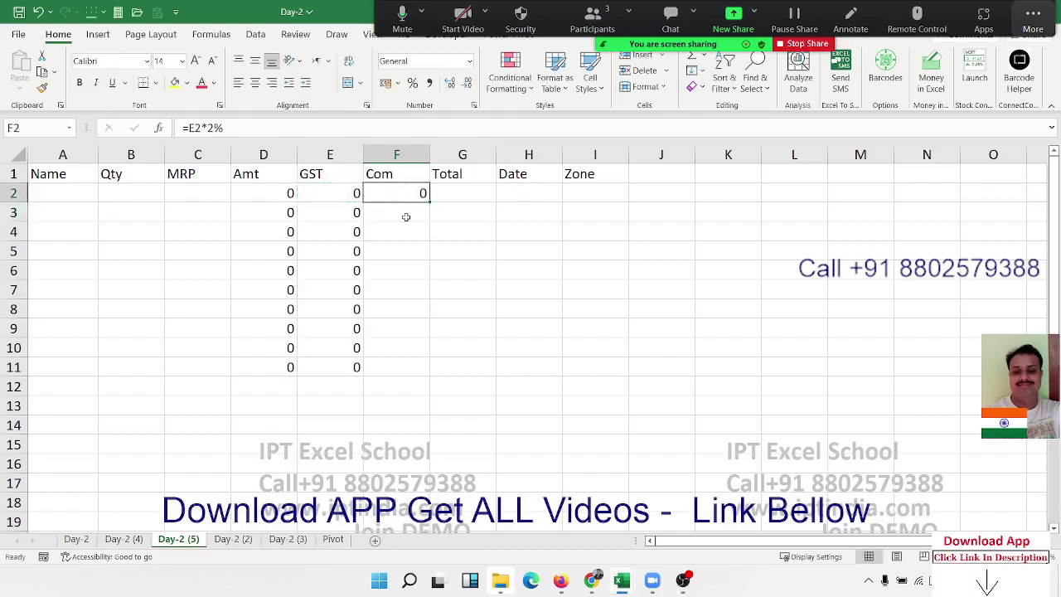
click(432, 199)
click(429, 201)
click(431, 206)
click(428, 201)
double_click(430, 199)
Add the Total formula =SUM(D2:F2) in G2 with AutoSum and fill it down to G11
click(449, 193)
key(alt+equal)
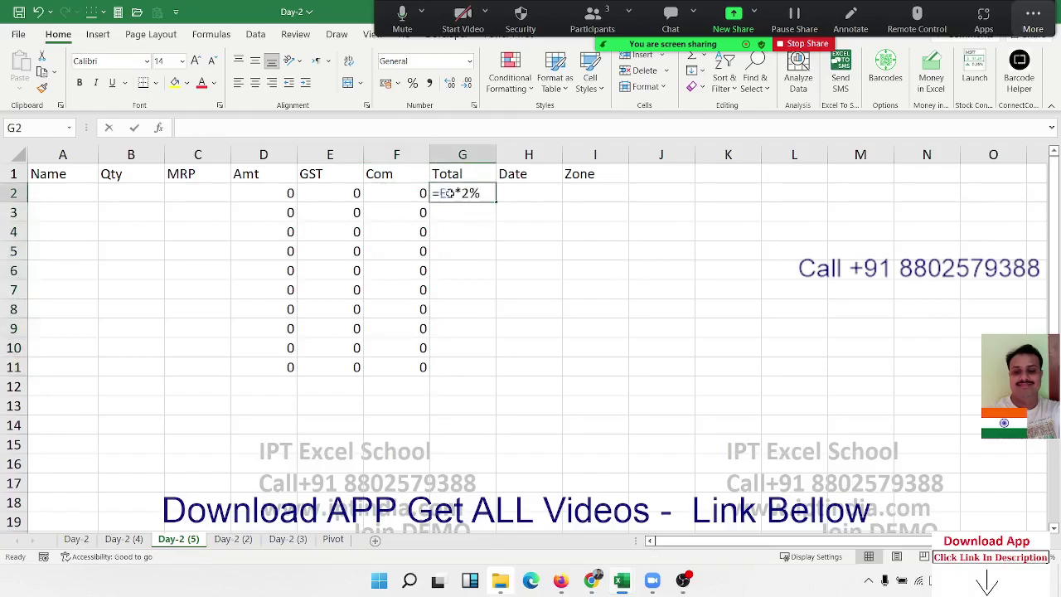
key(ctrl+Return)
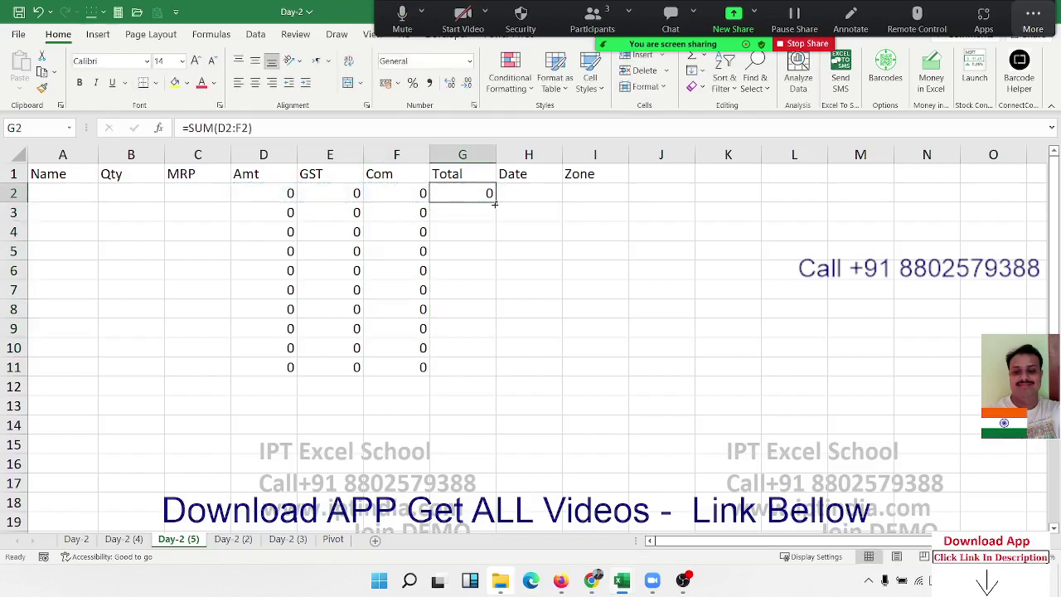
double_click(494, 202)
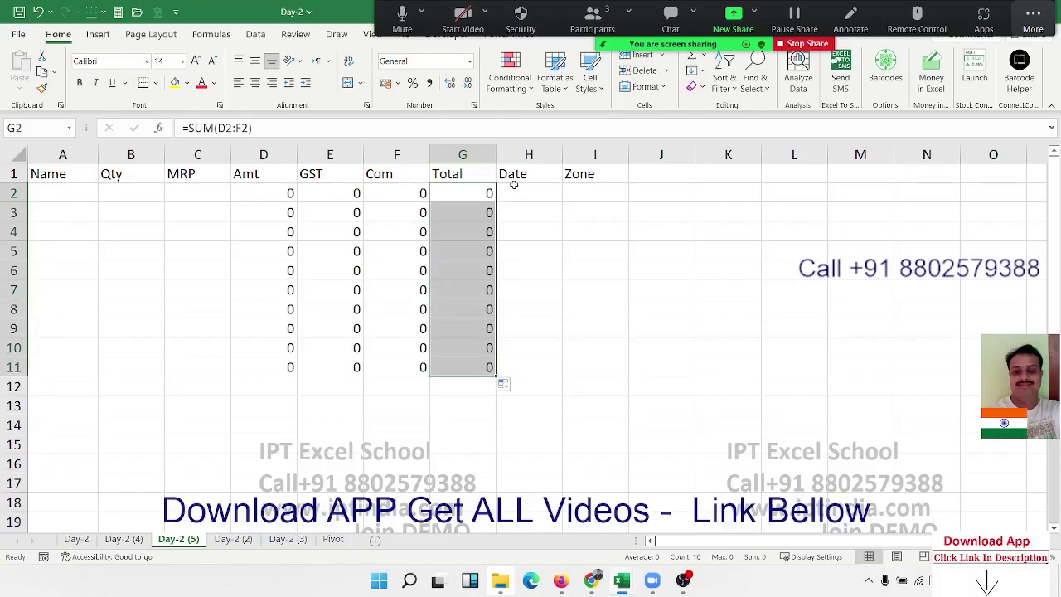
click(509, 195)
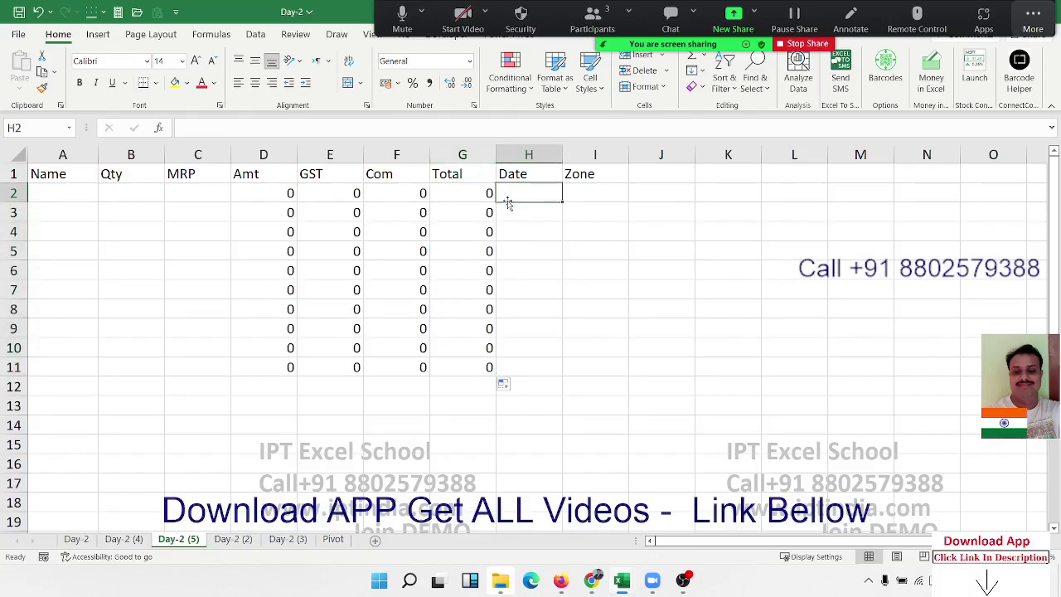
Enter a sample name, Qty 50 and MRP 65 in A2:C2 so the row calculates
click(47, 194)
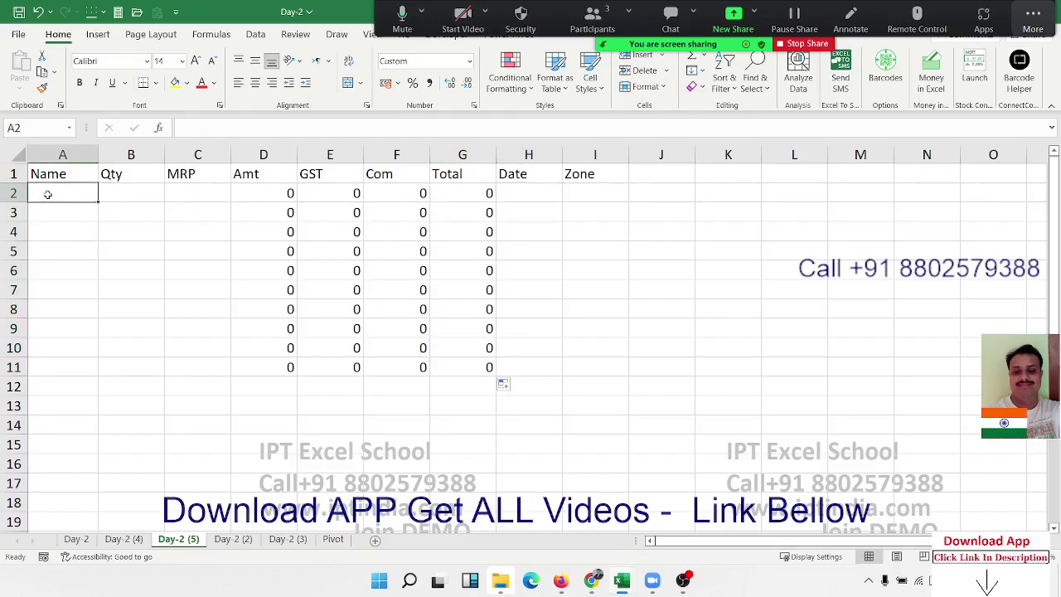
text(Puja)
key(Tab)
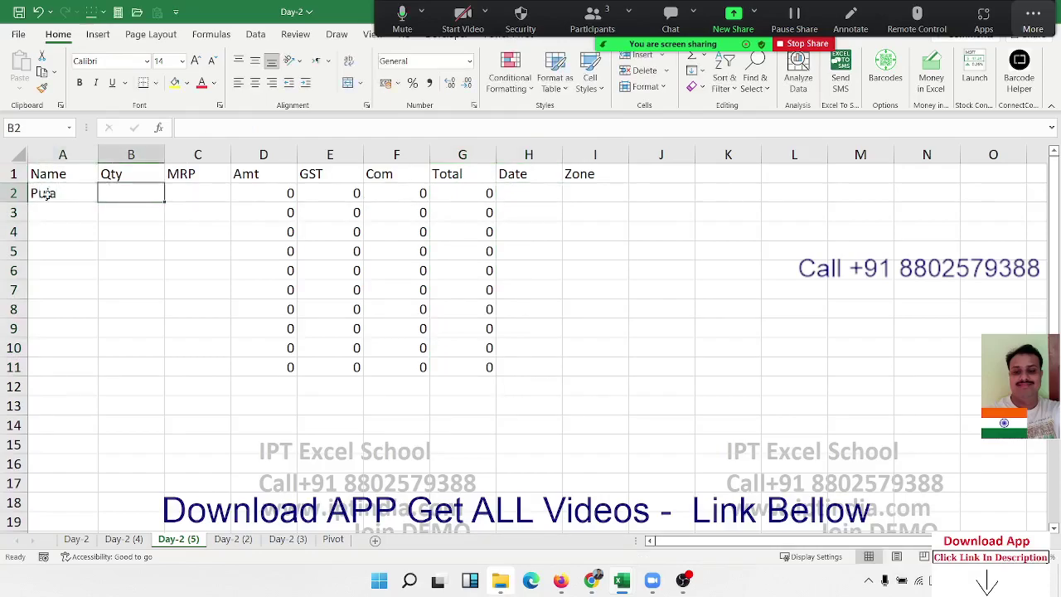
text(50)
key(Tab)
text(65)
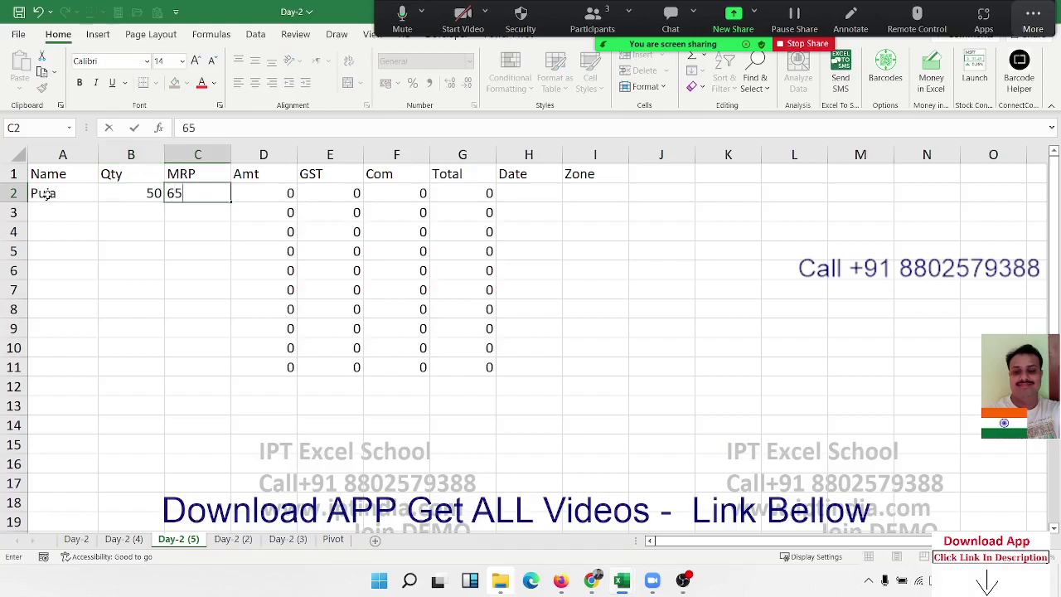
key(Tab)
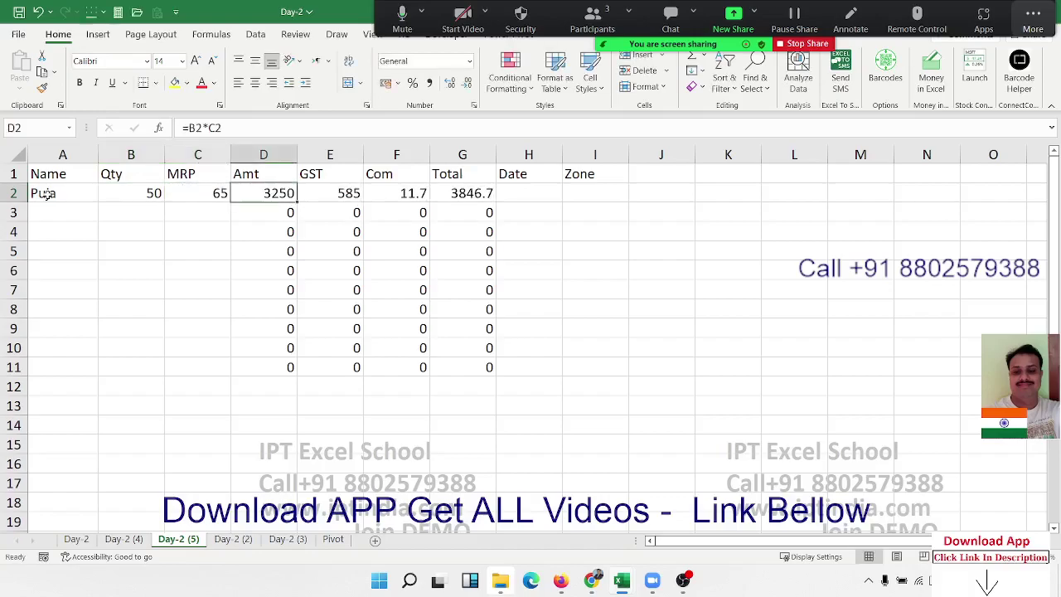
key(Tab)
key(Tab)
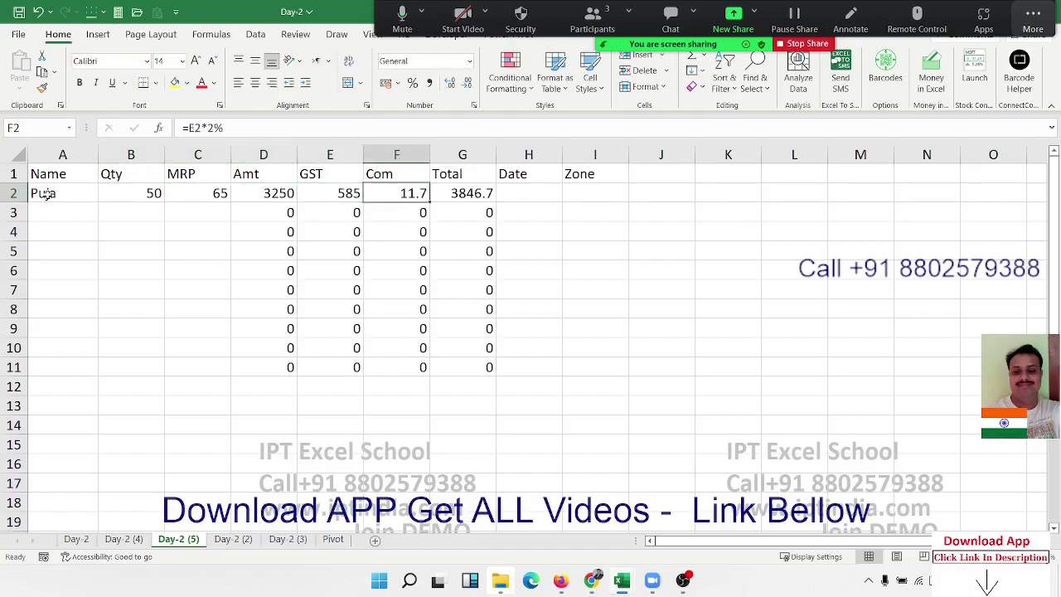
key(Left)
key(Left)
key(Tab)
key(Tab)
key(Tab)
Insert today's date in H2 and enter the zone South in I2
key(Tab)
key(ctrl+t)
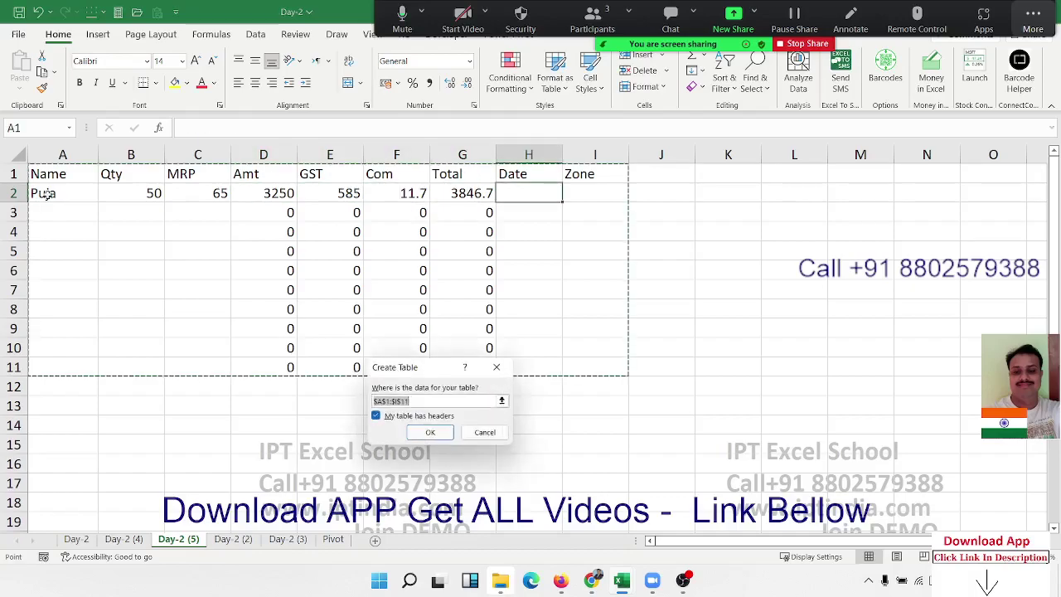
key(Escape)
key(ctrl+semicolon)
key(Tab)
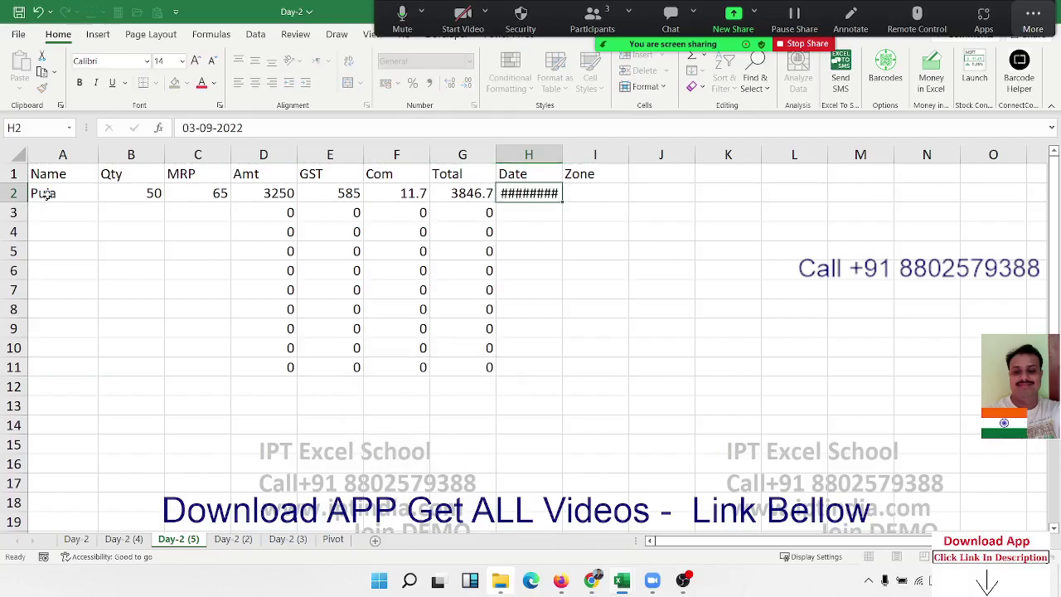
key(ctrl+shift+semicolon)
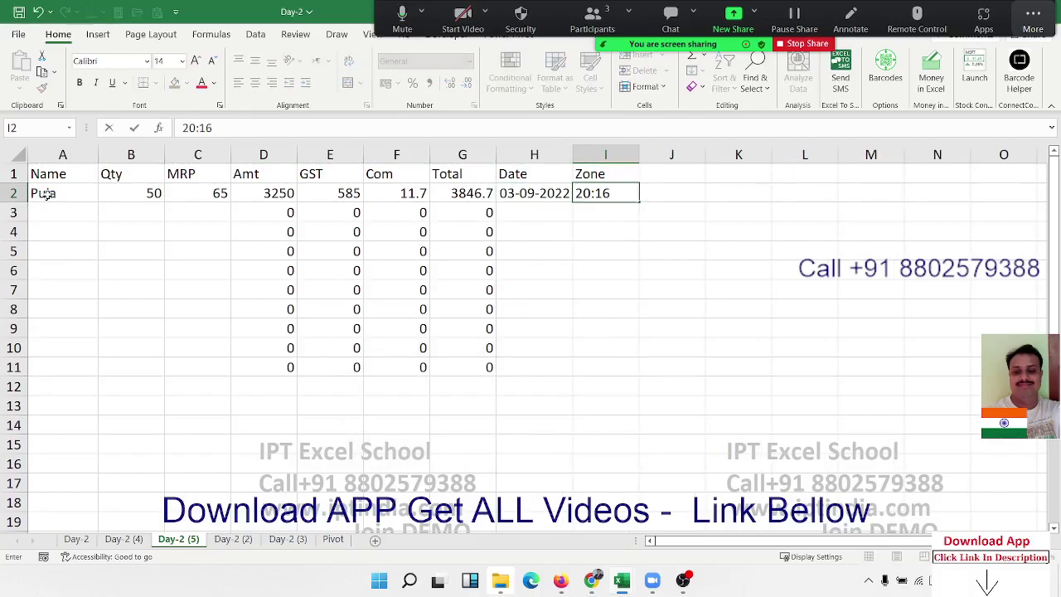
key(Escape)
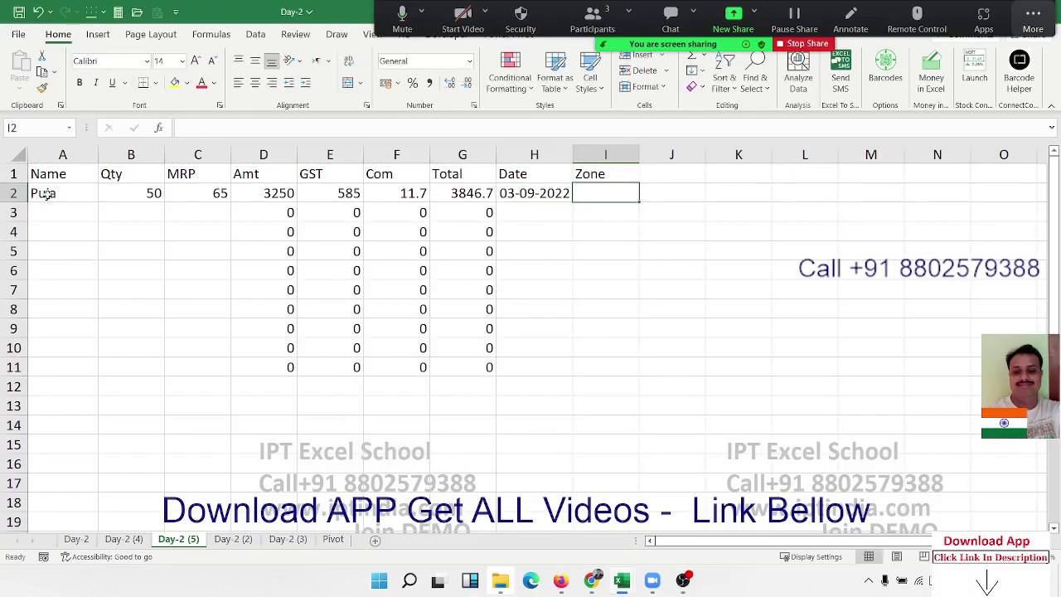
text(South)
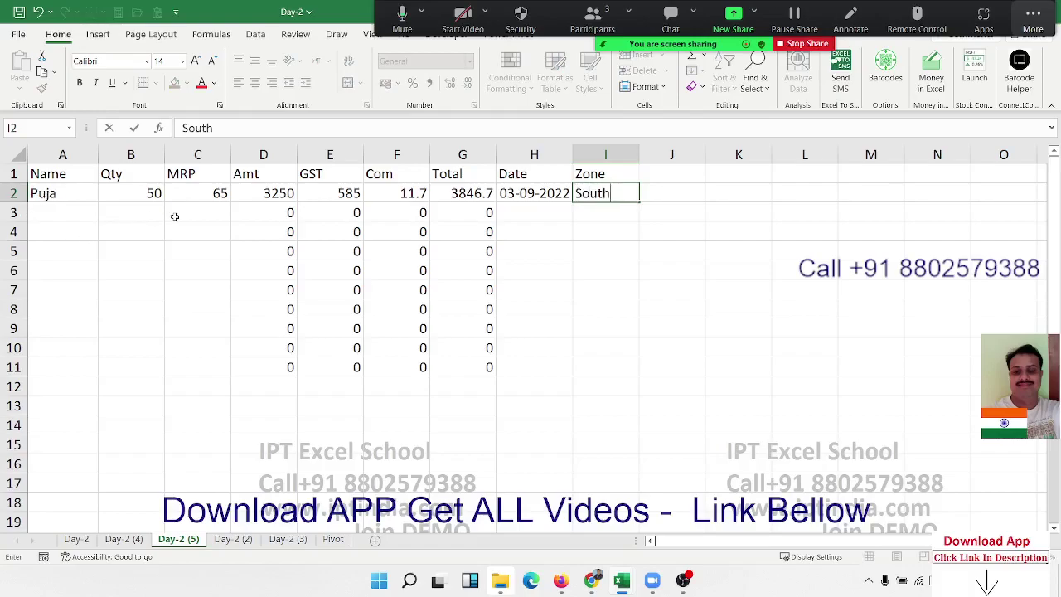
click(177, 214)
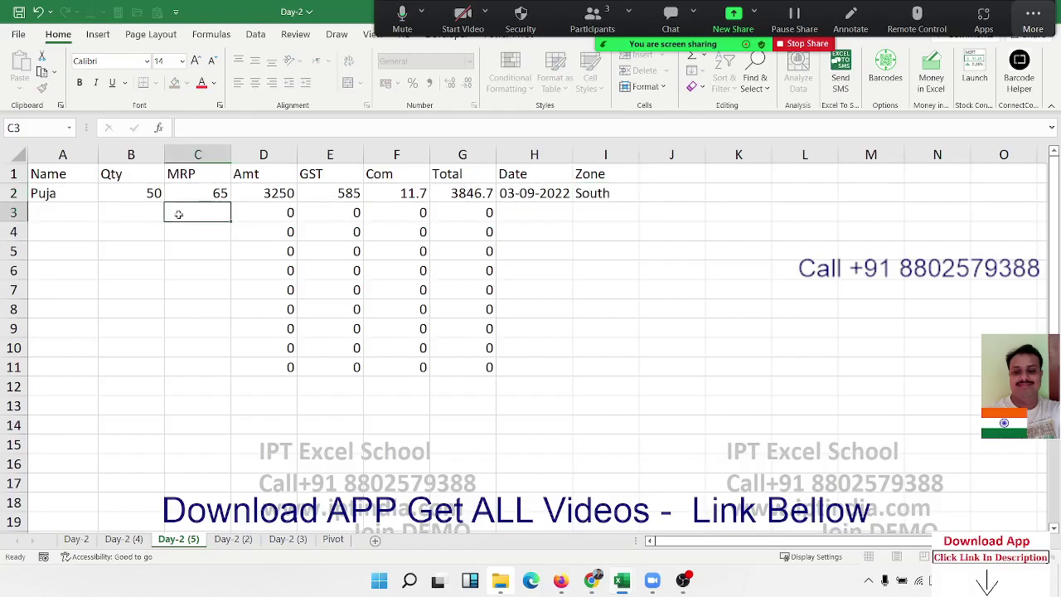
click(527, 210)
Select the whole Day-2 (5) sheet and clear Locked under Format Cells protection
click(169, 275)
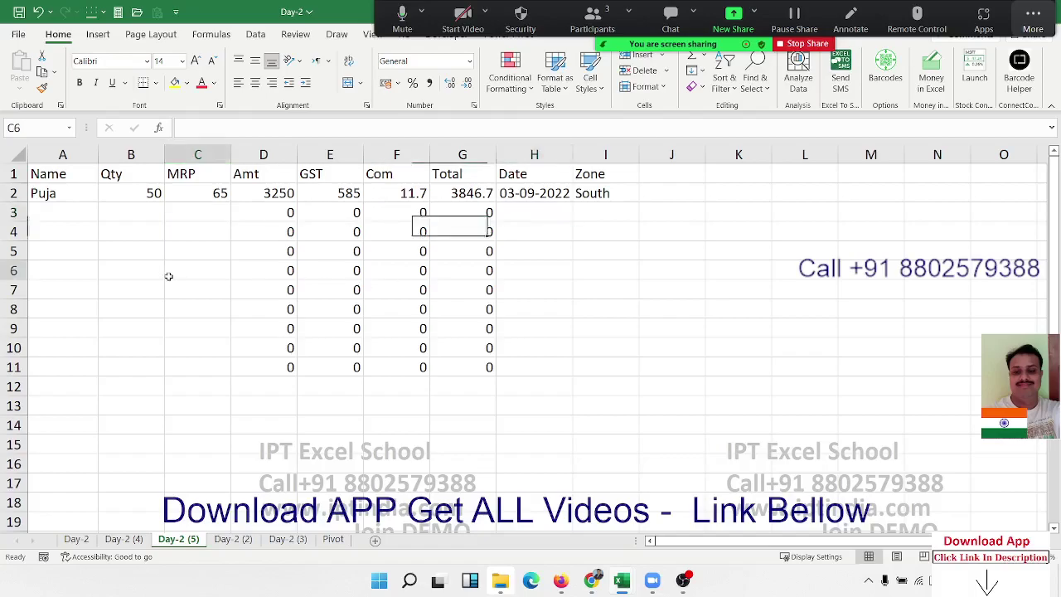
click(20, 154)
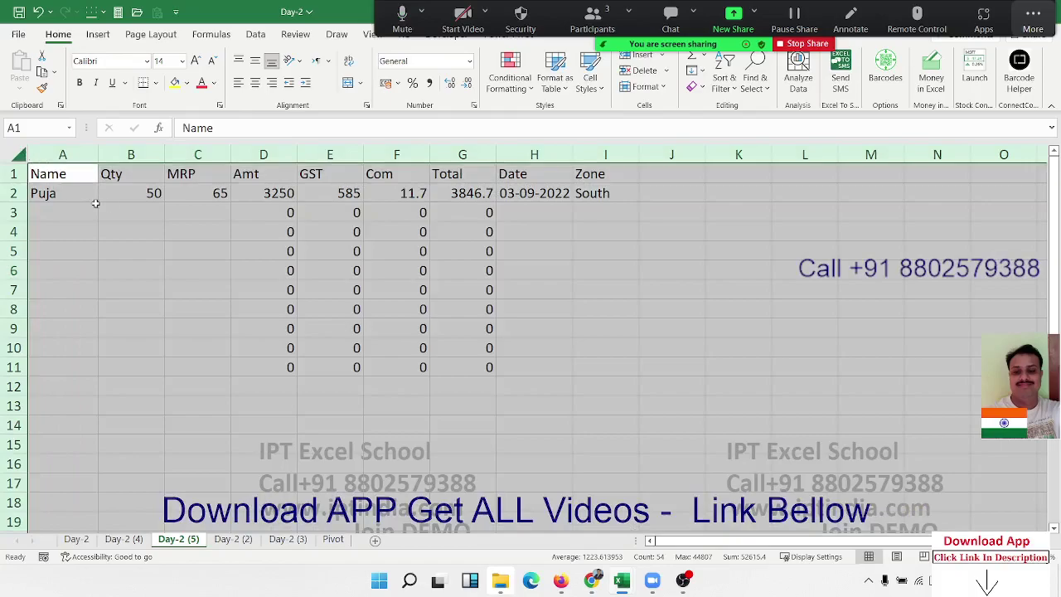
right_click(122, 215)
click(191, 418)
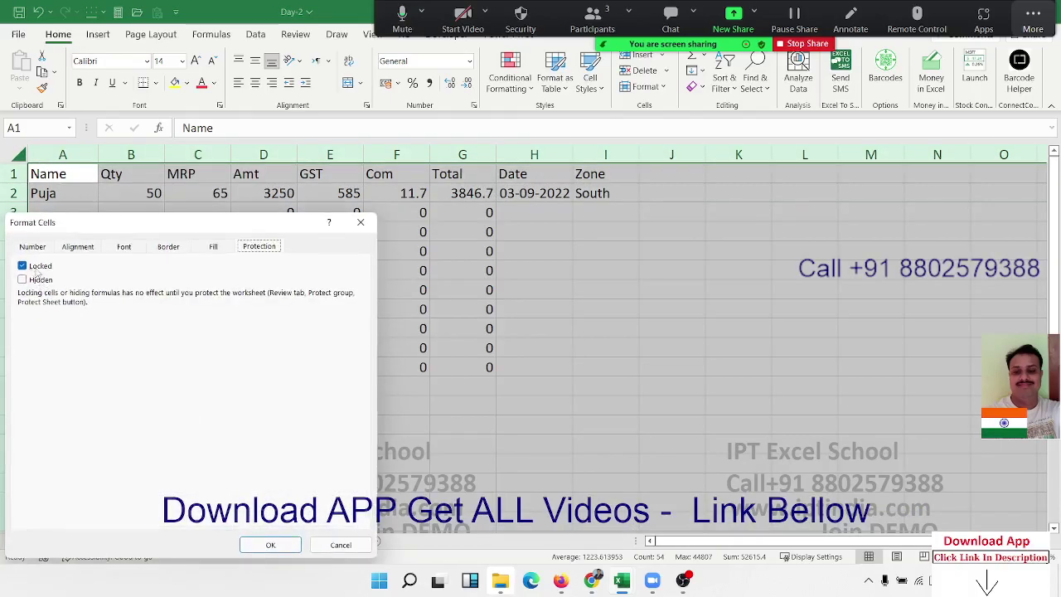
click(36, 266)
click(270, 544)
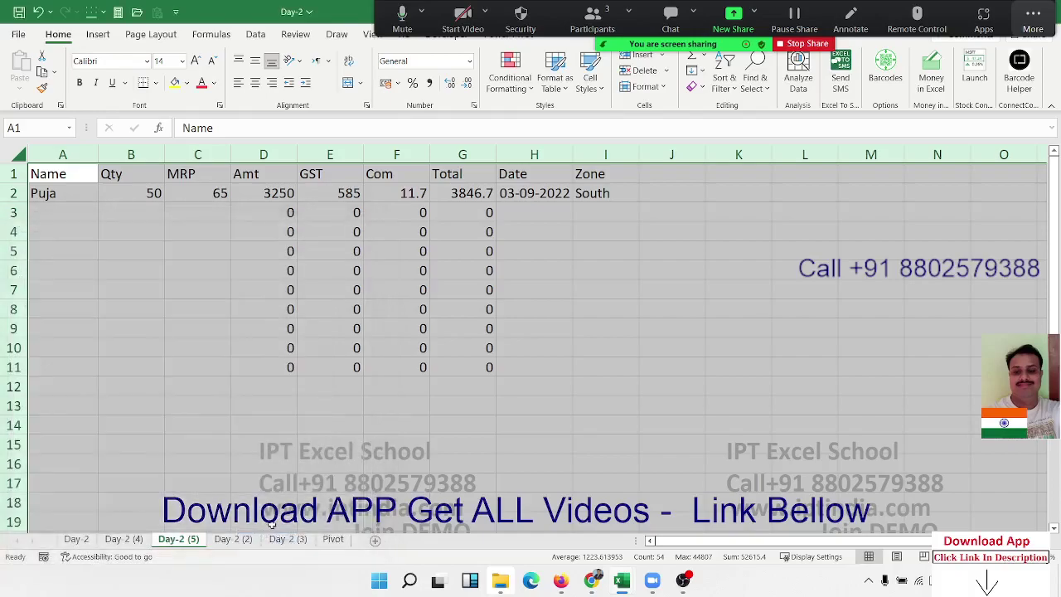
click(129, 288)
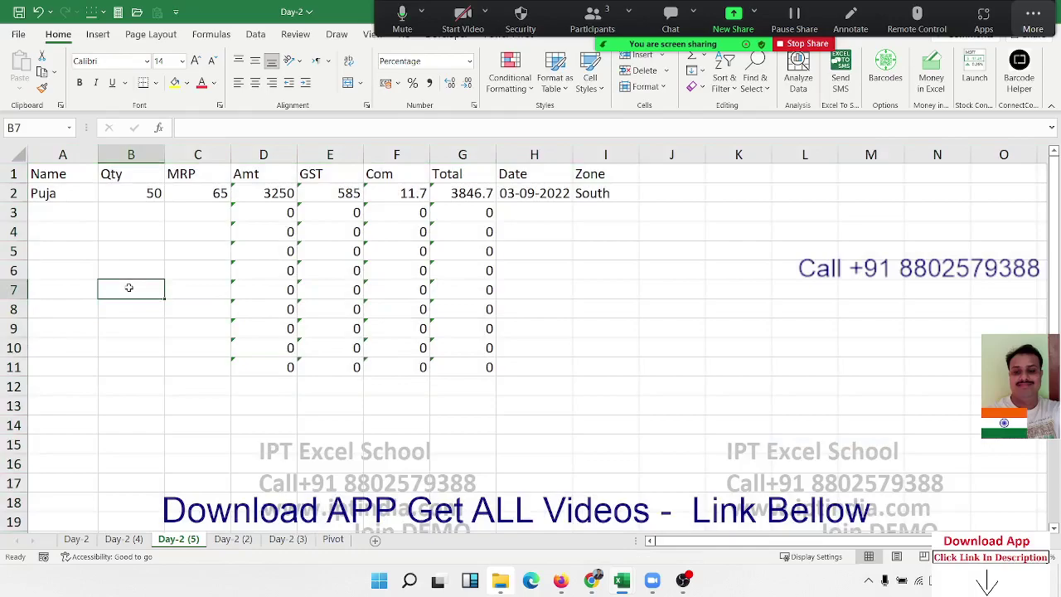
Mark columns D:G (Amt, GST, Com, Total) as Locked in Format Cells Protection
drag(264, 155, 440, 157)
right_click(437, 156)
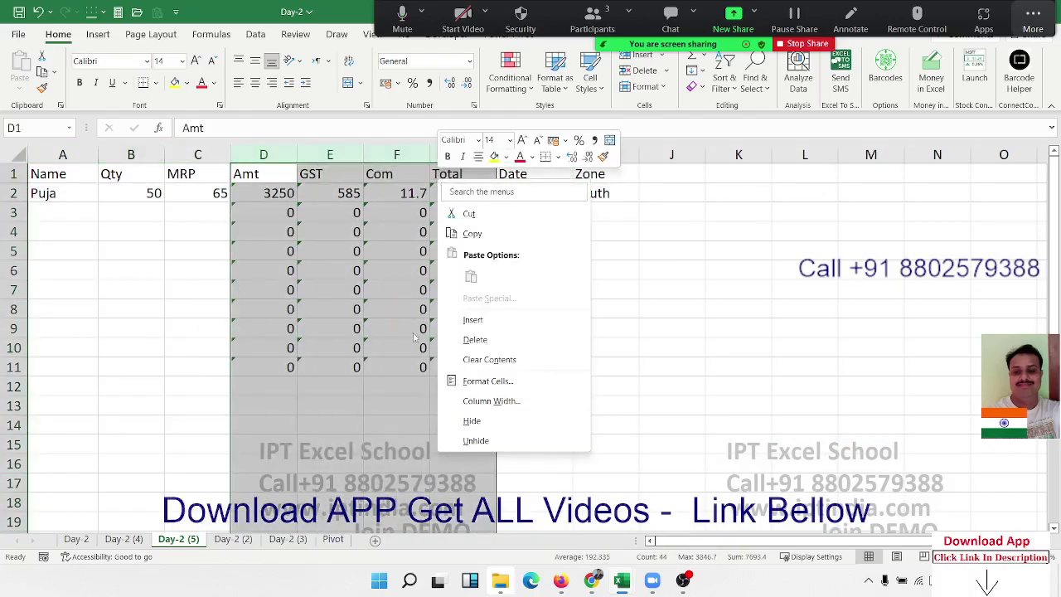
click(472, 380)
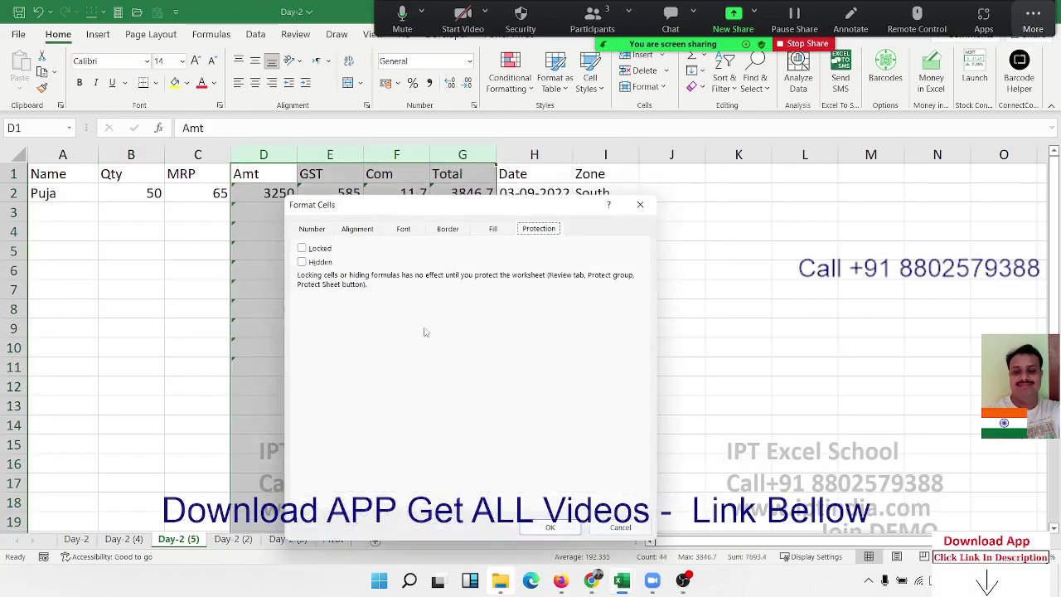
drag(351, 207, 585, 162)
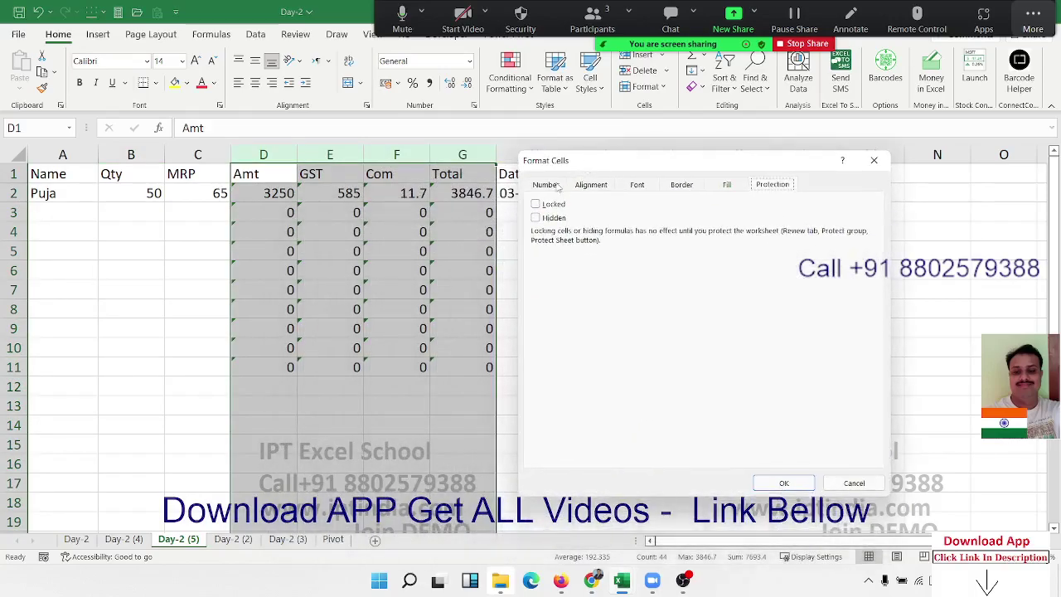
click(535, 203)
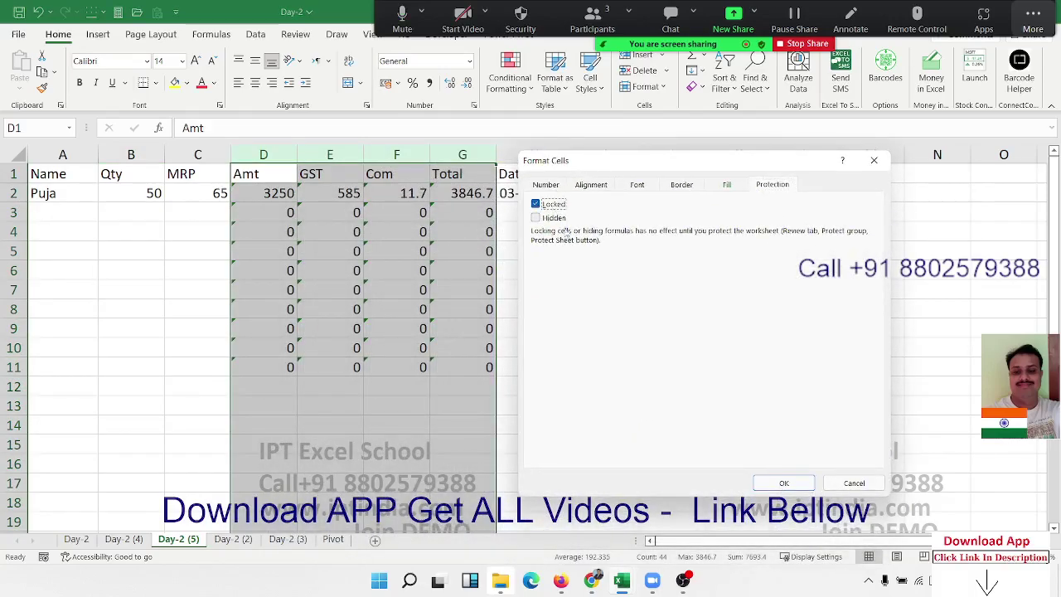
click(784, 483)
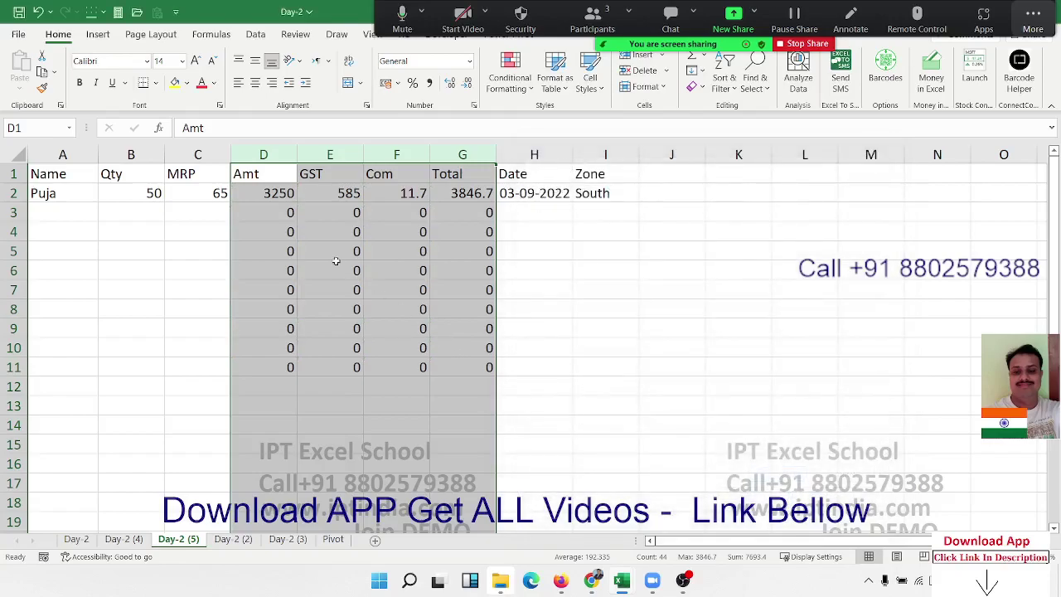
click(330, 256)
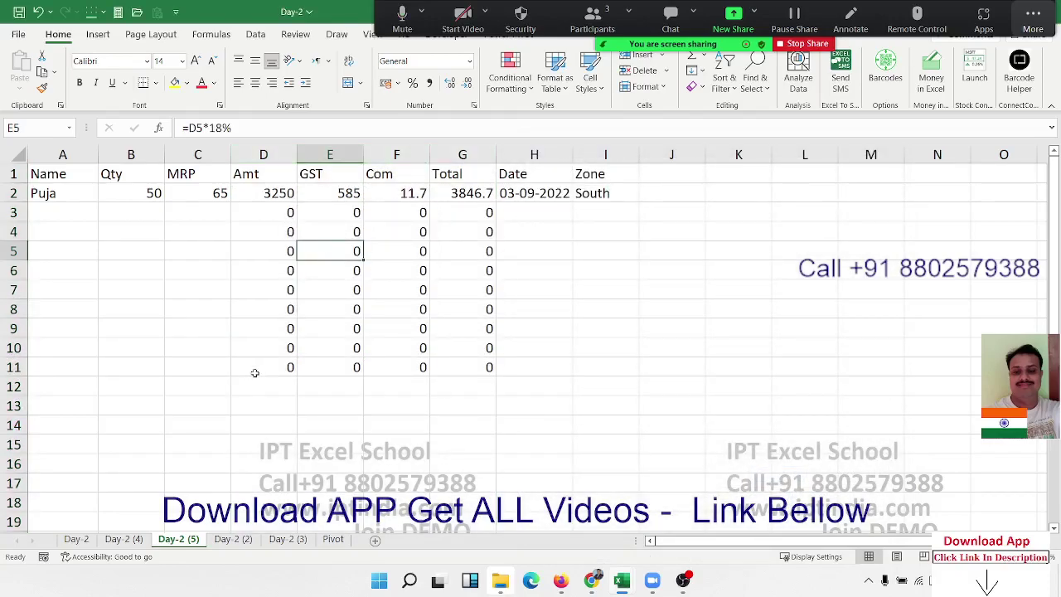
Protect the Day-2 (5) sheet with 'Select locked cells' turned off
right_click(194, 541)
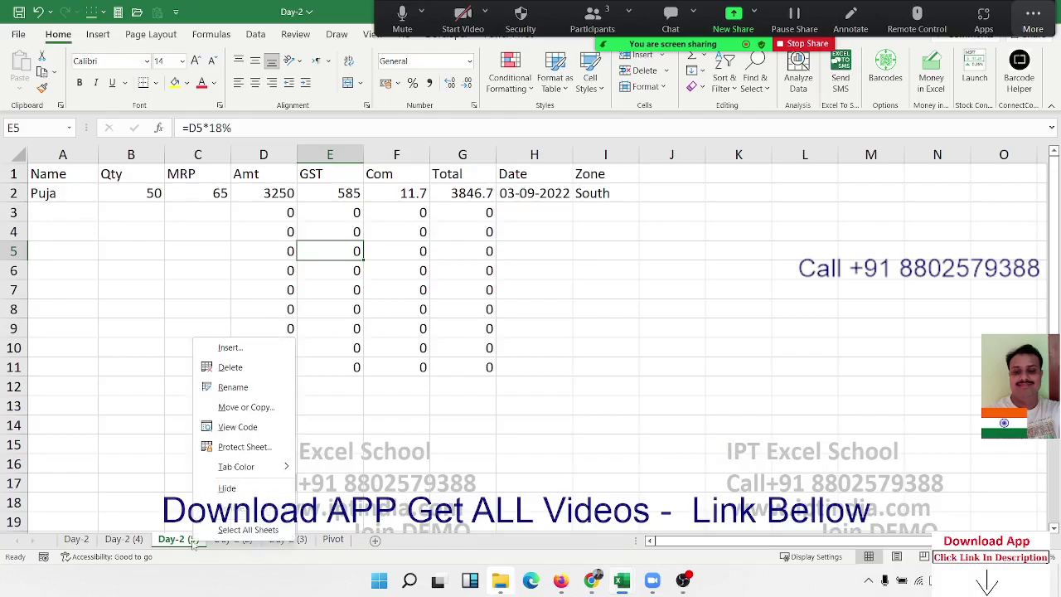
click(236, 447)
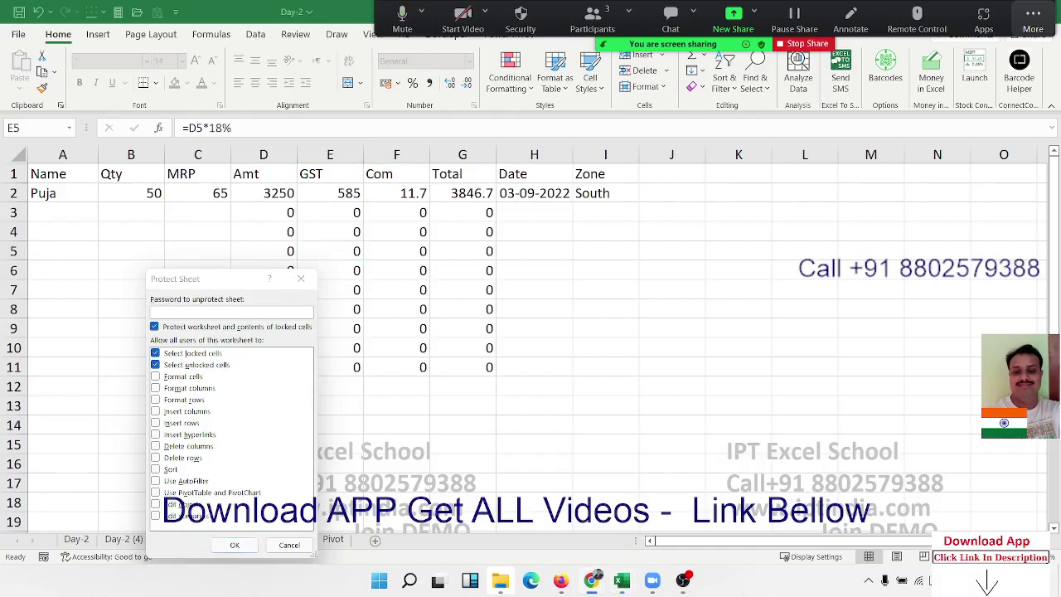
click(156, 354)
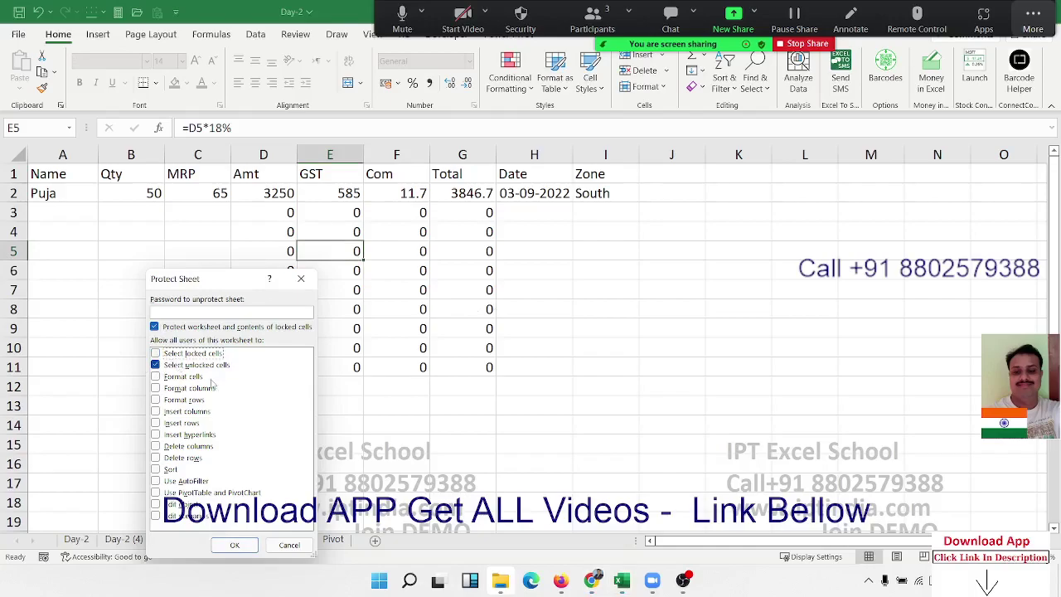
click(235, 546)
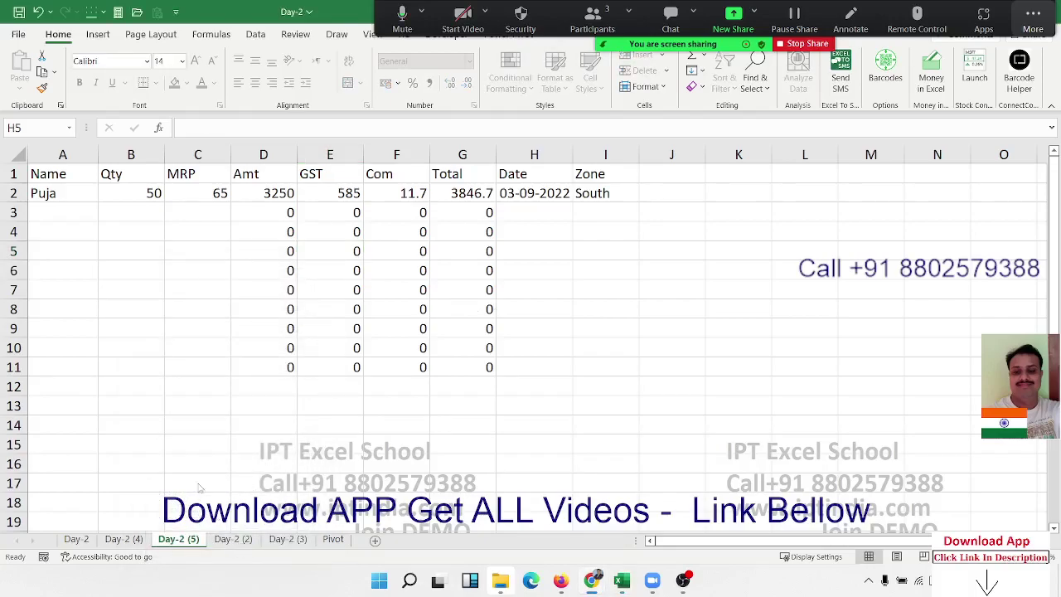
Enter a name, Qty 74 and MRP 21 in row 3 of the protected sheet
click(66, 211)
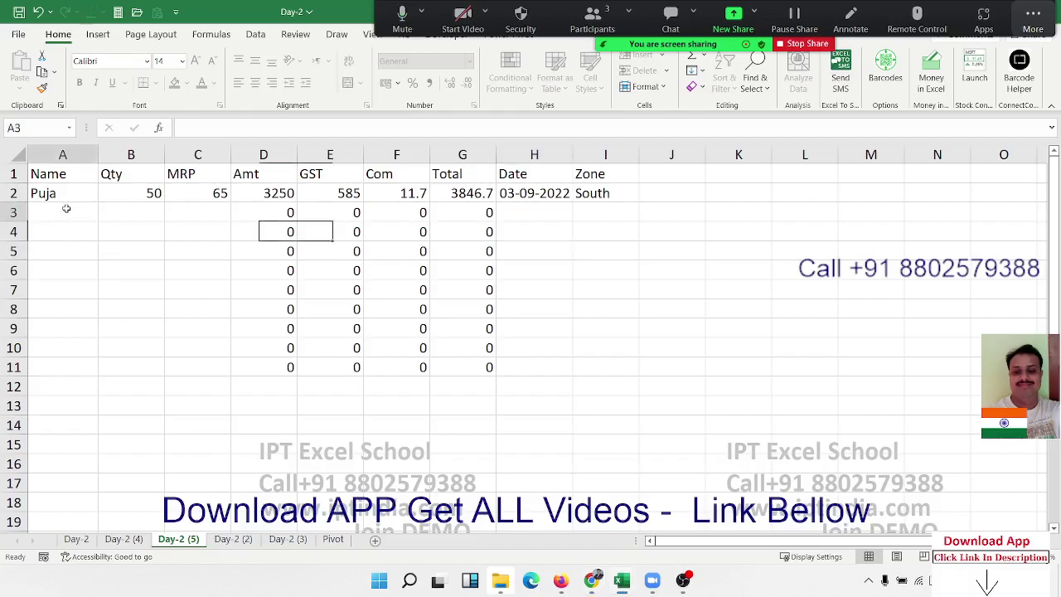
text(om)
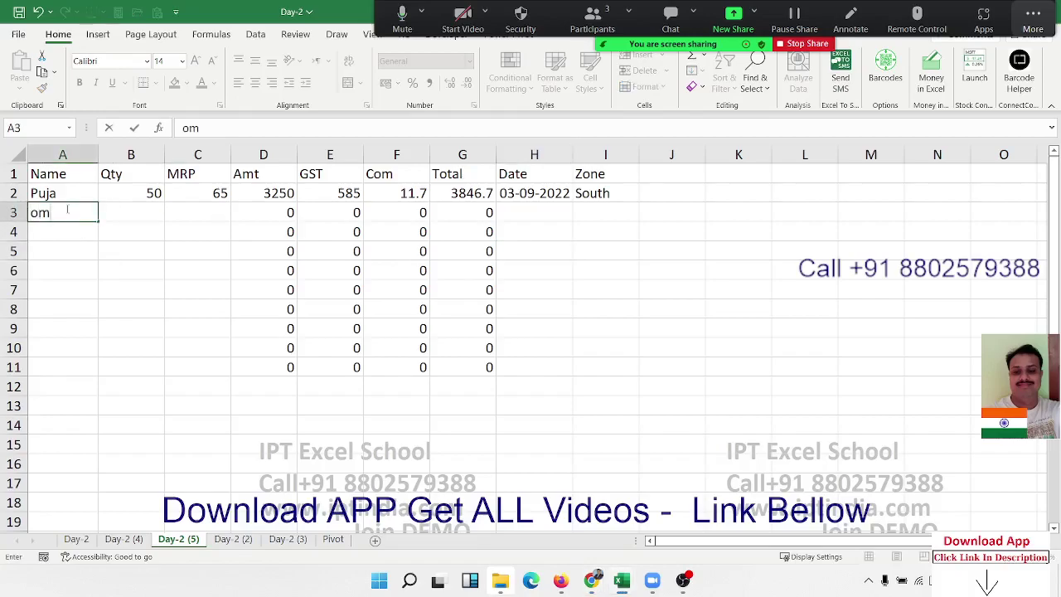
key(Tab)
text(74)
key(Tab)
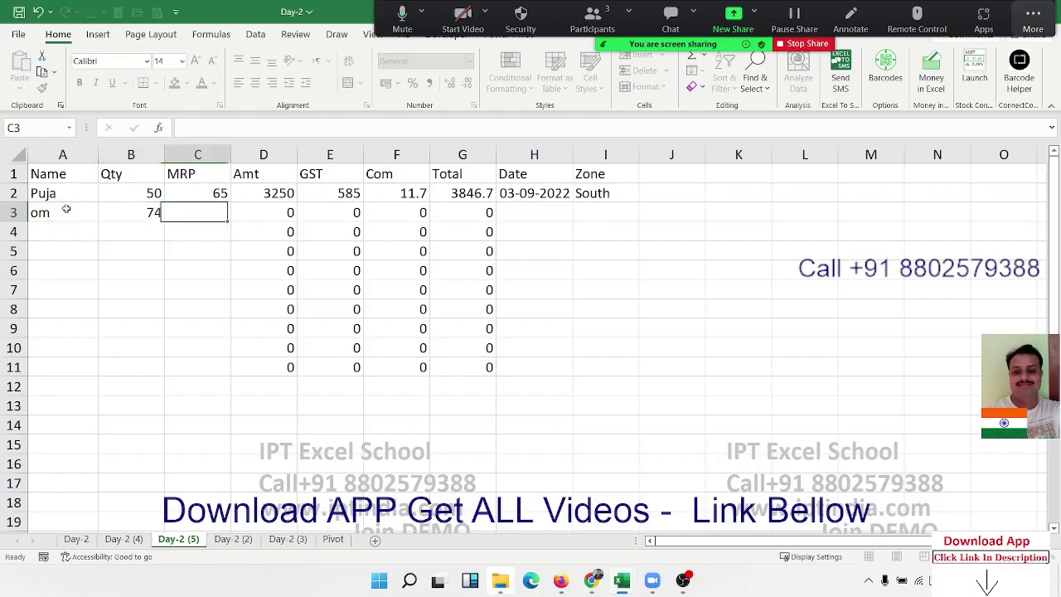
text(21)
key(Tab)
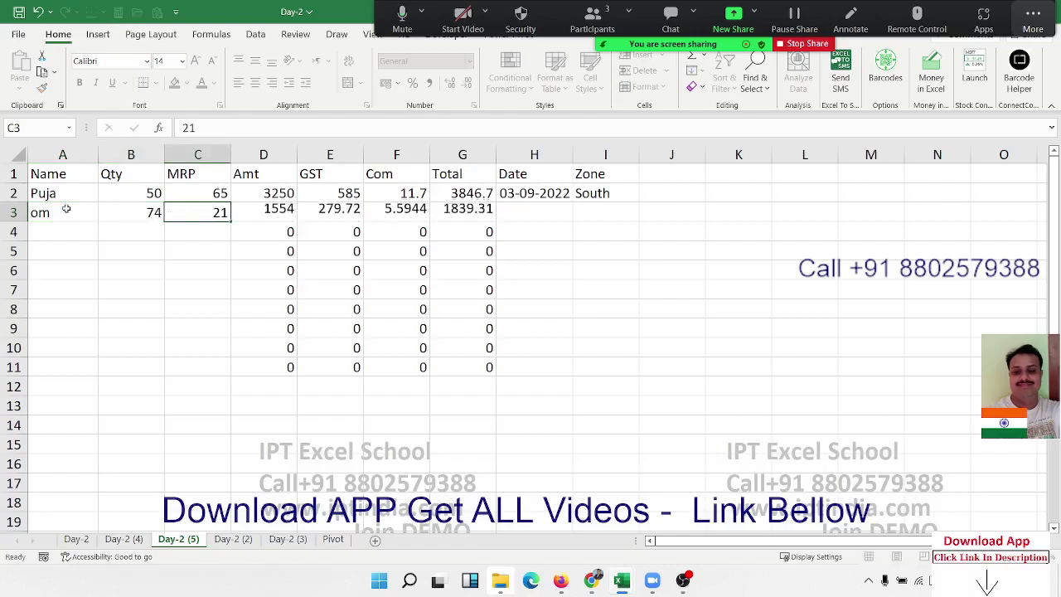
Fill row 3's date with today's date 03-09-2022 and its zone with North
key(Tab)
key(Tab)
key(Tab)
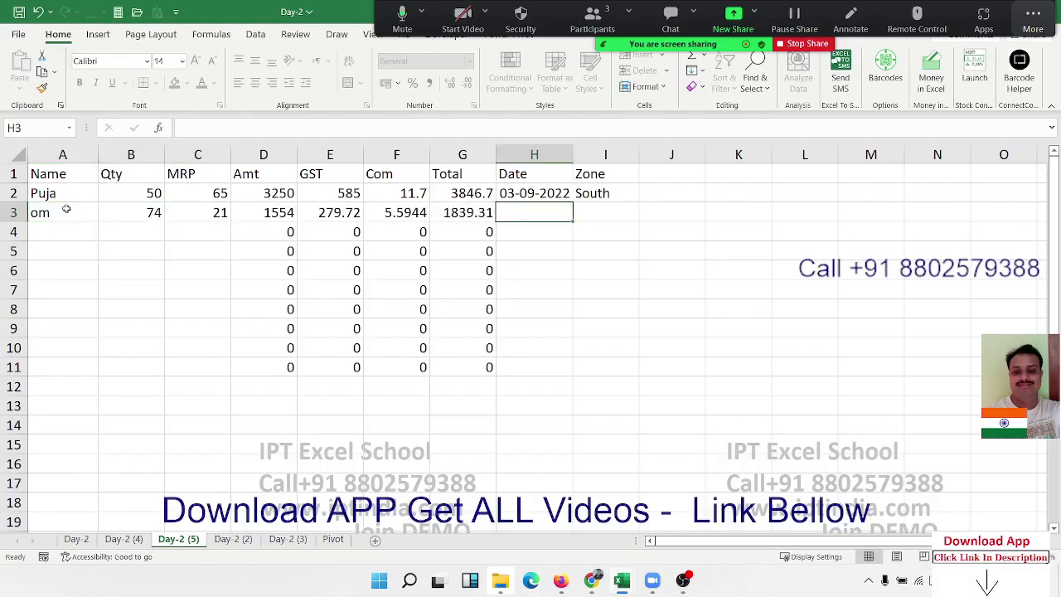
key(ctrl+semicolon)
key(Tab)
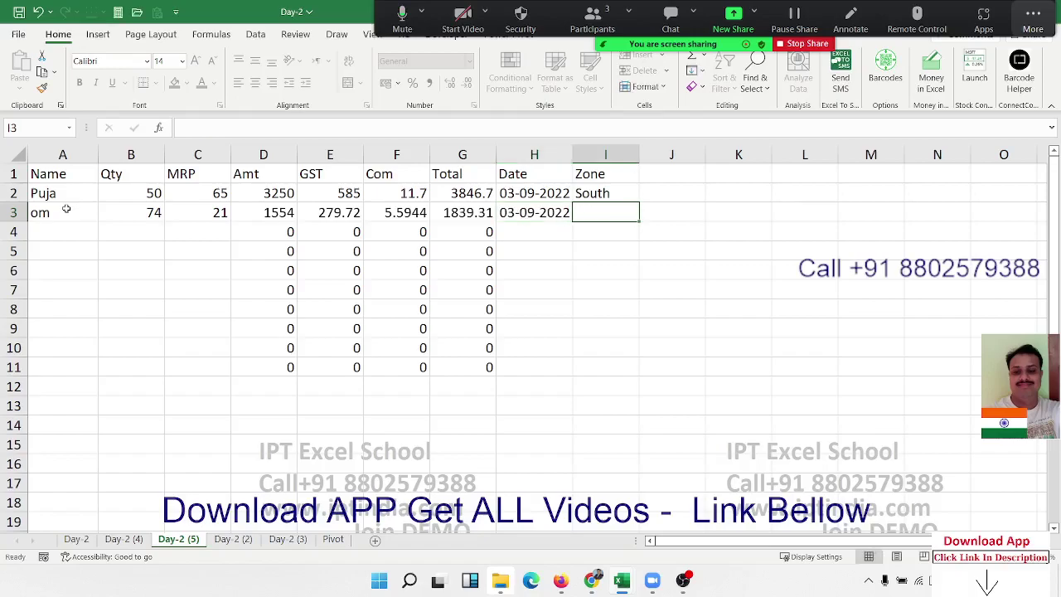
text(Nort)
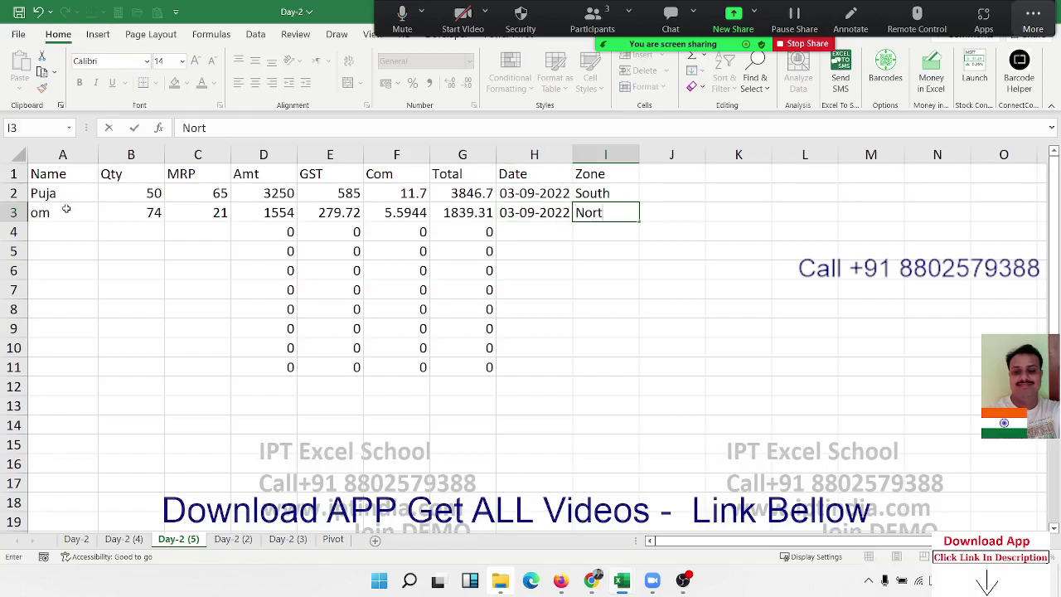
text(h)
key(Return)
Move the cell cursor left and right along row 3 of the protected sheet
key(Left)
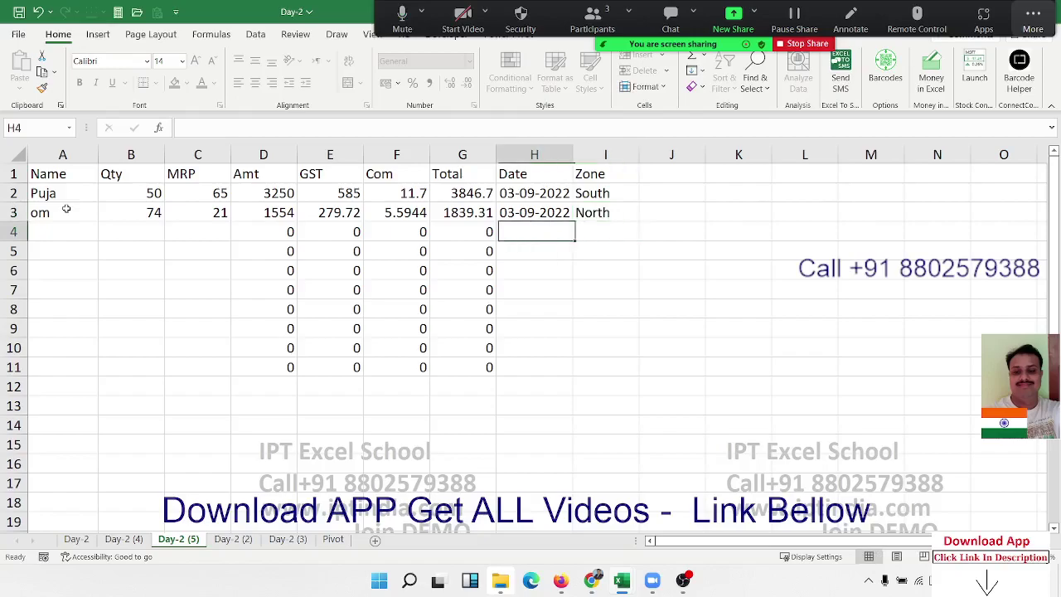
key(Left)
key(Left)
key(Left)
key(Right)
key(Right)
key(Right)
key(Left)
key(Left)
key(Left)
key(Right)
key(Right)
key(Right)
key(Right)
key(Left)
key(Left)
key(Left)
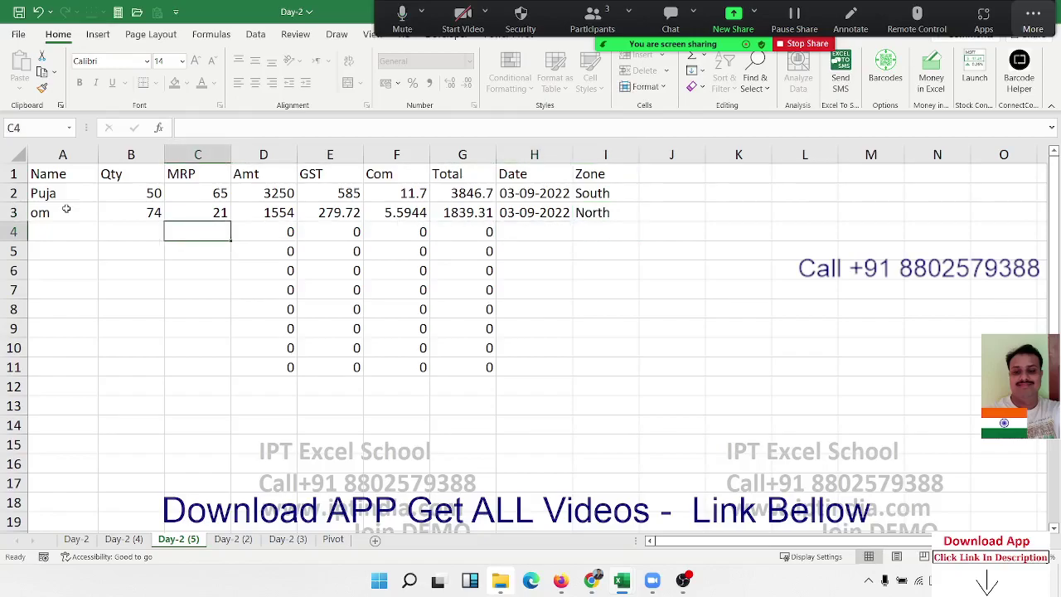
key(Right)
key(Right)
key(Right)
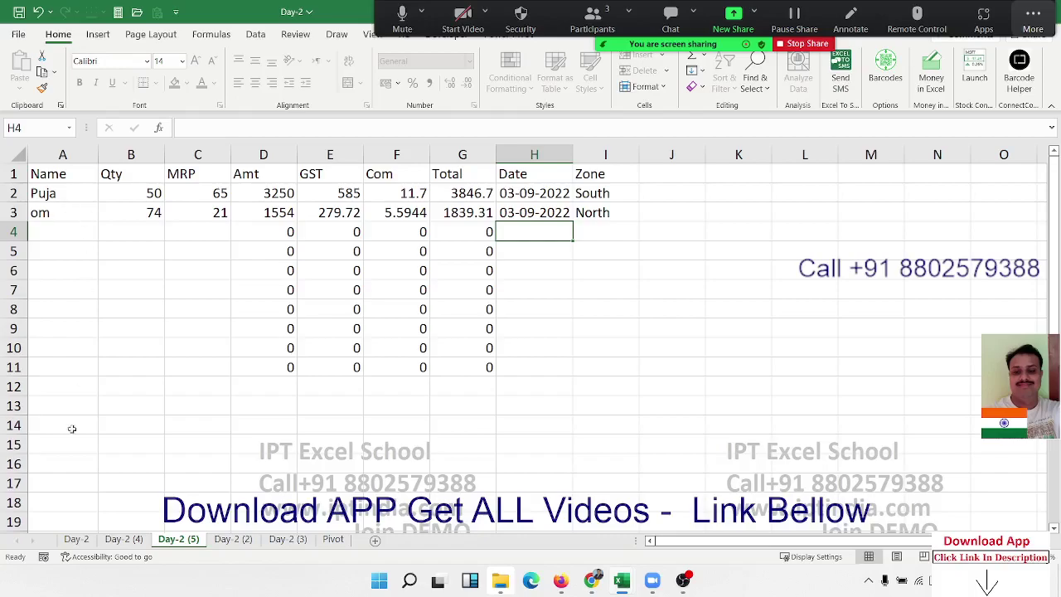
On the Day-2 (2) sheet, insert a blank row at row 11
click(233, 538)
click(212, 297)
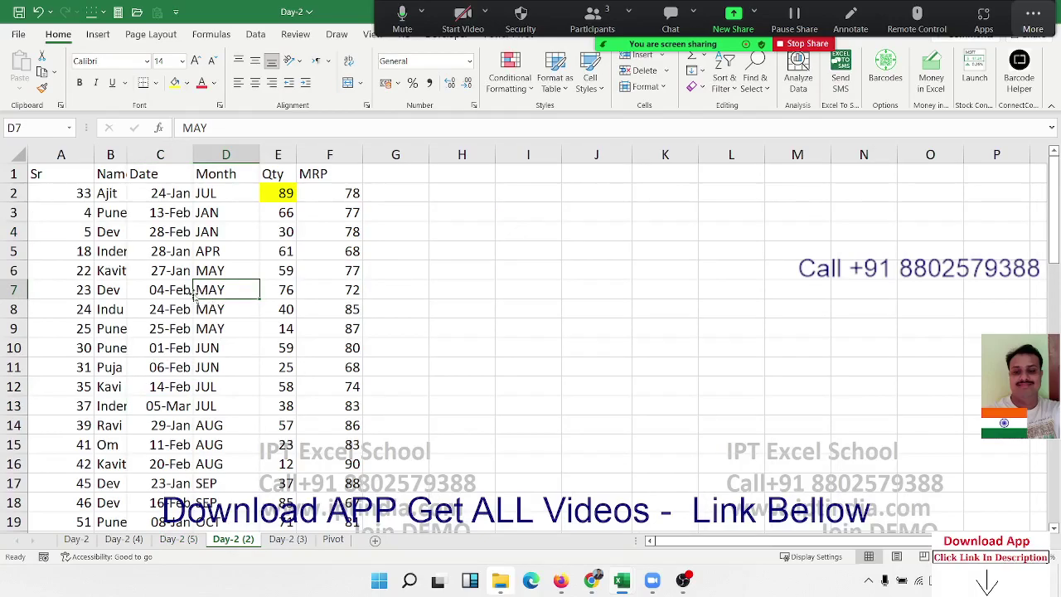
click(186, 343)
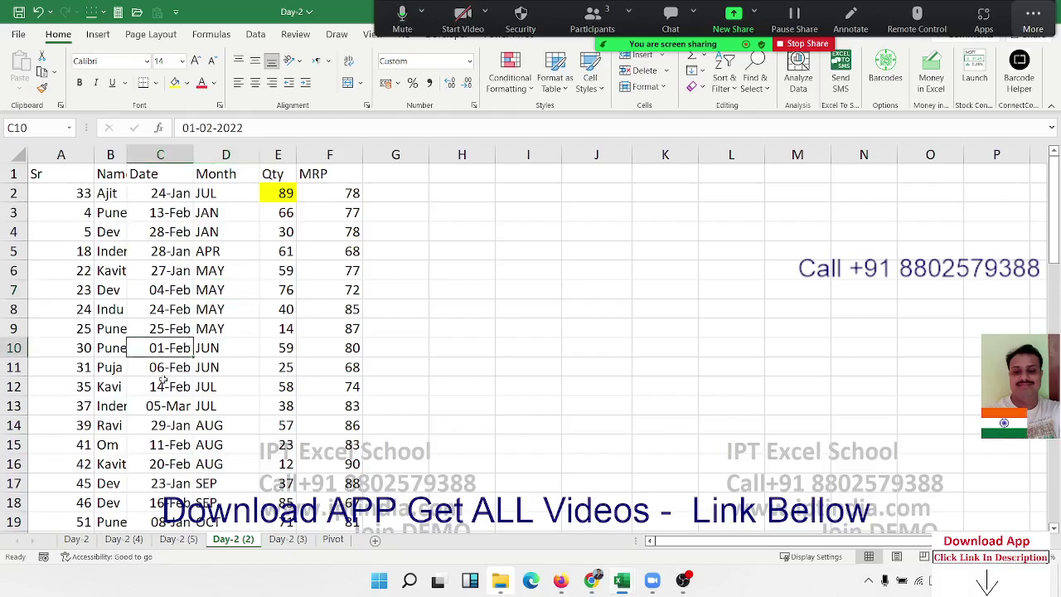
click(14, 368)
key(ctrl+shift+plus)
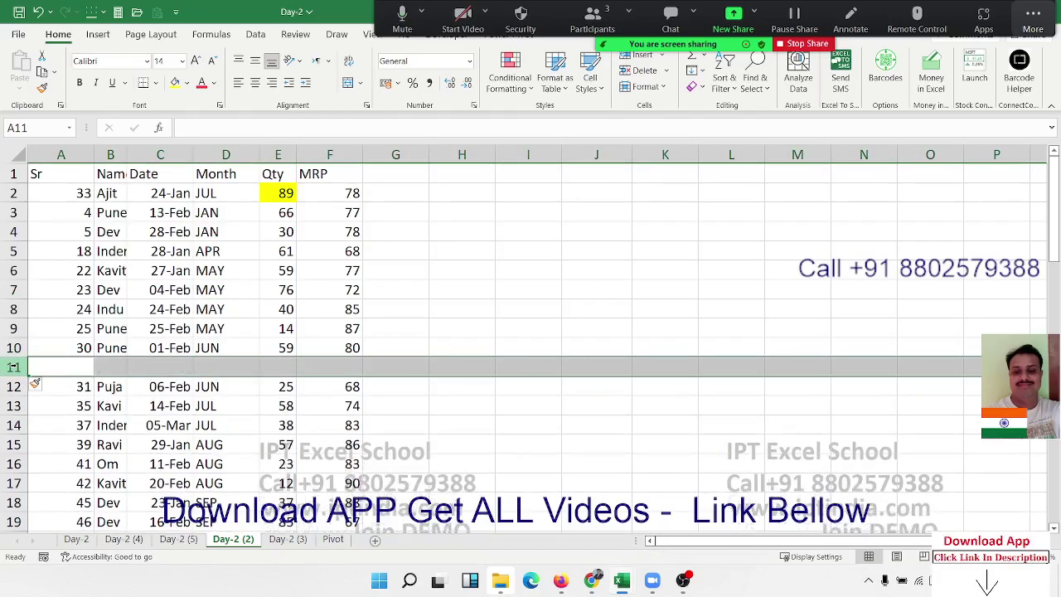
Use Ctrl+A inside the data to show the region stops at the blank row
click(135, 427)
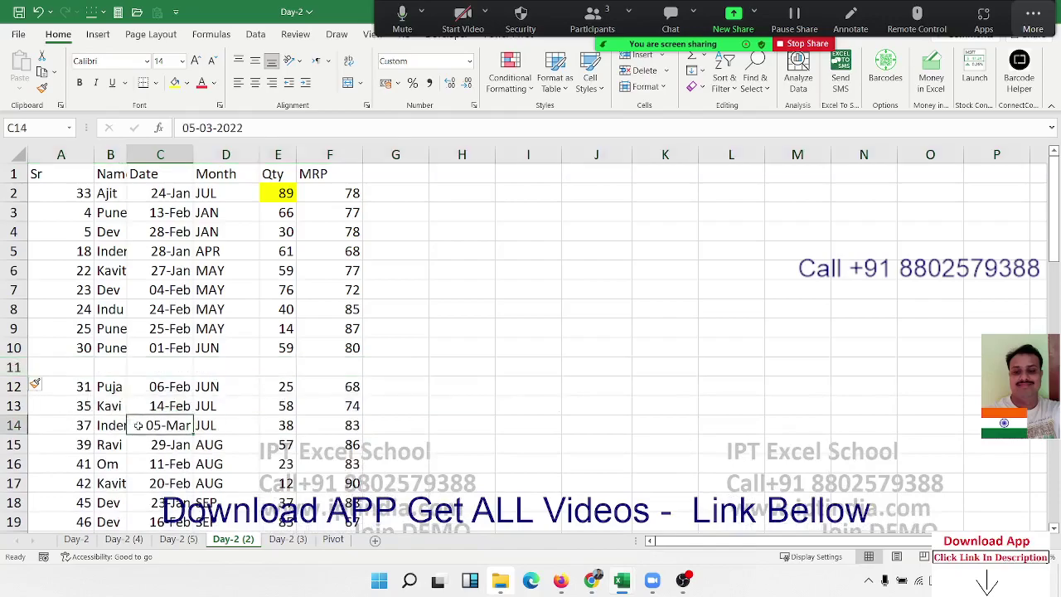
click(99, 193)
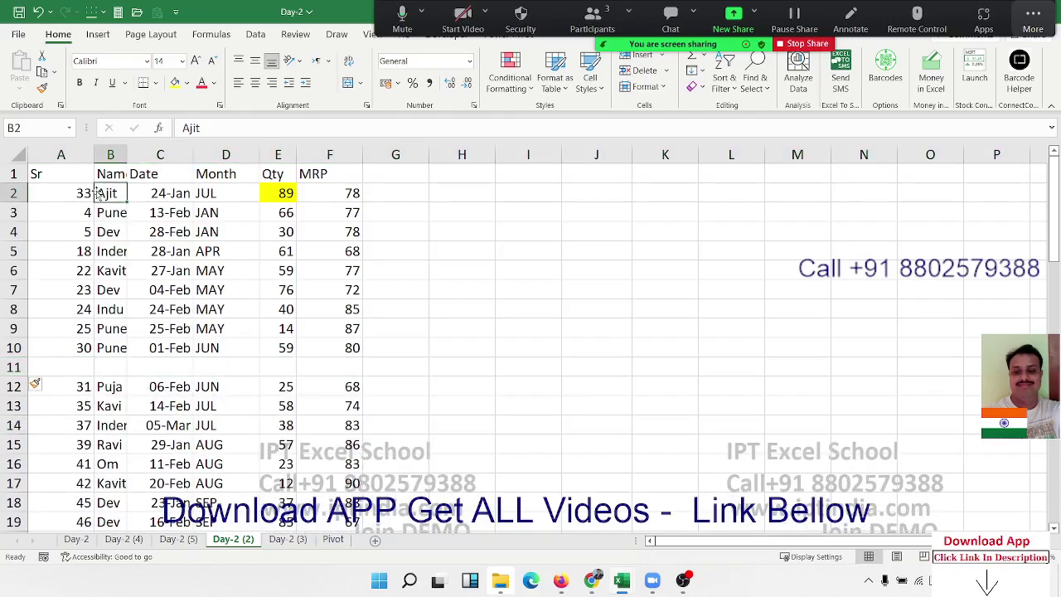
drag(68, 173, 326, 455)
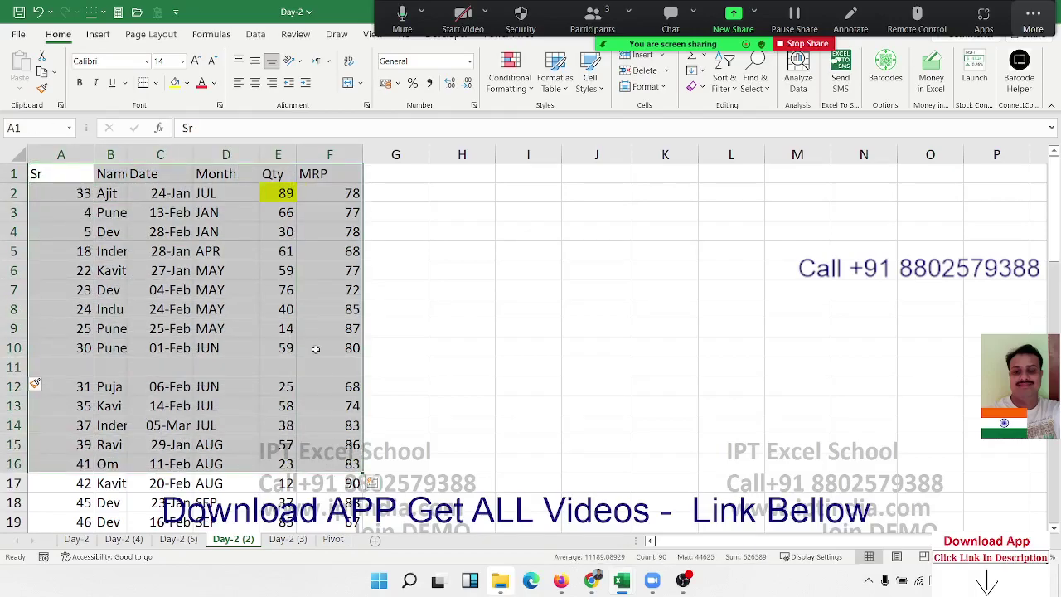
click(265, 326)
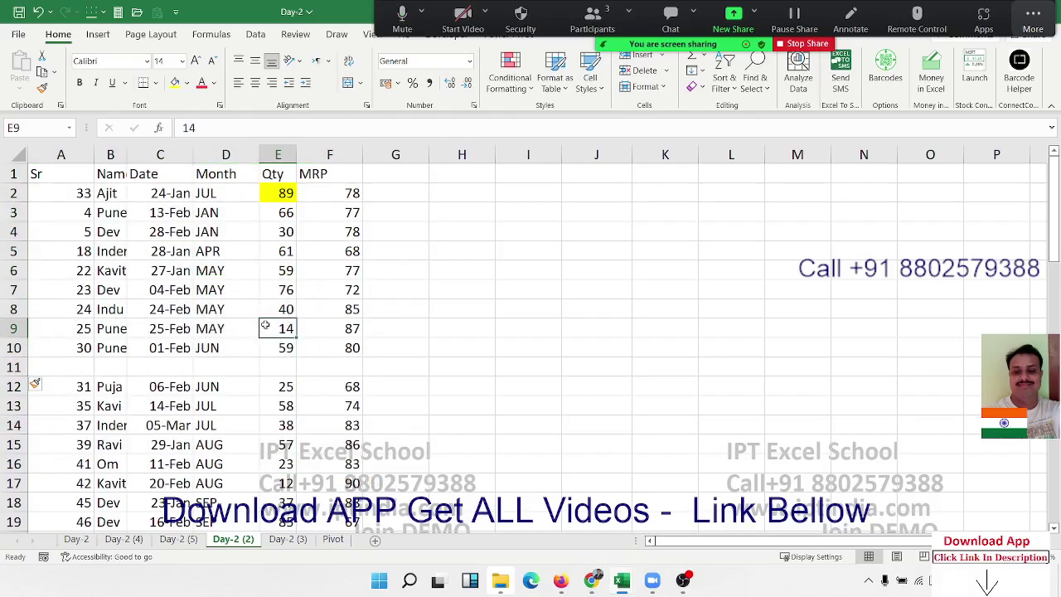
click(85, 251)
key(ctrl+a)
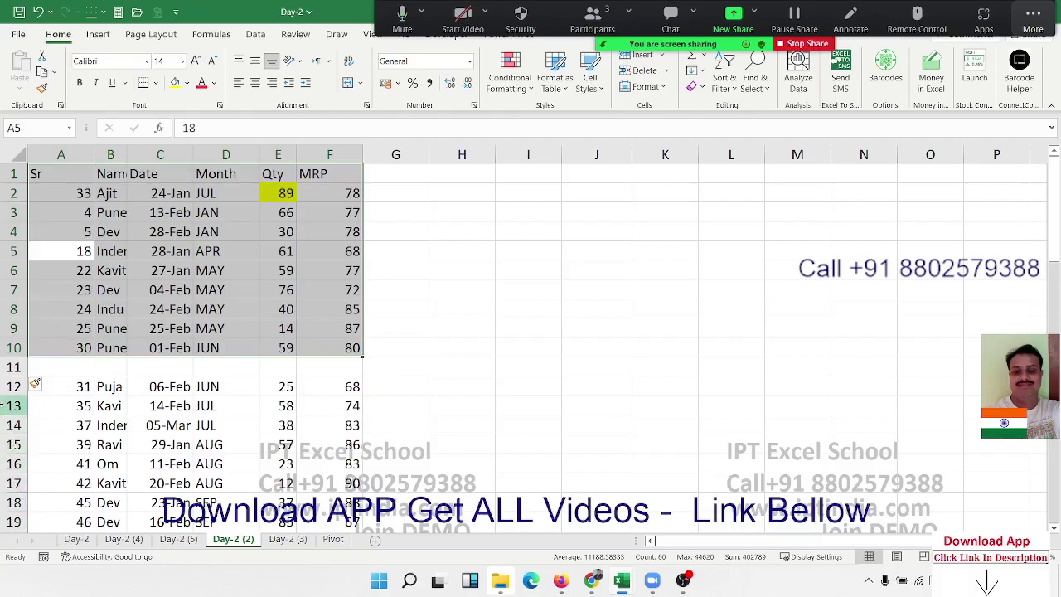
Delete the empty row 11 so the records run unbroken
click(13, 365)
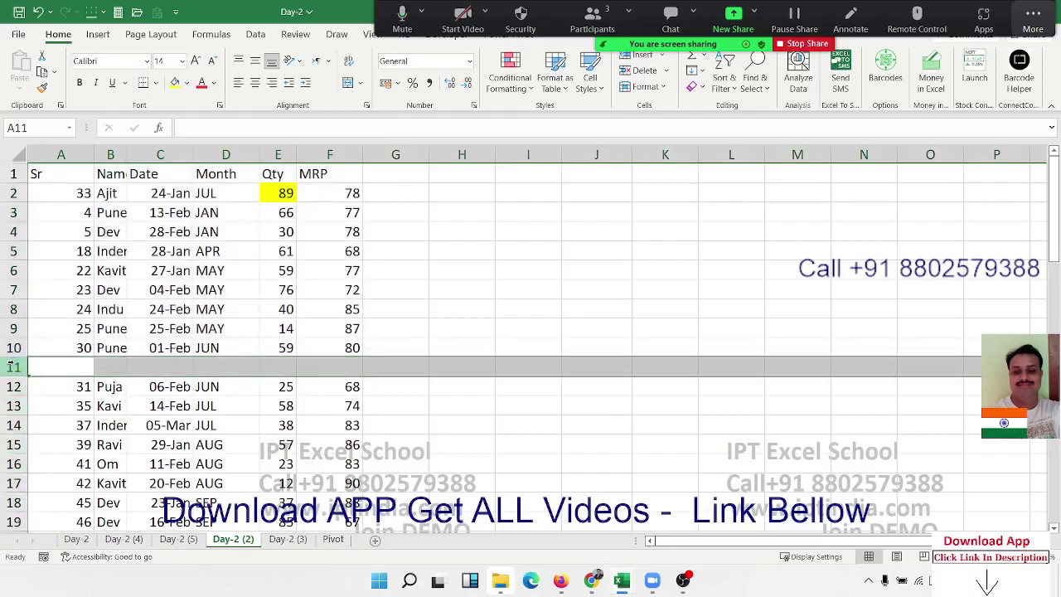
key(ctrl+minus)
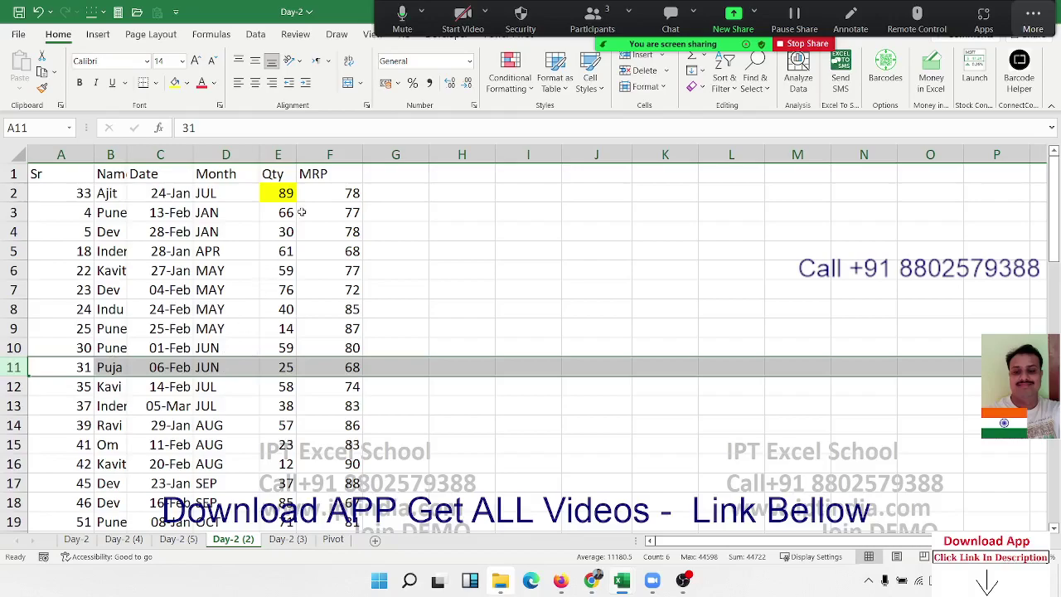
click(302, 213)
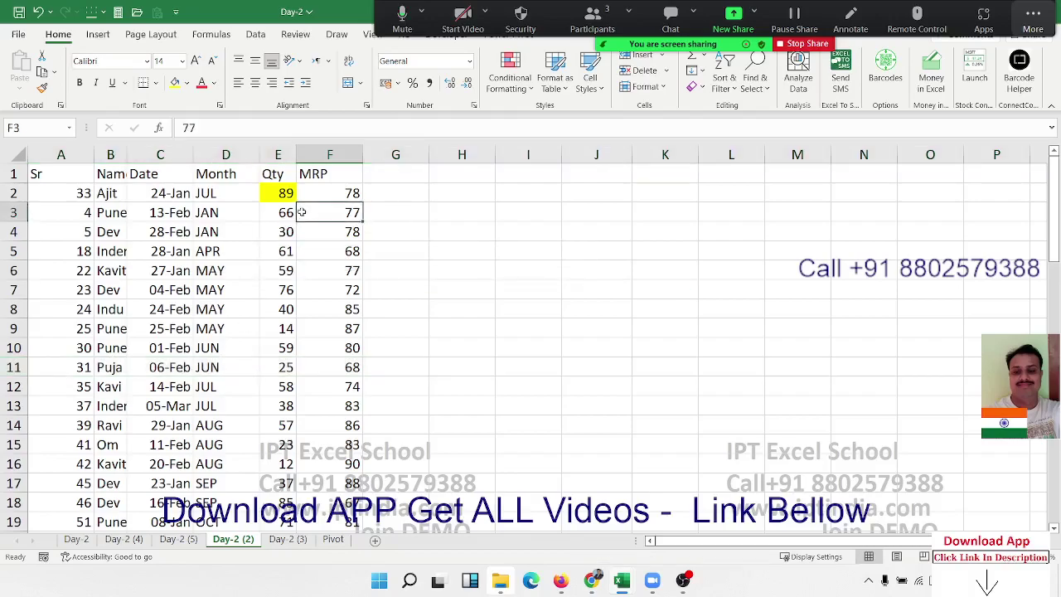
click(282, 175)
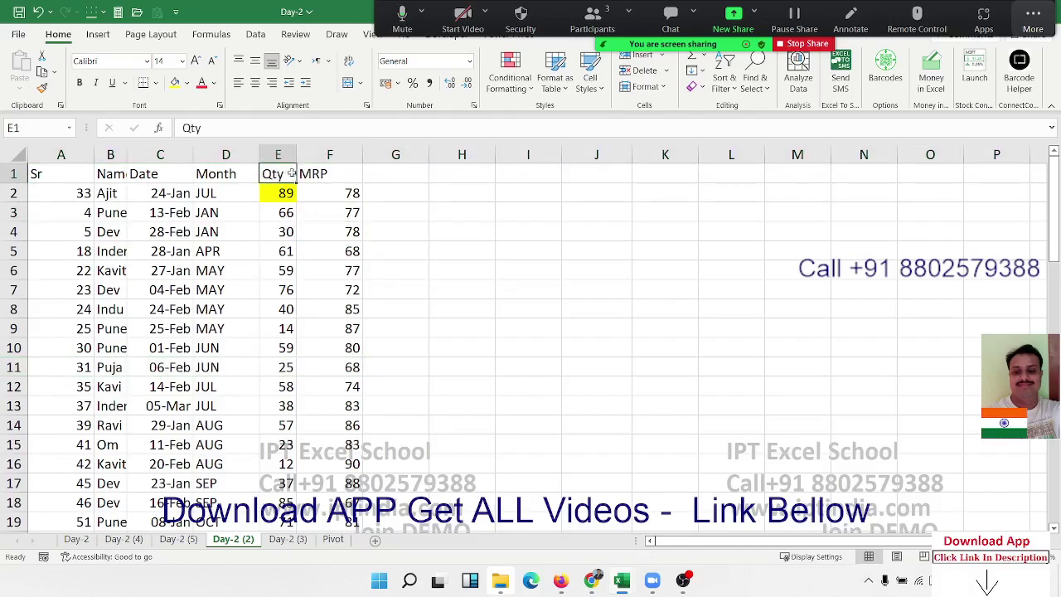
Sort the list by Qty smallest to largest, then largest to smallest
click(723, 86)
click(733, 108)
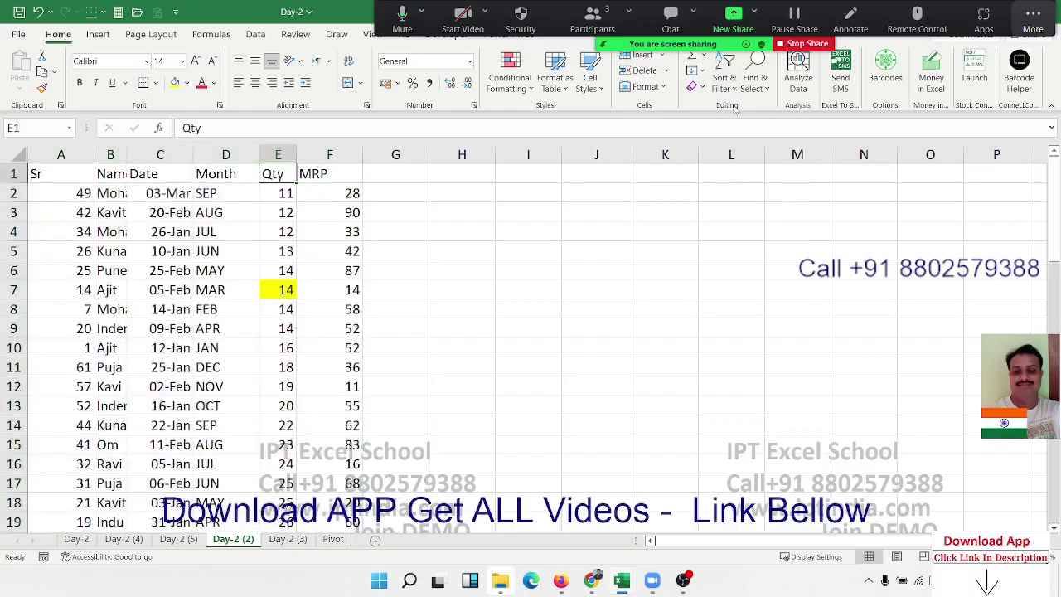
click(724, 83)
click(746, 129)
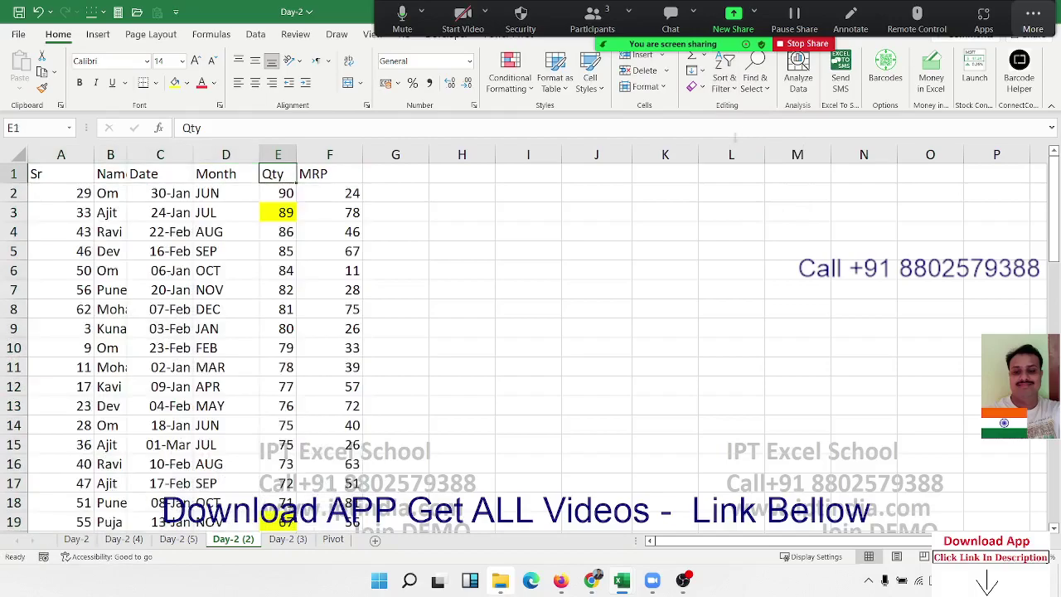
Autofit the Name column so full names are visible
click(99, 175)
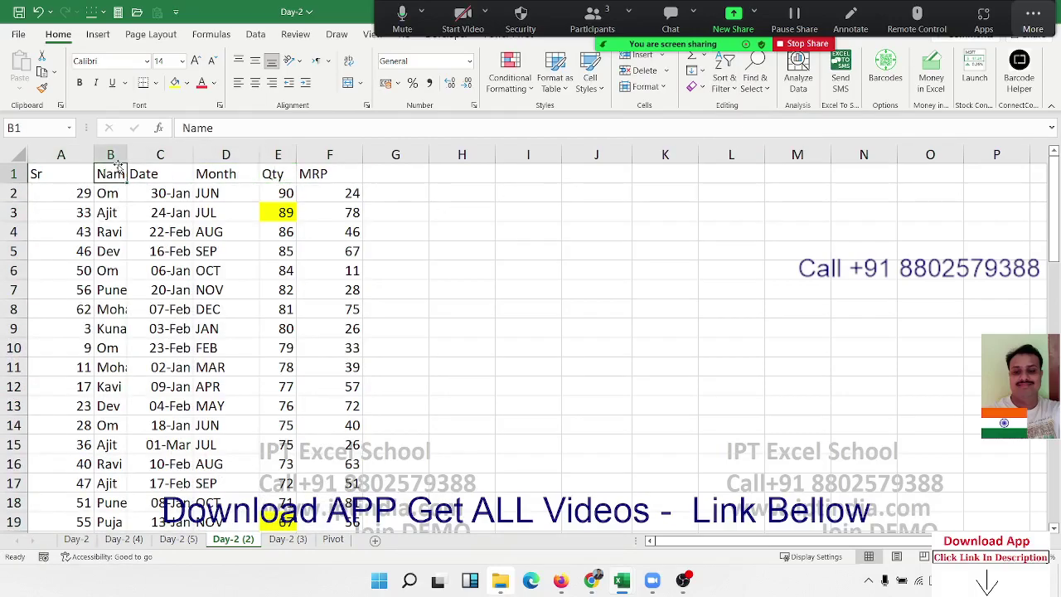
double_click(127, 155)
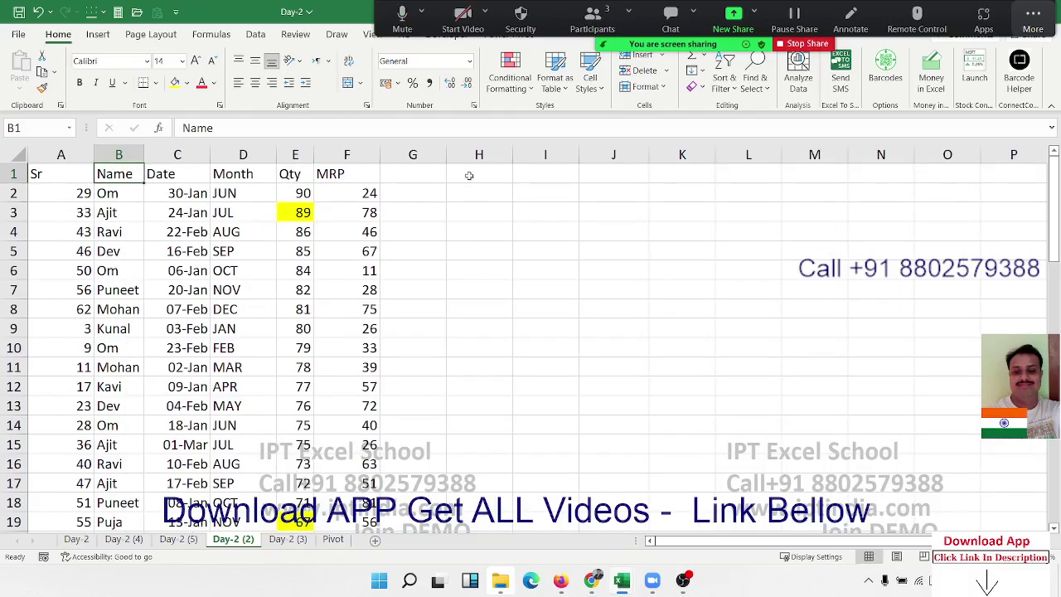
click(724, 83)
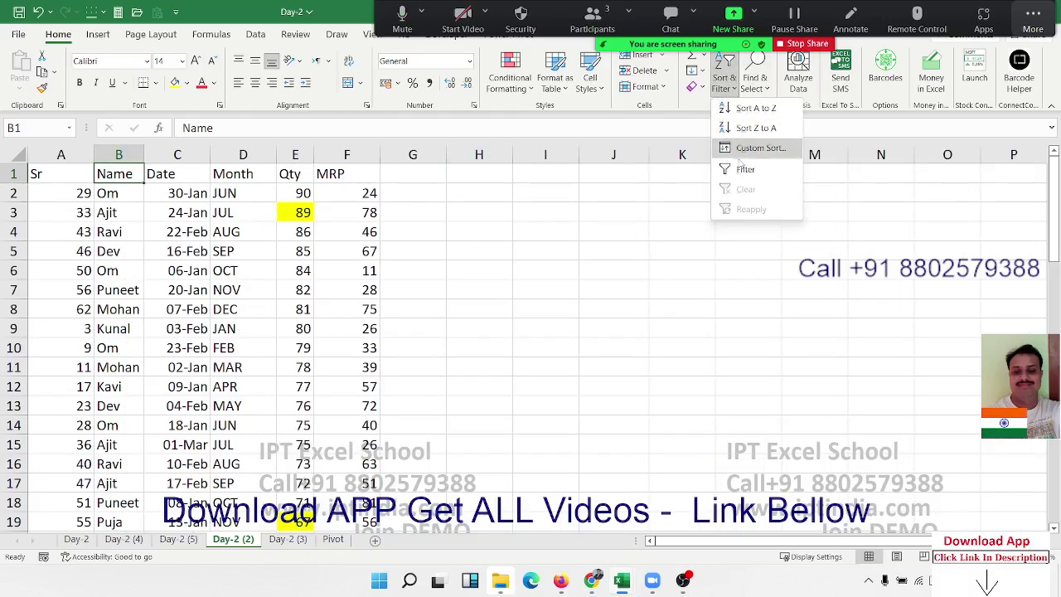
Custom-sort the list by Name Z to A, with Month as a second level
click(740, 148)
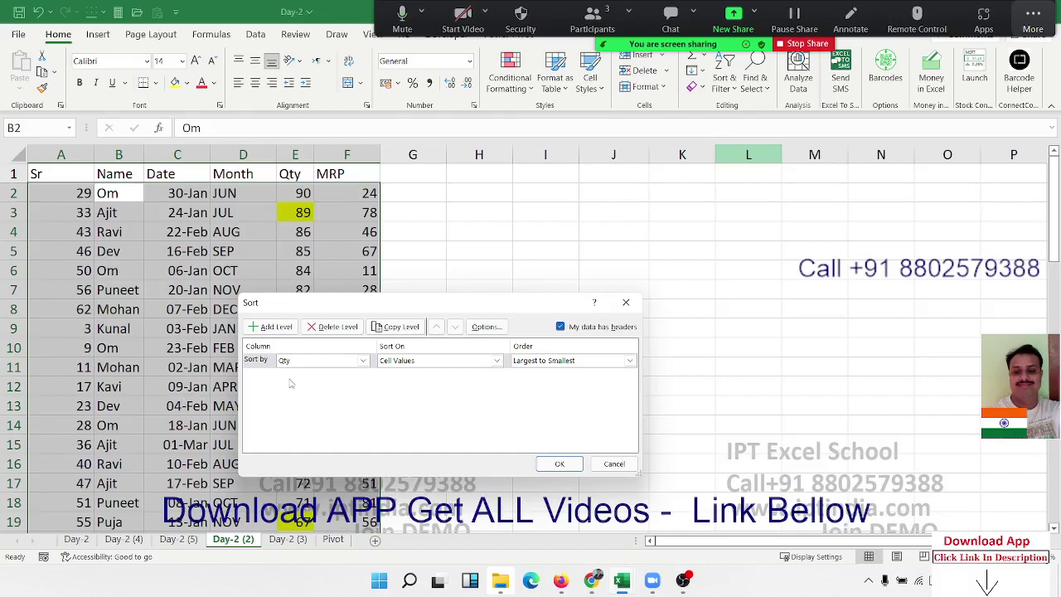
click(296, 363)
click(303, 381)
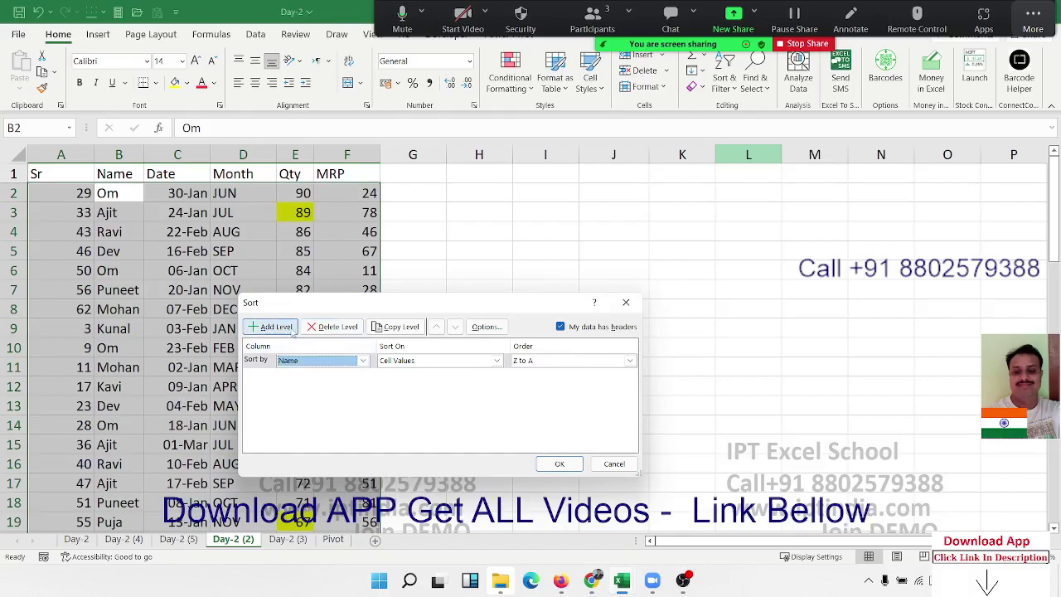
click(278, 328)
click(294, 377)
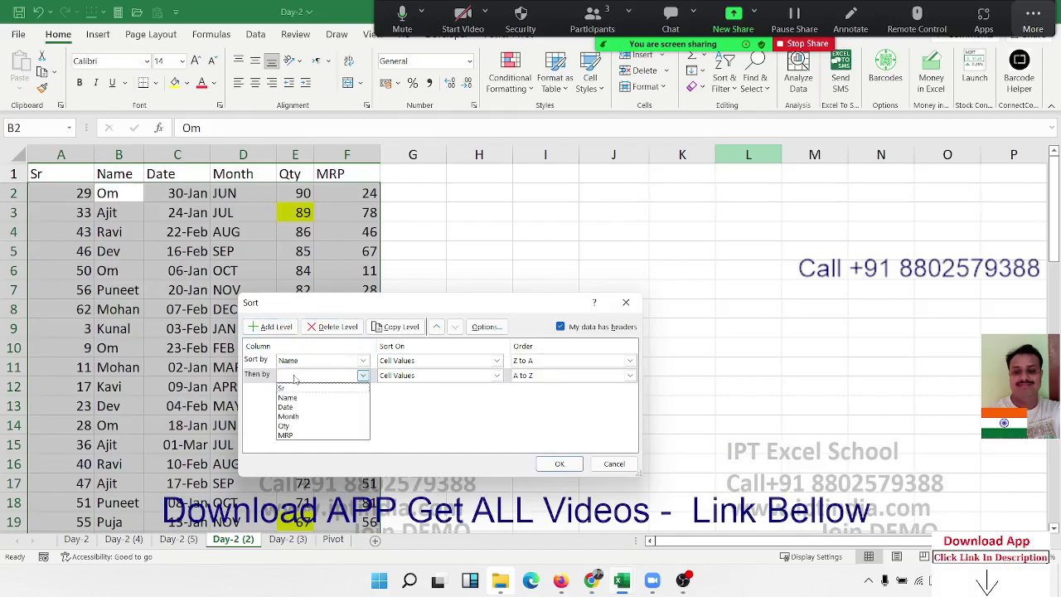
click(300, 418)
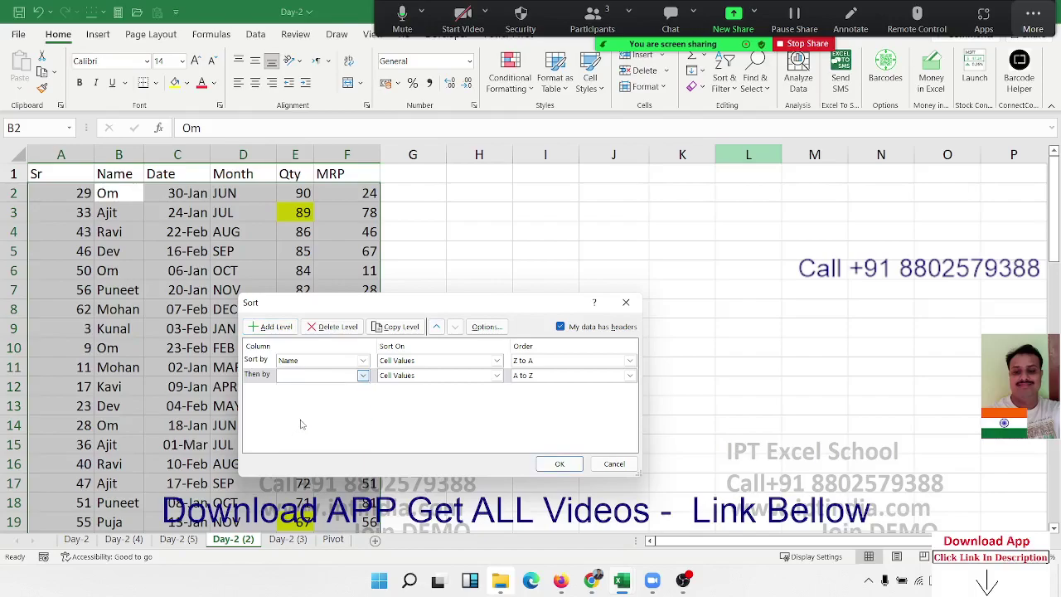
click(557, 463)
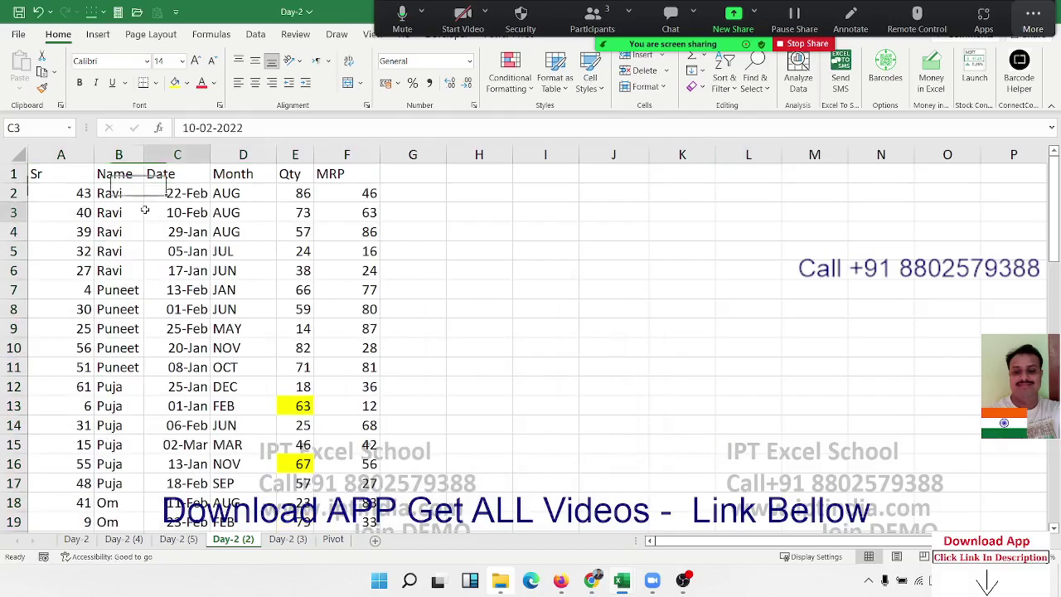
Select the dates in C3:C5, then the Month heading
drag(146, 213, 145, 242)
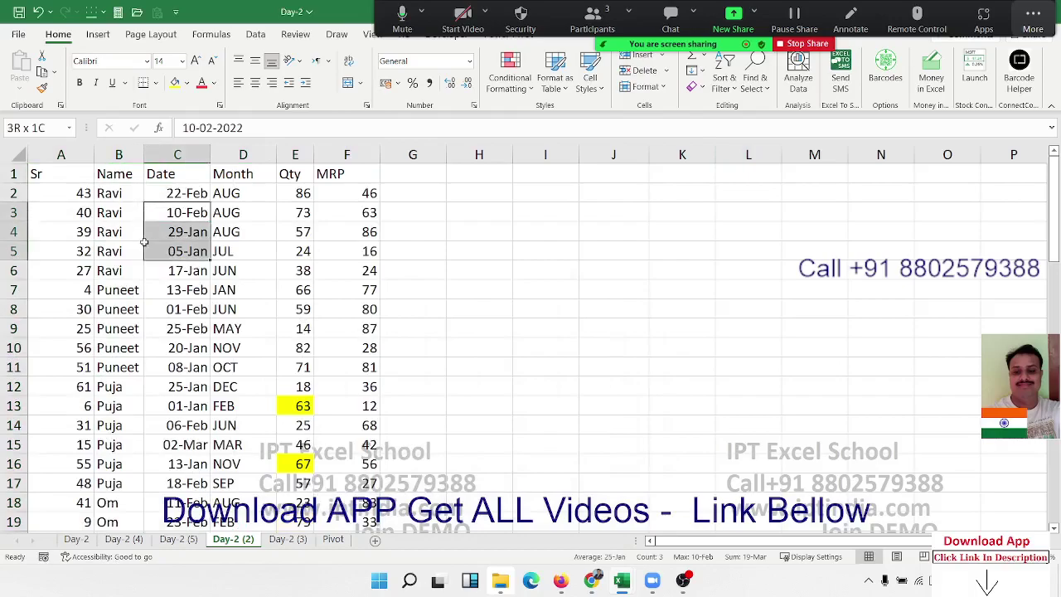
click(248, 178)
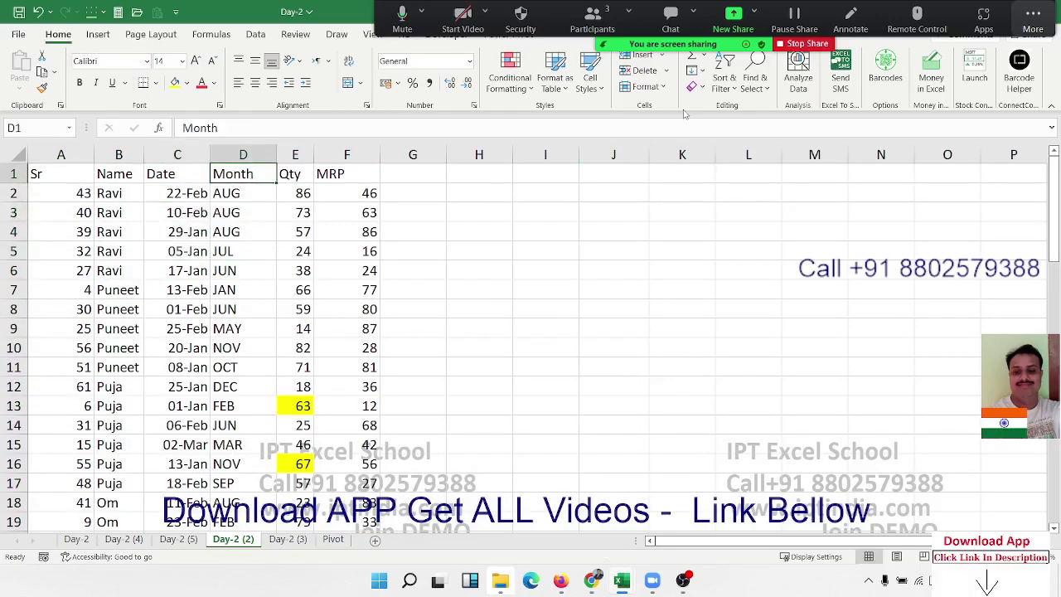
click(724, 78)
Sort the rows A to Z by Month and select the month values to check
click(725, 109)
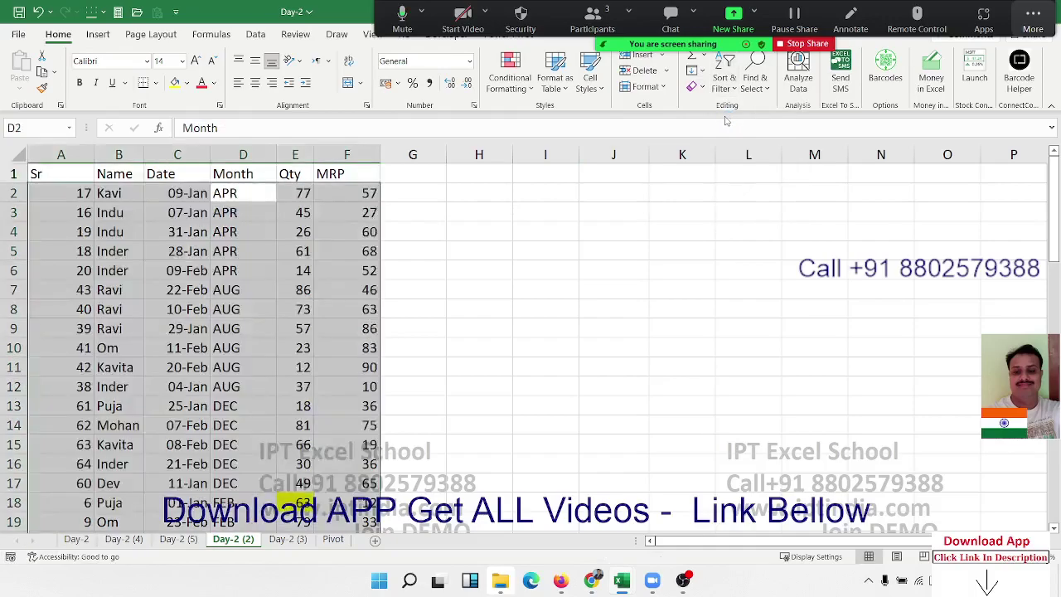
drag(229, 199, 227, 348)
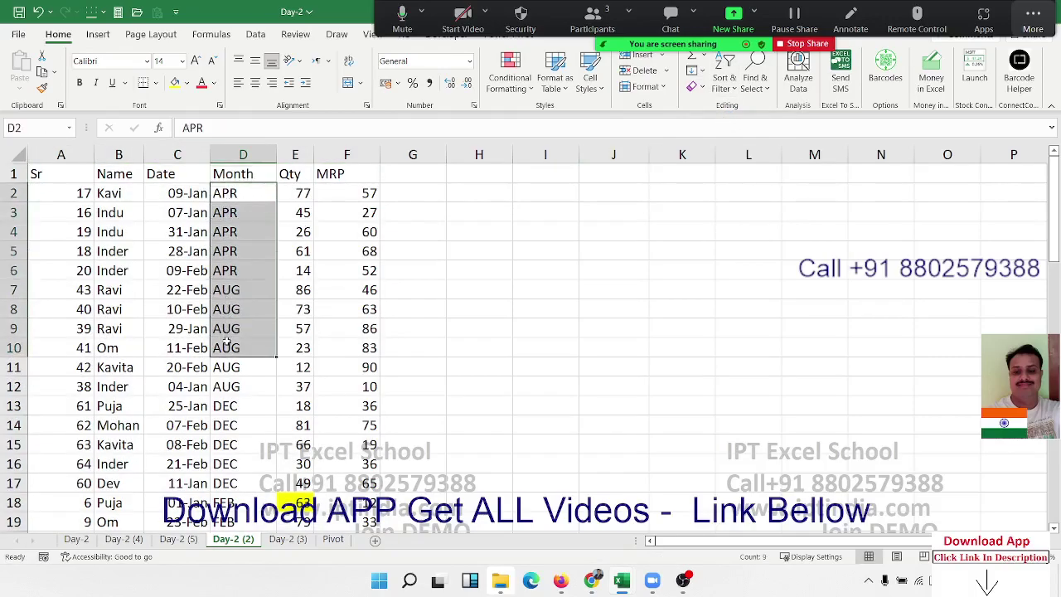
click(79, 174)
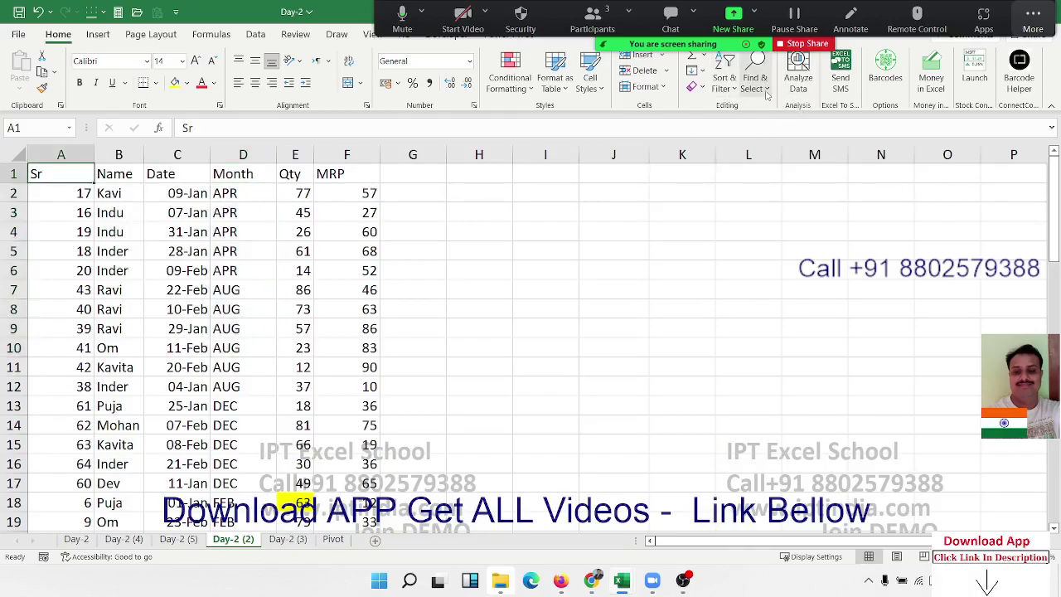
Custom-sort Month using the Jan–Dec custom list as the order
click(719, 93)
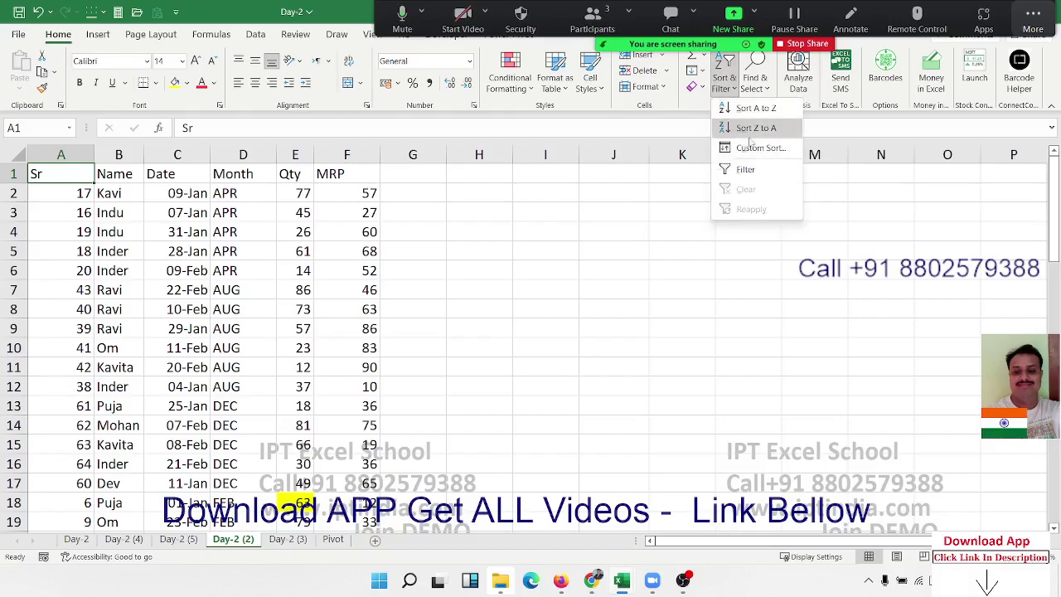
click(742, 148)
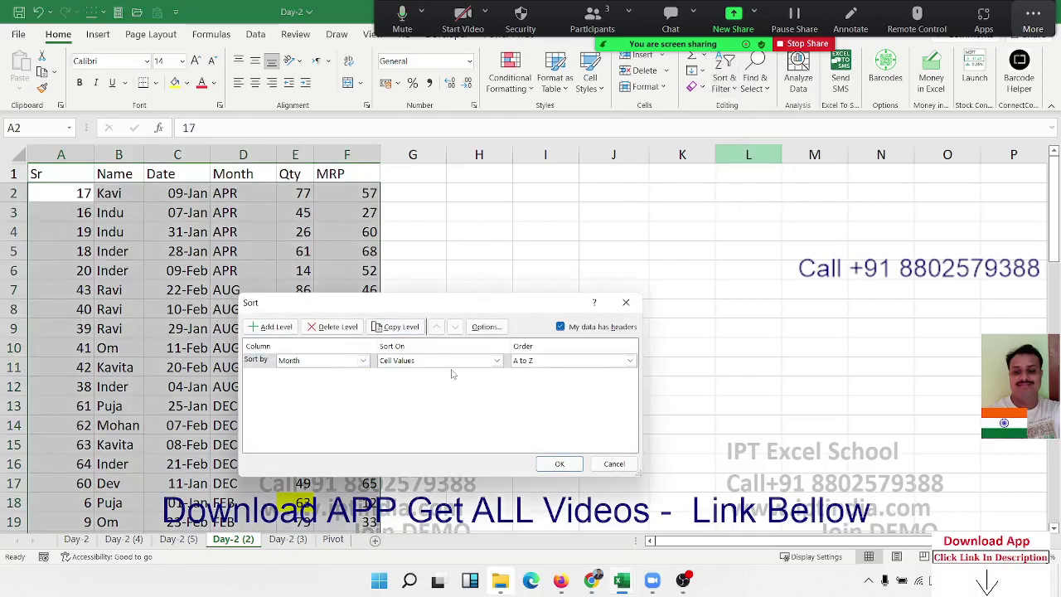
click(516, 363)
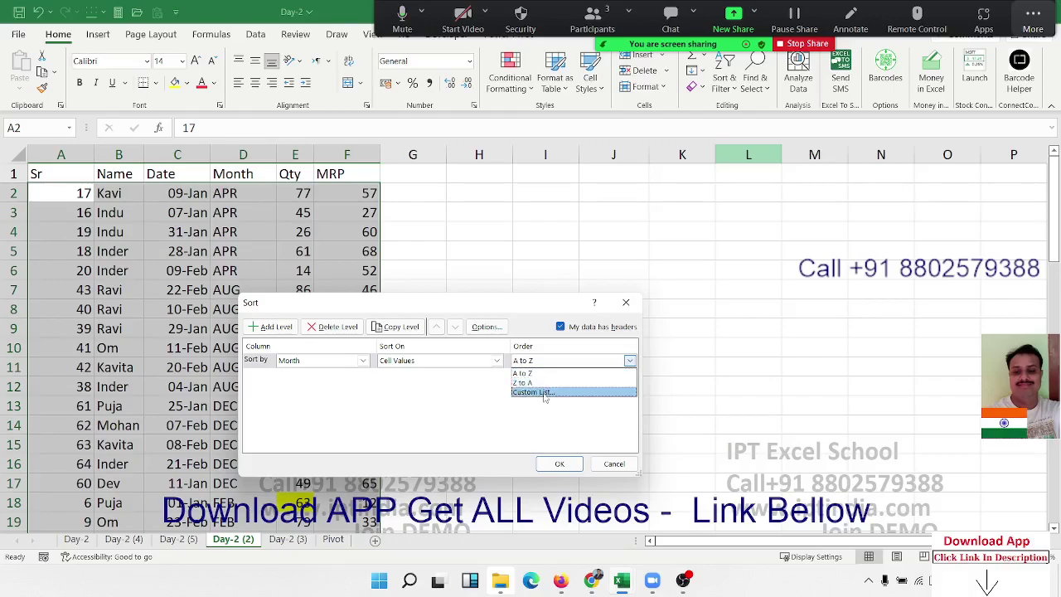
click(545, 394)
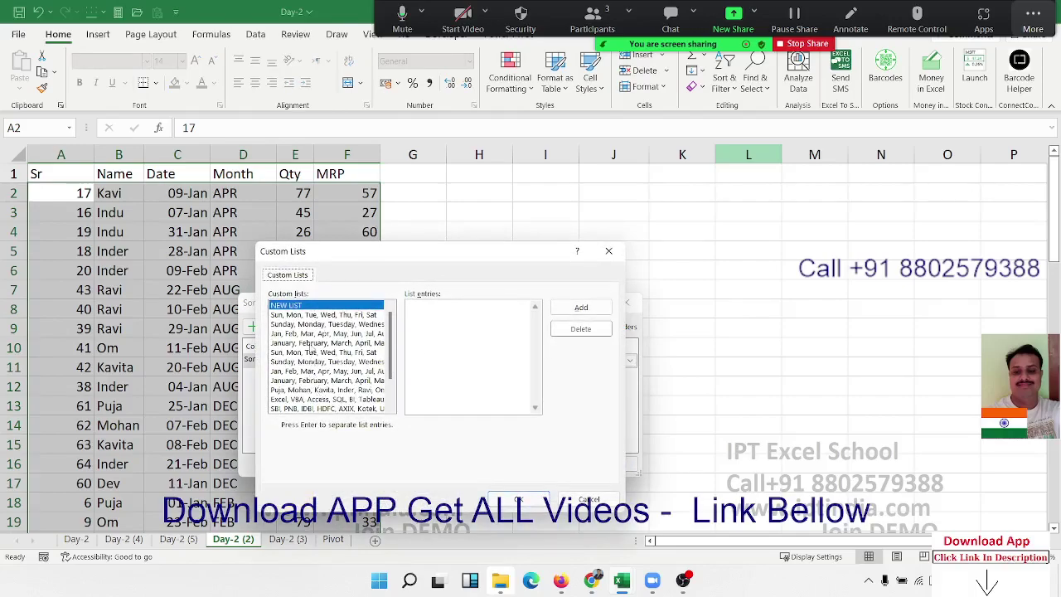
click(309, 335)
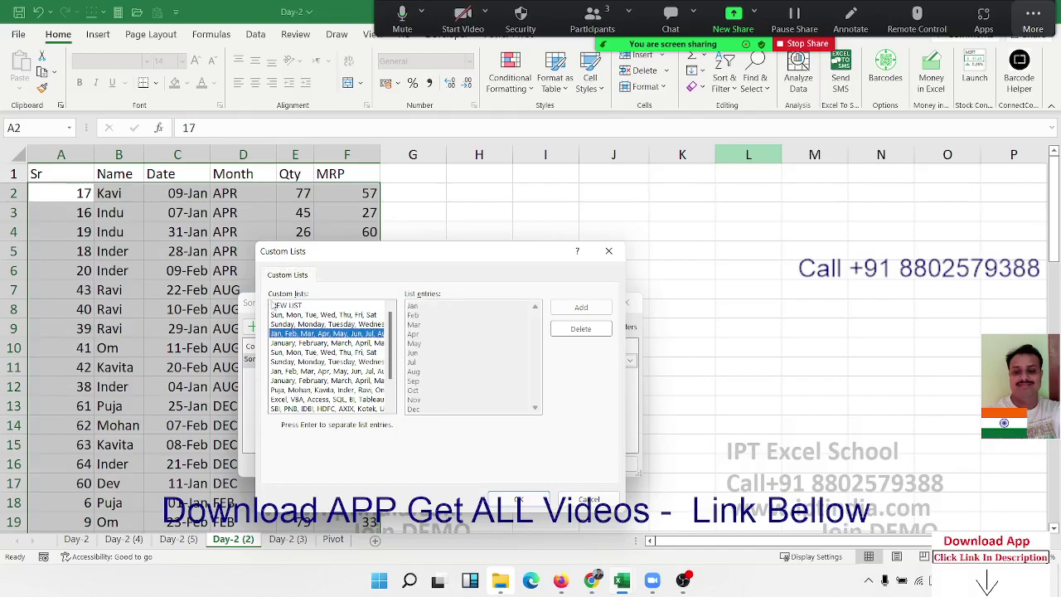
click(274, 305)
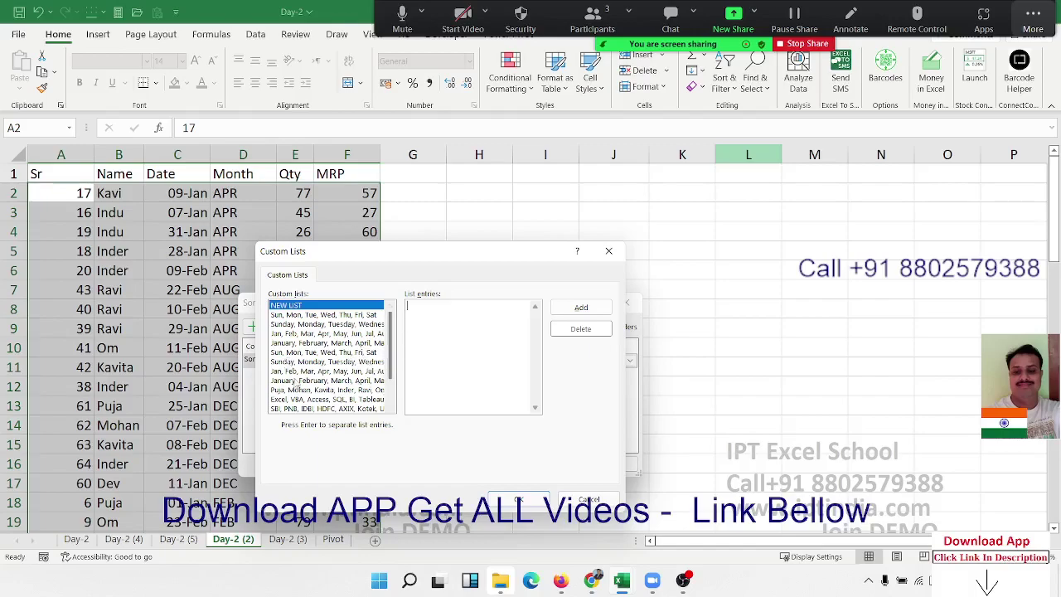
click(300, 371)
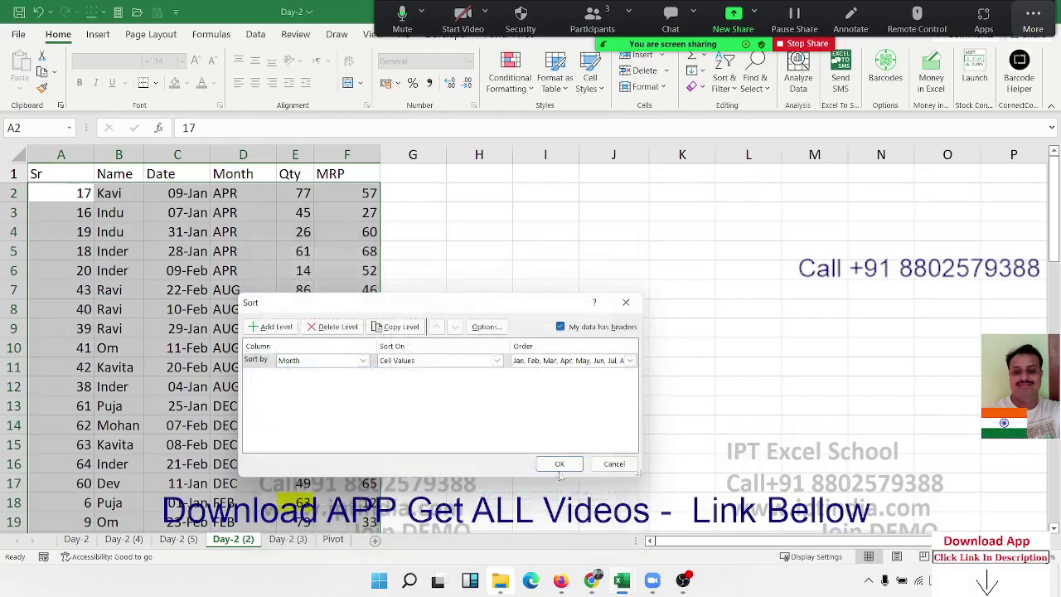
click(559, 461)
Select the JAN and FEB month cells and a run of Qty values to review the order
drag(248, 192, 252, 330)
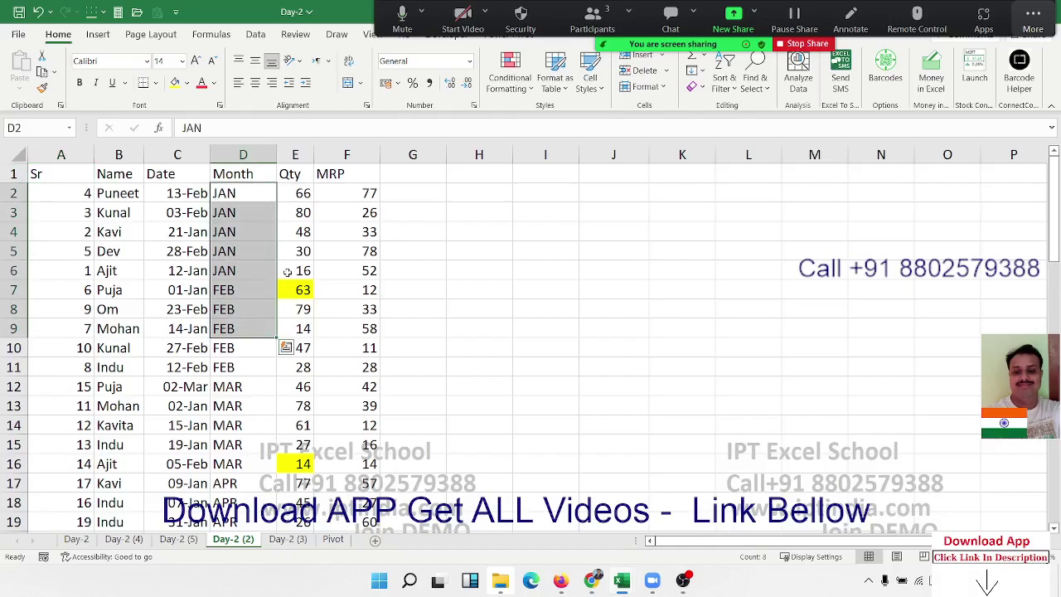
drag(294, 251, 300, 483)
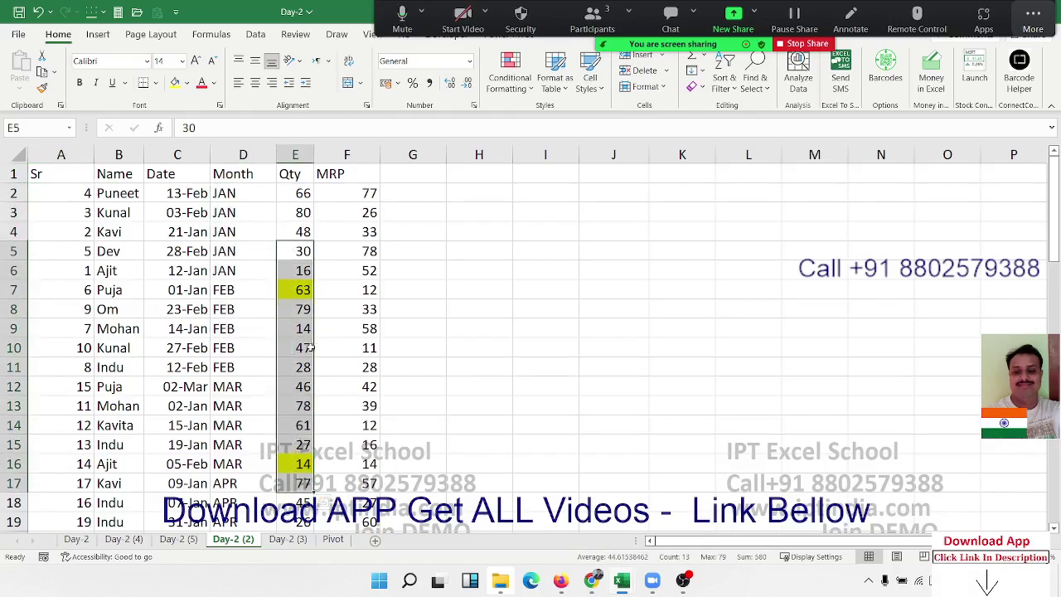
scroll(300, 358, down, 7)
scroll(277, 376, up, 7)
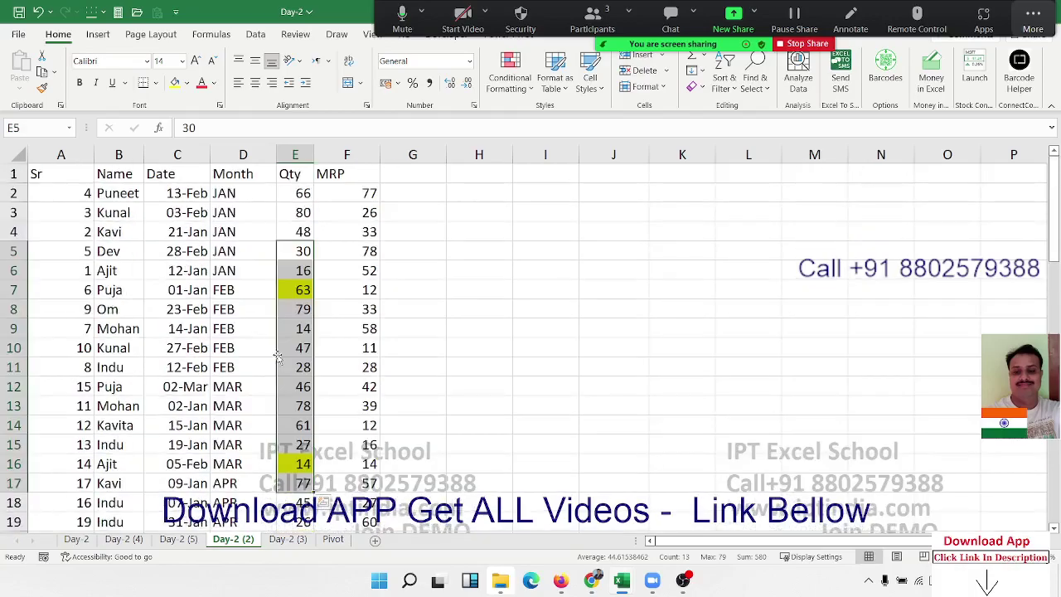
click(248, 270)
Custom-sort by Qty cell colour, placing yellow cells (63, 14, 89, 67) on top
click(725, 75)
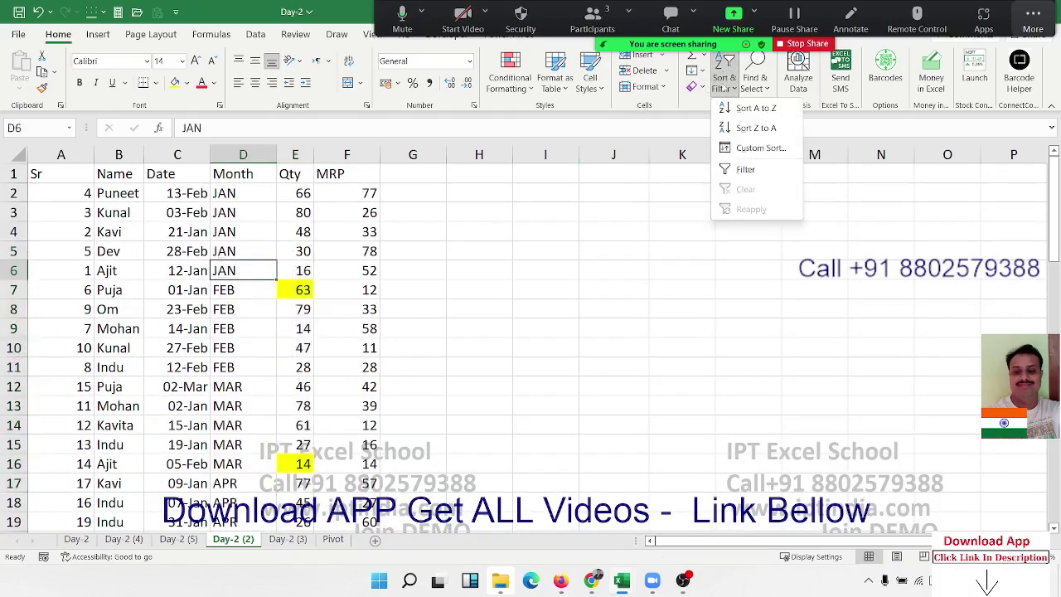
click(734, 149)
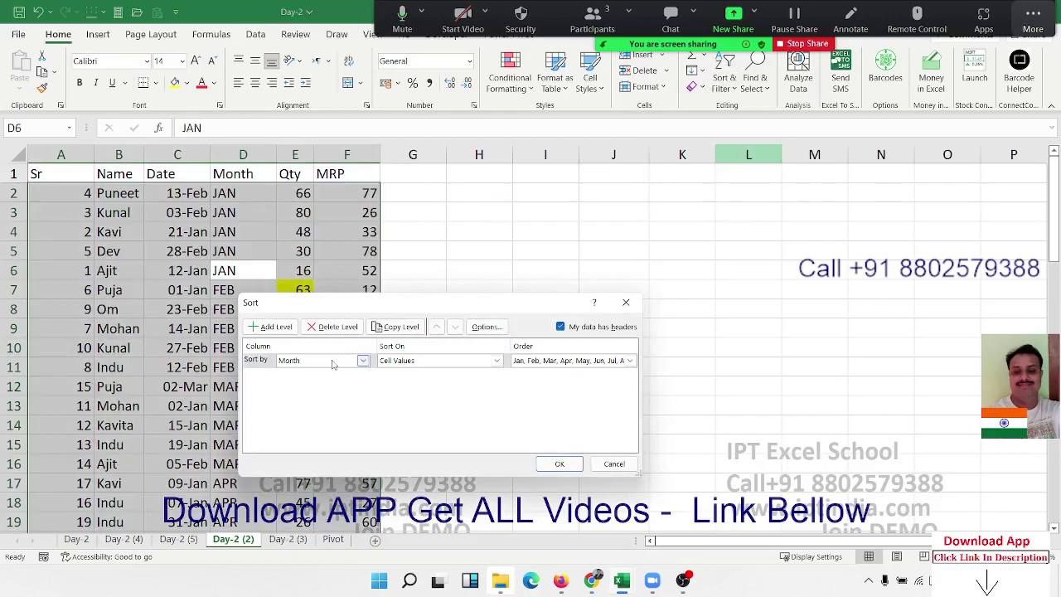
click(363, 360)
click(311, 411)
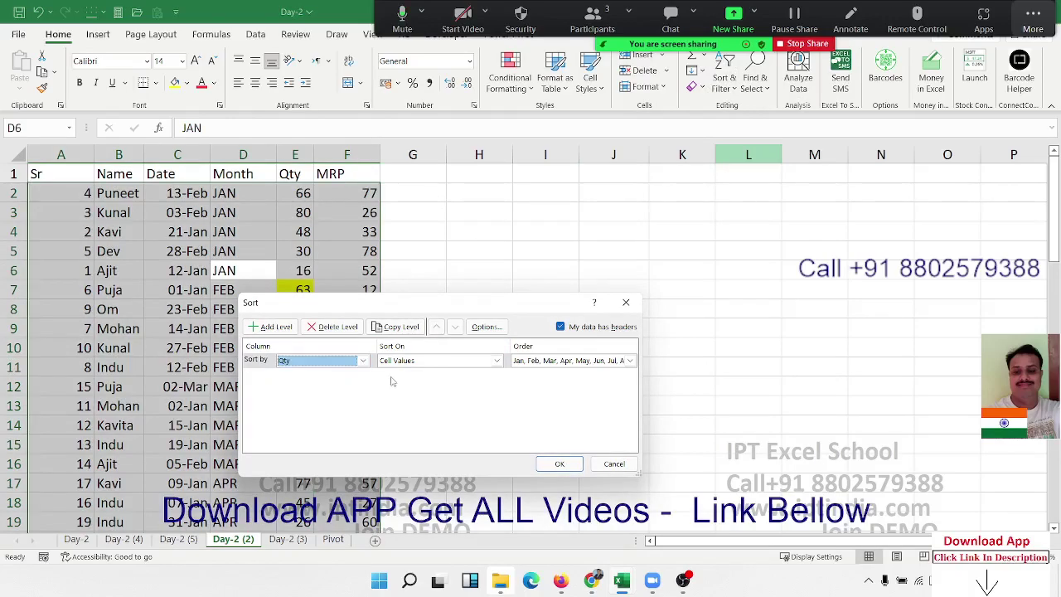
click(403, 363)
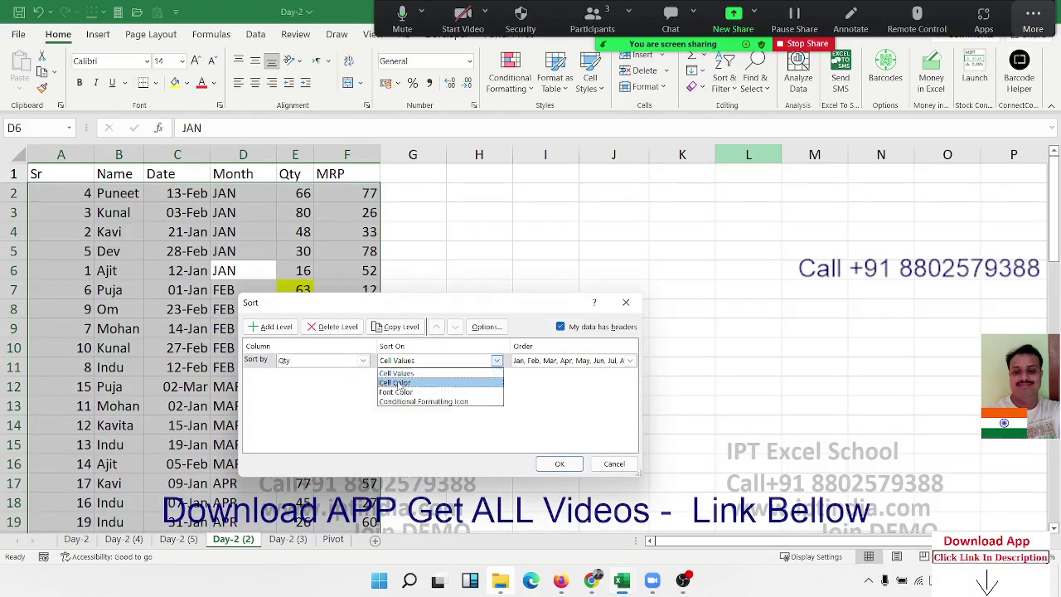
click(401, 383)
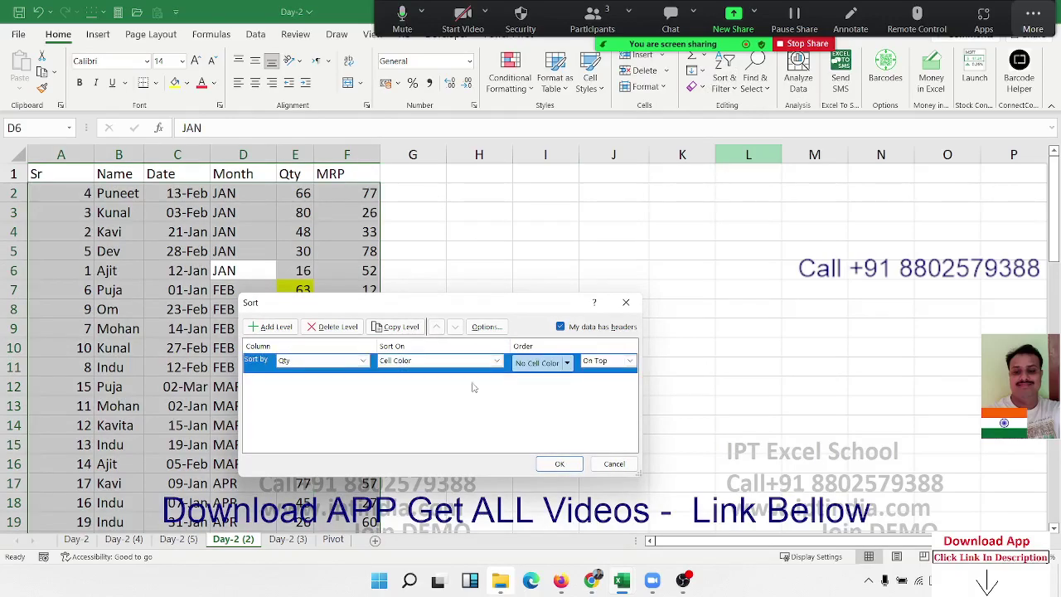
click(569, 365)
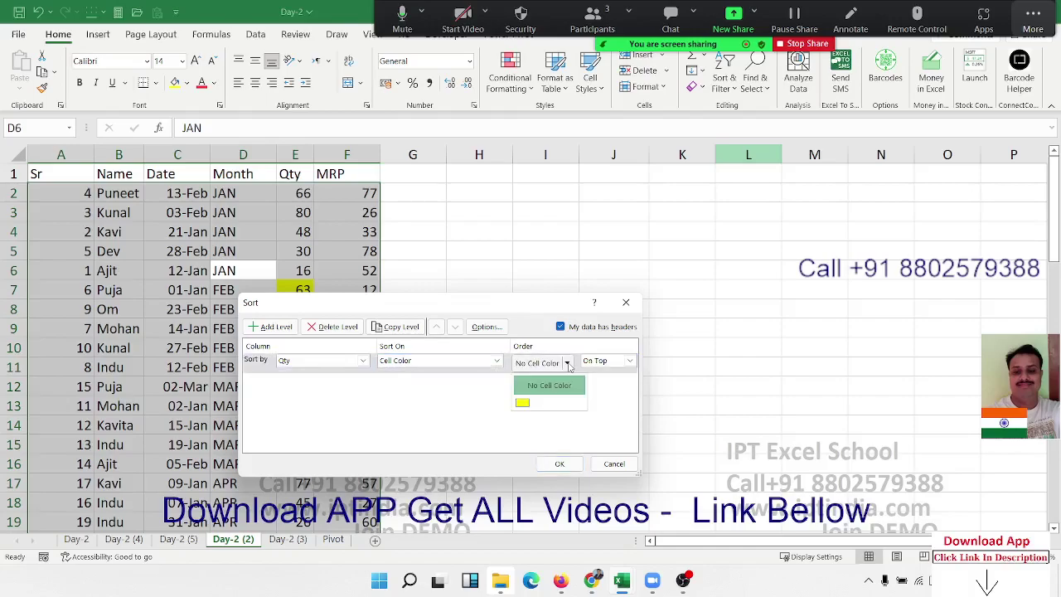
click(534, 403)
click(609, 362)
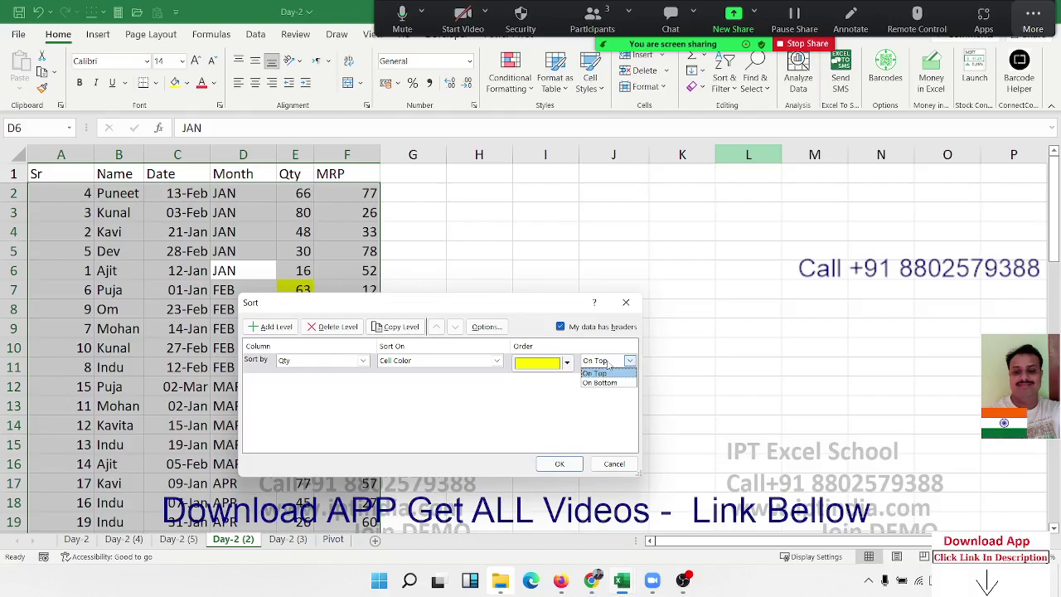
click(609, 372)
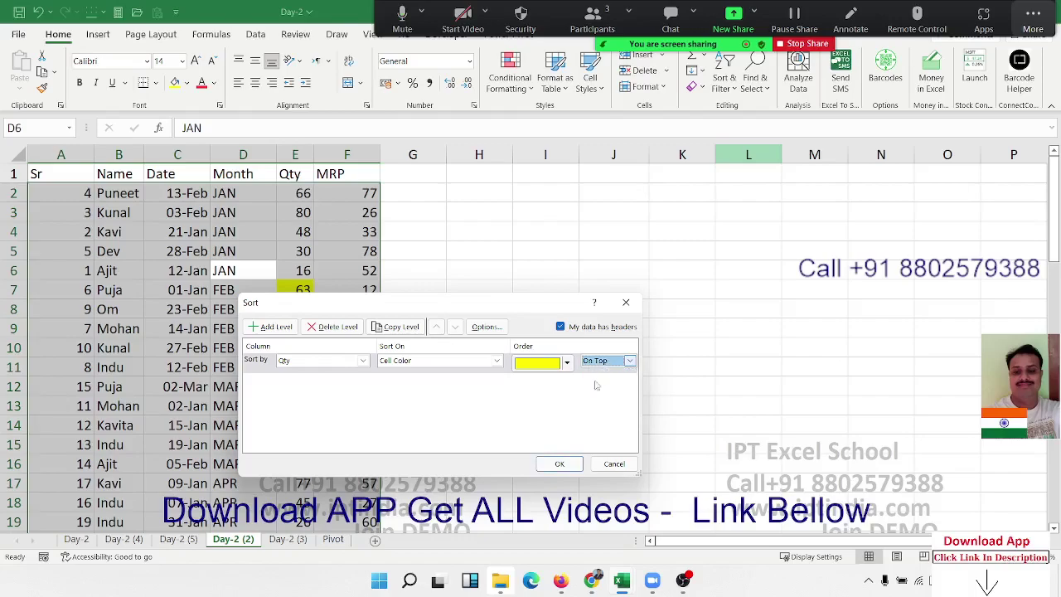
click(560, 465)
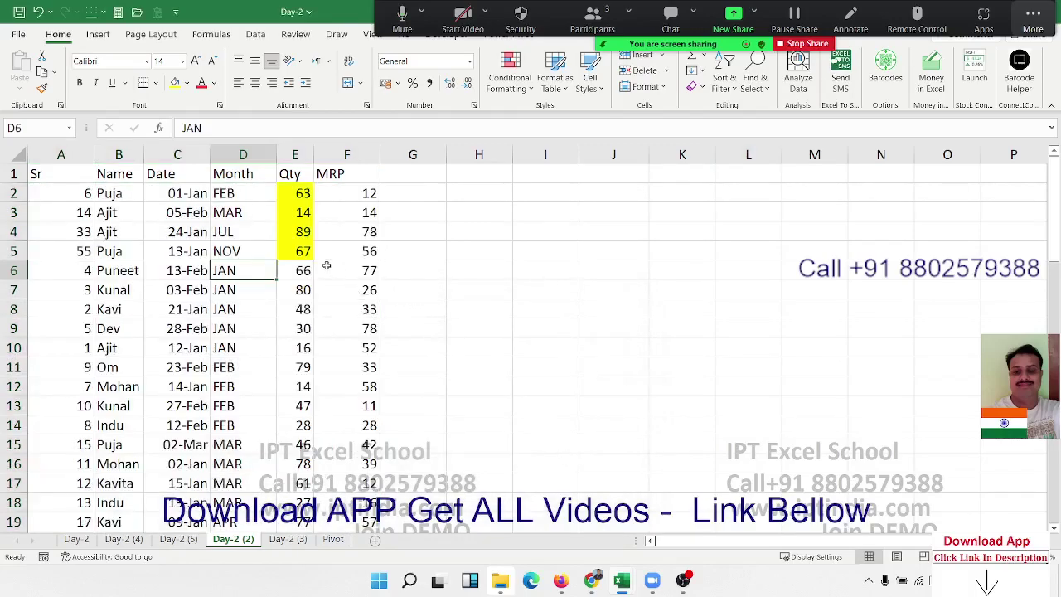
Apply a three-arrow icon set conditional format to the MRP column F
click(346, 154)
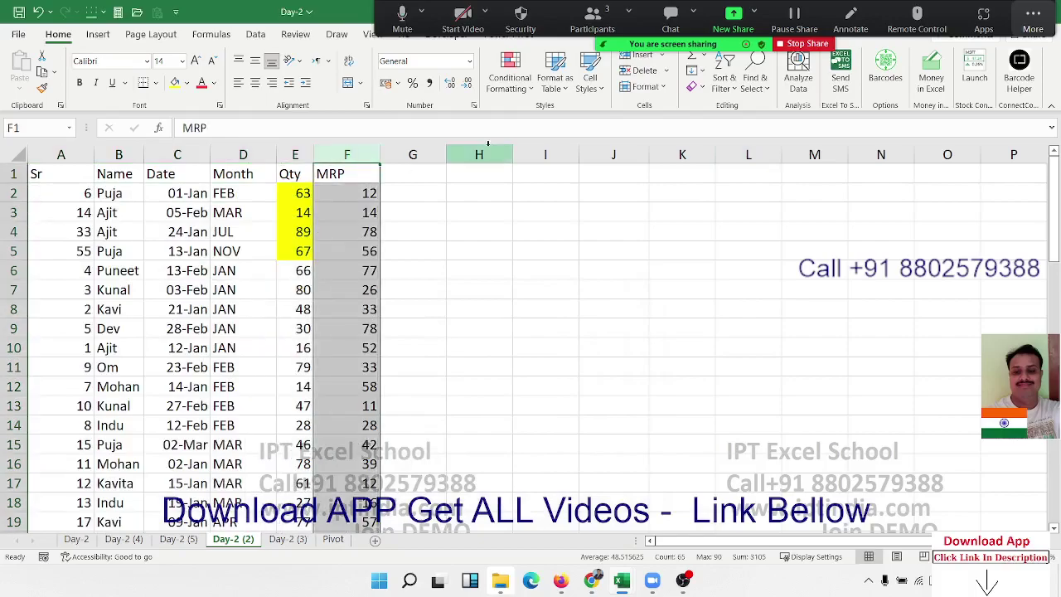
click(509, 73)
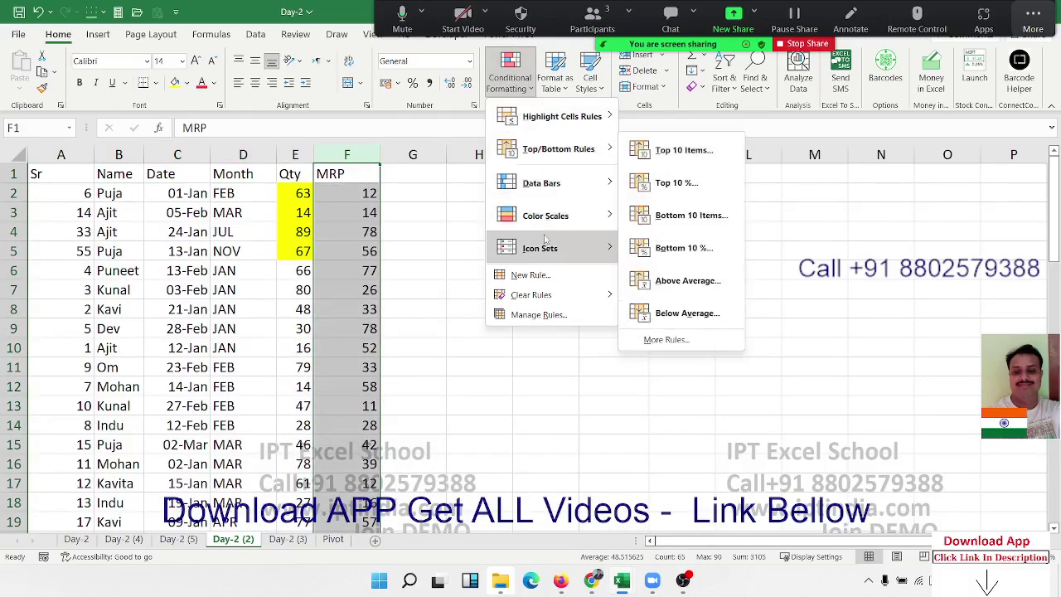
mouse_move(539, 247)
click(643, 261)
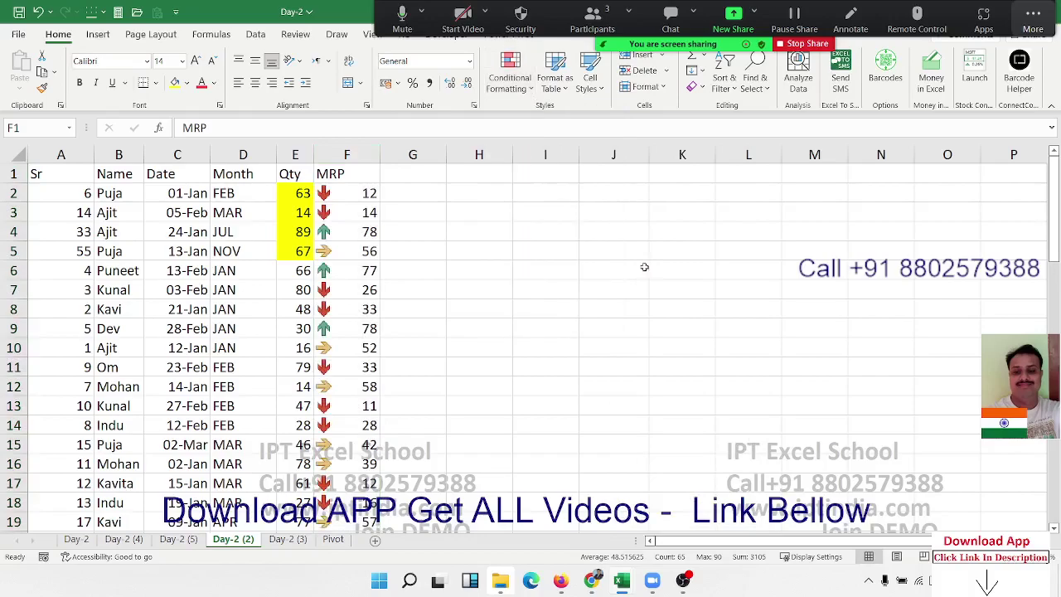
Custom-sort by MRP conditional formatting icon, green up arrow on top
click(306, 175)
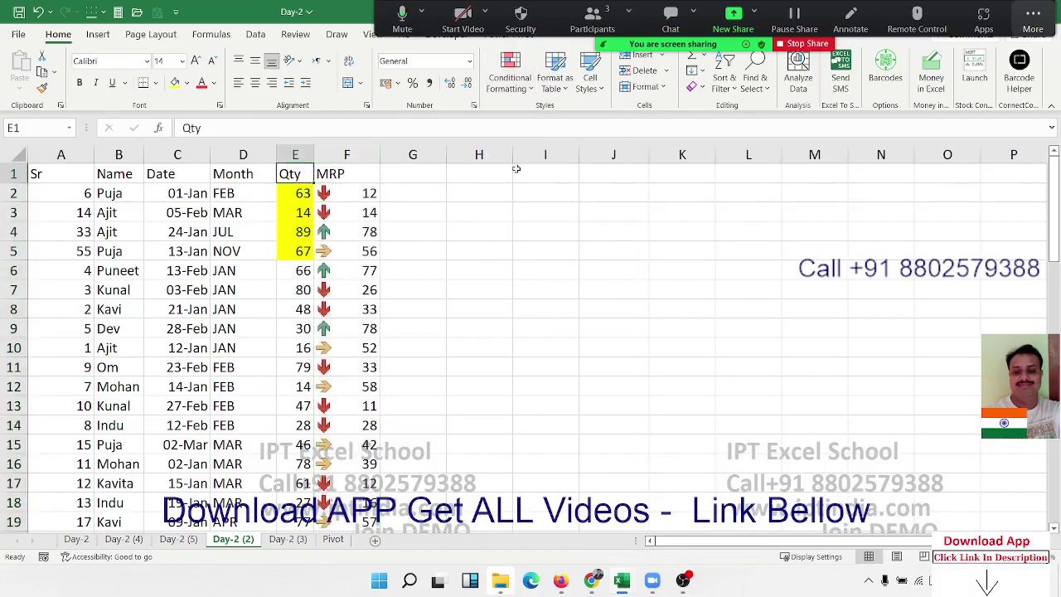
click(724, 83)
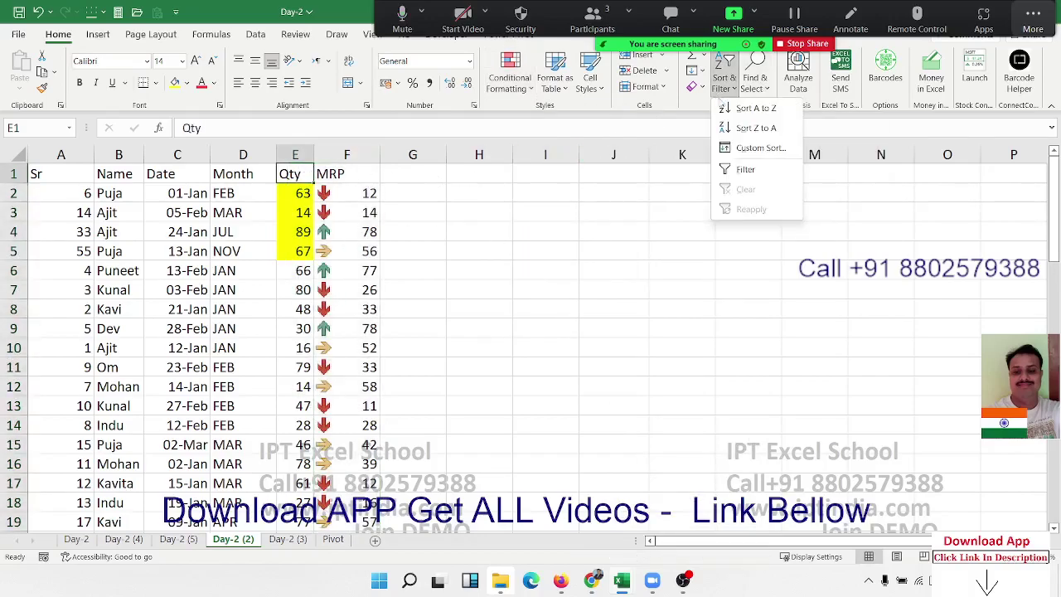
click(737, 147)
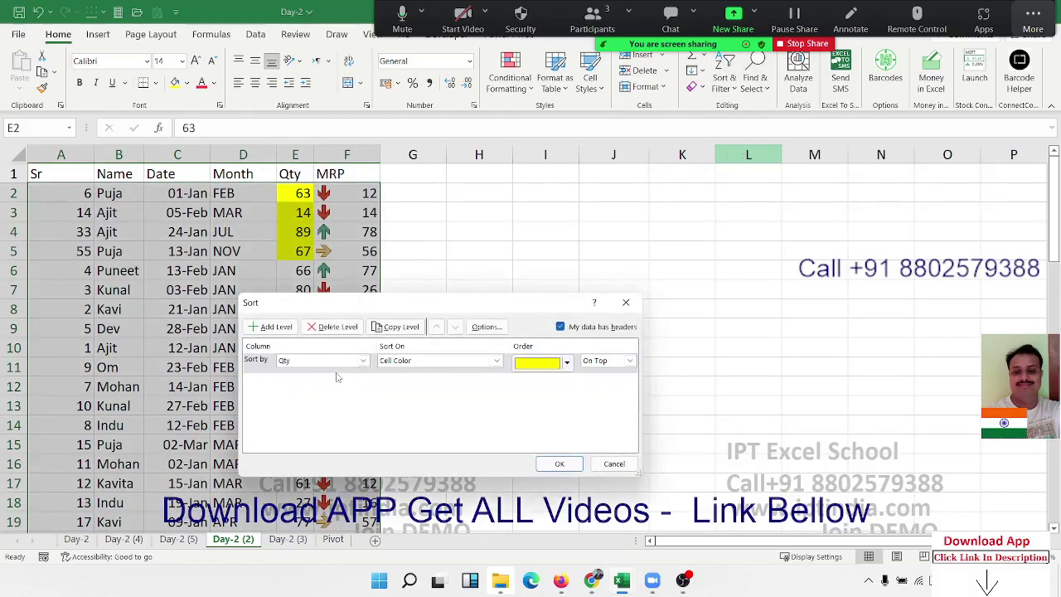
click(362, 361)
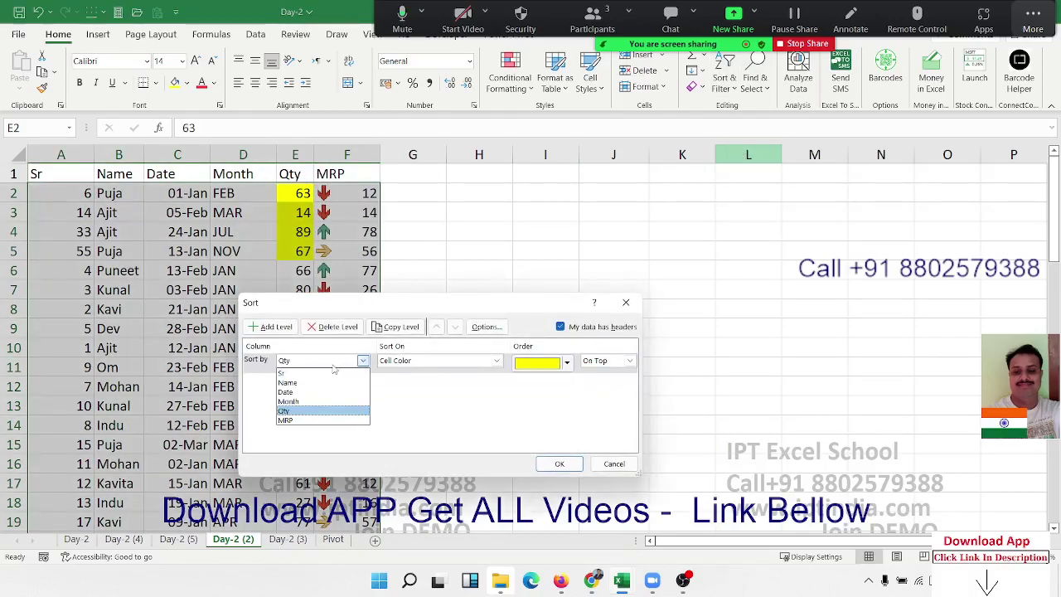
click(313, 421)
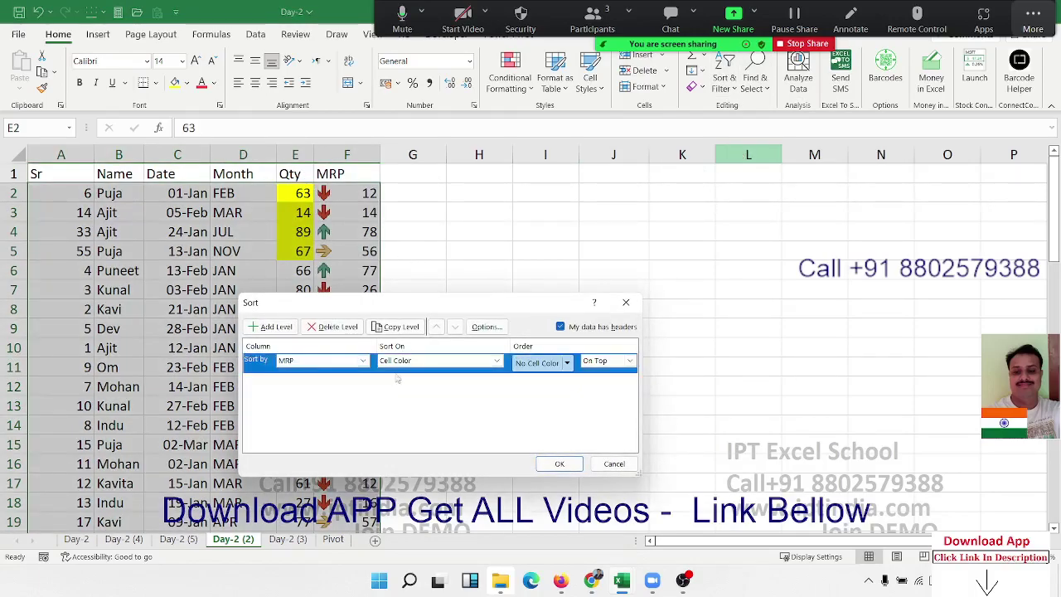
click(399, 362)
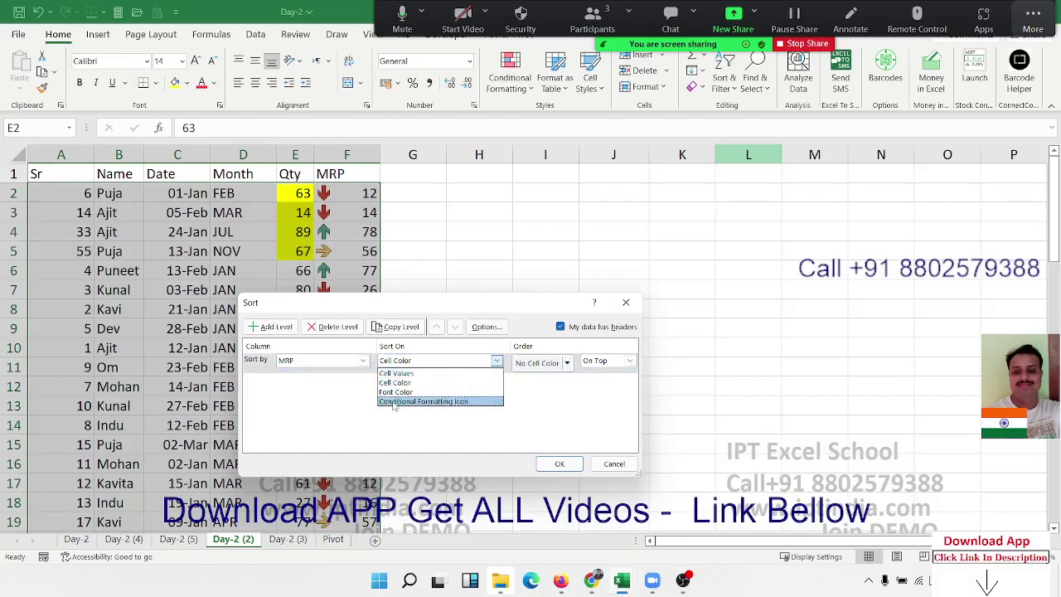
click(394, 402)
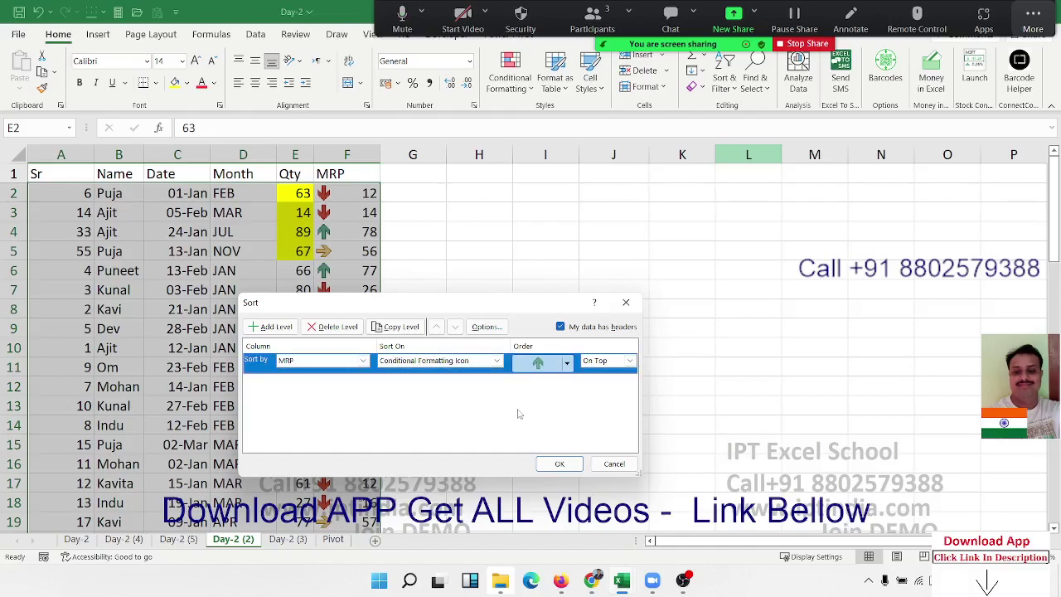
click(565, 365)
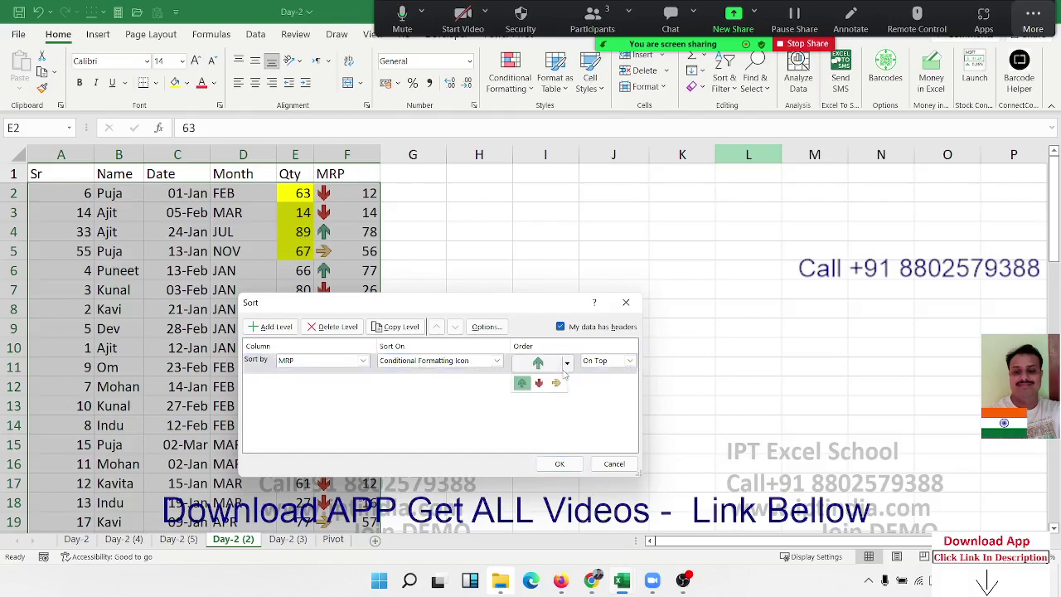
click(563, 376)
click(595, 362)
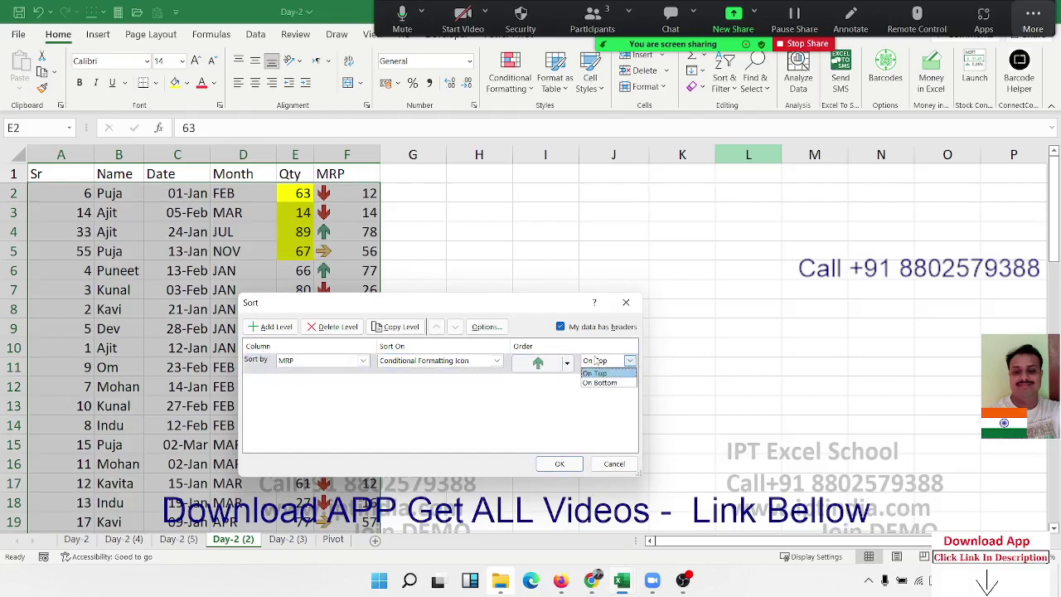
click(593, 373)
click(560, 463)
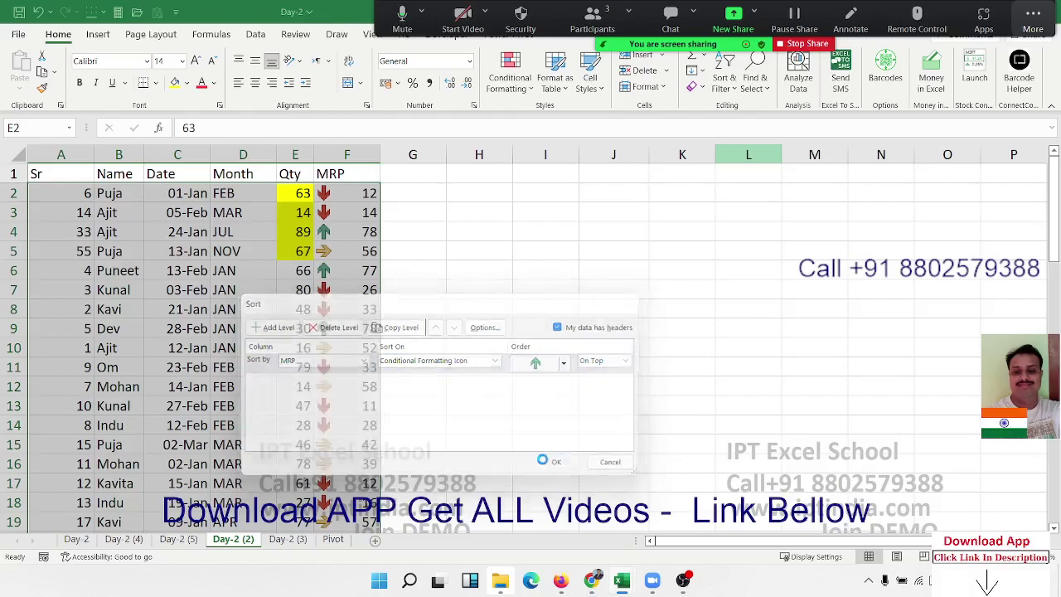
drag(343, 205, 343, 253)
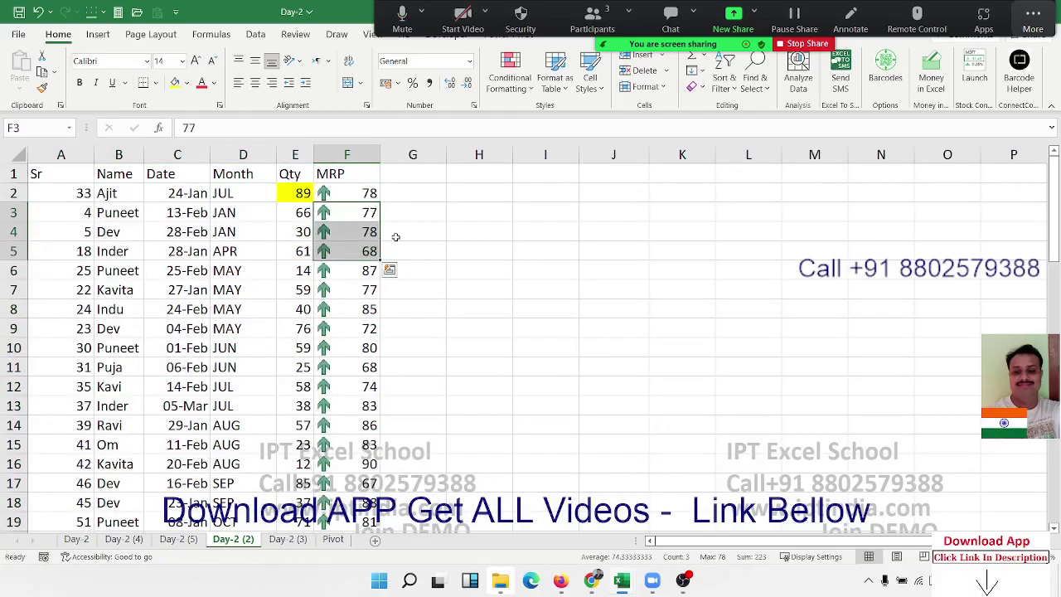
Copy the Day-2 (2) sheet to a new Day-2 (6) sheet
click(76, 479)
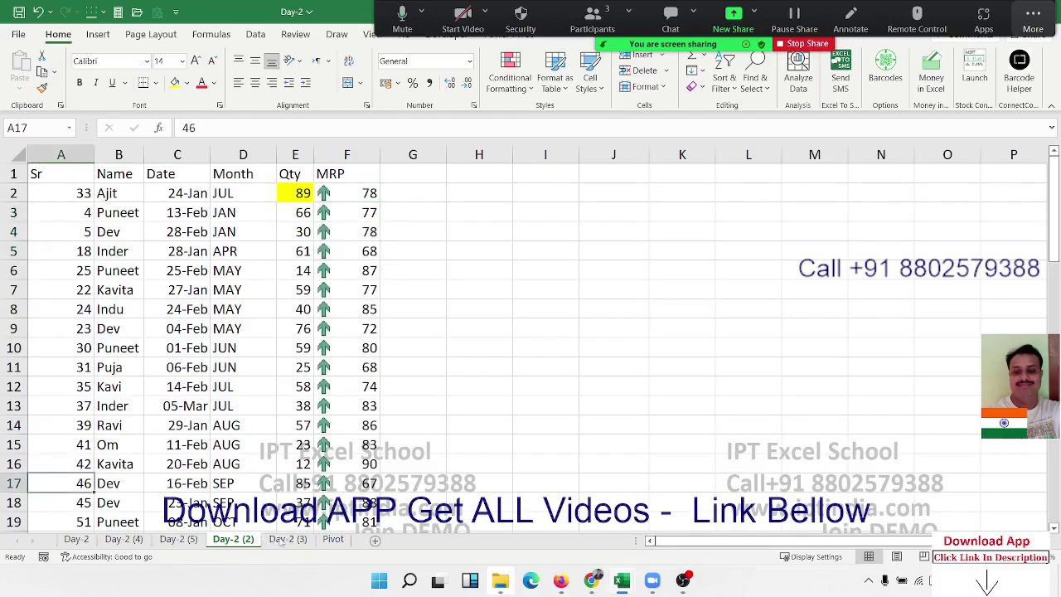
drag(232, 539, 281, 540)
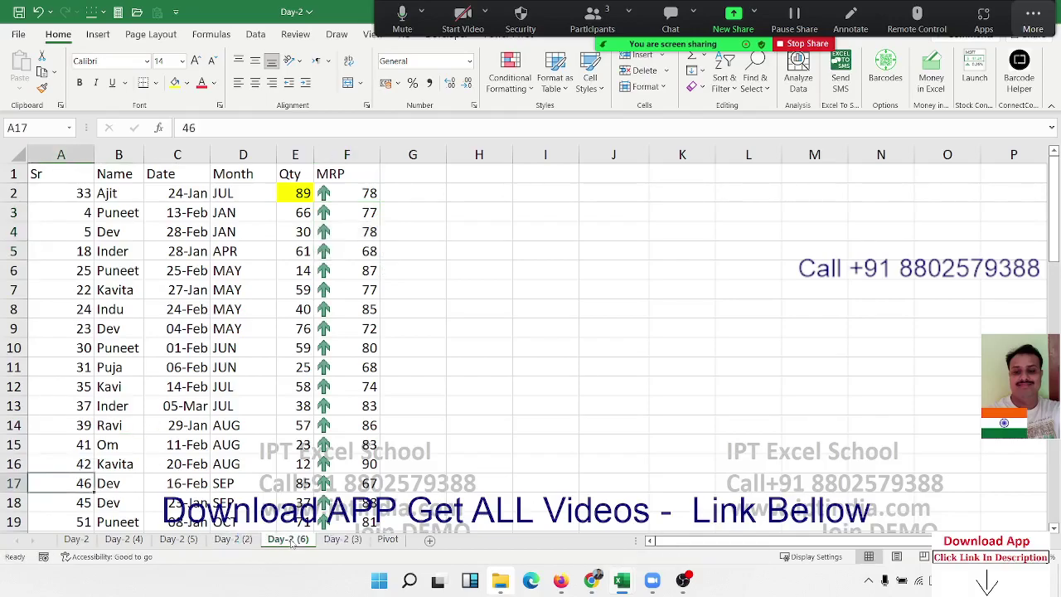
click(272, 344)
scroll(99, 424, down, 7)
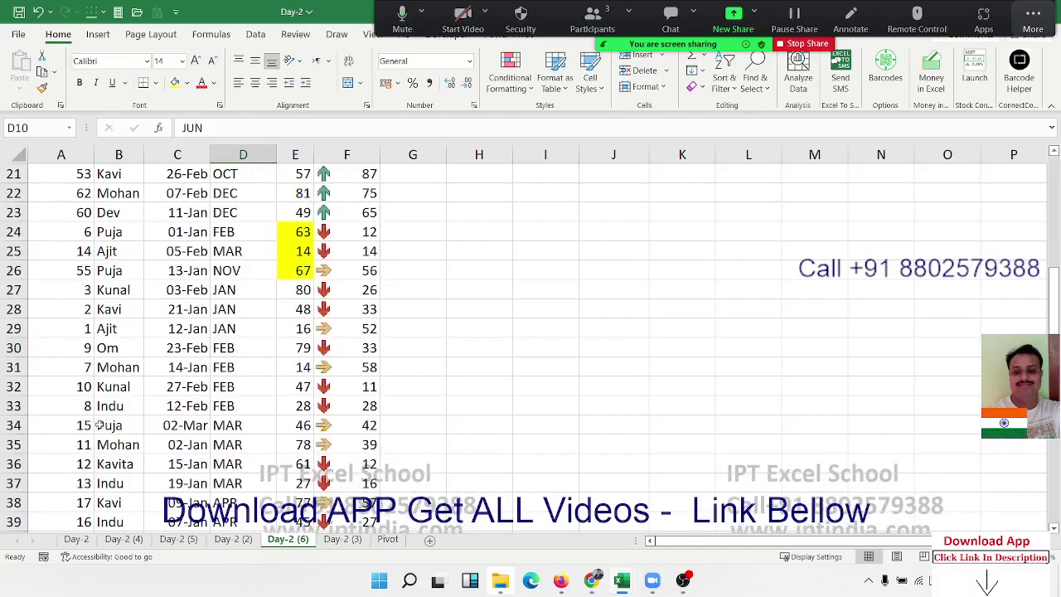
scroll(99, 424, down, 3)
scroll(91, 414, up, 2)
scroll(81, 400, up, 8)
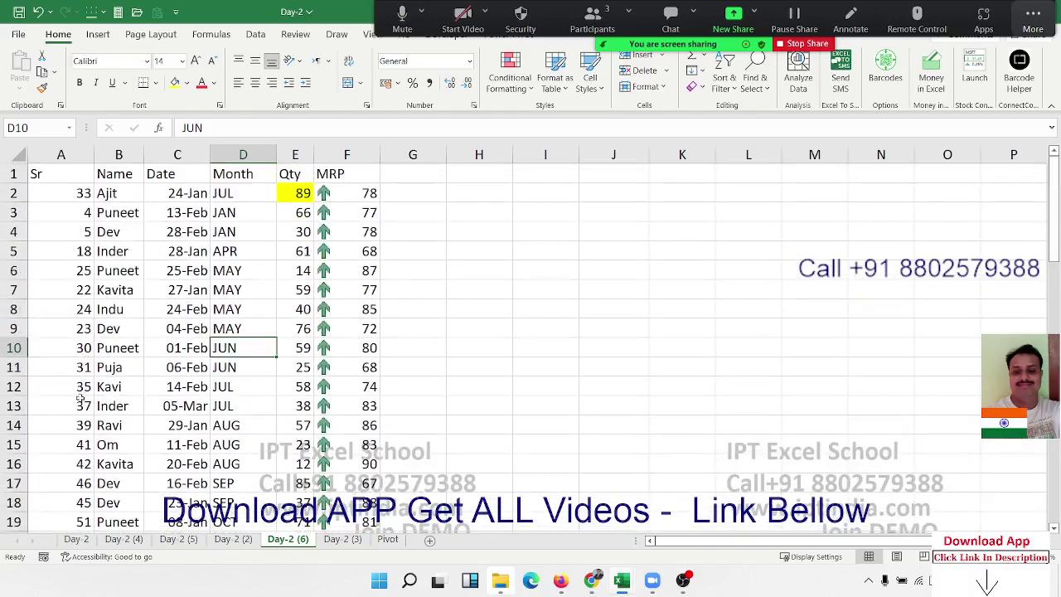
Delete all data from row 16 downward across columns A to F
click(77, 455)
key(ctrl+shift+Right)
key(ctrl+shift+Down)
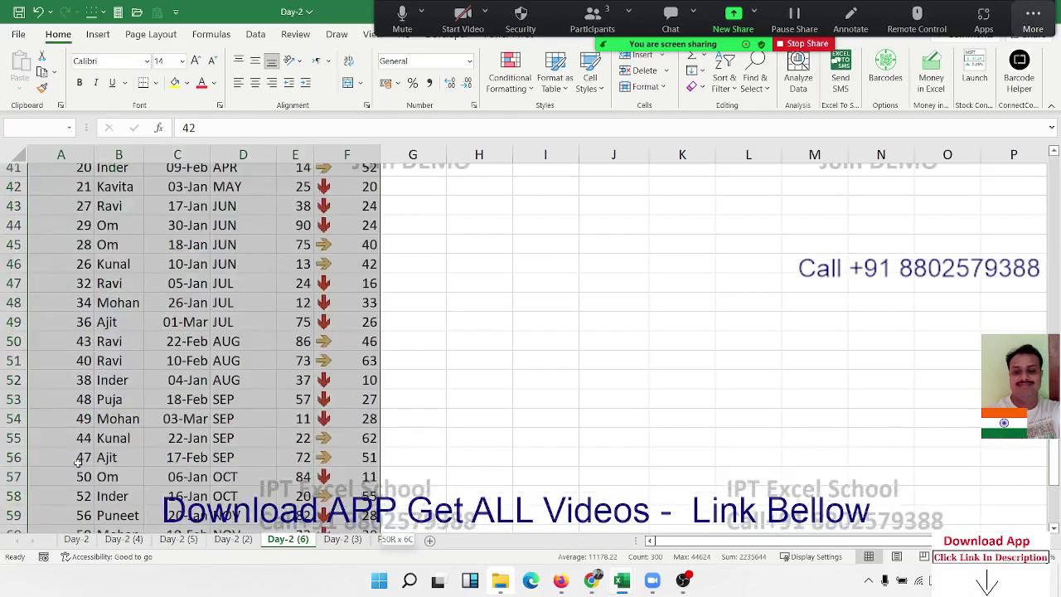
scroll(77, 462, up, 3)
scroll(77, 463, up, 9)
key(Delete)
Clear all conditional formatting rules from the entire Day-2 (6) sheet
key(Up)
key(ctrl+Home)
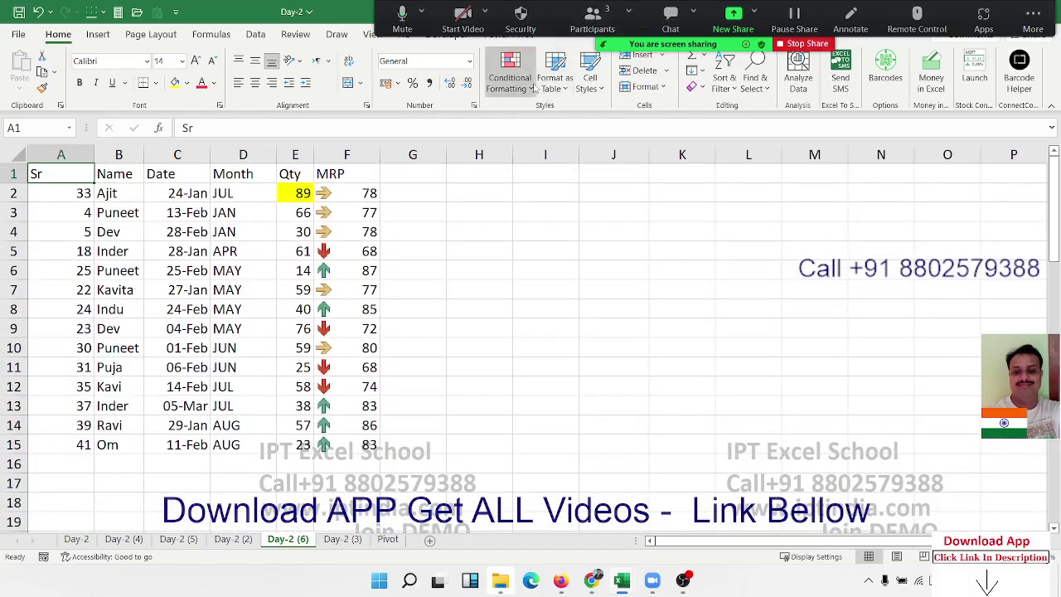
click(511, 73)
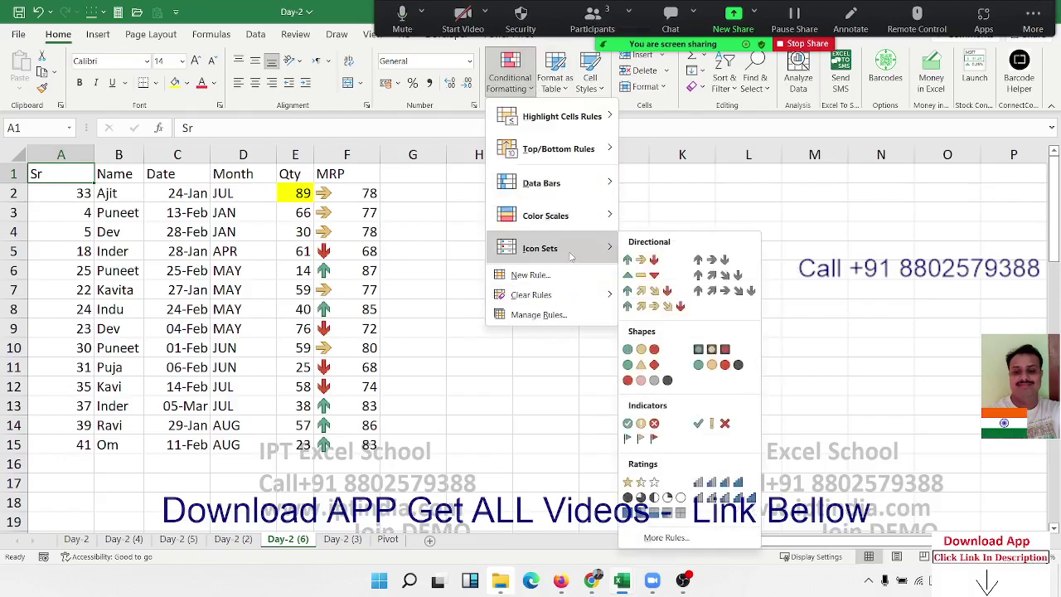
mouse_move(551, 295)
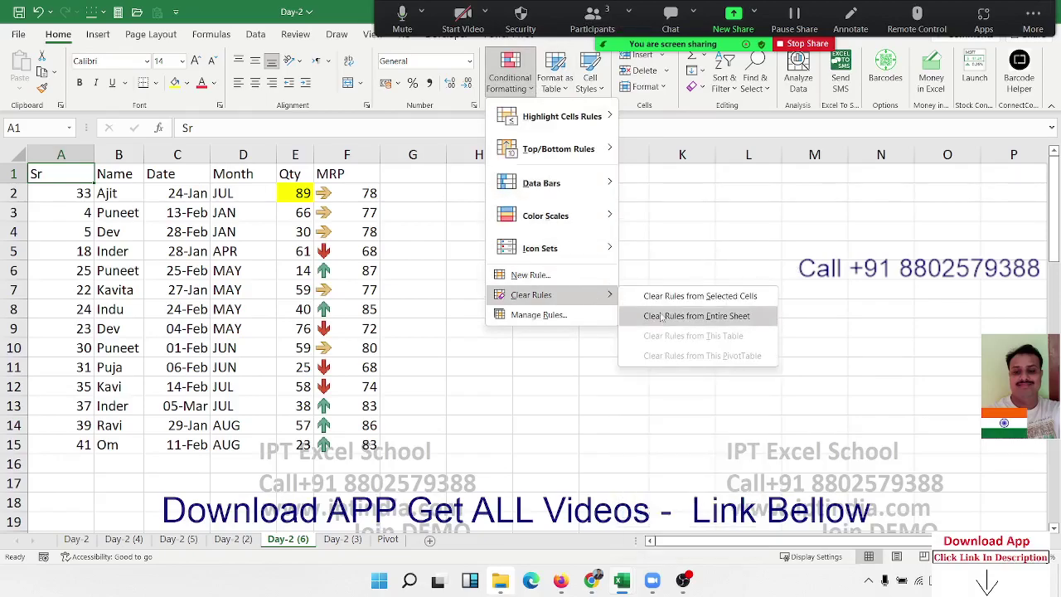
click(660, 312)
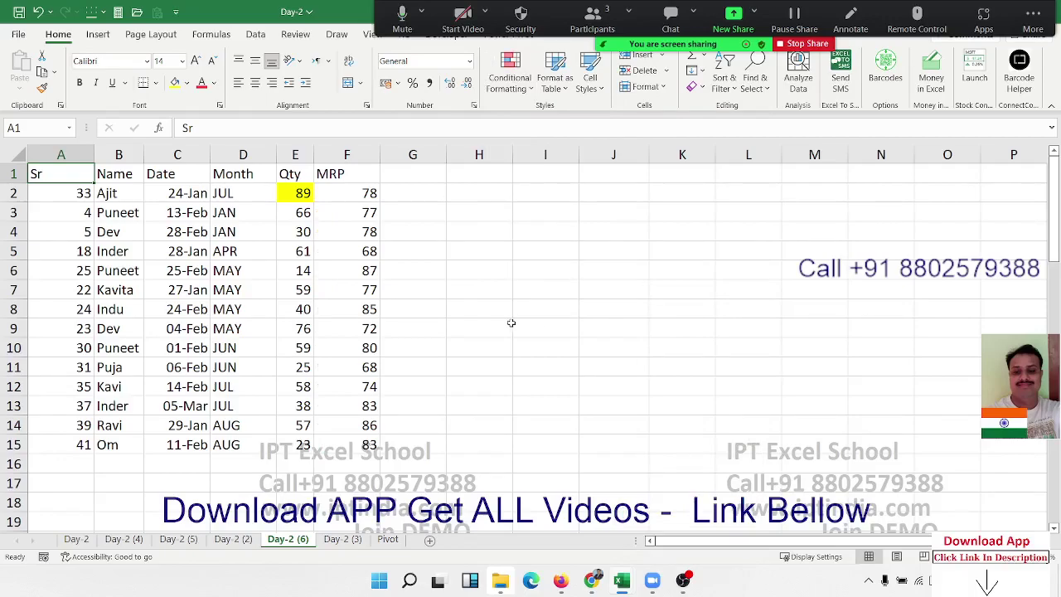
click(348, 213)
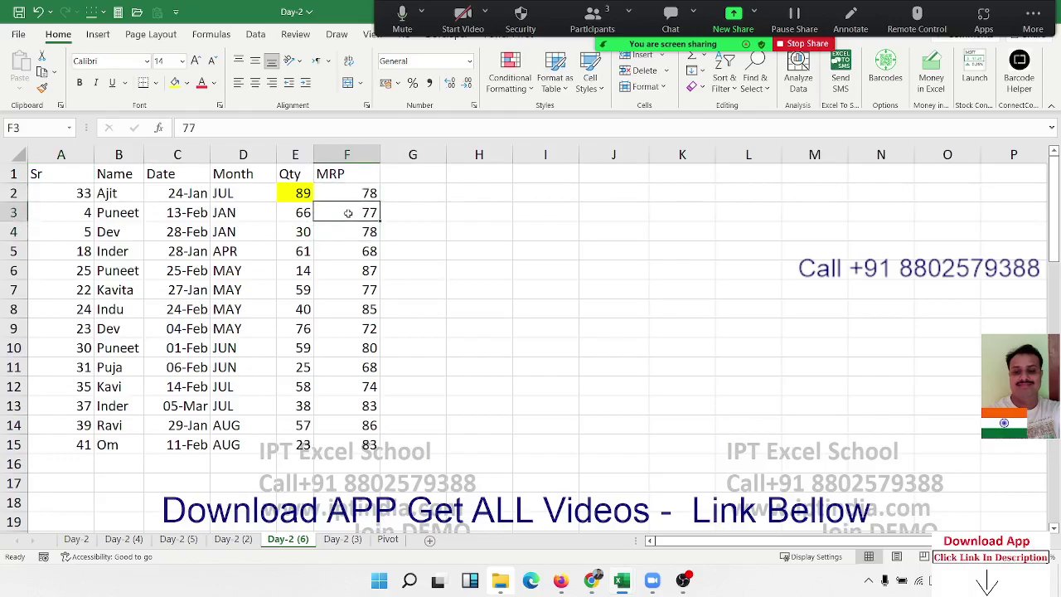
key(shift+space)
key(ctrl+shift+plus)
key(Down)
key(Down)
key(shift+space)
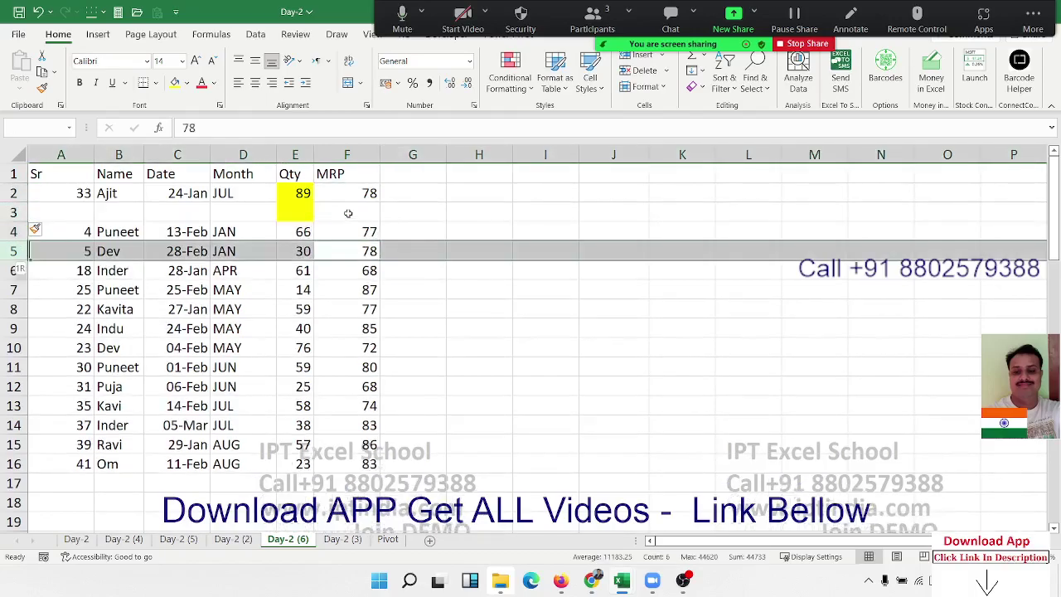
key(ctrl+shift+plus)
key(Down)
key(Down)
key(shift+space)
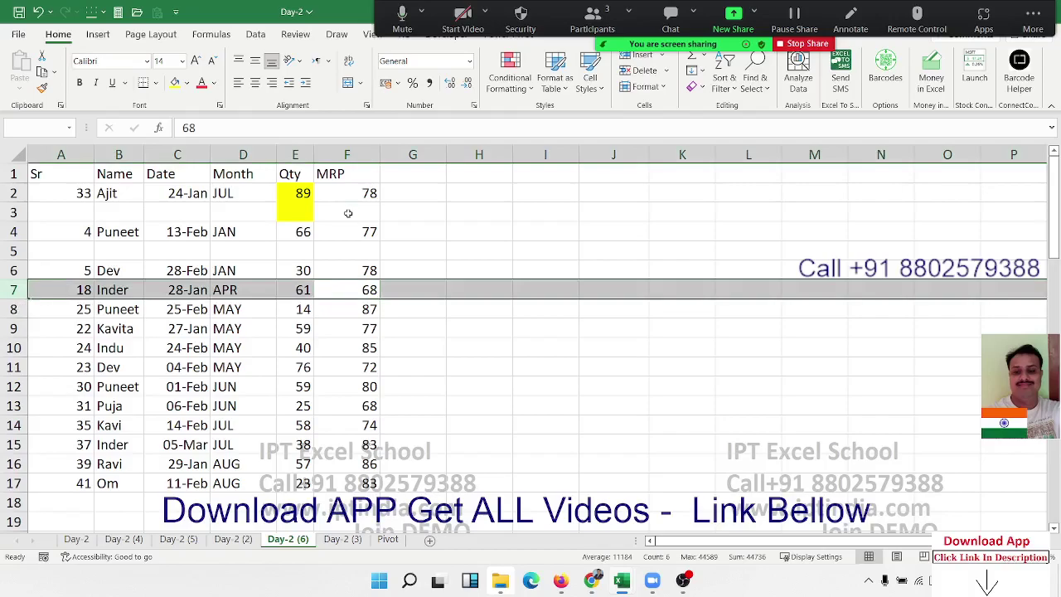
key(ctrl+shift+plus)
key(Down)
key(Down)
key(shift+space)
key(ctrl+shift+plus)
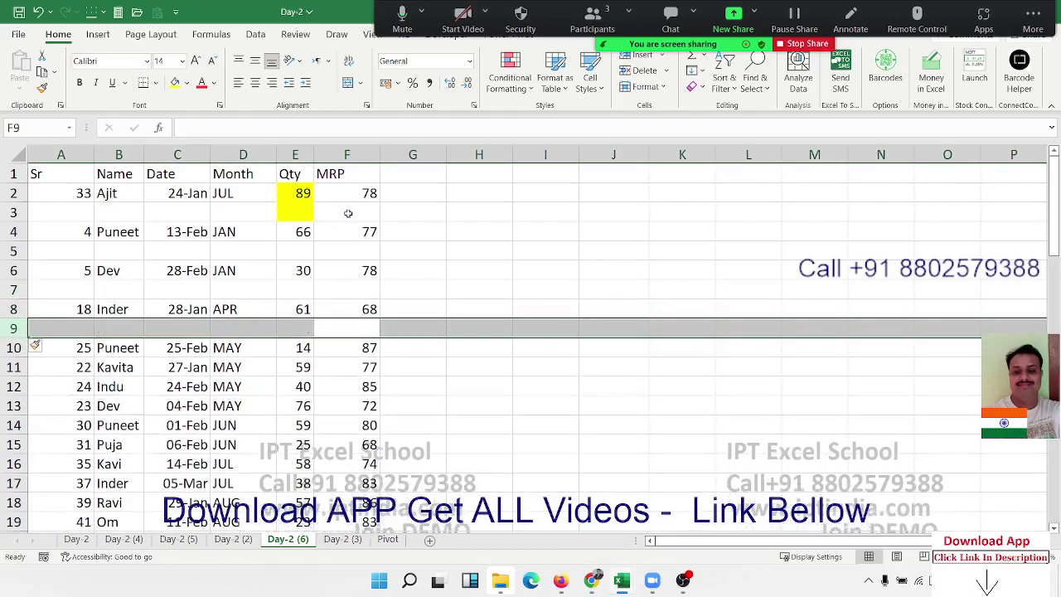
key(ctrl+minus)
key(Up)
key(Up)
key(shift+space)
key(ctrl+minus)
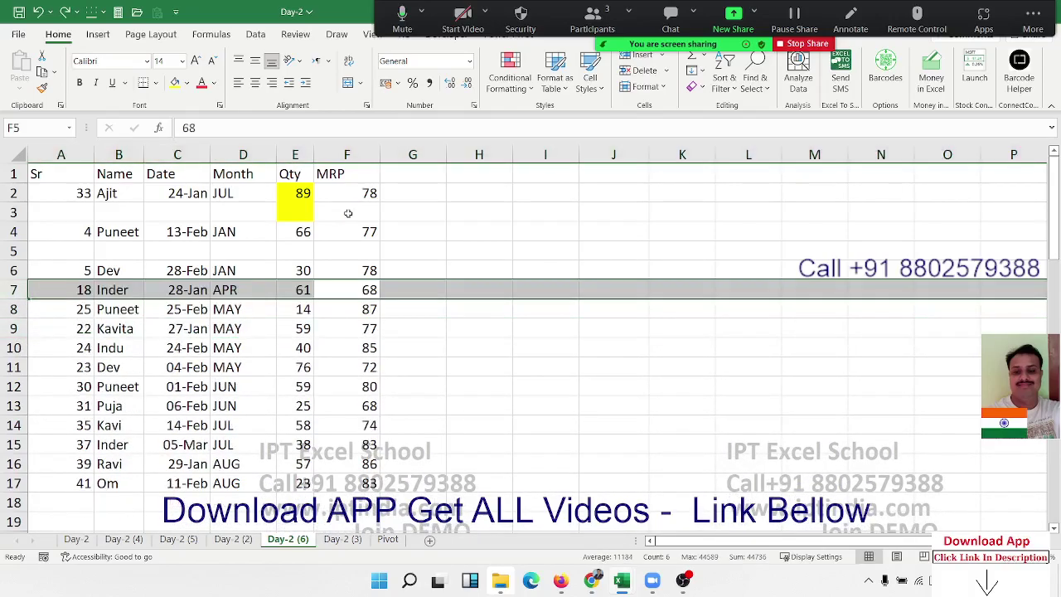
key(Up)
key(Up)
key(shift+space)
key(ctrl+minus)
key(Up)
key(Up)
key(shift+space)
key(ctrl+minus)
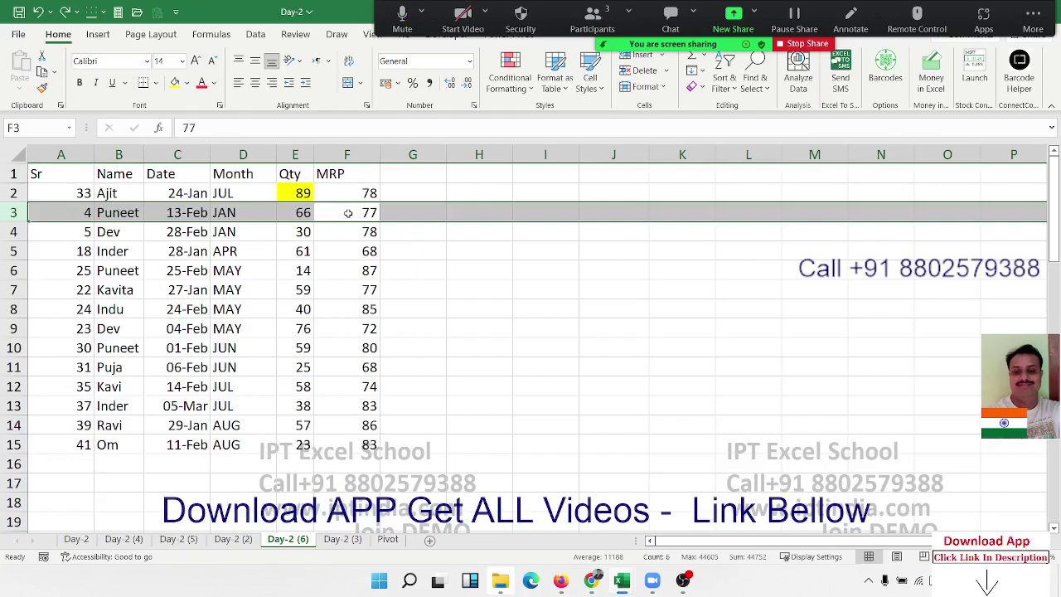
key(Right)
key(Up)
key(Right)
key(Up)
key(Left)
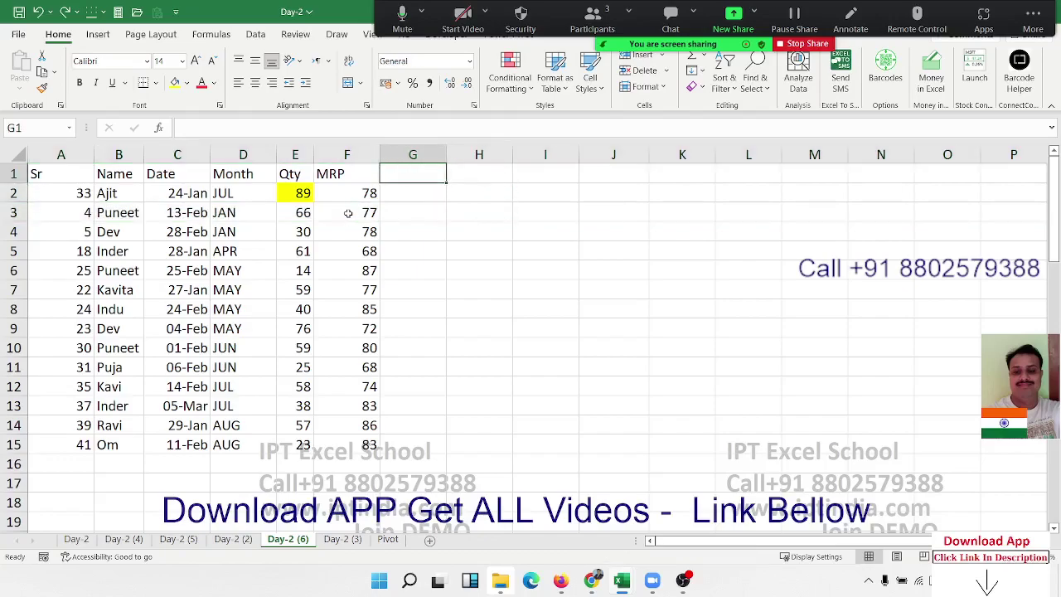
Head column G 'Sr' and fill it with the numbers 1 to 14 down the table
text(Sr)
key(Return)
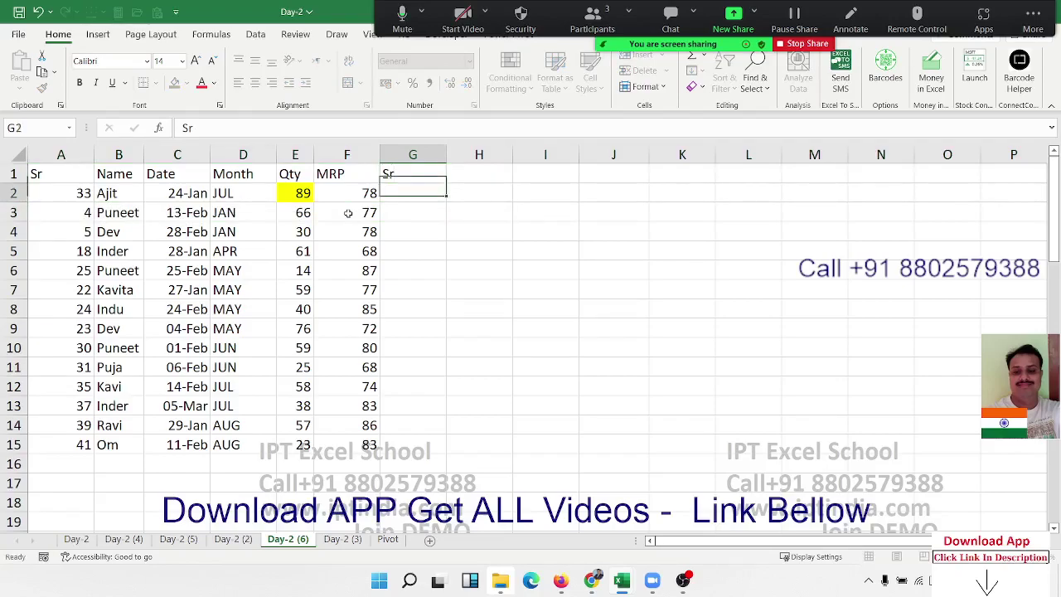
text(1)
key(Return)
text(2)
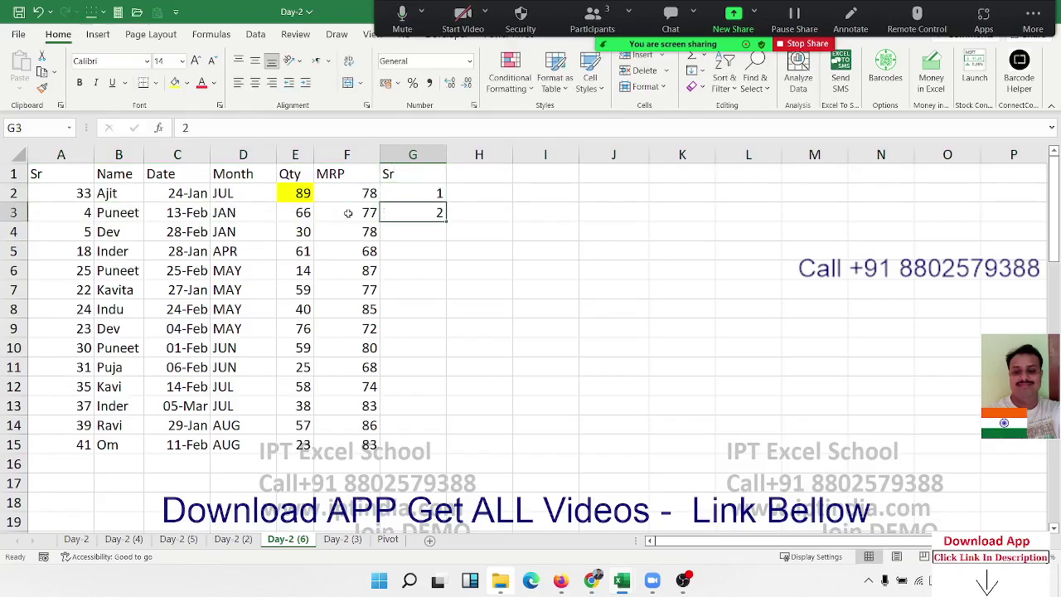
key(Return)
key(Up)
key(Up)
key(shift+Down)
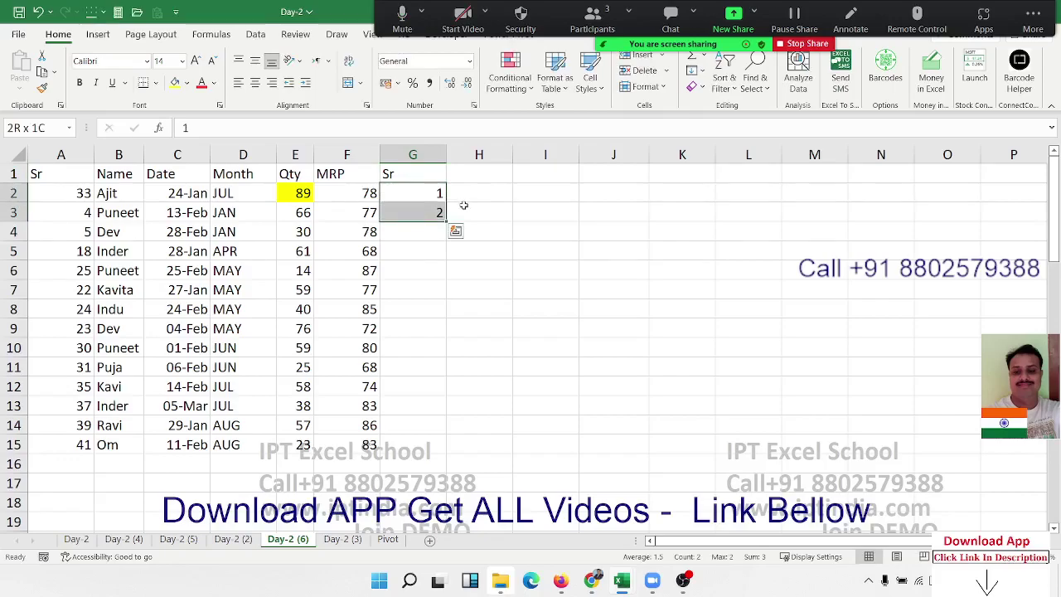
double_click(445, 221)
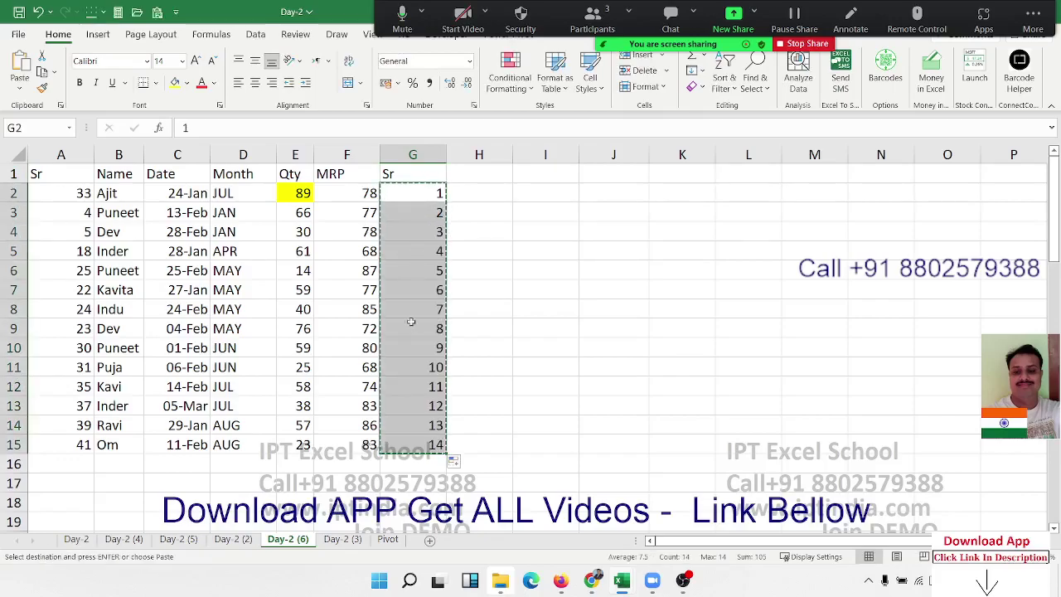
Copy the numbers 1–14 and paste a second copy starting at G16
key(ctrl+c)
click(429, 466)
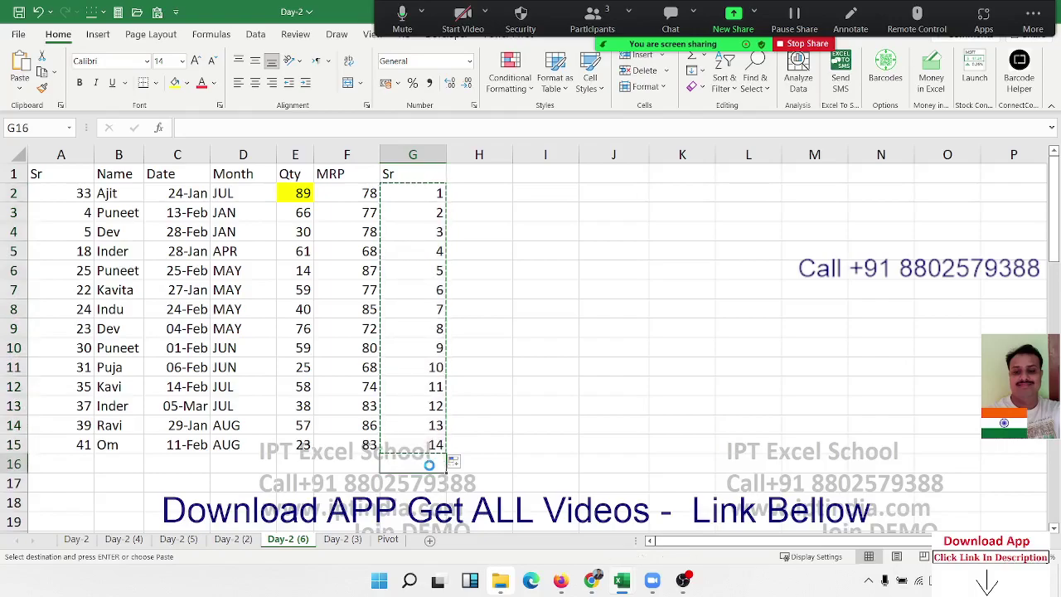
key(ctrl+v)
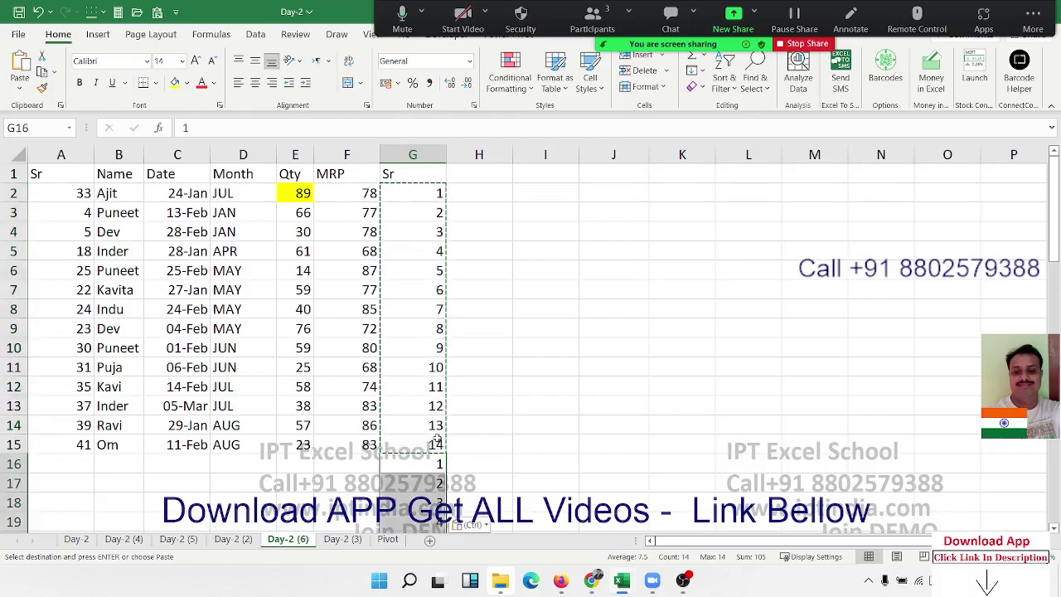
click(425, 465)
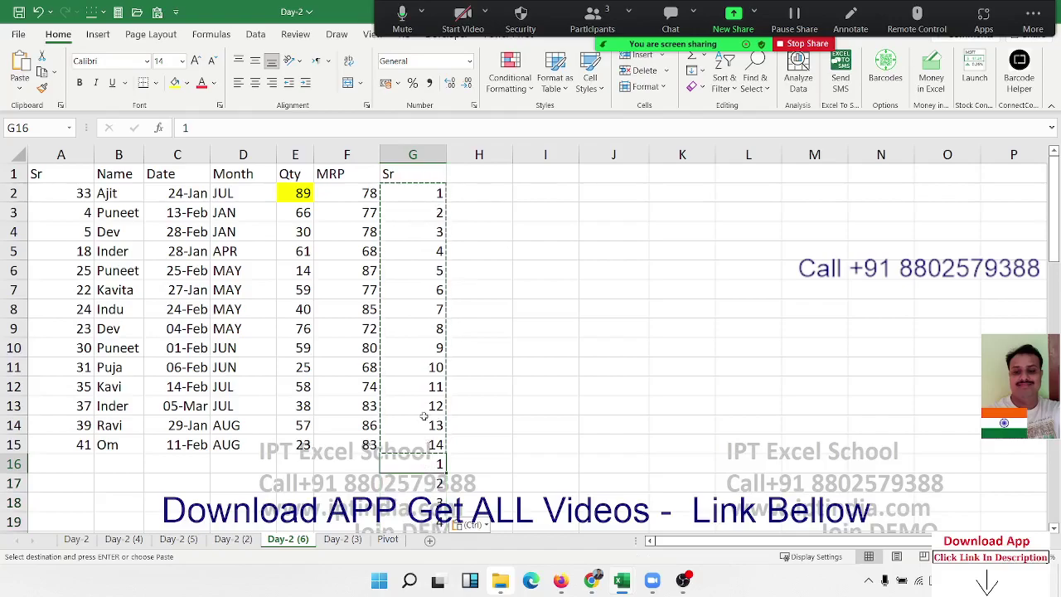
Insert a blank row above row 3 and enter 1 in G3, then undo both changes
click(431, 210)
key(shift+space)
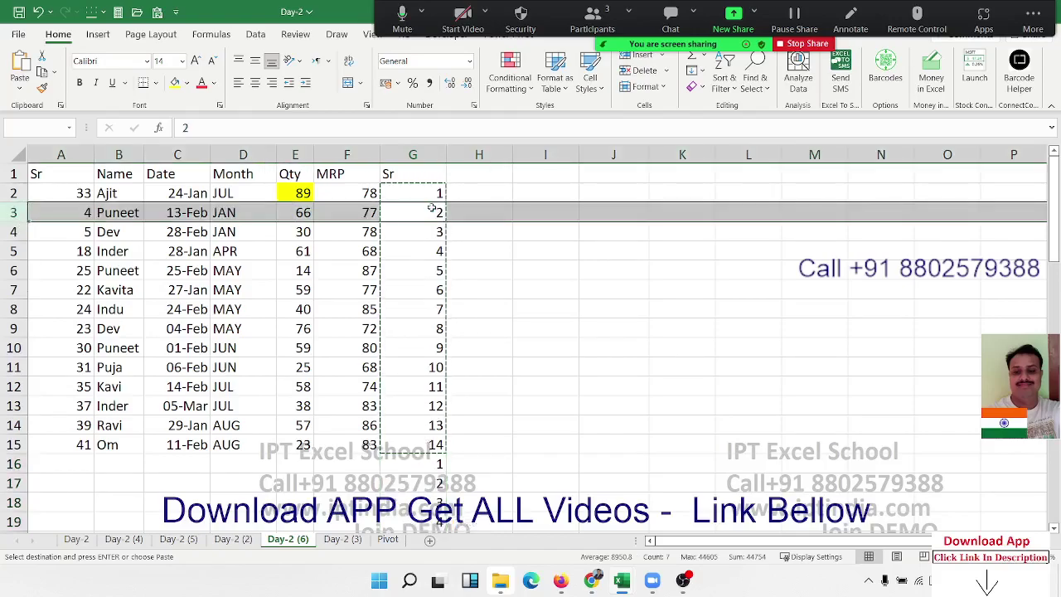
key(ctrl+plus)
click(432, 208)
text(1)
key(Return)
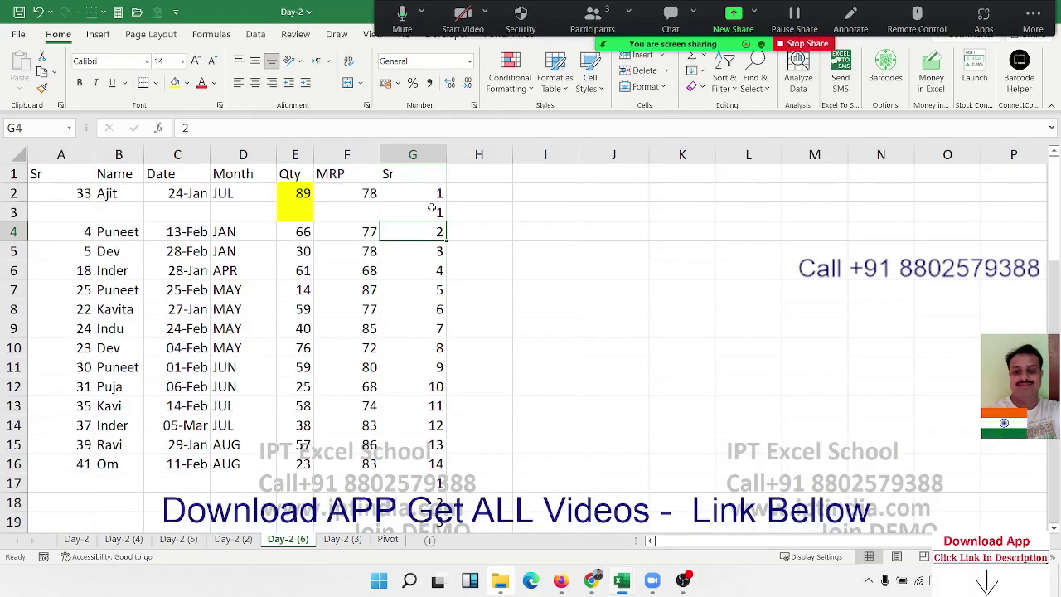
key(ctrl+z)
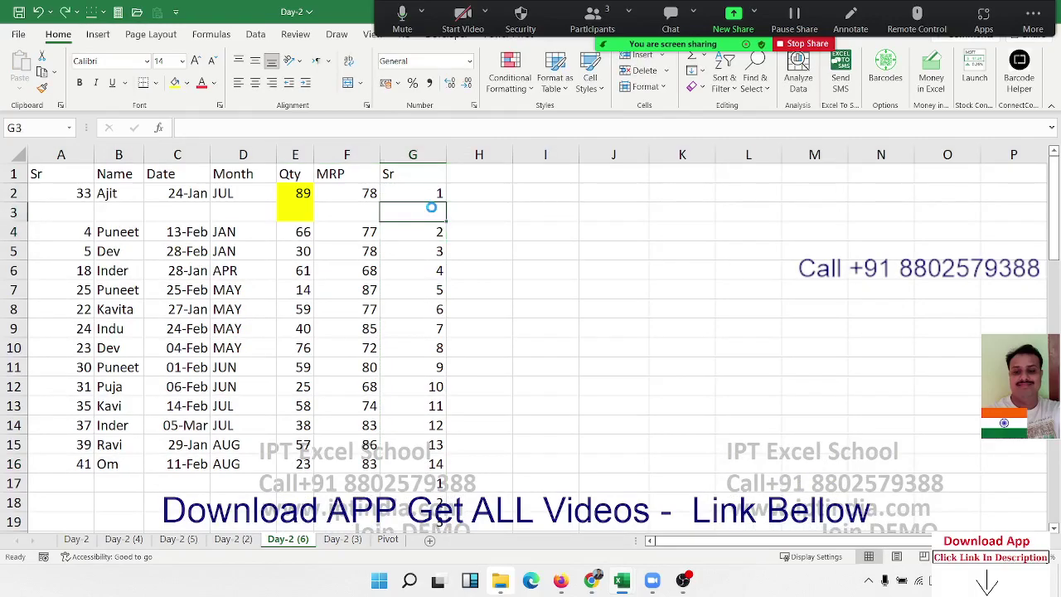
key(ctrl+z)
Select the data range from the last pasted number up to the header row
key(Escape)
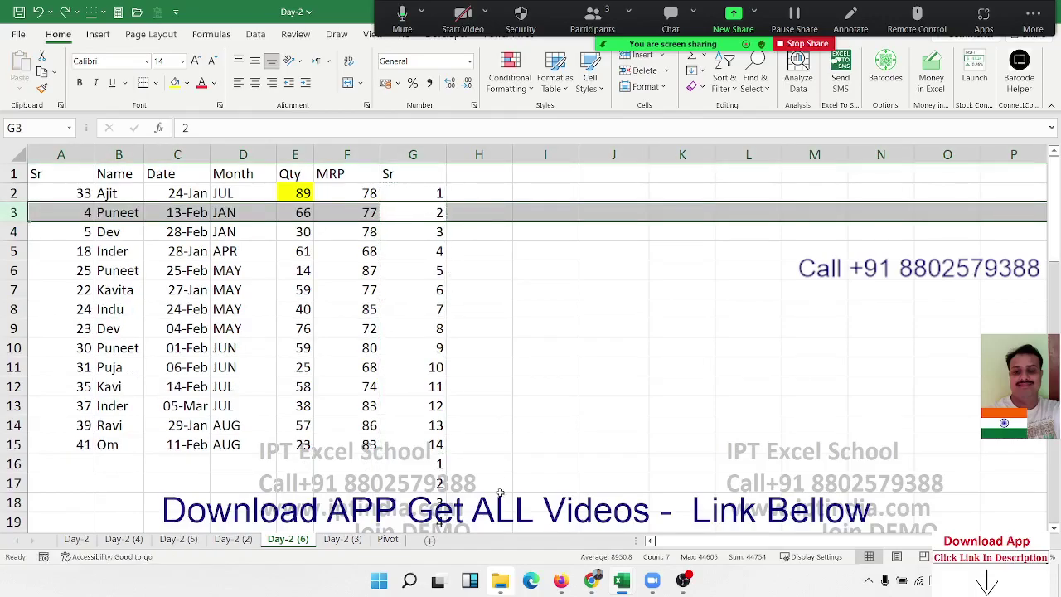
drag(438, 467, 70, 483)
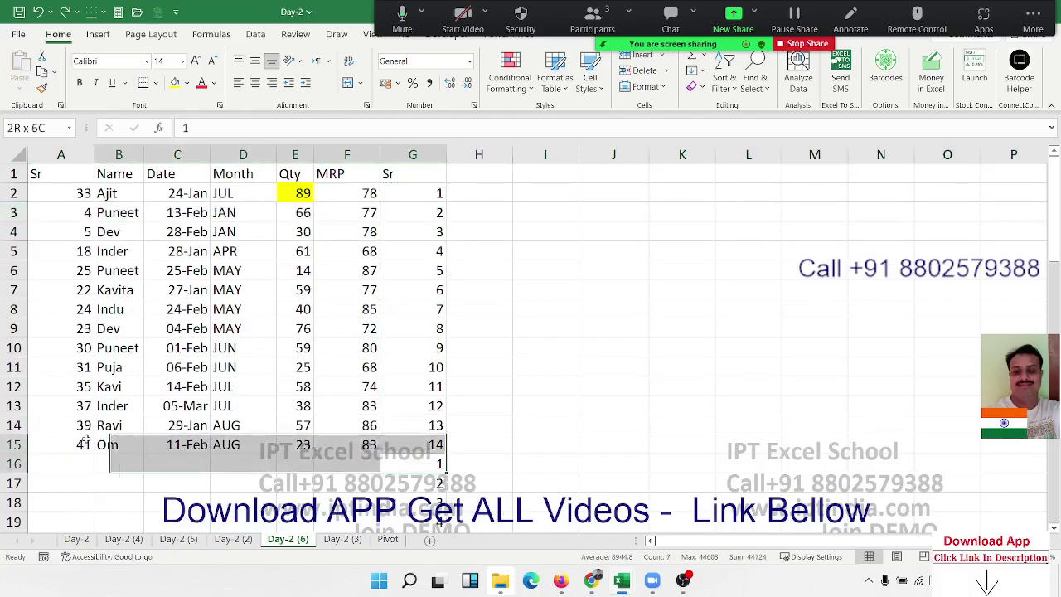
click(418, 458)
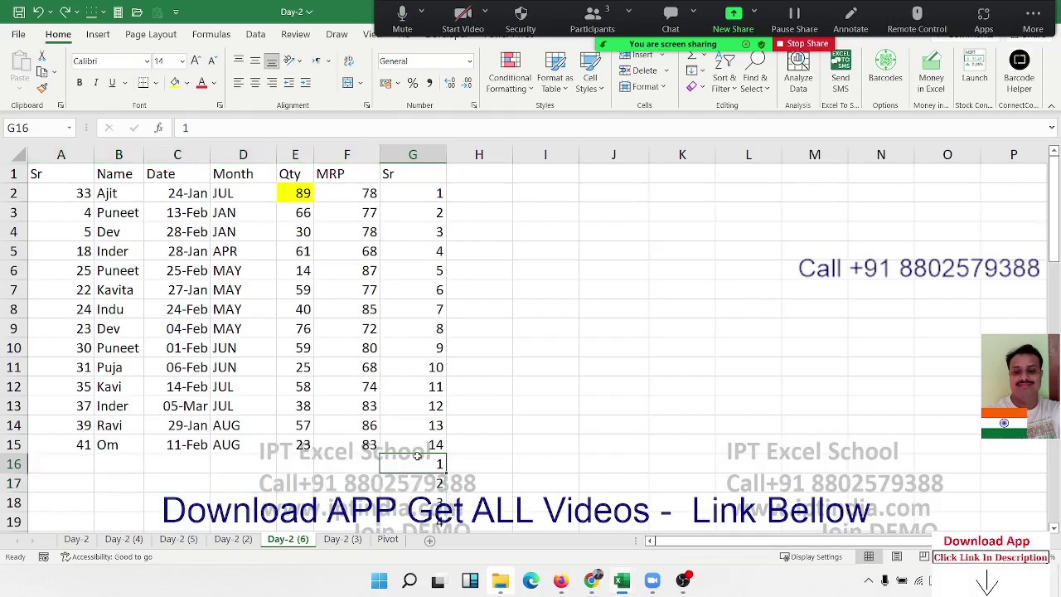
key(ctrl+Down)
key(ctrl+shift+Left)
key(ctrl+shift+Up)
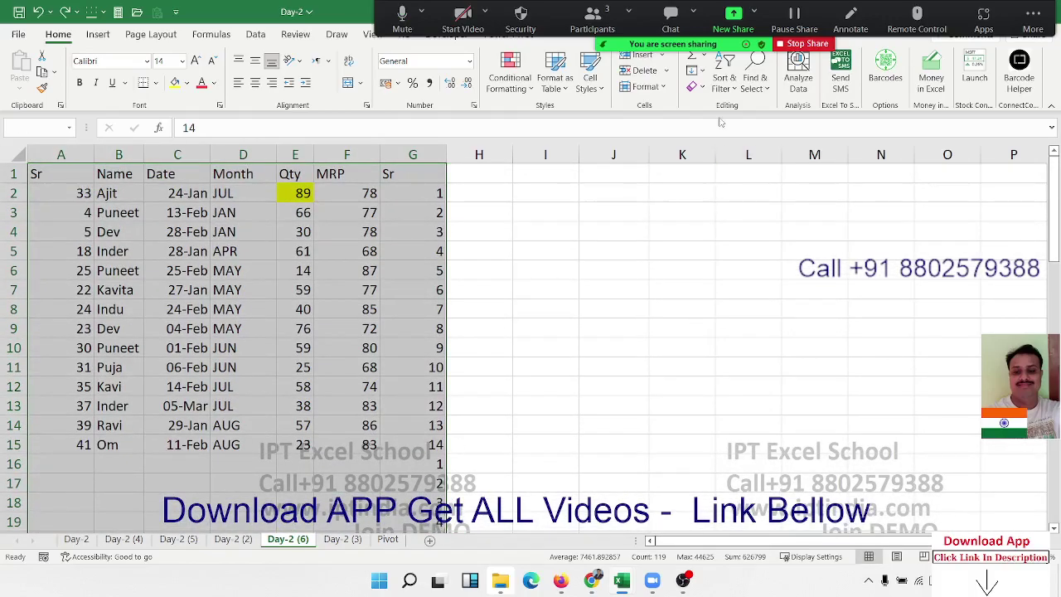
Custom-sort the table by helper column G, smallest to largest, spacing records with blank rows
click(723, 83)
click(754, 147)
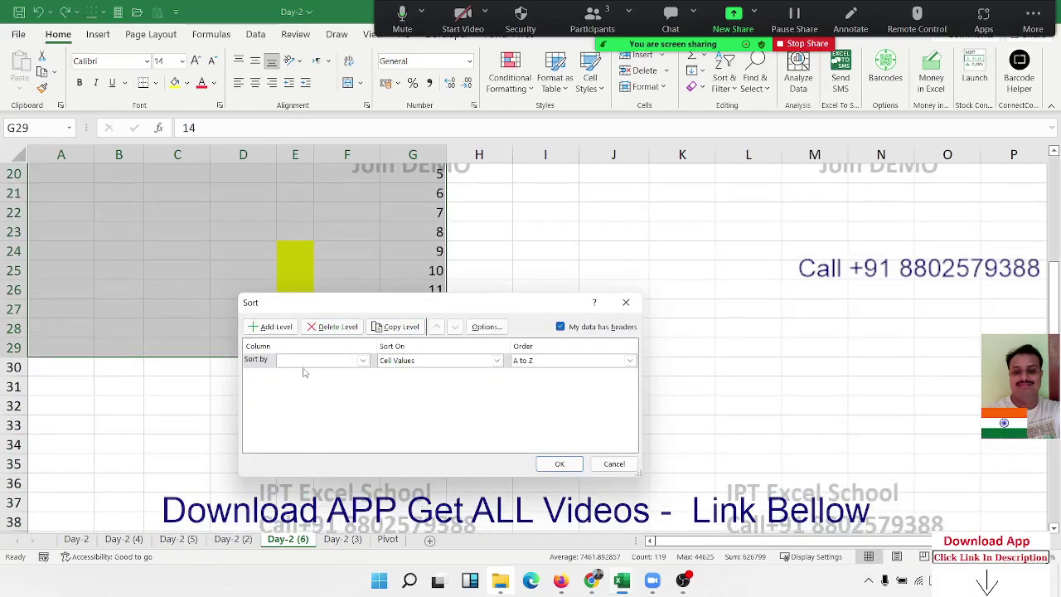
click(305, 362)
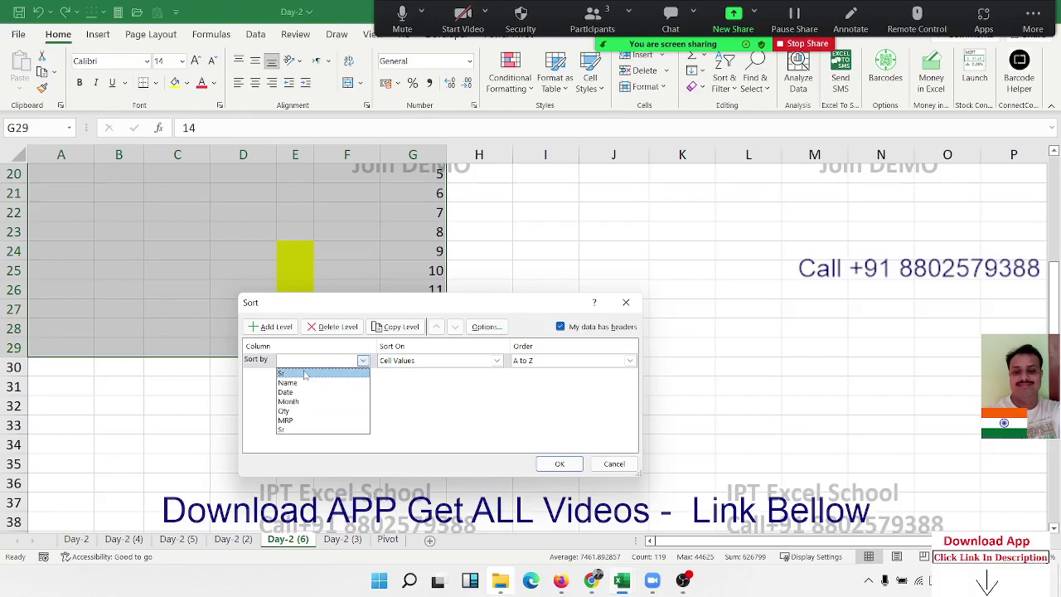
click(299, 430)
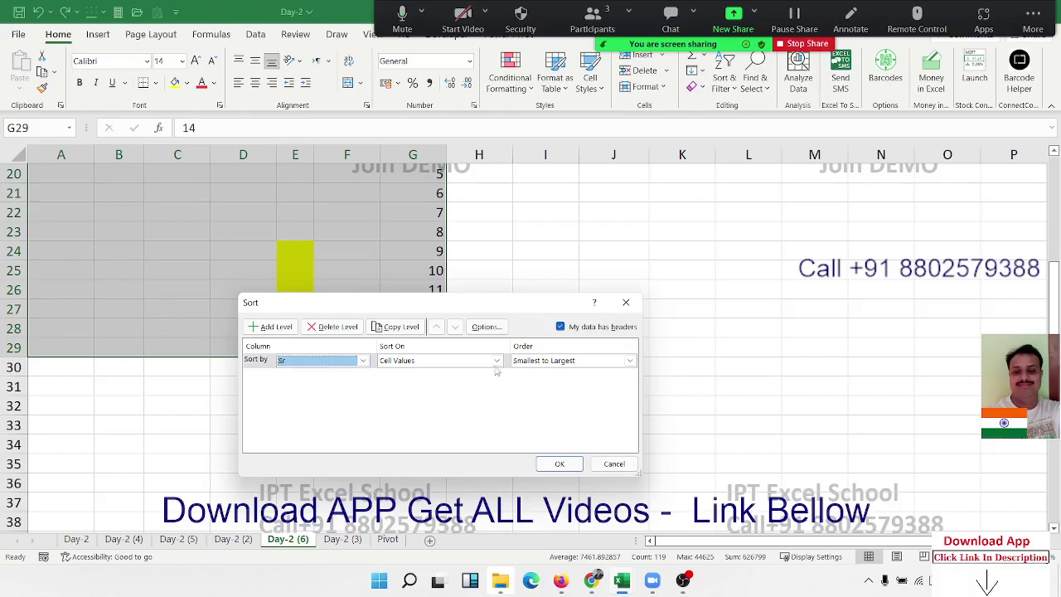
click(559, 462)
scroll(519, 365, up, 1)
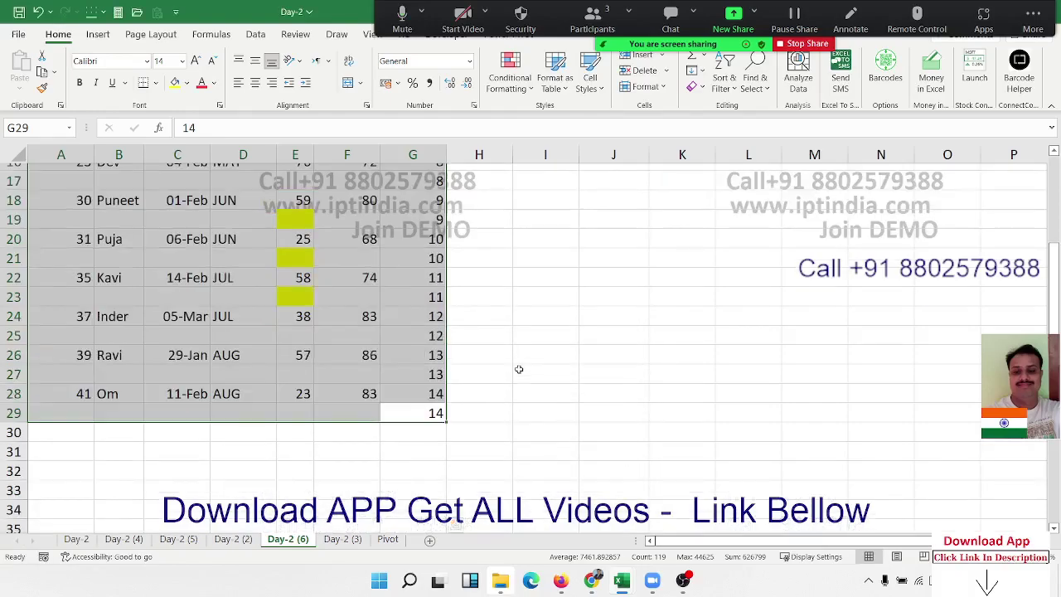
scroll(519, 358, up, 5)
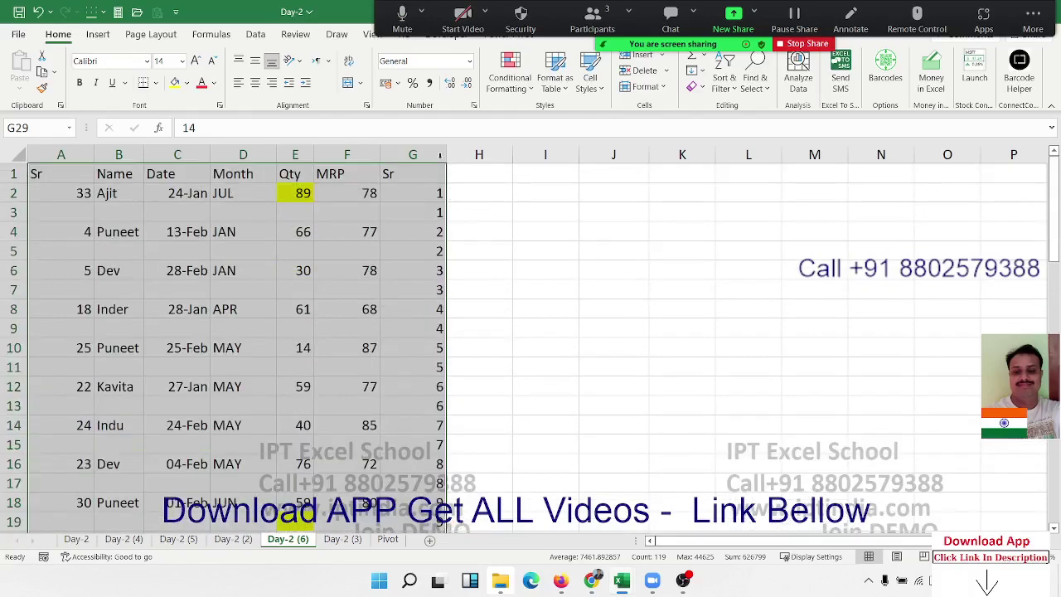
Clear the helper numbers from column G
click(408, 155)
key(Delete)
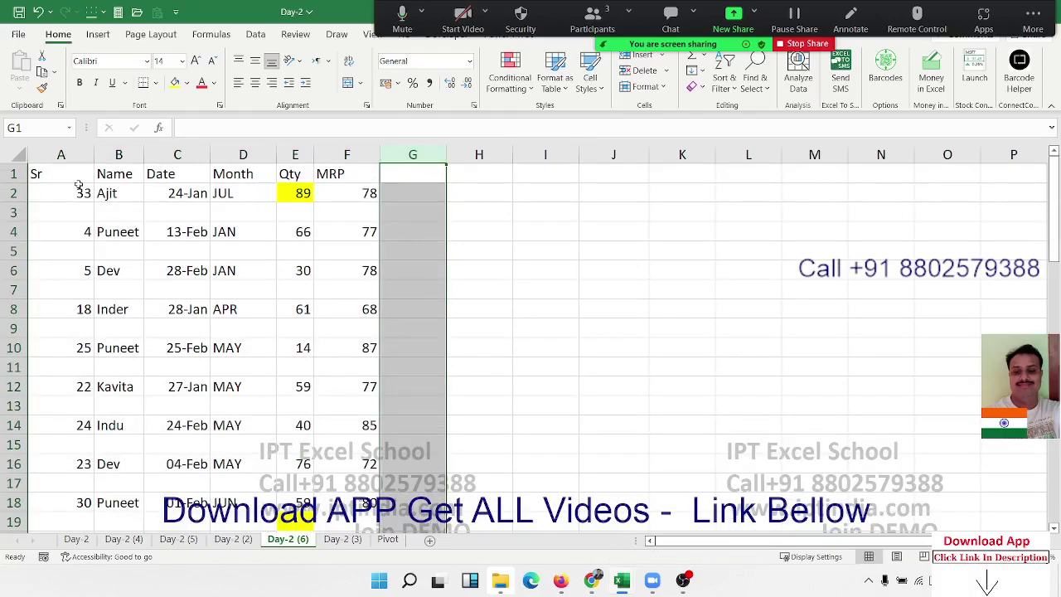
click(123, 218)
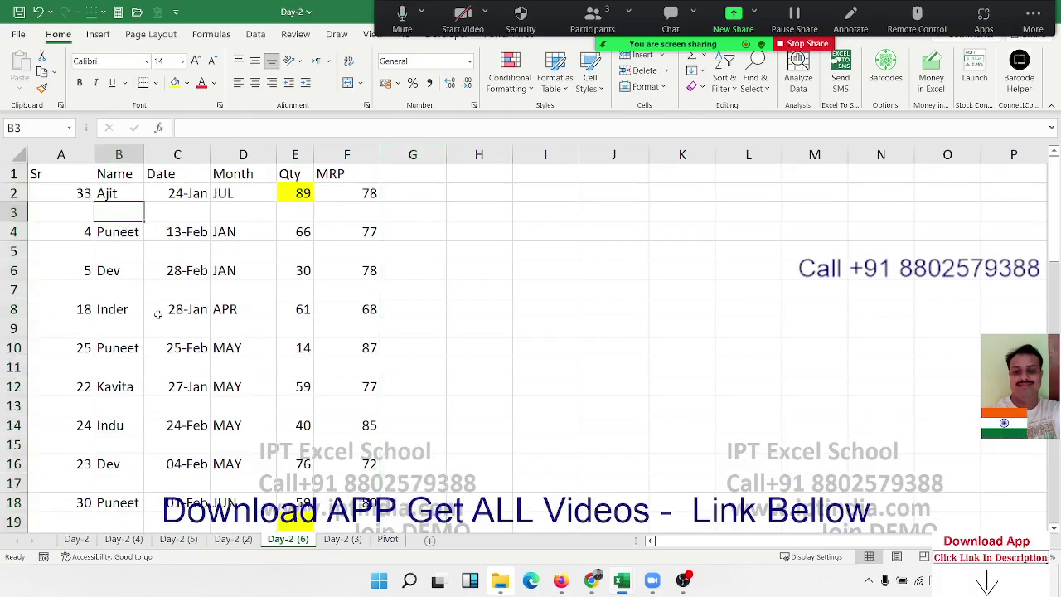
Select the table range A1:F28
click(66, 155)
click(63, 185)
click(69, 174)
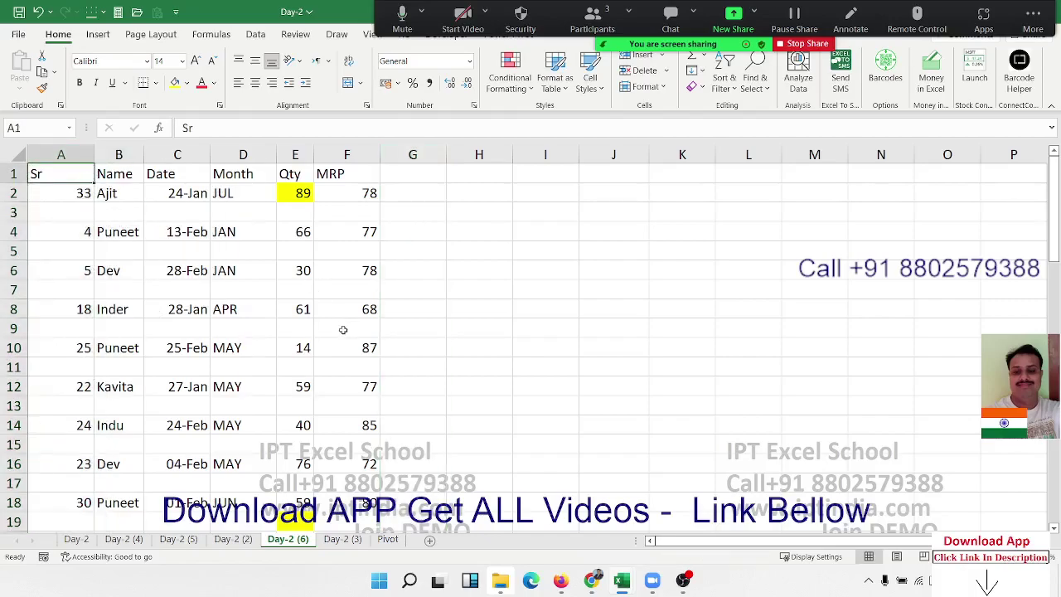
scroll(342, 330, down, 6)
scroll(344, 328, down, 1)
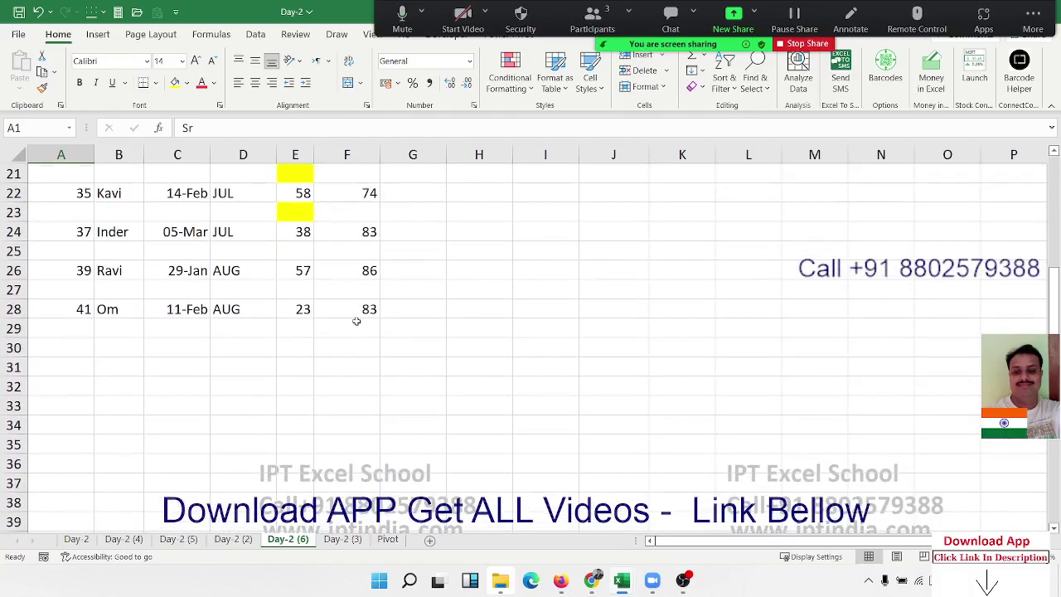
shift+click(356, 311)
scroll(361, 316, up, 7)
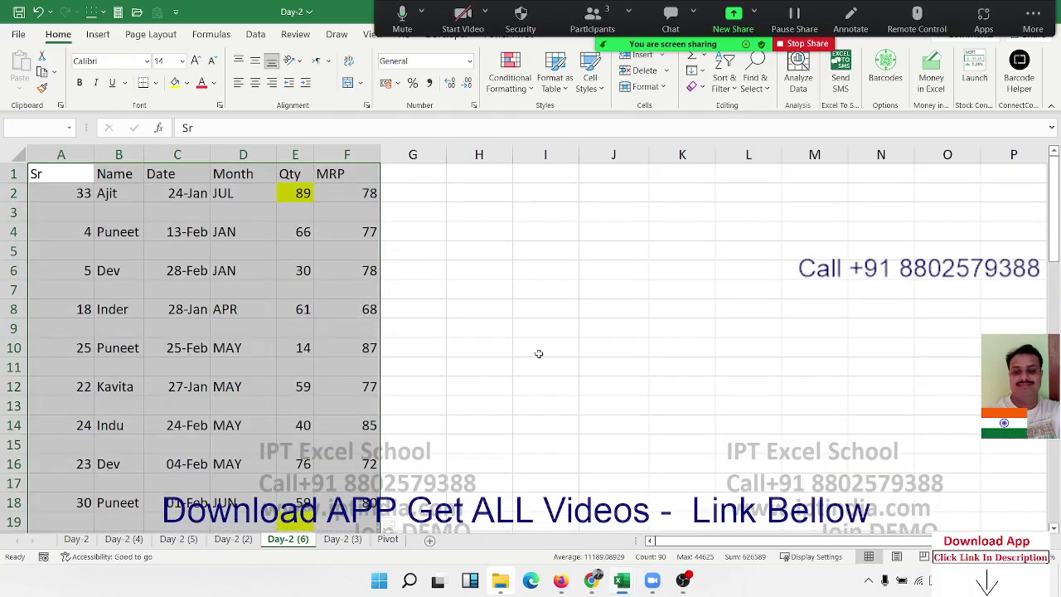
Custom-sort A1:F28 by Sr smallest to largest, packing records back into rows 2–15
click(736, 83)
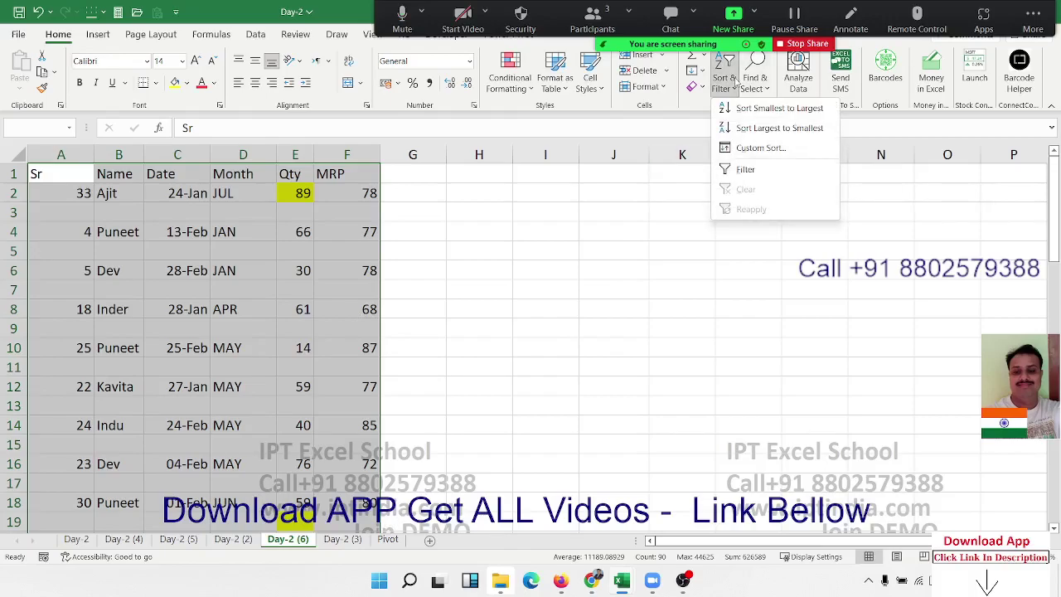
click(754, 148)
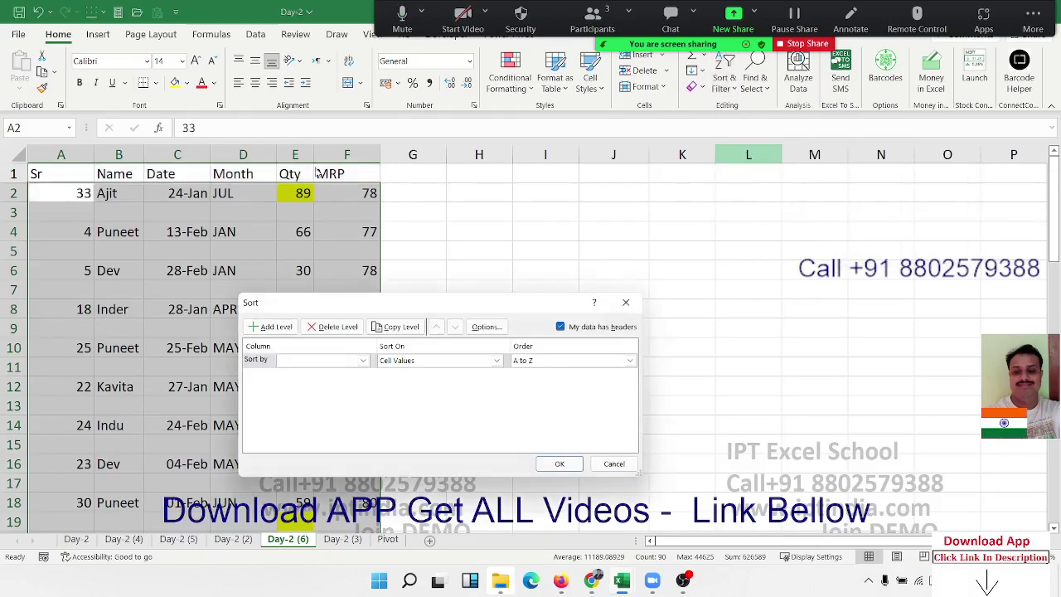
click(311, 361)
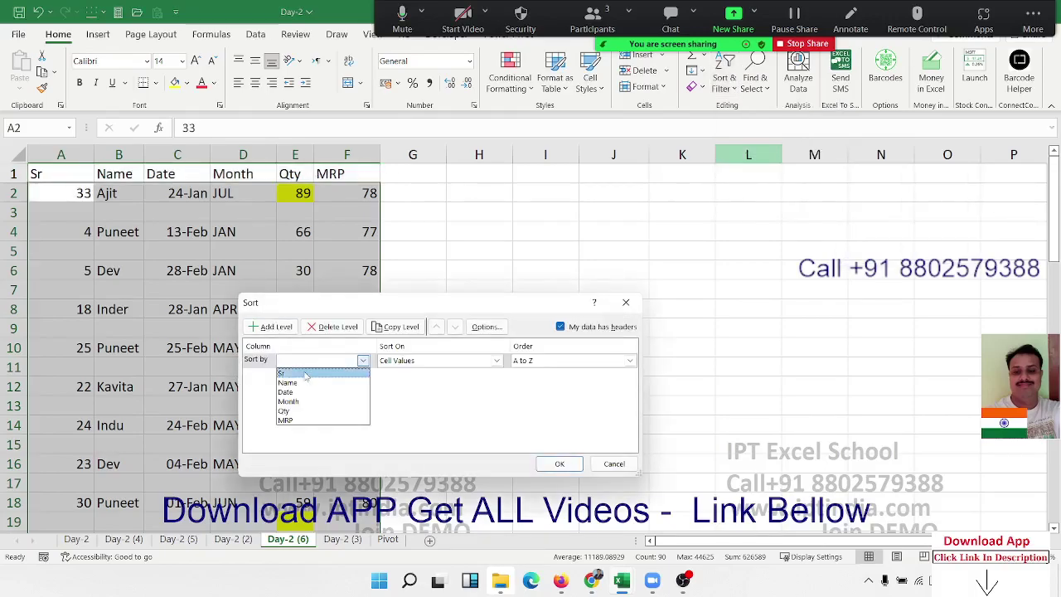
click(316, 369)
click(559, 463)
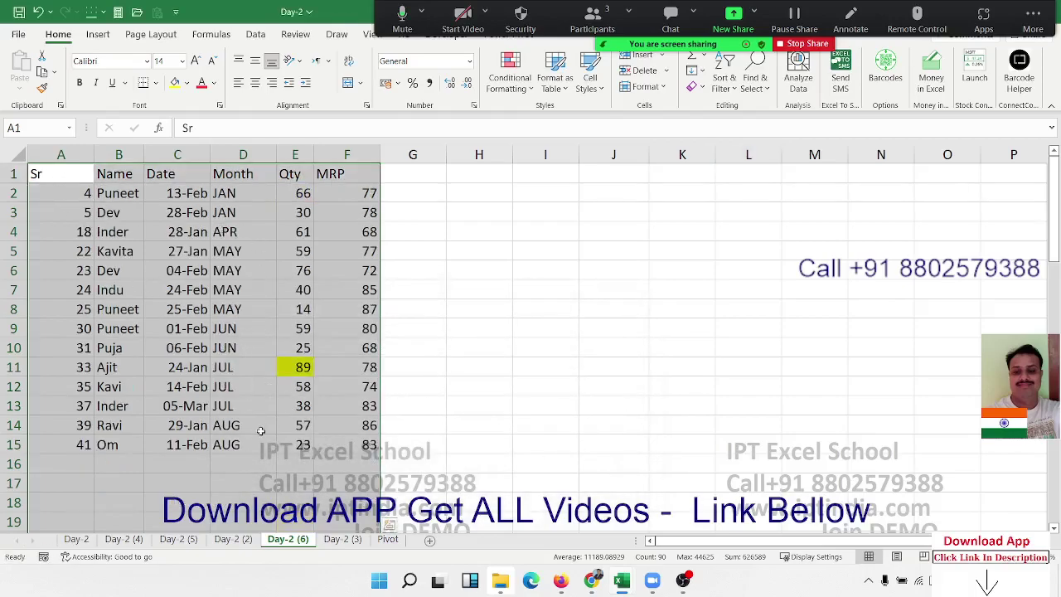
scroll(257, 431, down, 3)
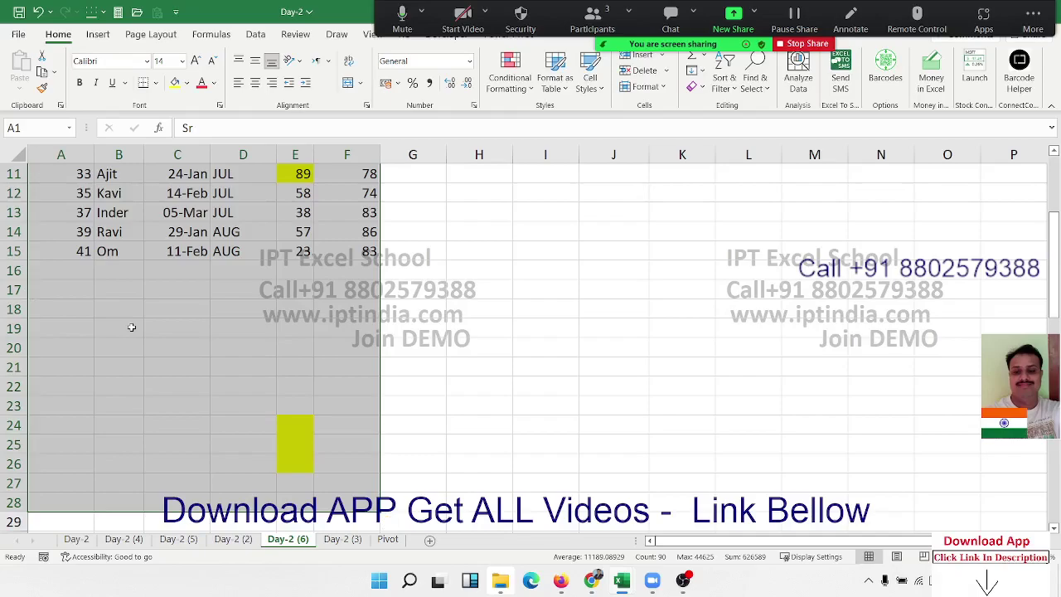
Deselect the range and switch to the Day-2 (2) sheet
click(232, 305)
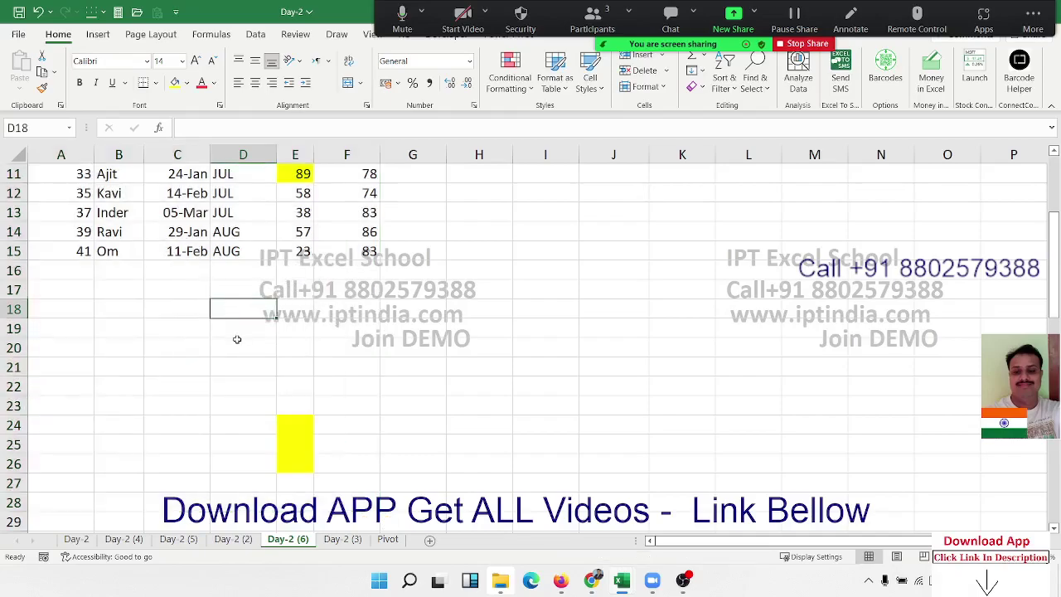
scroll(237, 340, up, 3)
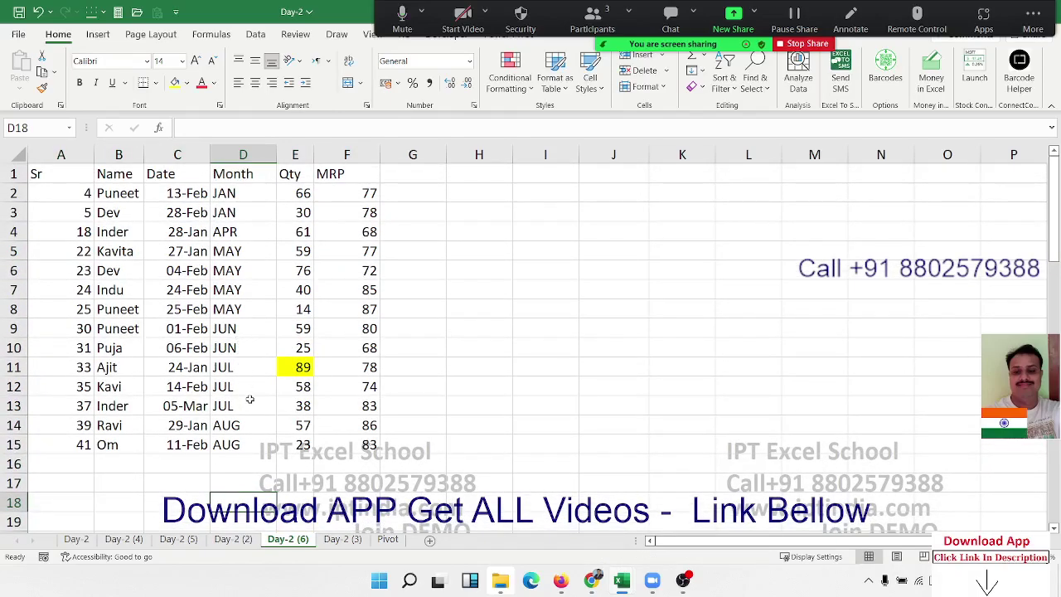
click(234, 539)
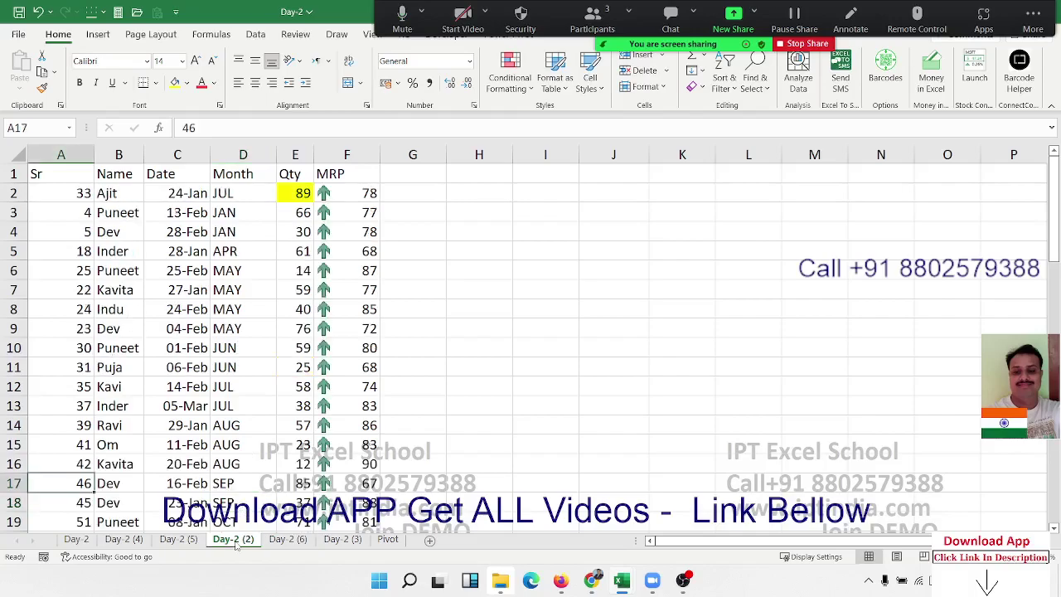
click(124, 539)
click(178, 539)
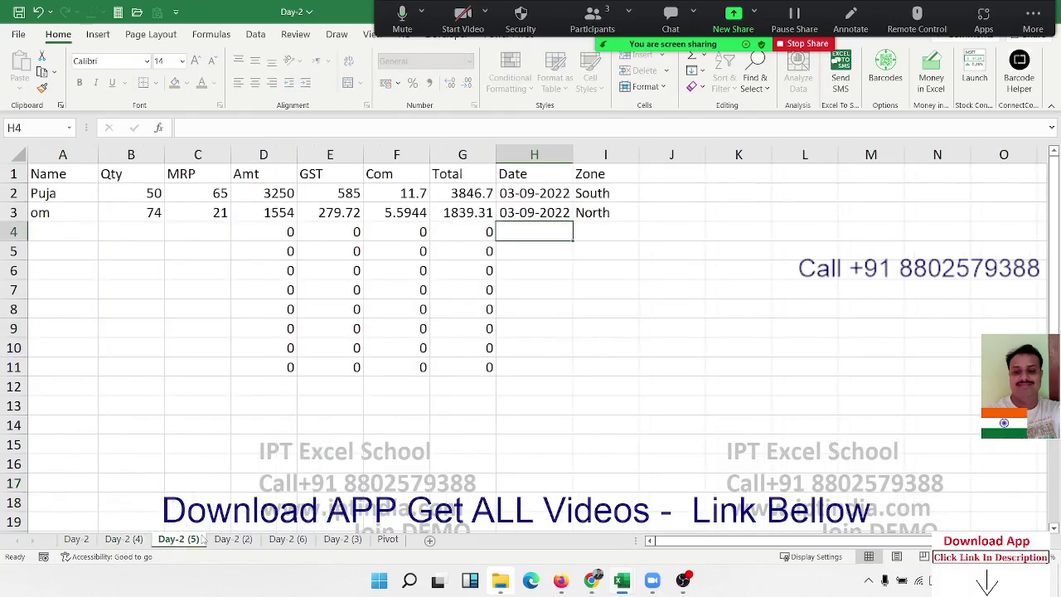
click(234, 539)
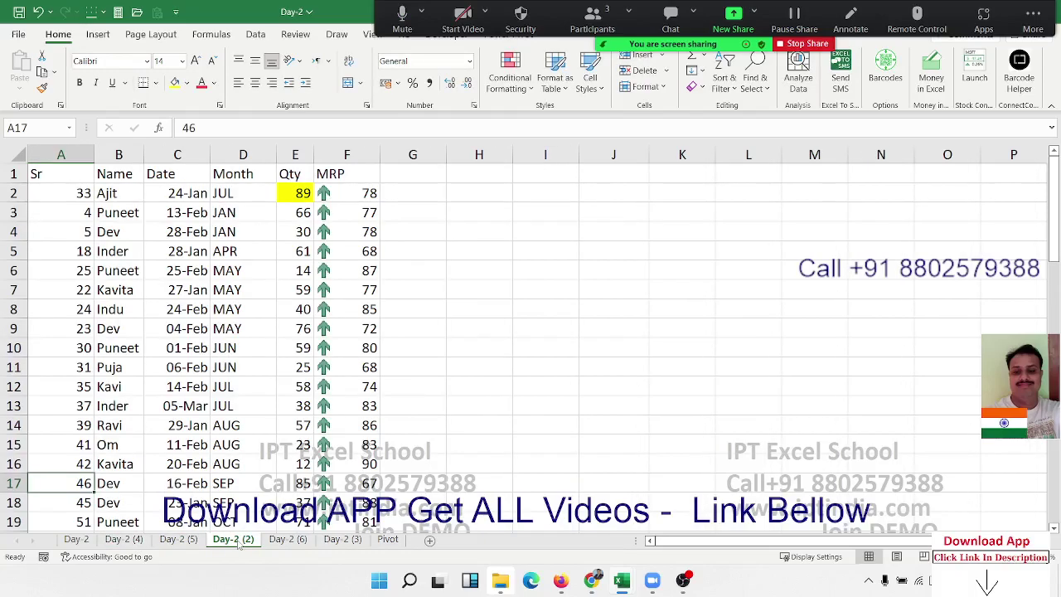
mouse_move(249, 543)
mouse_down()
mouse_move(385, 557)
mouse_move(245, 538)
mouse_up()
click(265, 232)
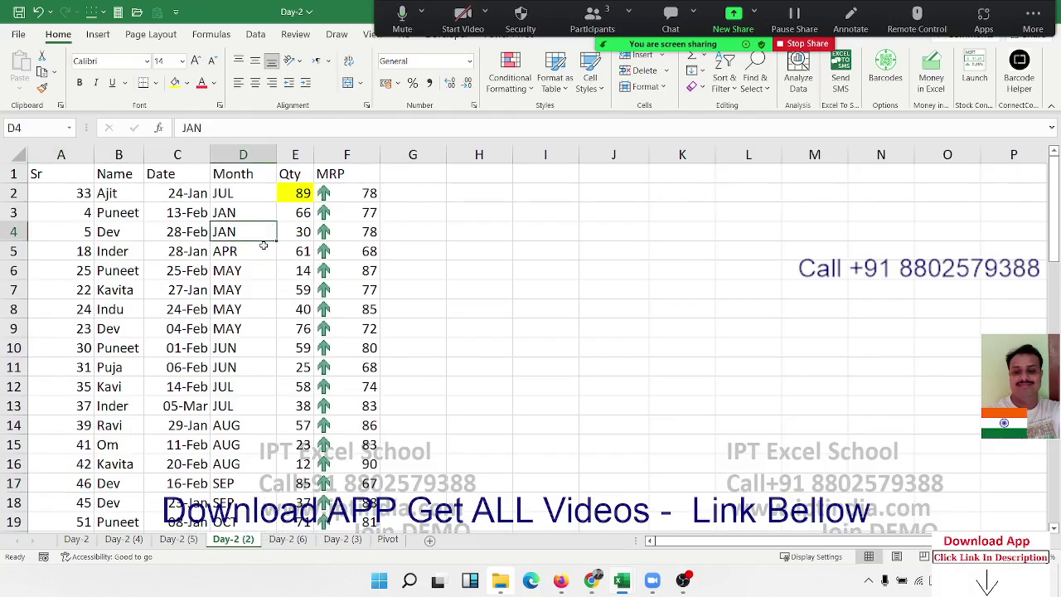
click(227, 211)
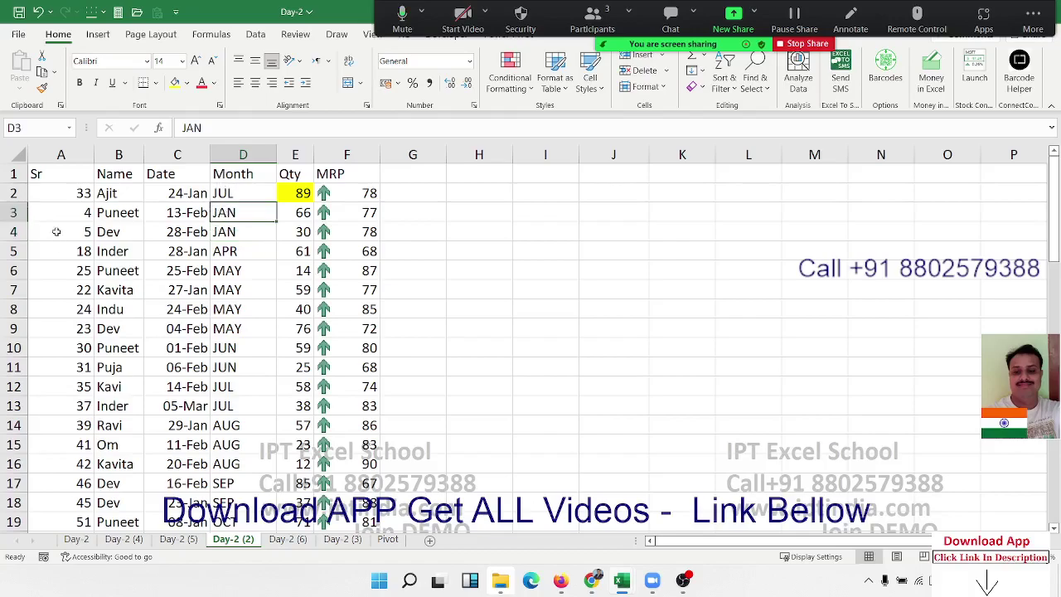
drag(108, 213, 109, 194)
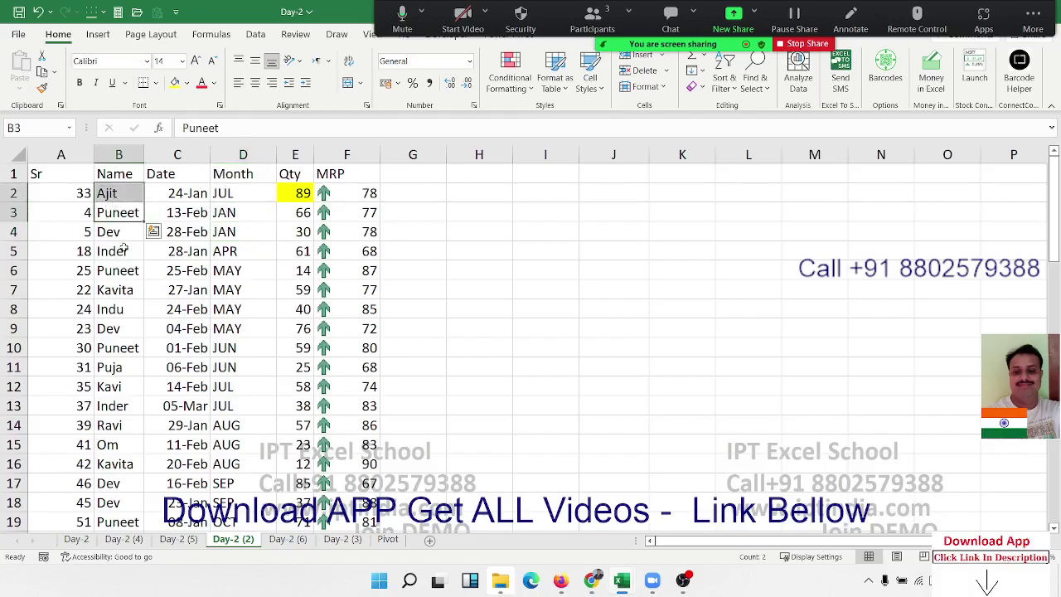
Turn on AutoFilter for the Day-2 (2) header row
click(115, 175)
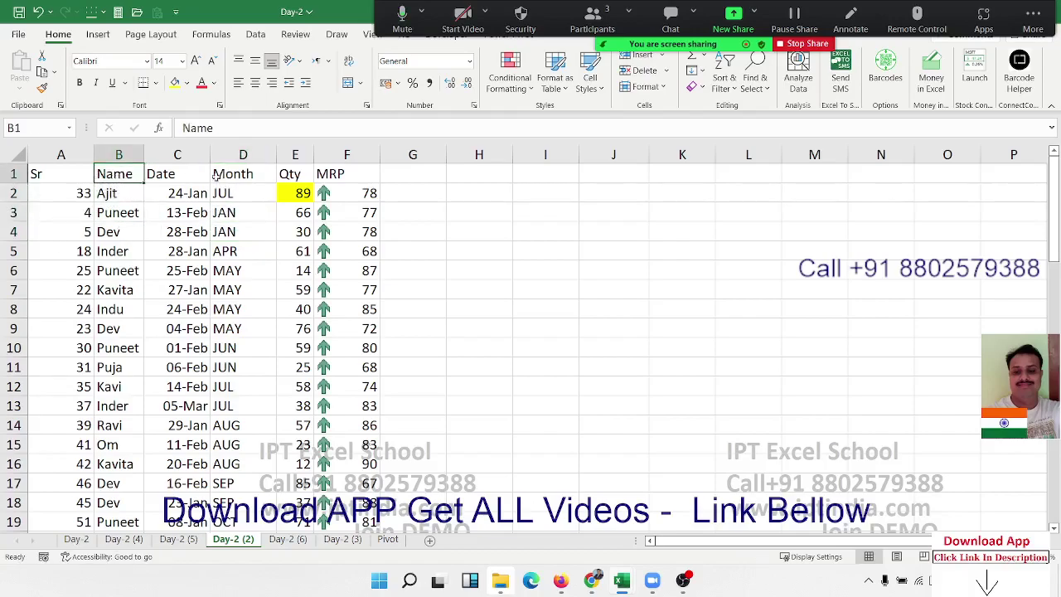
click(750, 83)
click(732, 89)
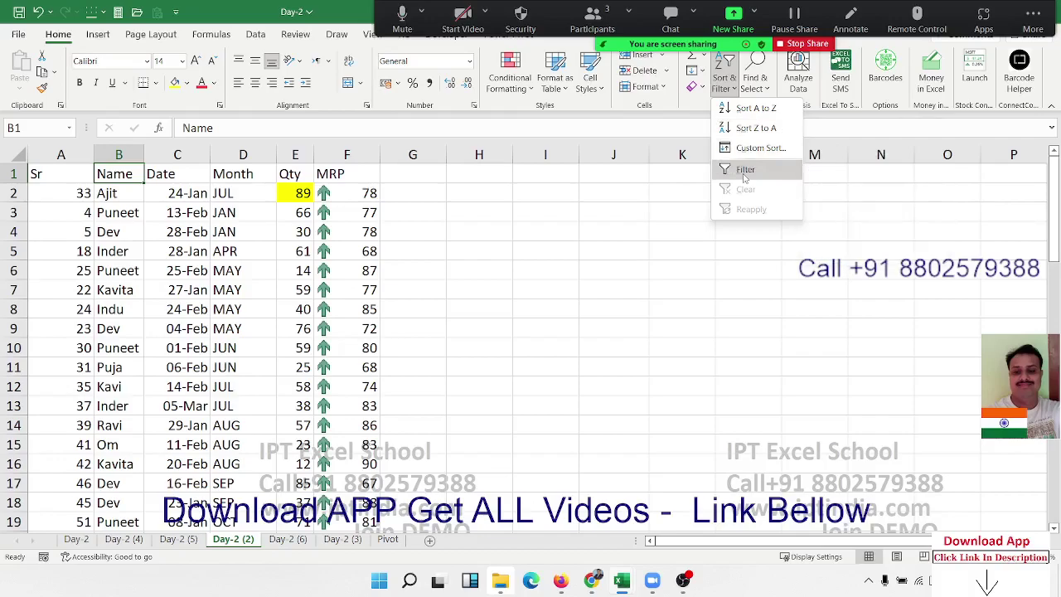
click(744, 174)
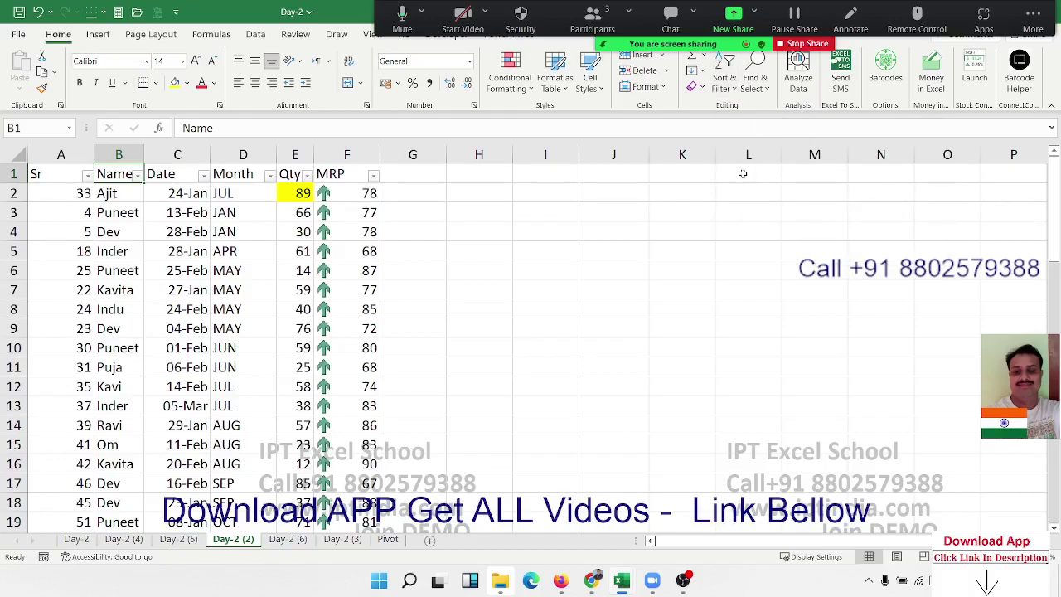
Filter the Name column to one name, then two names, then clear it to show all rows
click(137, 175)
click(63, 339)
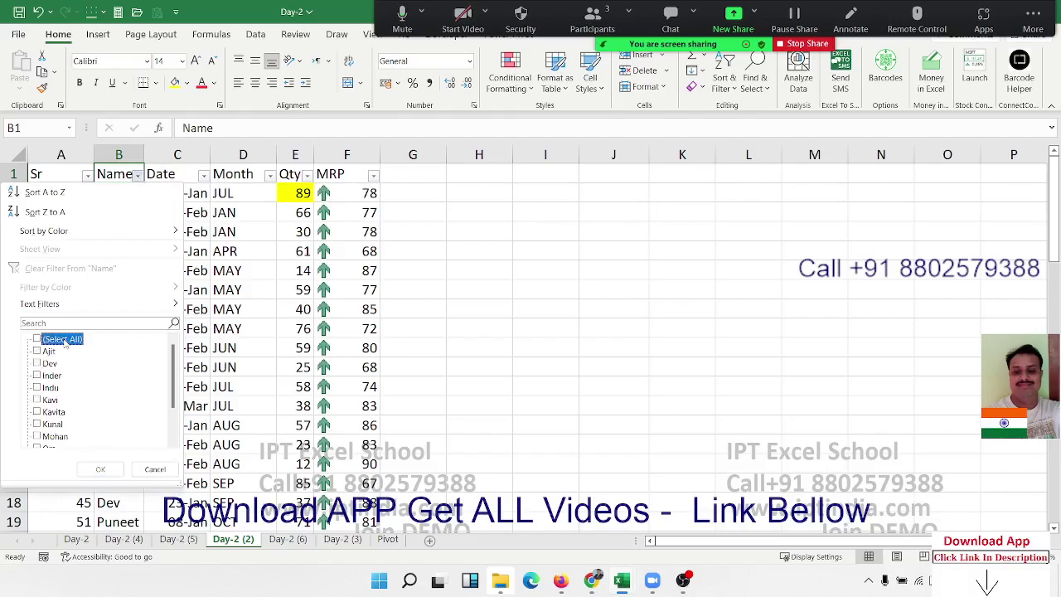
click(48, 351)
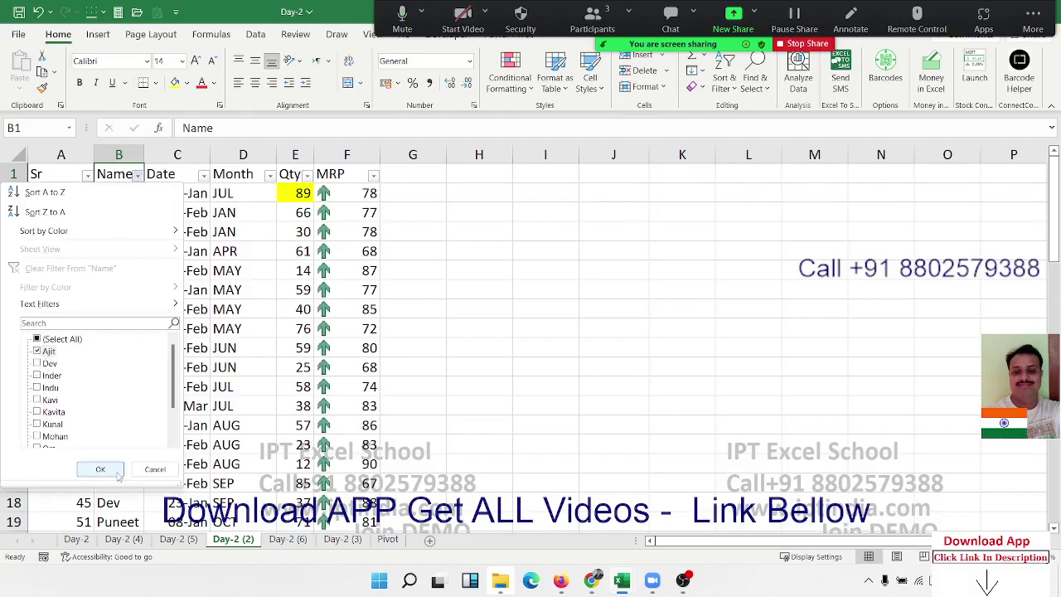
click(100, 469)
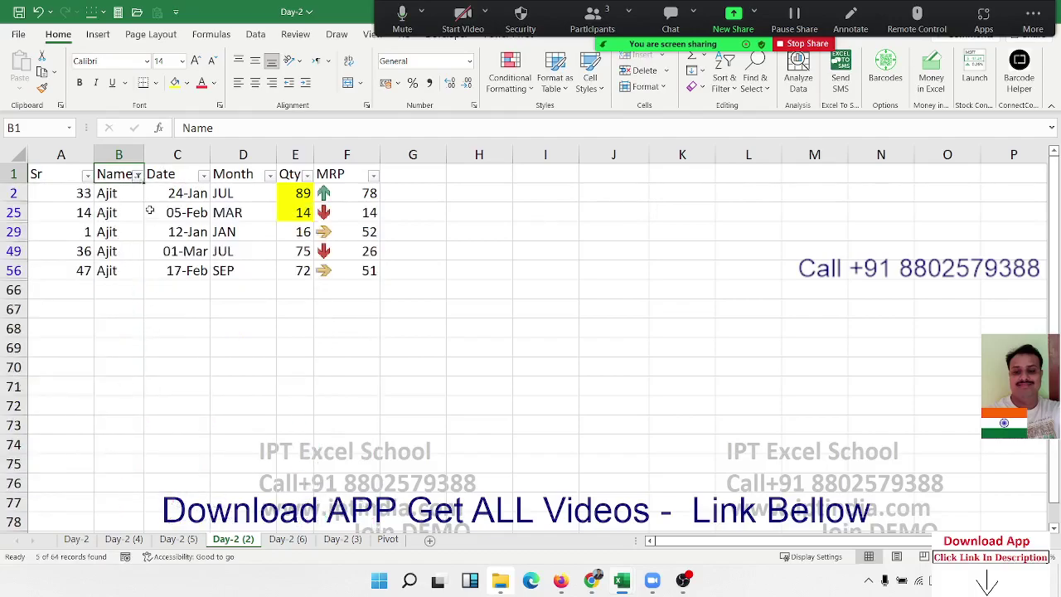
click(137, 175)
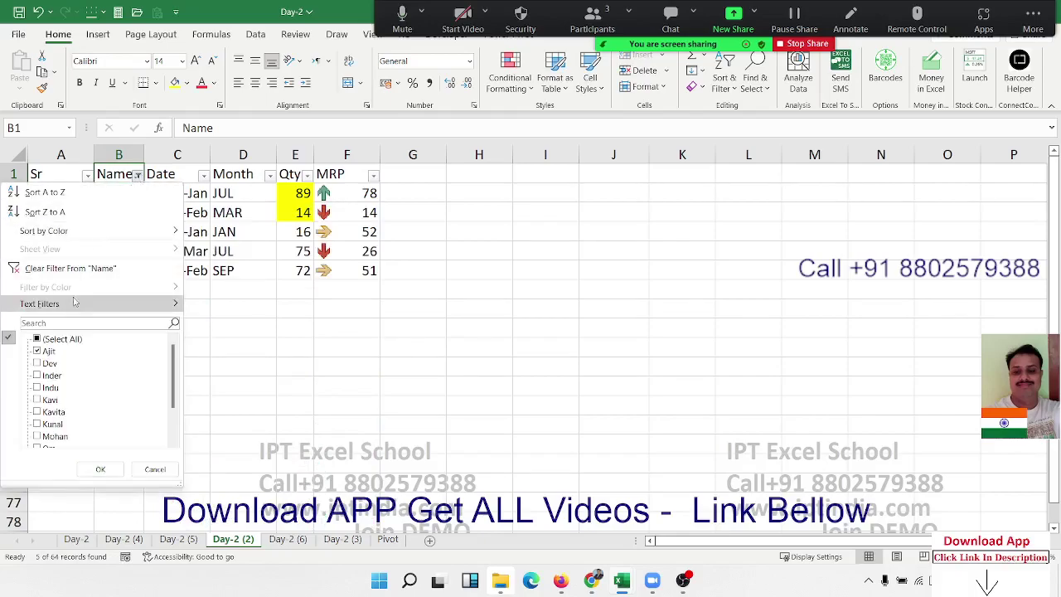
click(50, 364)
click(87, 469)
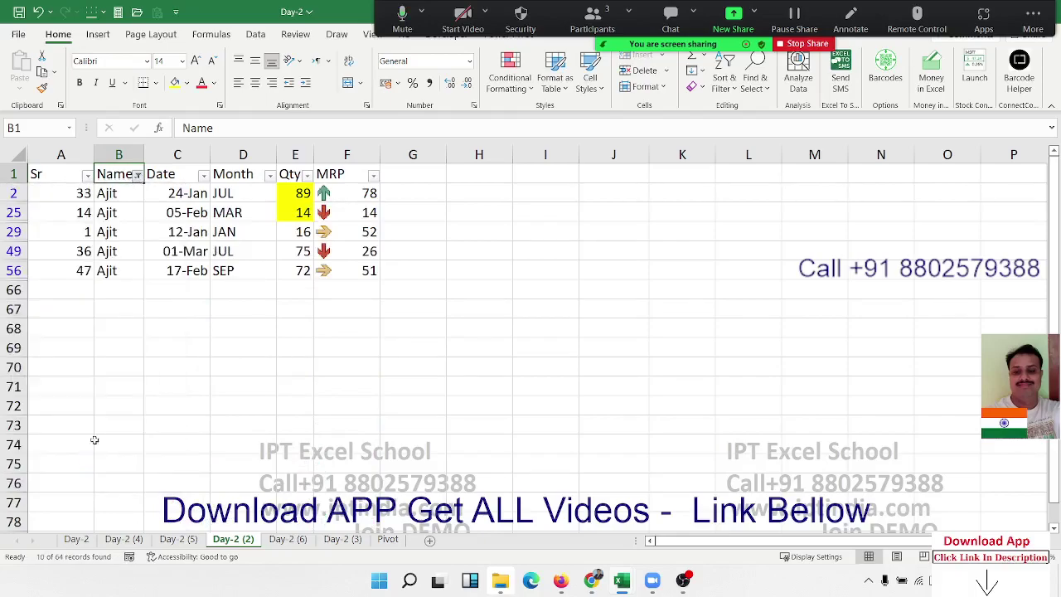
click(137, 176)
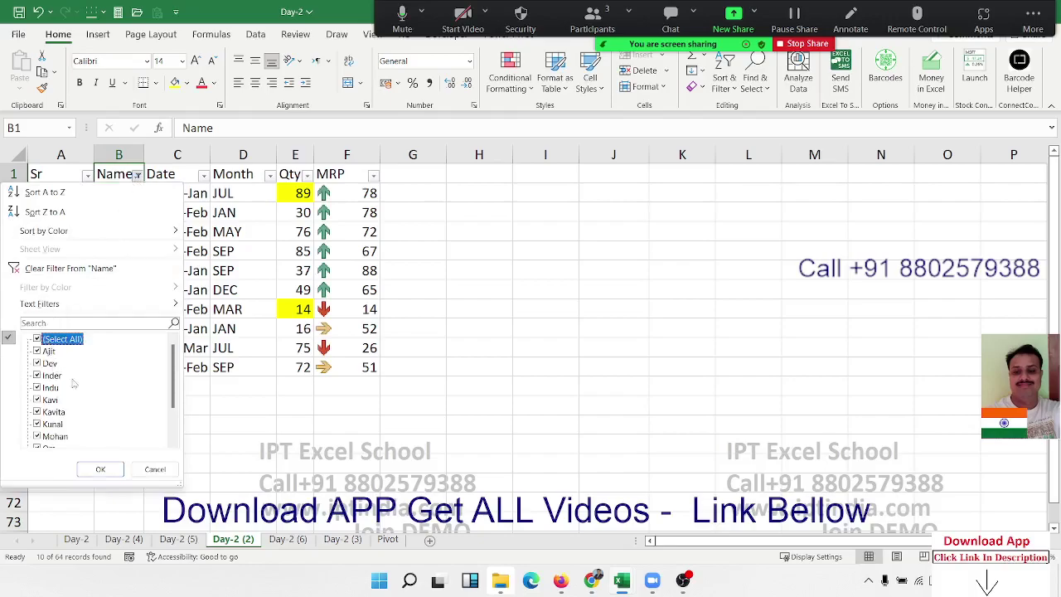
click(116, 476)
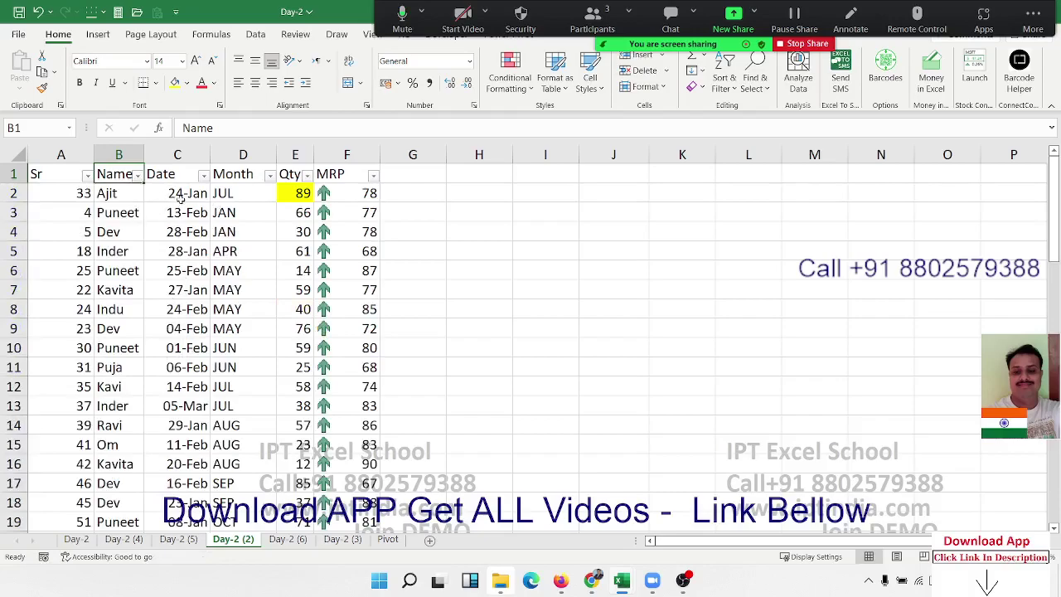
click(283, 174)
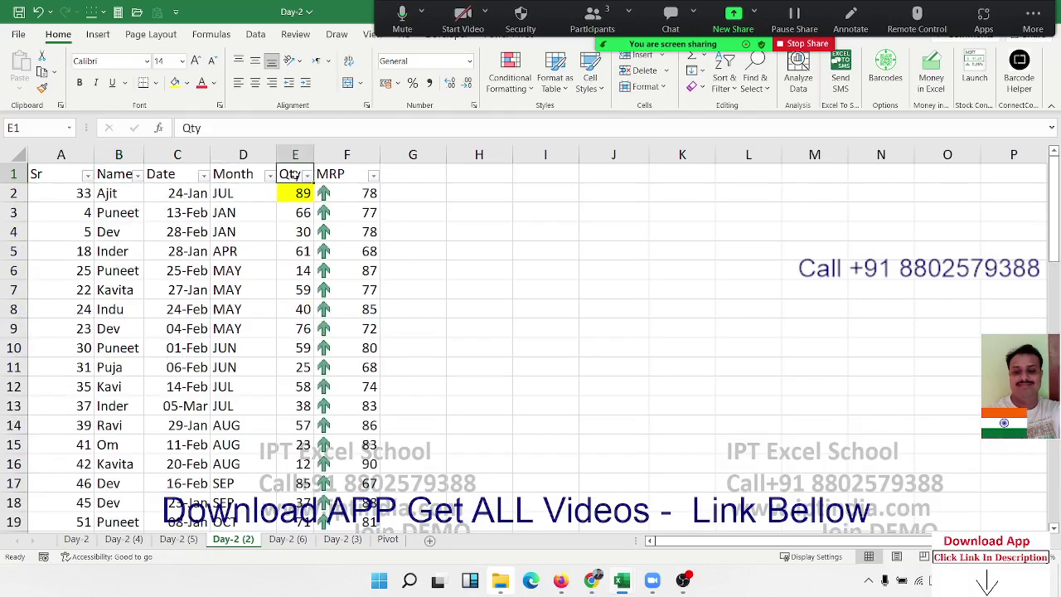
click(307, 175)
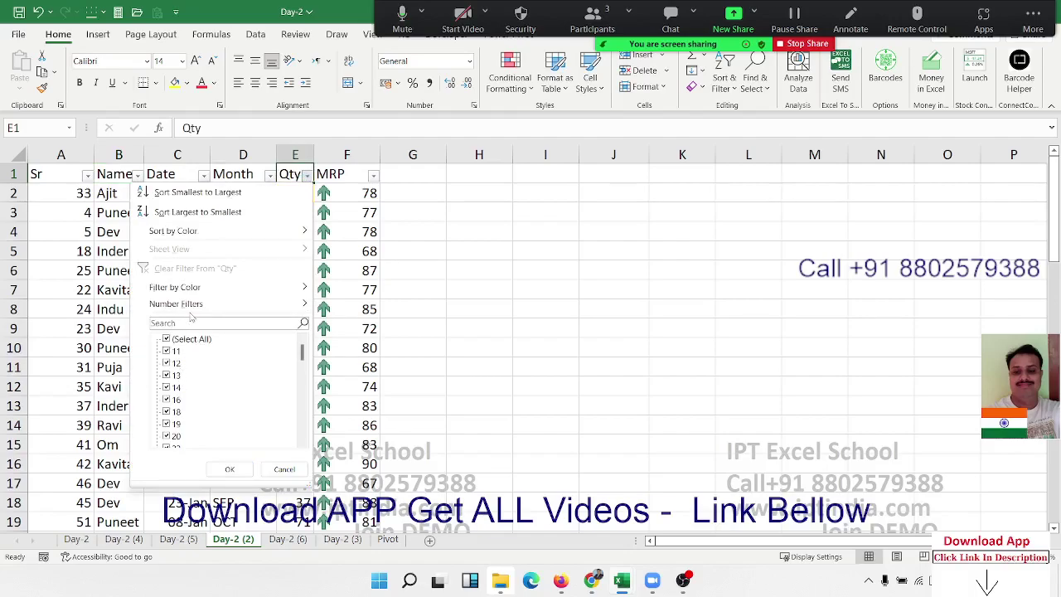
mouse_move(175, 304)
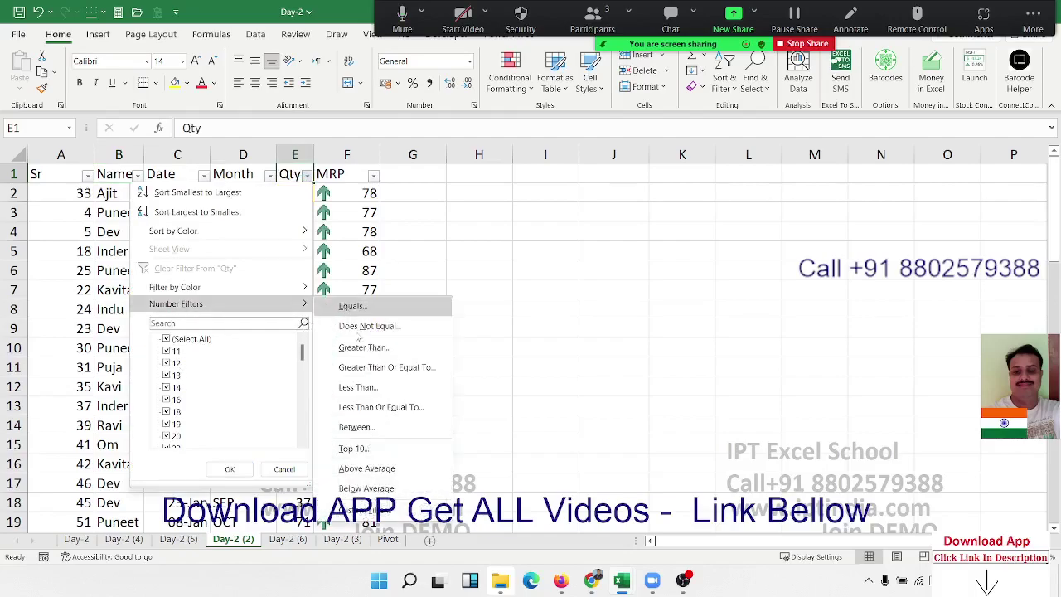
click(361, 348)
text(50)
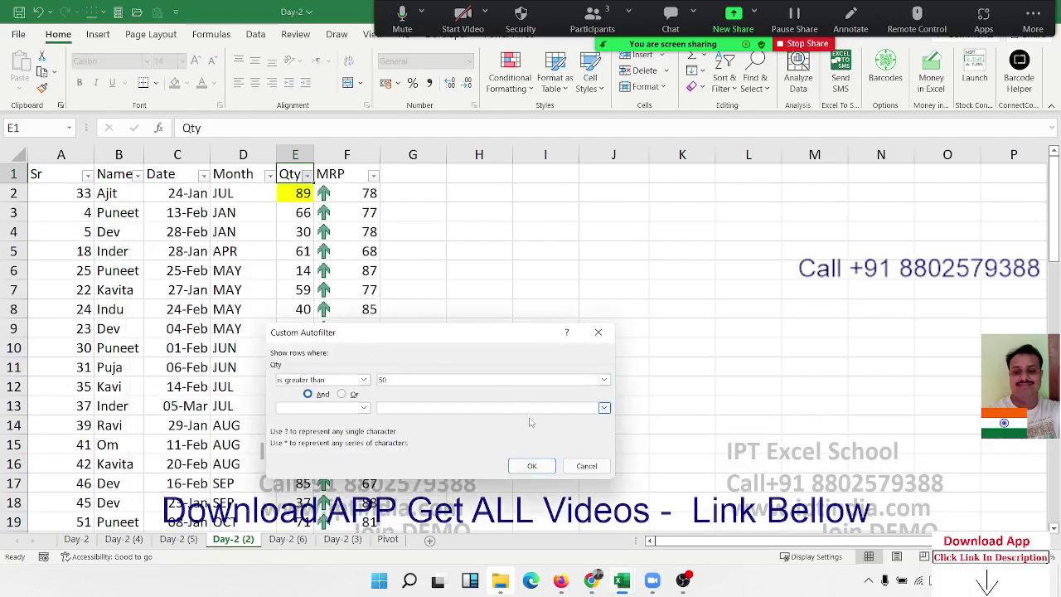
click(531, 466)
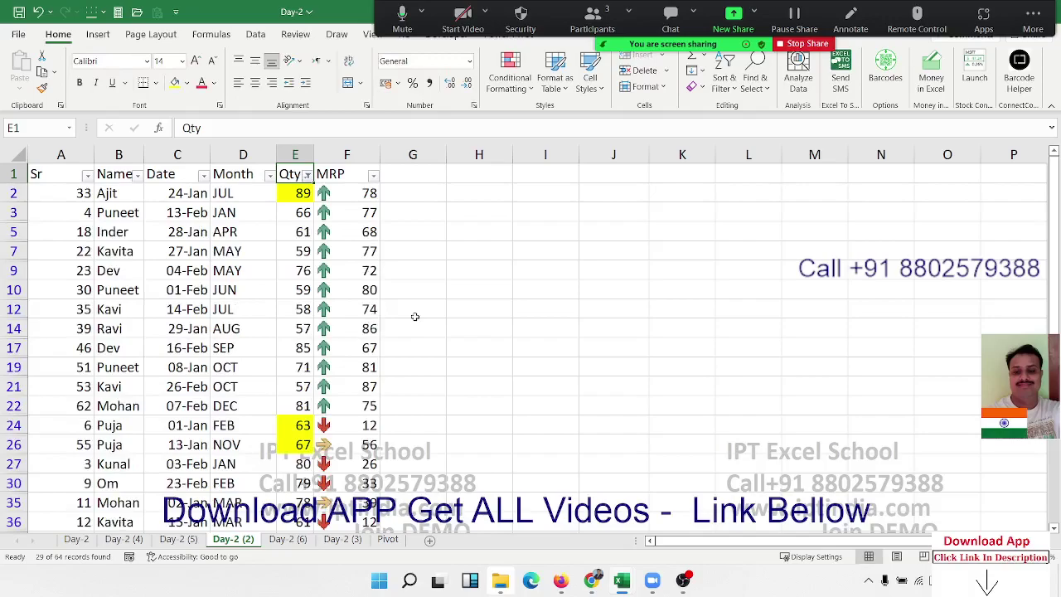
scroll(414, 317, down, 10)
scroll(414, 317, up, 8)
scroll(414, 316, up, 4)
click(306, 177)
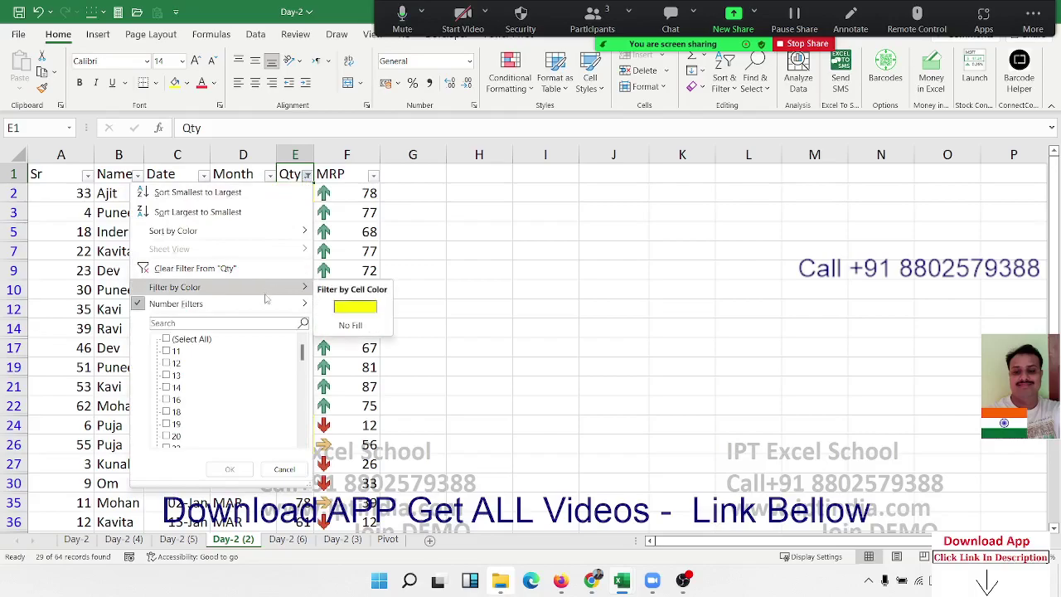
mouse_move(176, 304)
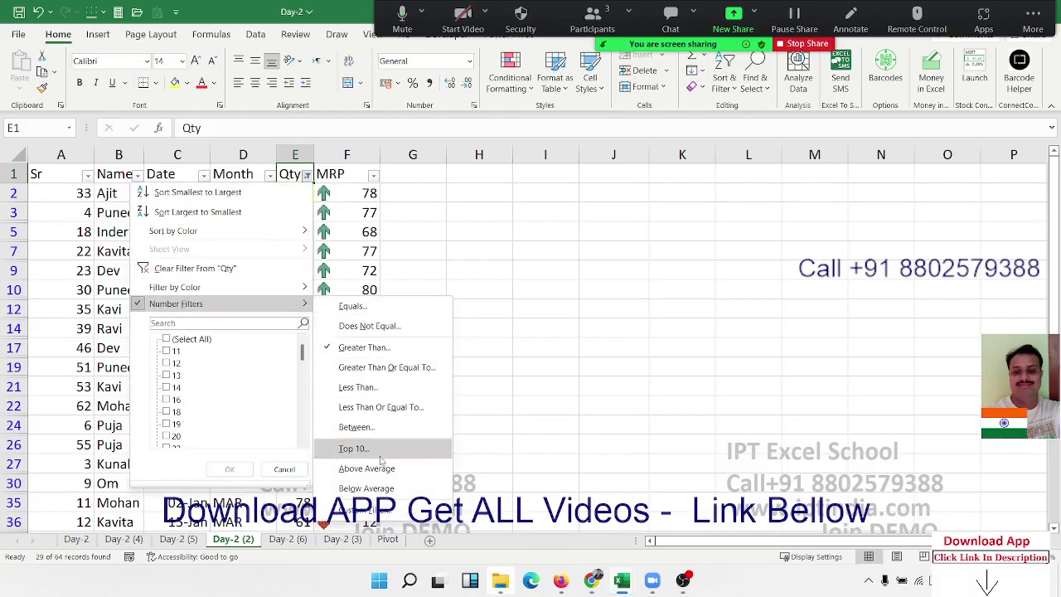
click(380, 454)
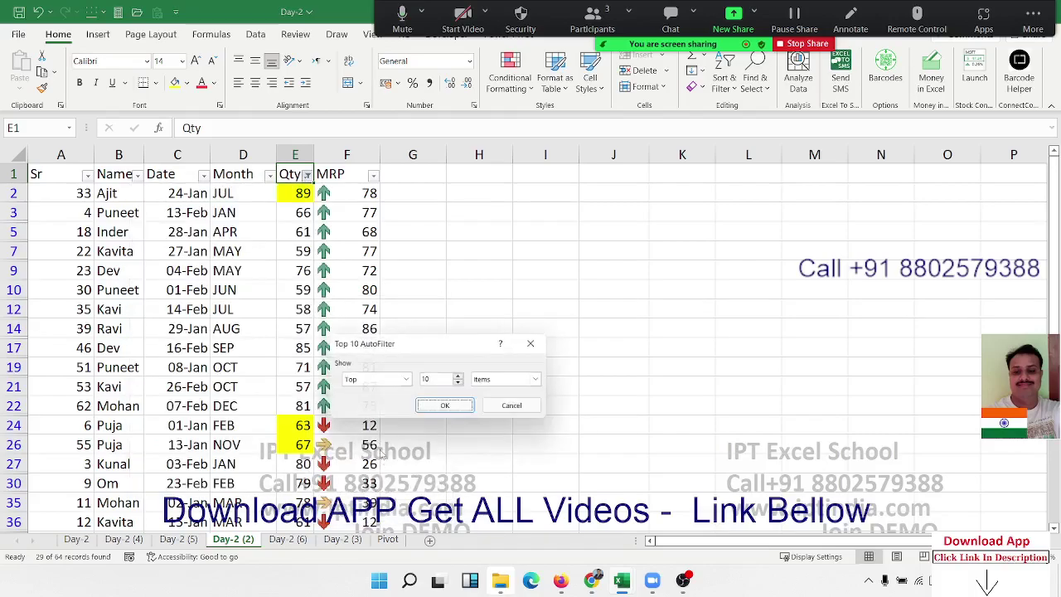
double_click(440, 379)
text(5)
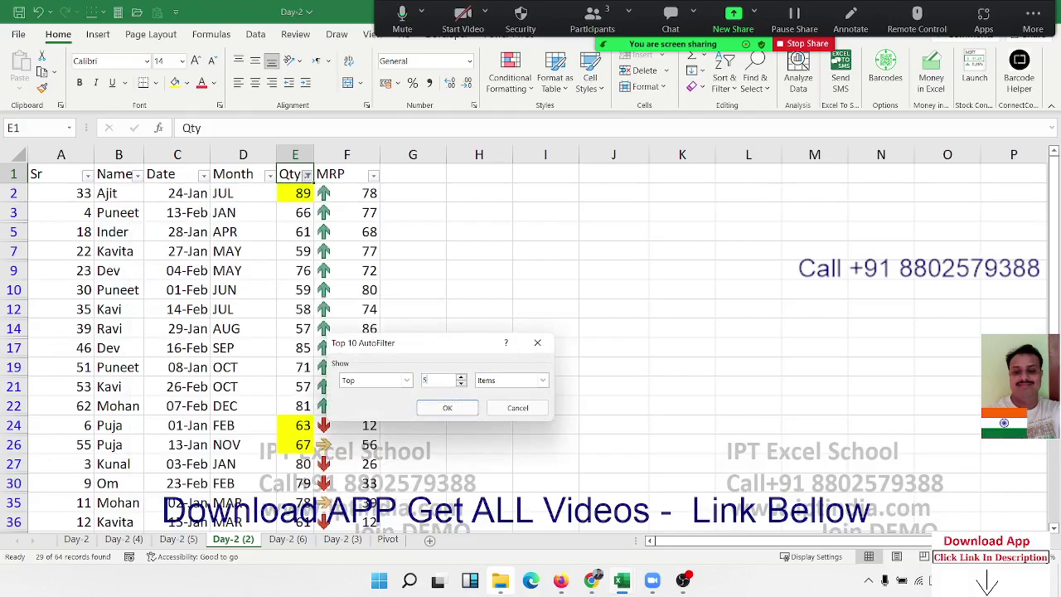
click(439, 407)
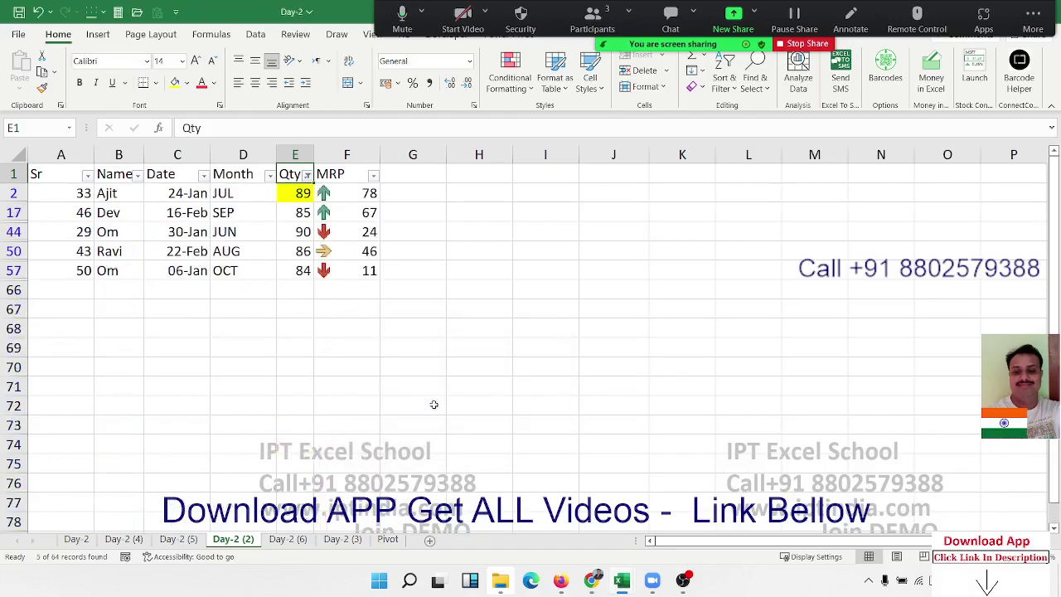
click(308, 175)
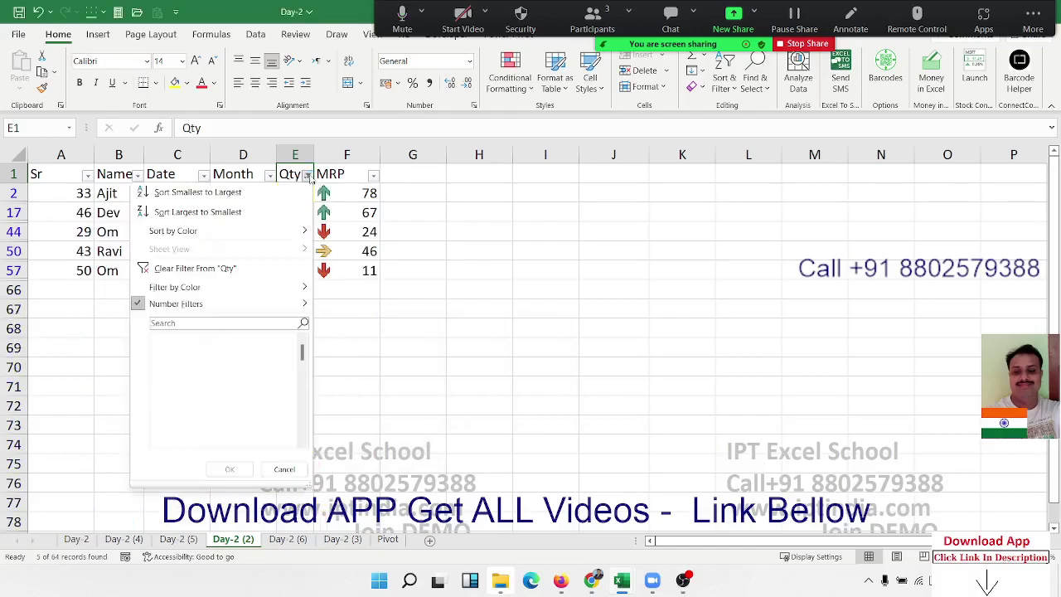
click(195, 268)
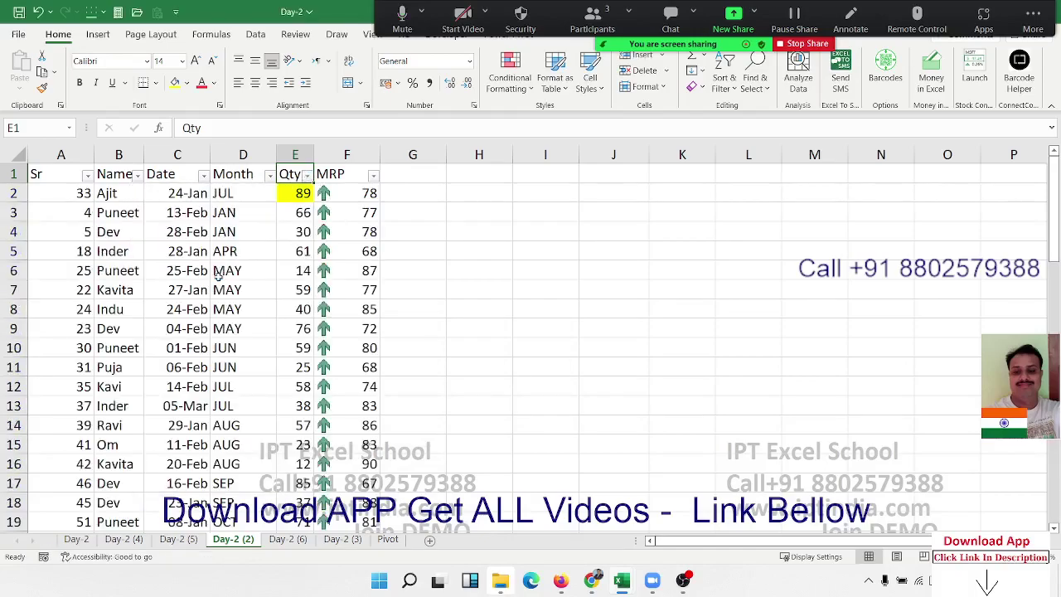
Edit the name in B15 by appending a surname to it
click(116, 174)
click(137, 175)
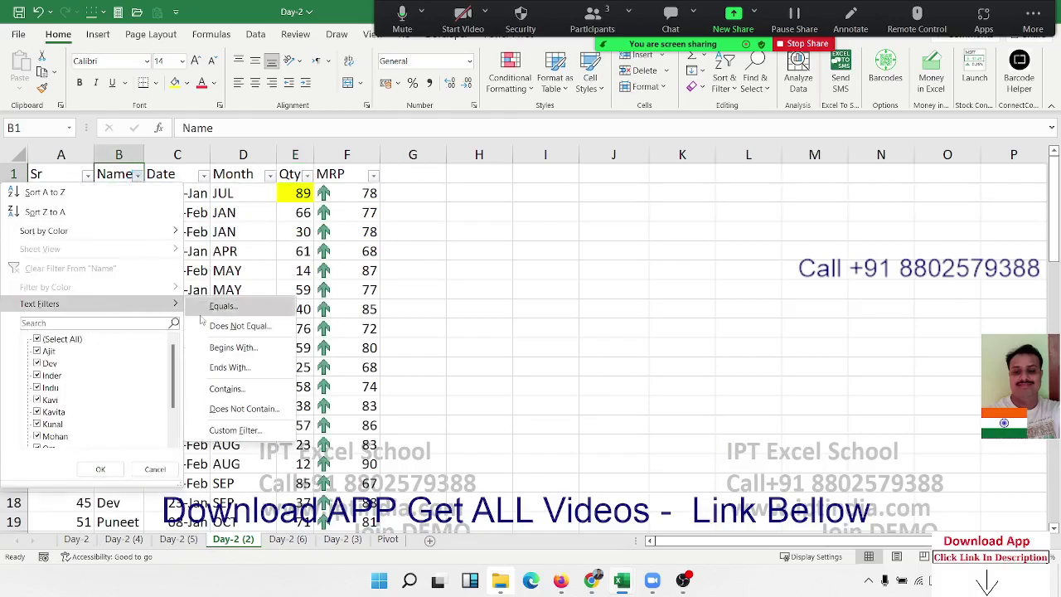
mouse_move(40, 304)
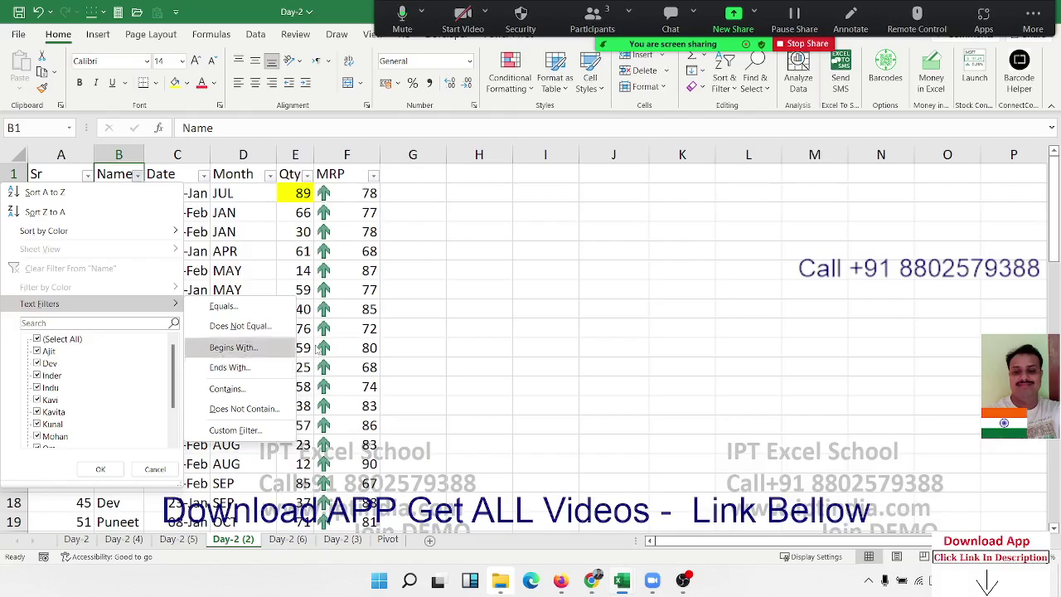
click(416, 326)
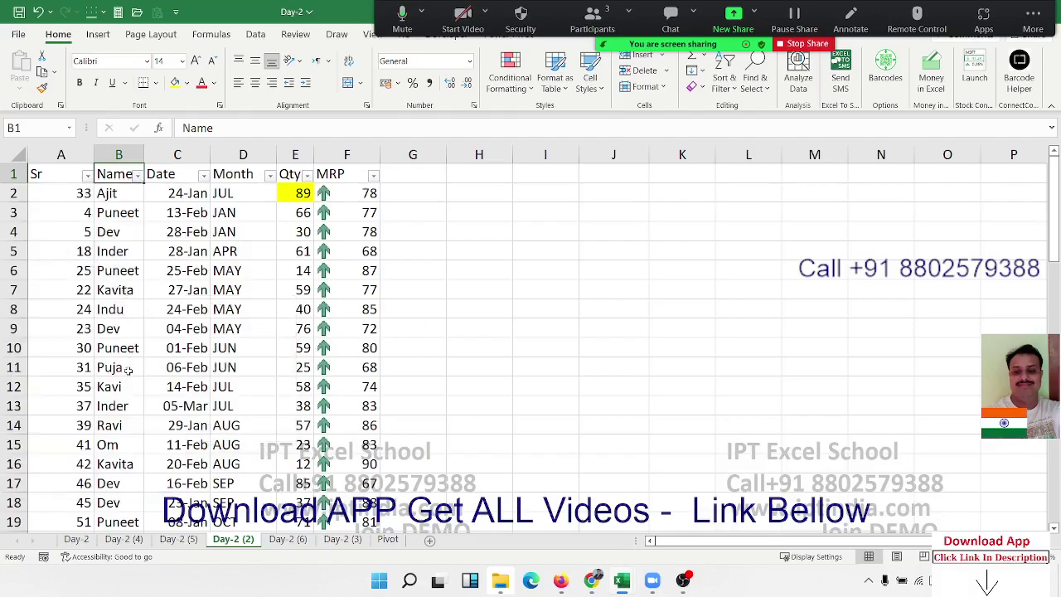
double_click(133, 443)
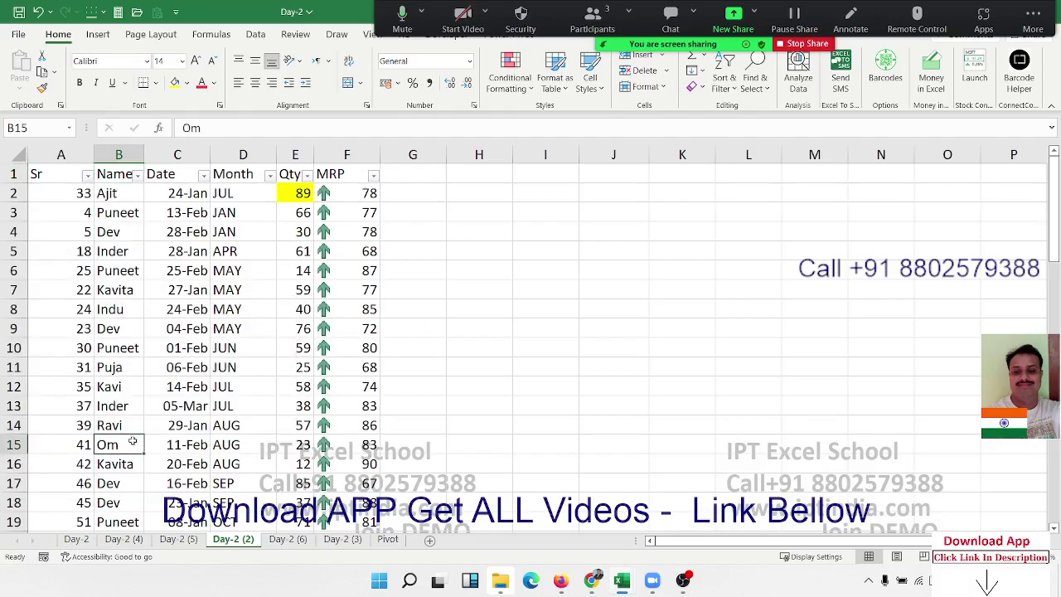
text( Pr)
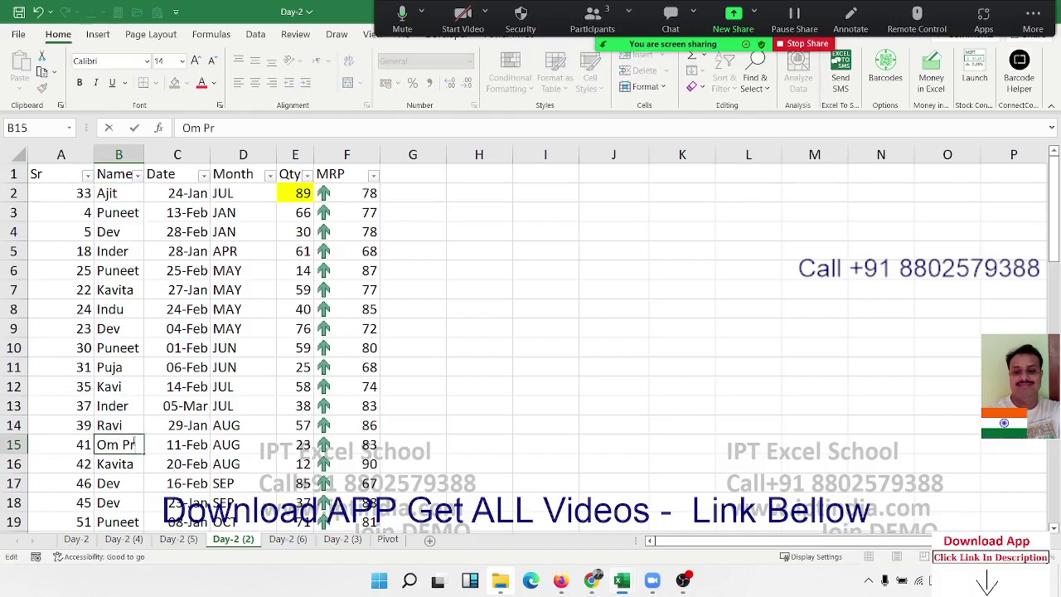
text(a)
text(kas)
key(Return)
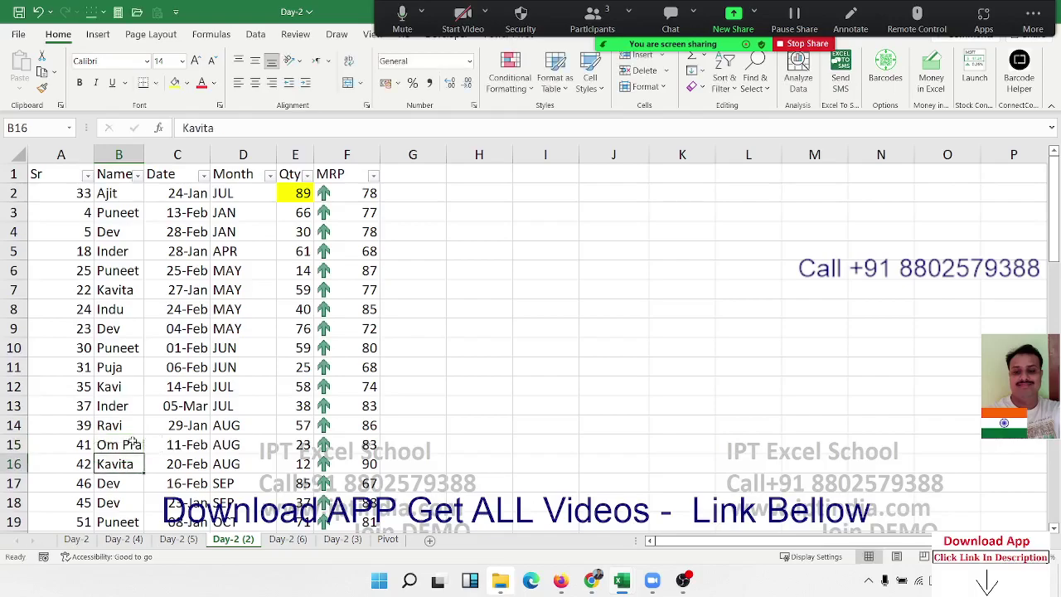
Copy the edited B15 name into B8 and B63, replacing their previous names
click(132, 443)
key(ctrl+c)
click(119, 310)
key(ctrl+v)
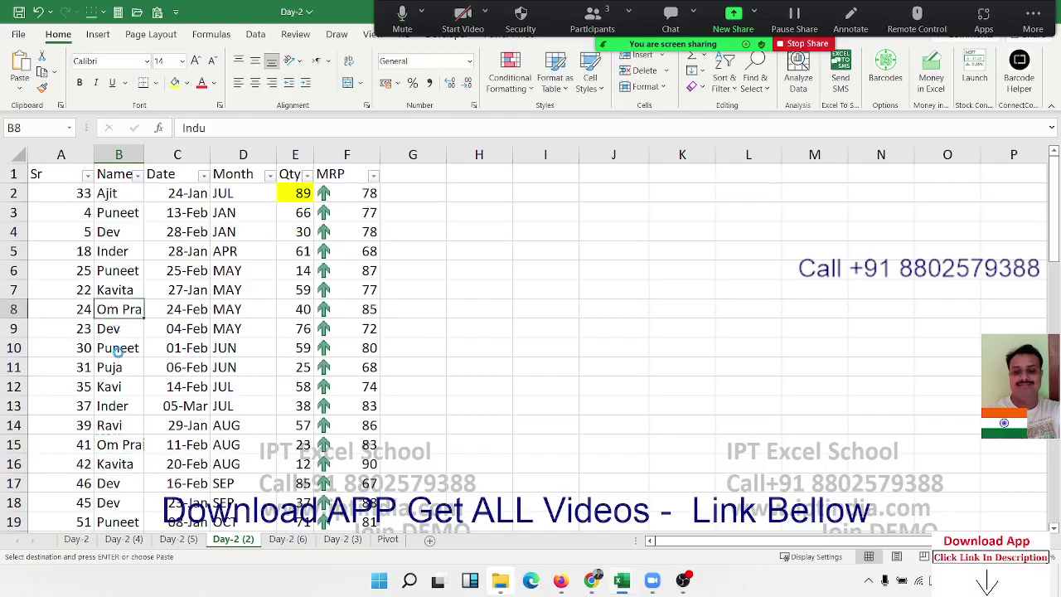
scroll(111, 405, down, 10)
scroll(110, 423, down, 10)
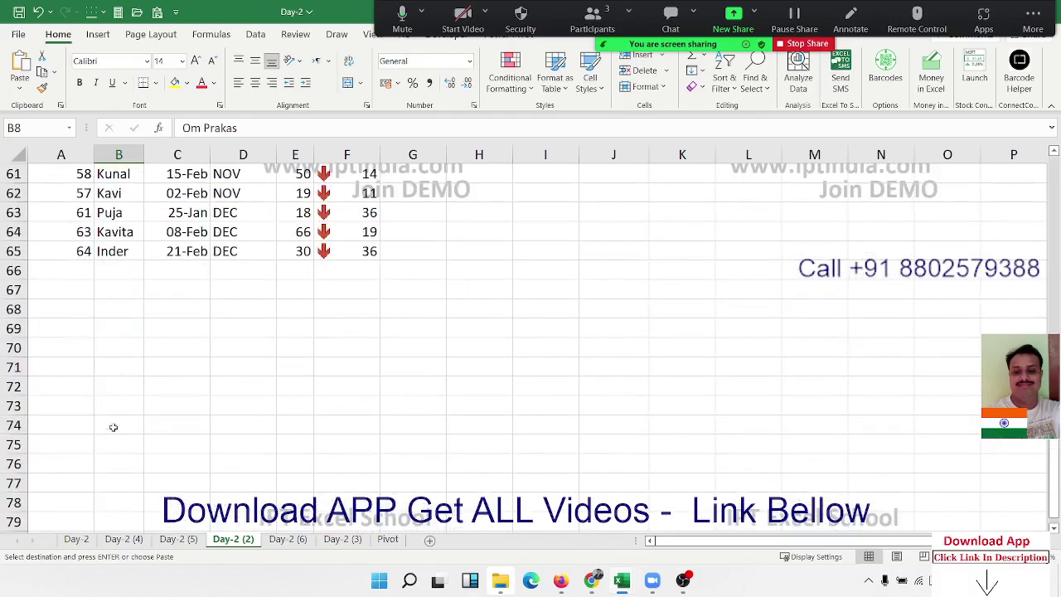
click(114, 214)
key(ctrl+v)
key(ctrl+Up)
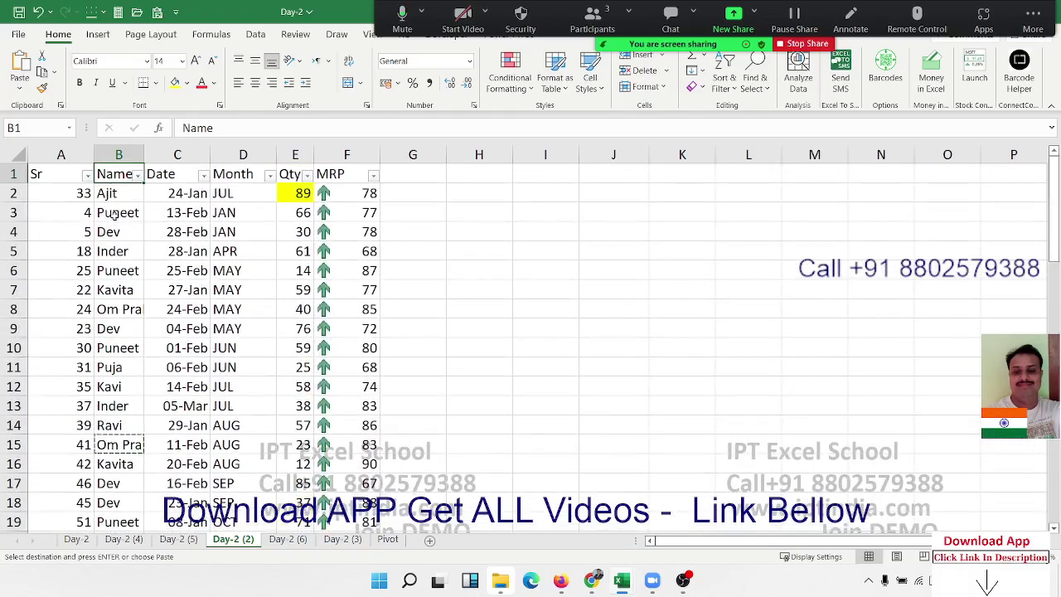
key(Escape)
click(138, 175)
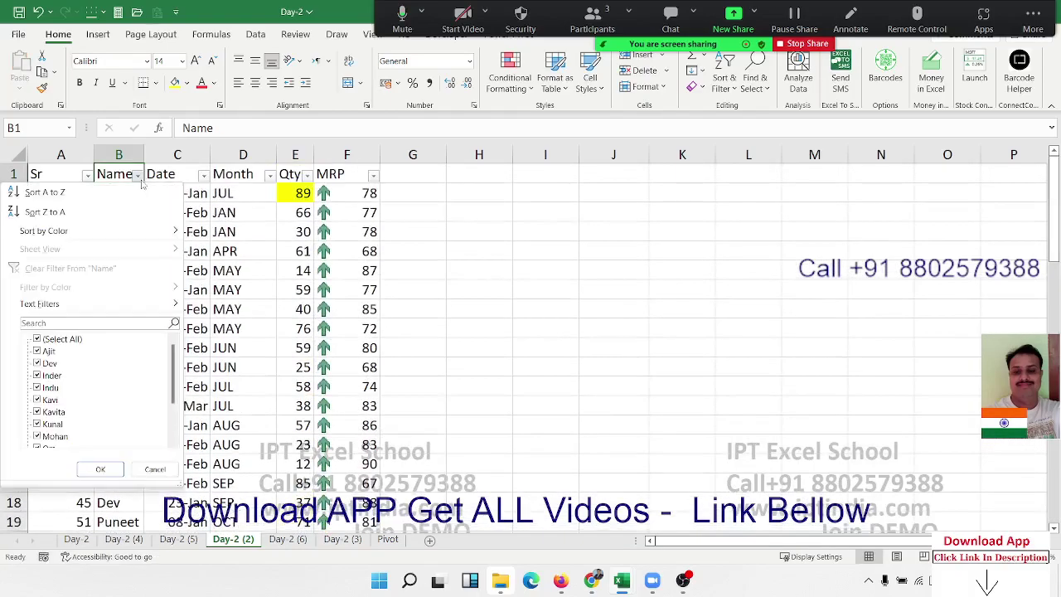
mouse_move(40, 304)
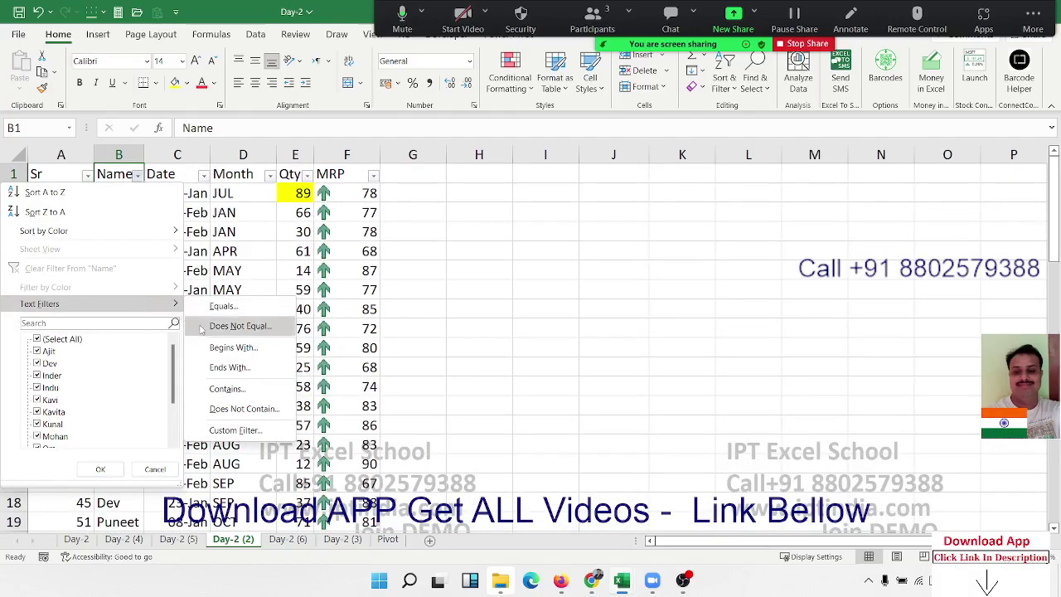
click(212, 345)
text(om)
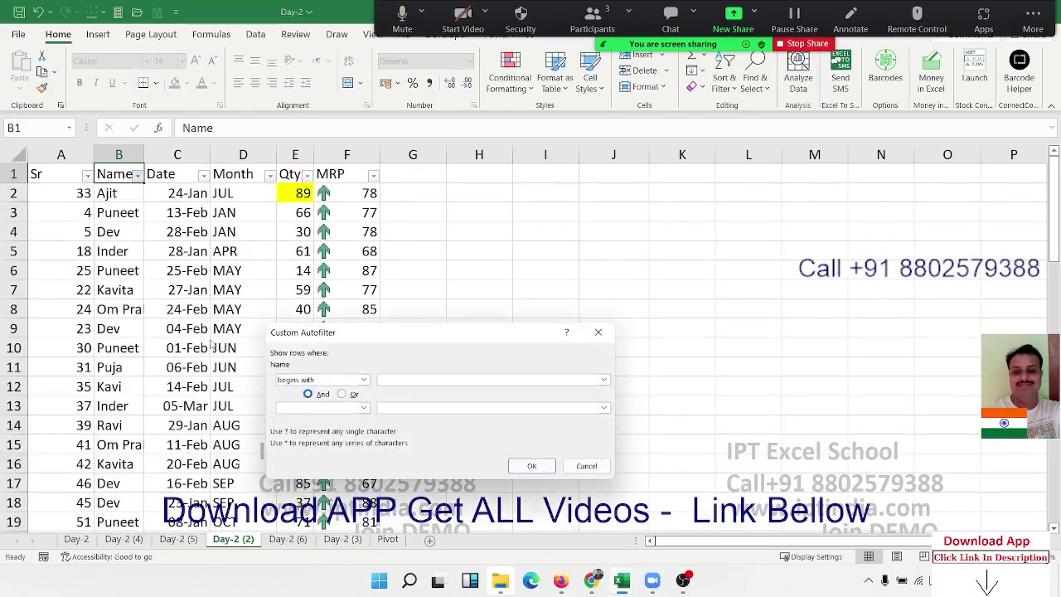
click(520, 469)
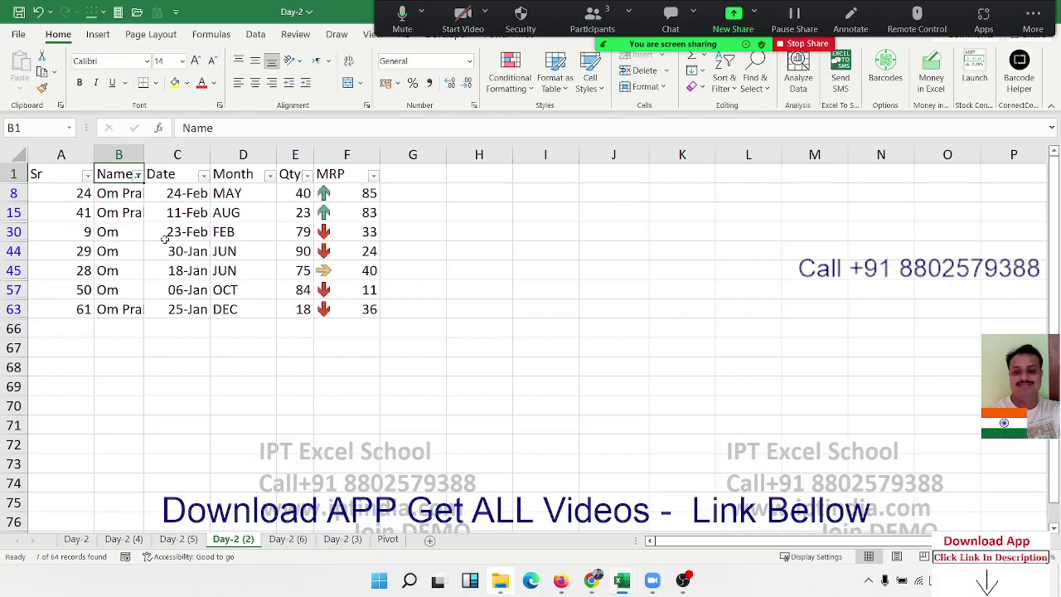
click(136, 175)
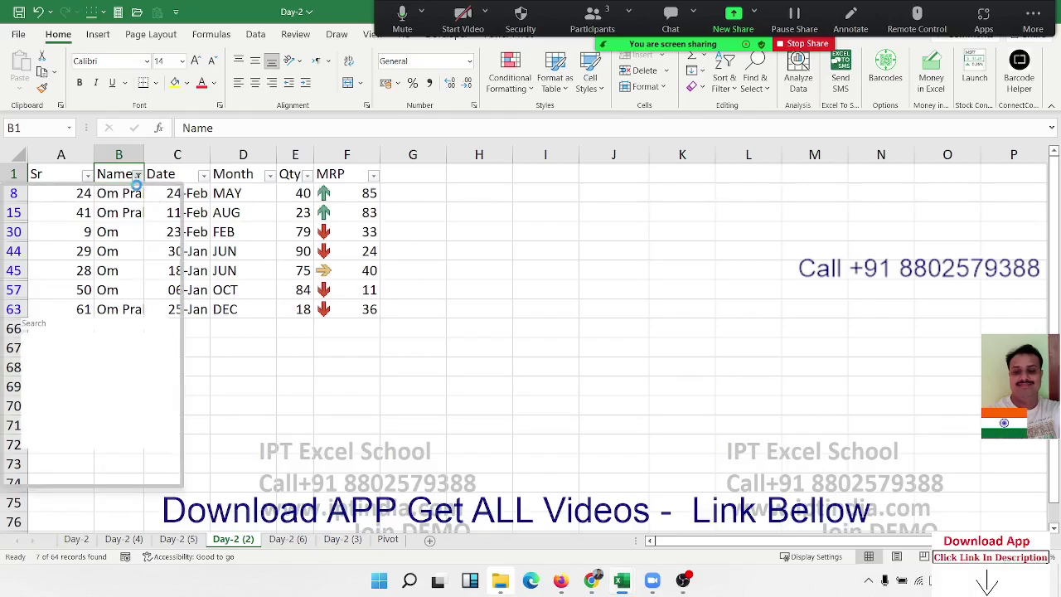
click(73, 269)
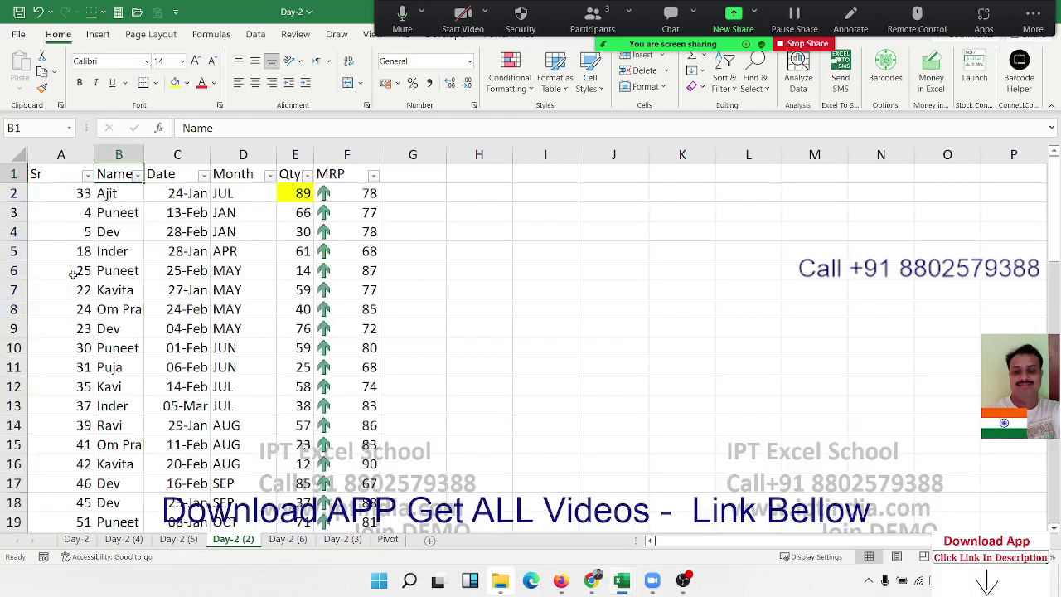
Apply the Tomorrow date filter to the Date column, leaving 0 of 64 records shown
click(173, 177)
click(203, 175)
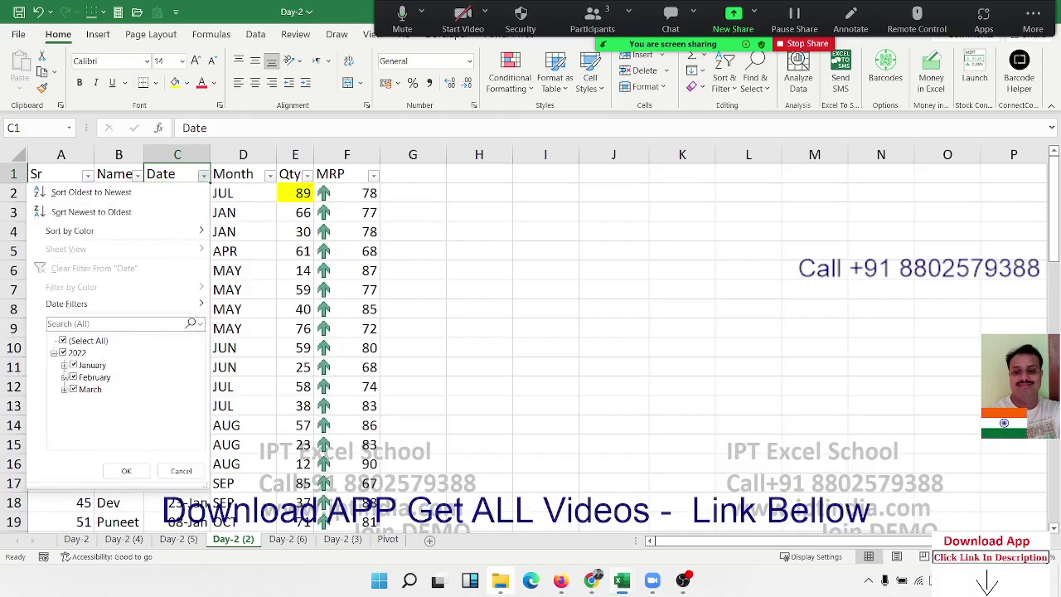
click(64, 365)
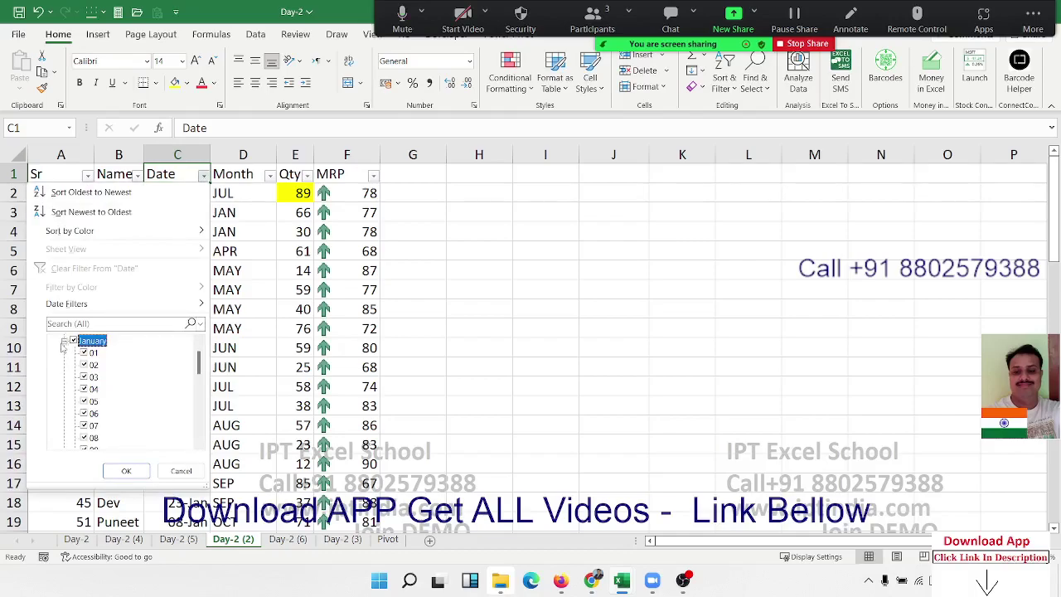
click(64, 342)
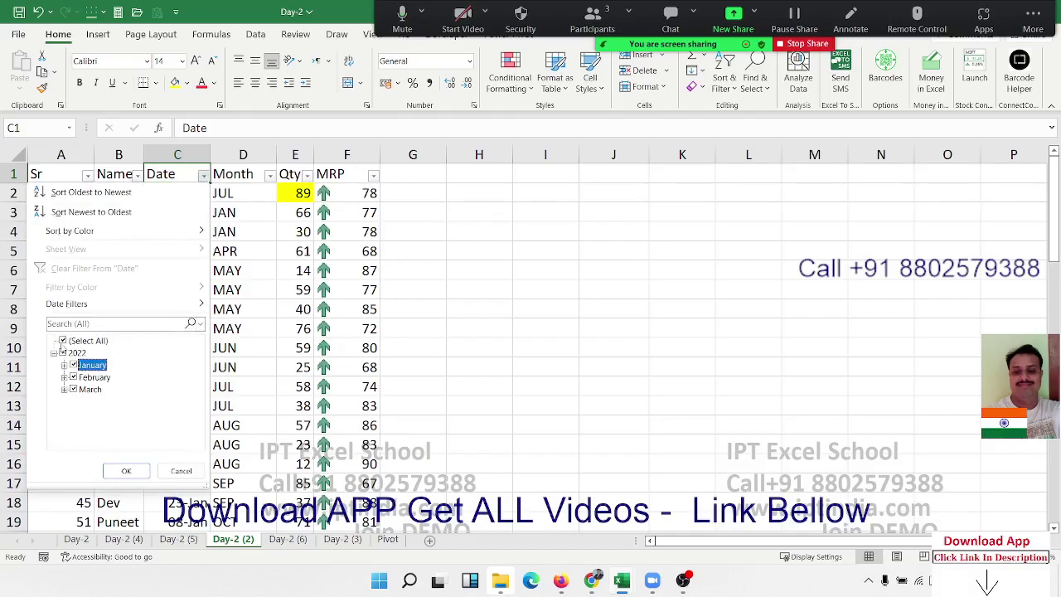
click(82, 304)
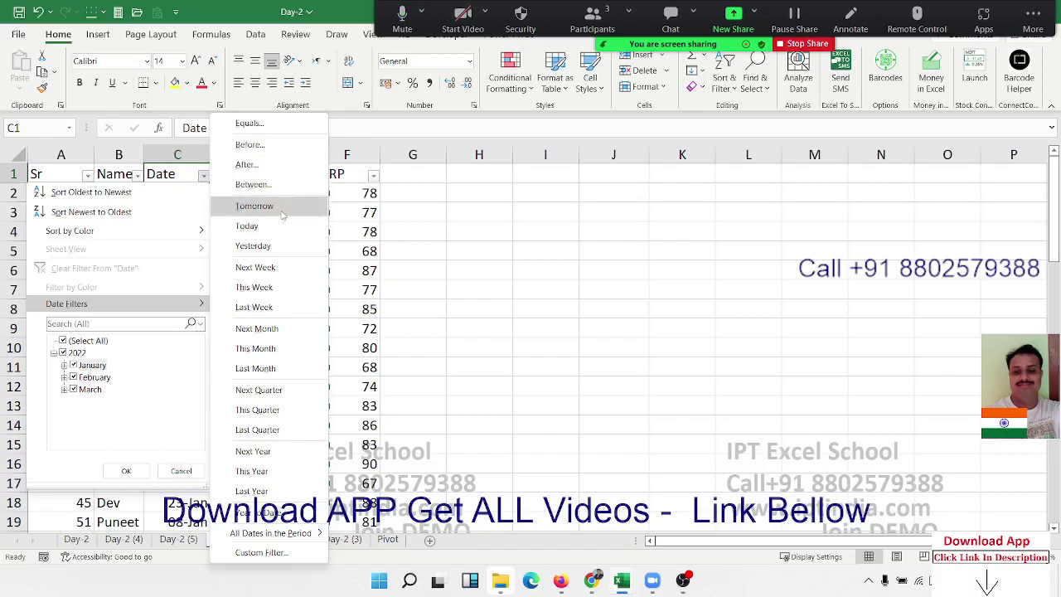
click(281, 215)
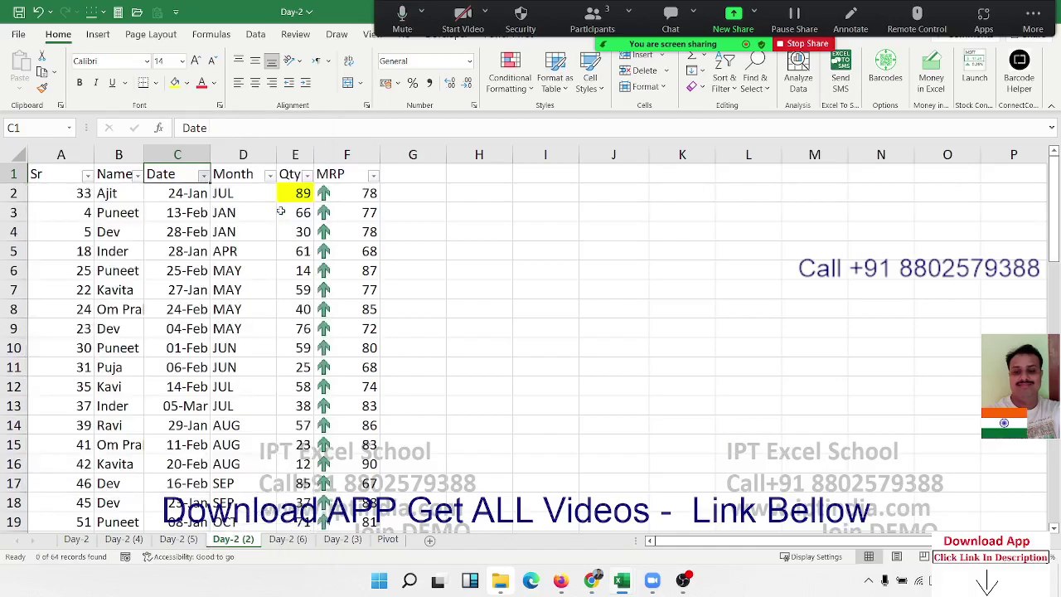
click(206, 176)
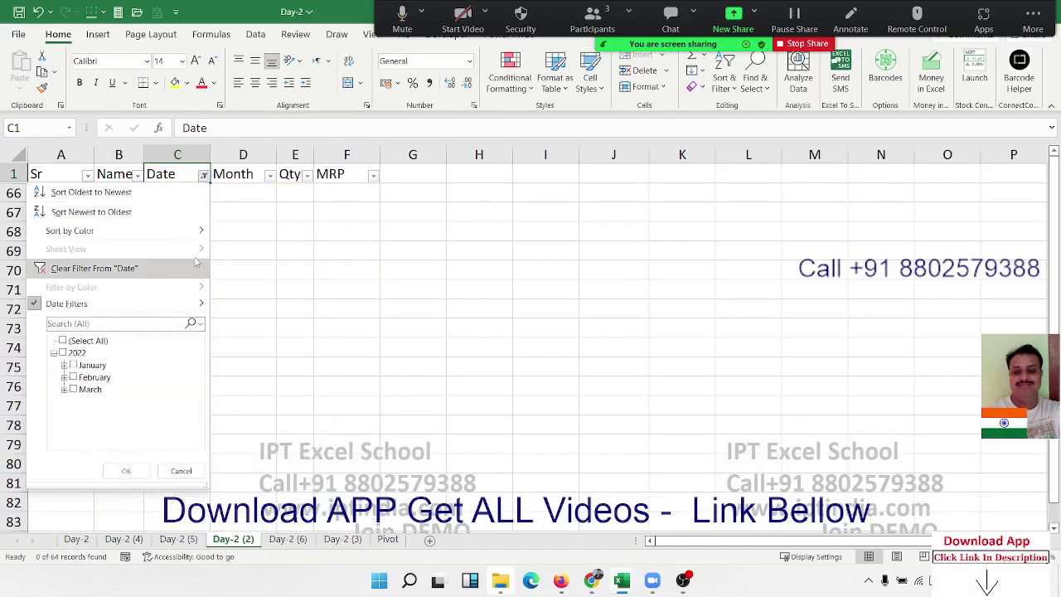
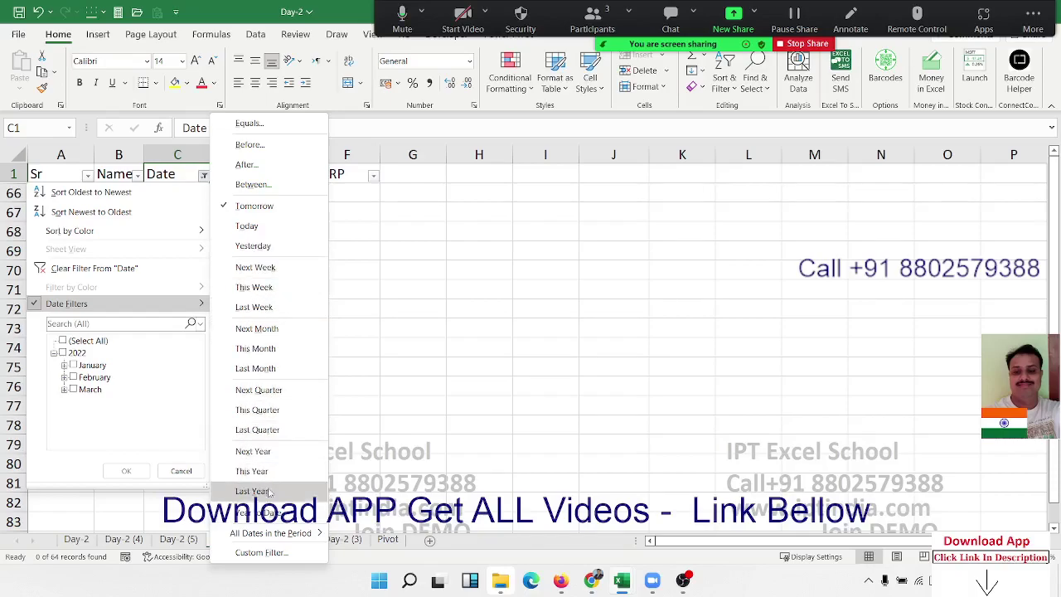
Clear the Date filter and turn off AutoFilter on the Day-2 (2) table
click(278, 512)
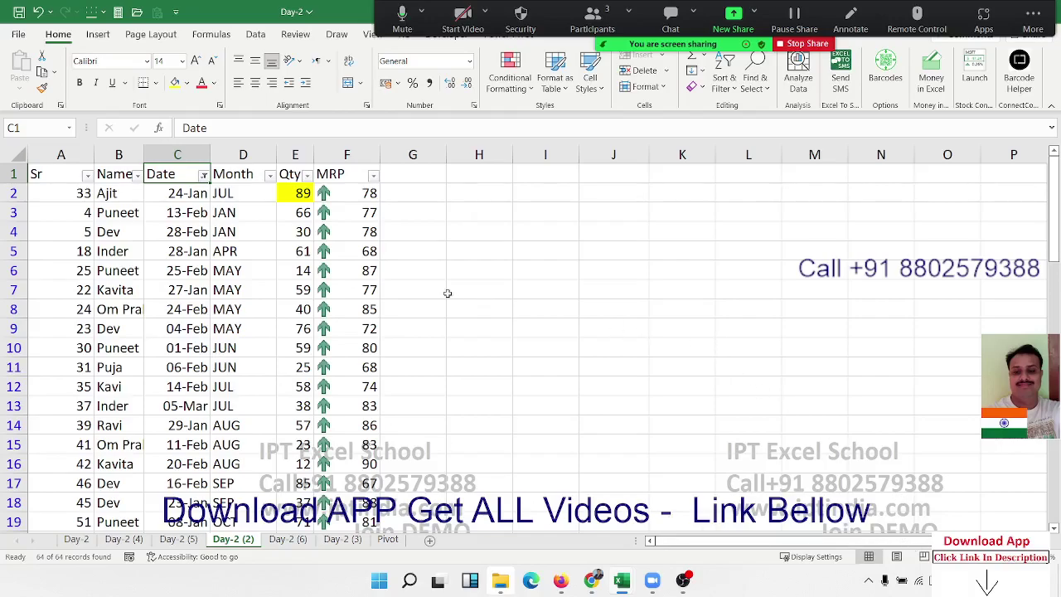
key(ctrl+shift+l)
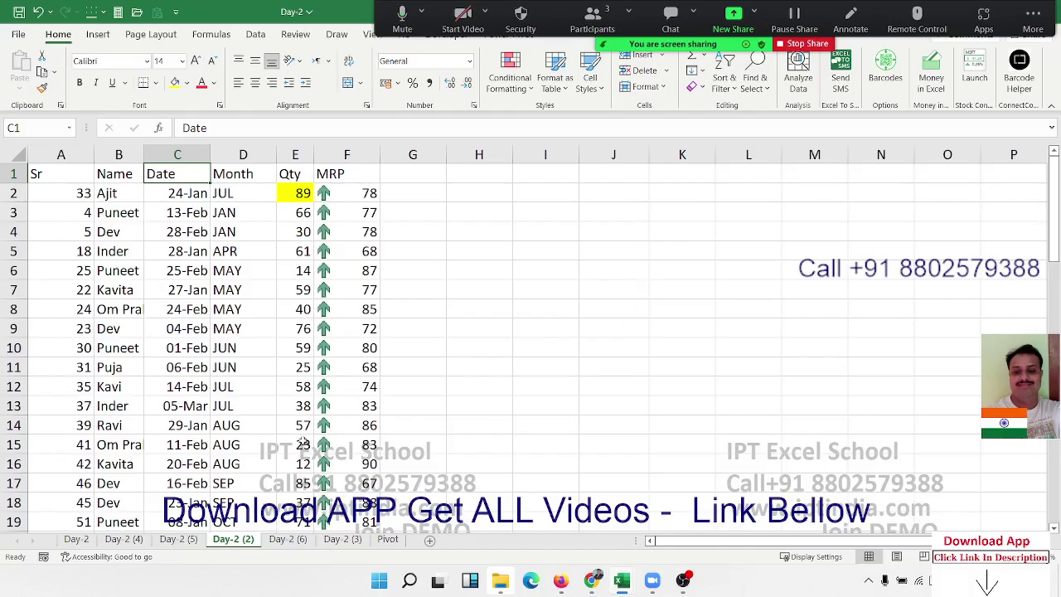
Enter 52, 25, 63, 36 and 85 into cells J3 to J7
click(611, 207)
text(52)
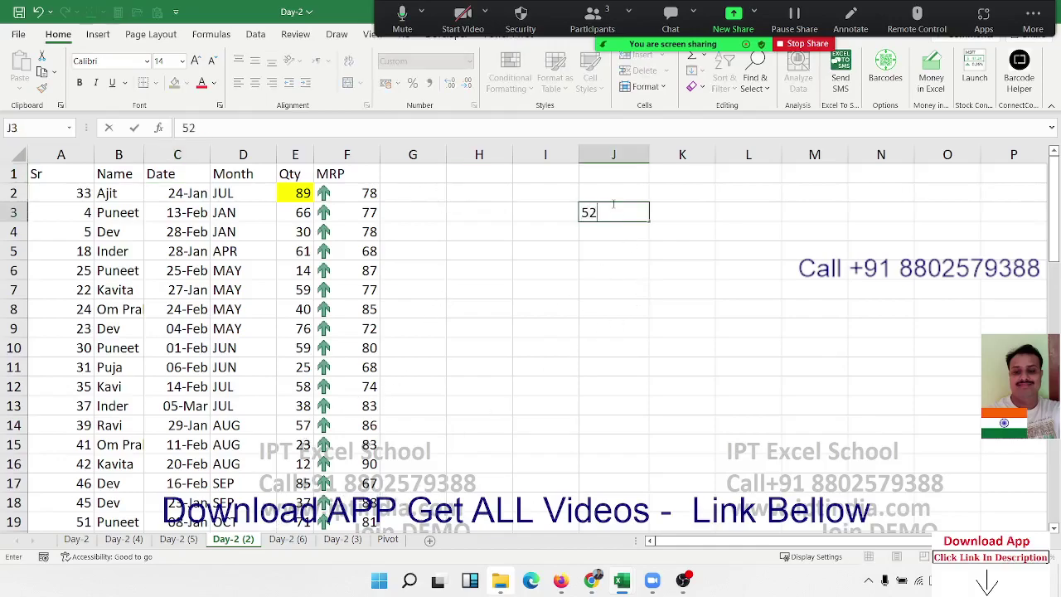
key(Return)
text(25)
key(Return)
text(63)
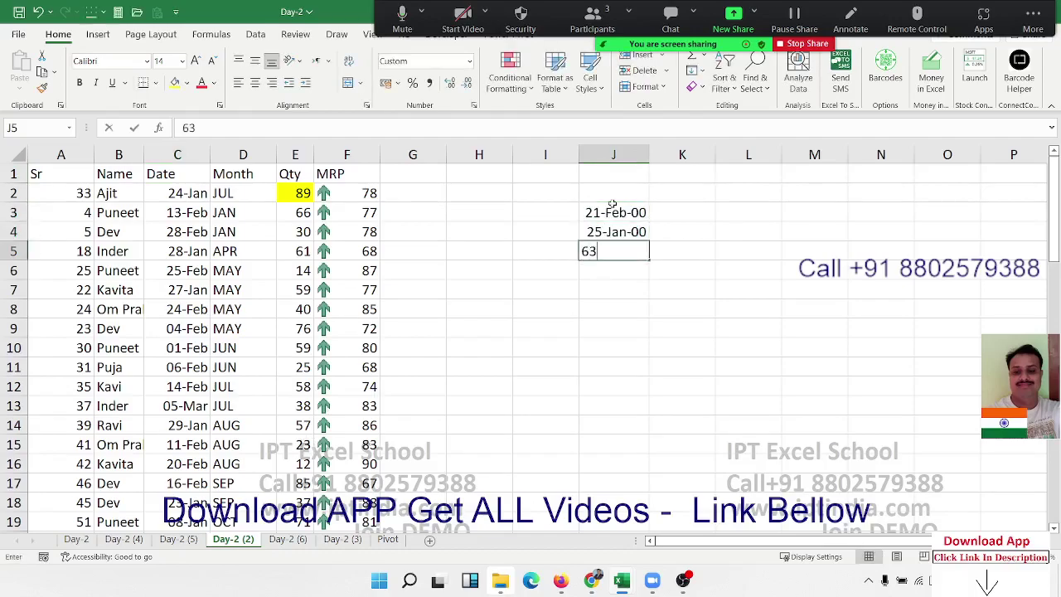
key(Return)
text(36)
key(Return)
text(85)
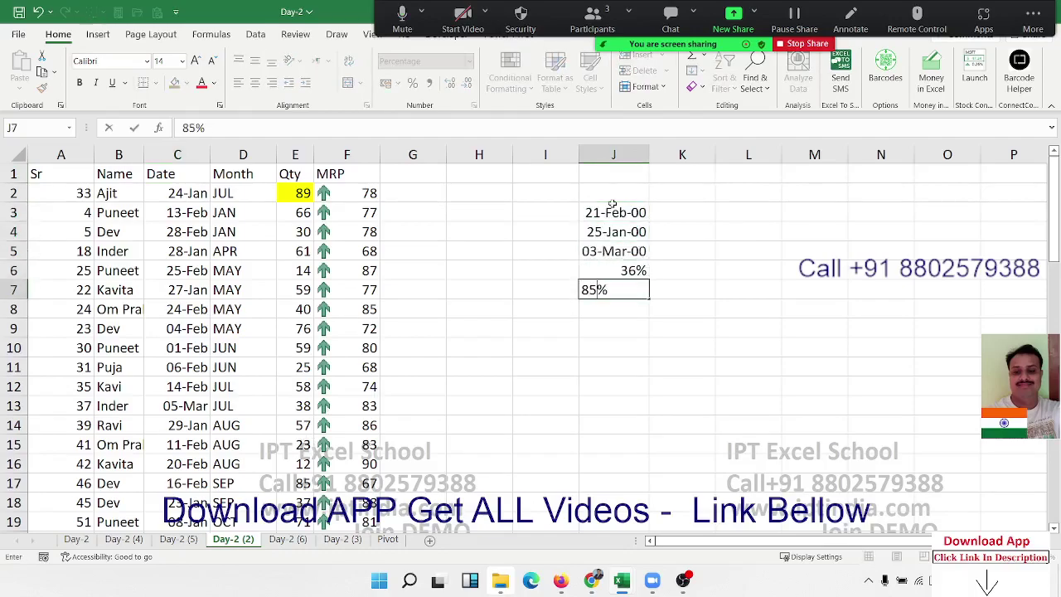
key(Return)
Apply General number format to J3:J7, then select rows 4 to 6
key(Up)
key(ctrl+shift+Up)
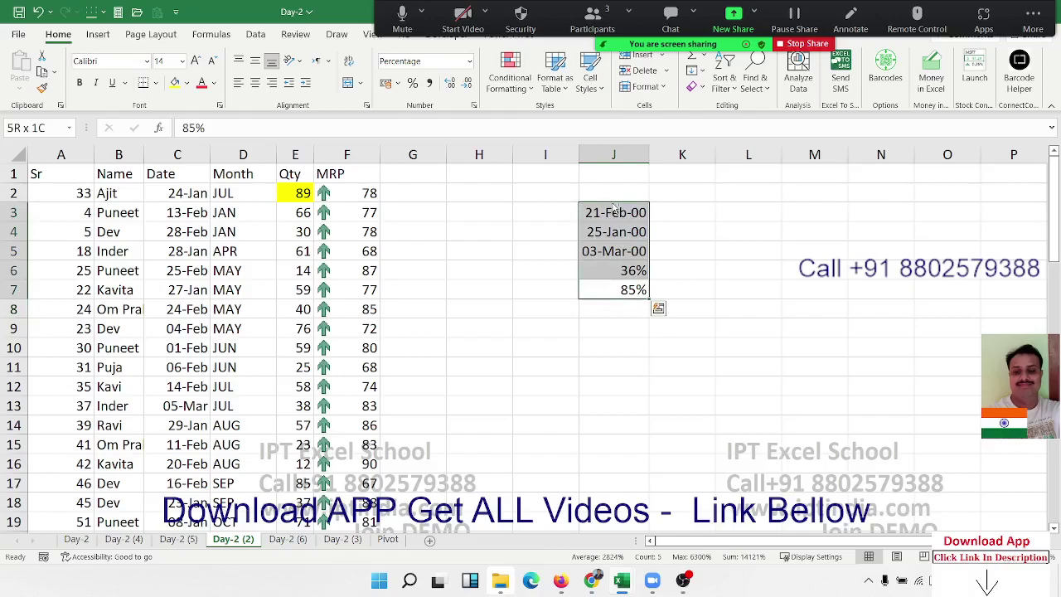
key(ctrl+Tab)
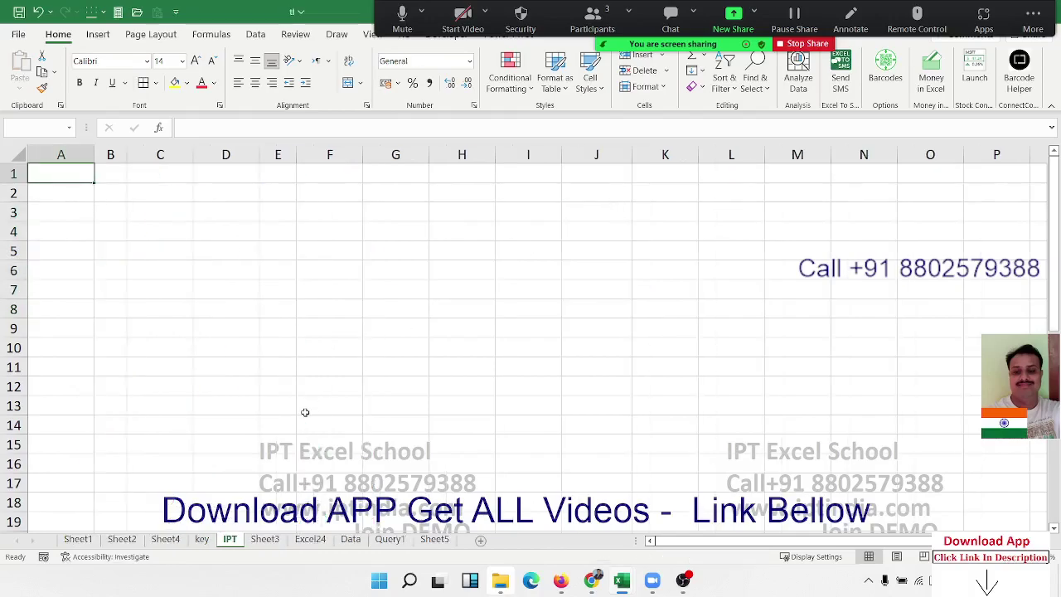
key(ctrl+Tab)
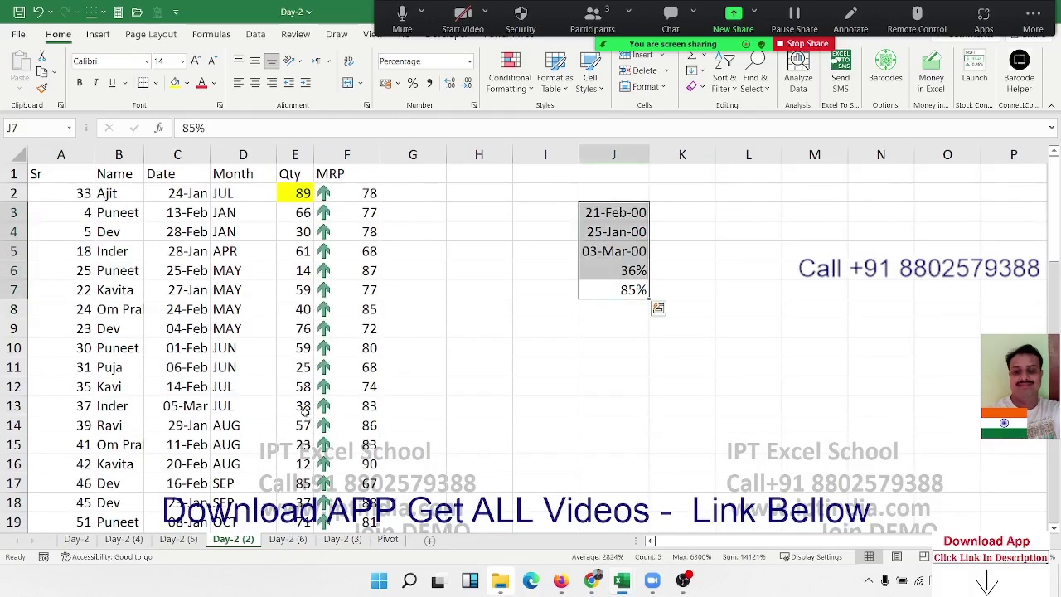
key(ctrl+shift+asciitilde)
click(620, 270)
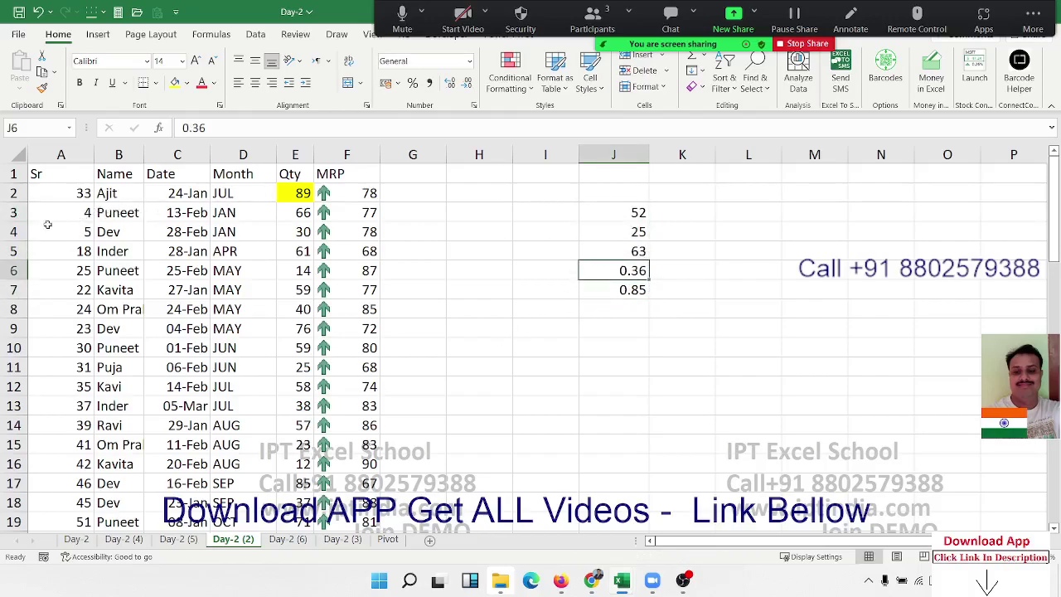
drag(13, 231, 14, 273)
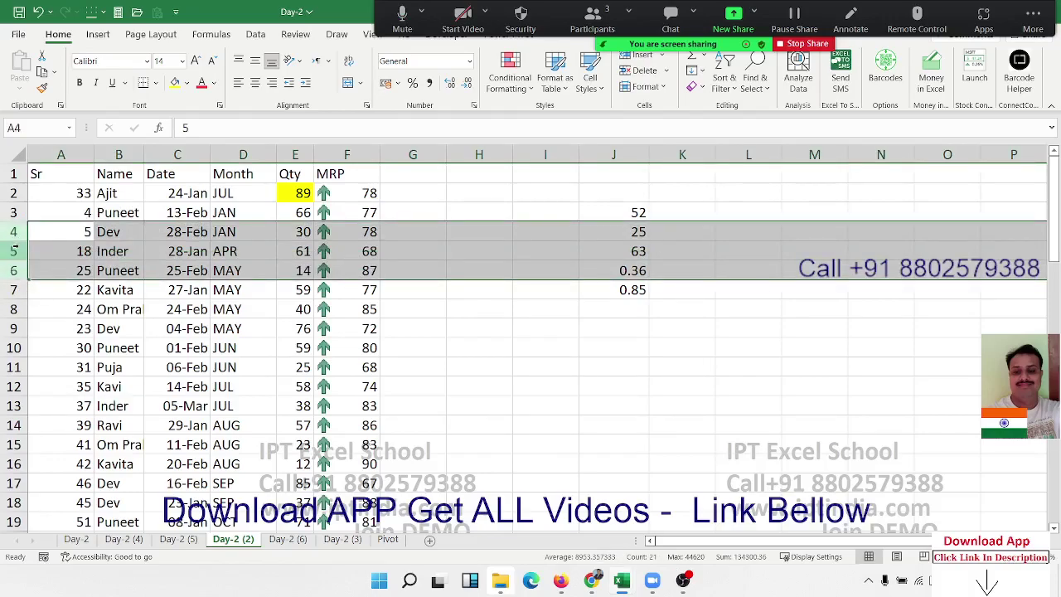
Hide rows 4–6 and test copying J3:J7 to J12, undoing the paste that included hidden values
right_click(14, 249)
click(85, 483)
click(673, 295)
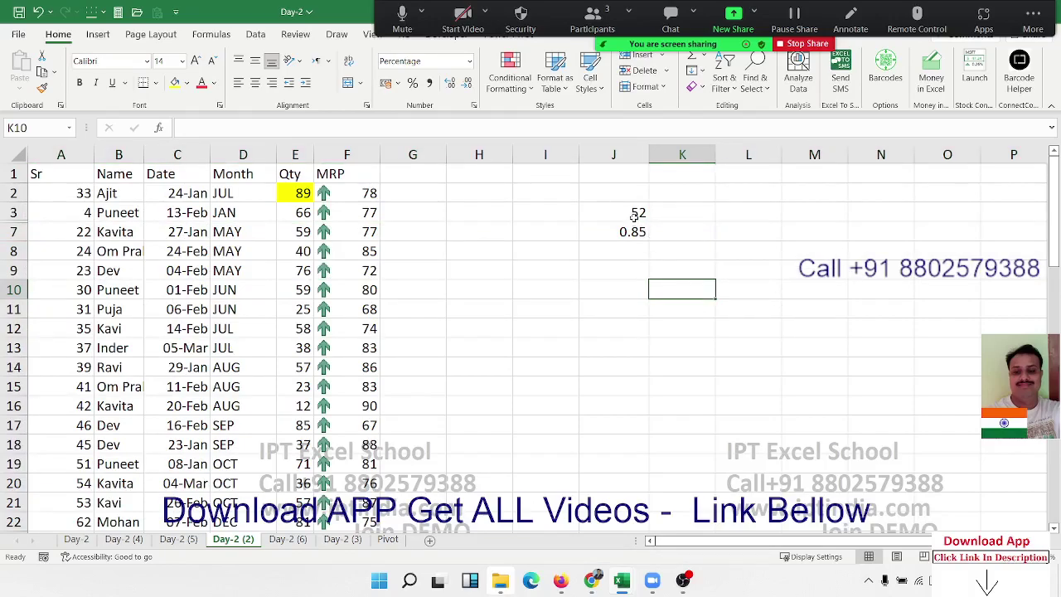
drag(634, 215, 632, 233)
key(ctrl+c)
click(608, 330)
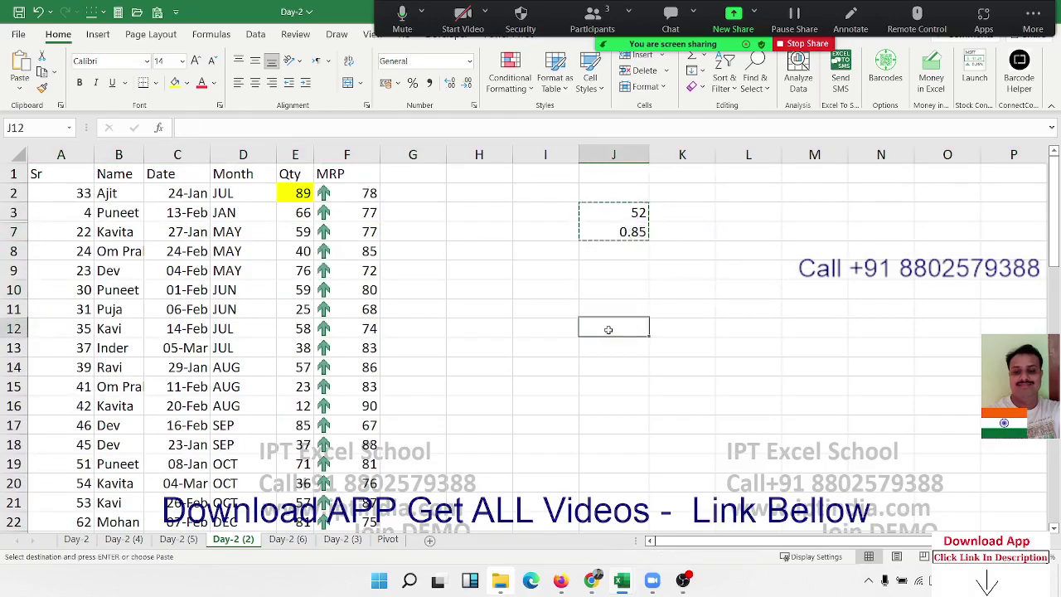
key(ctrl+v)
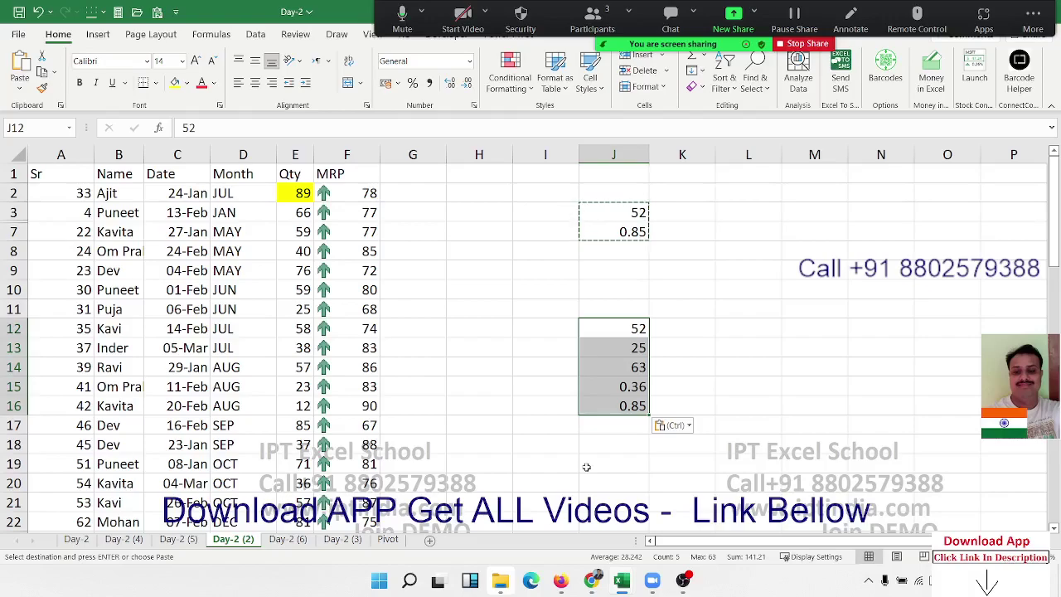
key(ctrl+z)
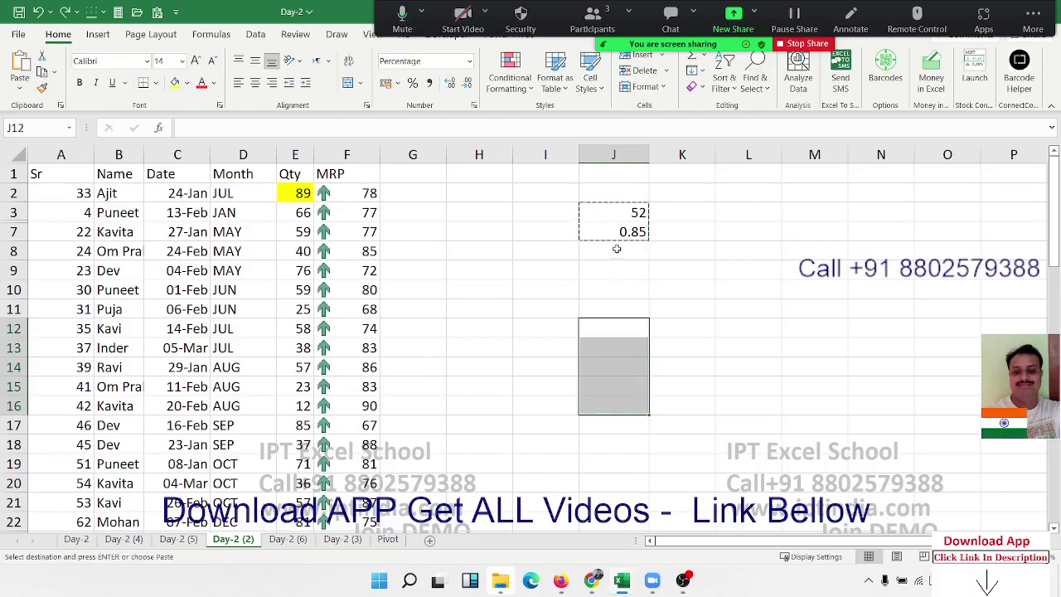
drag(610, 212, 611, 232)
key(ctrl+v)
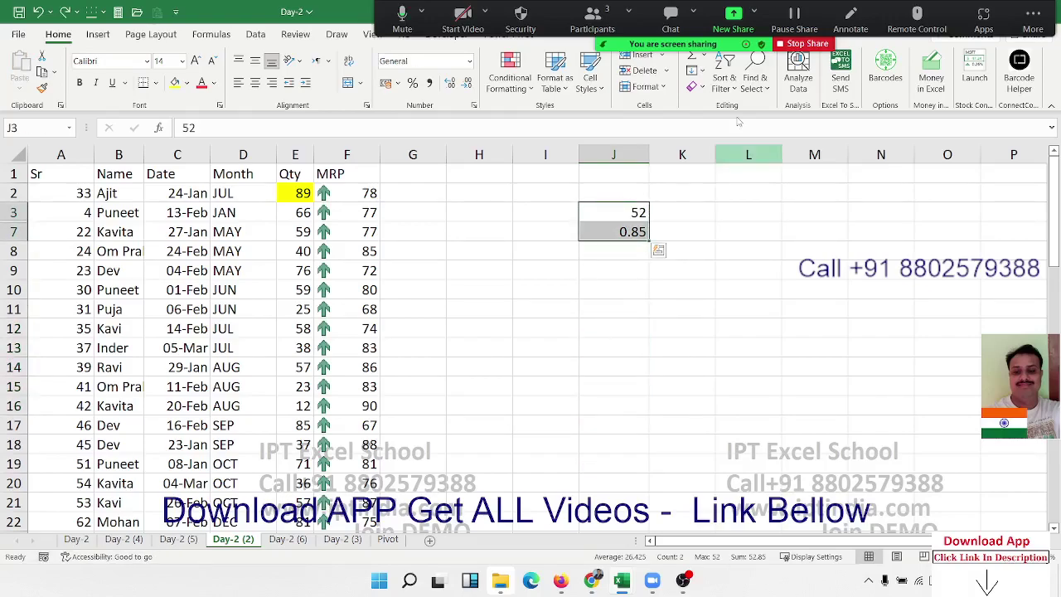
Select only the visible cells of J3:J7 and paste 52 and 0.85 into J9
click(754, 83)
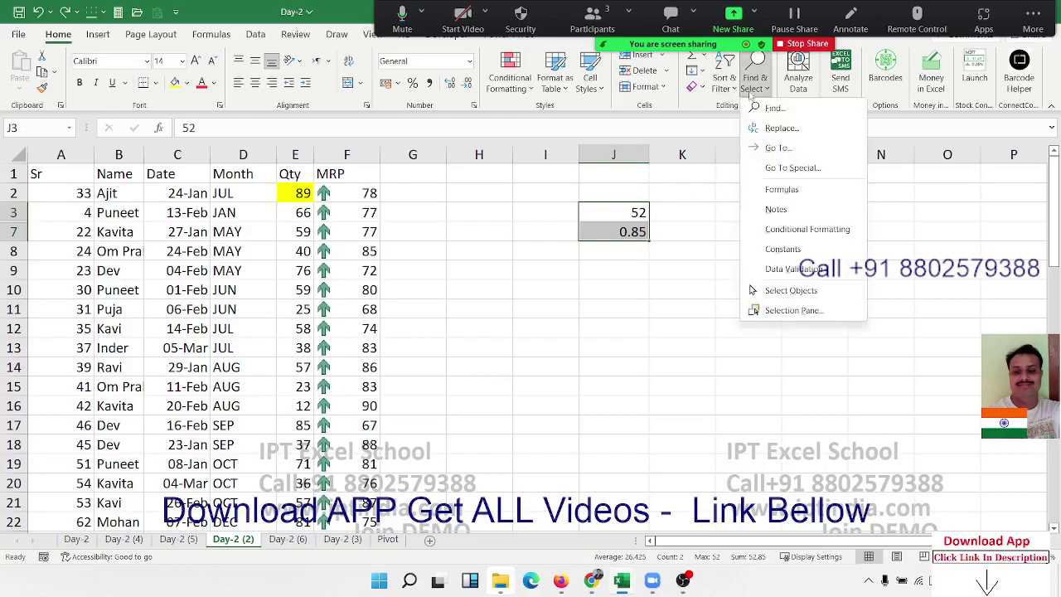
click(793, 168)
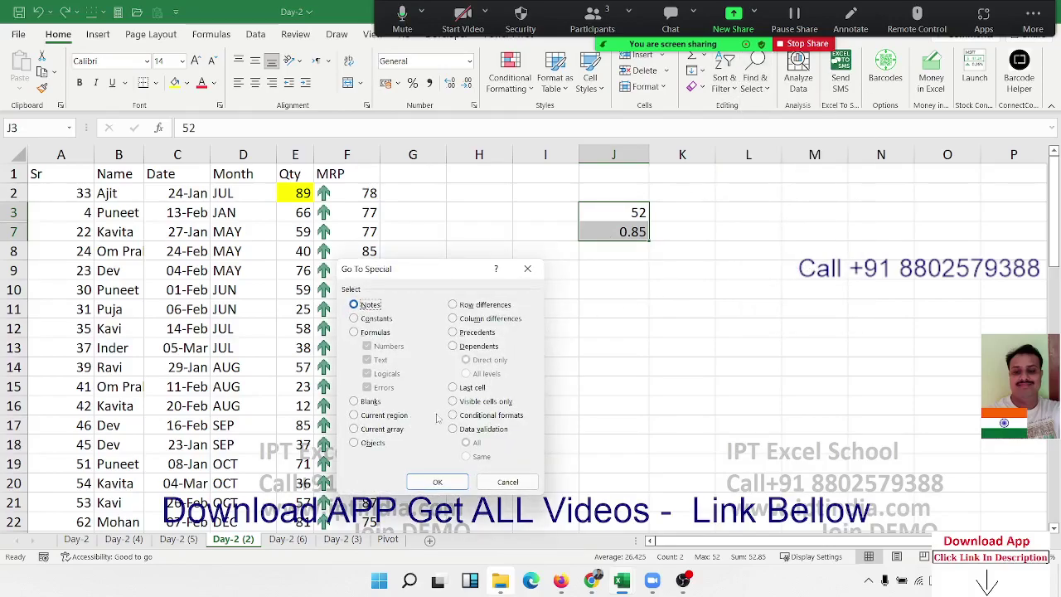
click(460, 401)
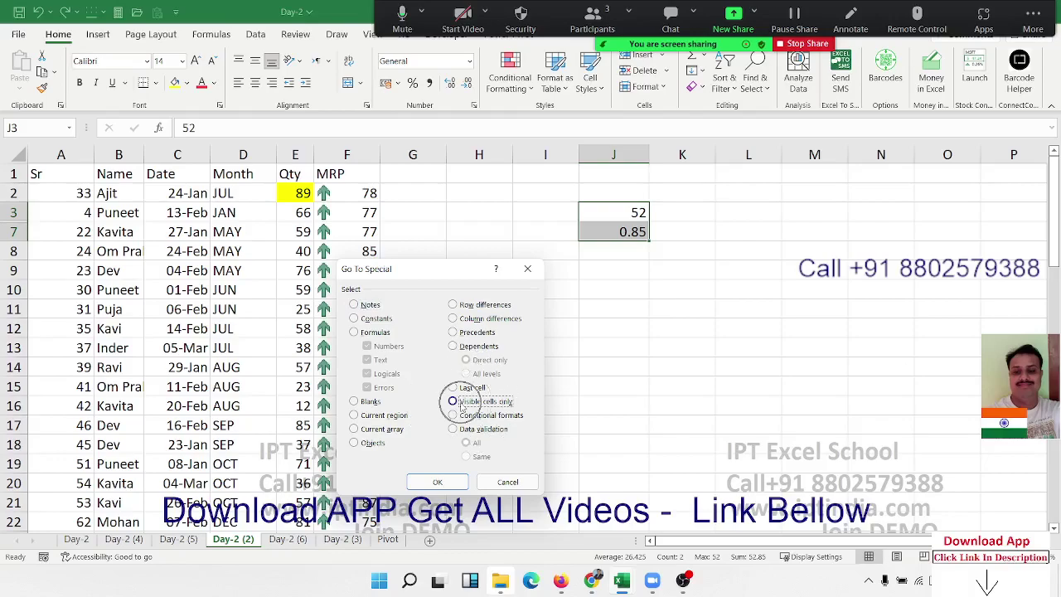
click(461, 402)
click(438, 482)
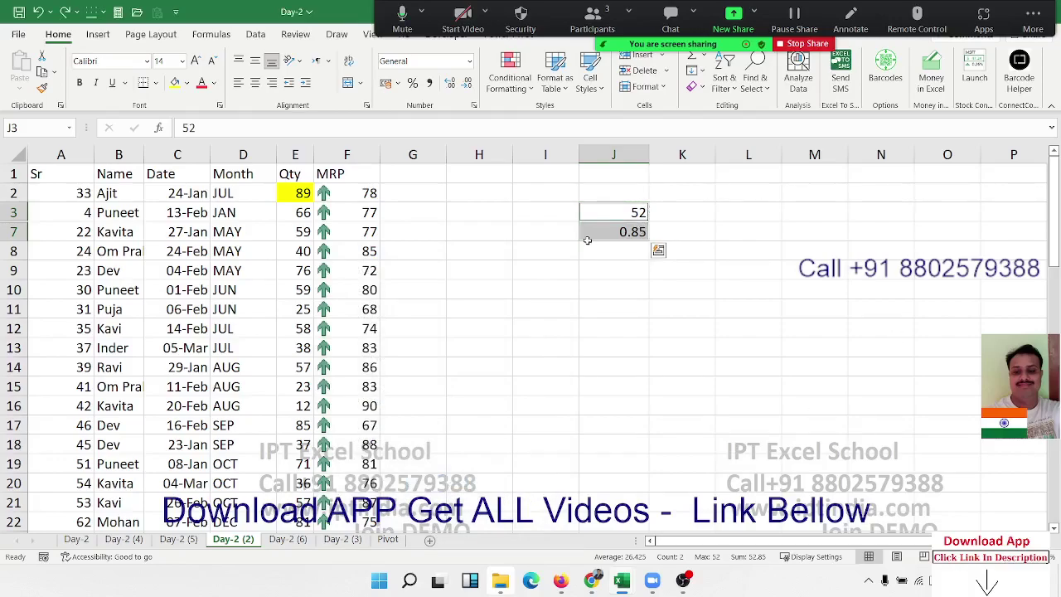
key(ctrl+c)
click(592, 274)
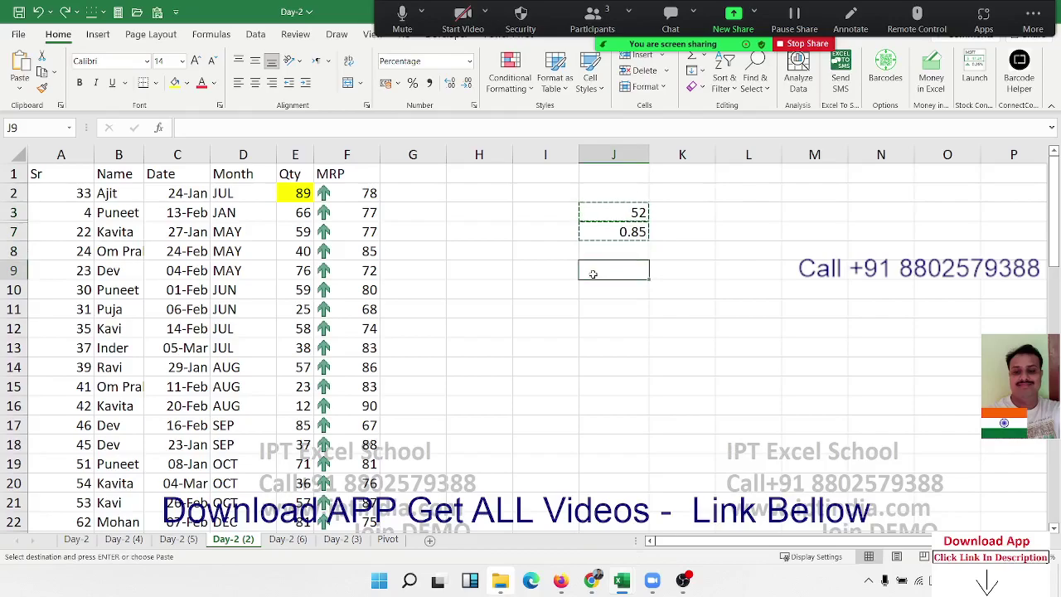
key(ctrl+v)
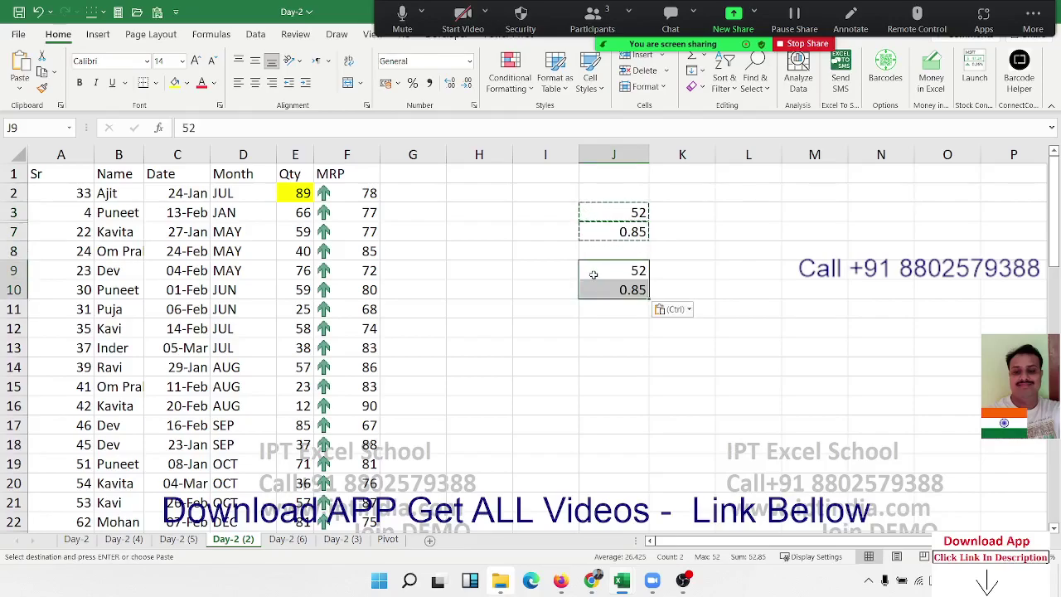
key(Escape)
Unhide rows 4 to 6 in the J3:J9 area
click(594, 214)
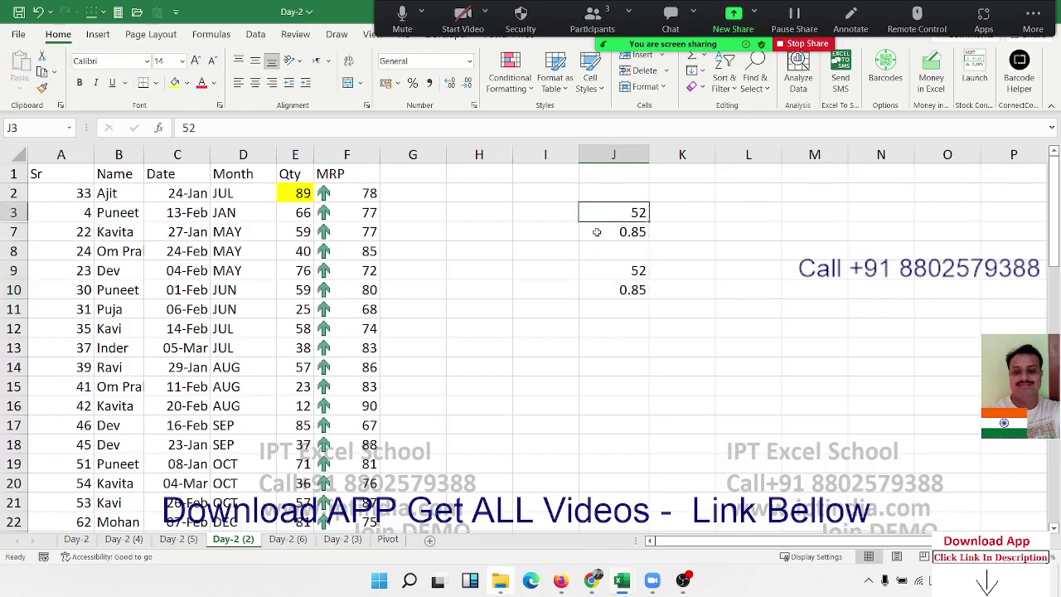
drag(596, 232, 591, 271)
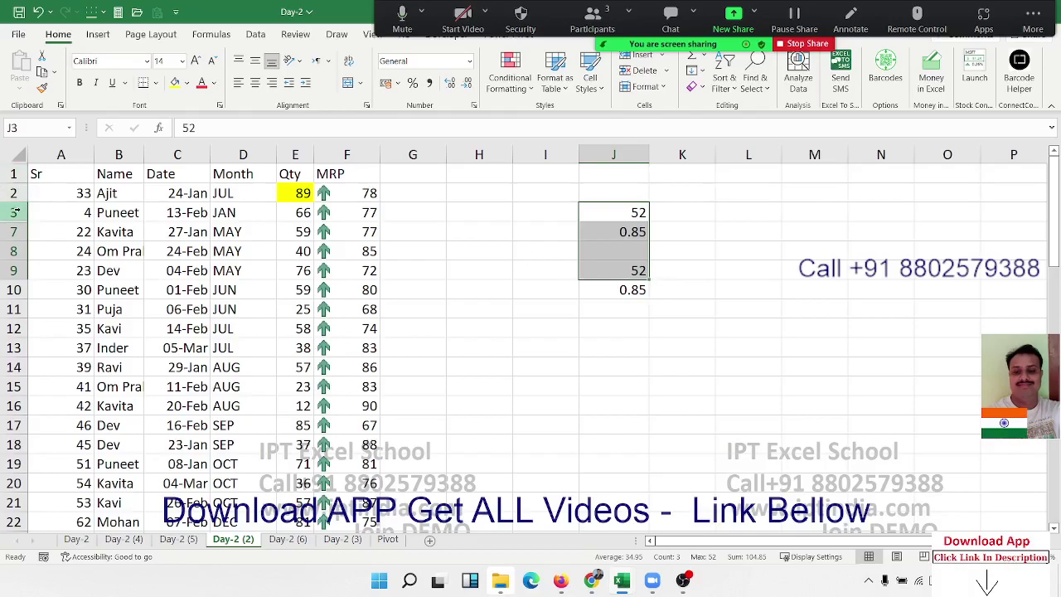
drag(15, 212, 13, 251)
right_click(13, 251)
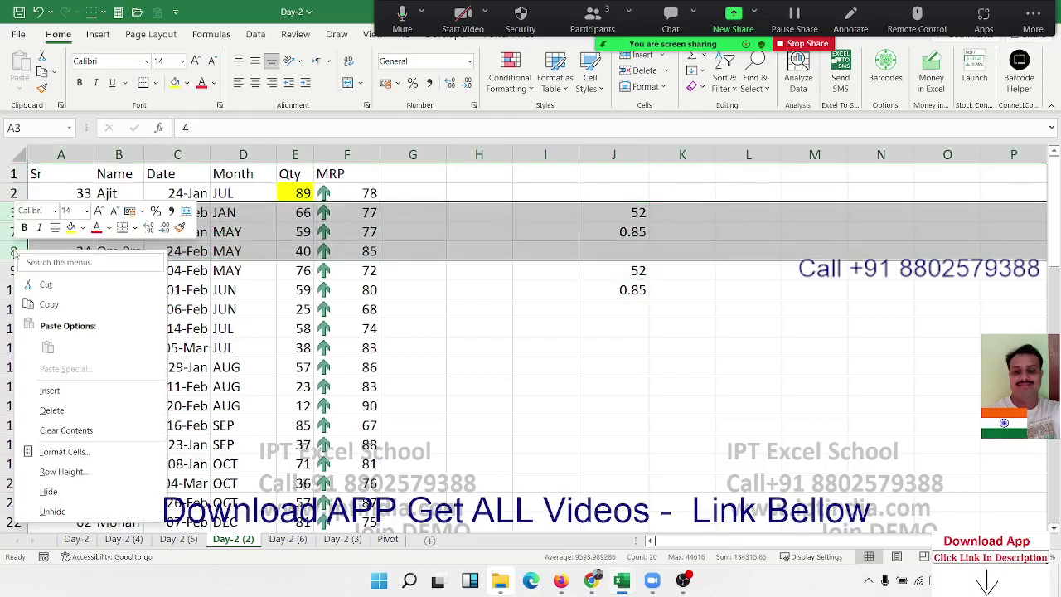
click(43, 510)
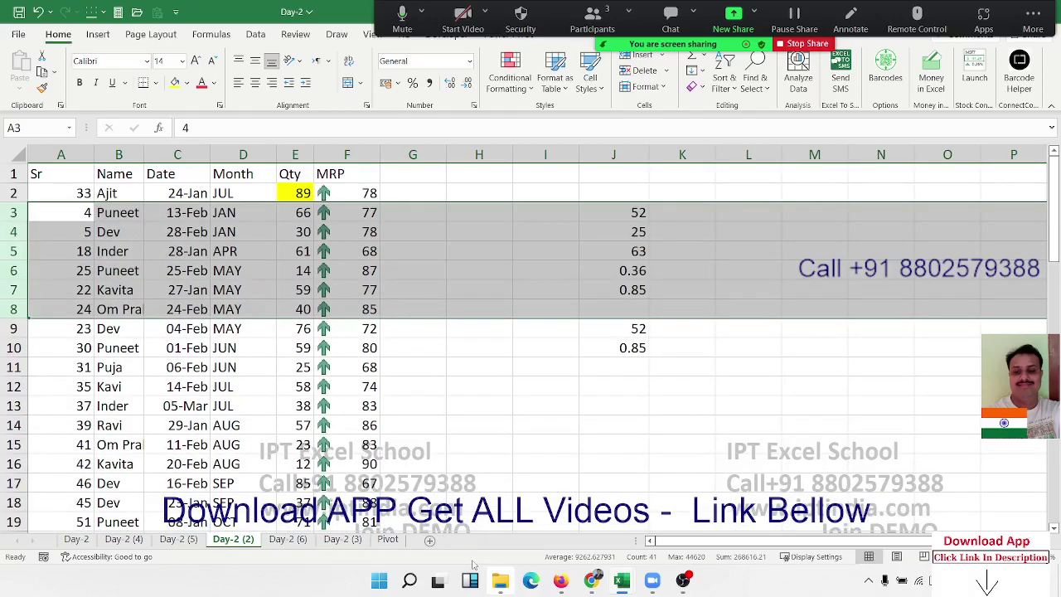
Copy the Day-2 (3) sheet as Day-2 (7) and clear it completely blank
click(382, 543)
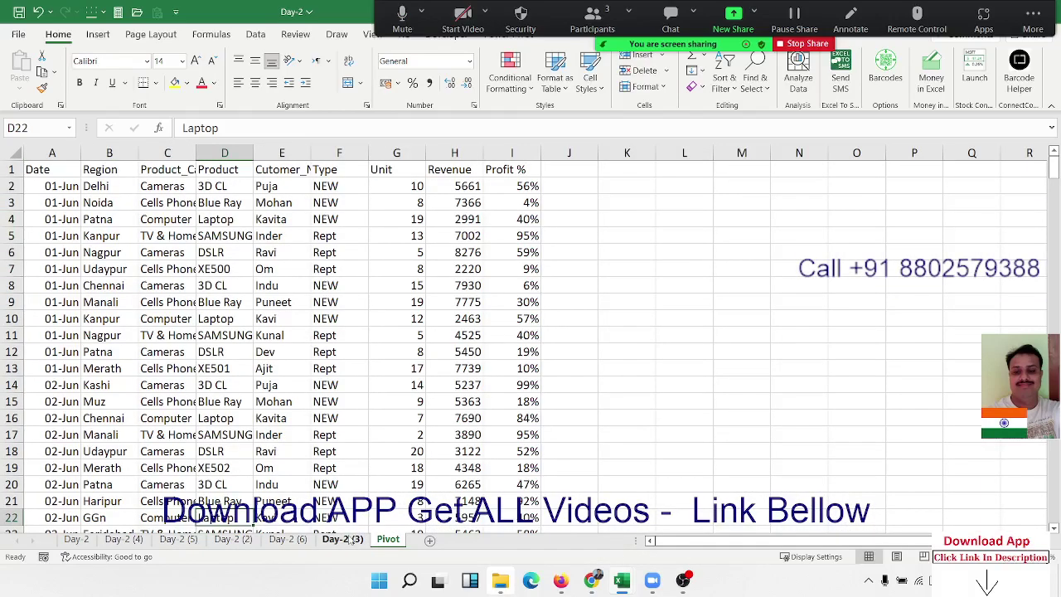
click(353, 540)
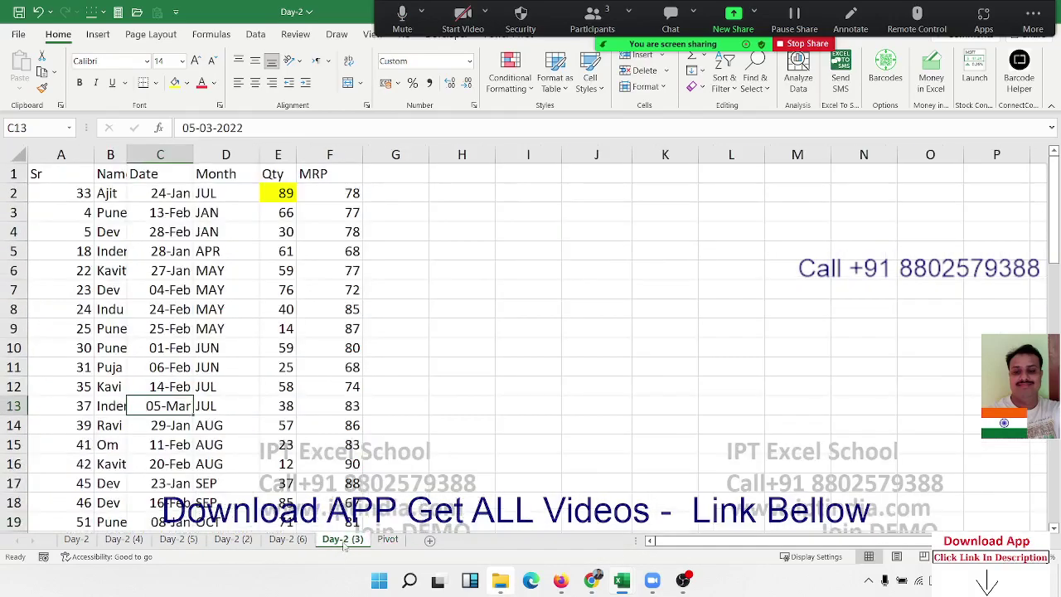
drag(432, 523, 410, 535)
click(388, 540)
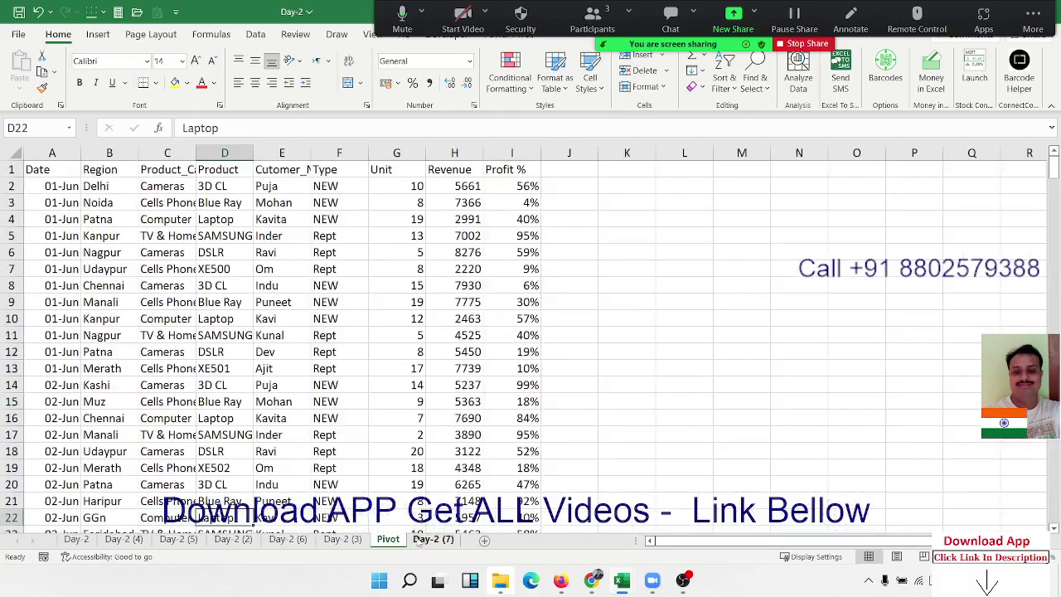
click(424, 540)
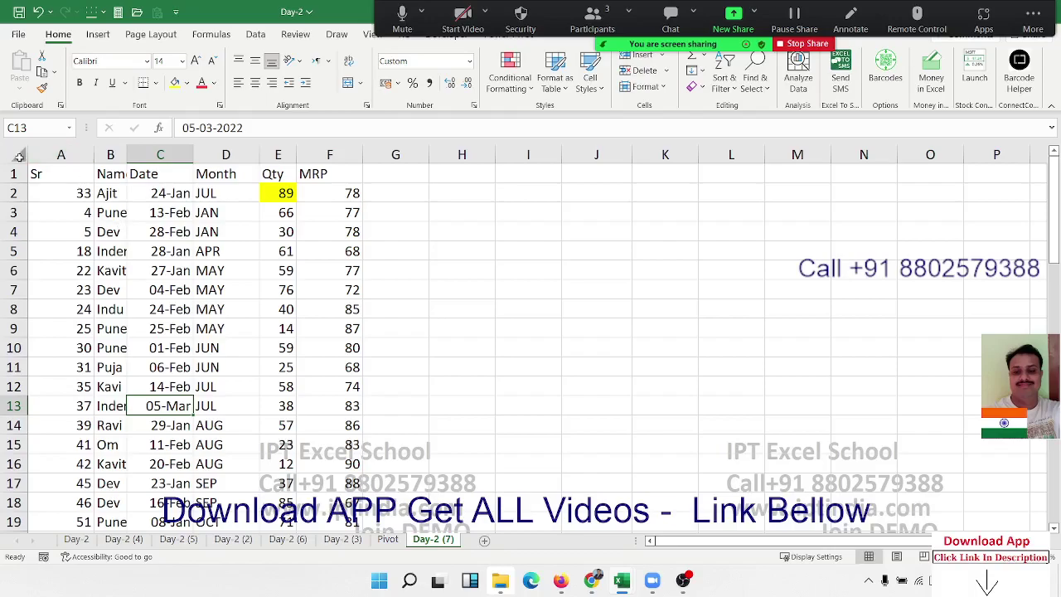
click(18, 156)
key(Delete)
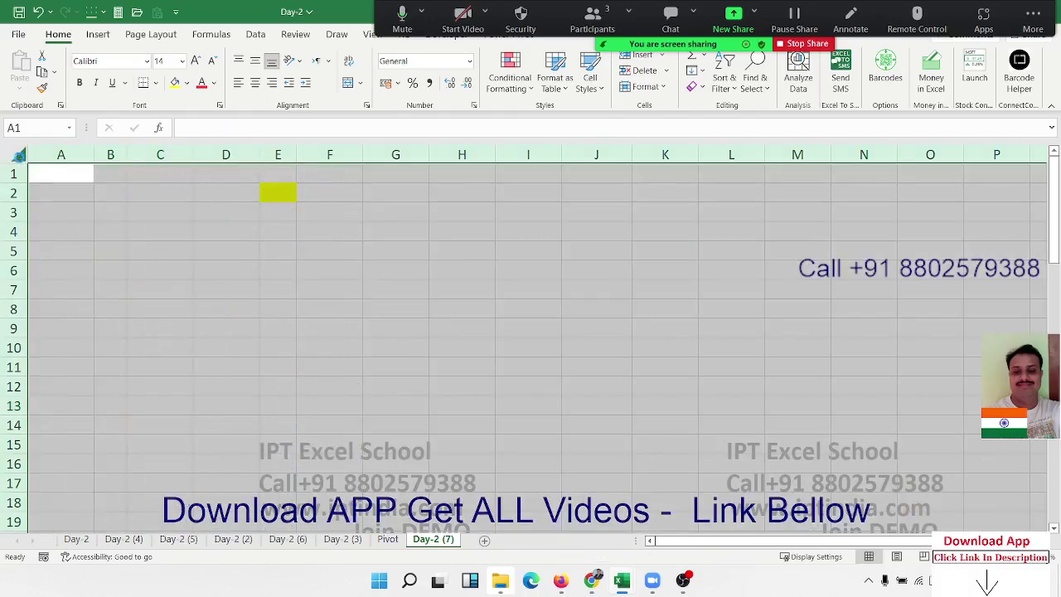
key(ctrl+minus)
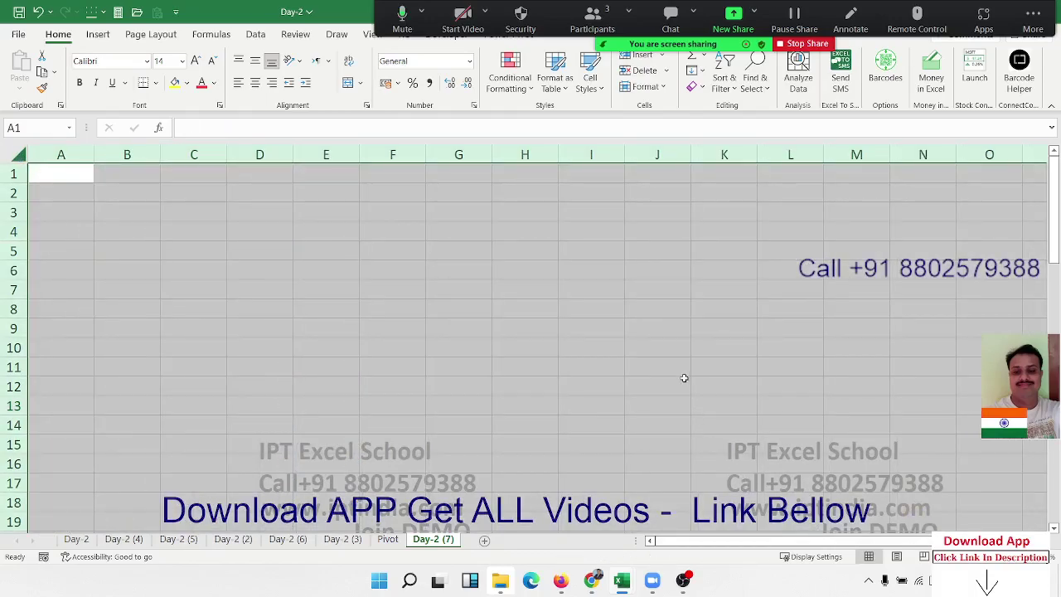
drag(684, 380, 684, 367)
click(384, 538)
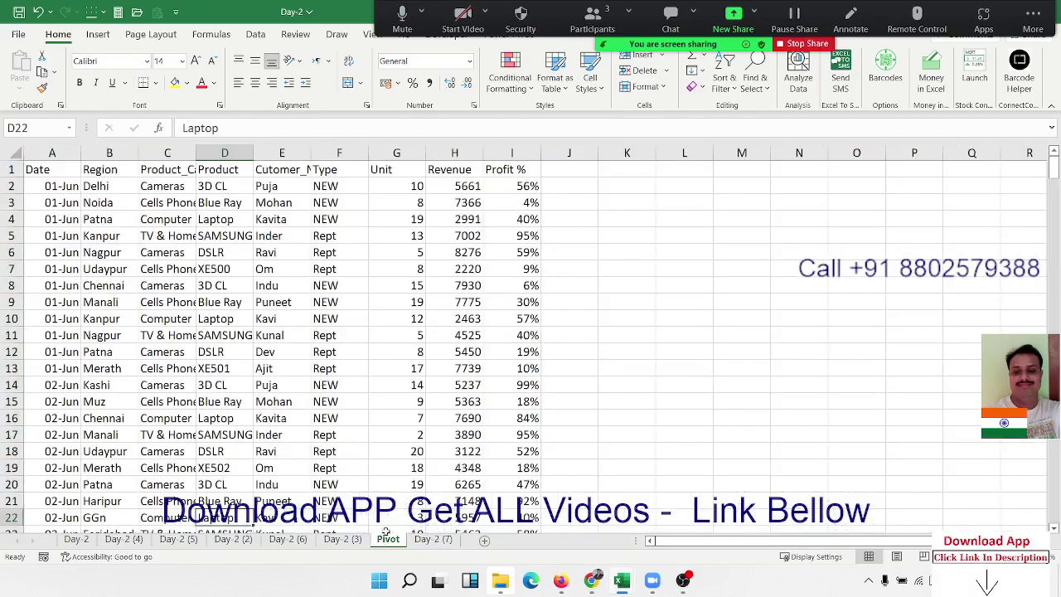
Select the Pivot sales table from header row A1:I1 down to row 361
click(136, 200)
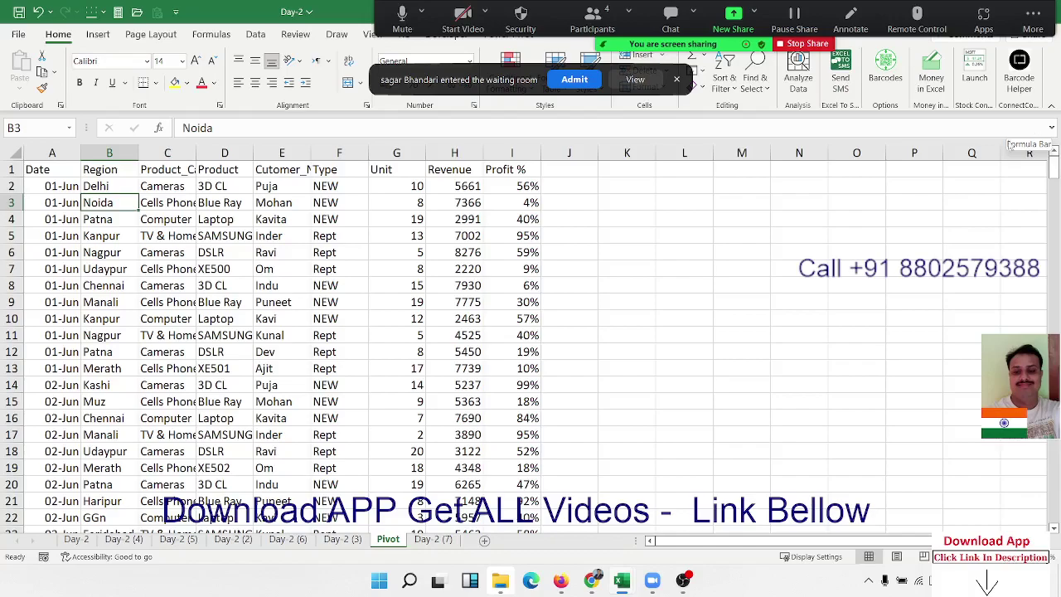
click(678, 78)
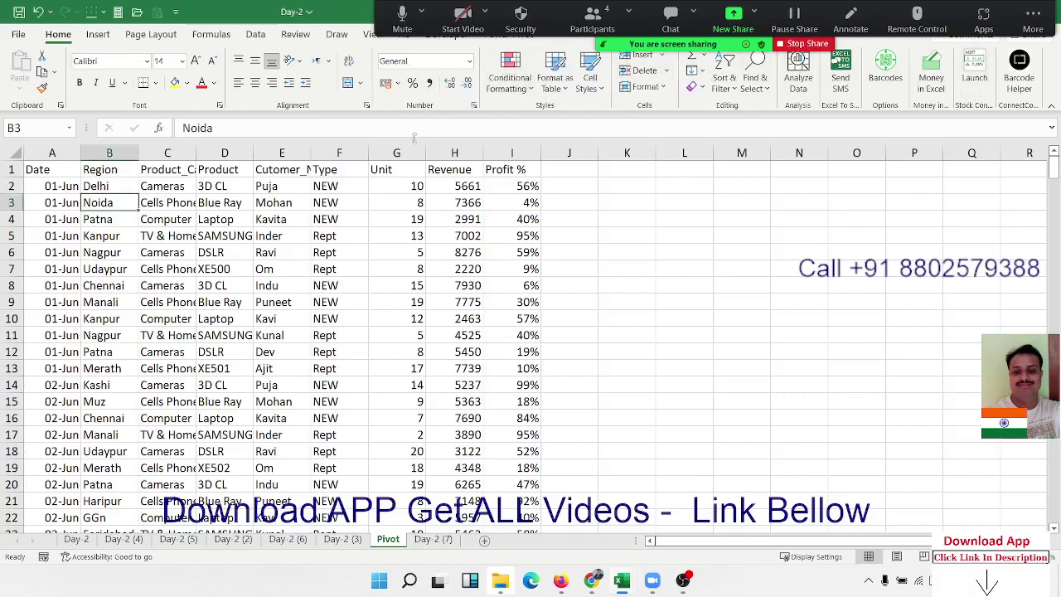
click(432, 189)
key(ctrl+Down)
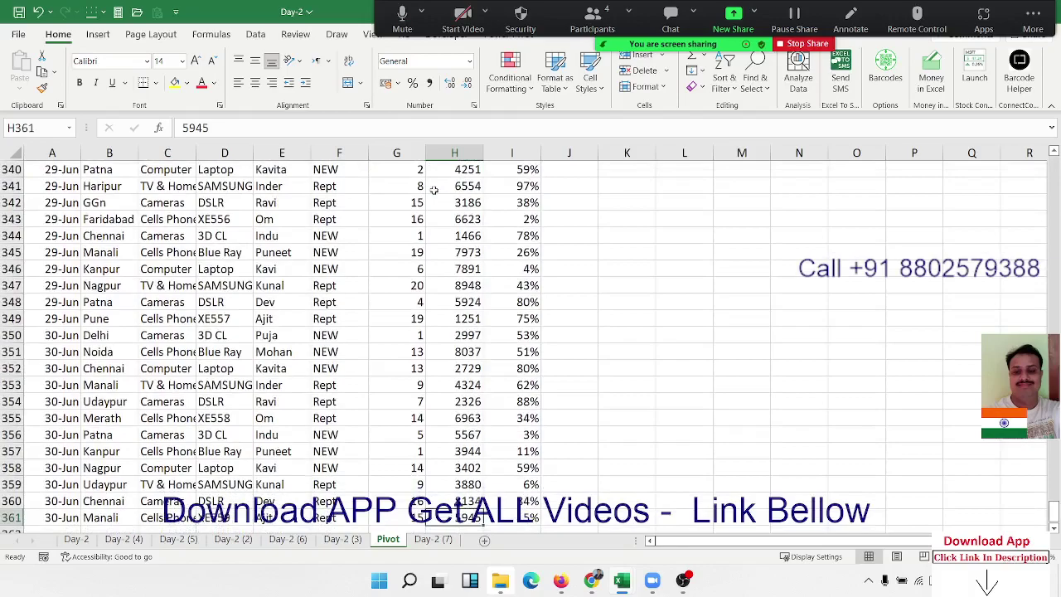
key(ctrl+Up)
key(ctrl+Left)
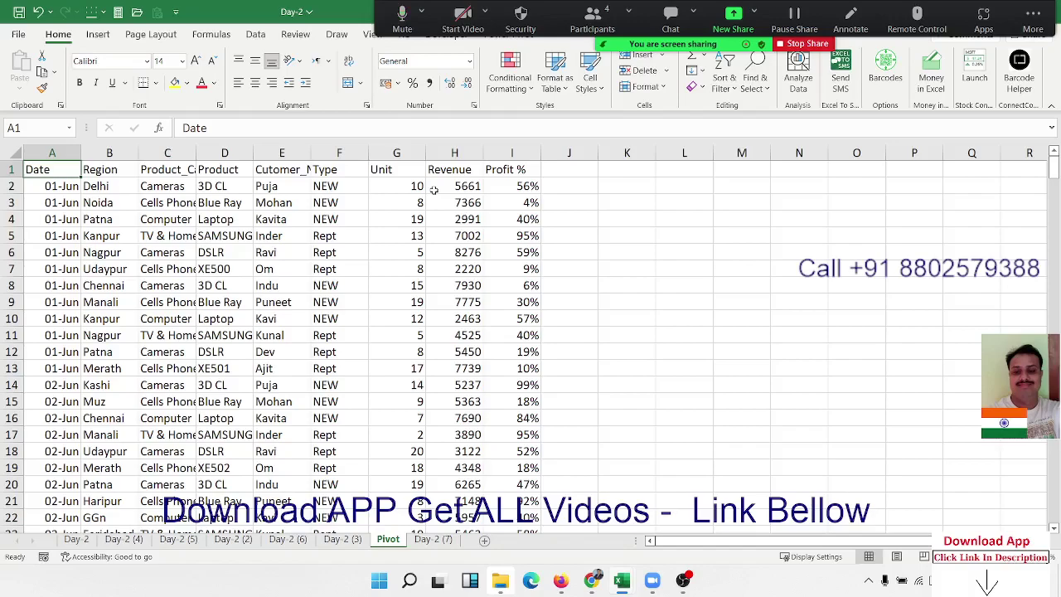
key(ctrl+shift+Right)
key(ctrl+shift+Down)
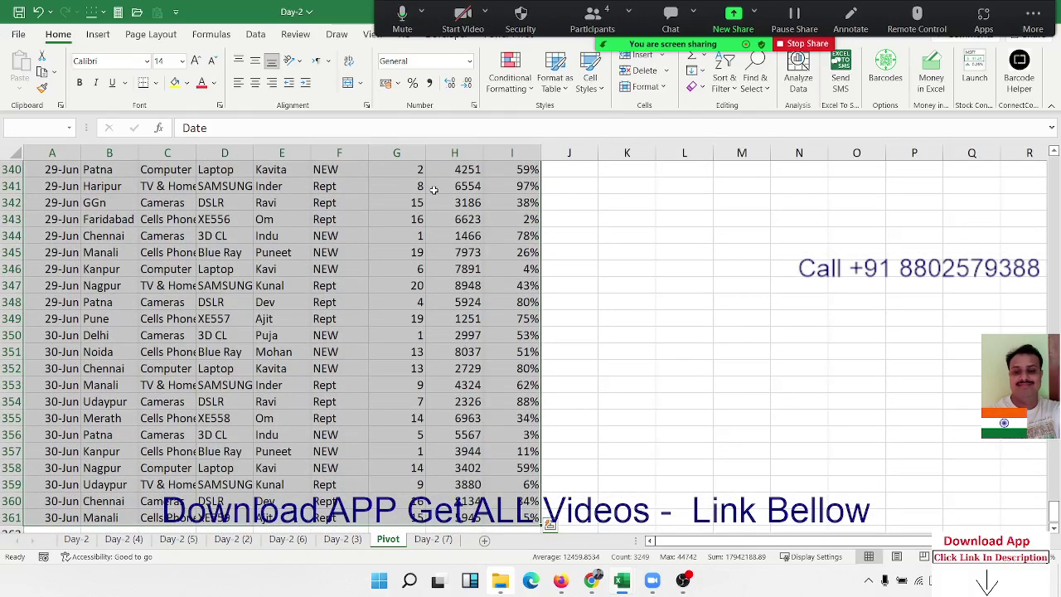
key(ctrl+shift+Up)
key(ctrl+shift+Down)
click(98, 34)
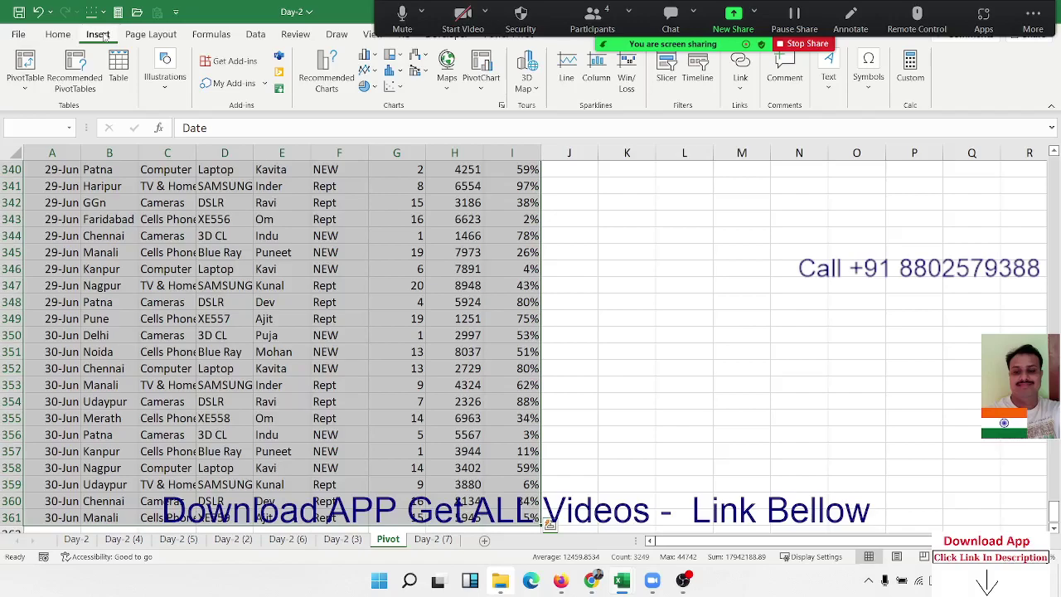
Admit the waiting participant from the meeting participants list
click(592, 18)
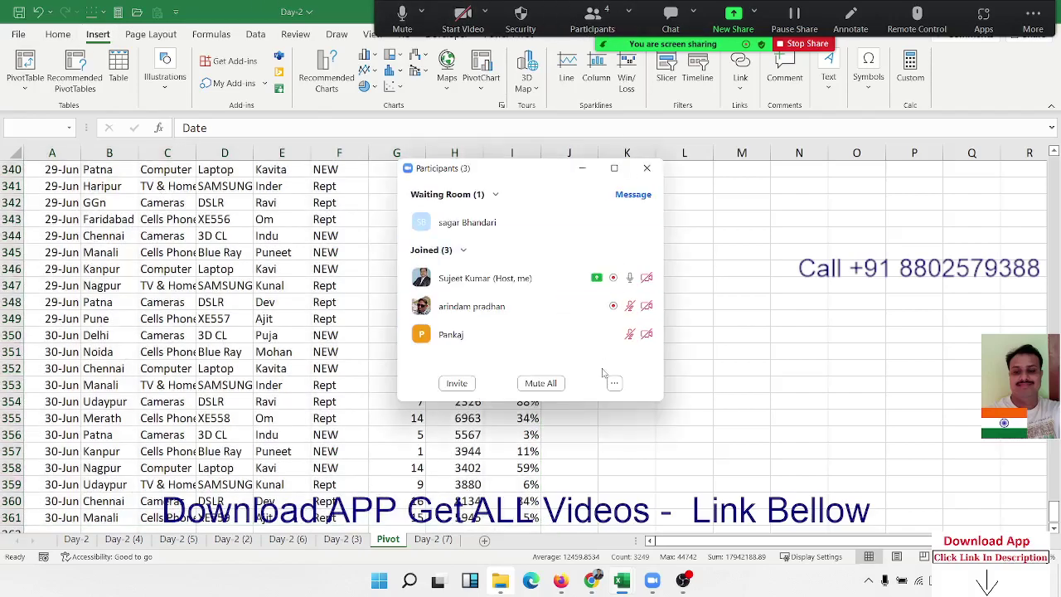
click(583, 221)
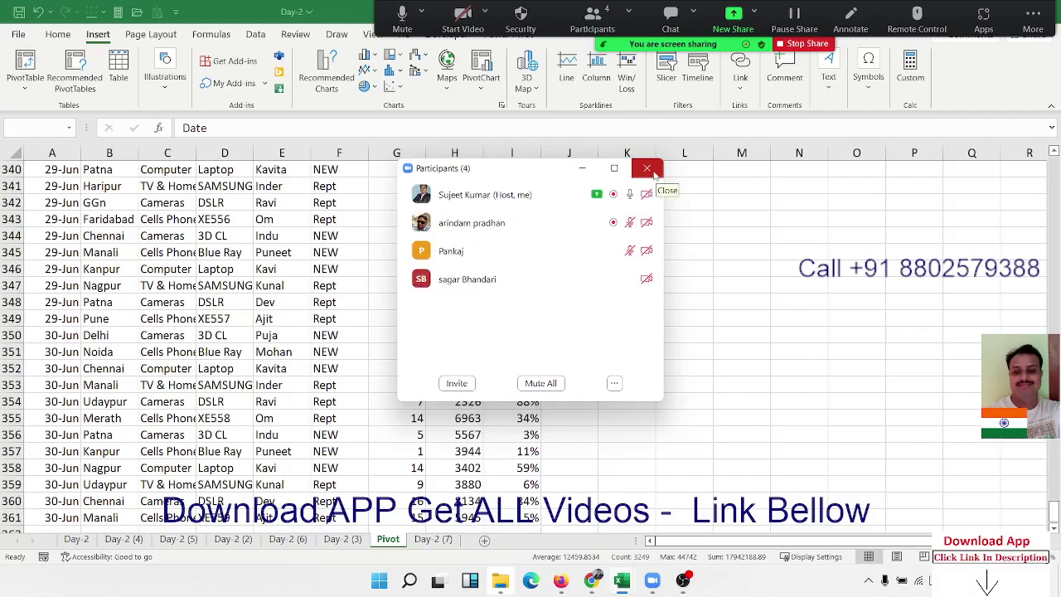
click(653, 171)
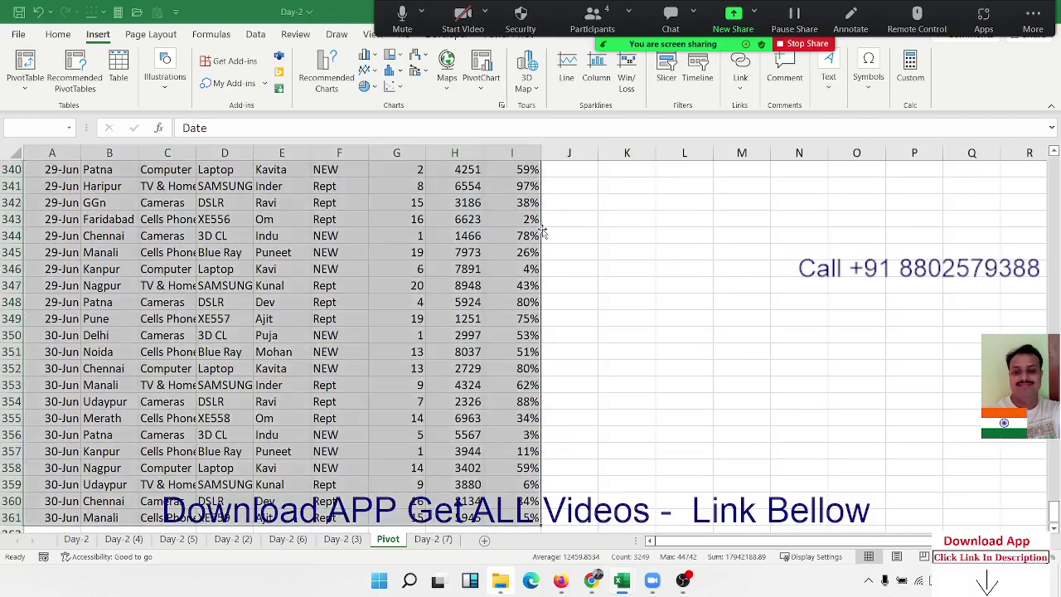
Insert a PivotTable from the selected data at cell A1 of Day-2 (7)
click(26, 66)
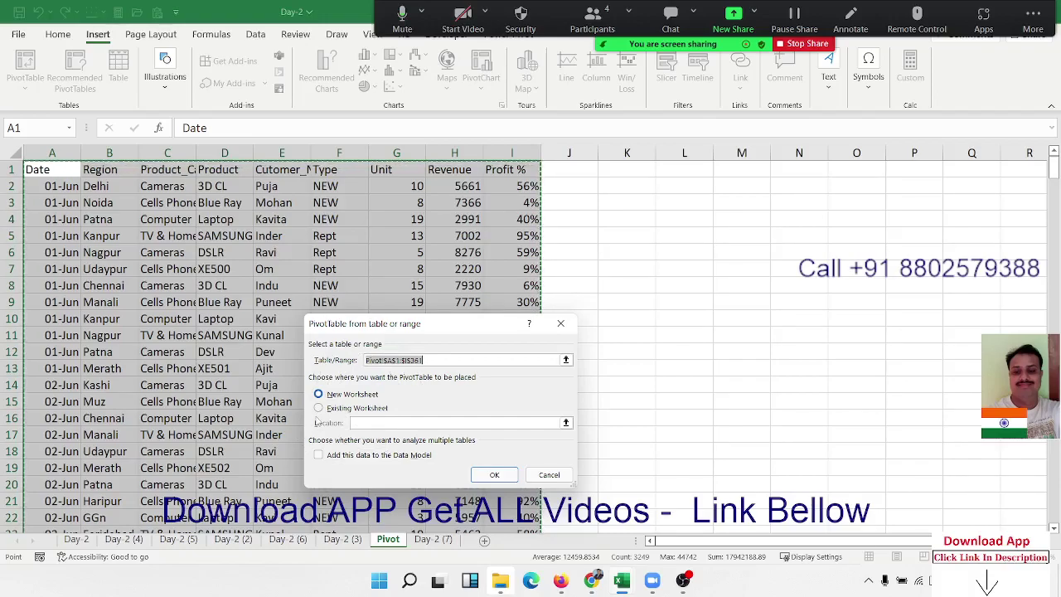
click(318, 408)
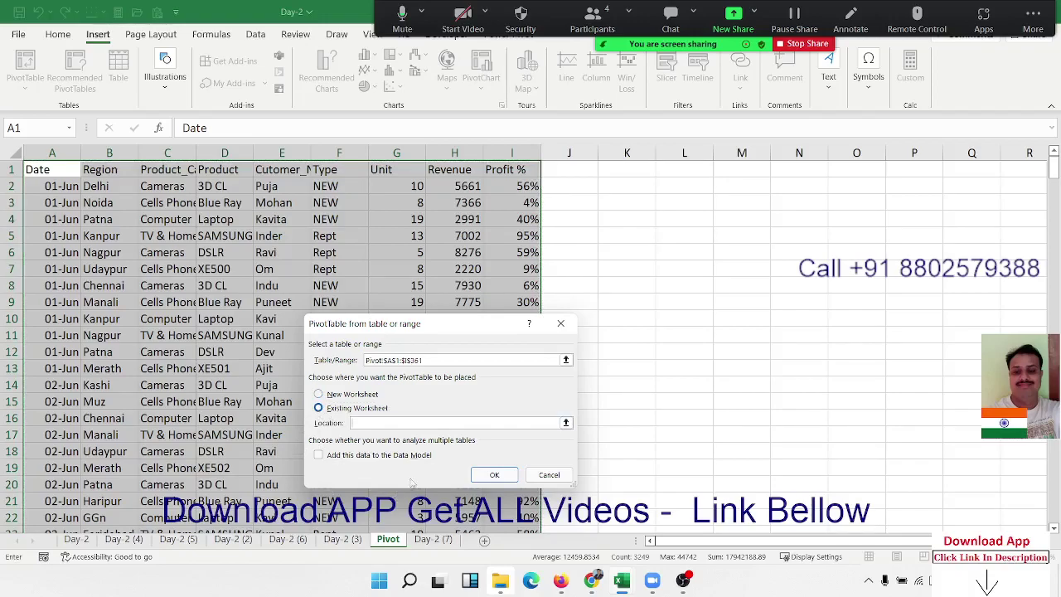
click(421, 542)
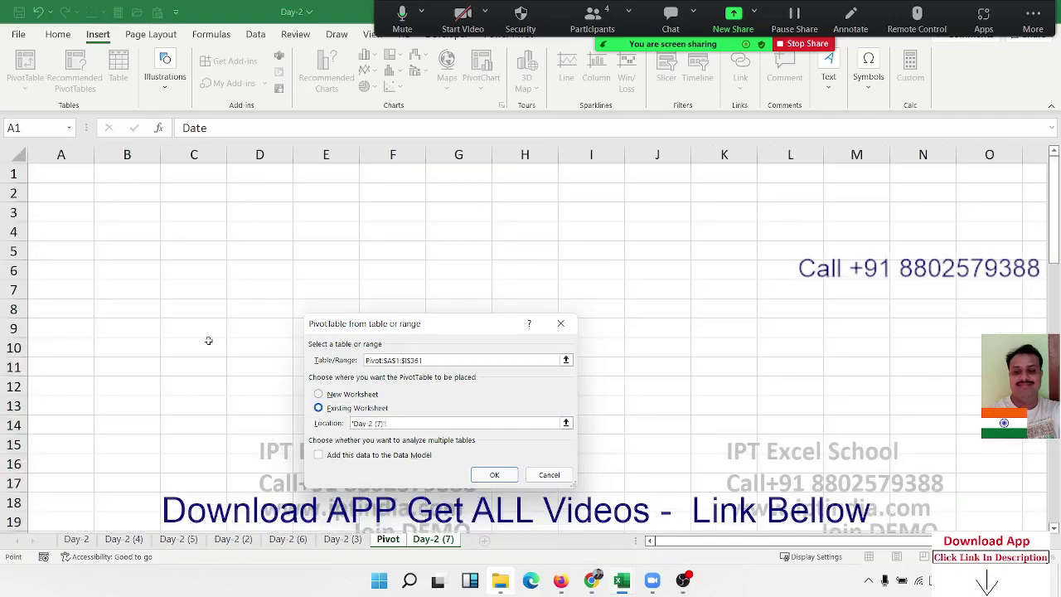
click(69, 173)
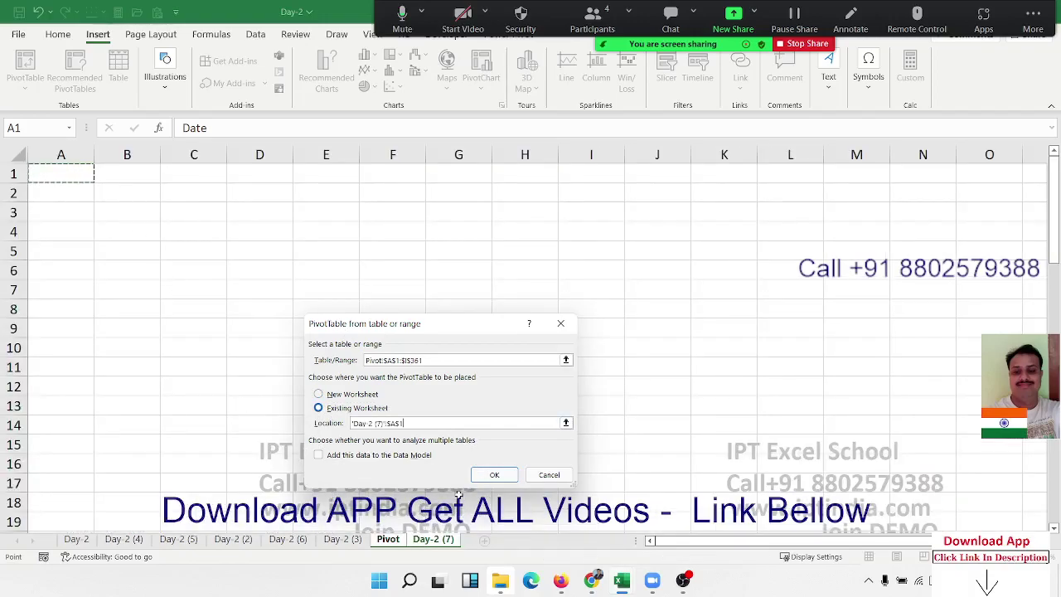
click(482, 472)
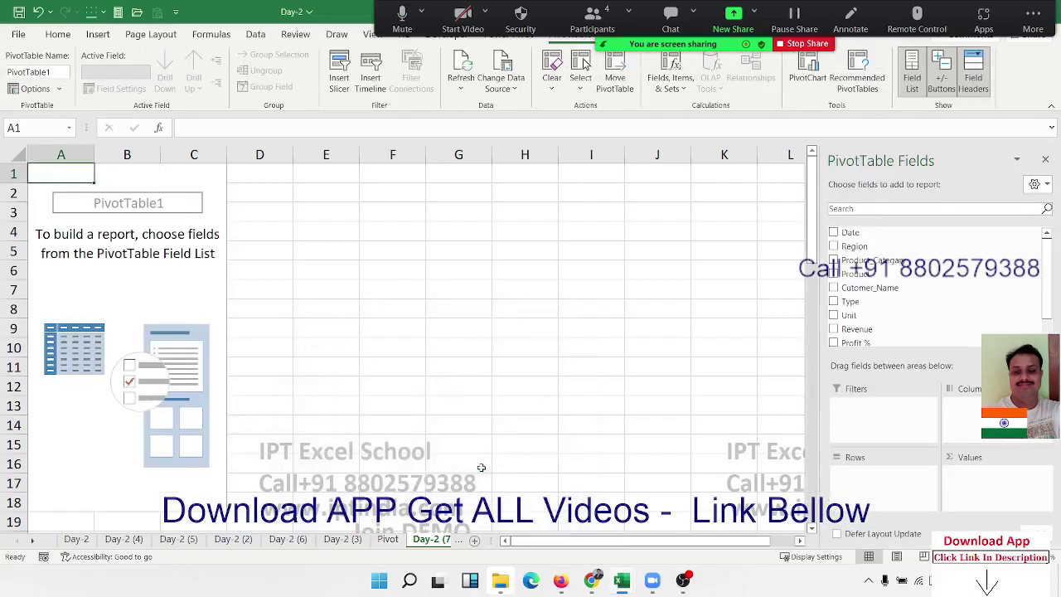
Compare the Pivot source headers and Profit % values with the empty PivotTable on Day-2 (7)
click(387, 538)
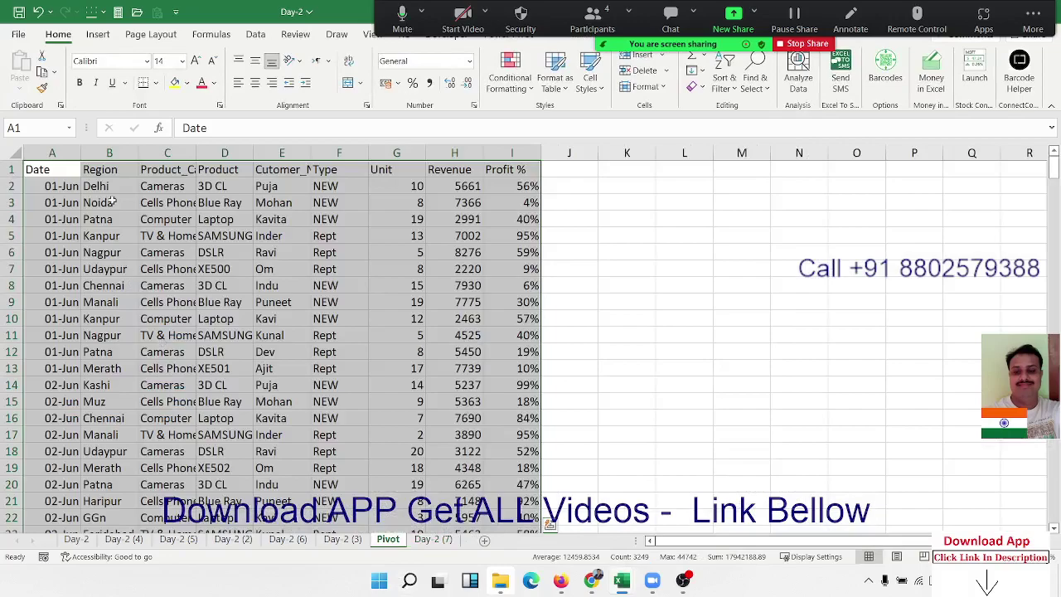
mouse_move(59, 166)
mouse_down()
mouse_move(400, 153)
mouse_move(493, 162)
mouse_up()
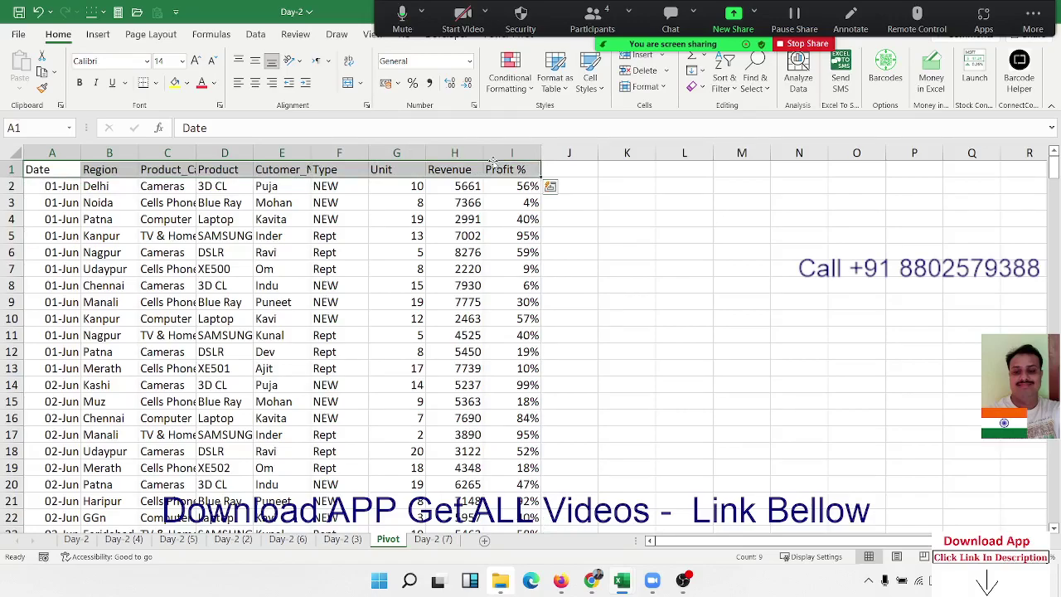
click(501, 202)
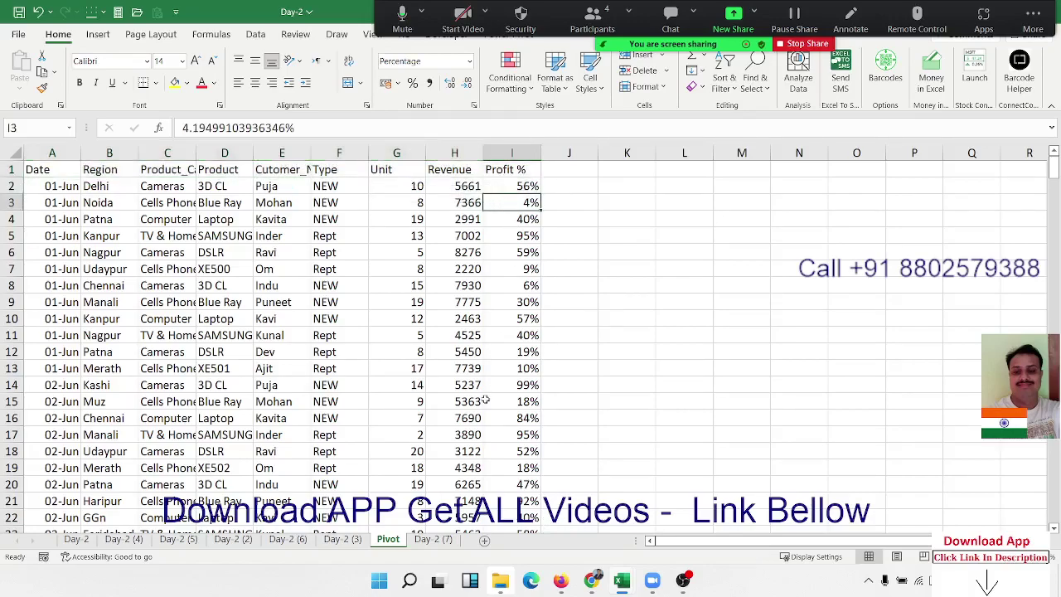
click(432, 539)
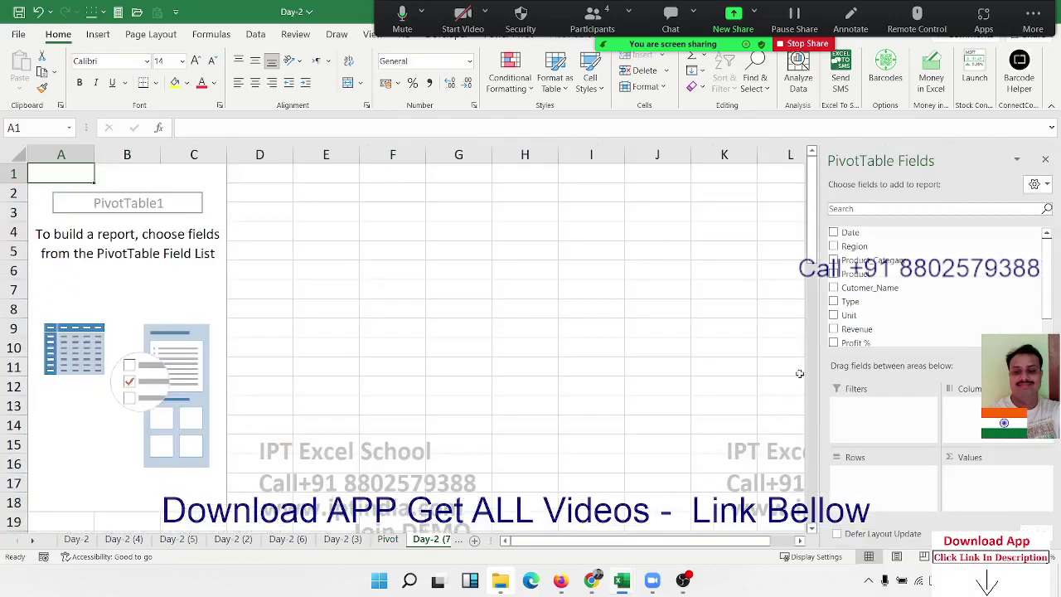
scroll(1021, 285, down, 1)
scroll(1021, 284, up, 1)
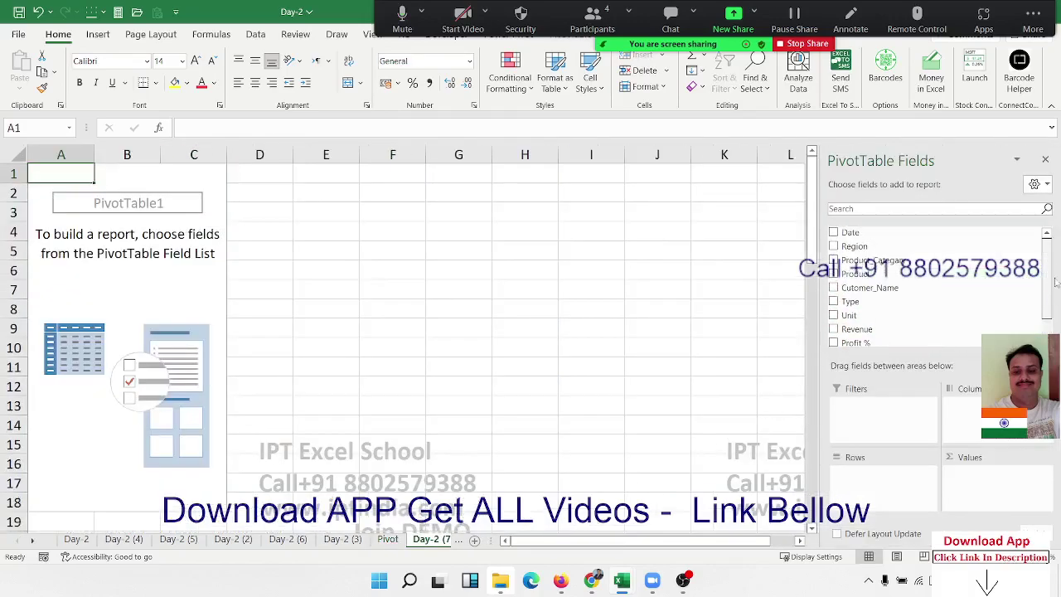
scroll(1036, 284, down, 1)
scroll(1057, 283, down, 1)
scroll(1057, 286, up, 1)
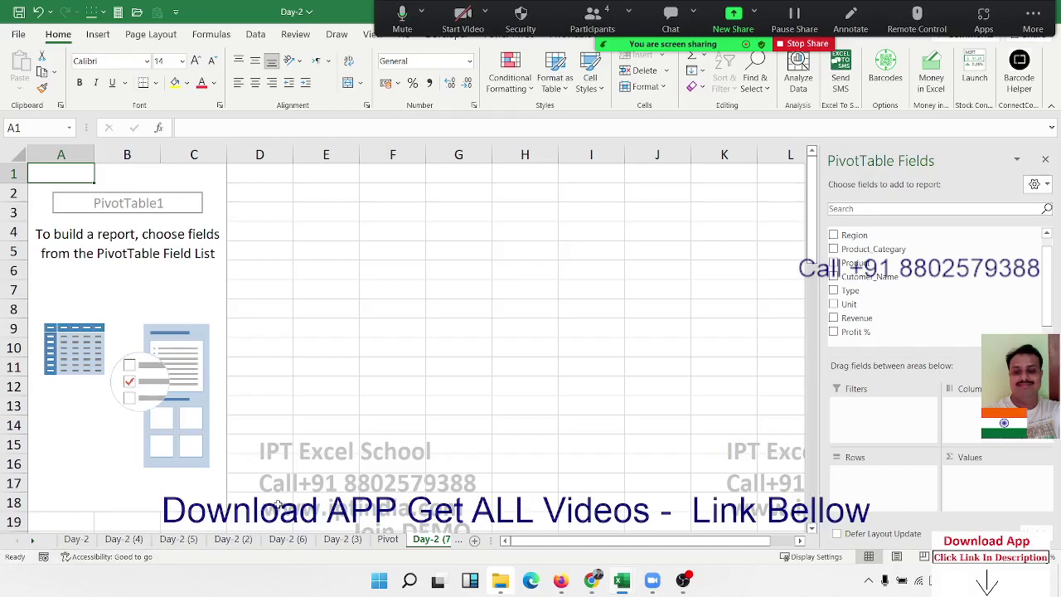
click(388, 540)
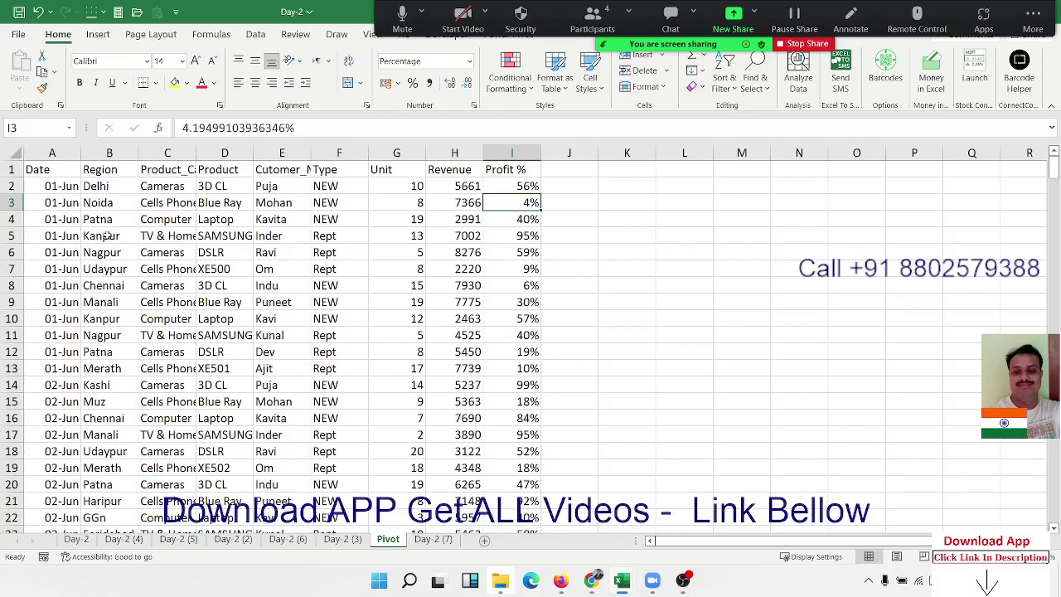
Go through the source headers from Date and Region to Revenue and Profit %
click(75, 171)
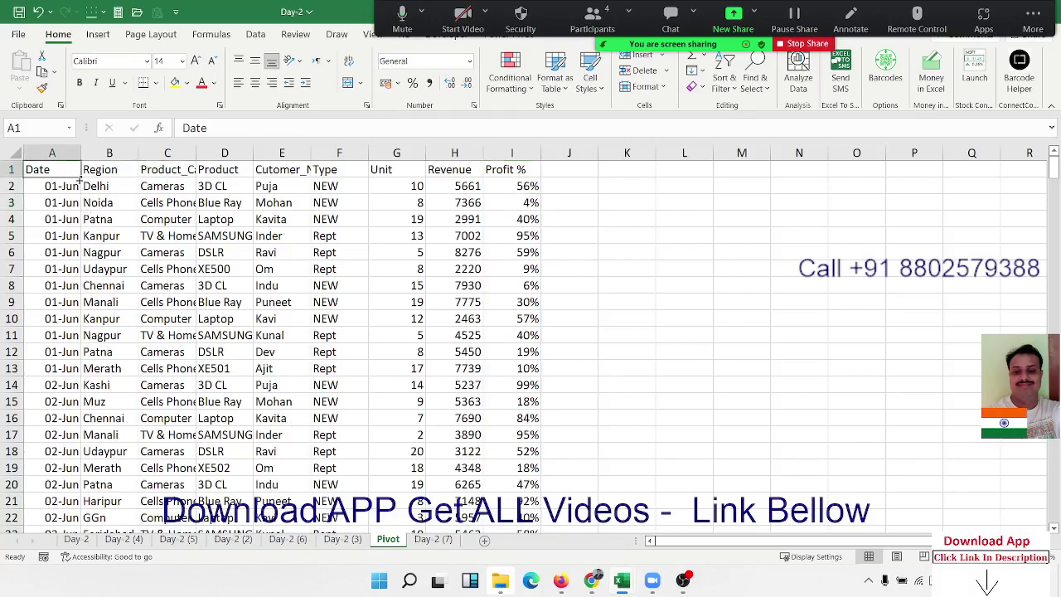
click(97, 168)
click(166, 174)
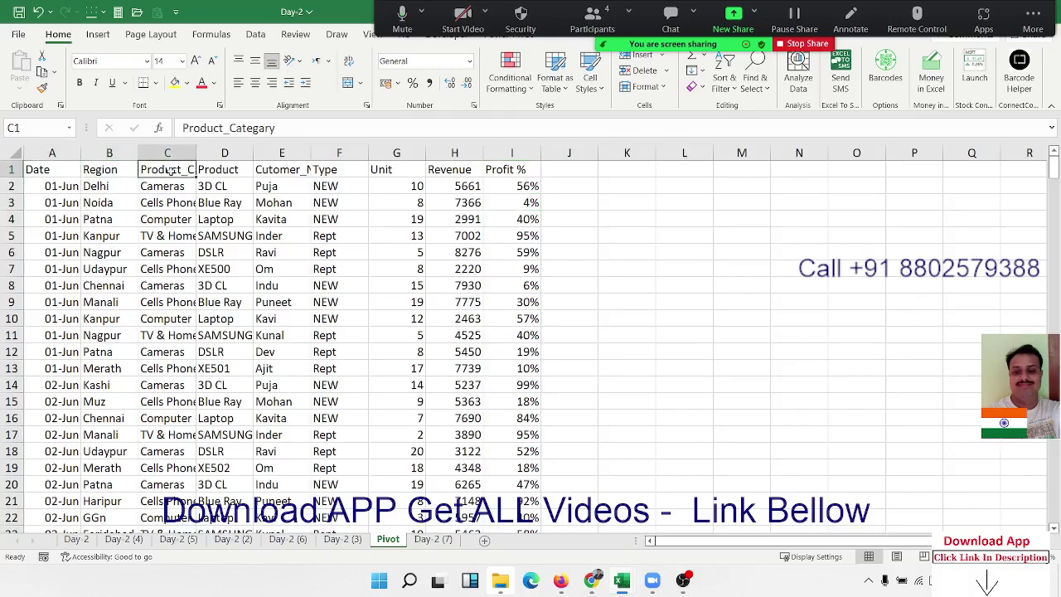
click(212, 172)
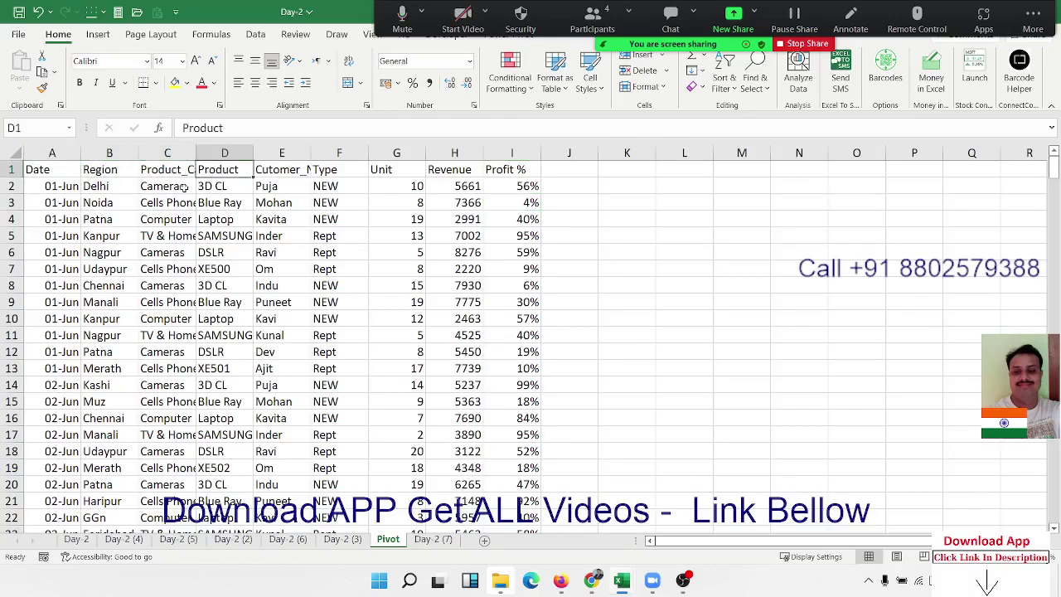
click(186, 172)
click(224, 171)
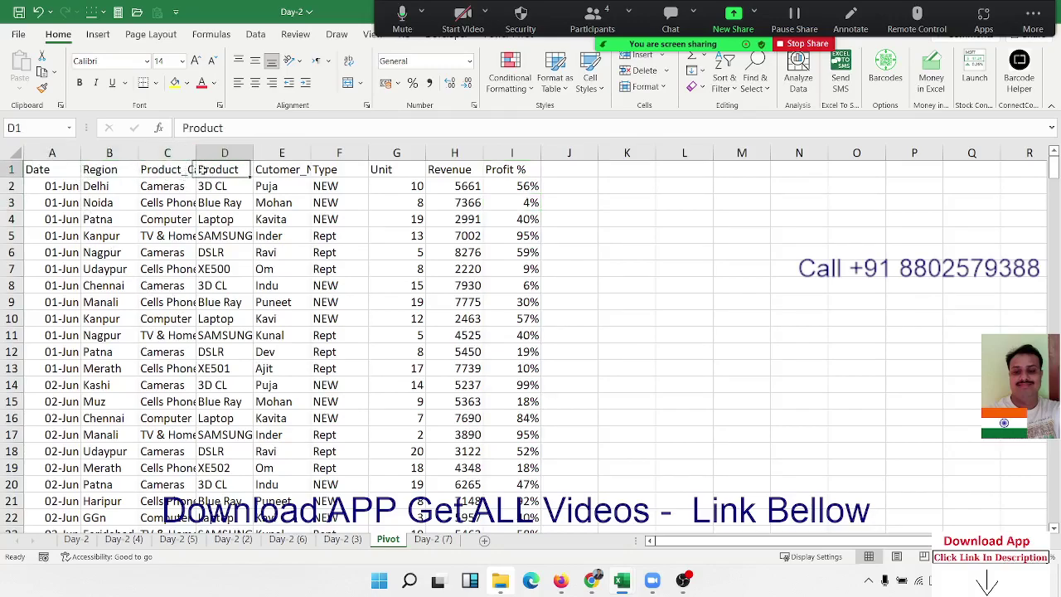
click(263, 172)
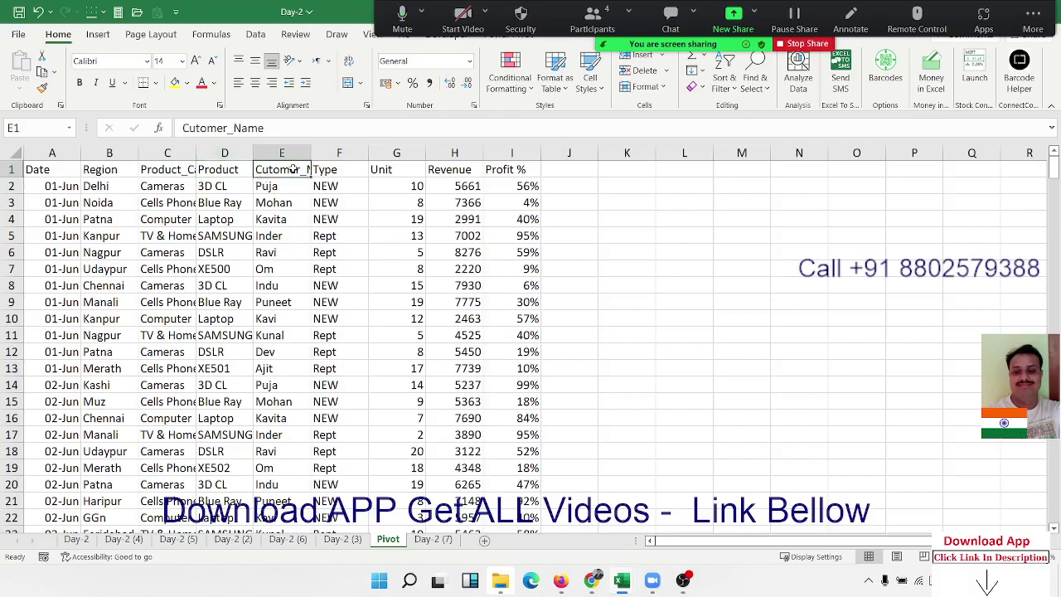
click(344, 172)
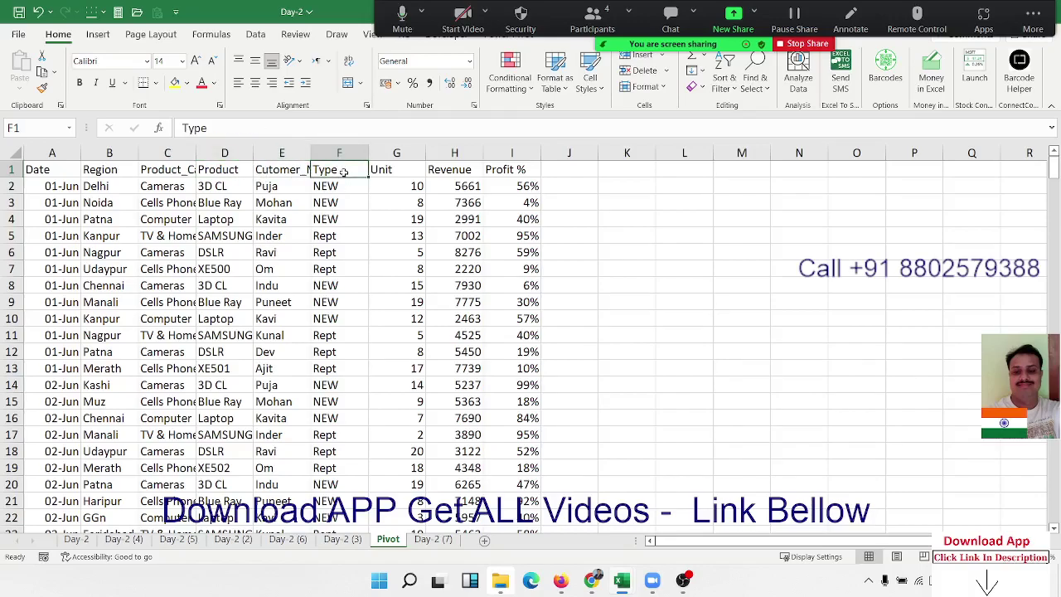
click(374, 171)
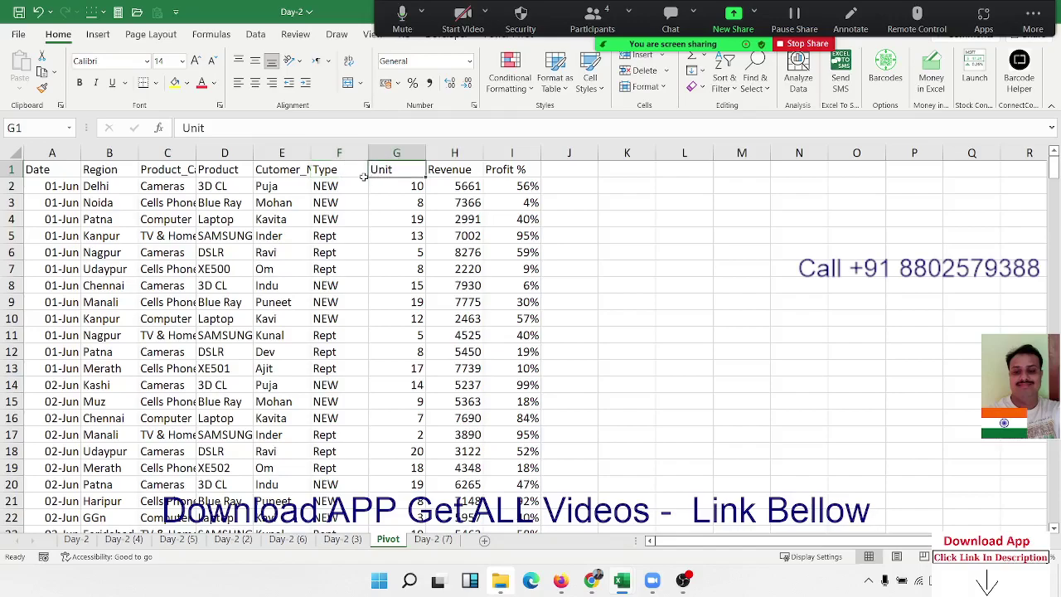
click(467, 169)
click(514, 184)
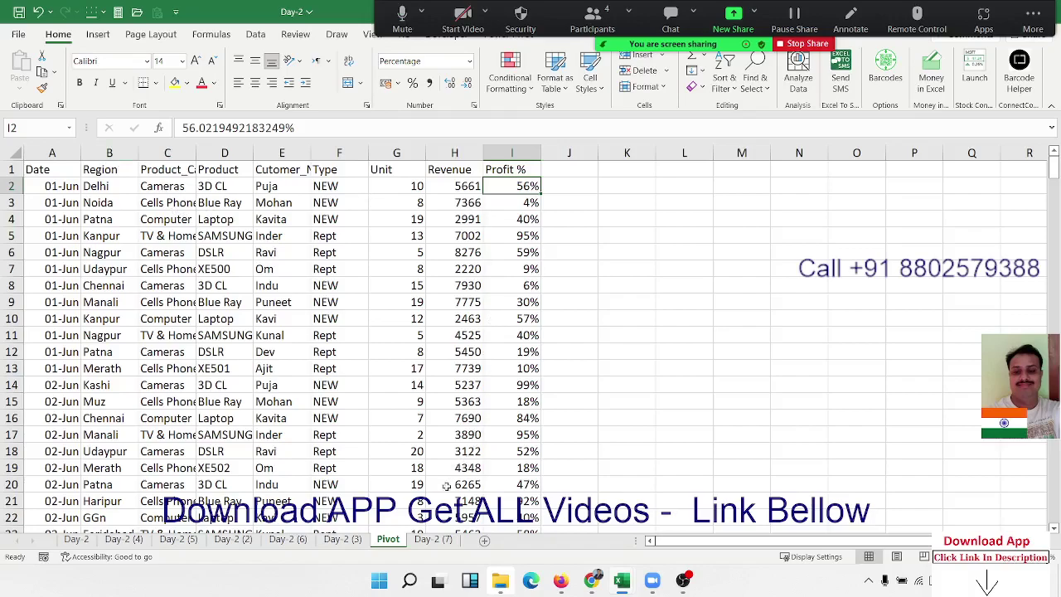
Review the Region entries, NEW/Rept types and Revenue figures, then return to Day-2 (7)
click(443, 541)
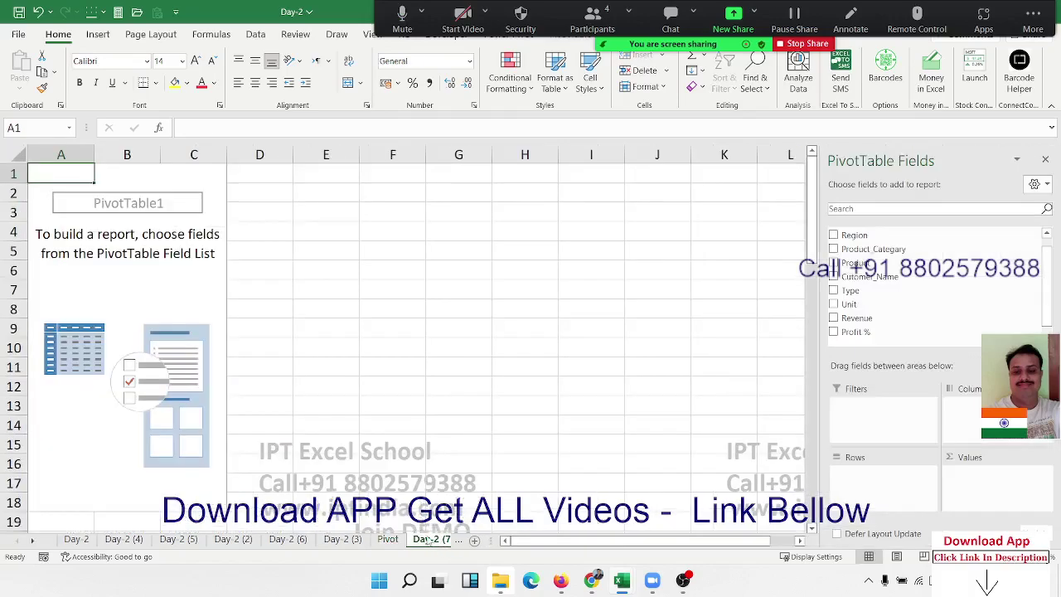
click(394, 541)
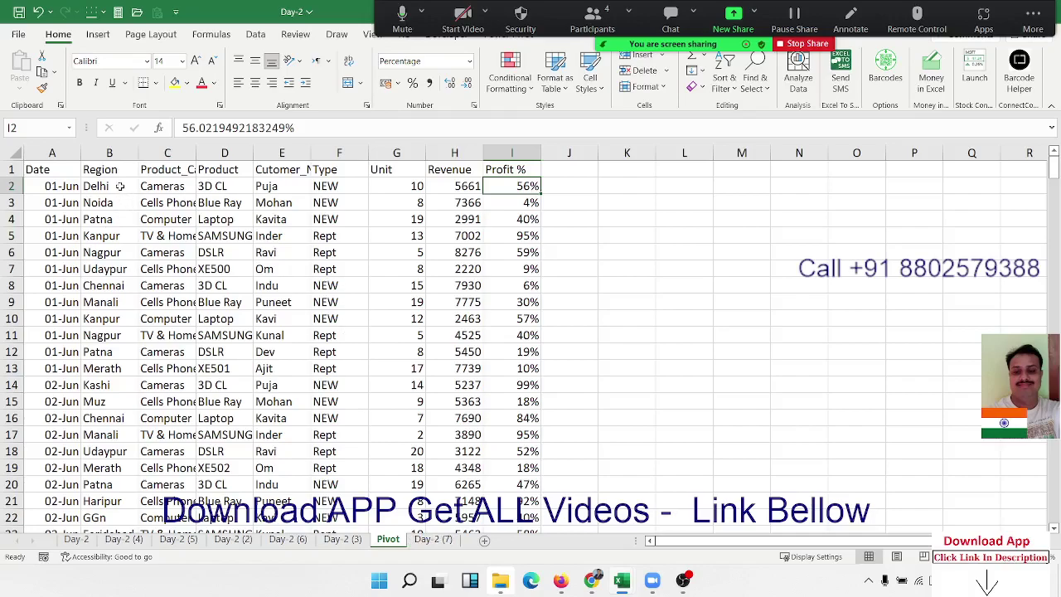
drag(120, 187, 107, 269)
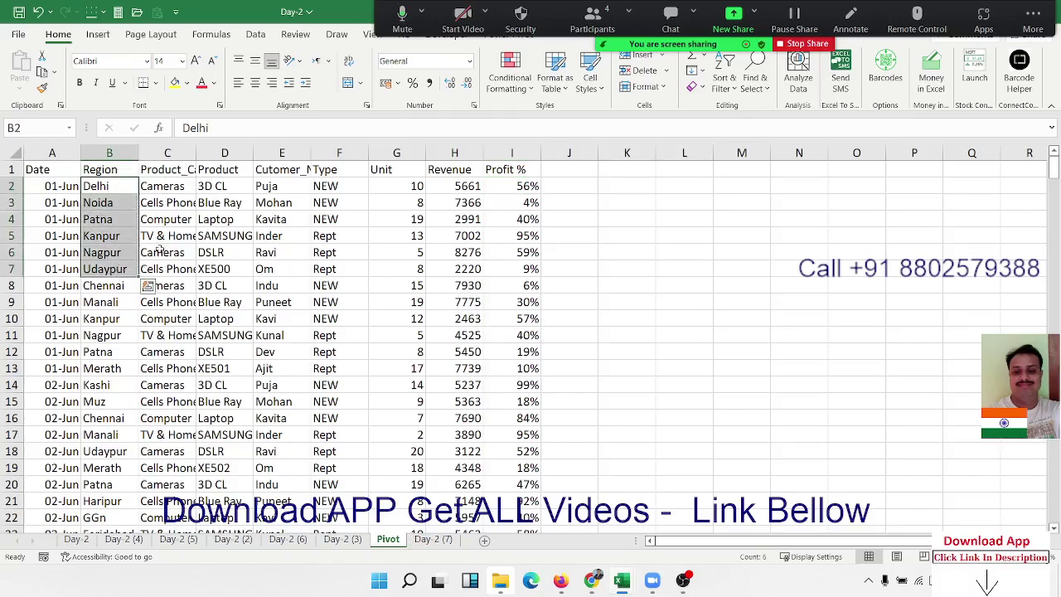
drag(341, 184, 345, 244)
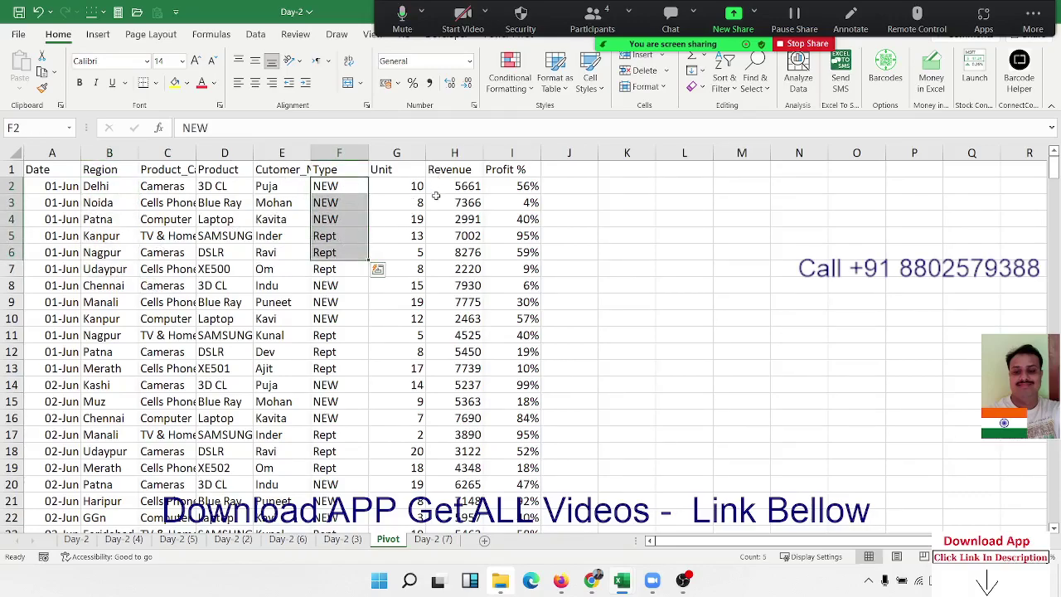
drag(446, 189, 468, 286)
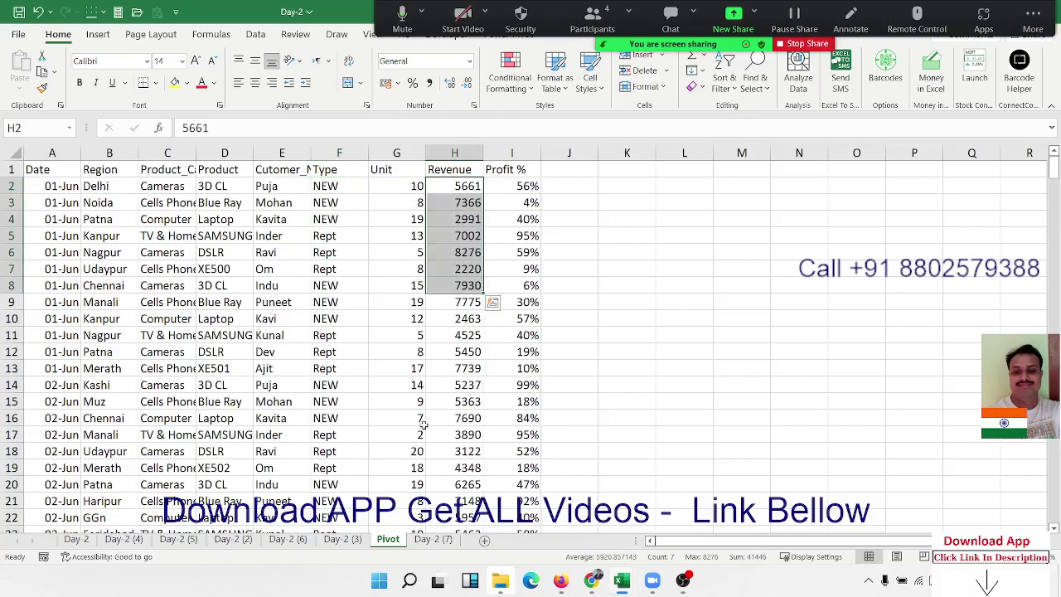
click(435, 537)
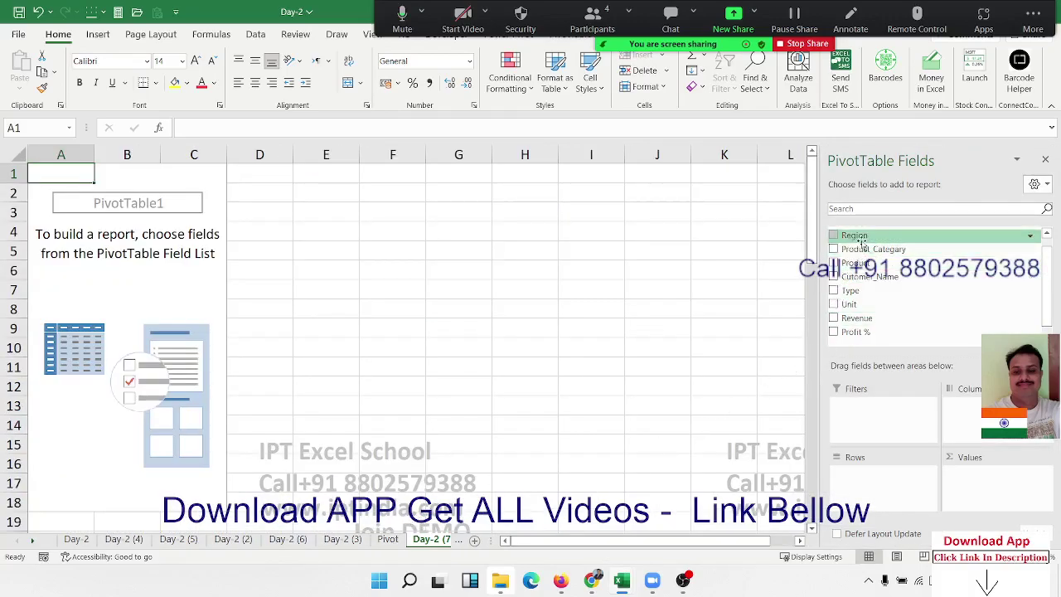
Build the PivotTable with Region in Rows, Type in Columns and Sum of Revenue in Values
drag(862, 240, 881, 480)
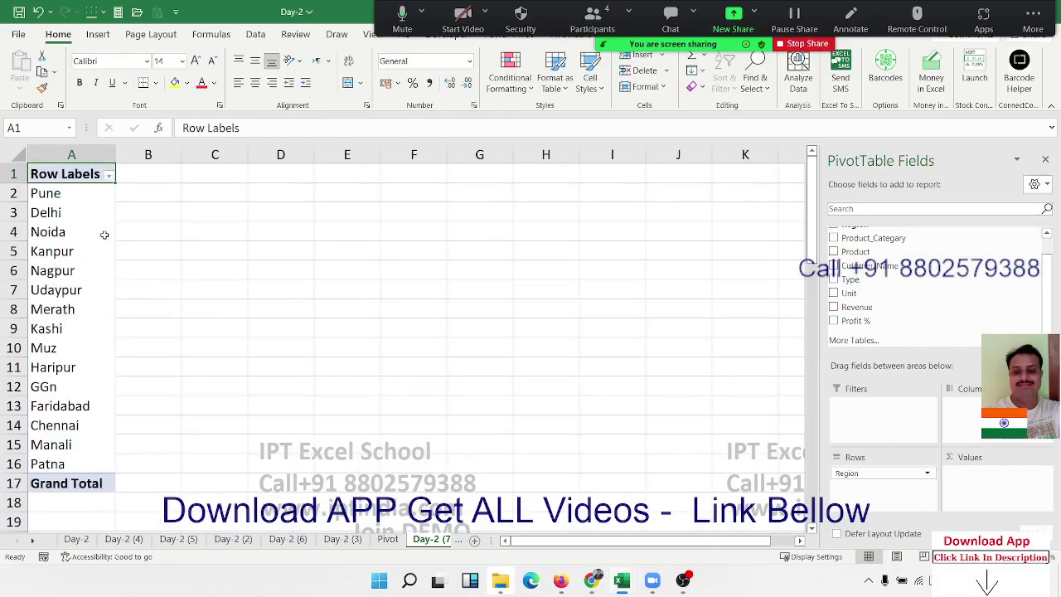
drag(91, 200, 70, 448)
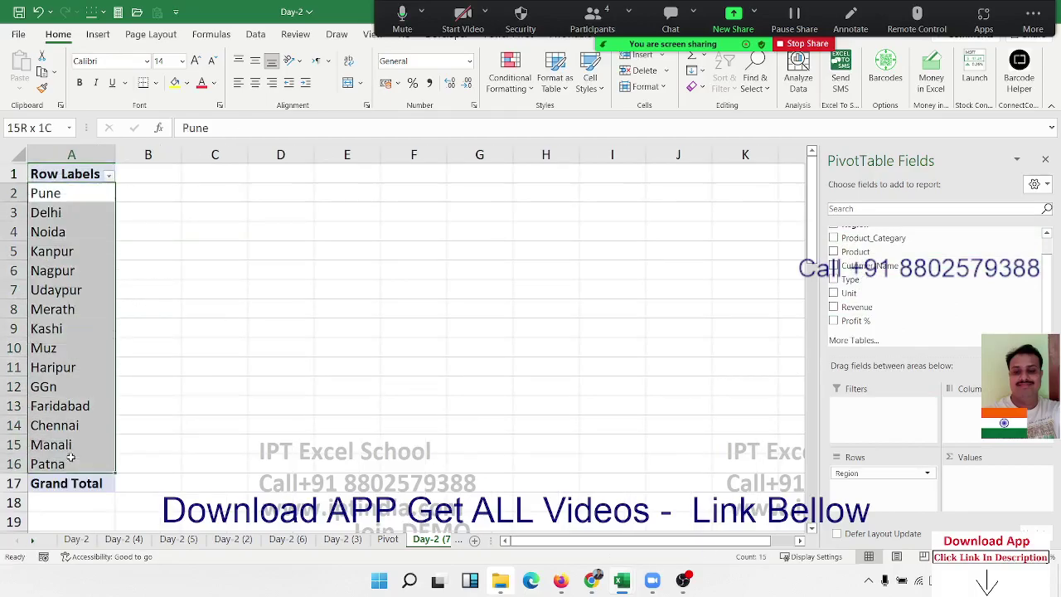
mouse_move(855, 307)
mouse_down()
mouse_move(886, 322)
mouse_move(980, 424)
mouse_up()
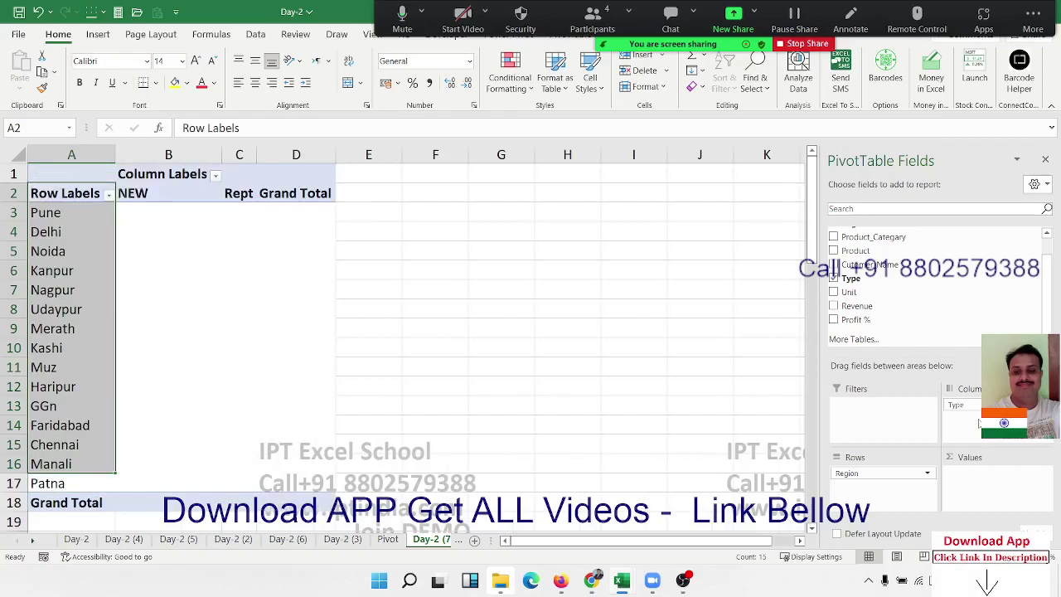
click(158, 181)
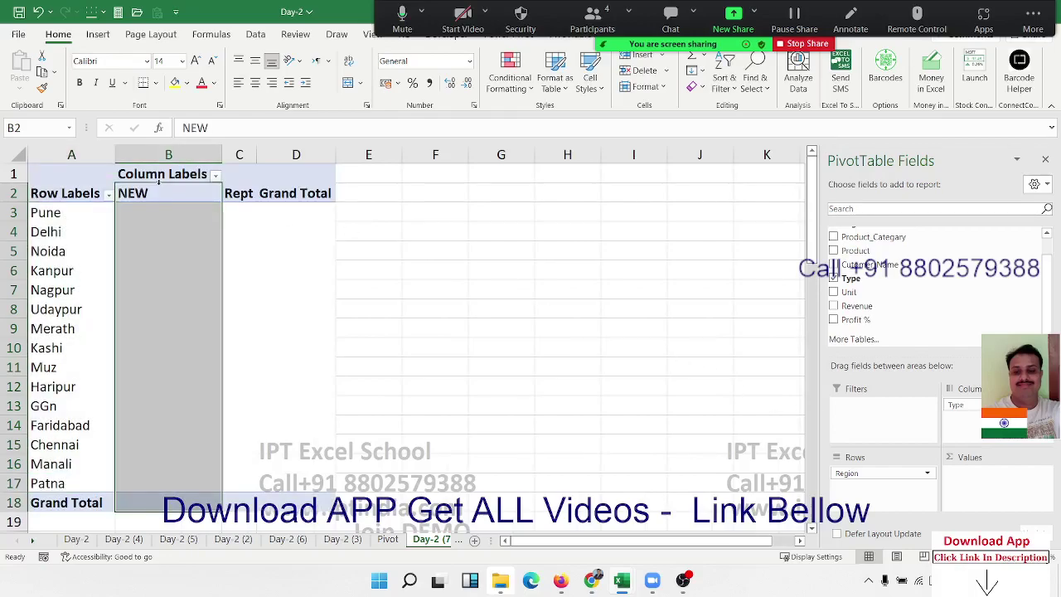
drag(165, 193, 227, 195)
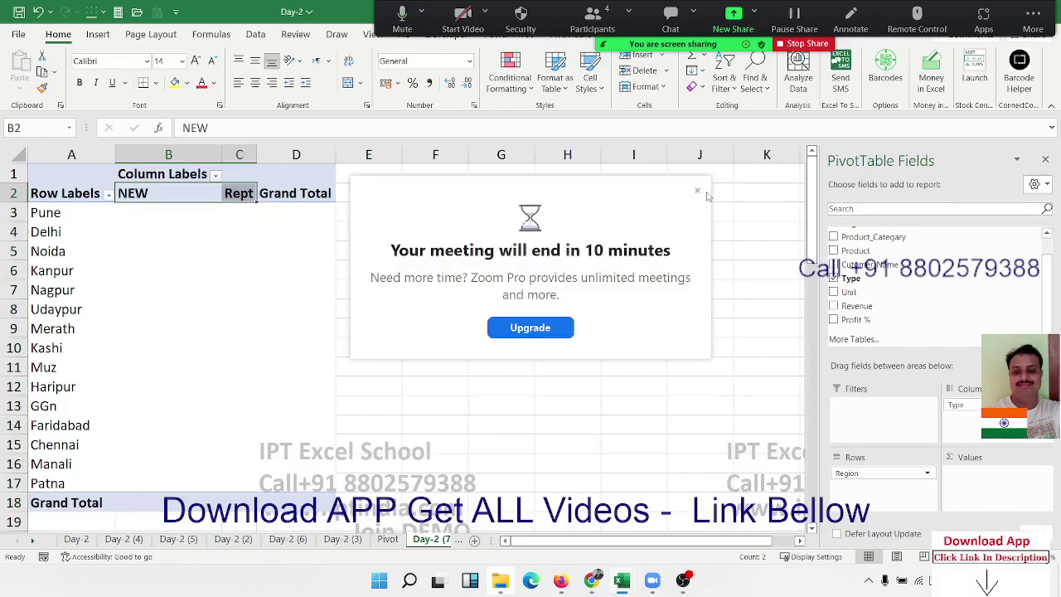
click(697, 192)
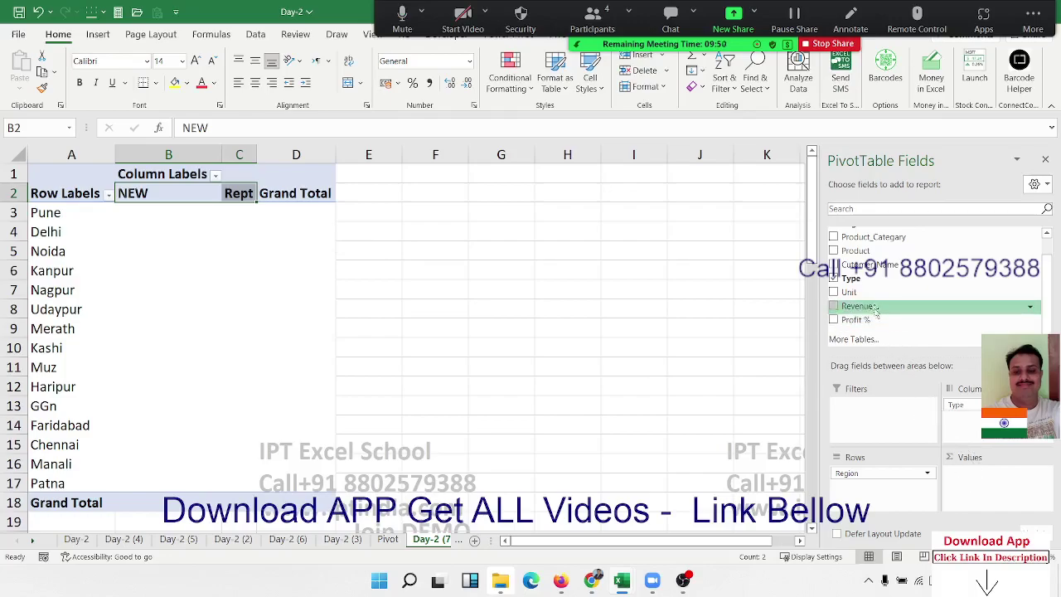
drag(874, 306, 978, 484)
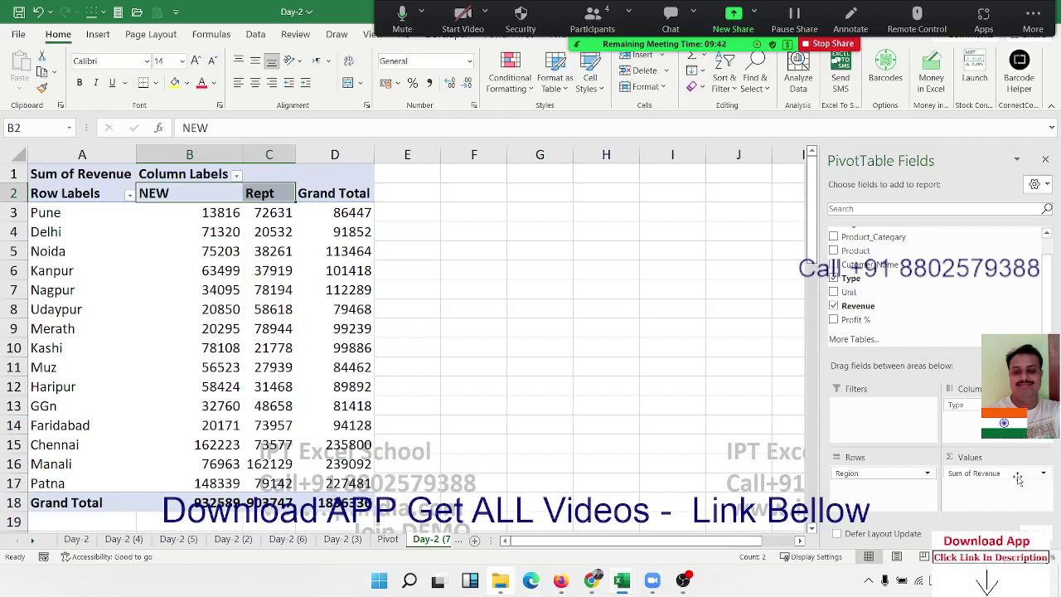
click(1018, 475)
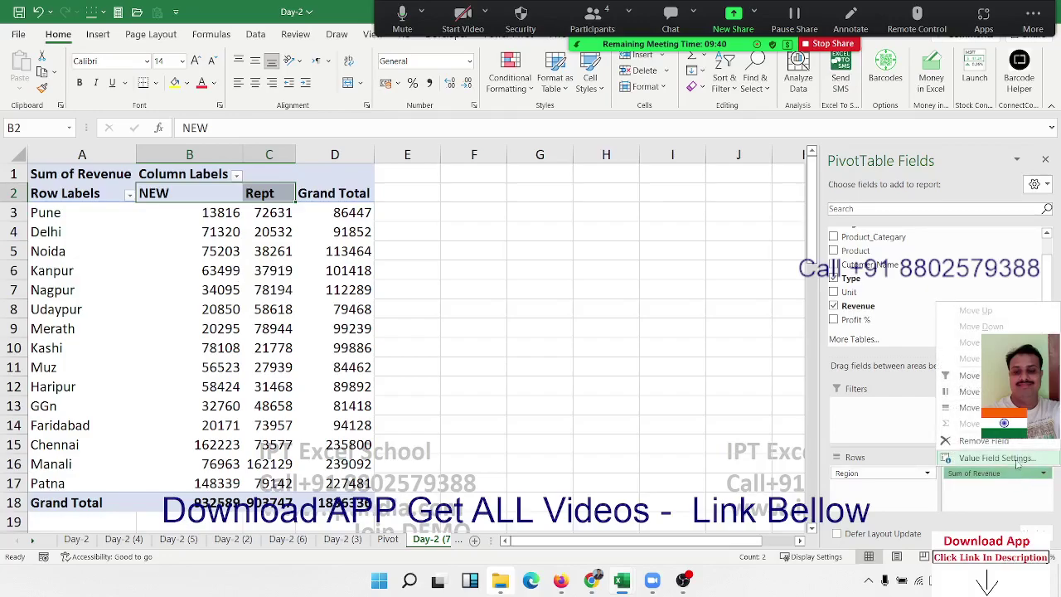
click(995, 458)
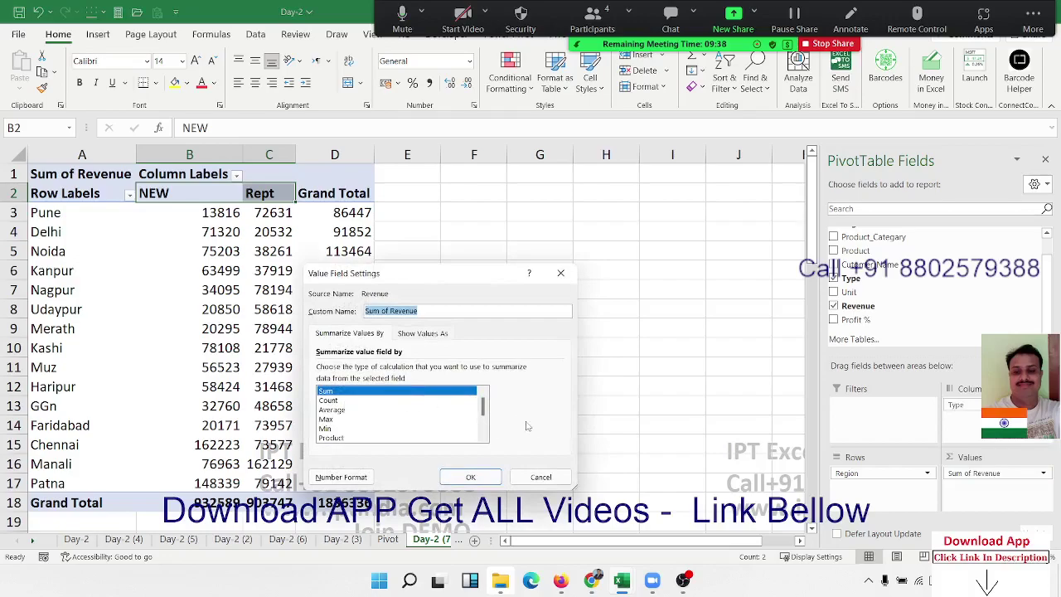
mouse_move(483, 412)
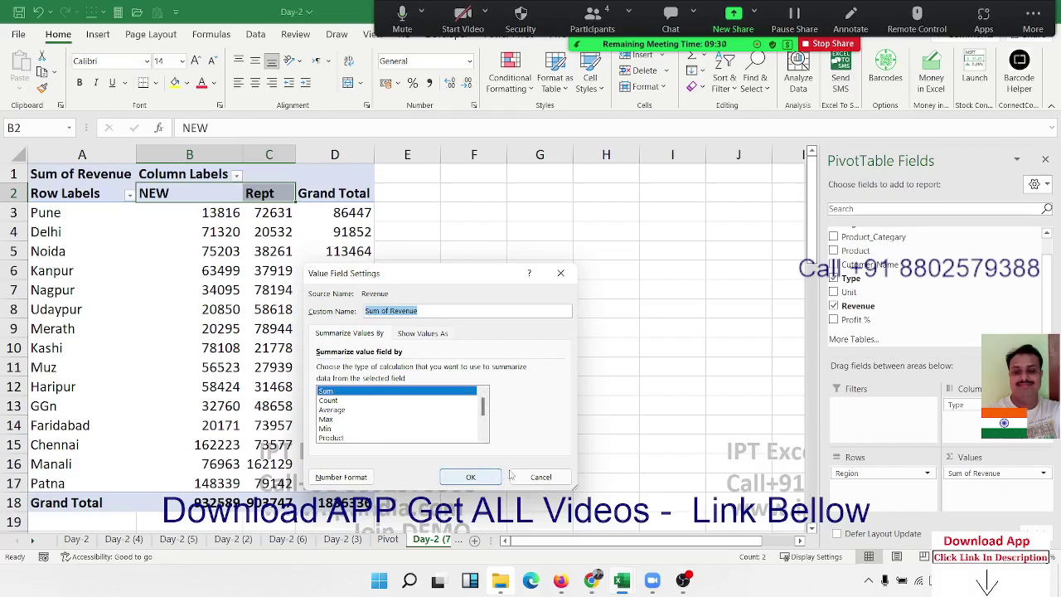
click(484, 478)
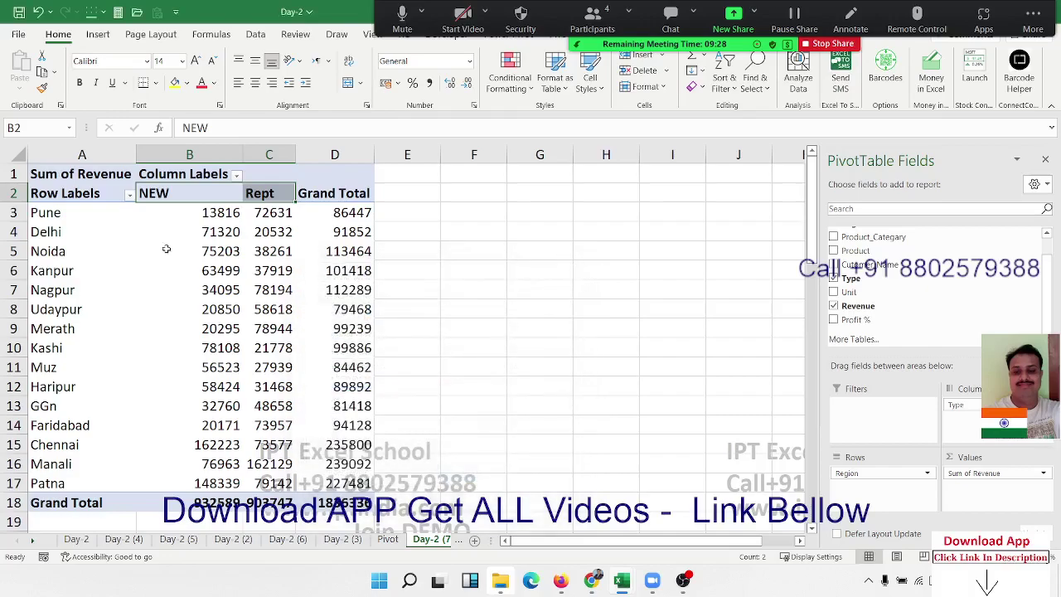
click(62, 262)
Rename the row-label header to City and the Sum of Revenue header to Total Sales
click(71, 191)
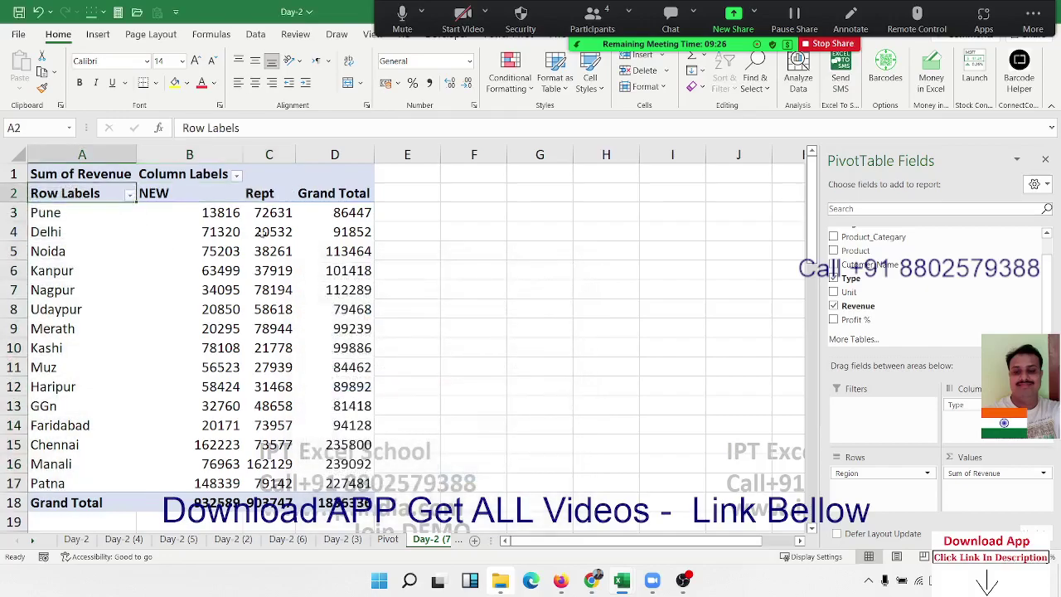
mouse_move(272, 232)
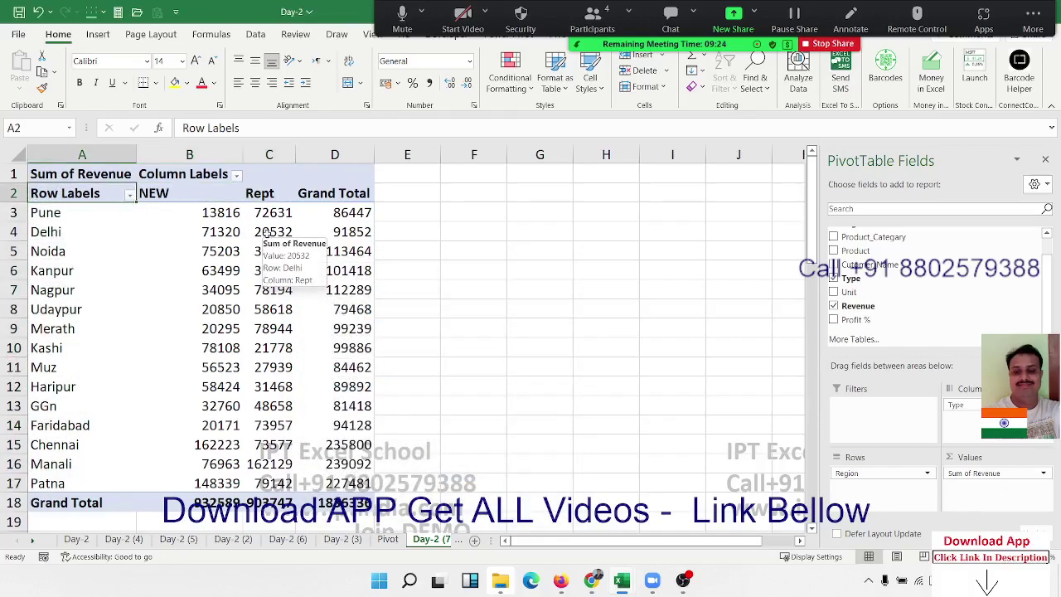
text(City)
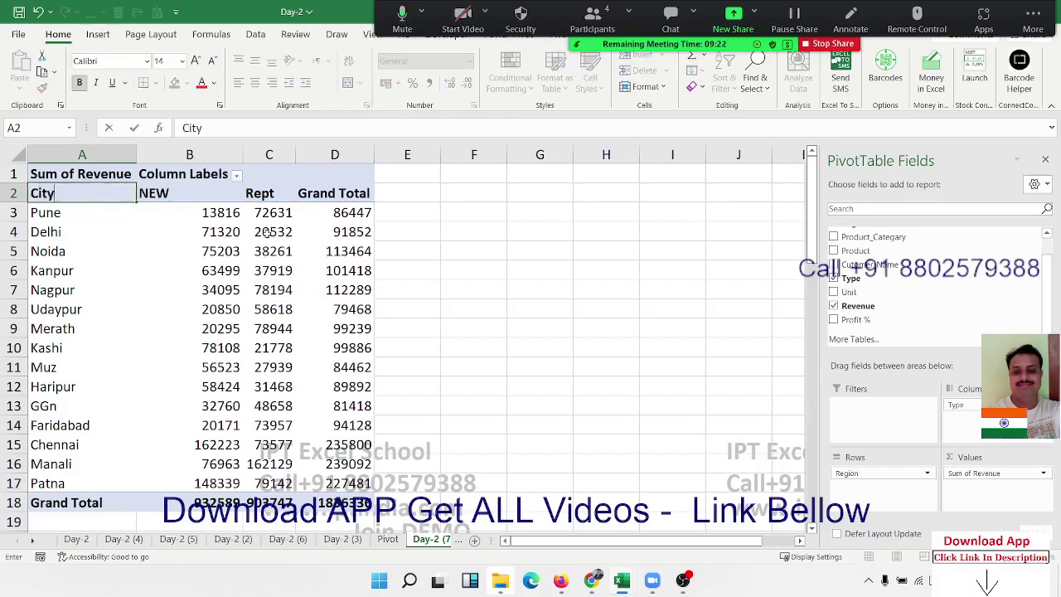
key(Return)
key(Up)
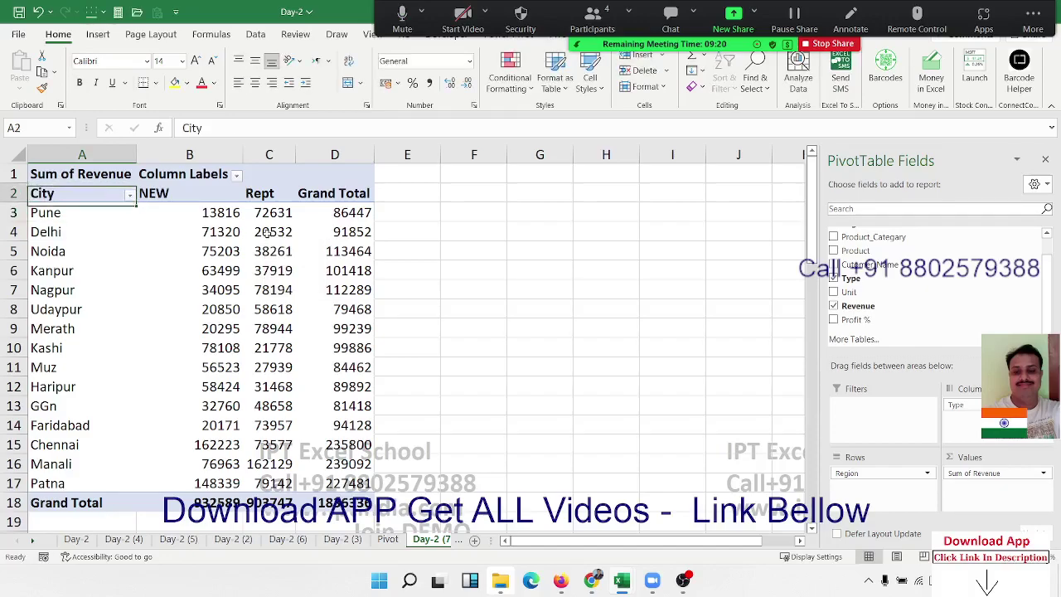
key(Right)
key(Up)
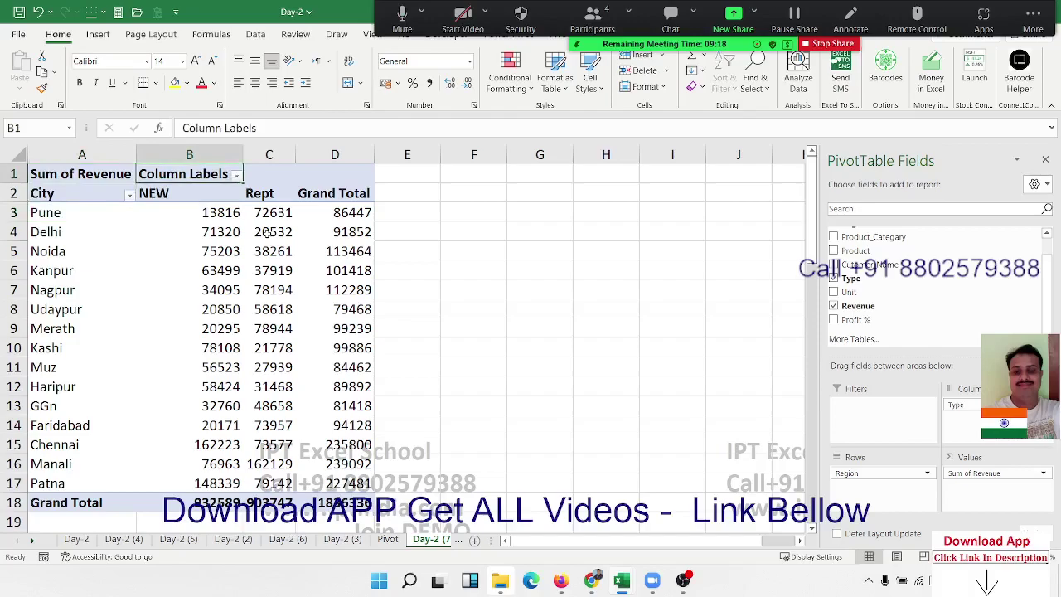
key(Left)
text(Total)
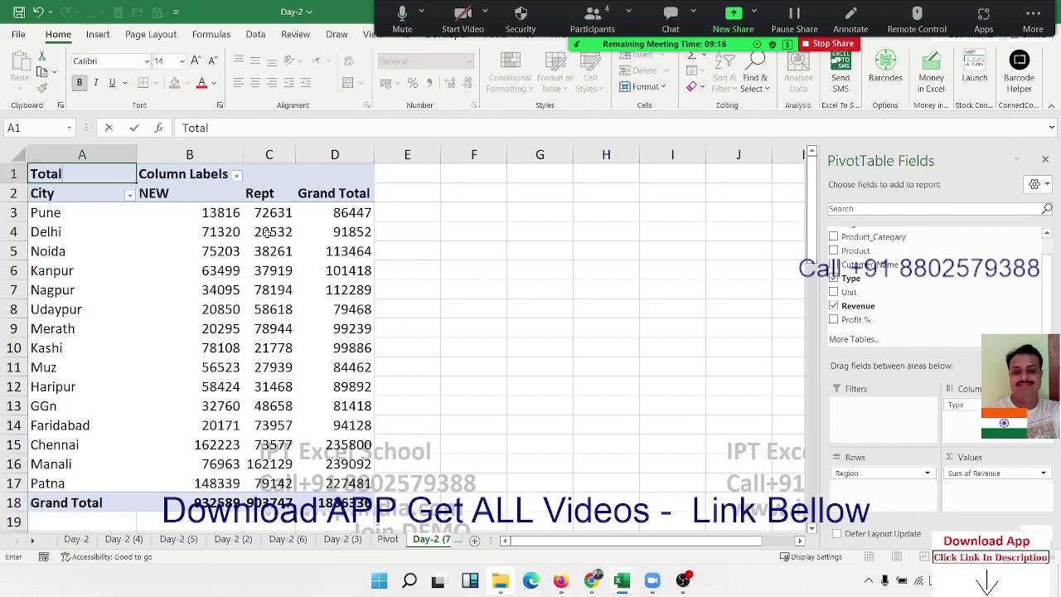
text( Sales)
key(Return)
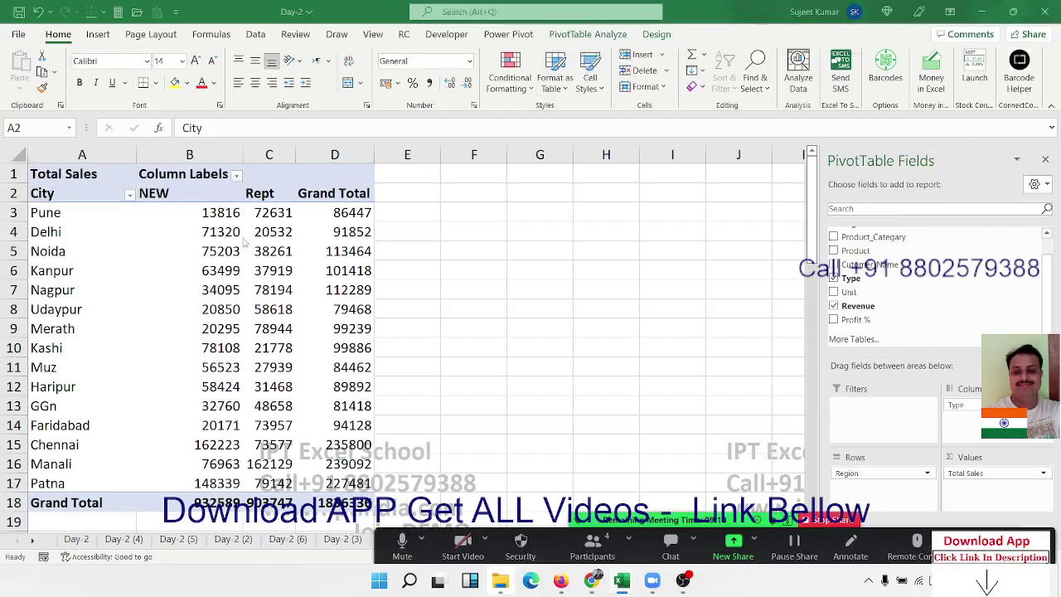
Apply the black Medium PivotTable style with black header and grand-total rows and white body rows
click(670, 37)
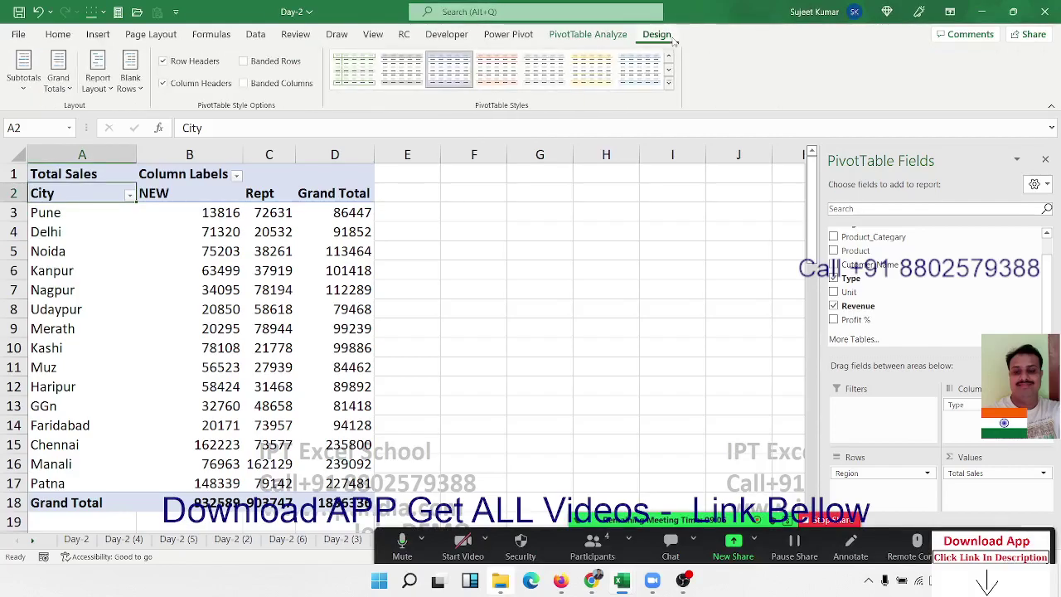
click(669, 82)
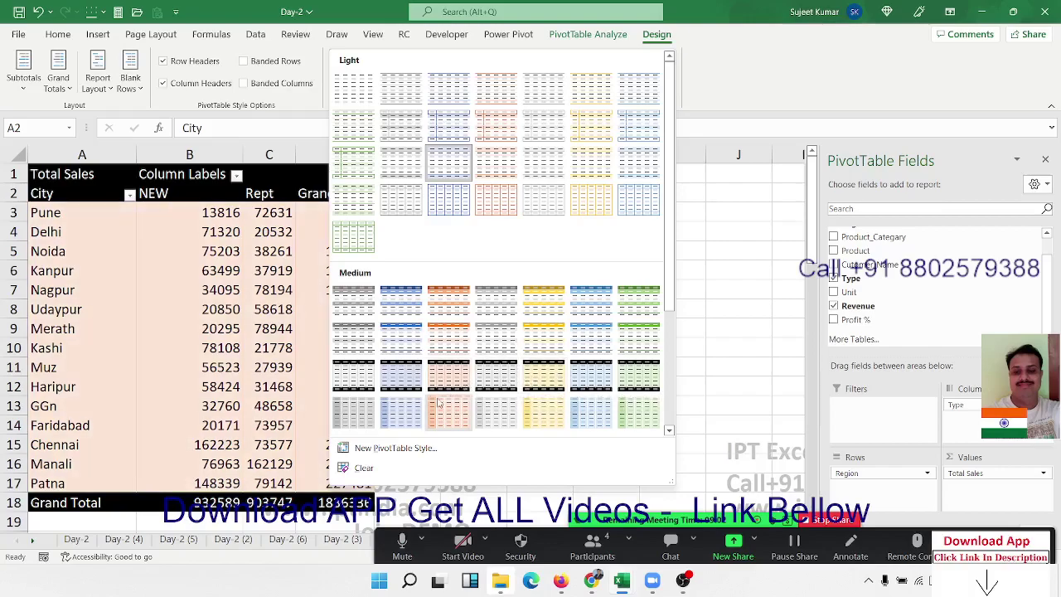
click(363, 378)
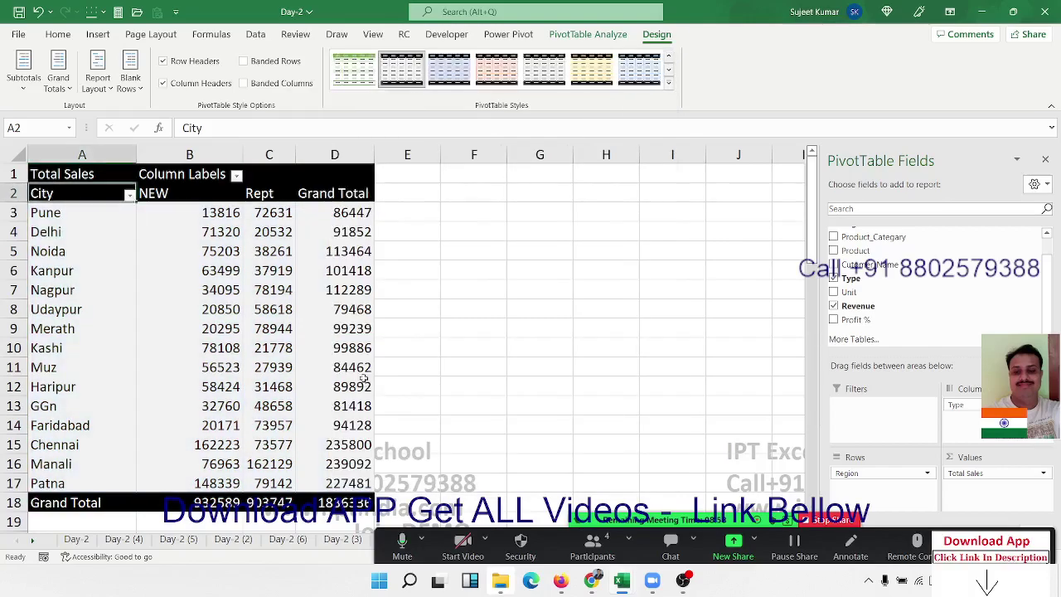
click(311, 335)
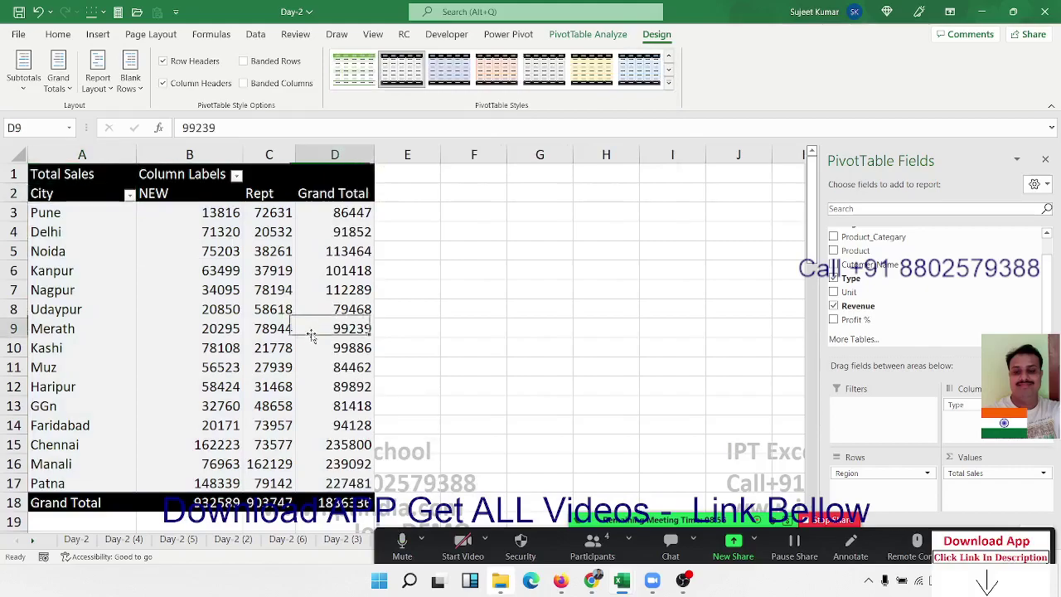
click(290, 295)
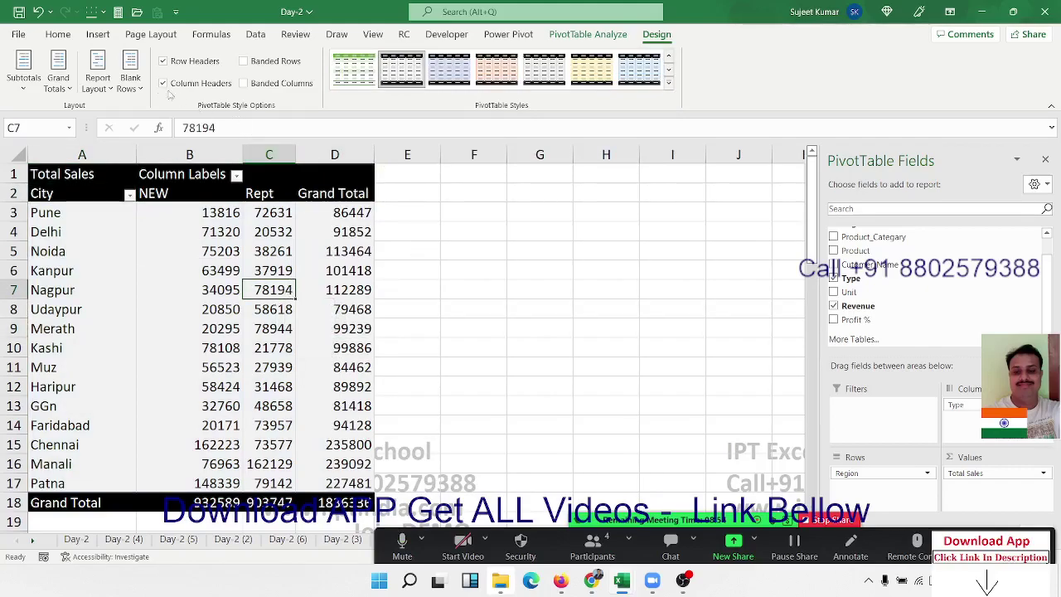
click(58, 34)
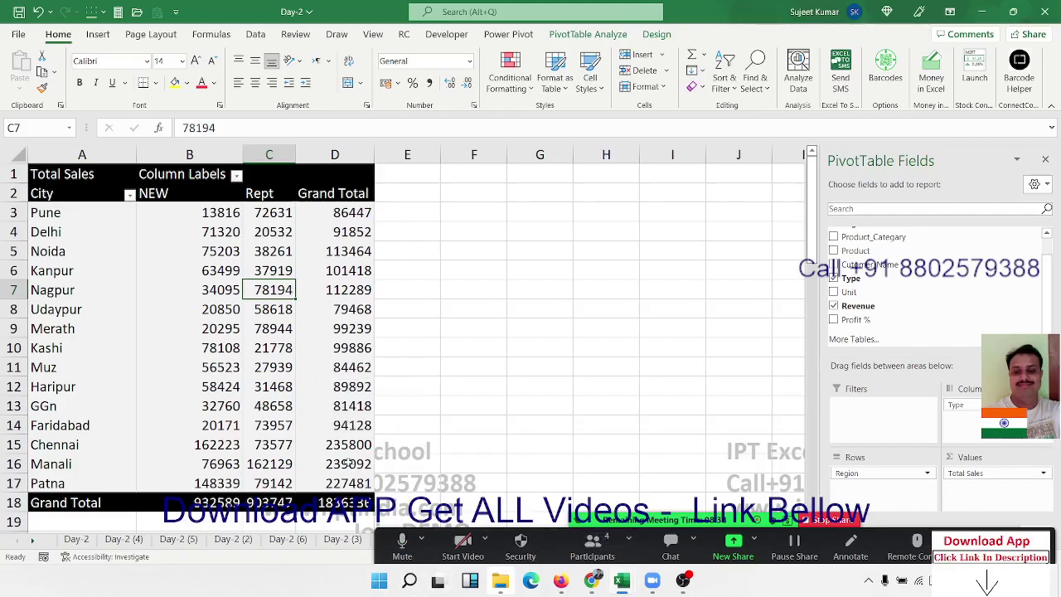
Refresh the PivotTable data, then browse the styles gallery without changing the dark style
right_click(267, 352)
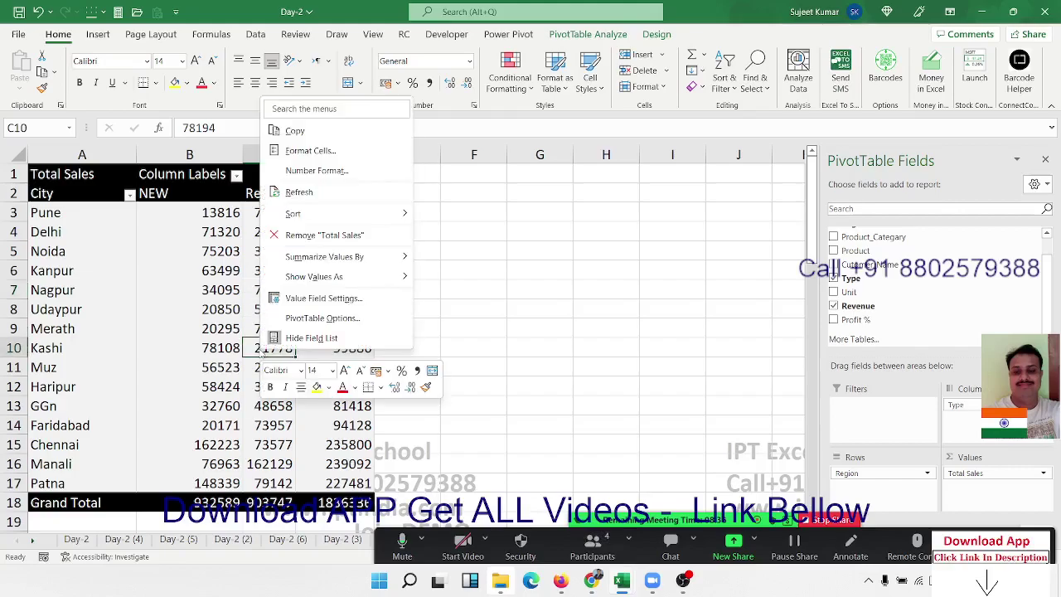
click(291, 197)
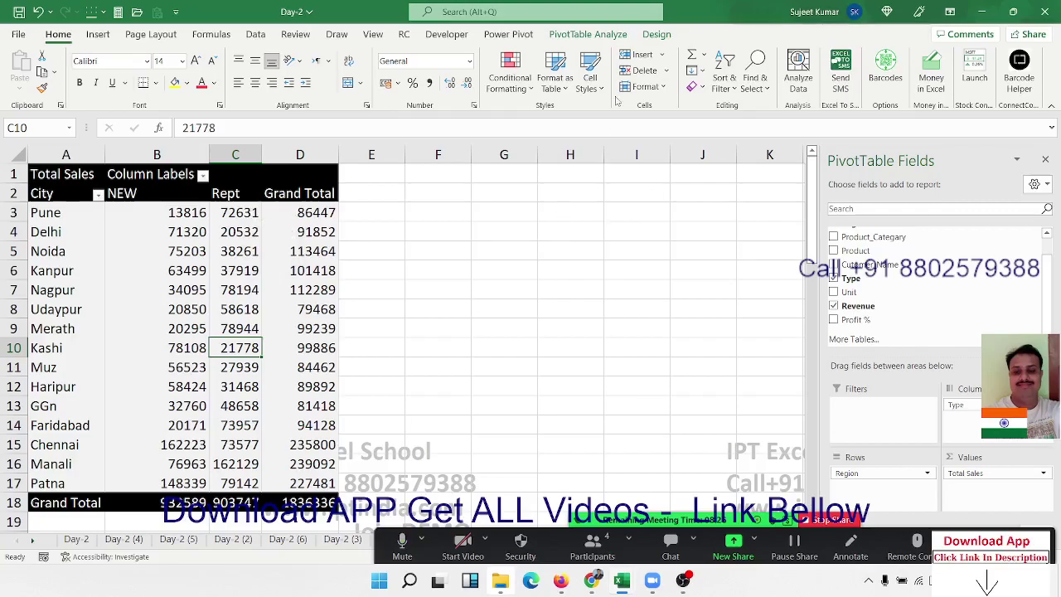
click(656, 35)
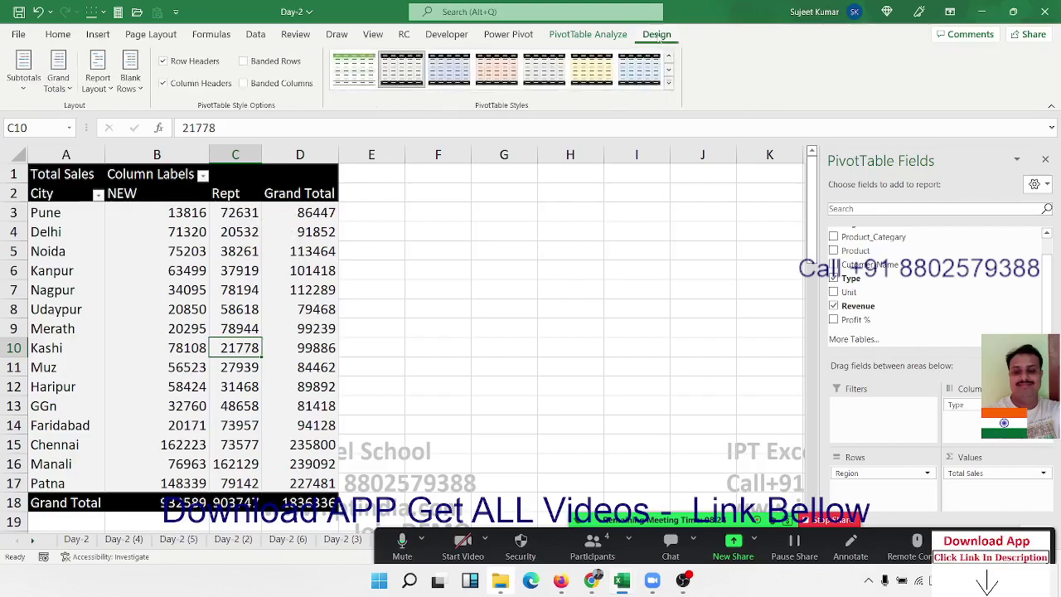
click(668, 82)
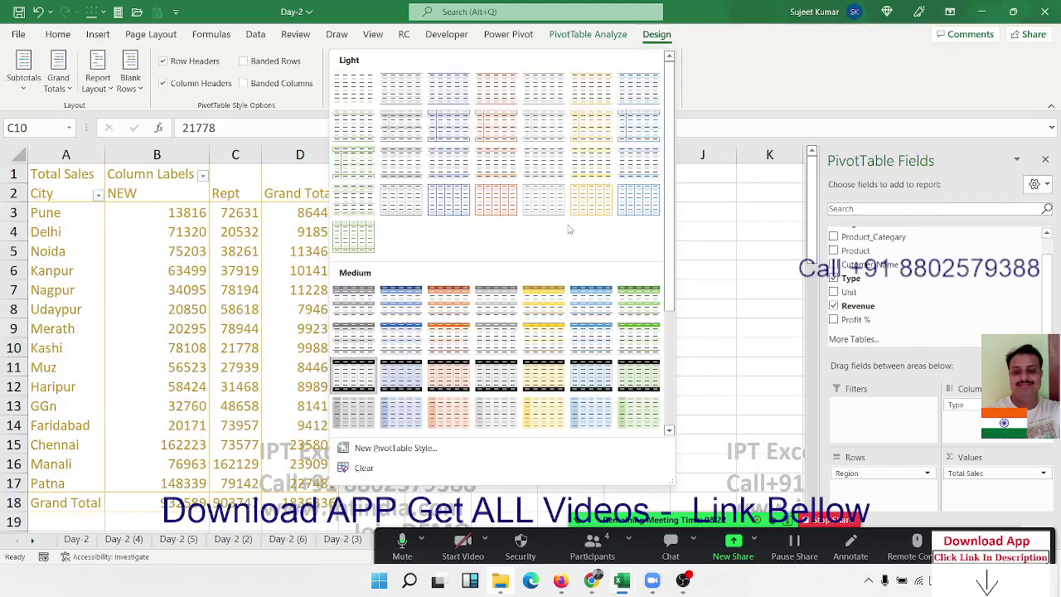
click(304, 330)
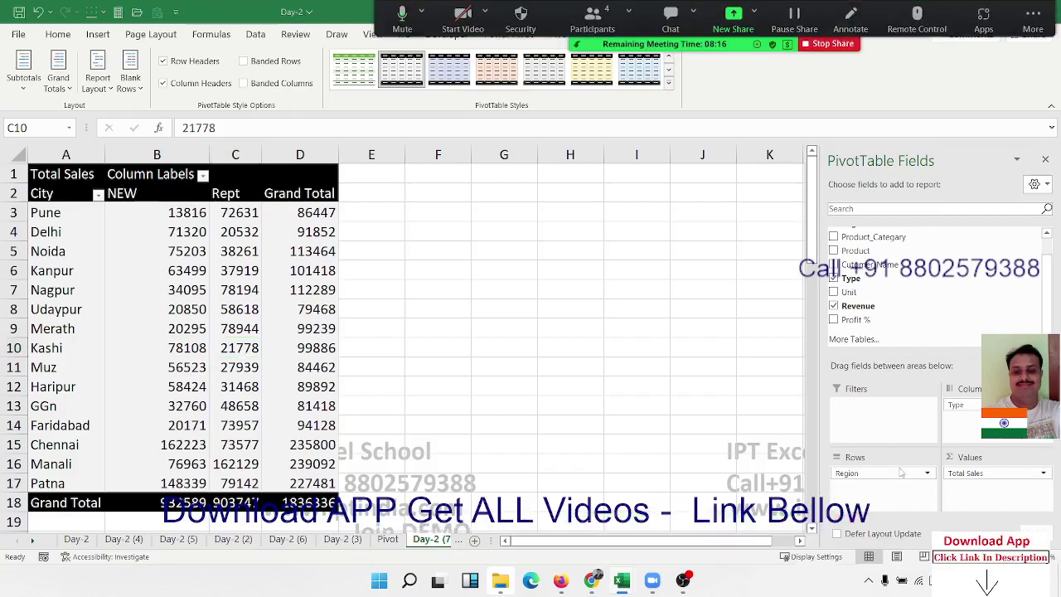
Move Product into the Filters area, filter to 3D CL, and close the field list
click(895, 440)
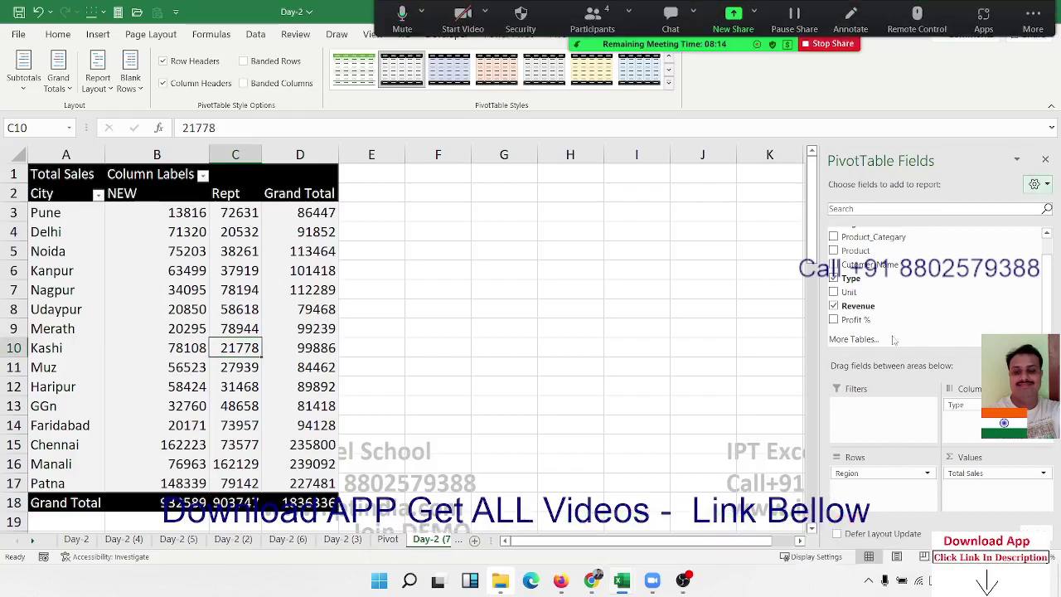
drag(855, 250, 904, 283)
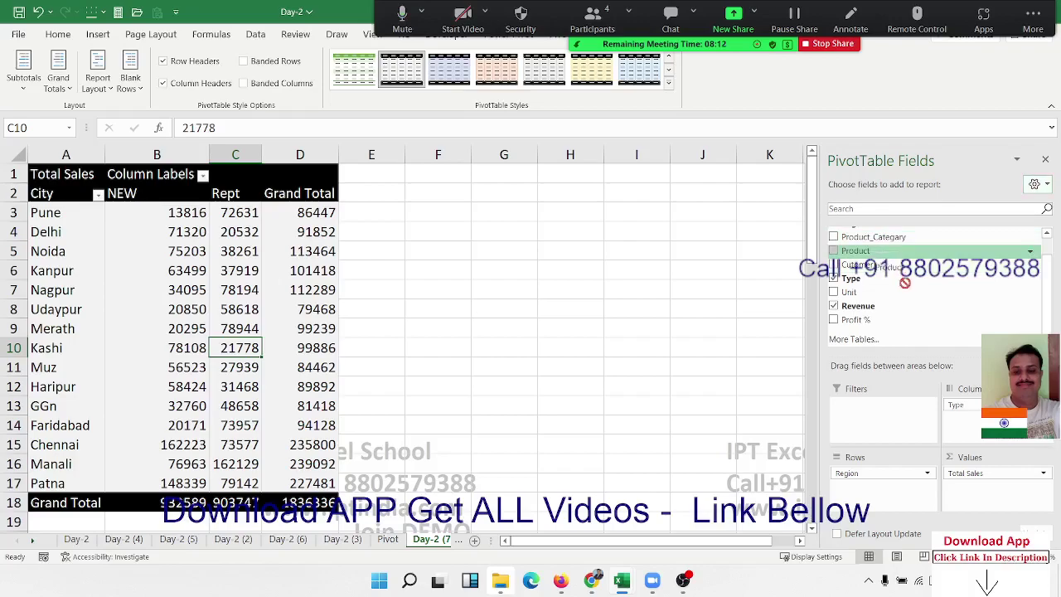
drag(904, 283, 882, 403)
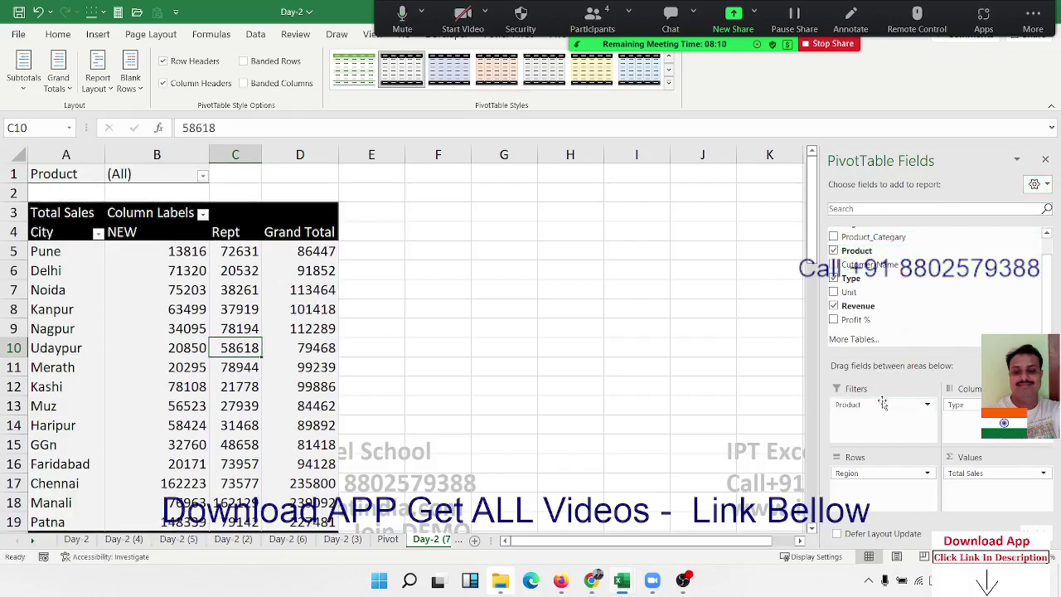
click(203, 175)
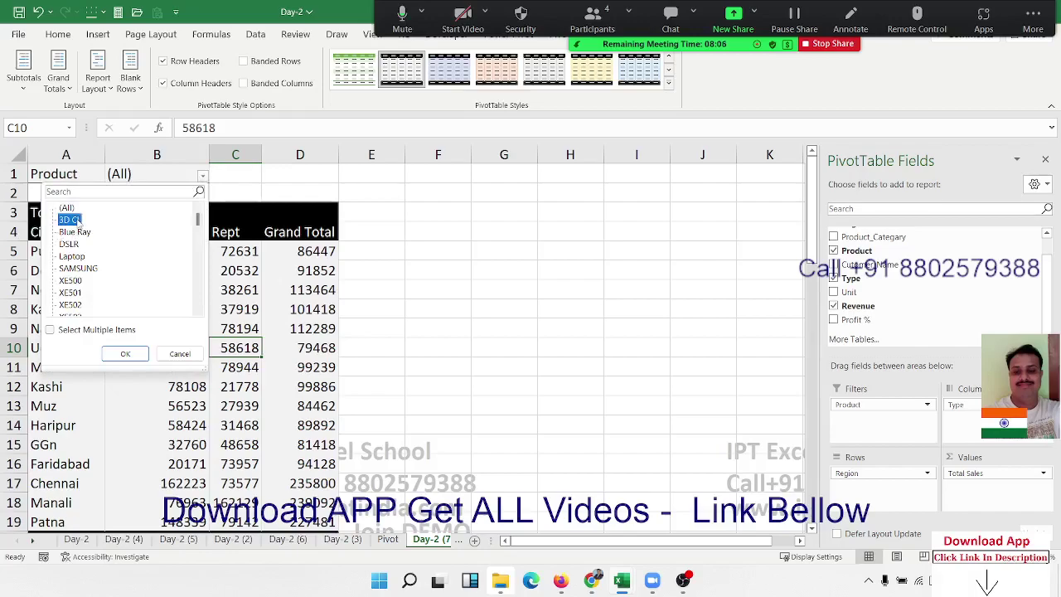
click(135, 357)
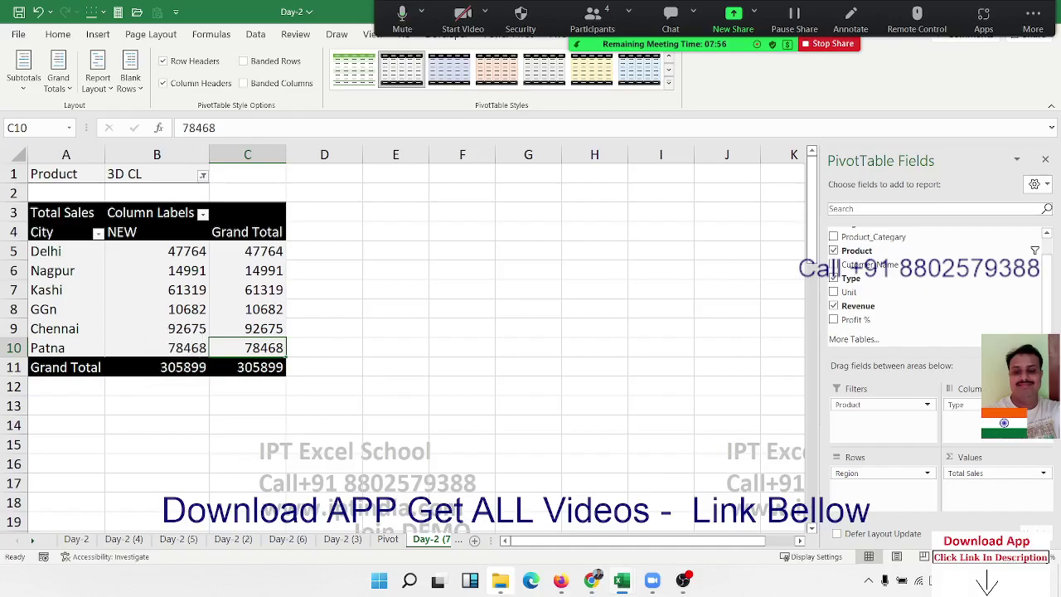
click(1044, 160)
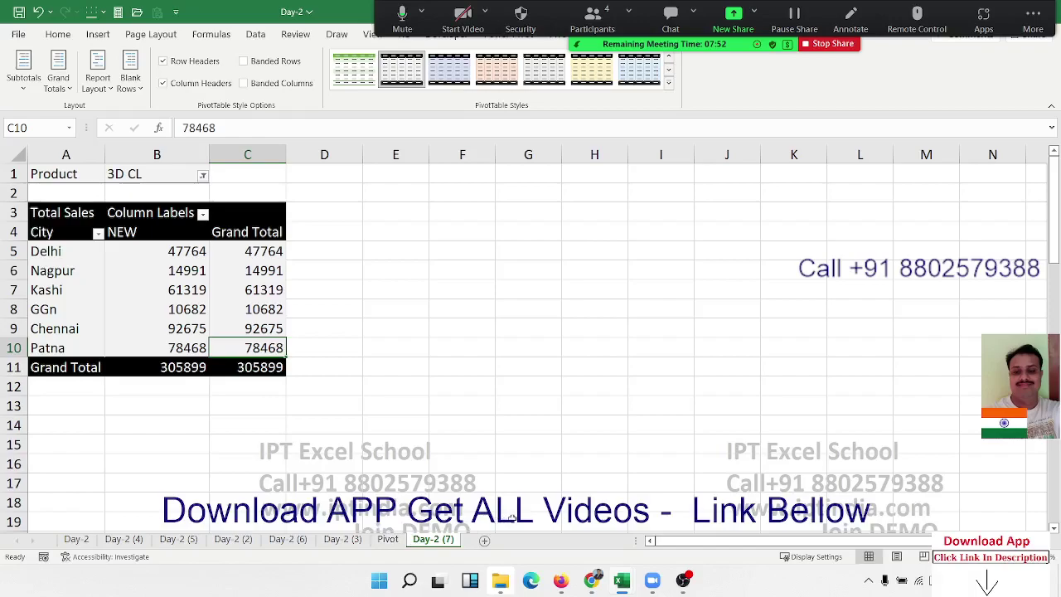
Copy the Day-2 (7) sheet as Day-2 (8), review the Pivot data sheet, then return to Day-2 (8)
drag(483, 540, 487, 541)
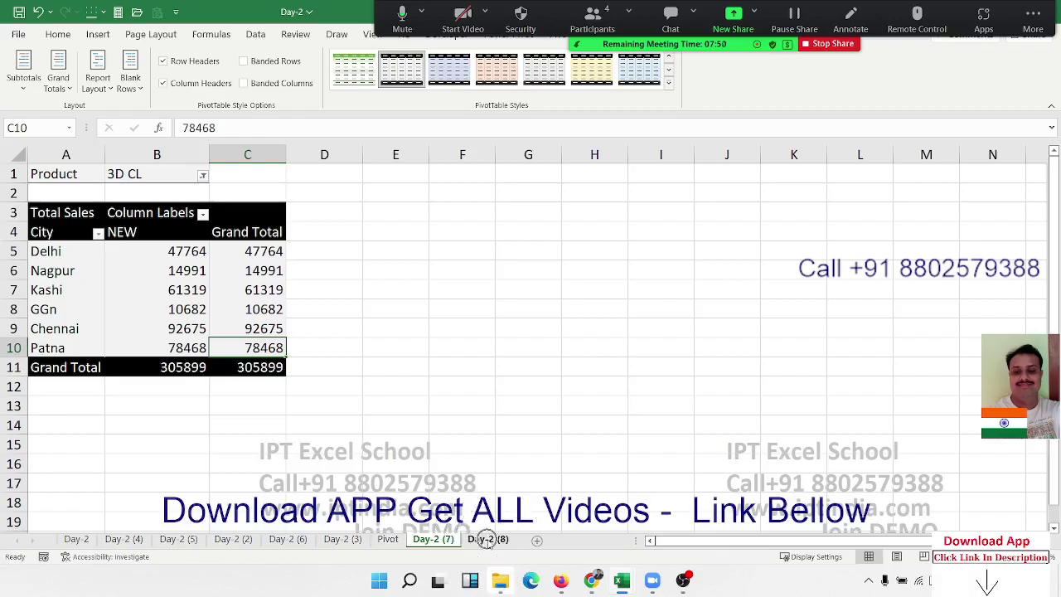
click(202, 249)
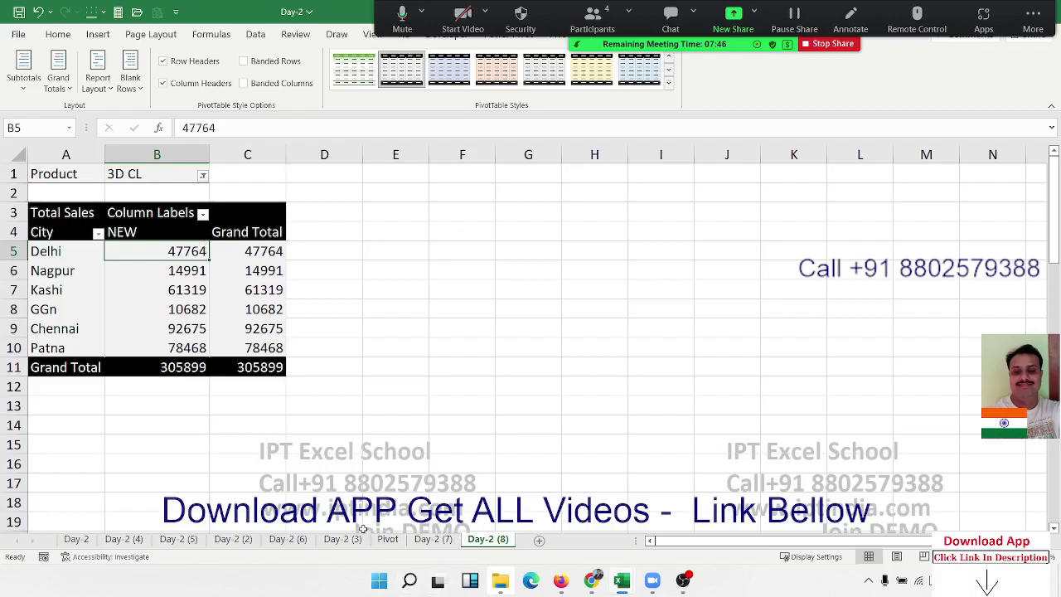
click(387, 539)
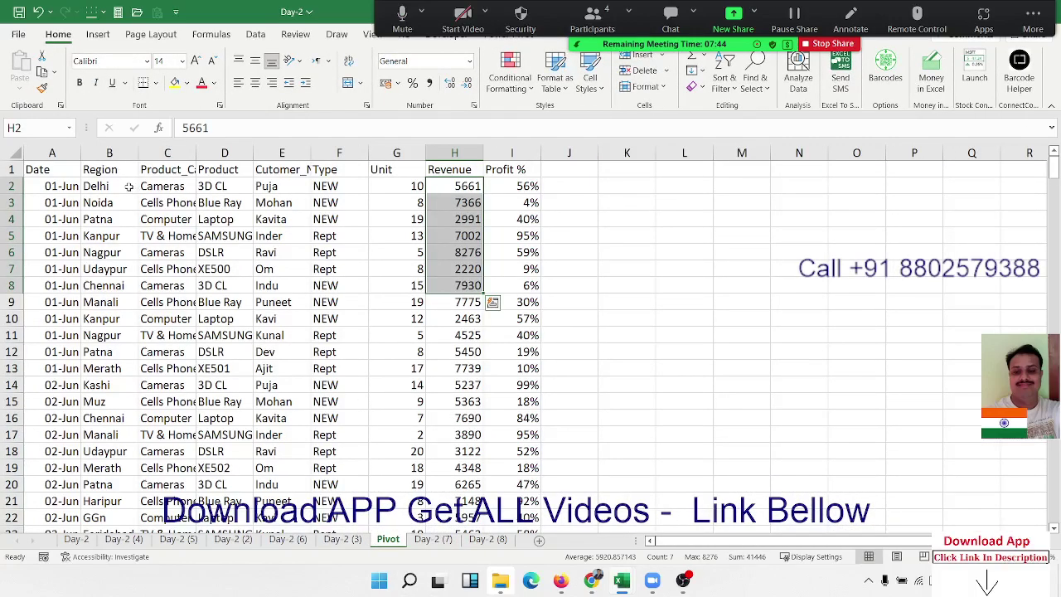
drag(128, 186, 108, 268)
click(170, 192)
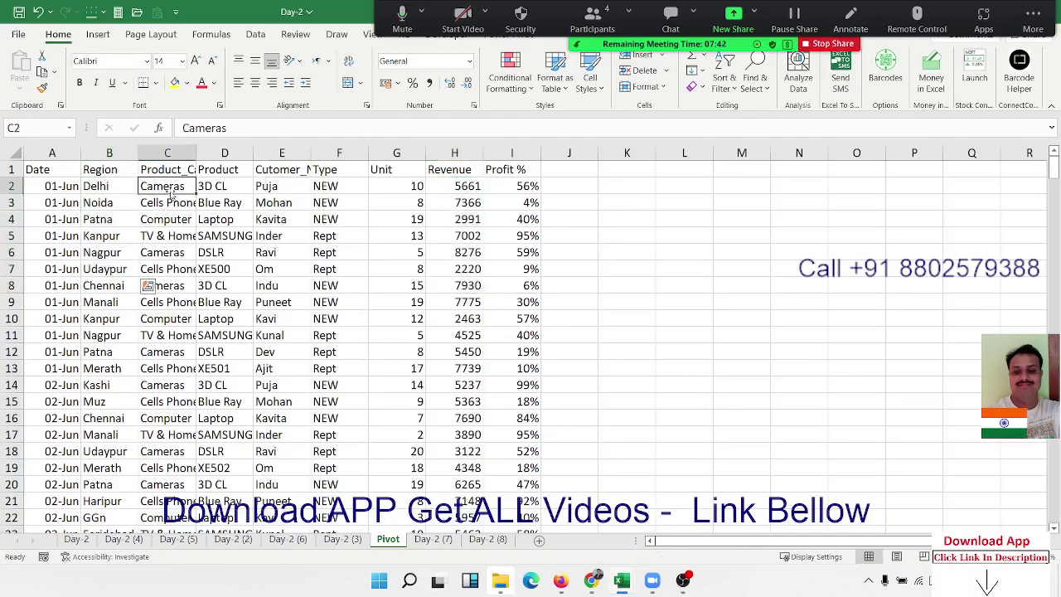
click(174, 203)
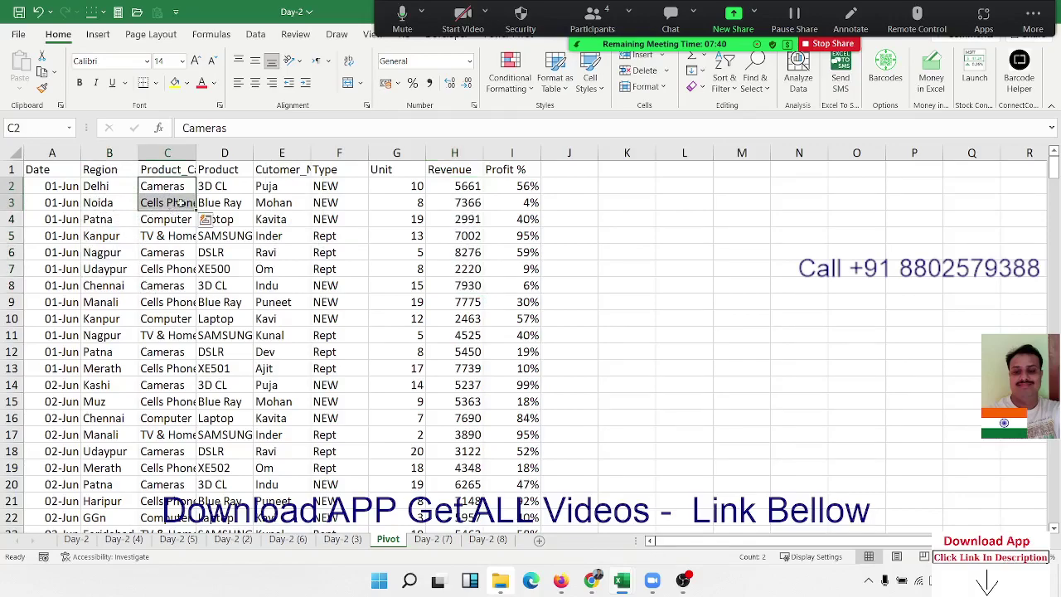
click(213, 199)
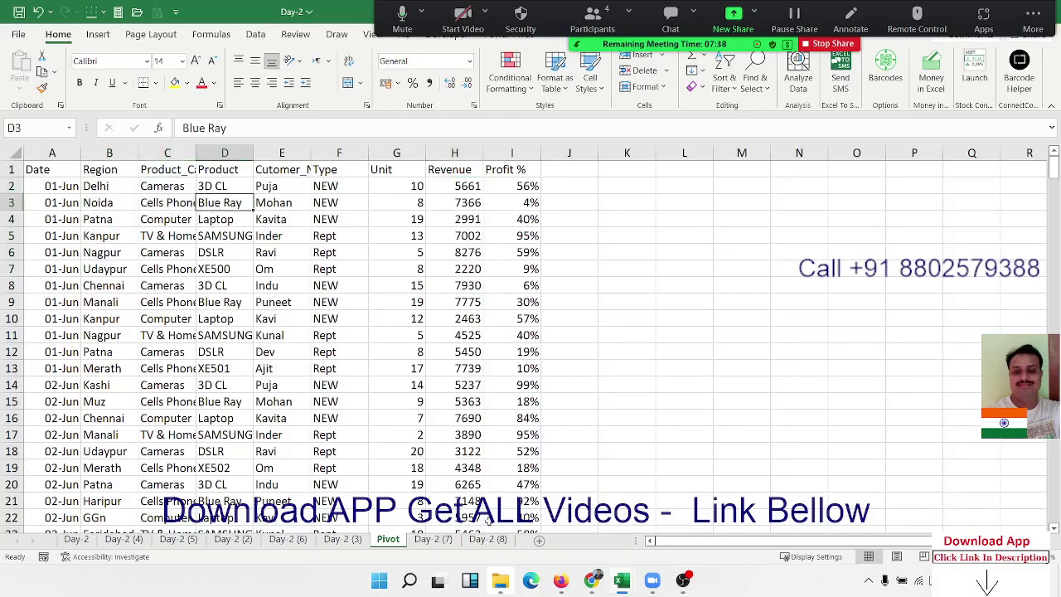
click(488, 540)
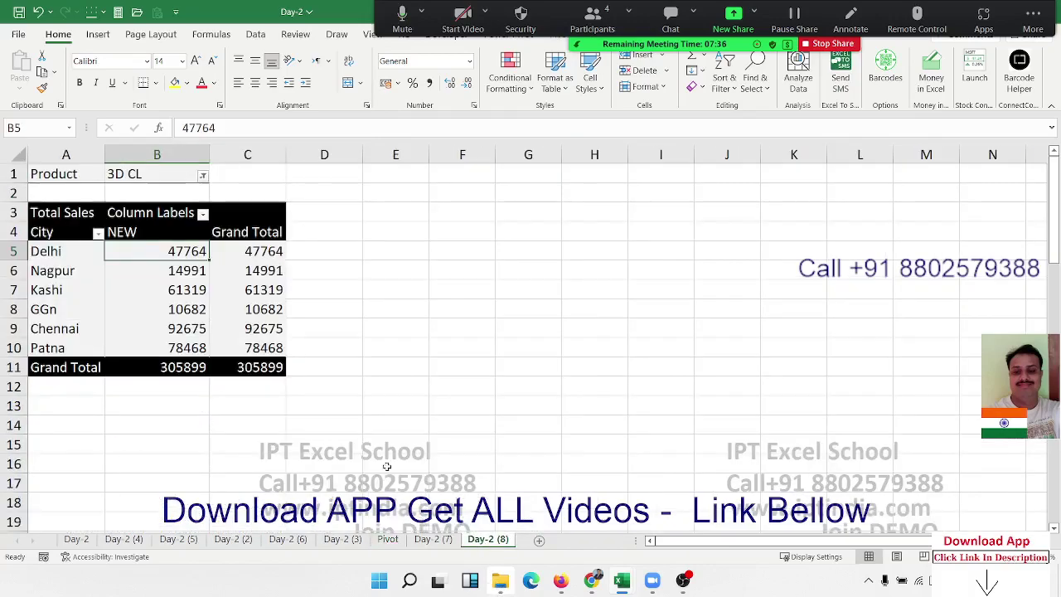
click(217, 271)
Reopen the field list and remove Type, Revenue, Product and Region from the pivot
right_click(217, 270)
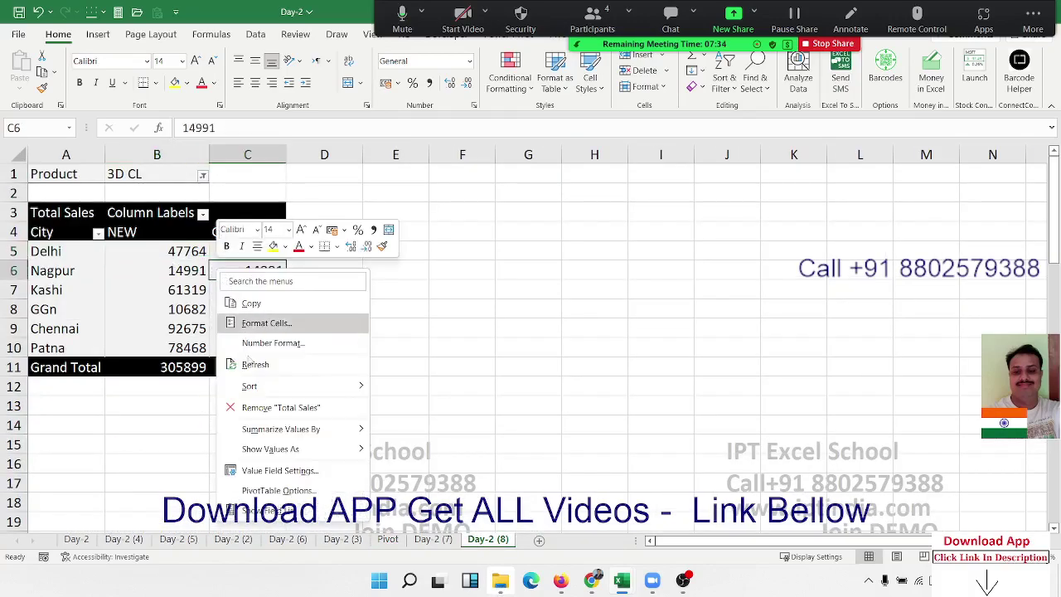
click(248, 510)
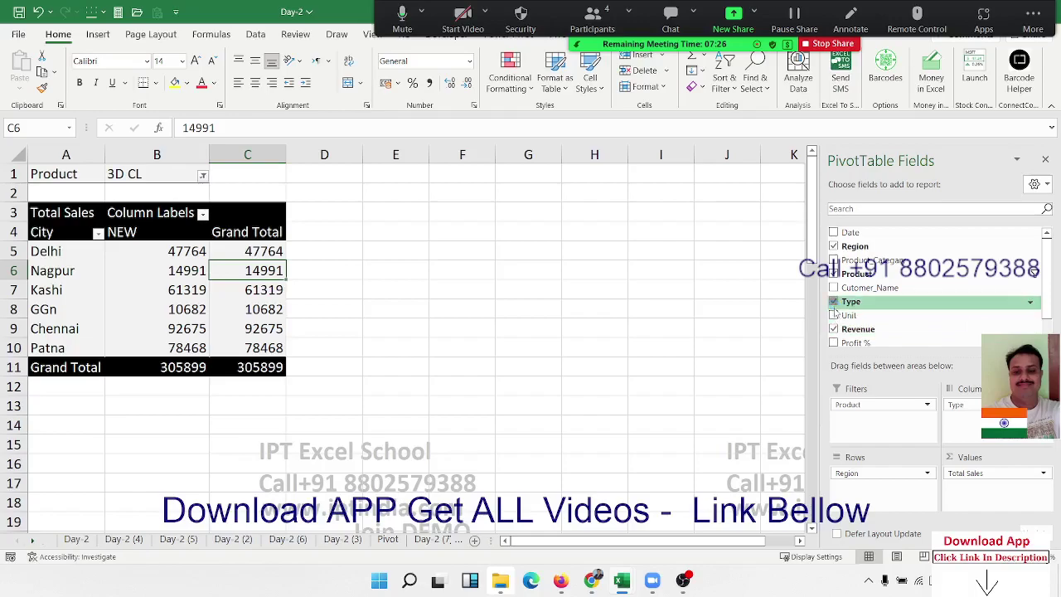
click(834, 302)
click(834, 329)
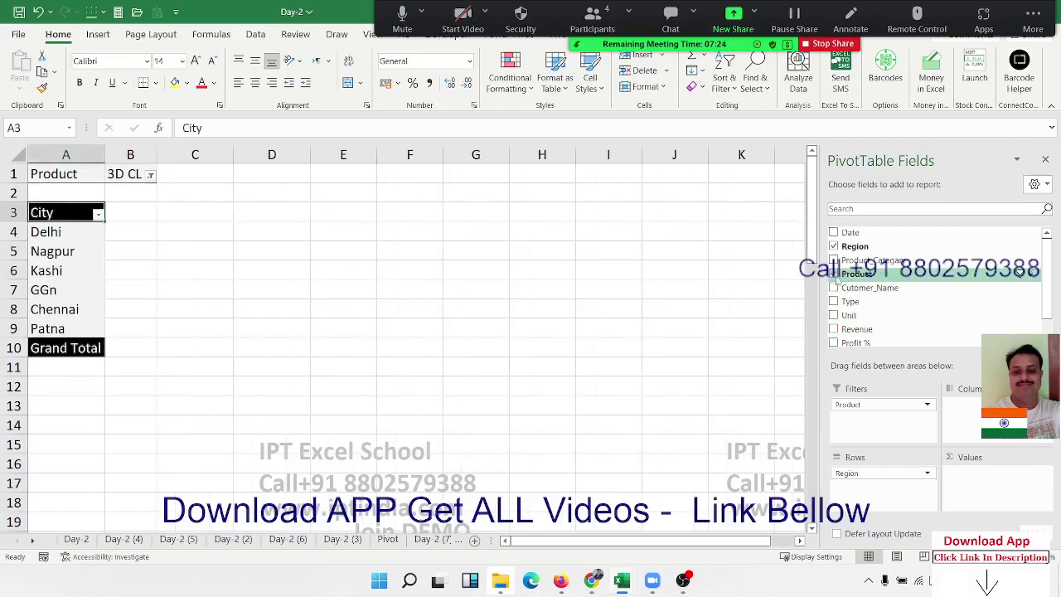
click(1020, 272)
click(854, 246)
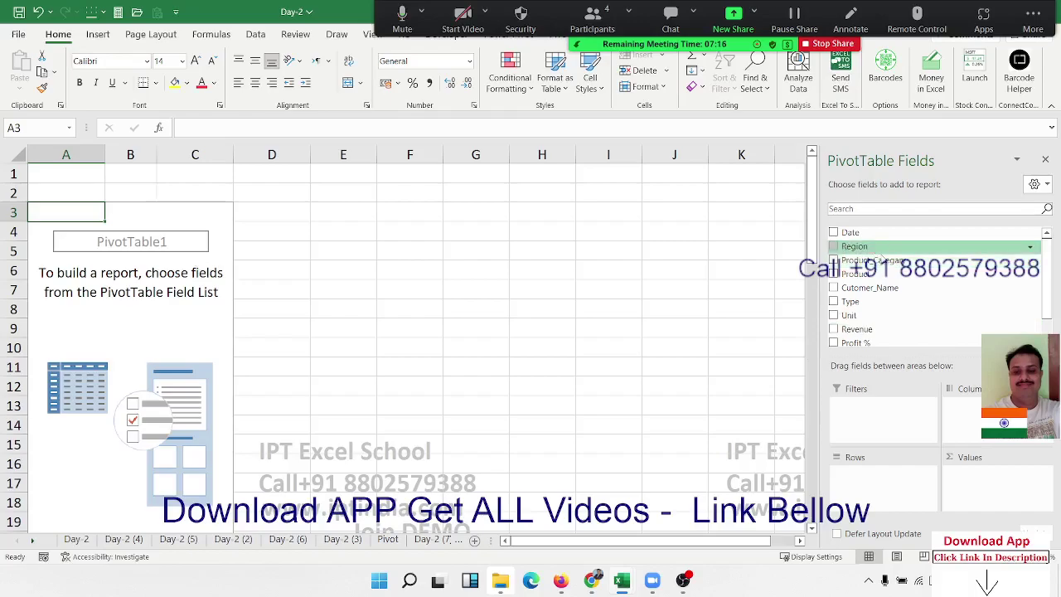
Rebuild the pivot with Region and Product_Categary in Rows and Sum of Unit as values
drag(862, 246, 880, 500)
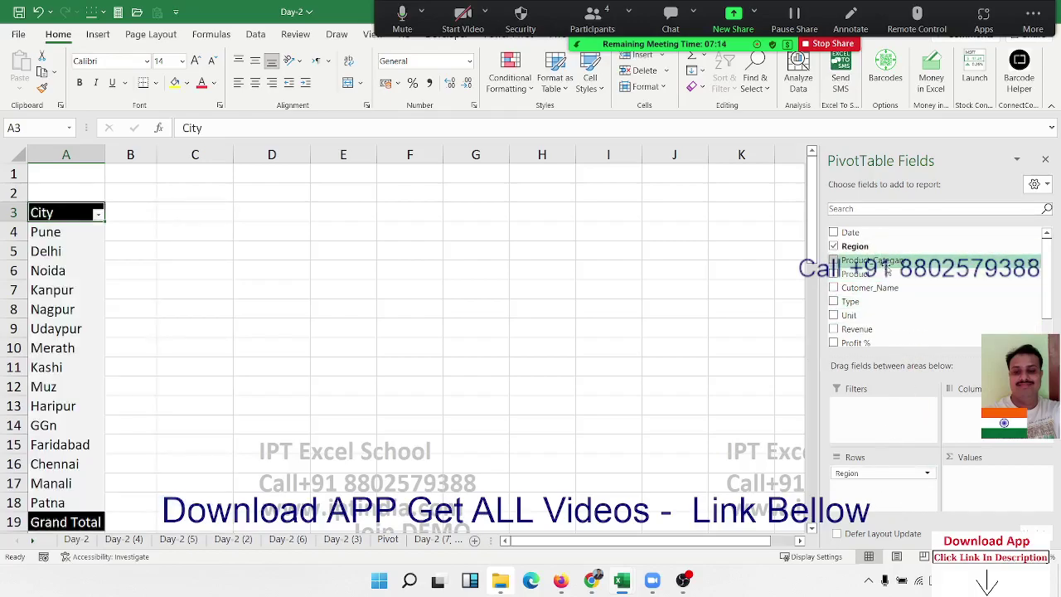
mouse_move(871, 260)
mouse_down()
mouse_move(925, 500)
mouse_move(925, 489)
mouse_up()
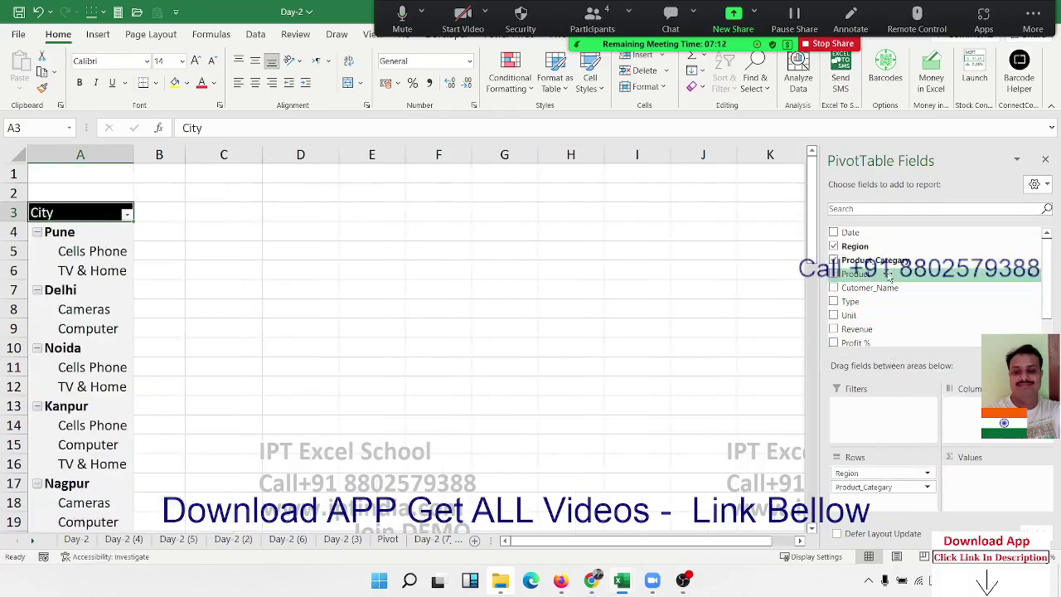
mouse_move(885, 274)
mouse_down()
mouse_move(925, 478)
mouse_move(882, 499)
mouse_up()
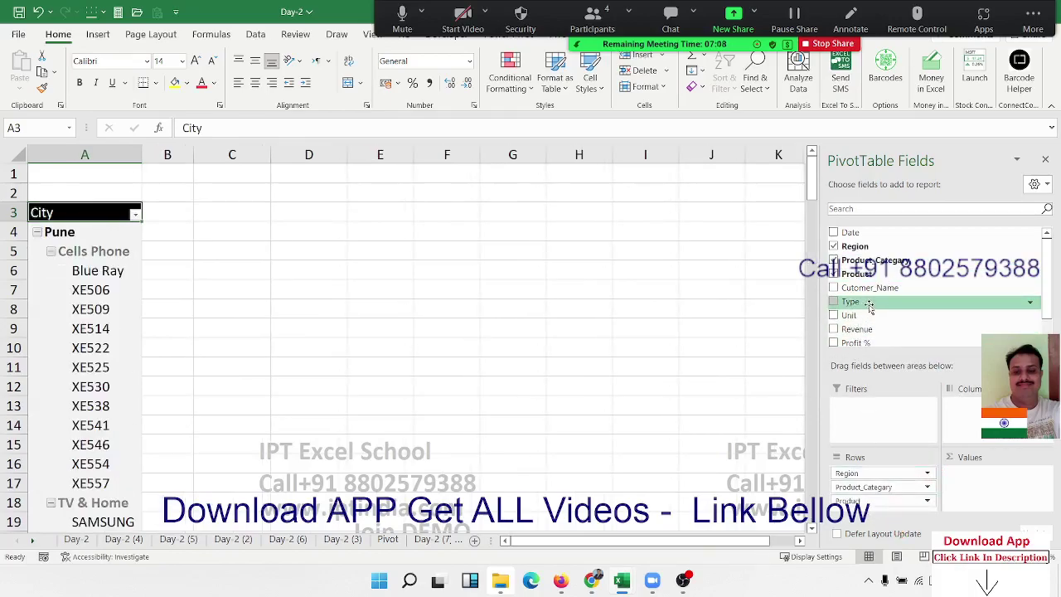
drag(867, 313, 964, 477)
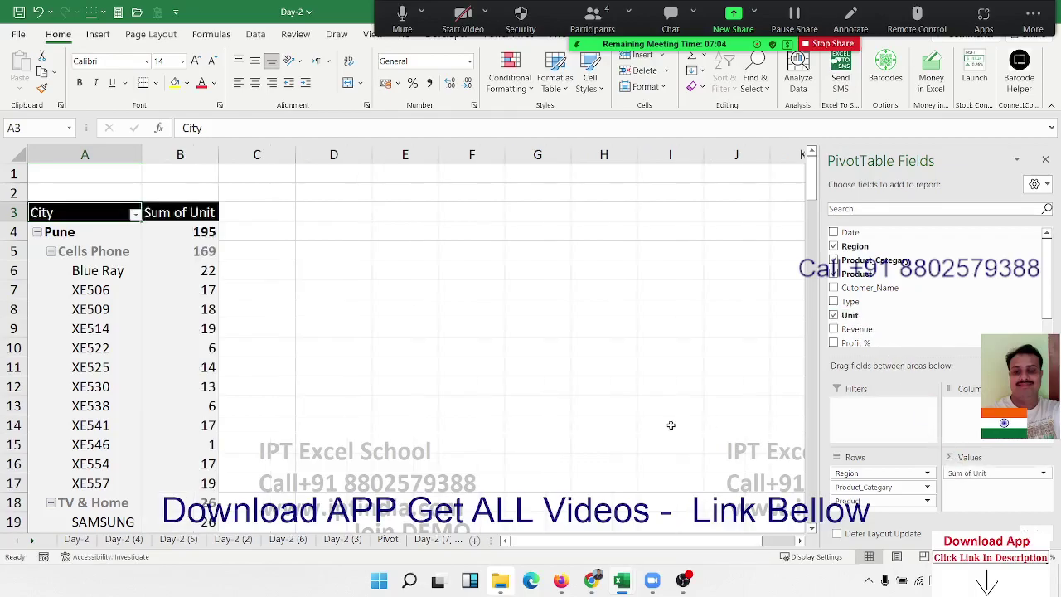
scroll(165, 365, down, 7)
scroll(166, 366, down, 7)
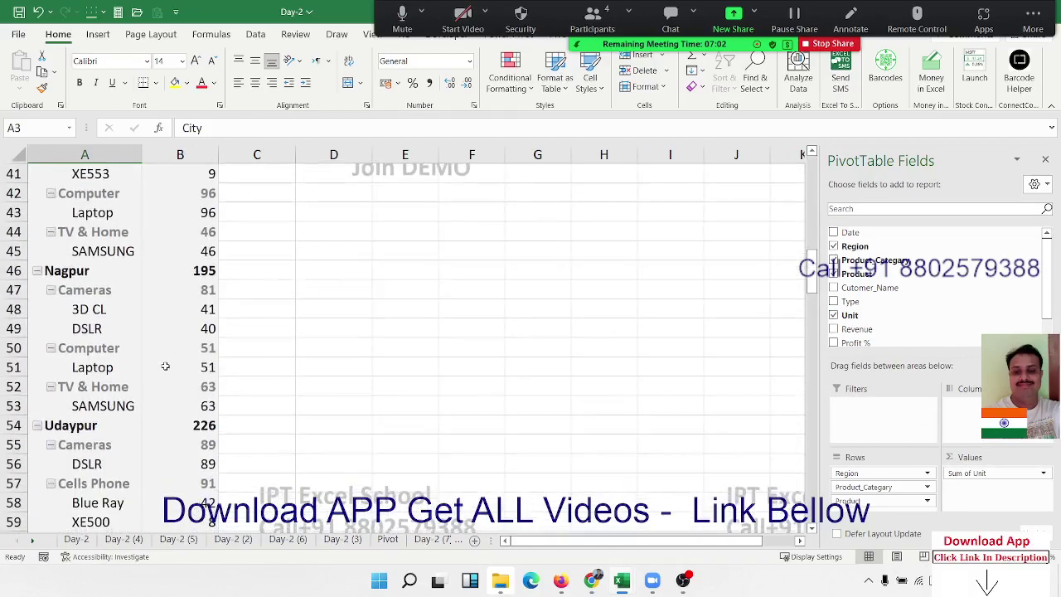
scroll(166, 366, down, 7)
scroll(166, 365, down, 3)
scroll(166, 363, down, 3)
scroll(167, 363, up, 13)
scroll(167, 363, up, 13)
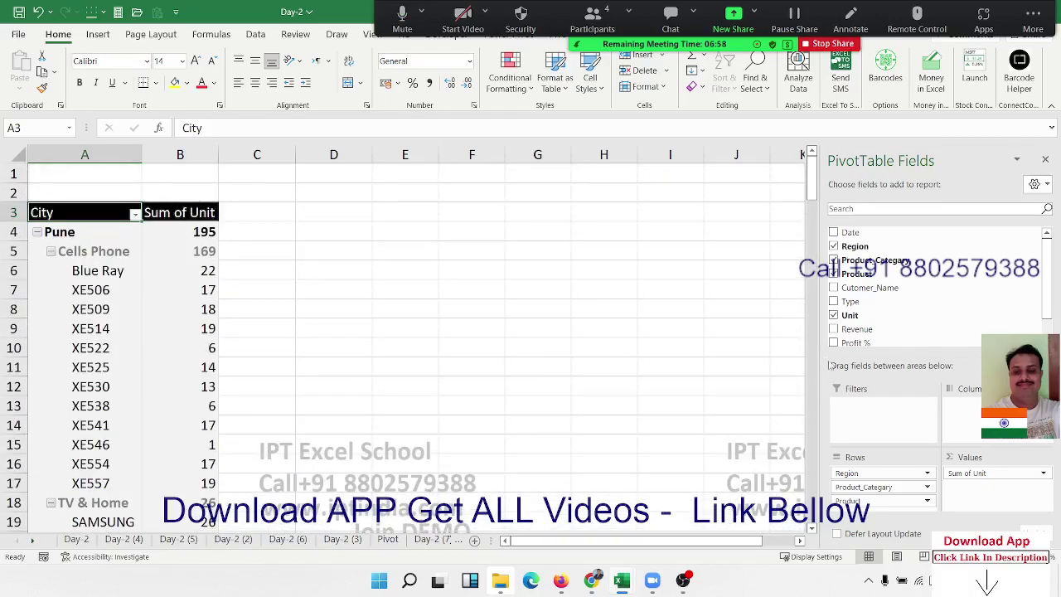
Move Product_Categary to Columns, giving Cameras, Cells Phone, Computer and TV & Home columns
mouse_move(875, 500)
mouse_down()
mouse_move(910, 298)
mouse_move(881, 503)
mouse_up()
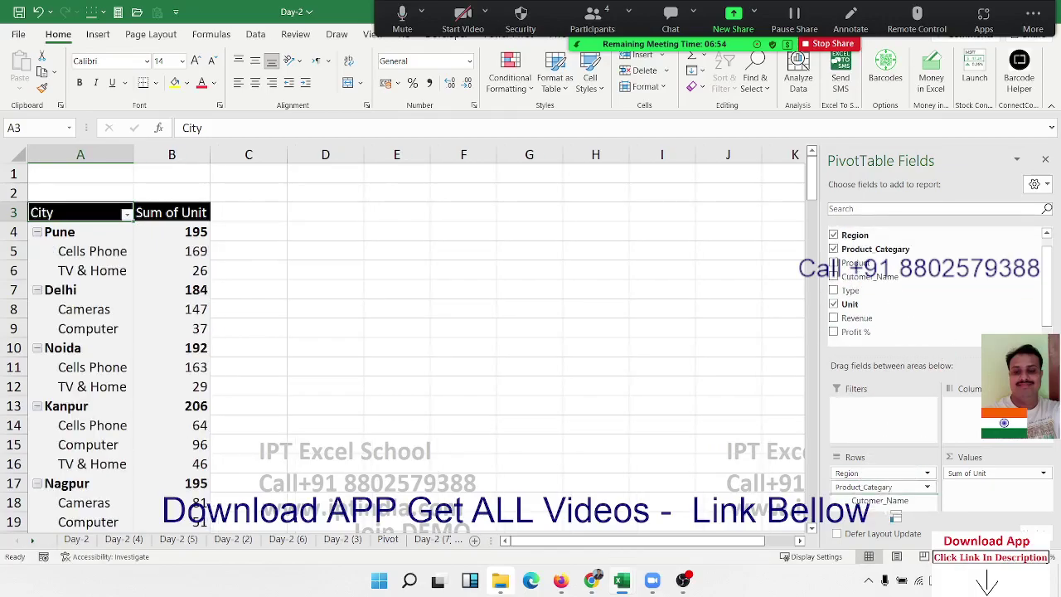
scroll(146, 322, down, 3)
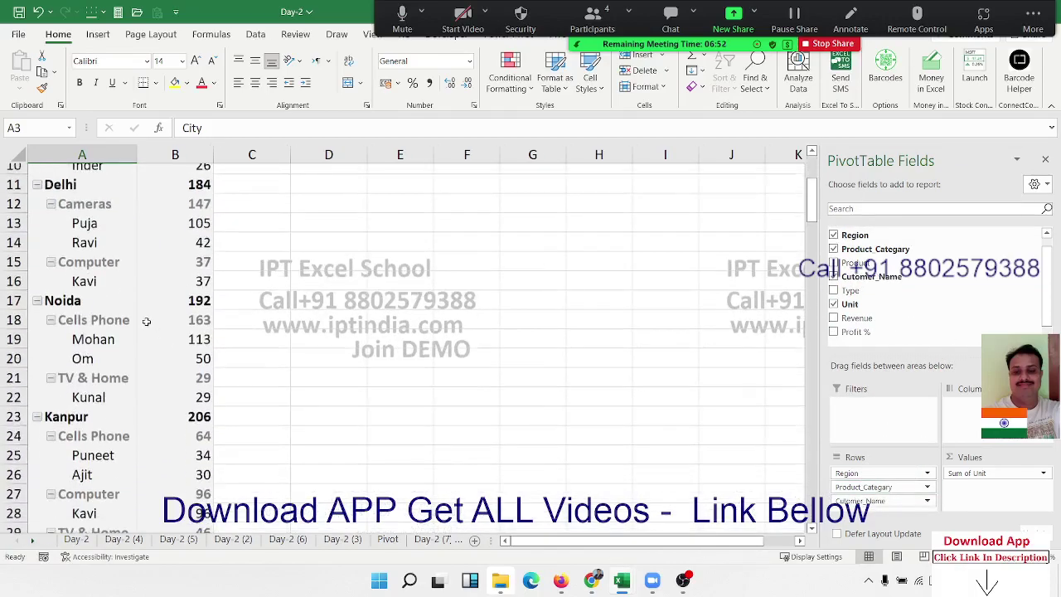
scroll(146, 321, up, 3)
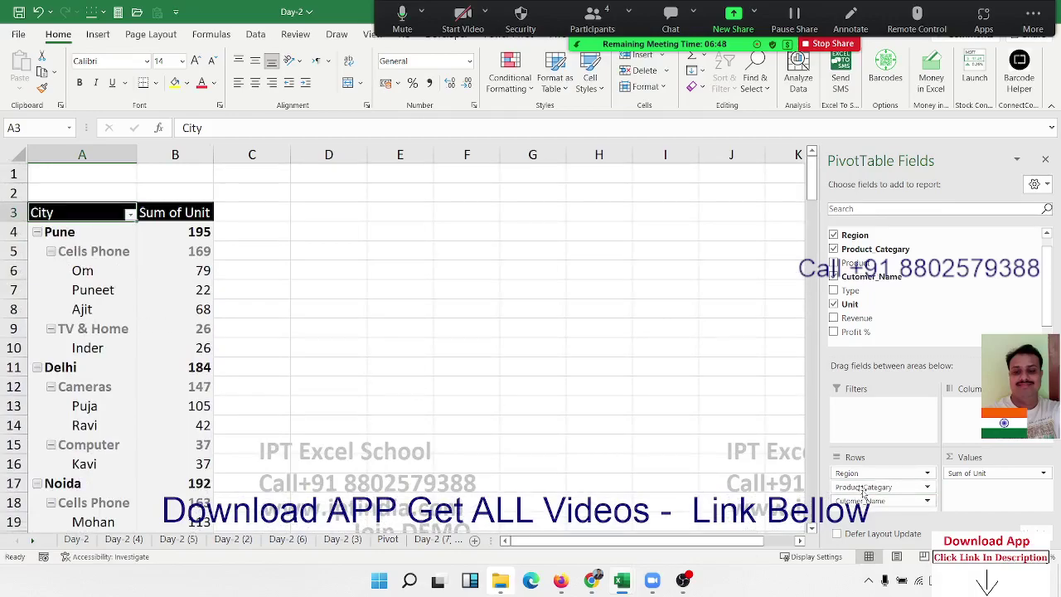
mouse_move(863, 489)
mouse_down()
mouse_move(1008, 443)
mouse_move(986, 406)
mouse_up()
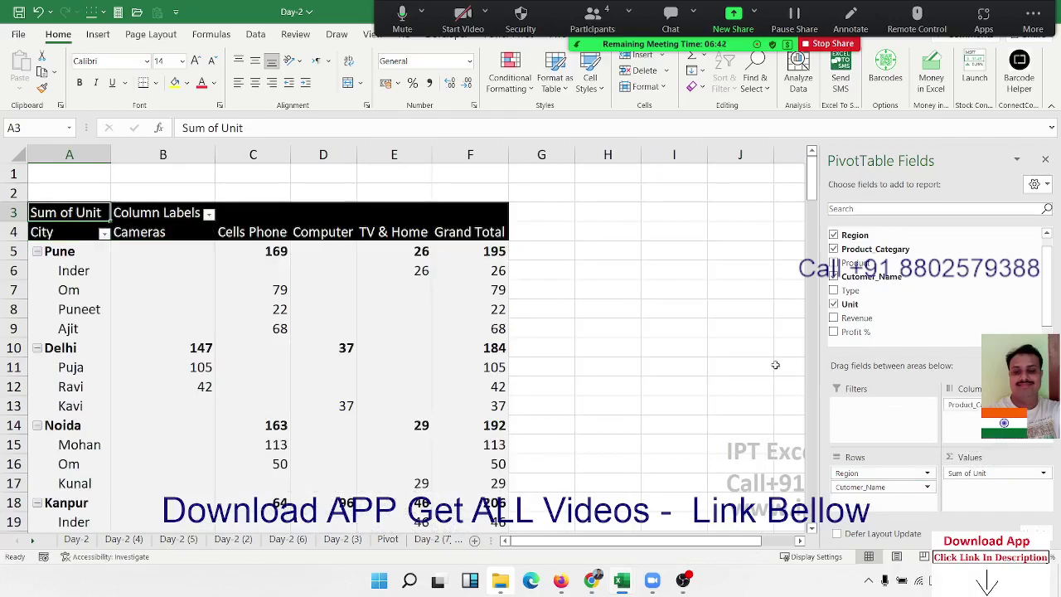
Move Product_Categary back to Rows above Cutomer_Name, then collapse the Pune group to 195
drag(141, 233, 407, 232)
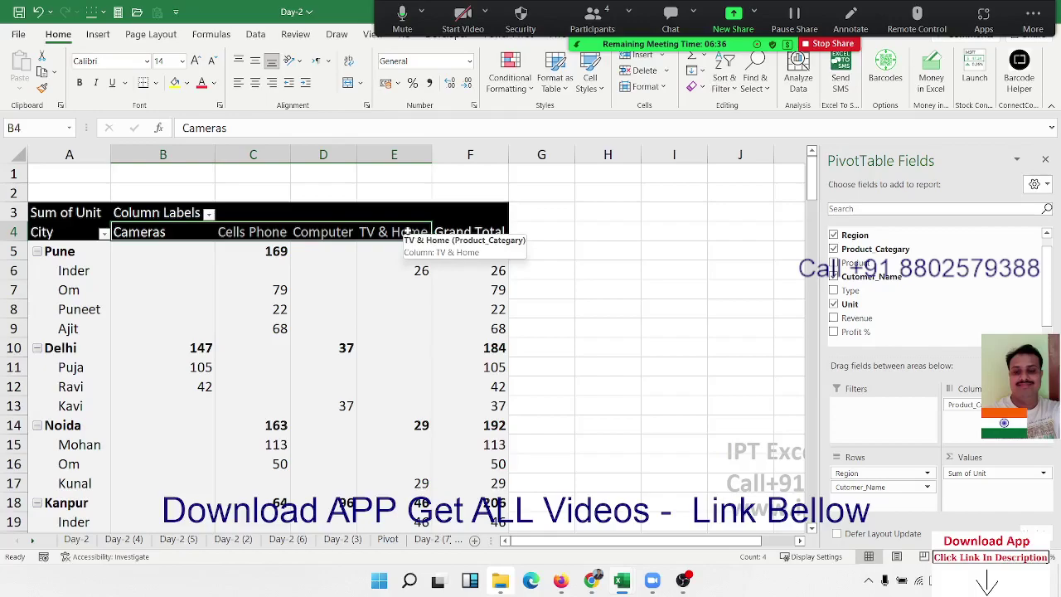
mouse_move(541, 232)
mouse_down()
mouse_move(1028, 250)
mouse_move(911, 251)
mouse_up()
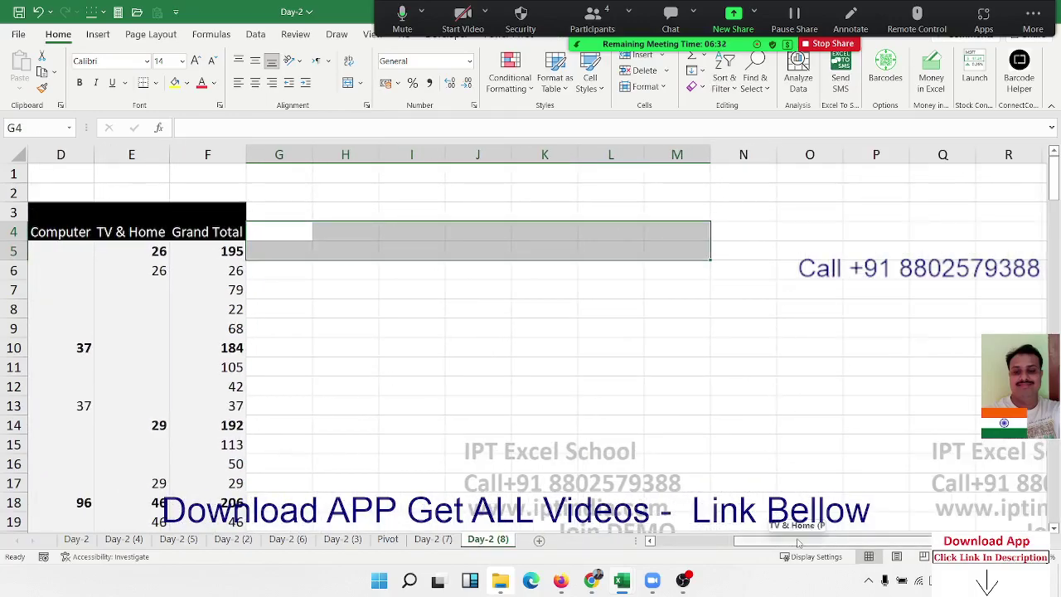
drag(799, 540, 687, 541)
click(309, 337)
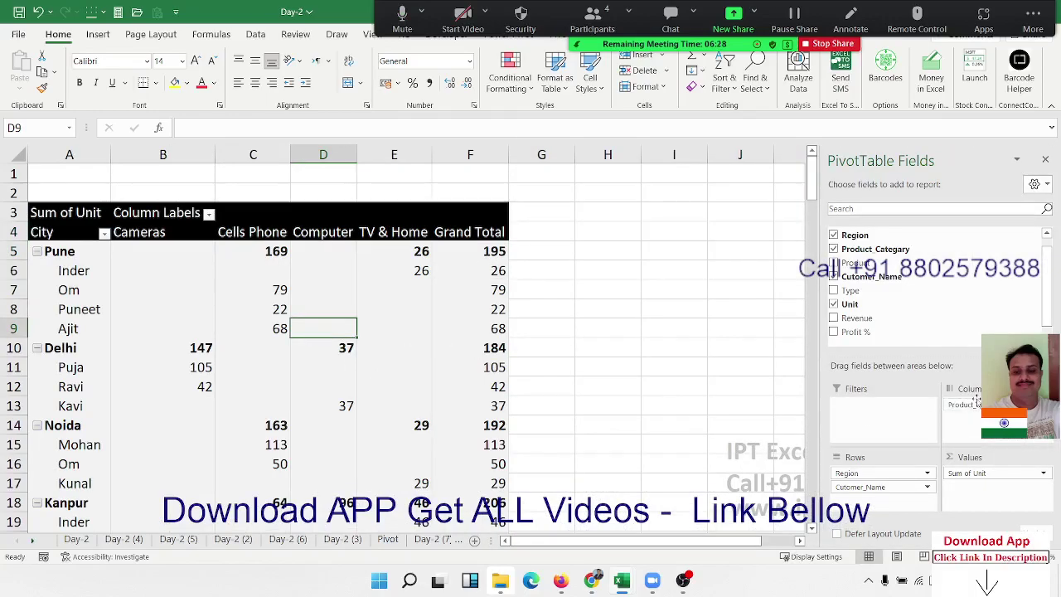
mouse_move(977, 401)
mouse_down()
mouse_move(910, 515)
mouse_move(908, 504)
mouse_up()
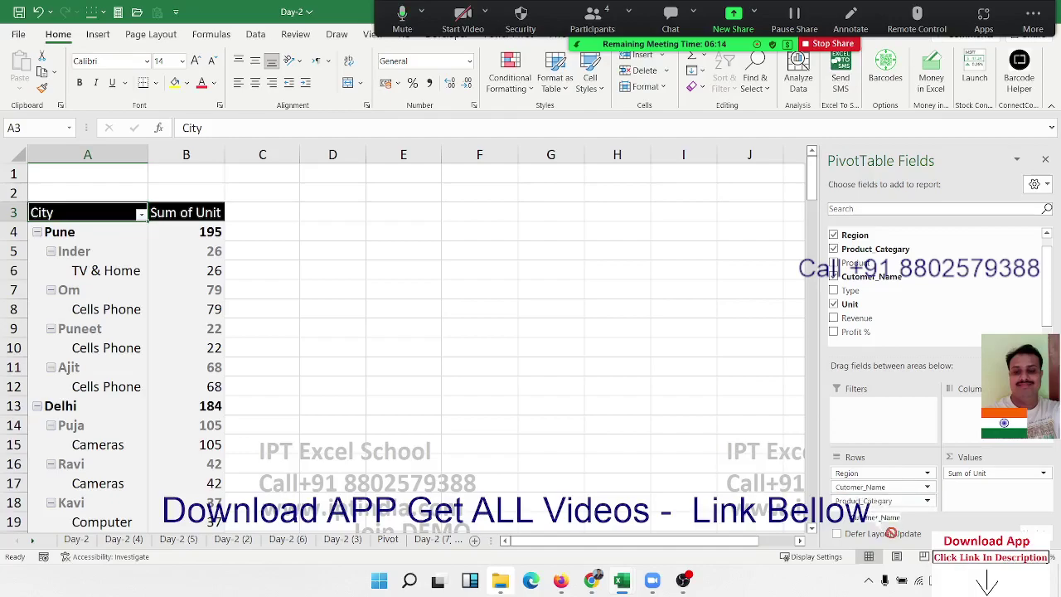
drag(877, 514, 877, 514)
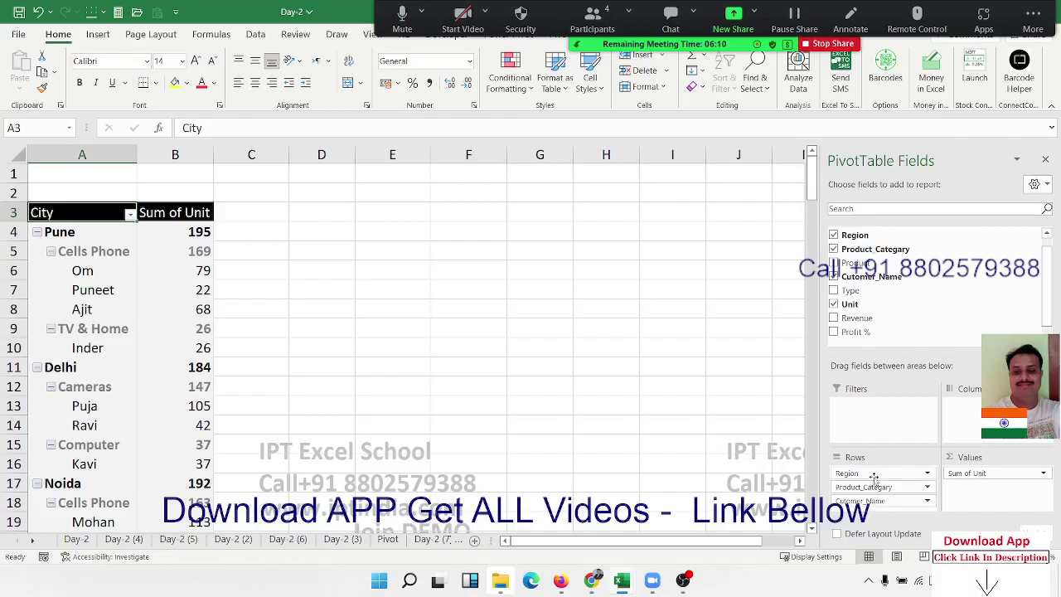
mouse_move(872, 501)
mouse_down()
mouse_move(884, 524)
mouse_move(870, 491)
mouse_up()
click(38, 233)
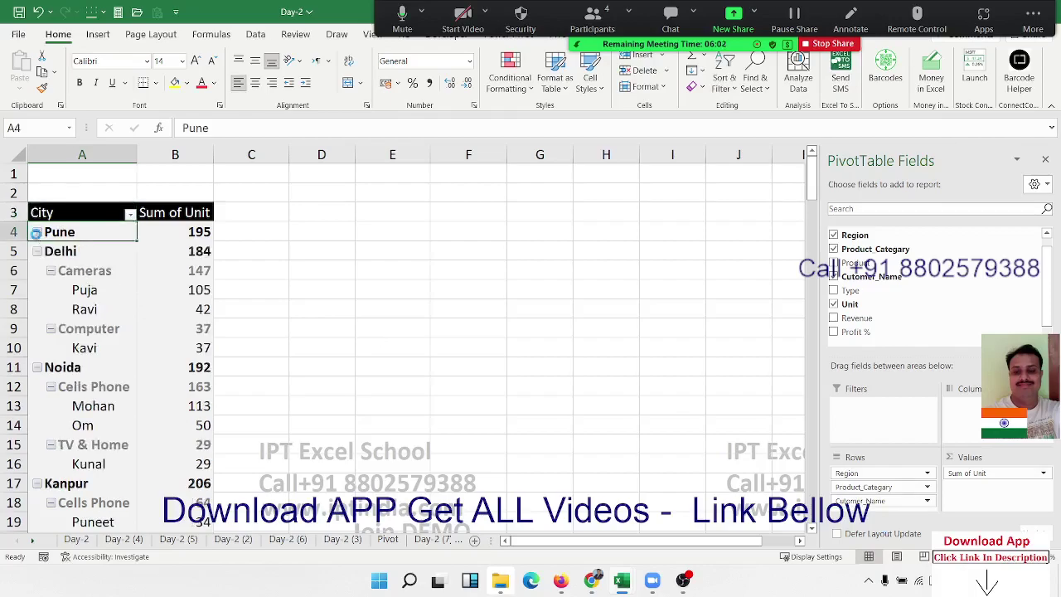
Expand and collapse the Pune and Delhi groups, dismissing the save prompt along the way
click(37, 233)
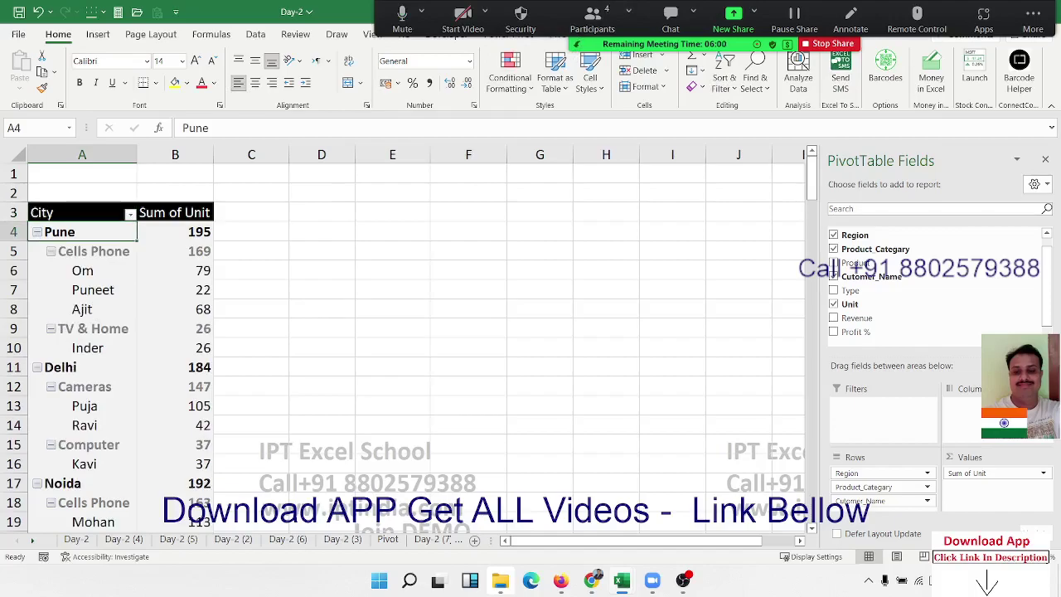
click(1049, 15)
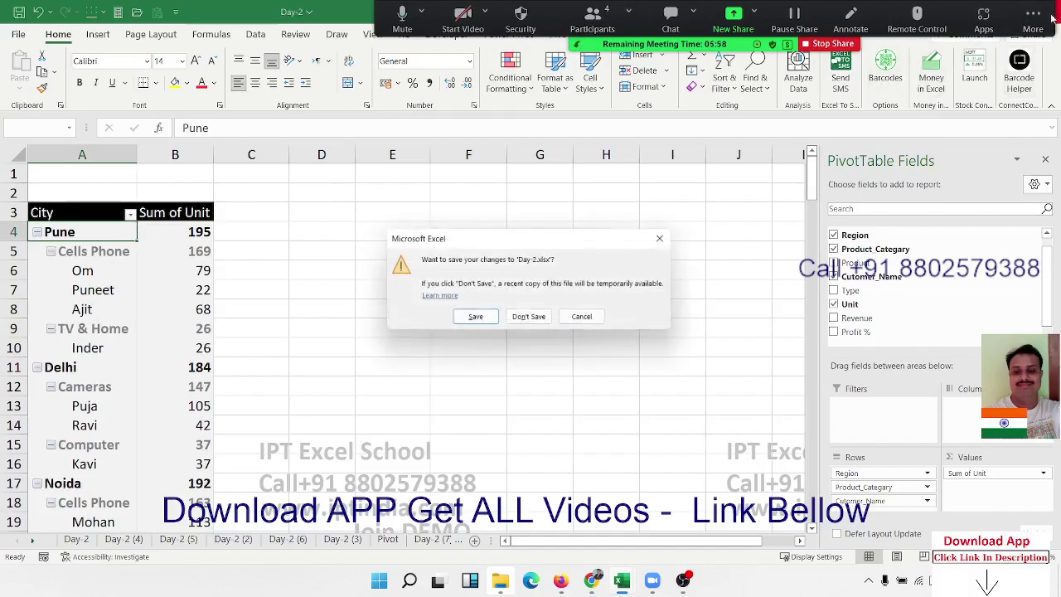
key(Escape)
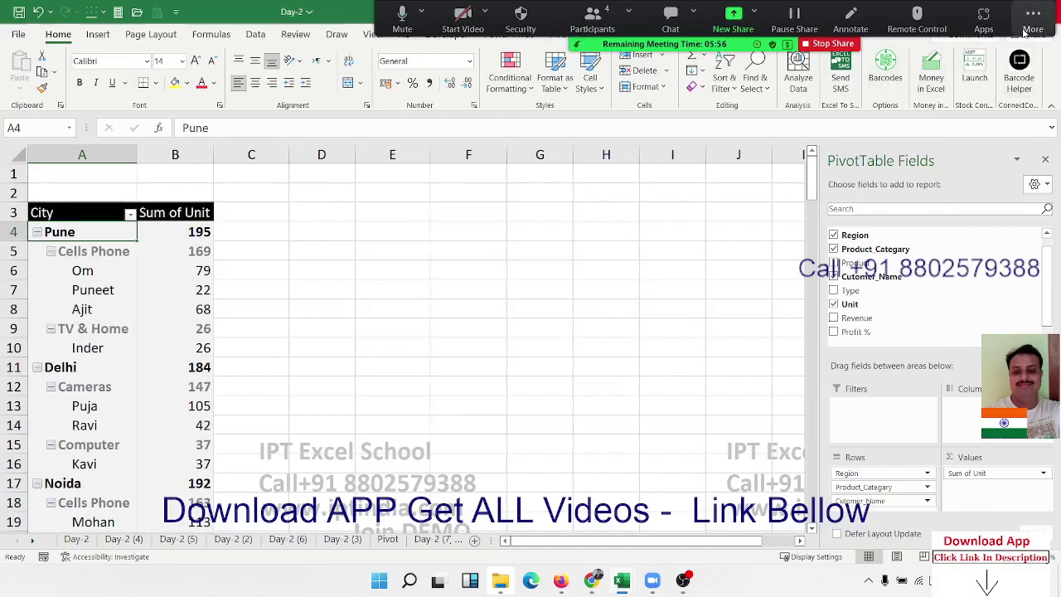
click(1025, 31)
click(931, 163)
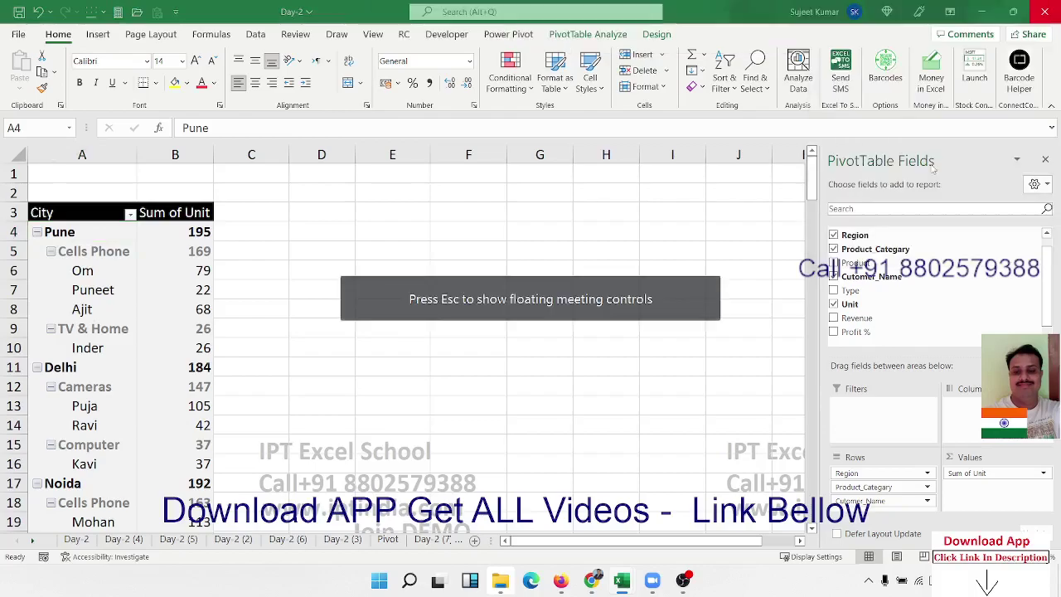
click(37, 236)
click(36, 232)
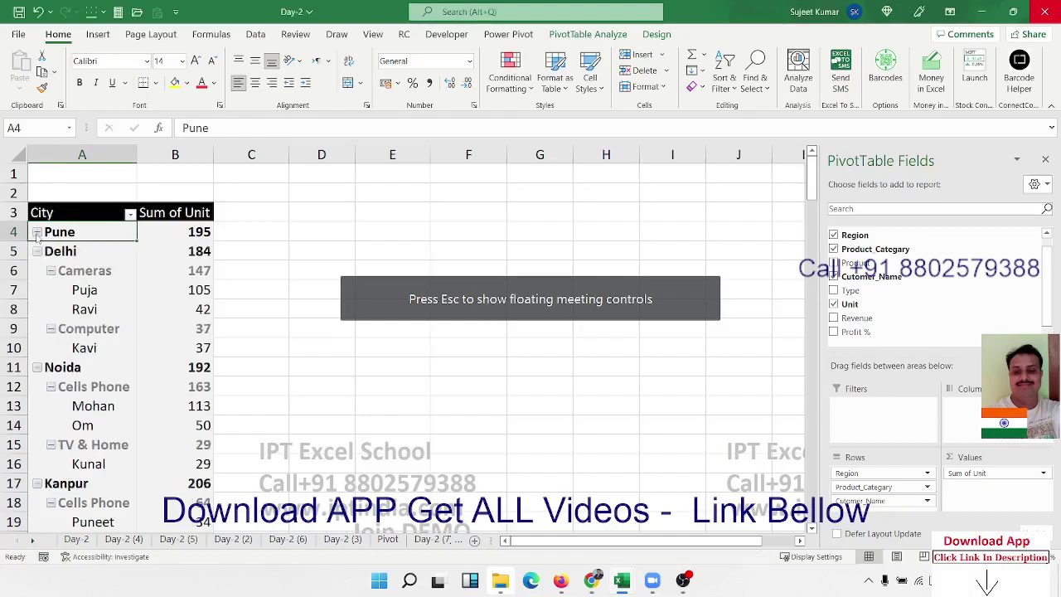
click(36, 252)
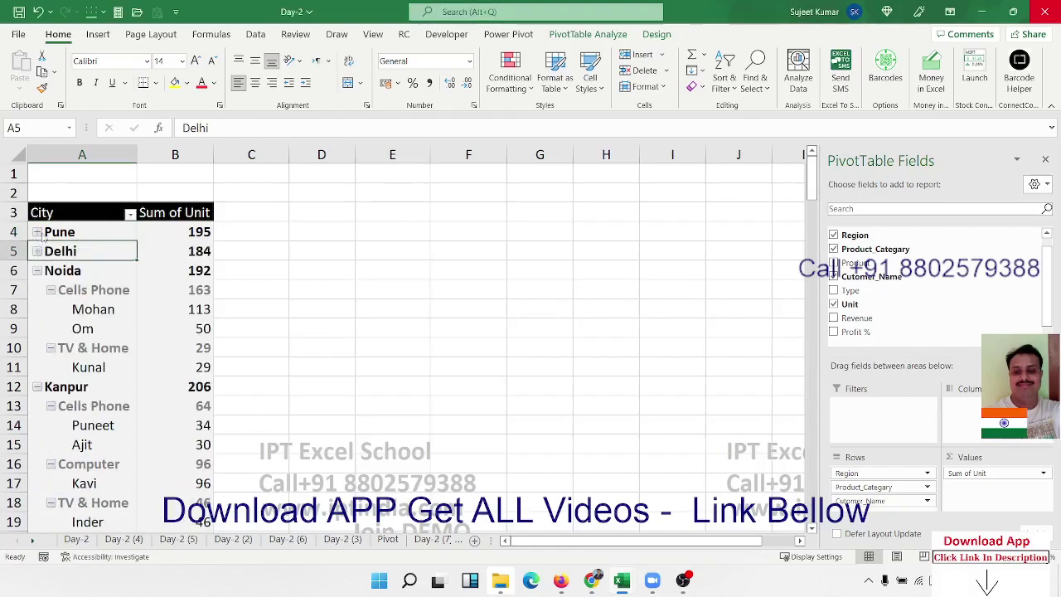
click(37, 232)
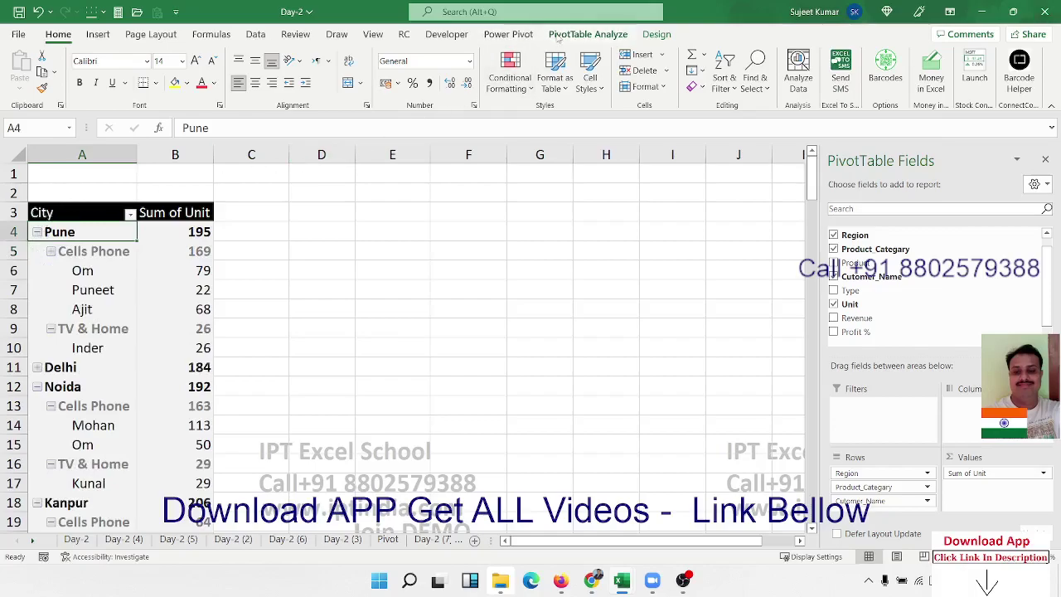
Collapse every city to a single row, then expand the entire field again
click(559, 36)
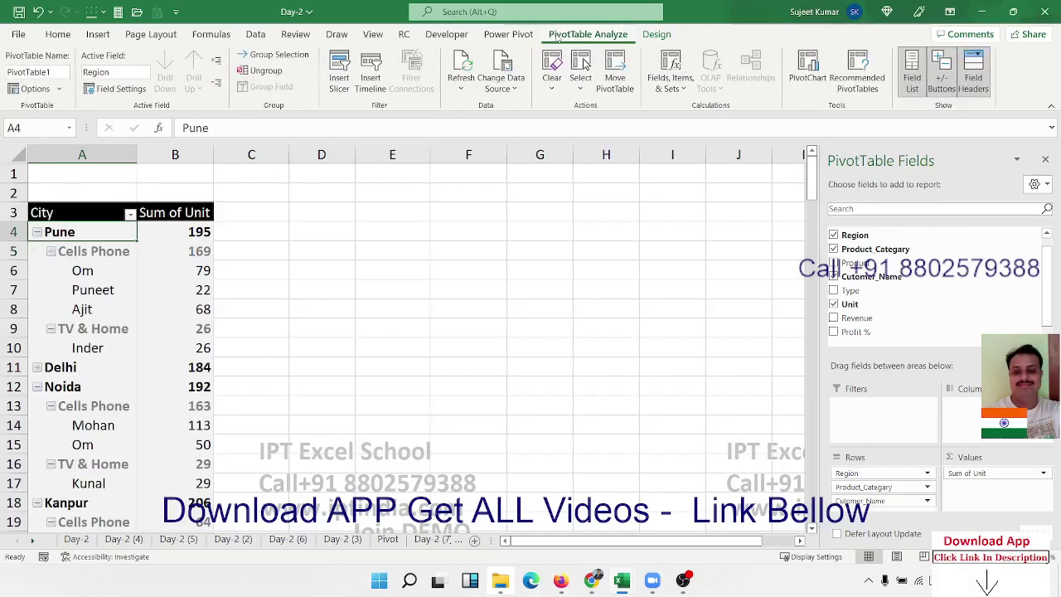
click(216, 60)
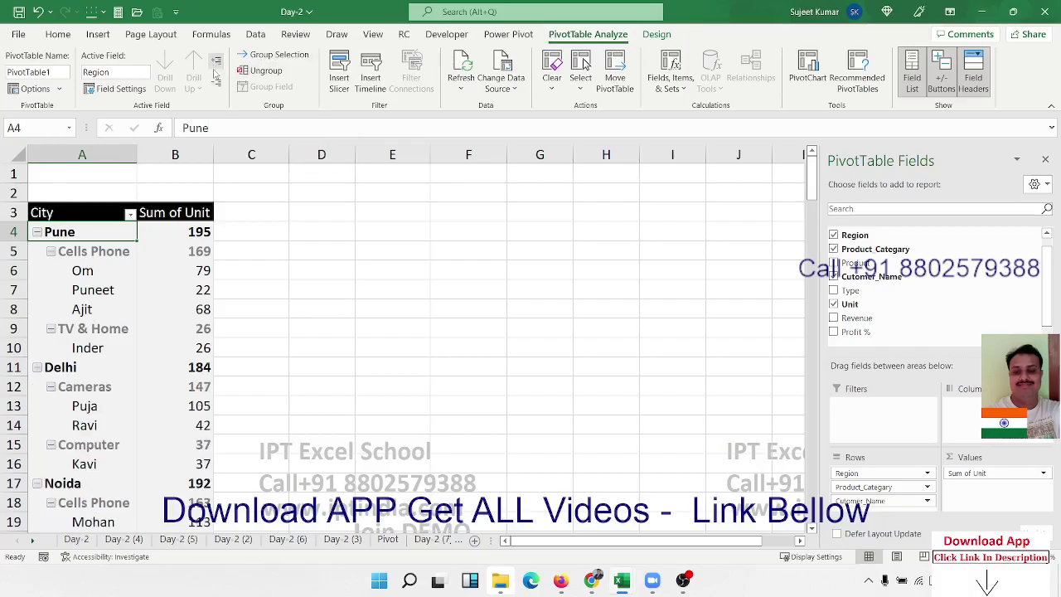
click(214, 86)
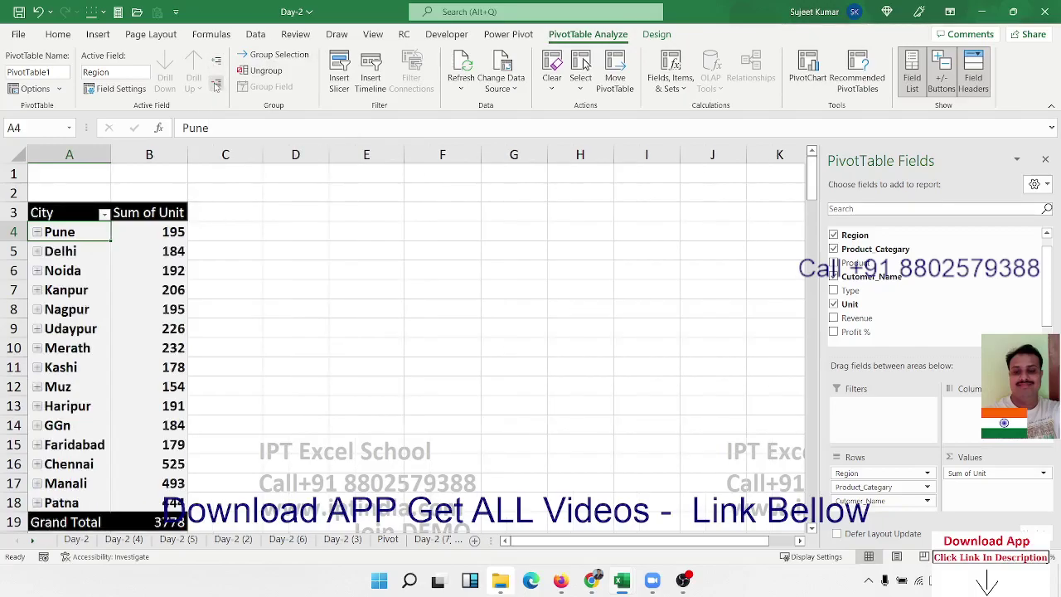
click(217, 62)
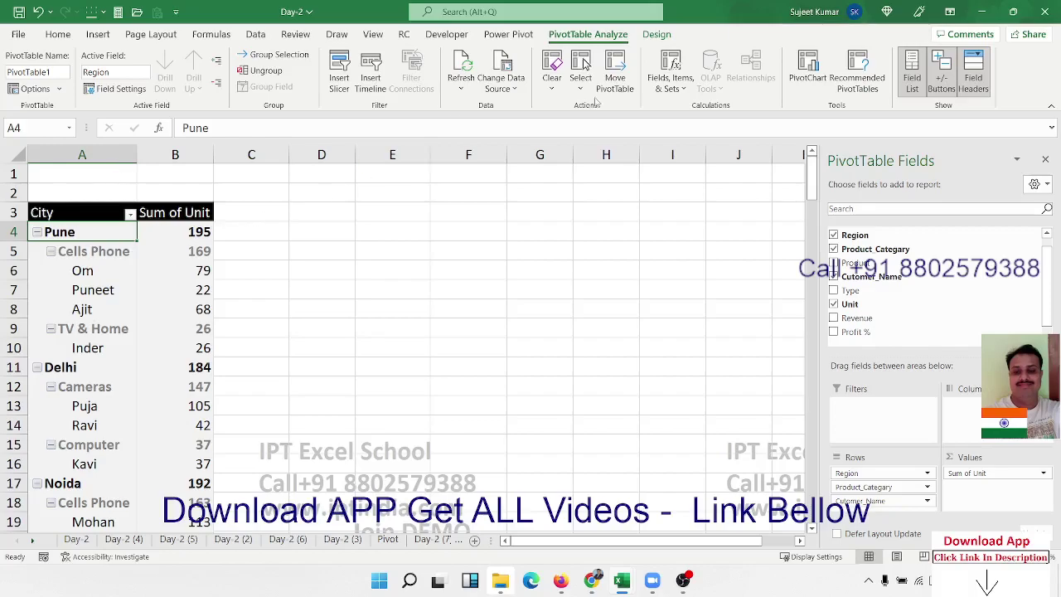
Switch the PivotTable report layout to Show in Tabular Form
click(656, 35)
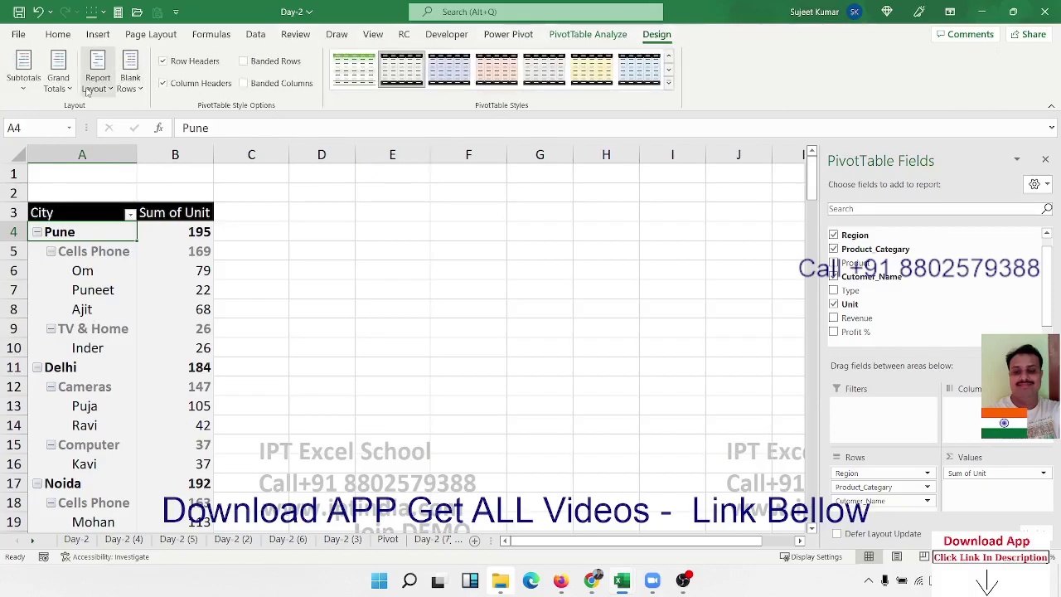
click(89, 89)
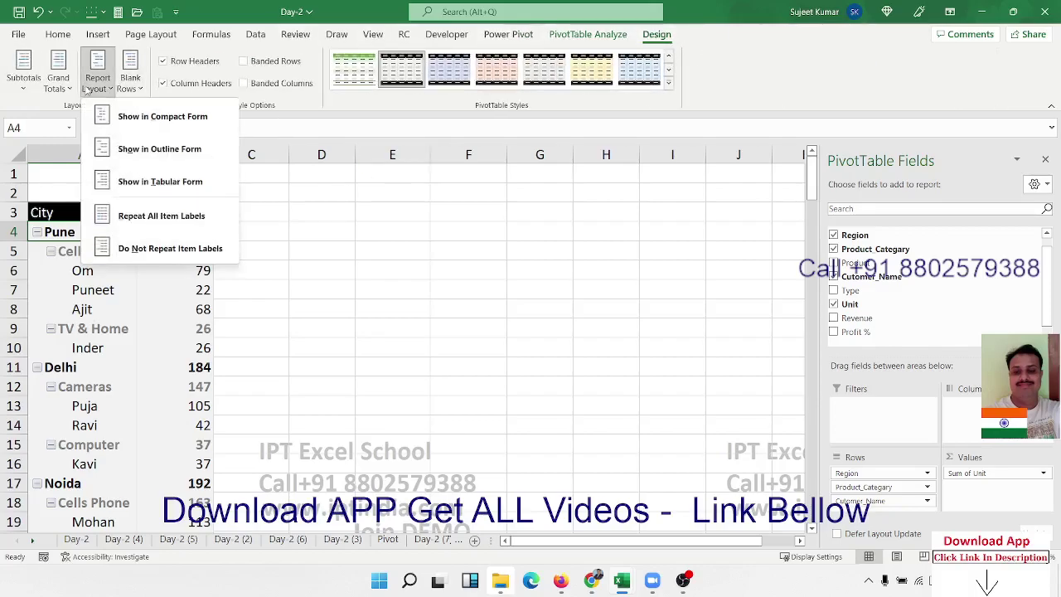
click(124, 182)
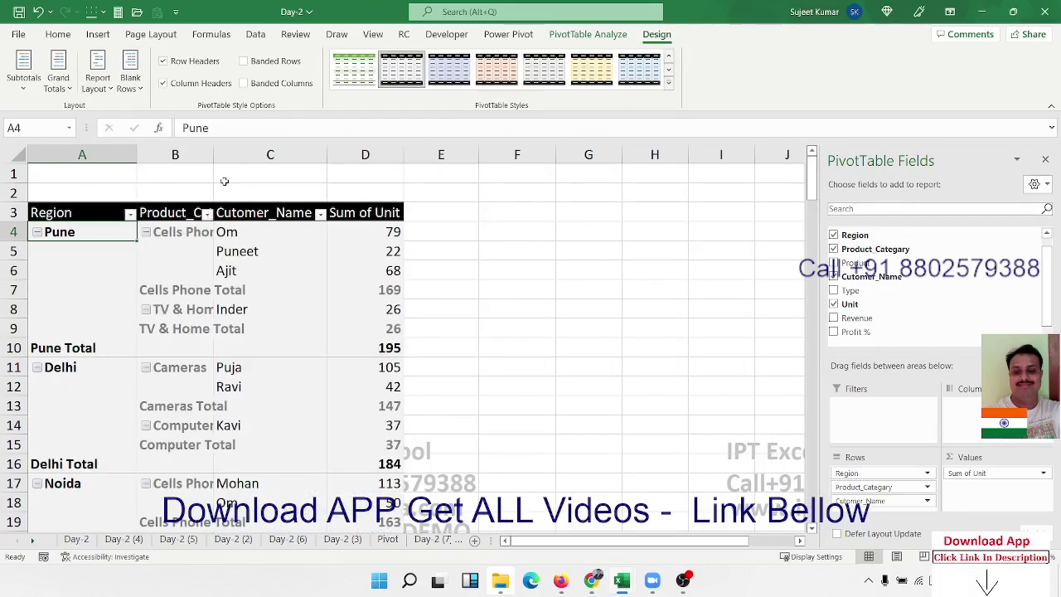
AutoFit column B and turn off the Region subtotals such as Pune Total
double_click(213, 152)
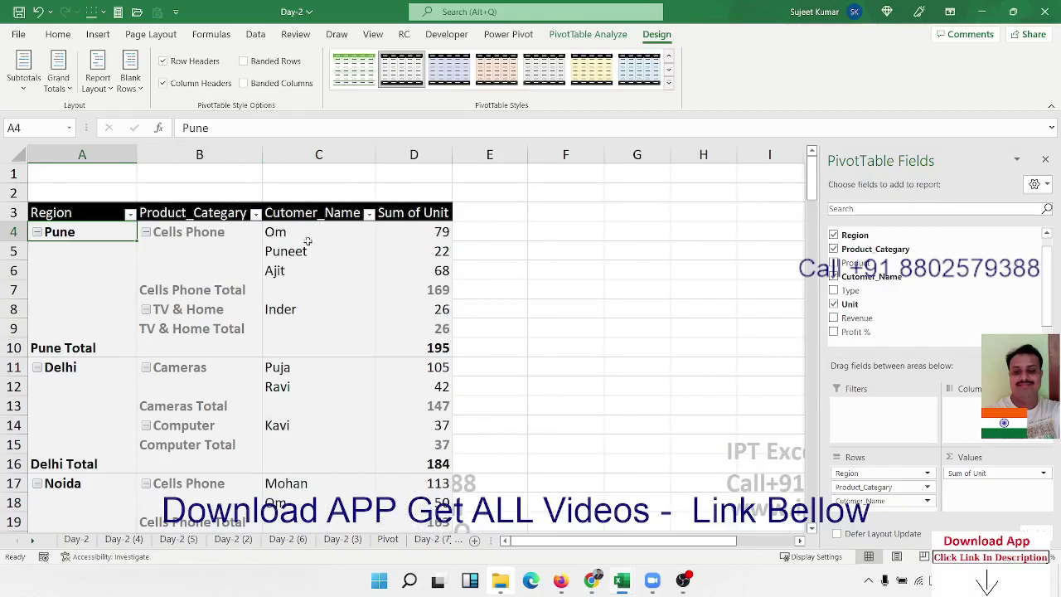
click(216, 297)
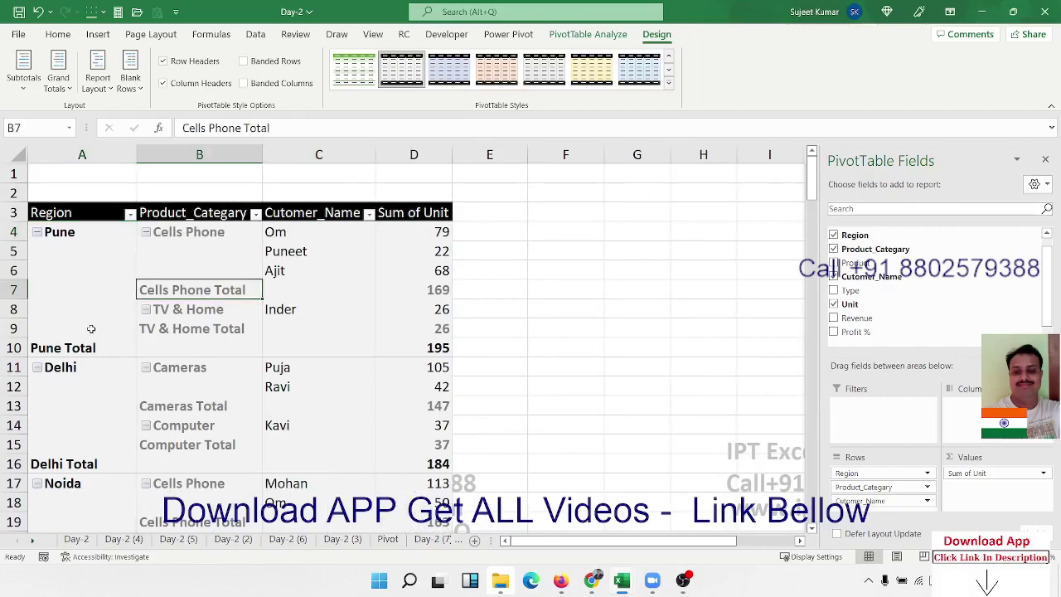
click(125, 329)
click(143, 329)
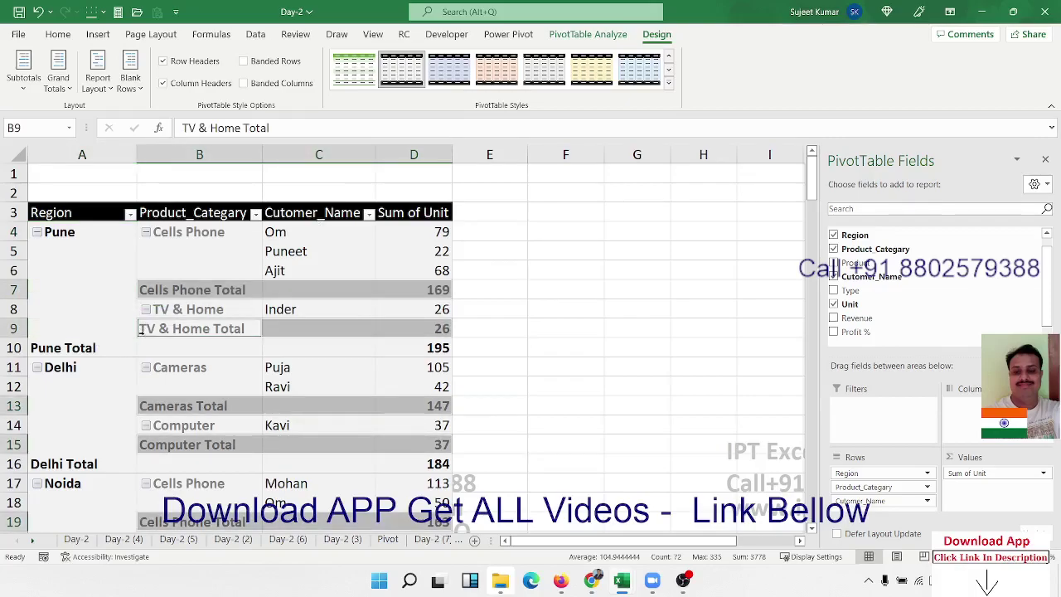
click(90, 348)
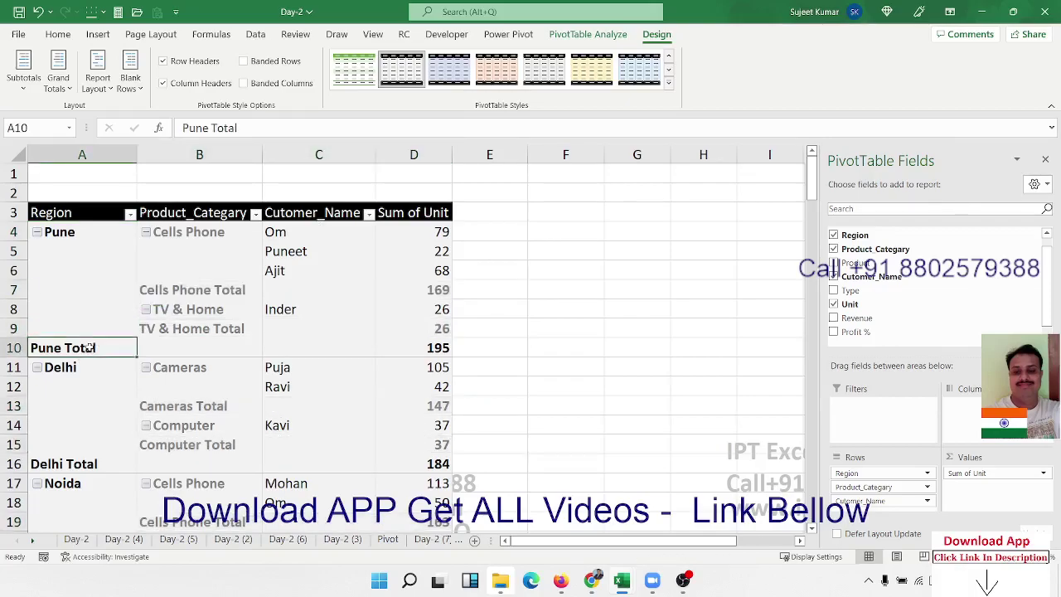
right_click(91, 349)
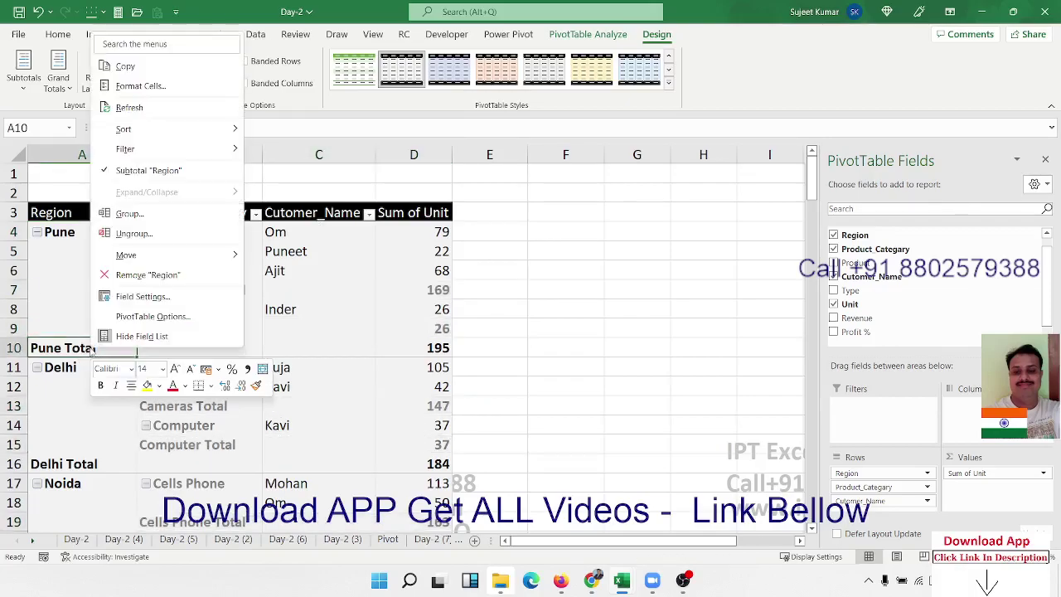
click(142, 178)
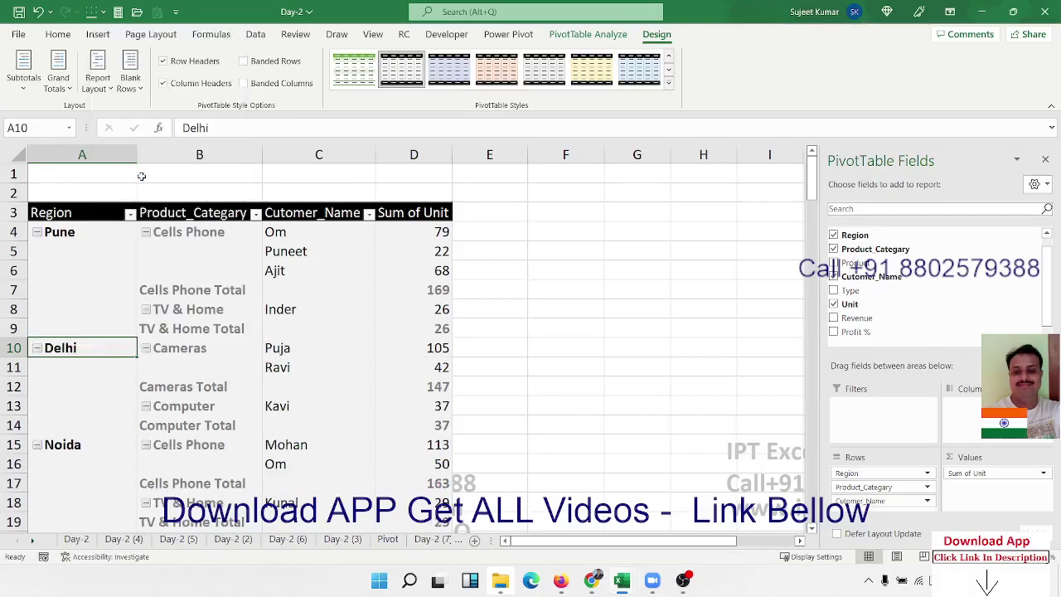
Turn off the Product_Categary subtotals such as TV & Home Total
click(188, 329)
right_click(188, 328)
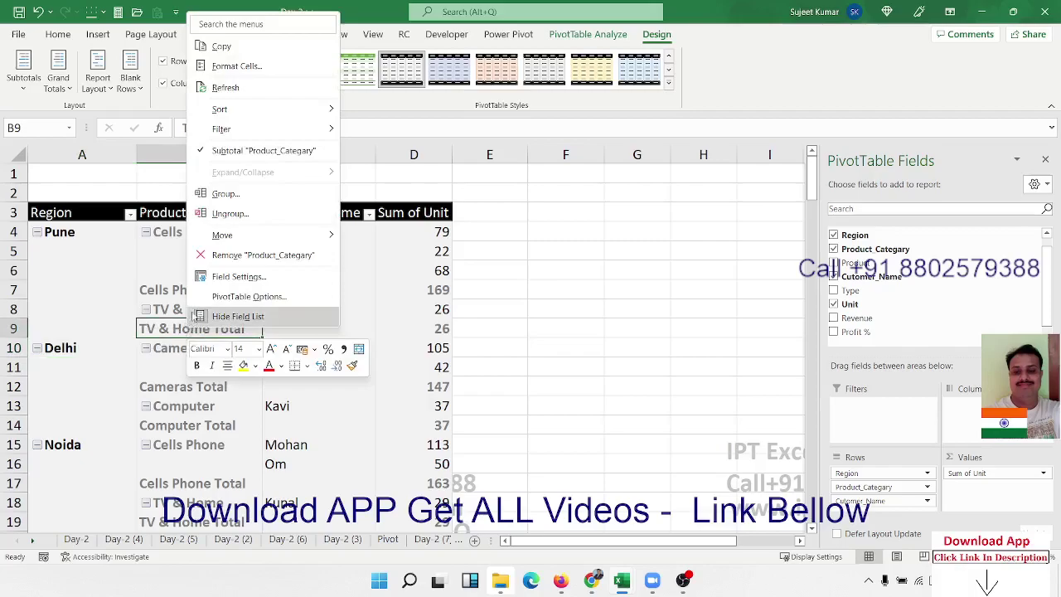
click(255, 150)
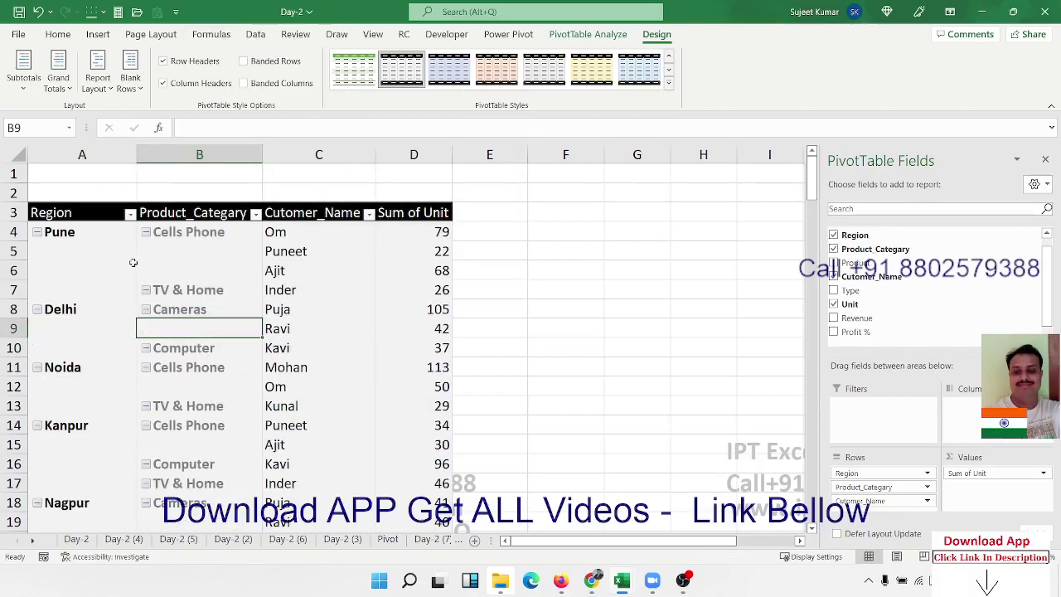
Set the report layout to Repeat All Item Labels for Region and Product_Categary
drag(110, 237, 99, 285)
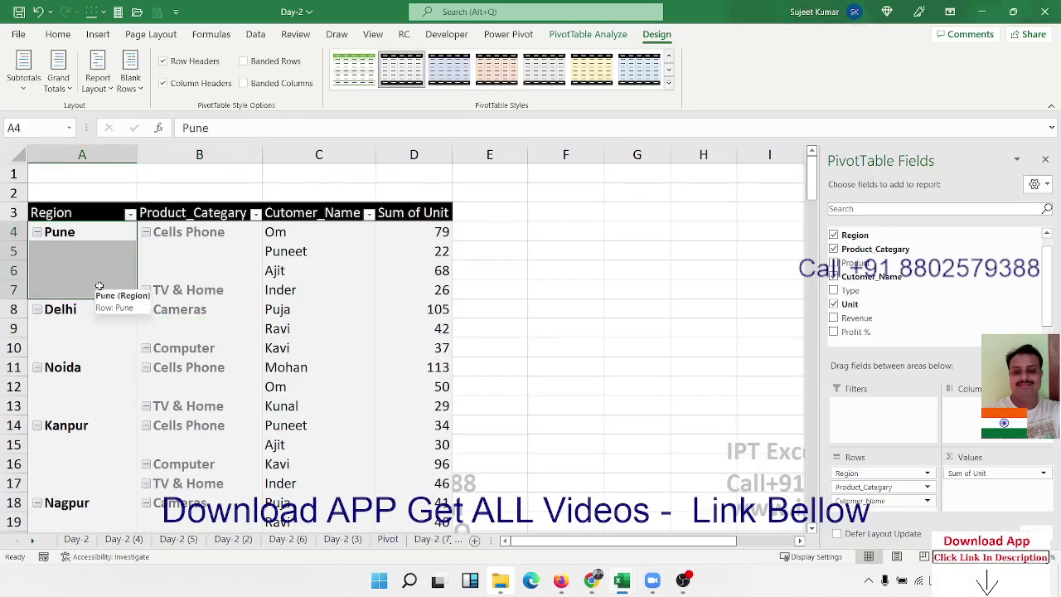
click(98, 79)
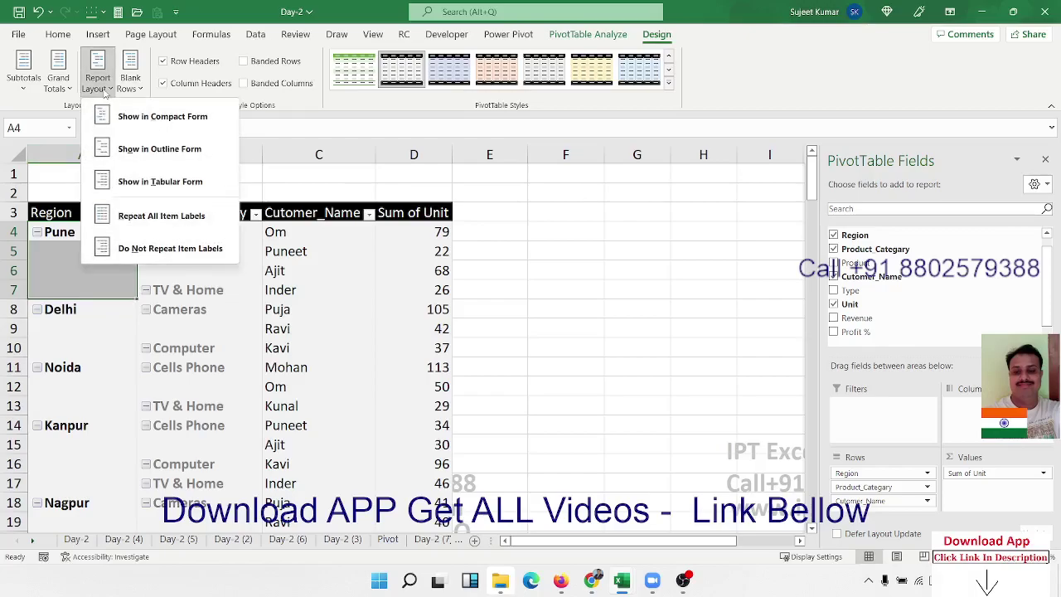
click(162, 215)
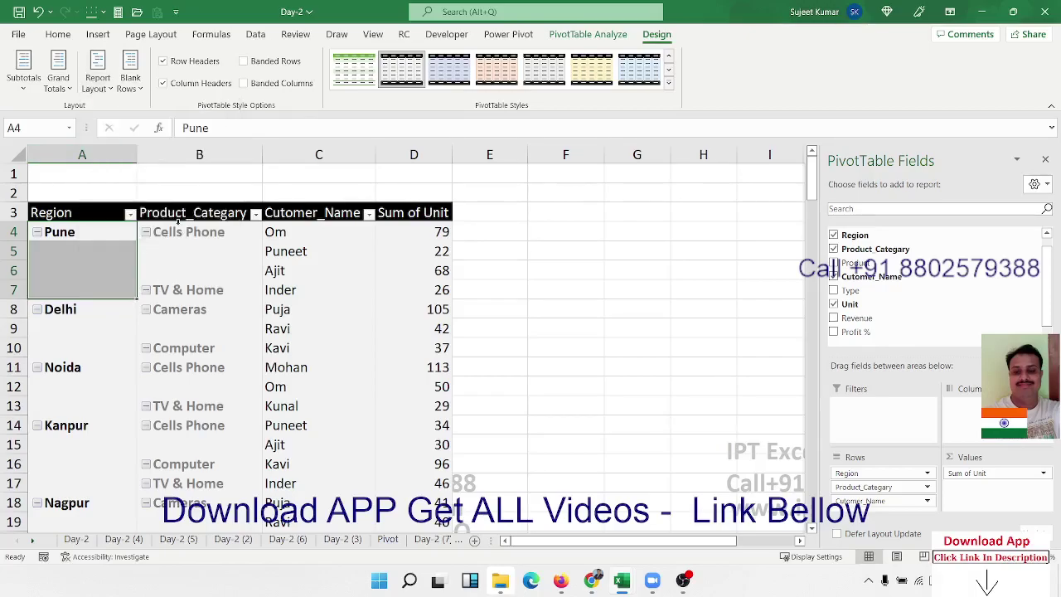
scroll(164, 303, down, 3)
scroll(163, 304, down, 1)
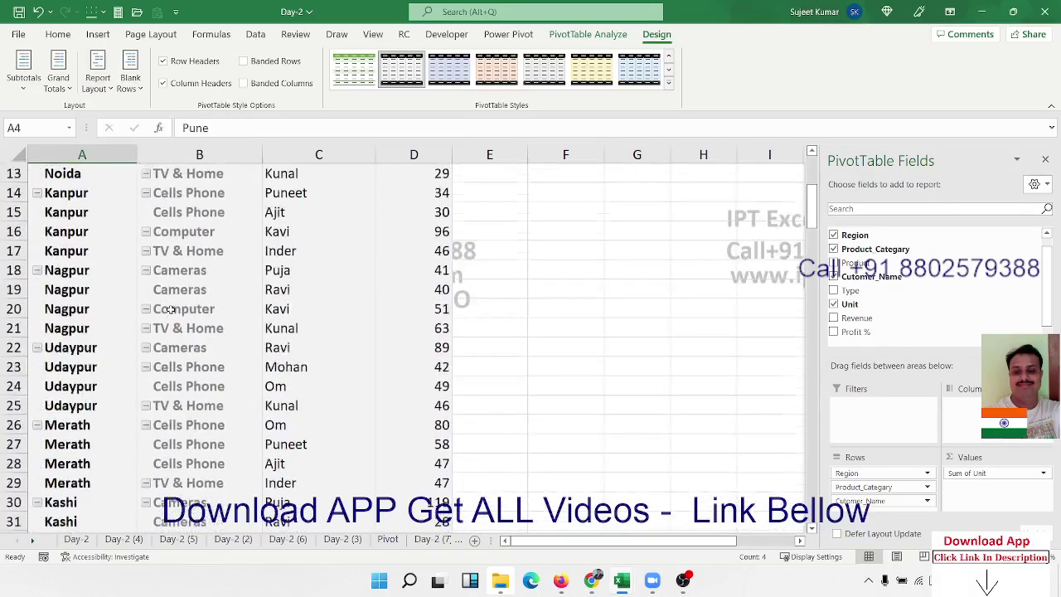
scroll(166, 307, up, 4)
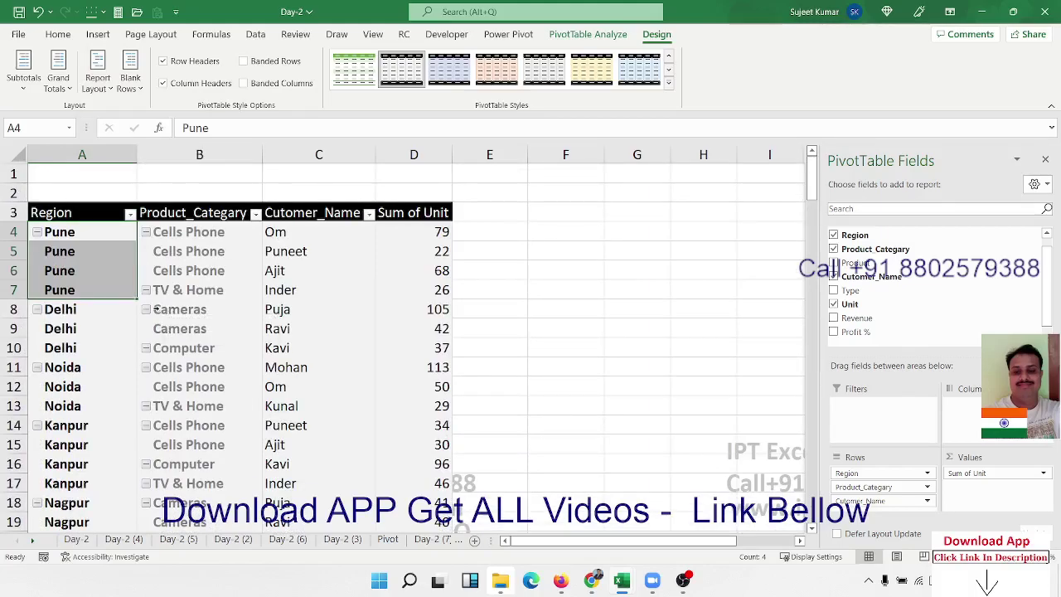
Insert a blank line after each item and inspect the gaps under Pune and Delhi
click(131, 81)
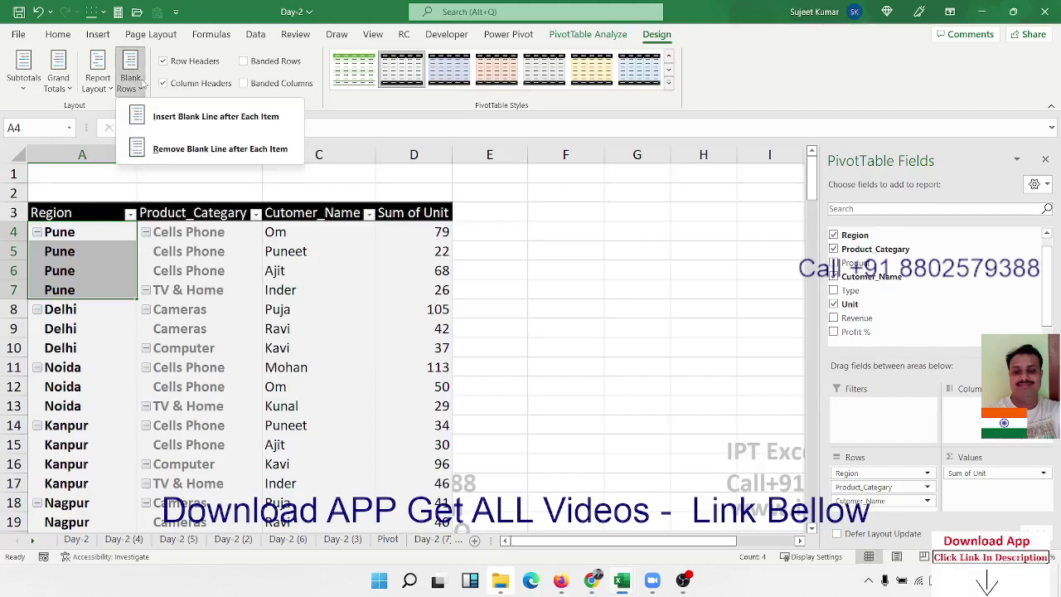
click(154, 124)
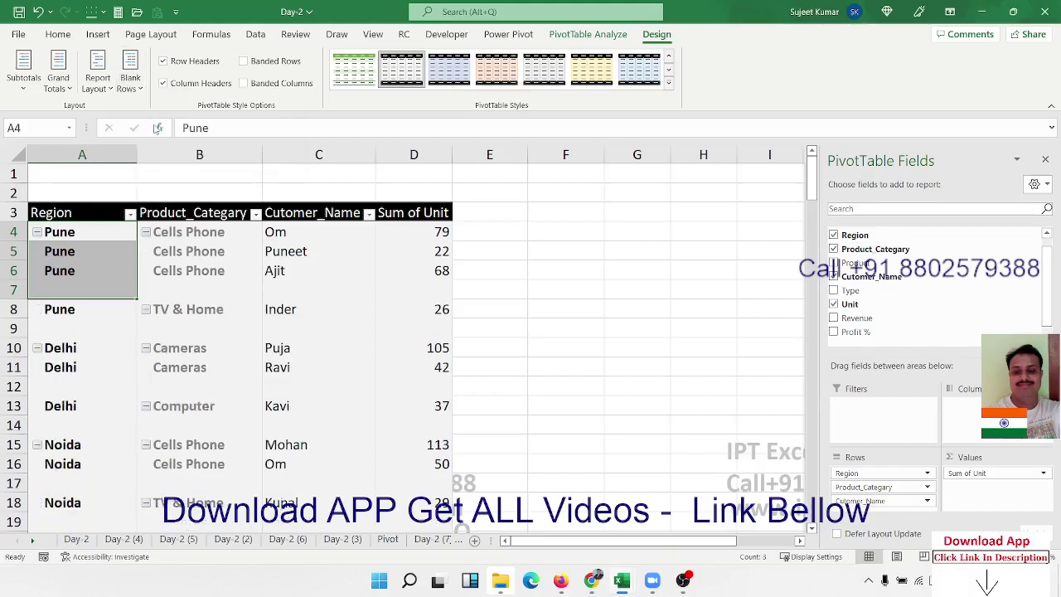
click(138, 287)
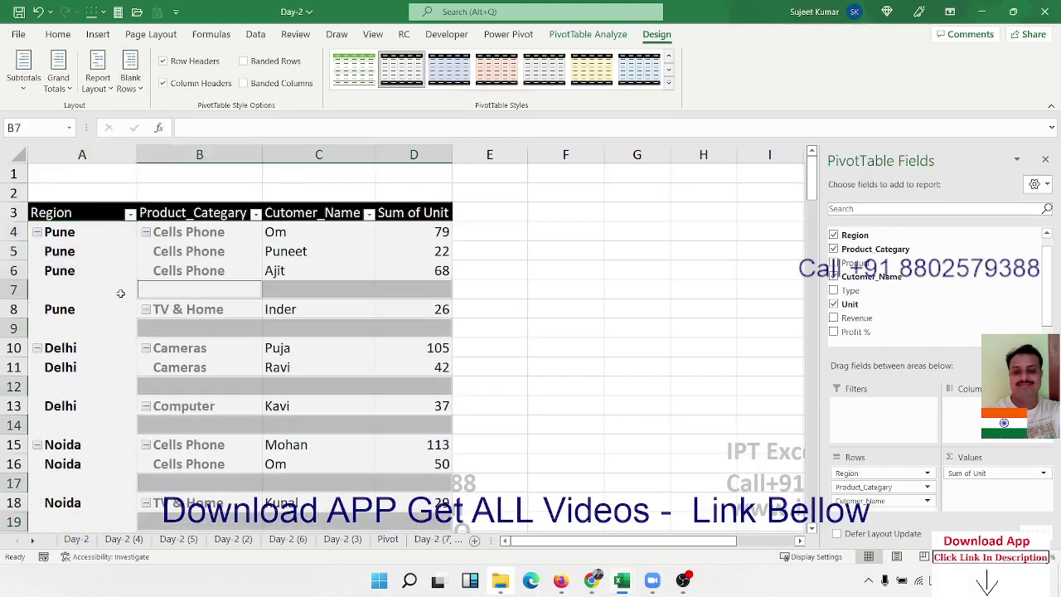
click(119, 294)
click(107, 326)
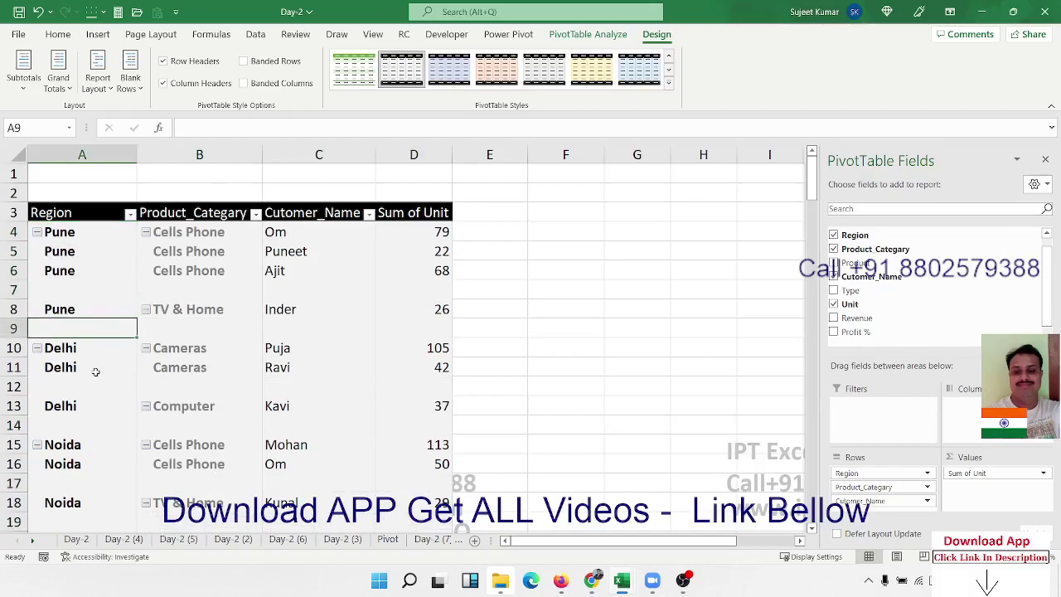
click(95, 386)
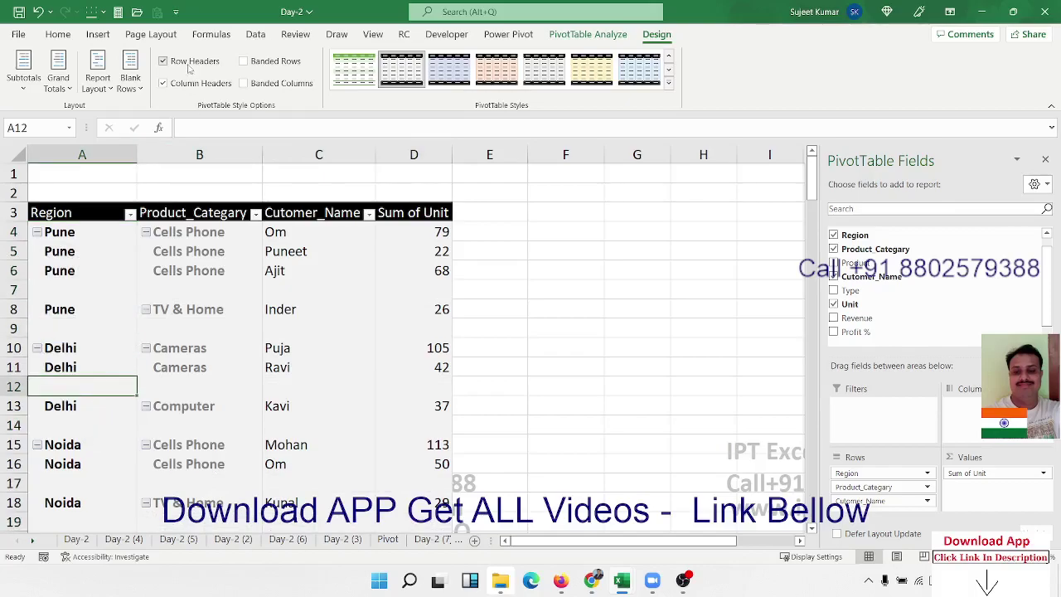
Remove the blank lines after each item
click(130, 80)
click(157, 148)
click(110, 83)
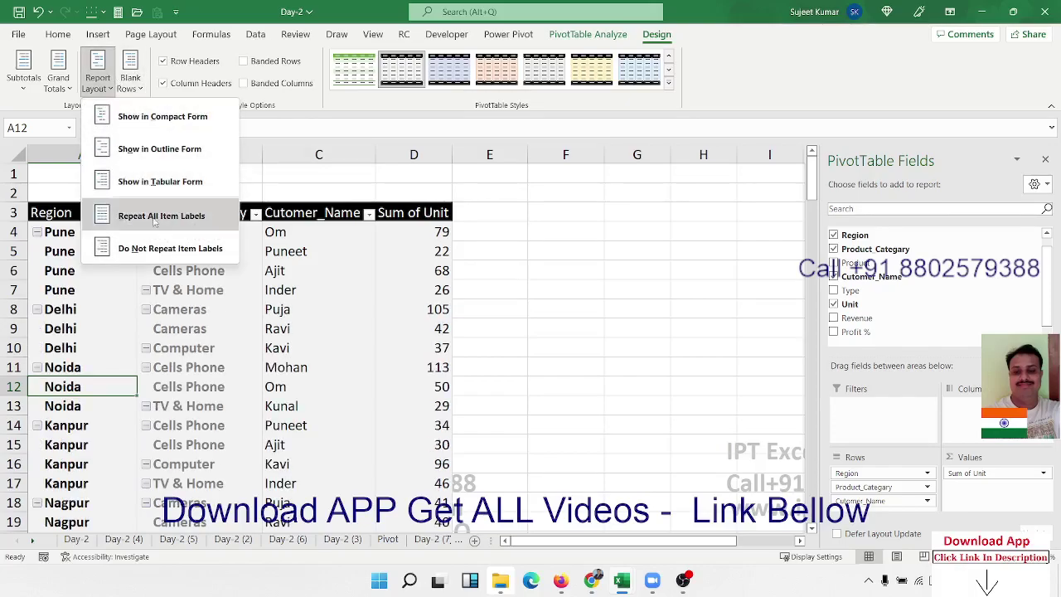
Stop repeating item labels and turn on merged, centred label cells in PivotTable Options
click(153, 248)
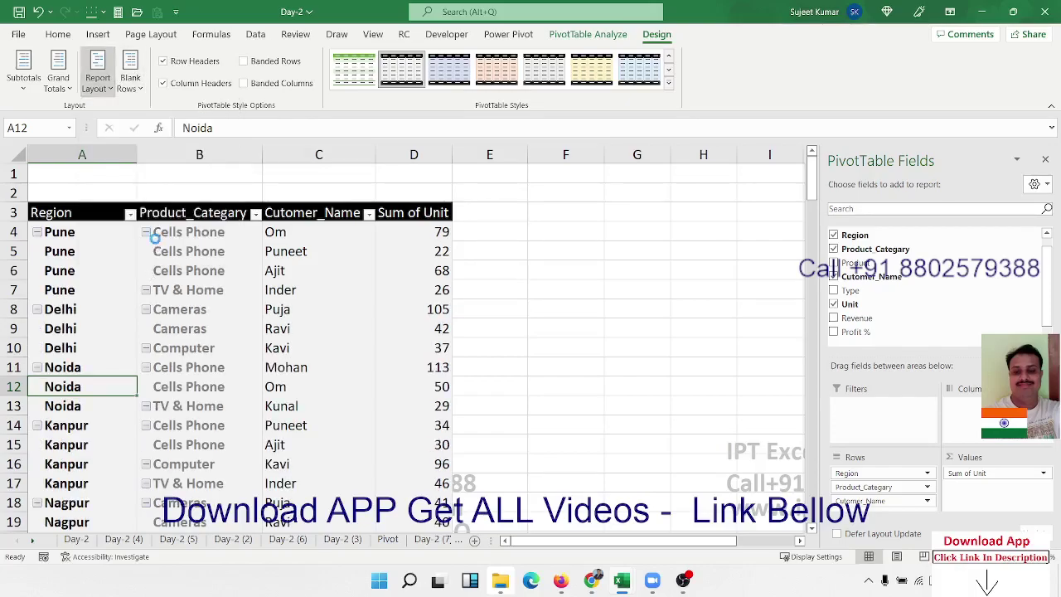
right_click(94, 251)
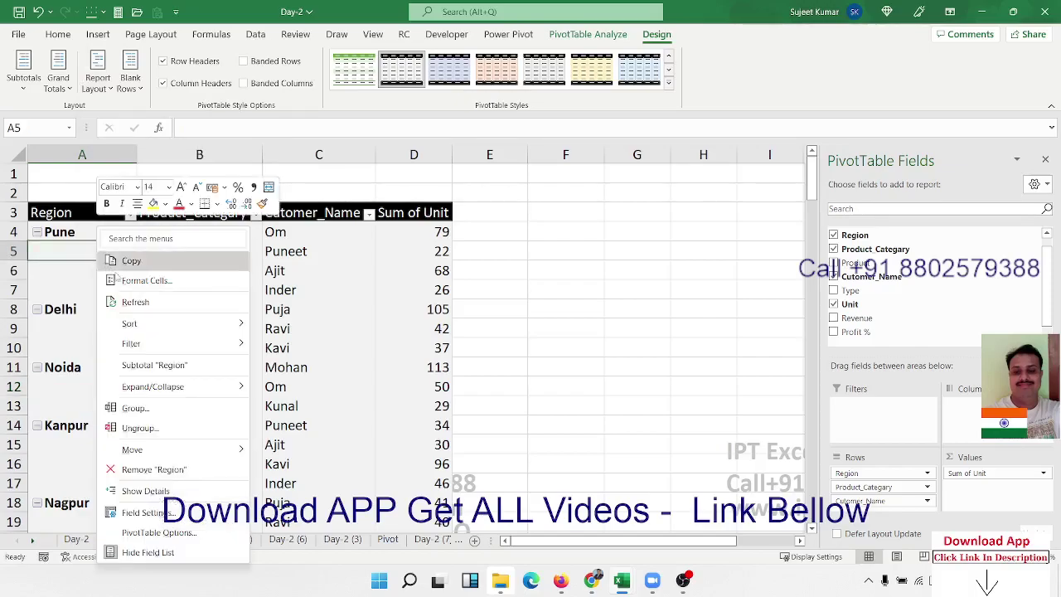
click(216, 534)
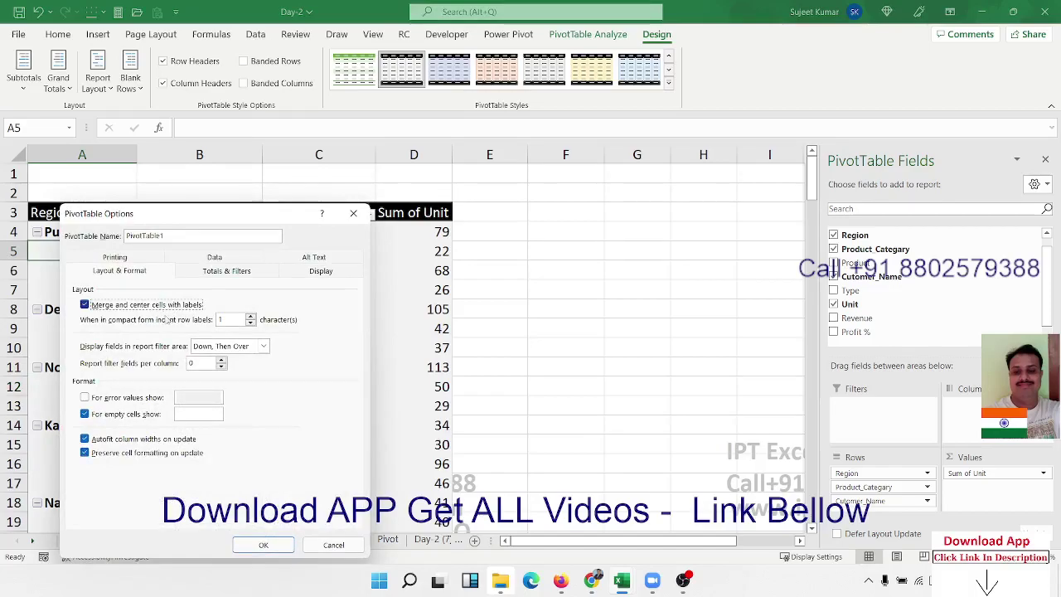
click(264, 544)
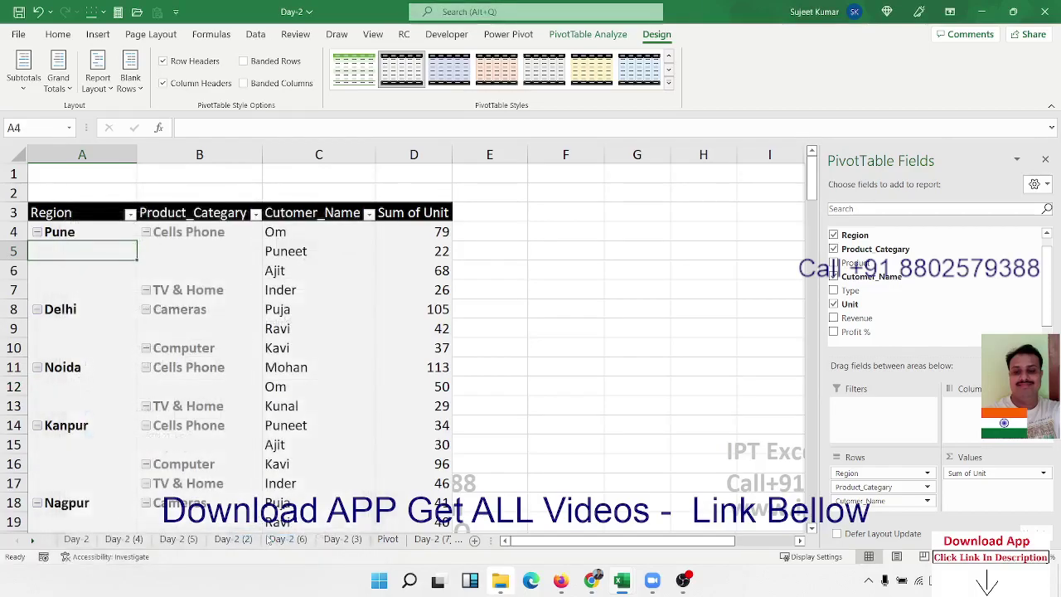
Check the merged Cells Phone and TV & Home labels and Mohan's unit total 113
click(210, 252)
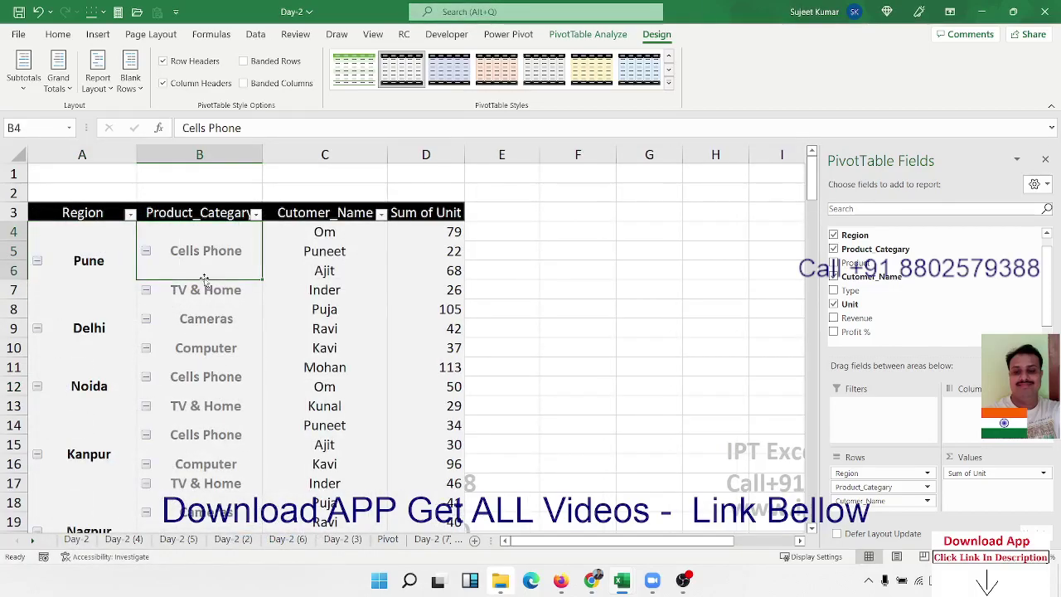
click(207, 290)
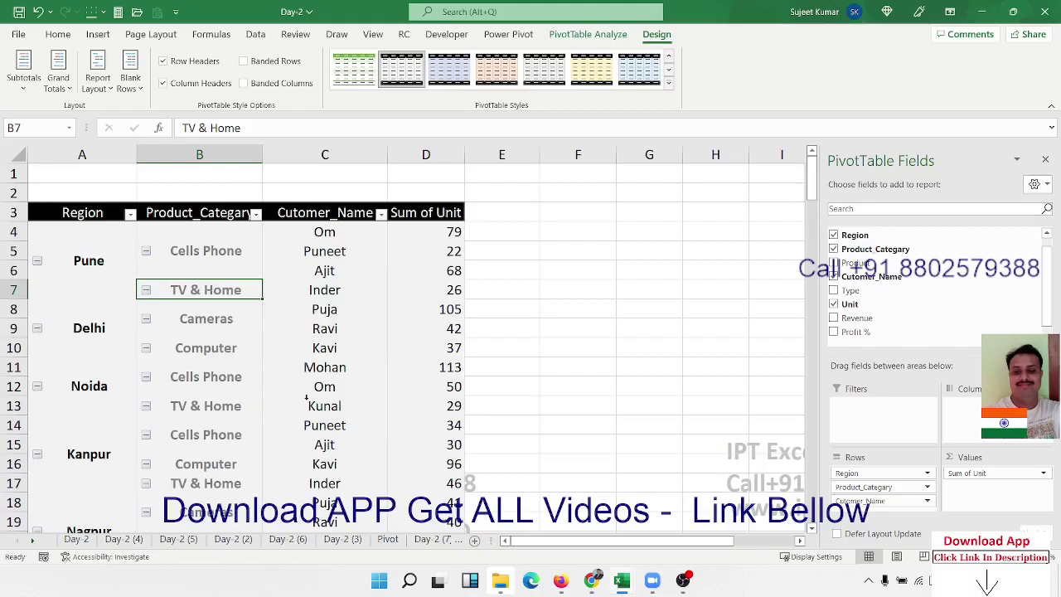
click(323, 371)
click(421, 371)
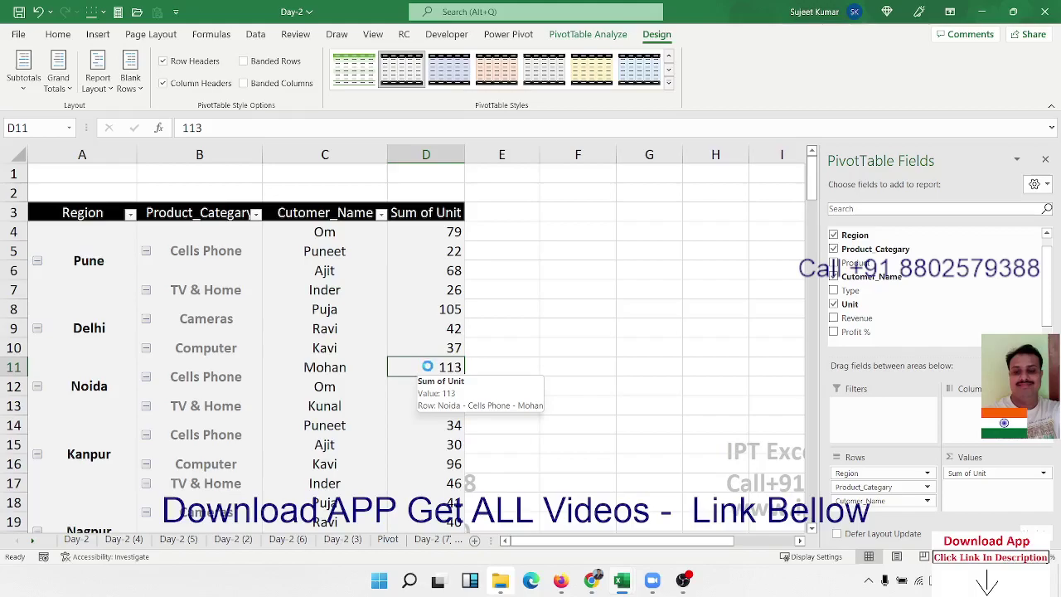
Drill into the 113 value, then permanently delete the resulting detail sheet Sheet11
double_click(427, 366)
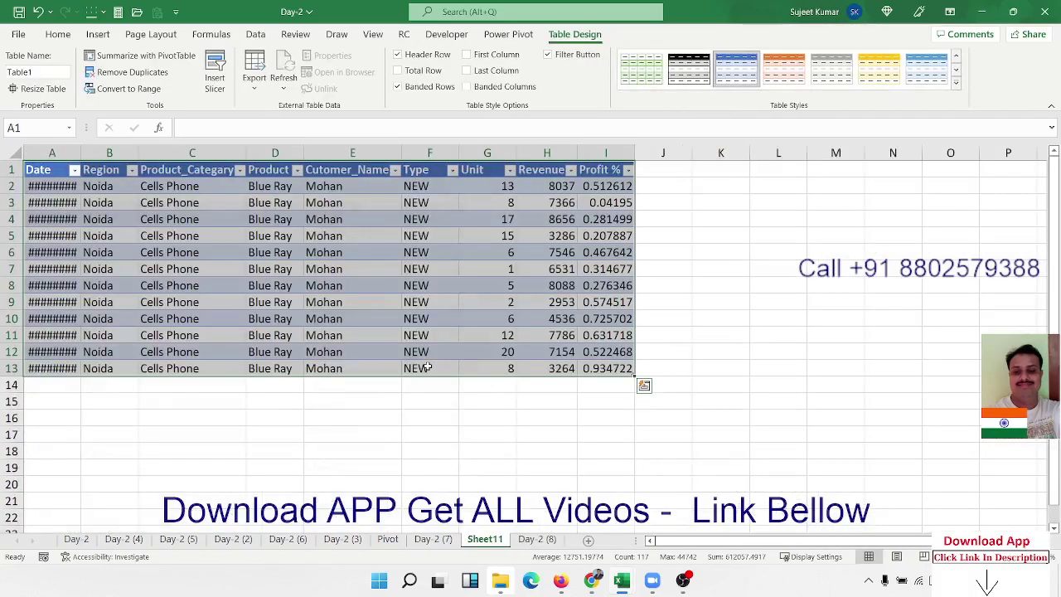
right_click(486, 539)
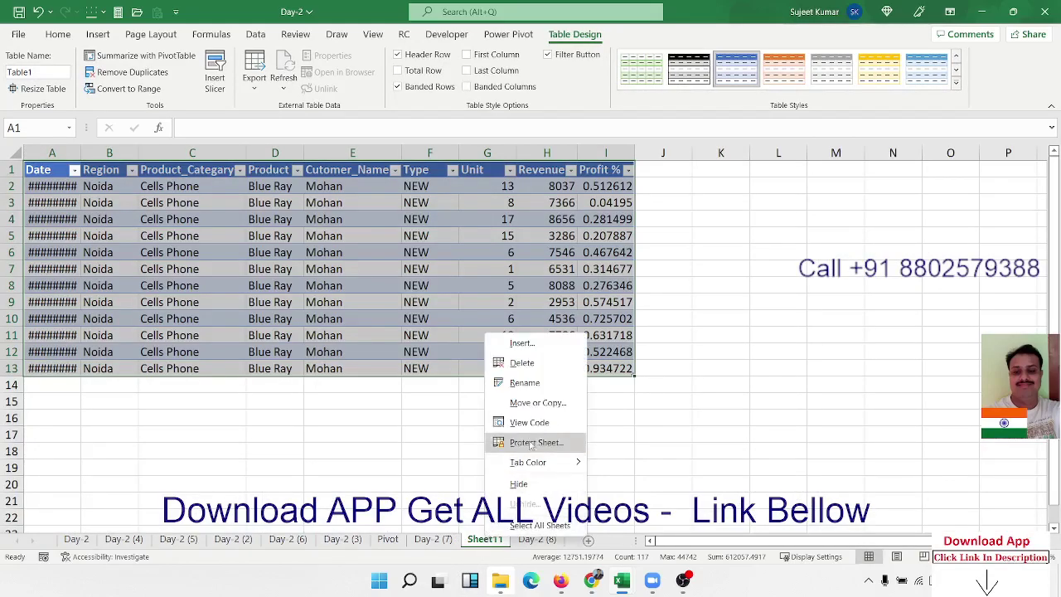
click(549, 371)
click(509, 327)
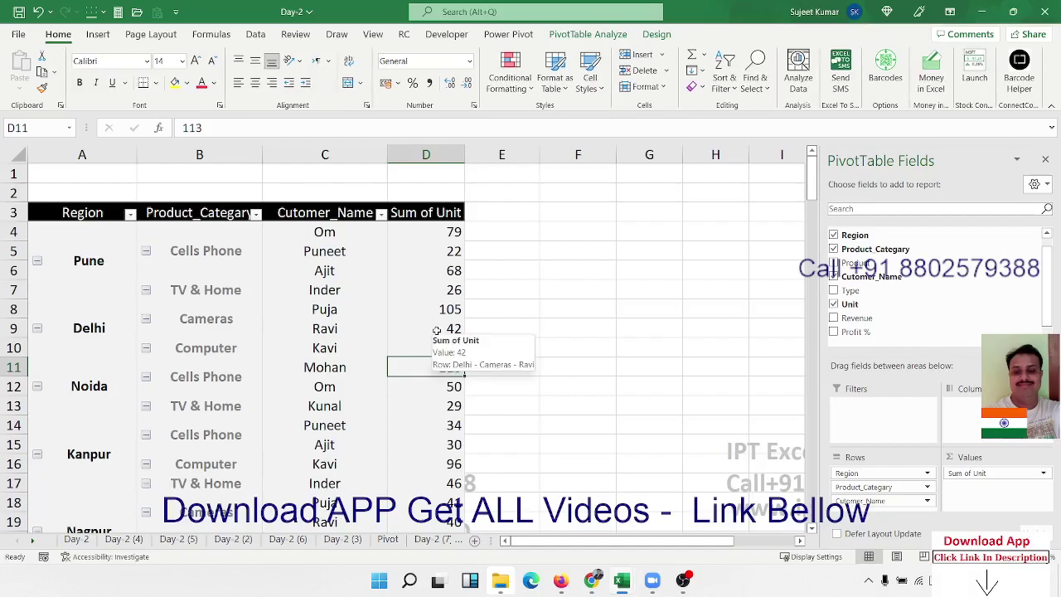
Turn off Enable show details on the pivot table's Data options
mouse_move(447, 310)
right_click(422, 290)
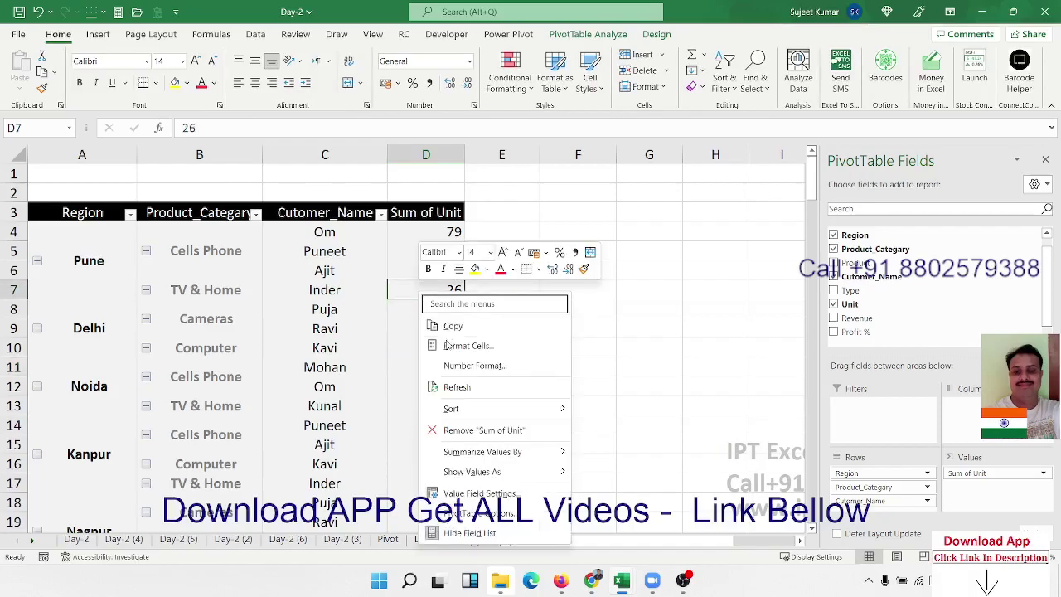
click(469, 514)
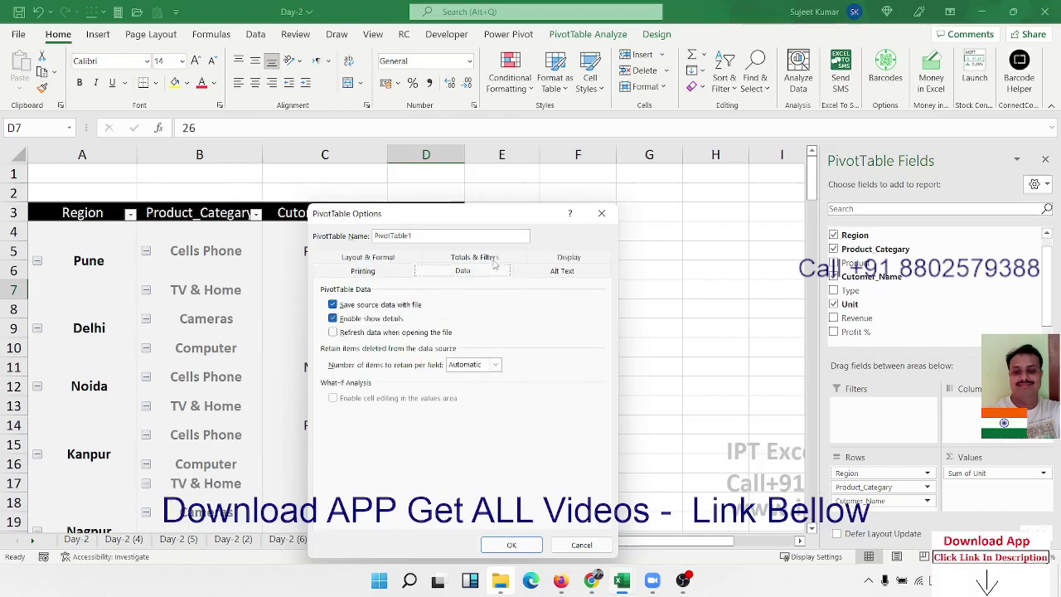
click(464, 258)
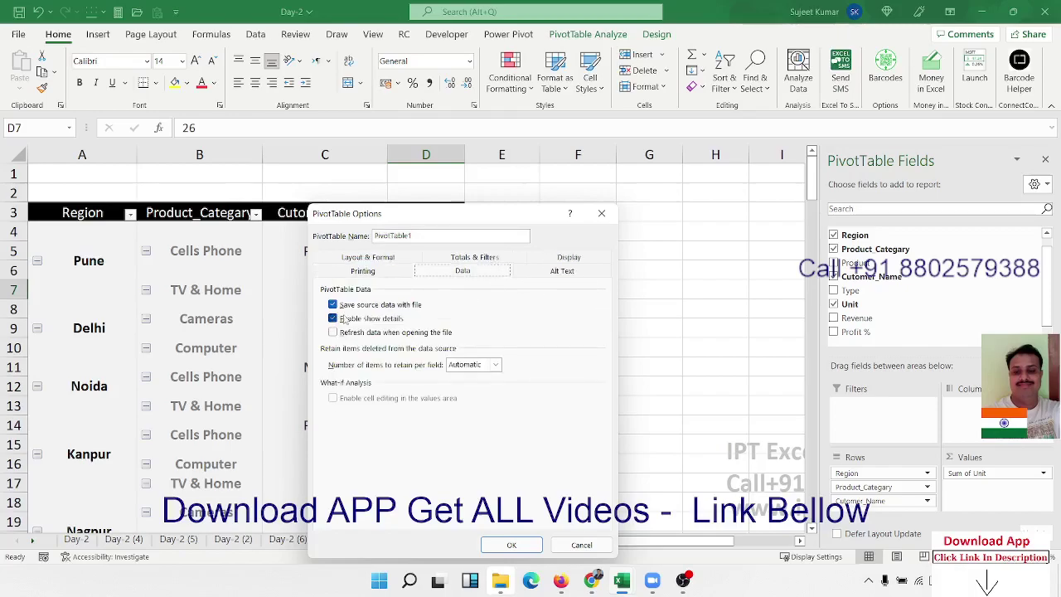
click(517, 546)
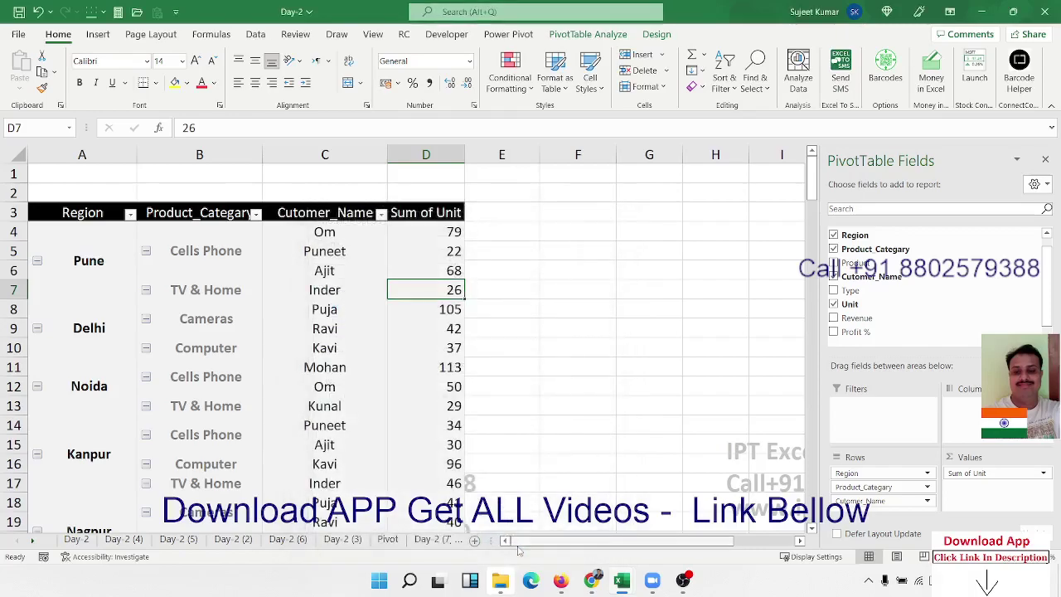
Confirm double-clicking 105 no longer drills down, then go to the Day-2 (3) sheet
double_click(434, 310)
click(531, 326)
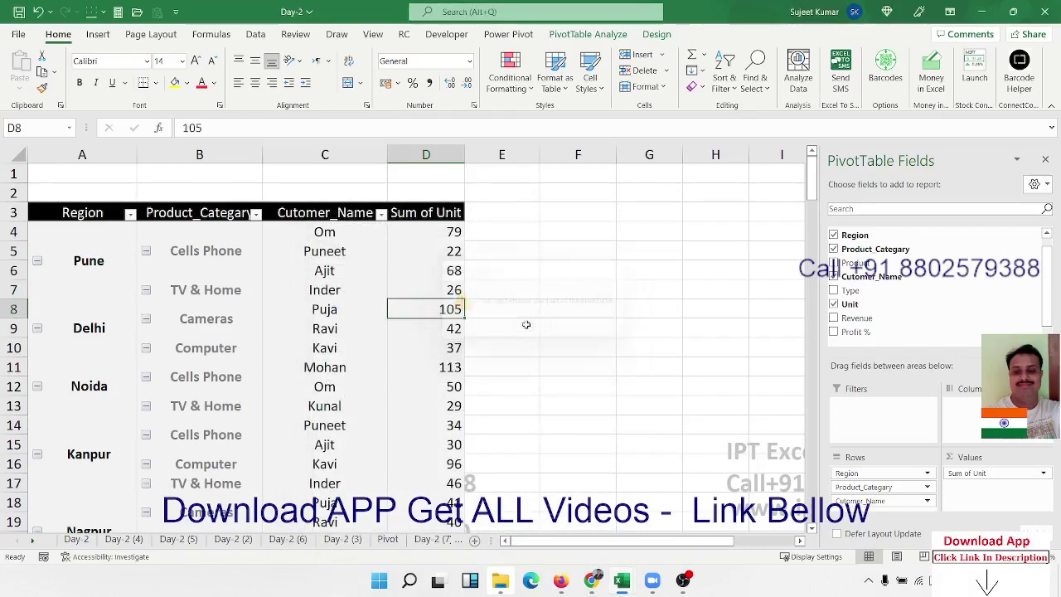
click(344, 539)
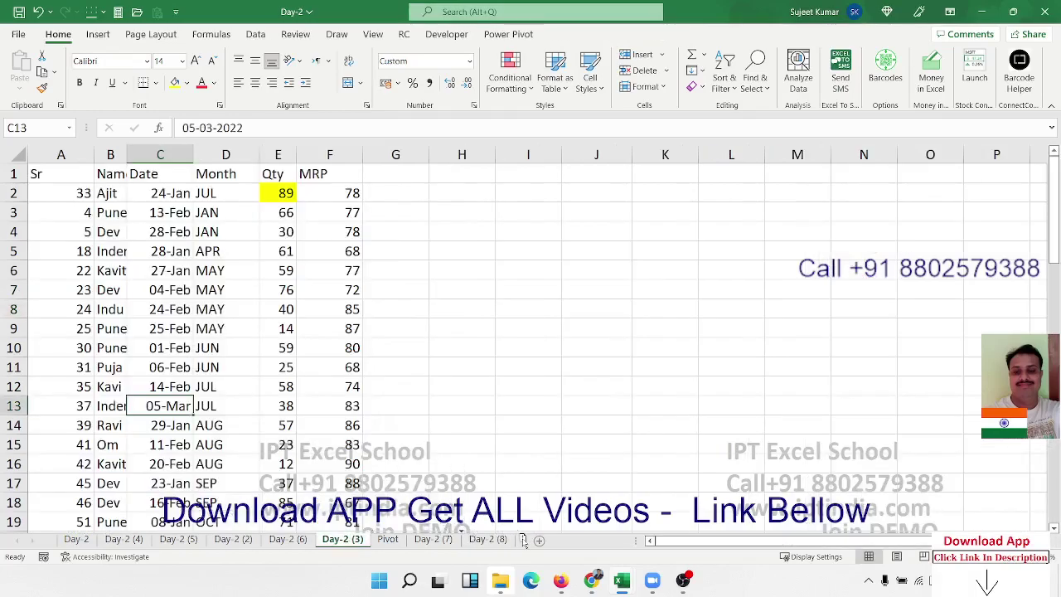
Copy the Day-2 (3) sheet and delete columns A through J on Day-2 (9)
drag(523, 540, 523, 543)
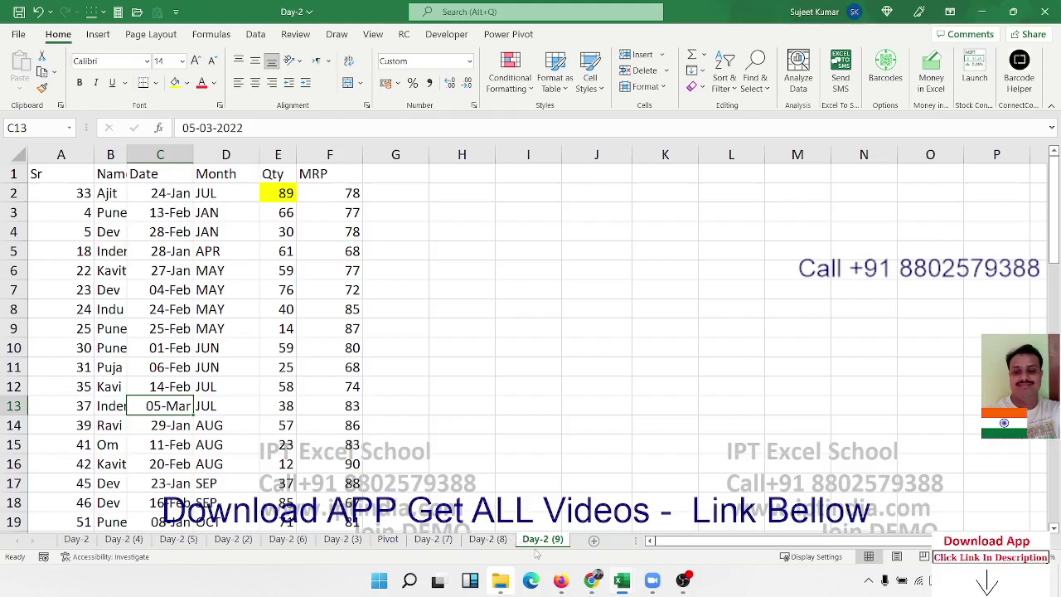
click(387, 539)
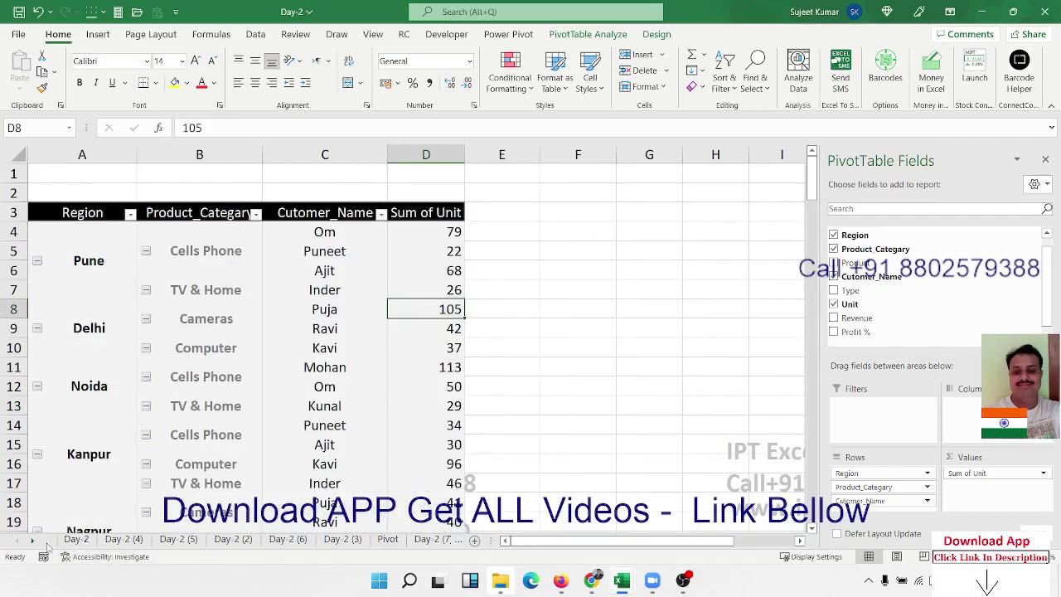
click(34, 543)
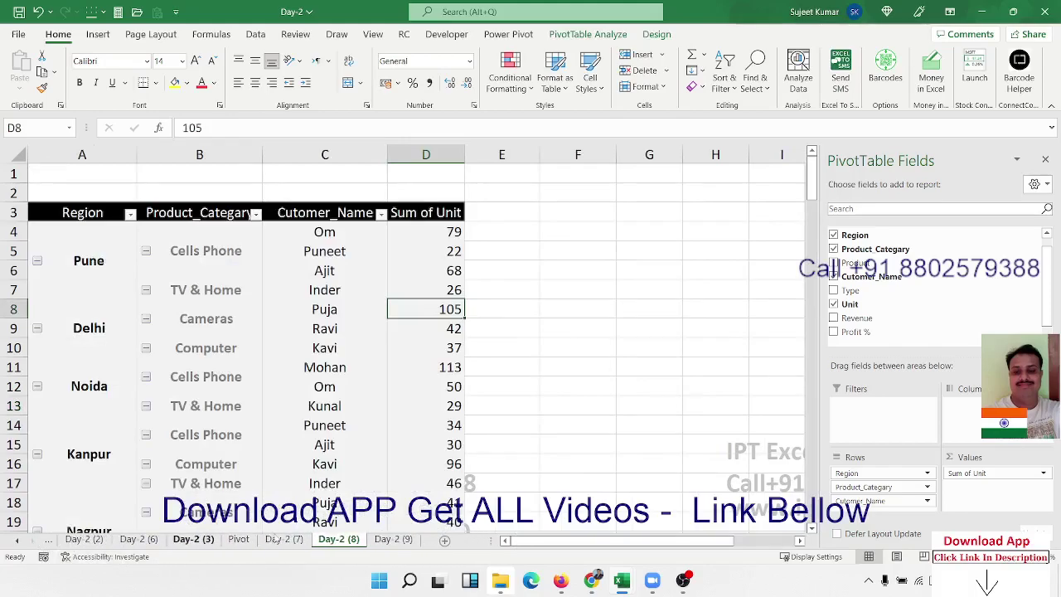
click(393, 540)
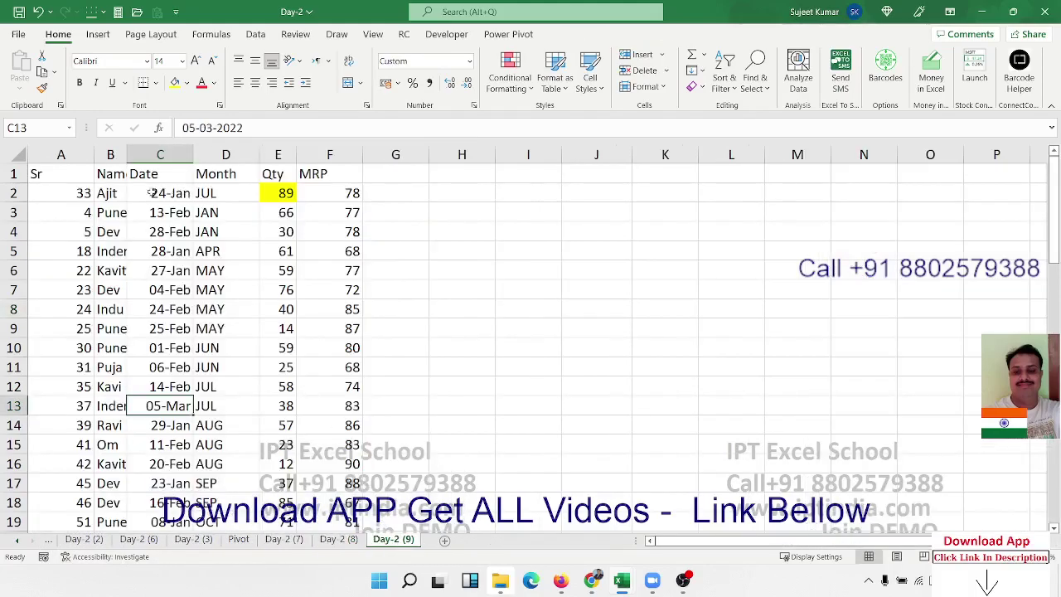
drag(62, 156, 619, 255)
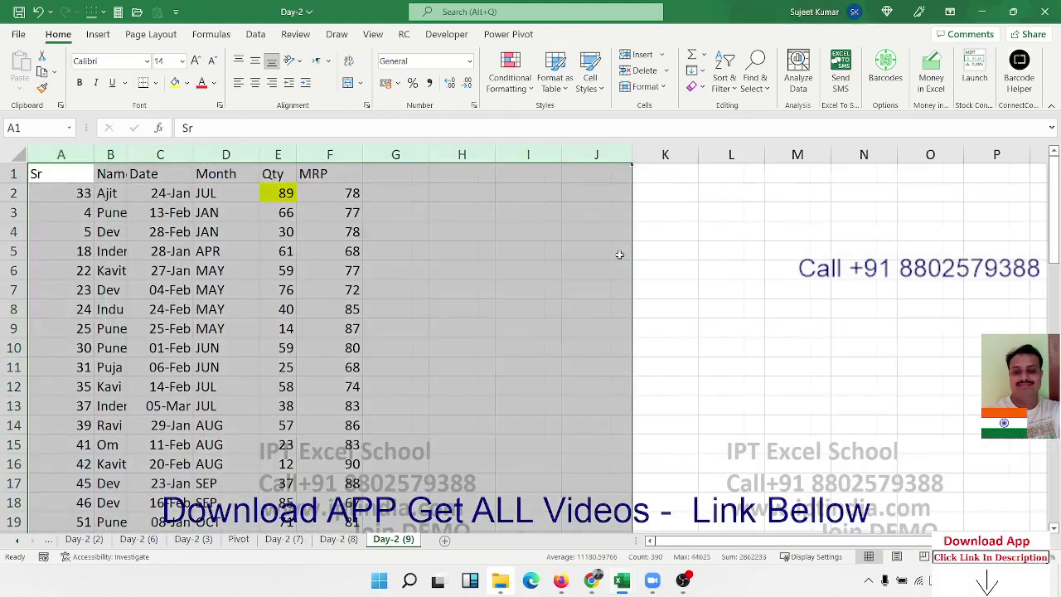
key(ctrl+minus)
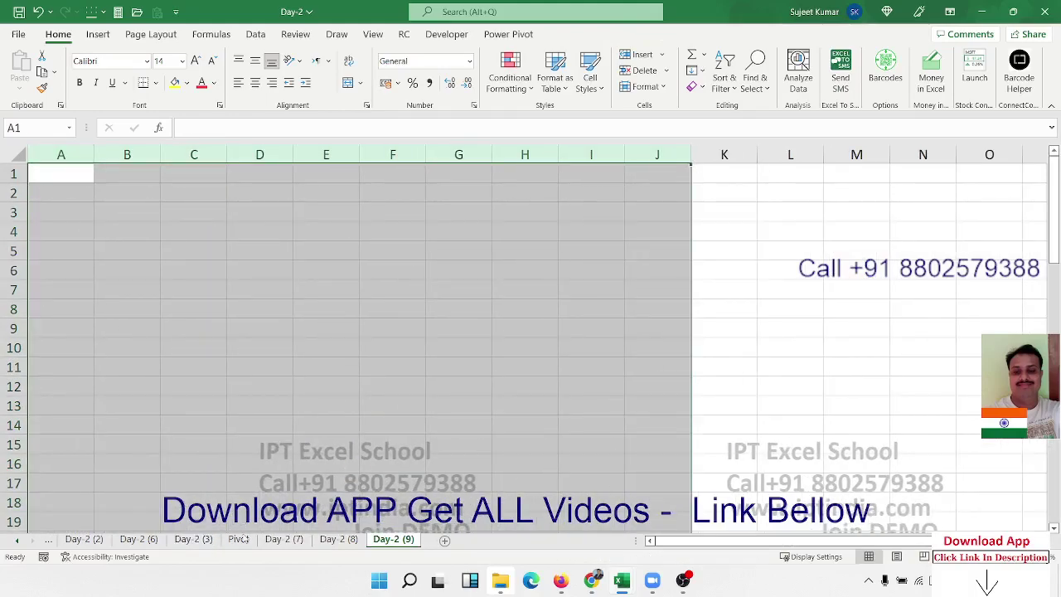
Select the whole sales data range on the Pivot sheet, A1:I361
click(238, 538)
click(181, 300)
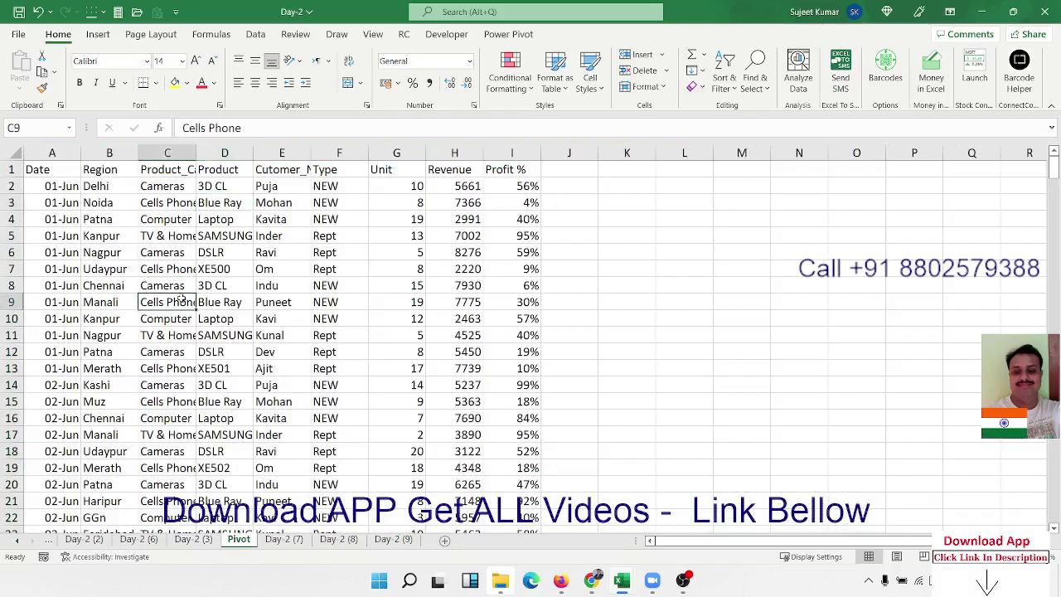
key(ctrl+Up)
key(Left)
key(Left)
key(ctrl+shift+Right)
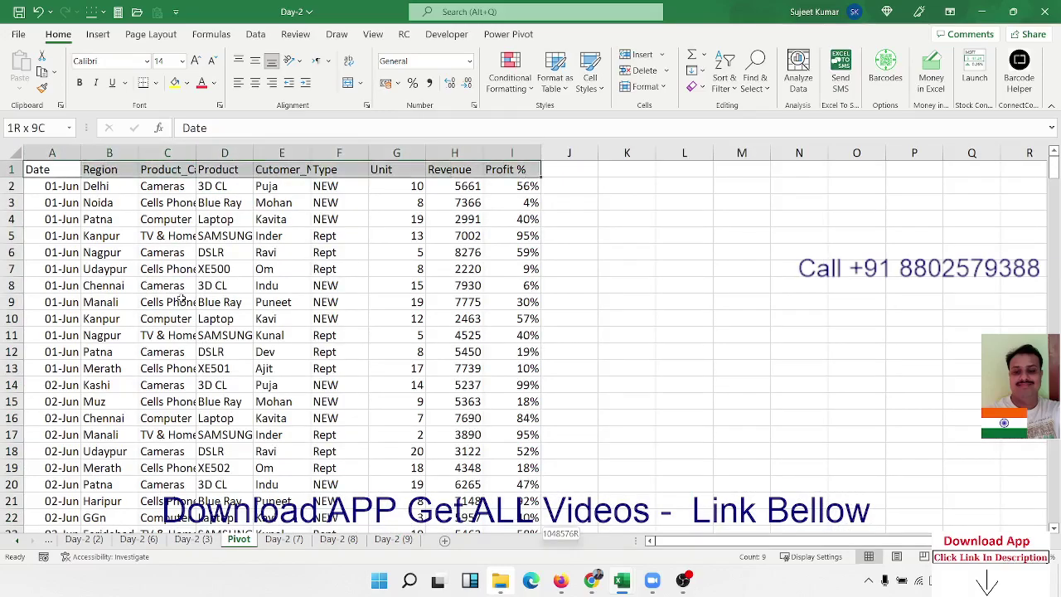
key(ctrl+shift+Down)
Insert a PivotTable from the selected range at 'Day-2 (9)'!A1
click(98, 34)
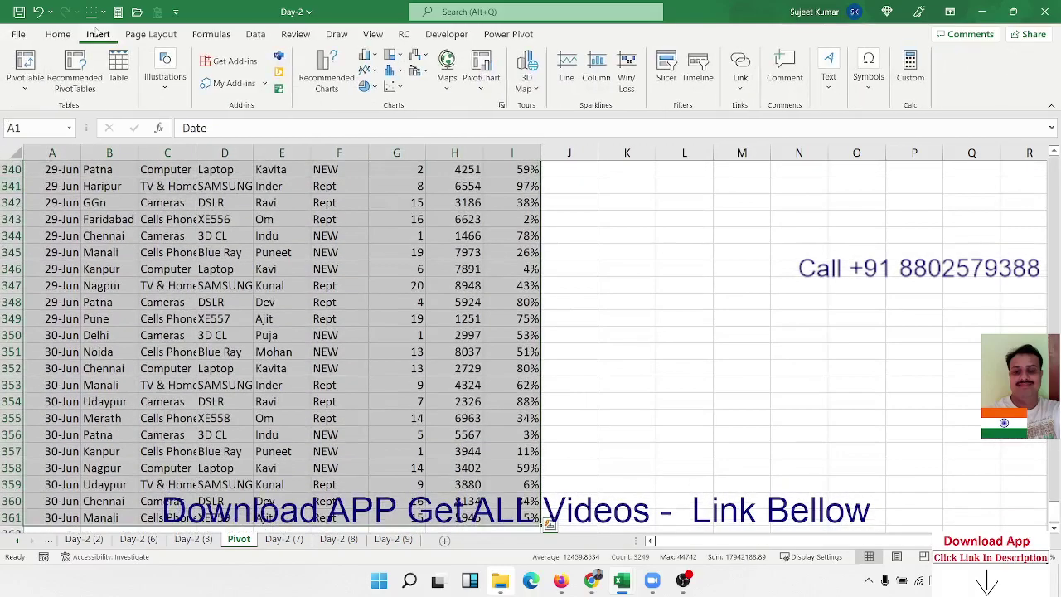
click(25, 79)
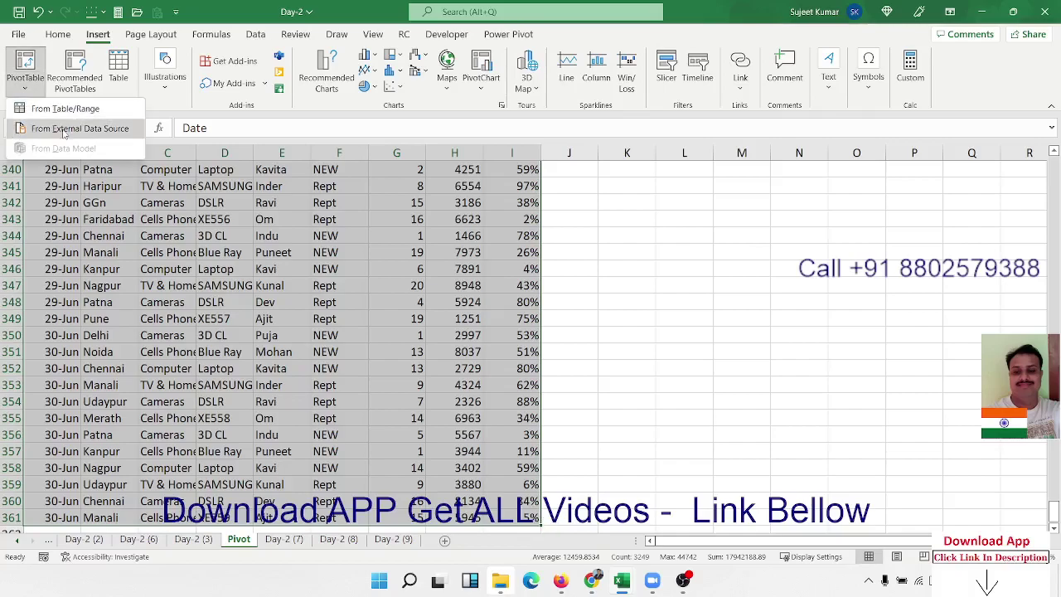
click(65, 108)
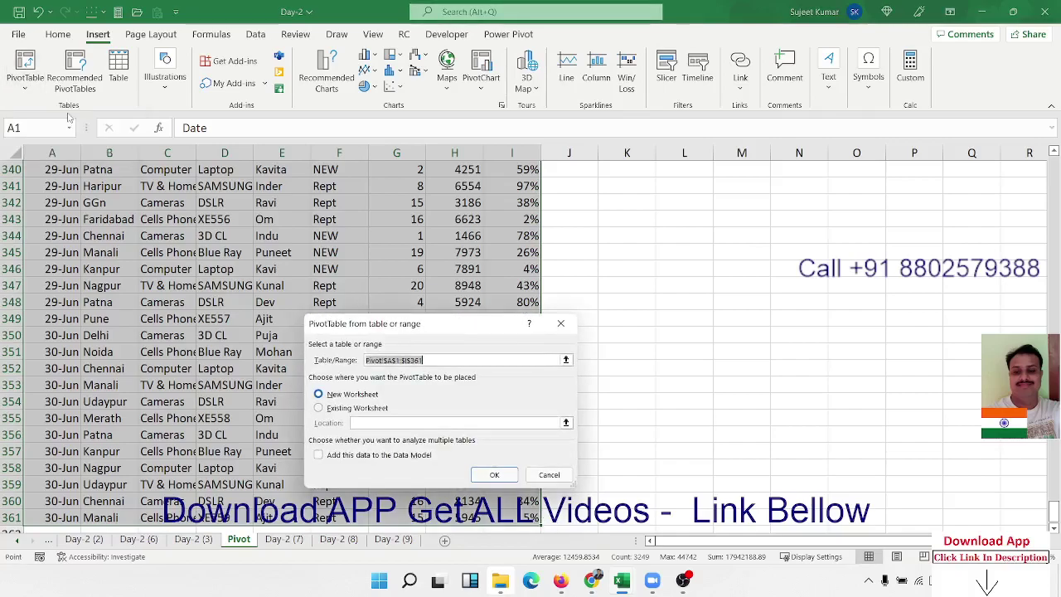
click(356, 408)
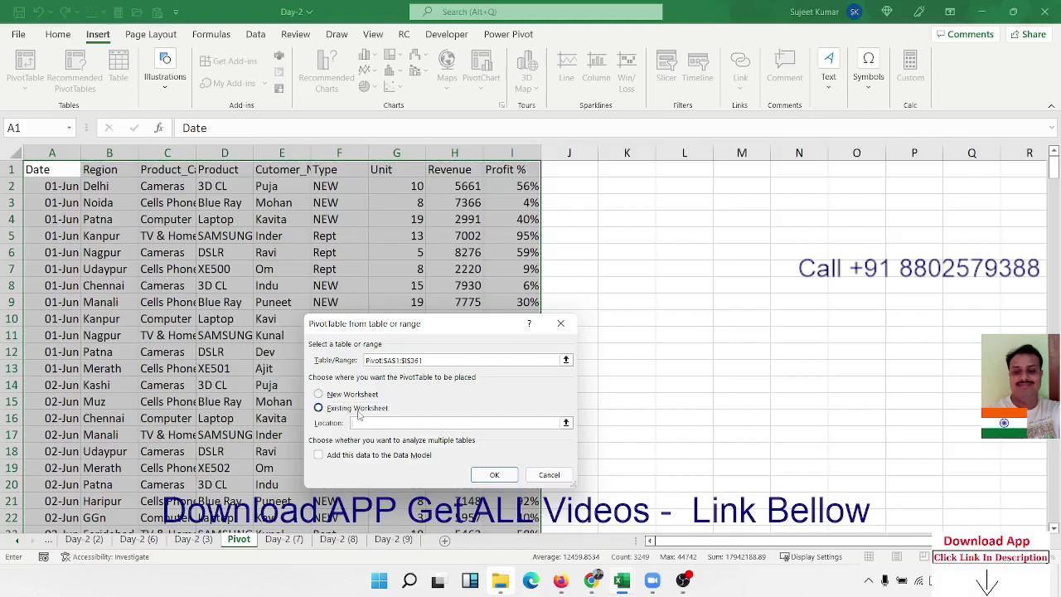
click(391, 540)
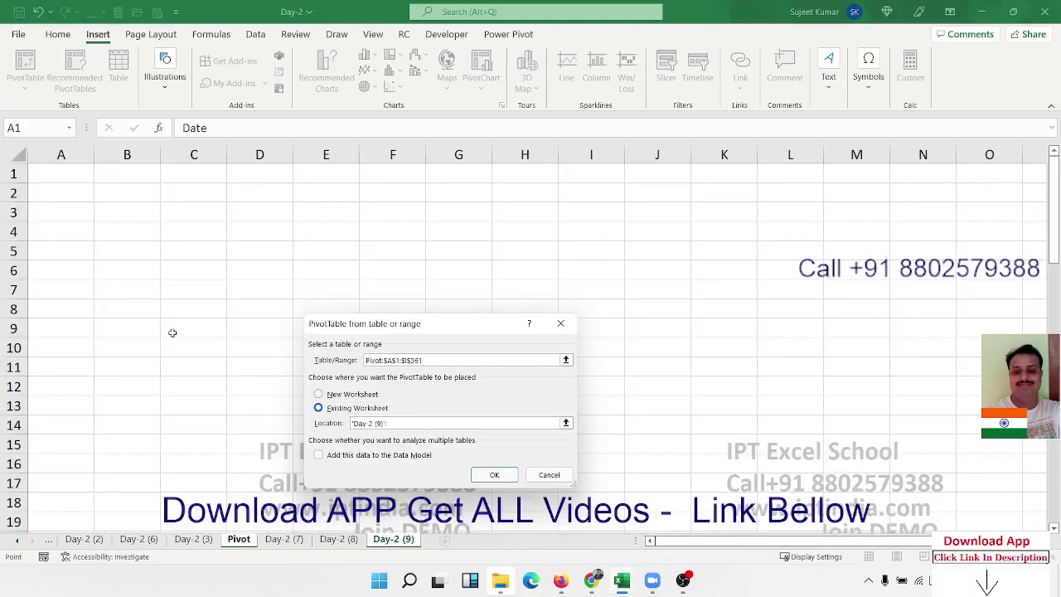
click(64, 179)
click(494, 474)
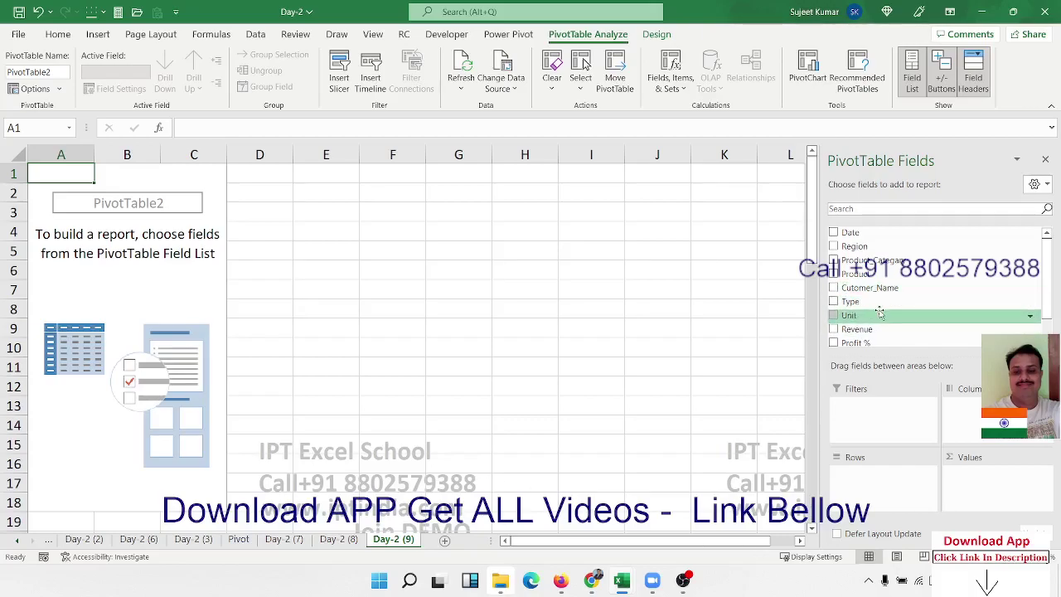
Put Unit in Rows and Revenue in Values, then check Unit 3's total of 38856
mouse_move(850, 315)
mouse_down()
mouse_move(889, 470)
mouse_move(870, 469)
mouse_up()
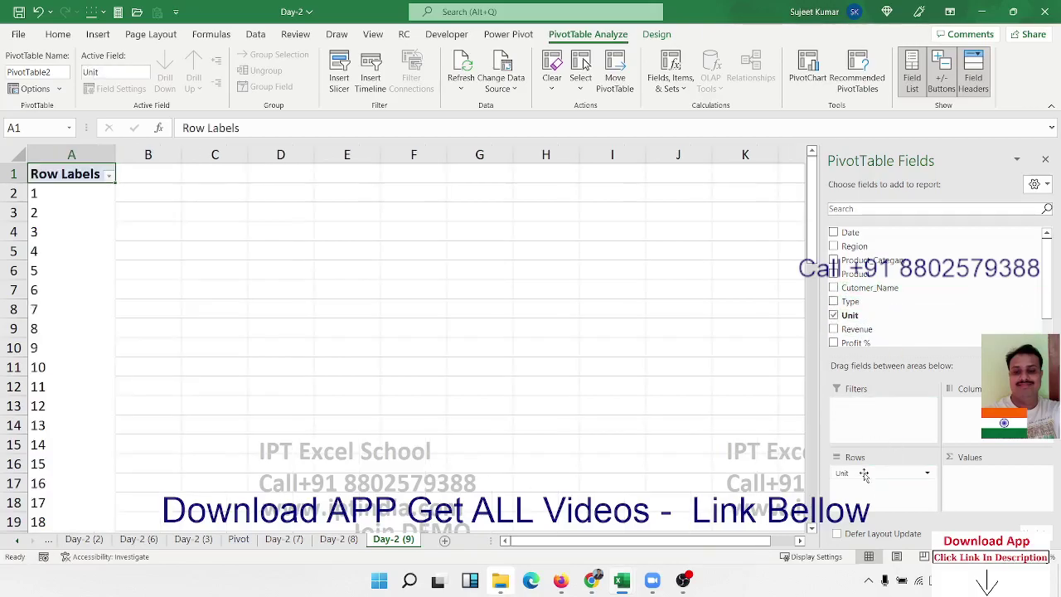
drag(856, 329, 967, 482)
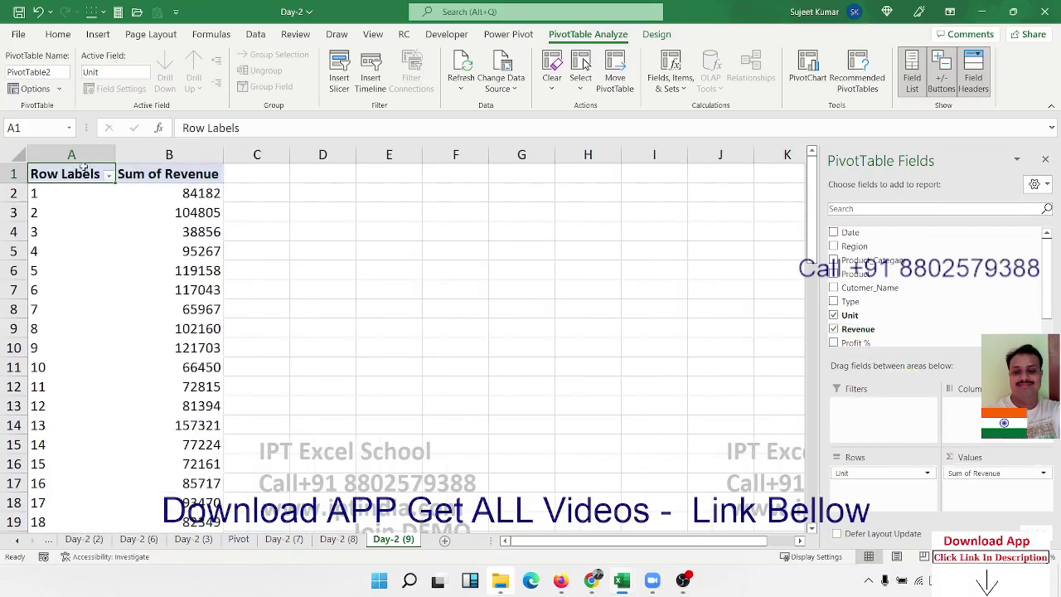
click(125, 198)
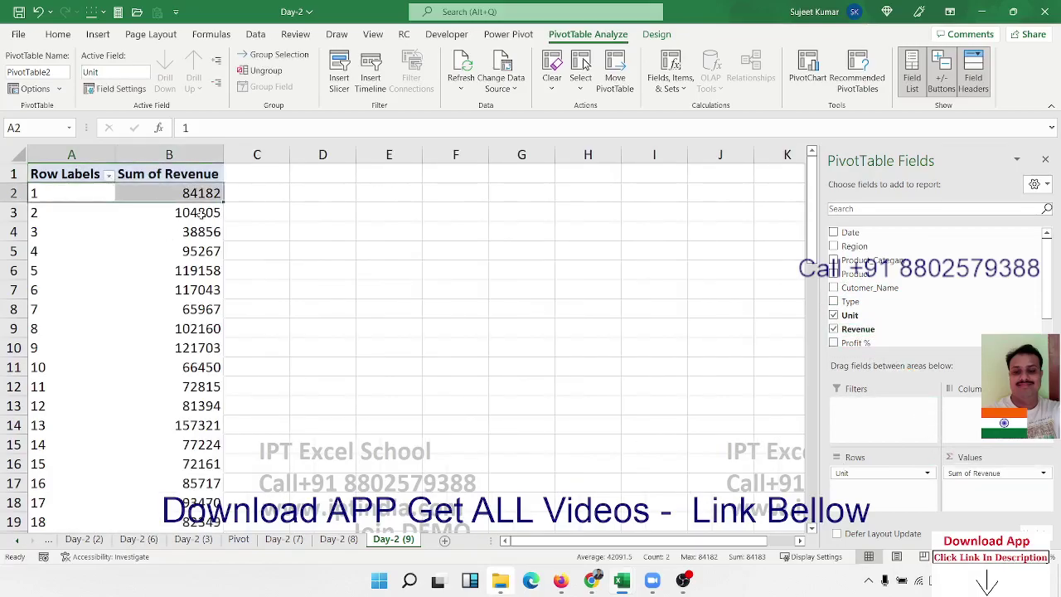
click(141, 227)
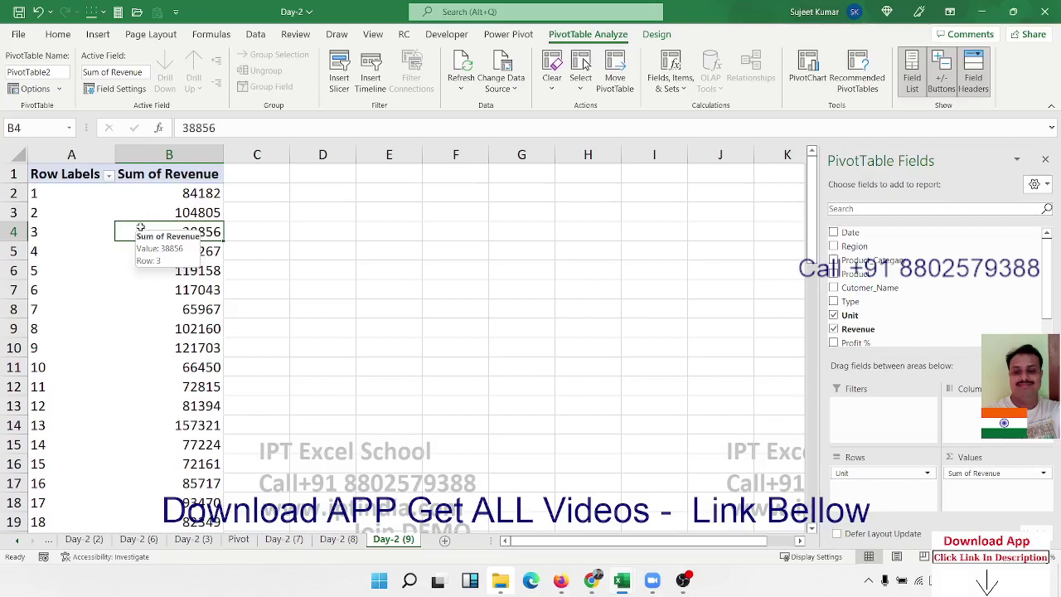
Group the Unit row labels into ranges of 5: 1-5, 6-10, 11-15, 16-20
right_click(87, 211)
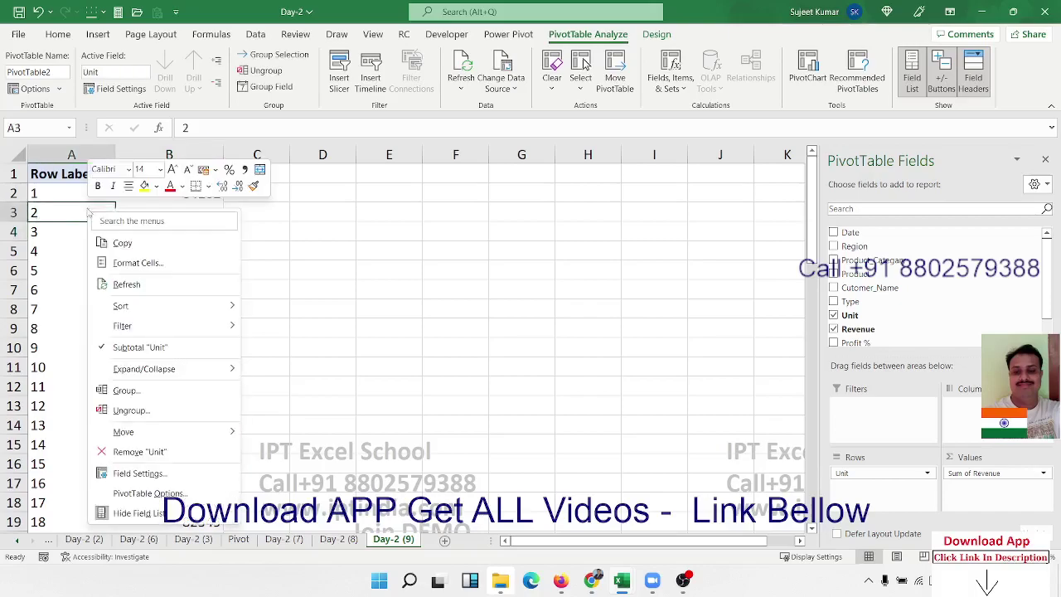
click(129, 388)
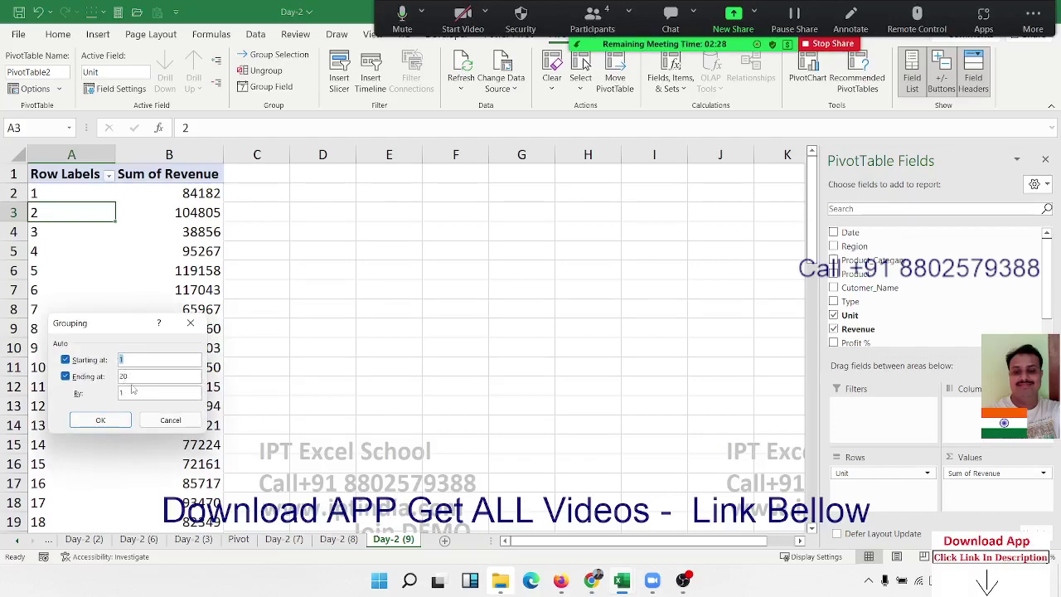
click(128, 390)
text(5)
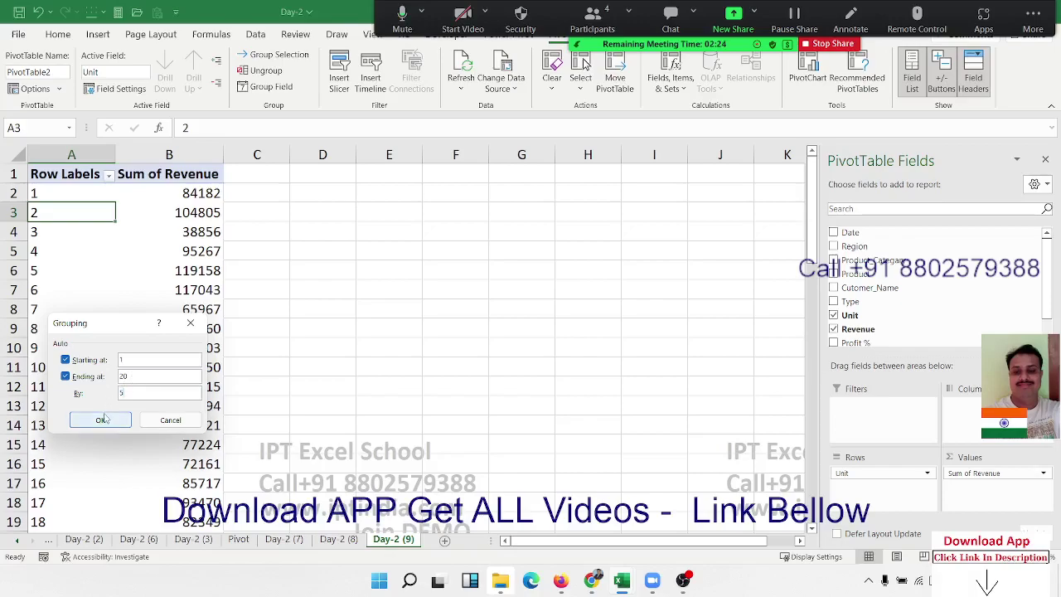
click(101, 420)
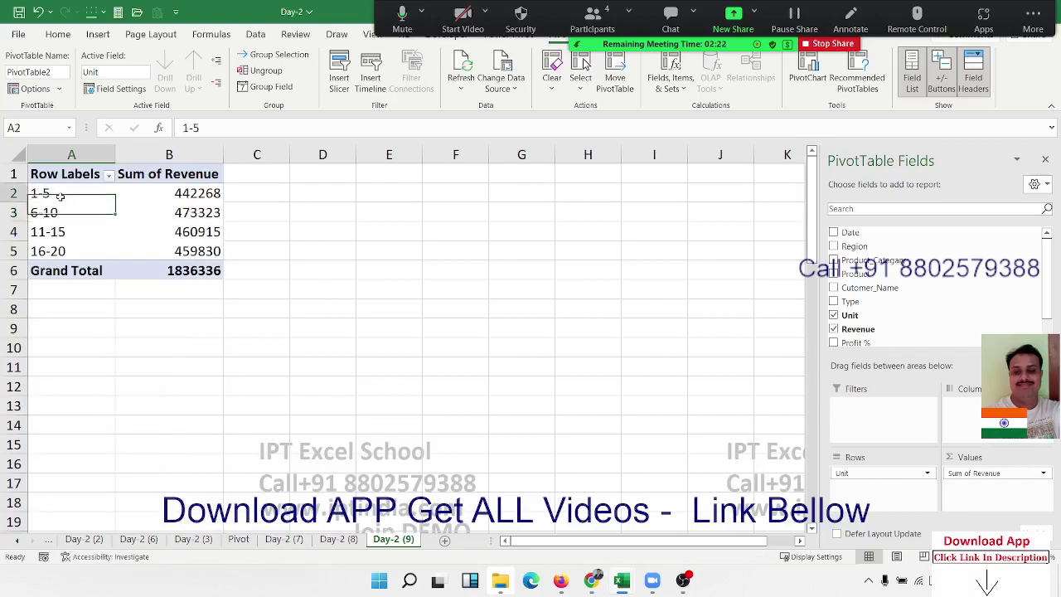
Copy the grouped pivot table A1:B6 and paste it at E1
drag(63, 200, 45, 232)
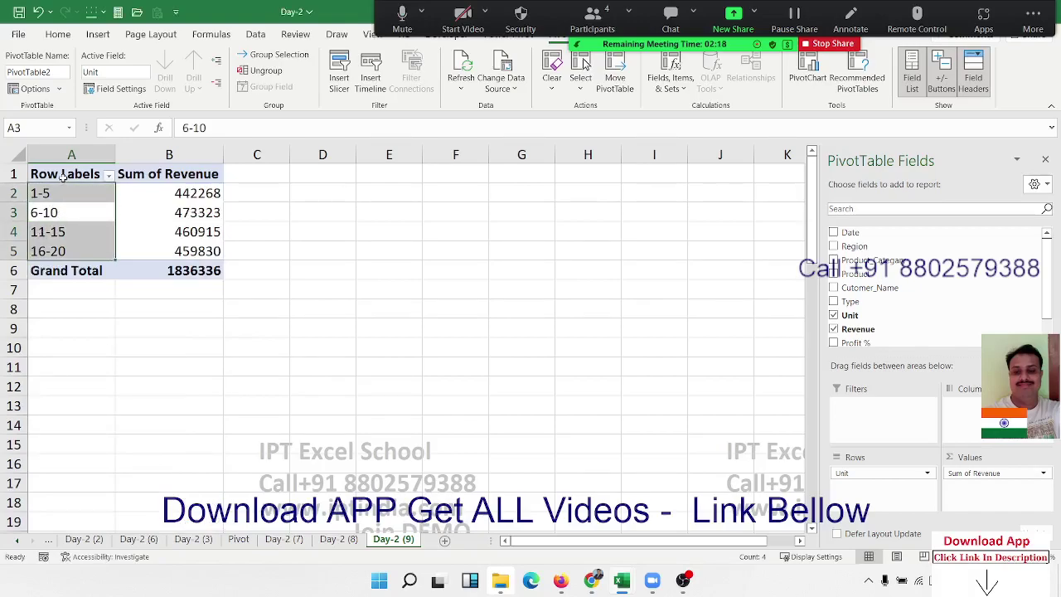
drag(63, 177, 185, 266)
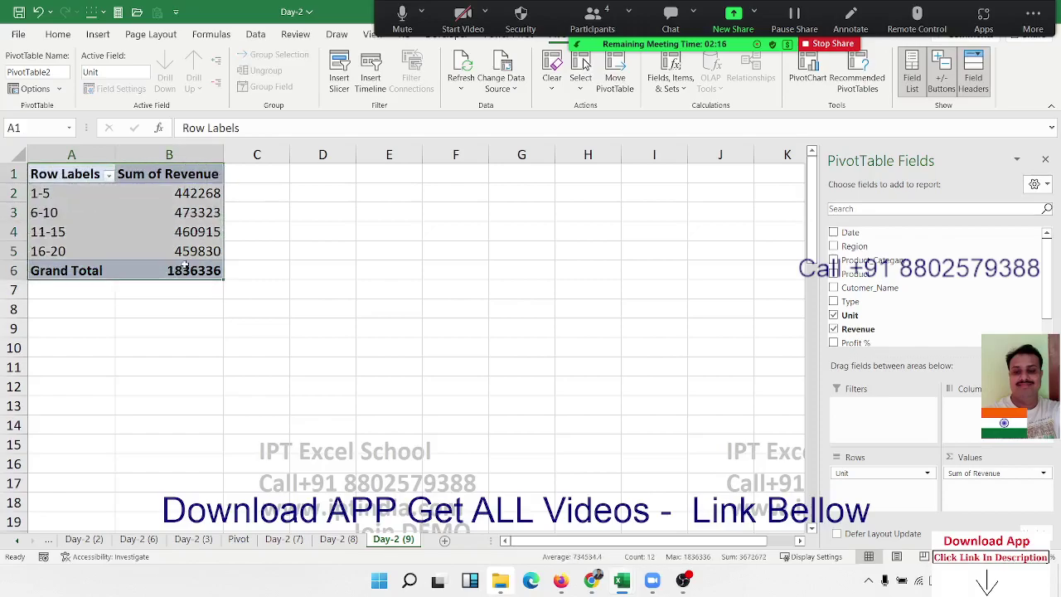
key(ctrl+c)
click(382, 176)
key(ctrl+v)
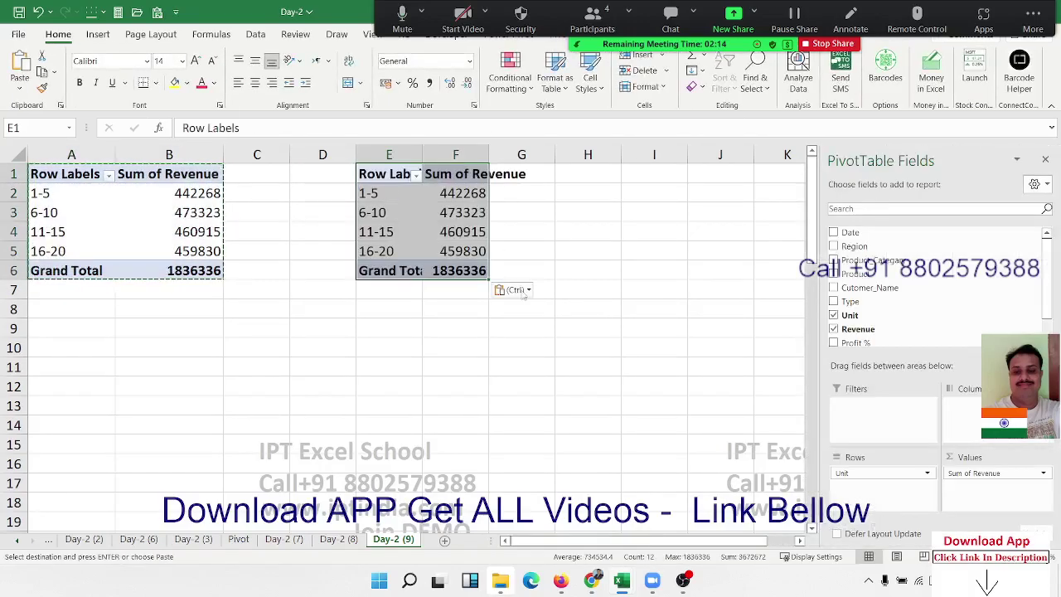
In the copied pivot, replace Unit with Date in rows and group dates by month
click(449, 214)
drag(879, 473, 954, 296)
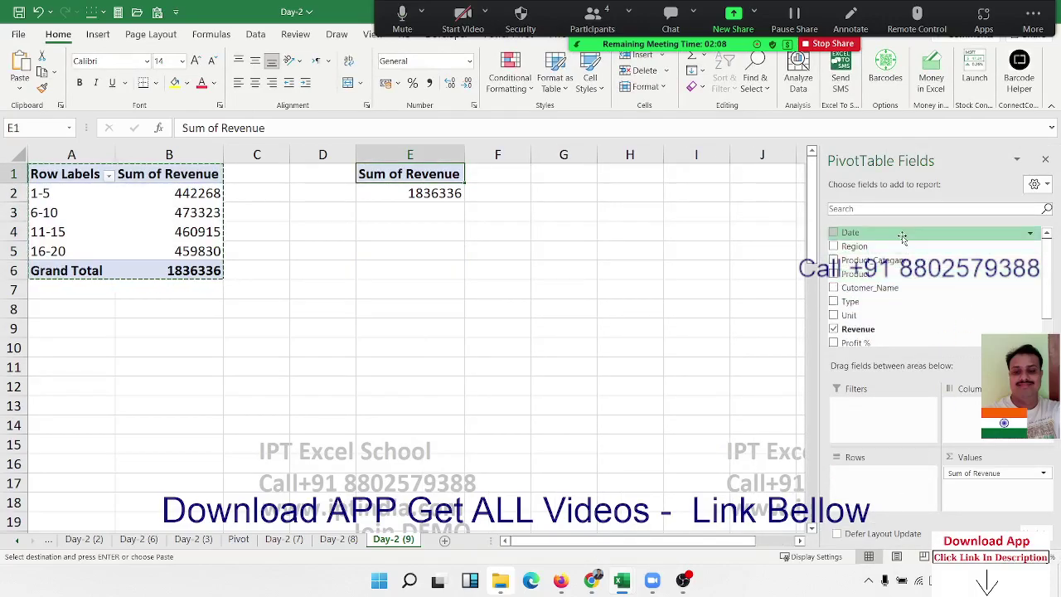
drag(854, 233, 886, 495)
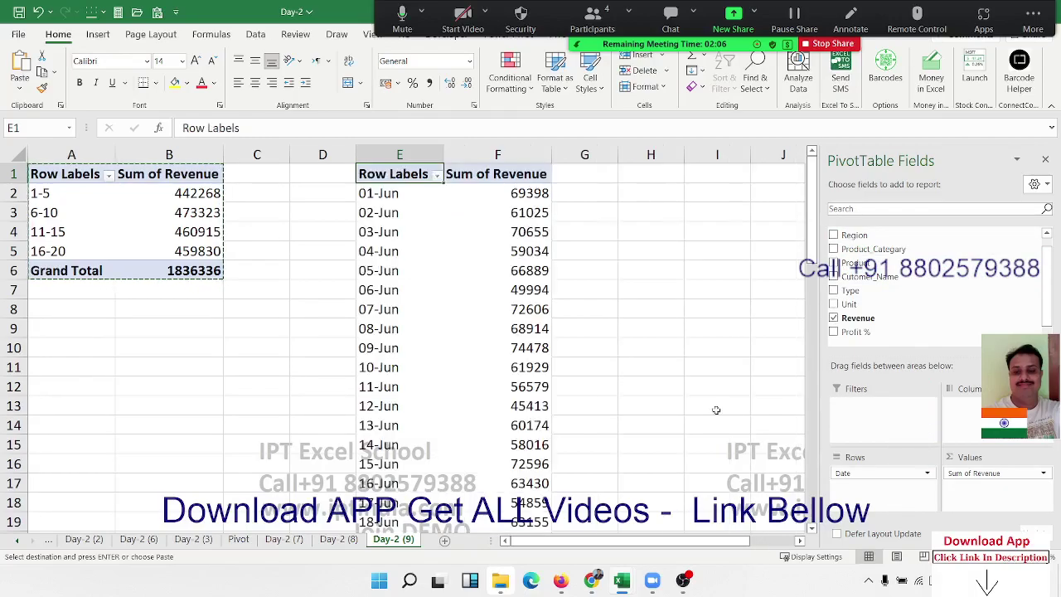
click(398, 251)
right_click(397, 251)
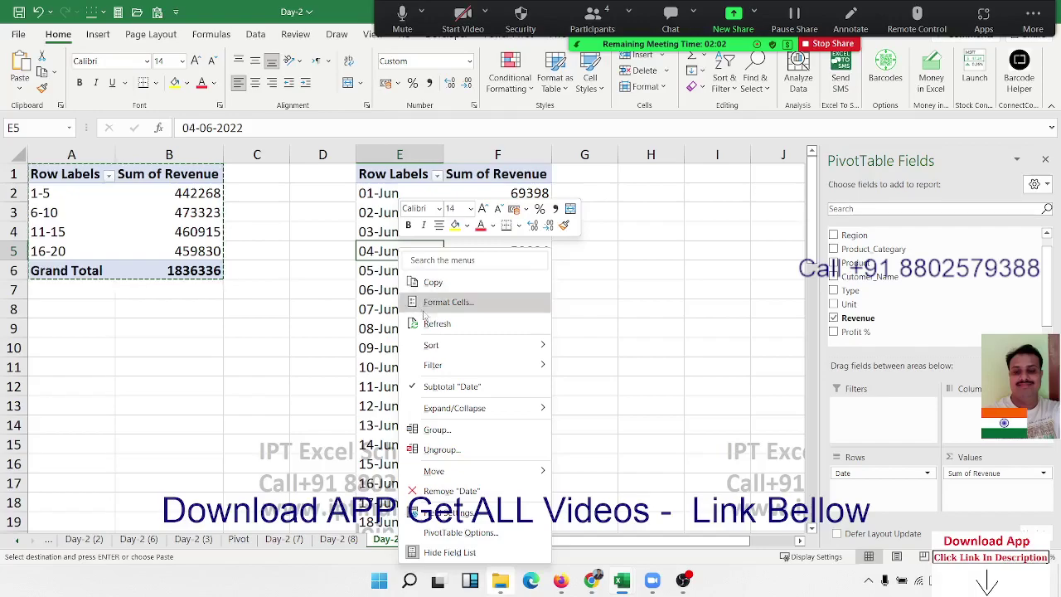
click(437, 430)
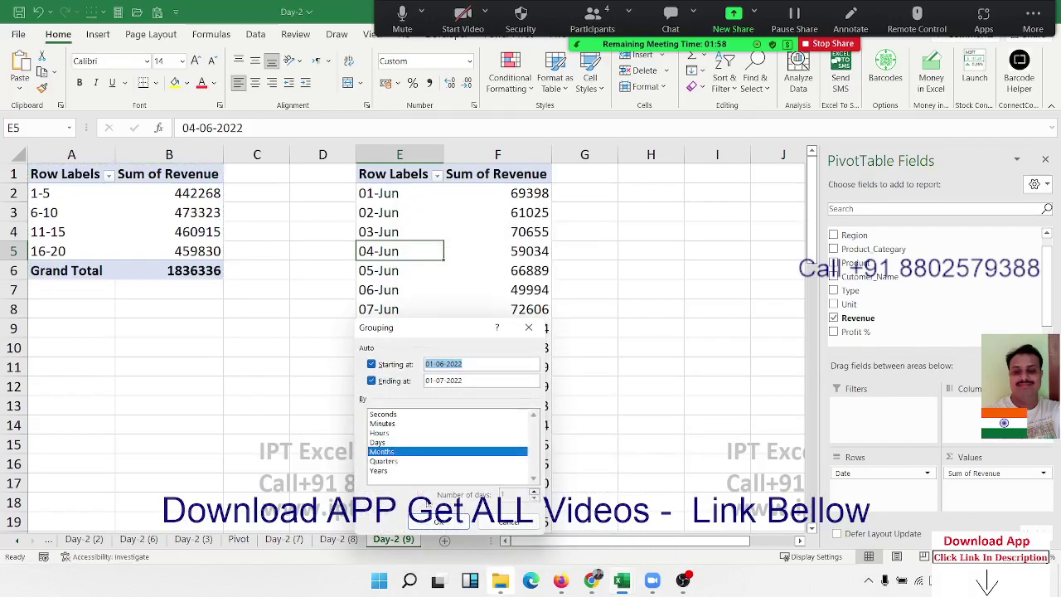
click(438, 520)
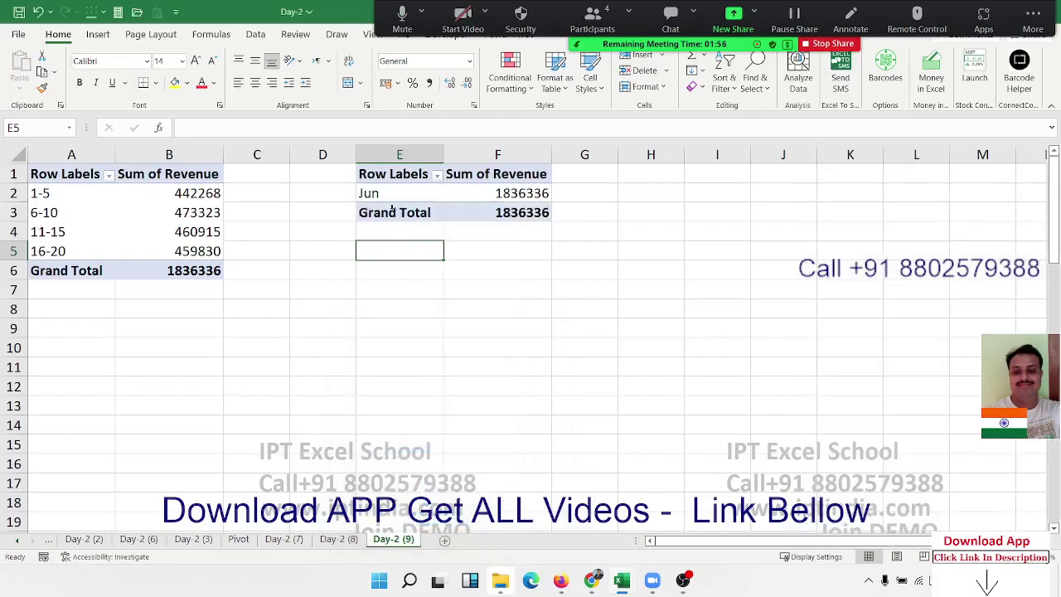
Regroup the dates by Days only into 5-day periods, 01-06-2022 to 30-06-2022
right_click(383, 195)
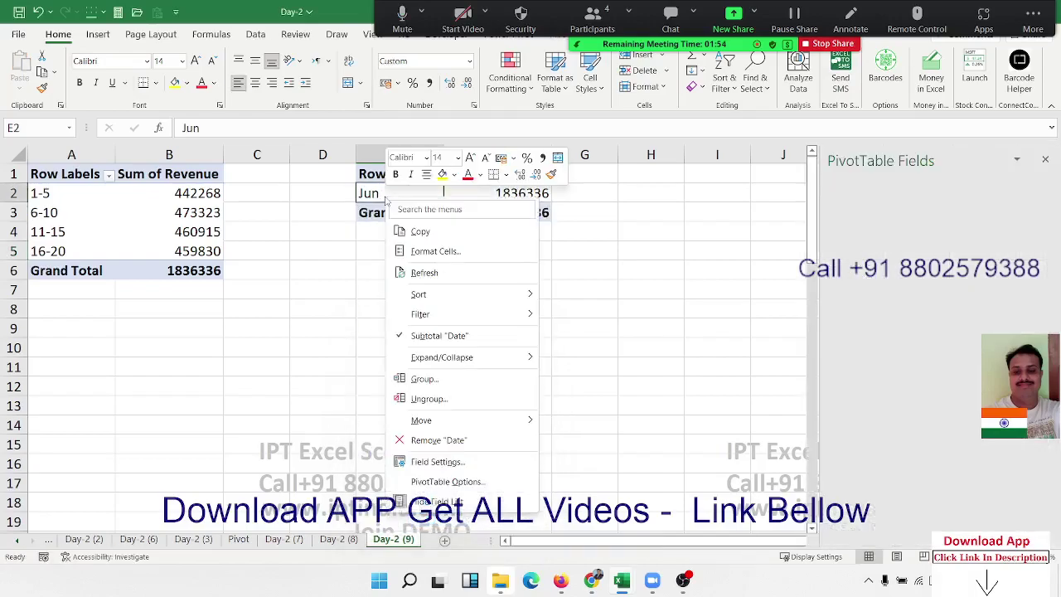
click(449, 380)
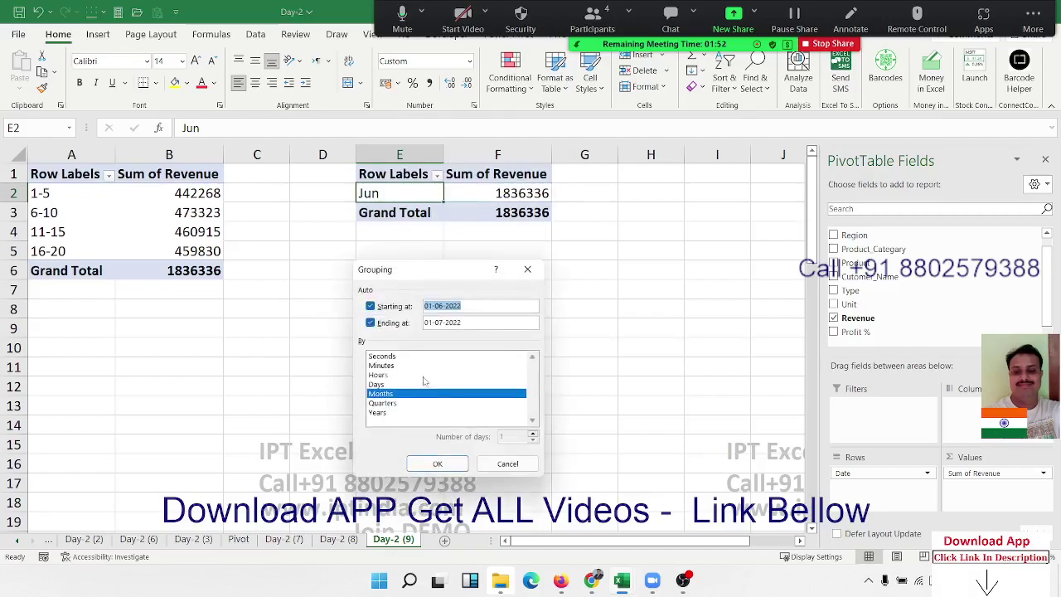
click(395, 385)
click(394, 395)
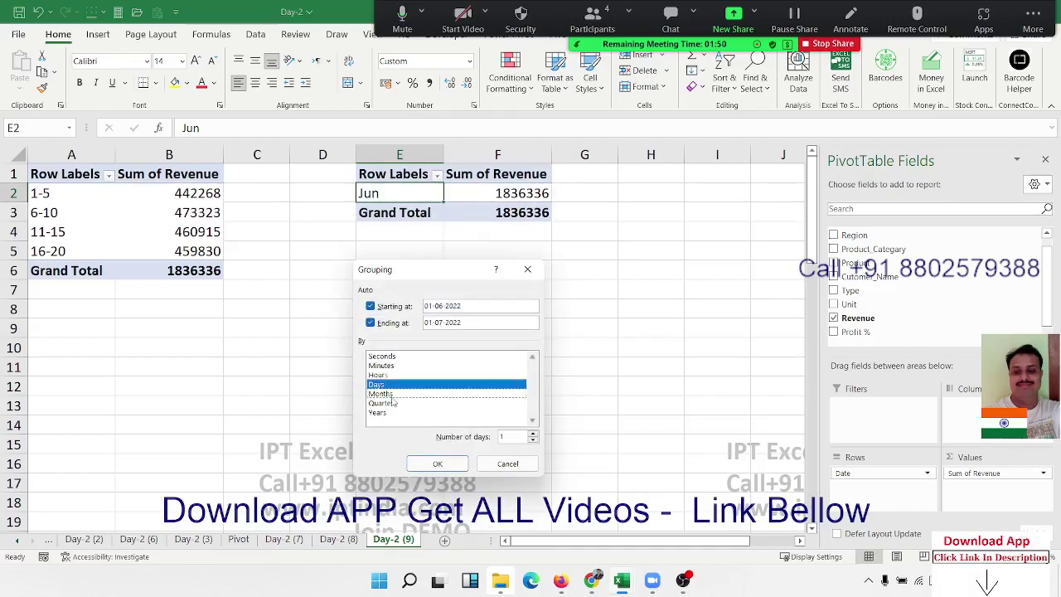
click(503, 436)
drag(504, 436, 477, 443)
text(5)
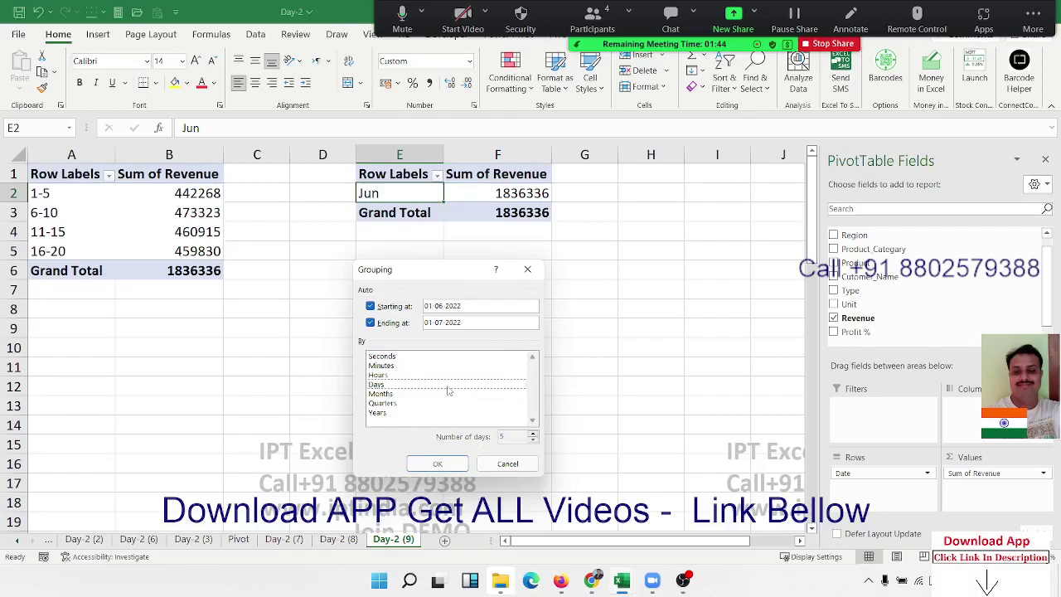
click(436, 462)
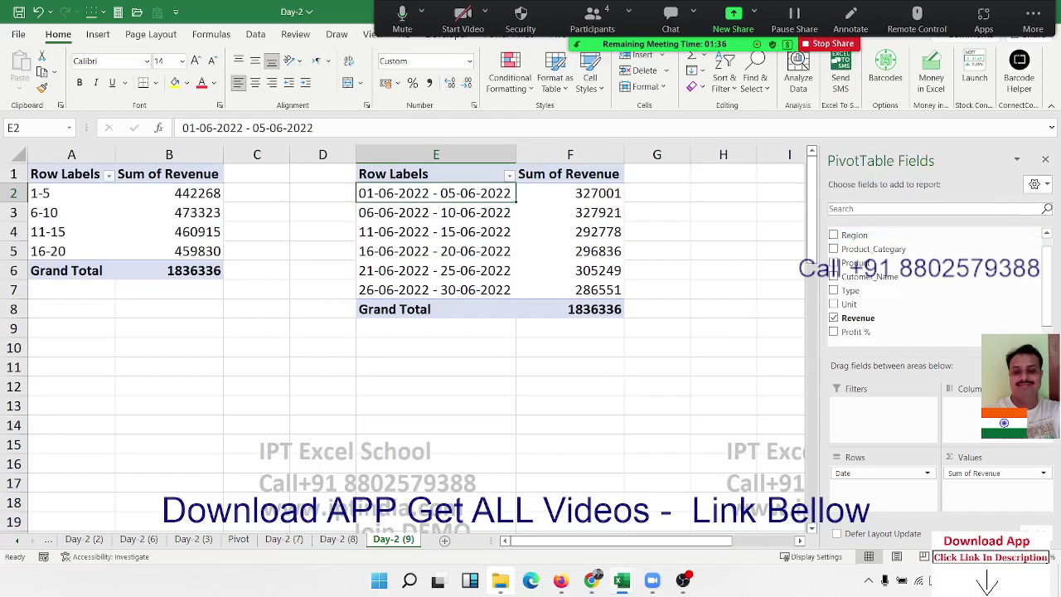
click(641, 361)
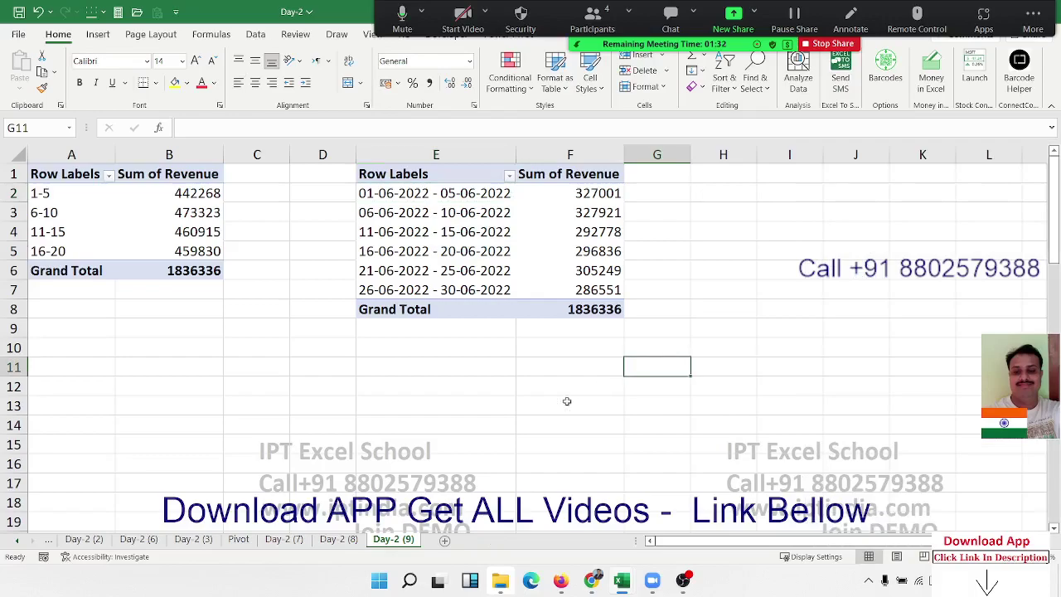
Go to the customer PivotTable4 and open Value Field Settings for Average of Profit %
click(342, 539)
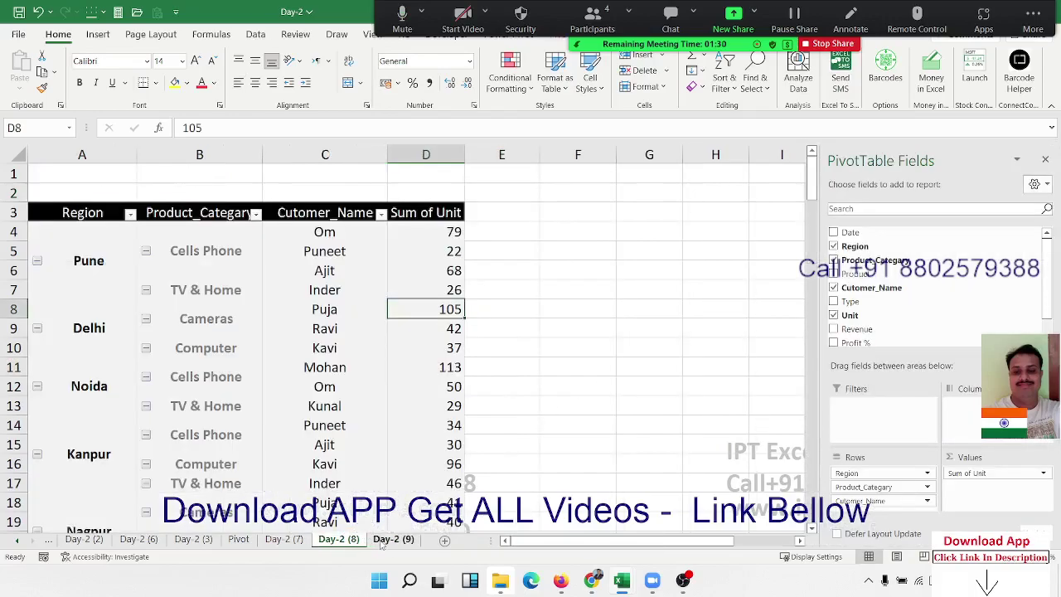
click(383, 539)
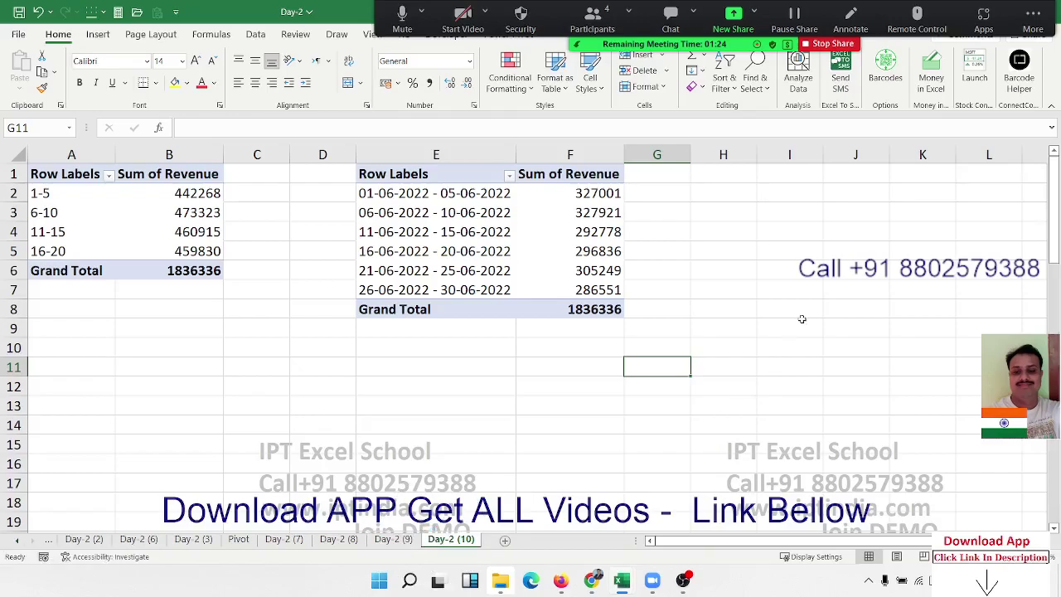
click(1031, 12)
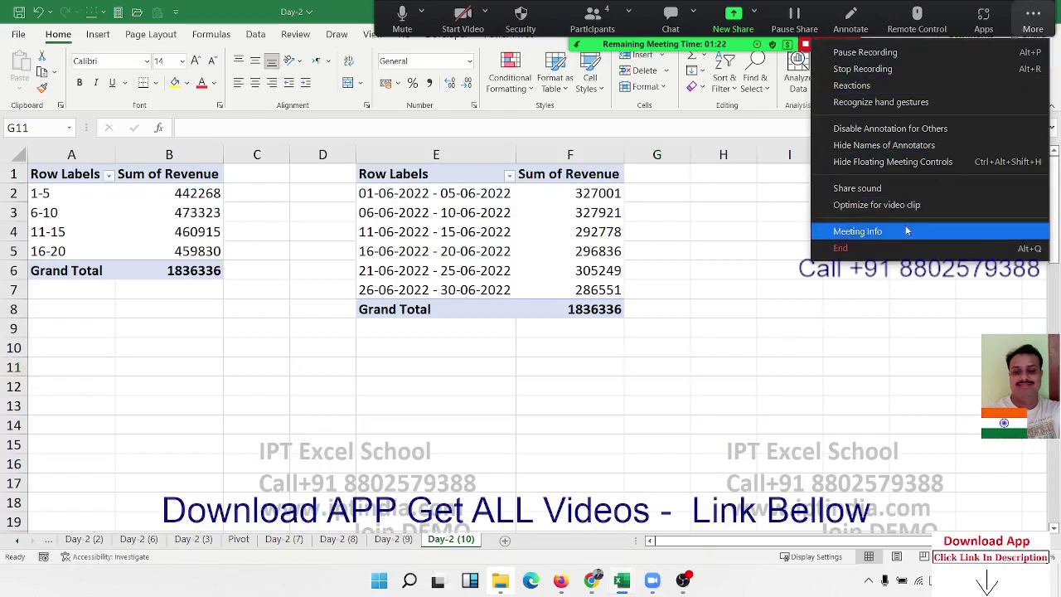
click(890, 243)
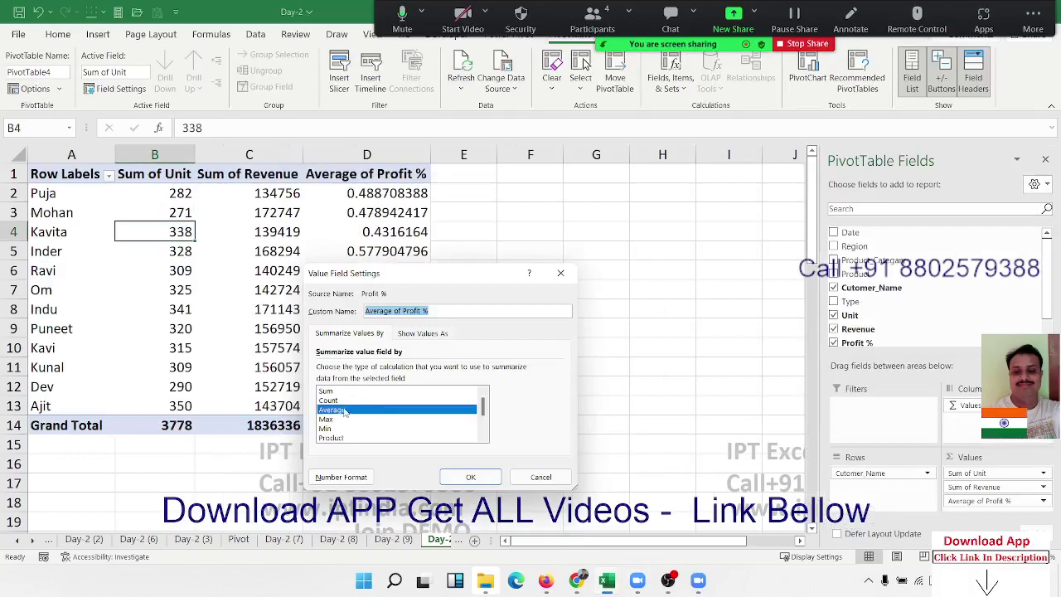
Format Average of Profit % as Percentage with 2 decimal places, giving a 48.58% grand total
click(340, 477)
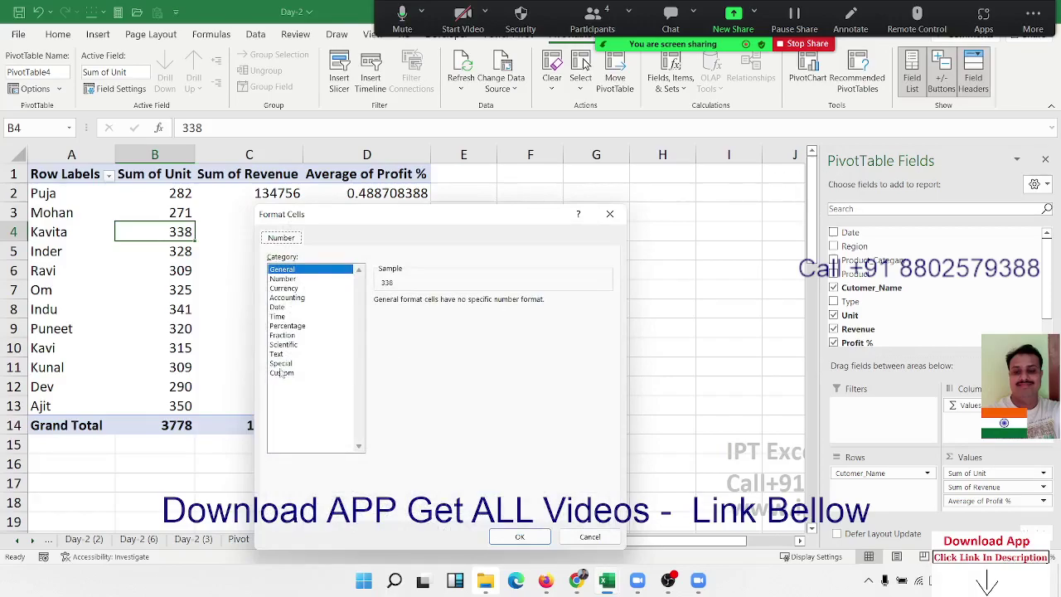
click(284, 326)
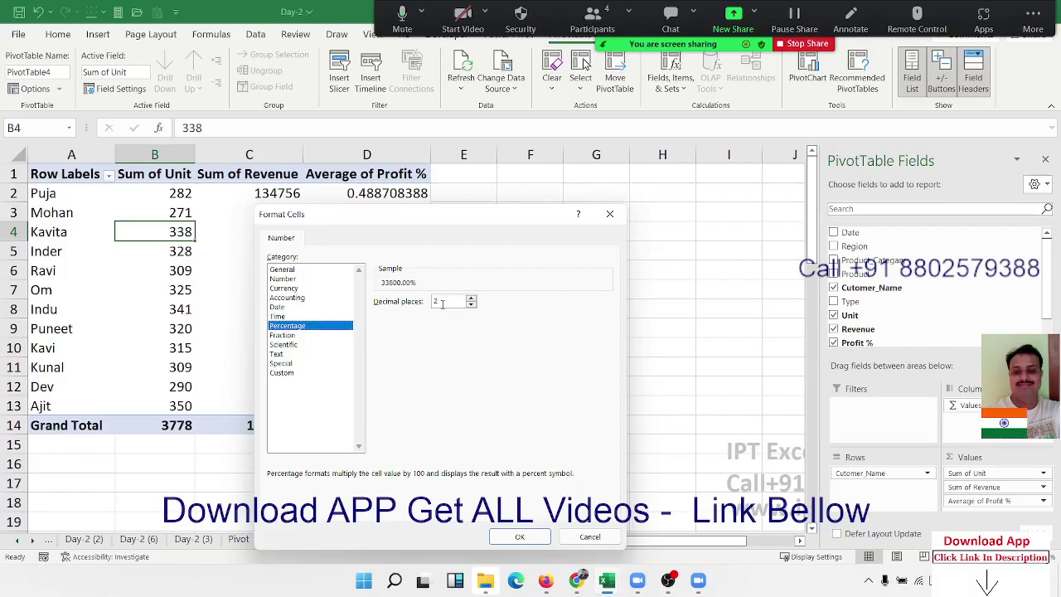
text(0)
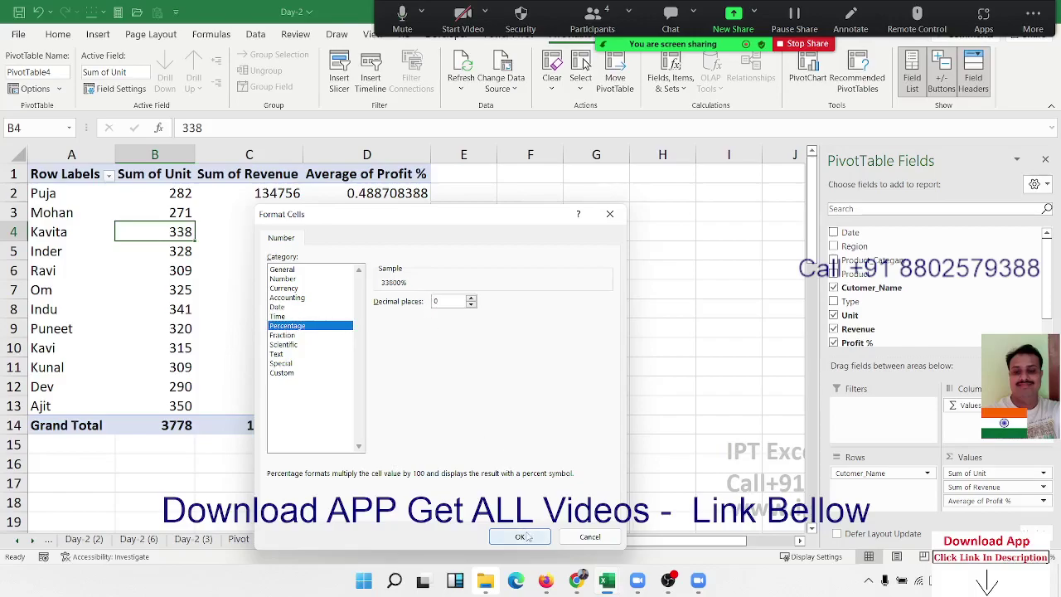
text(2)
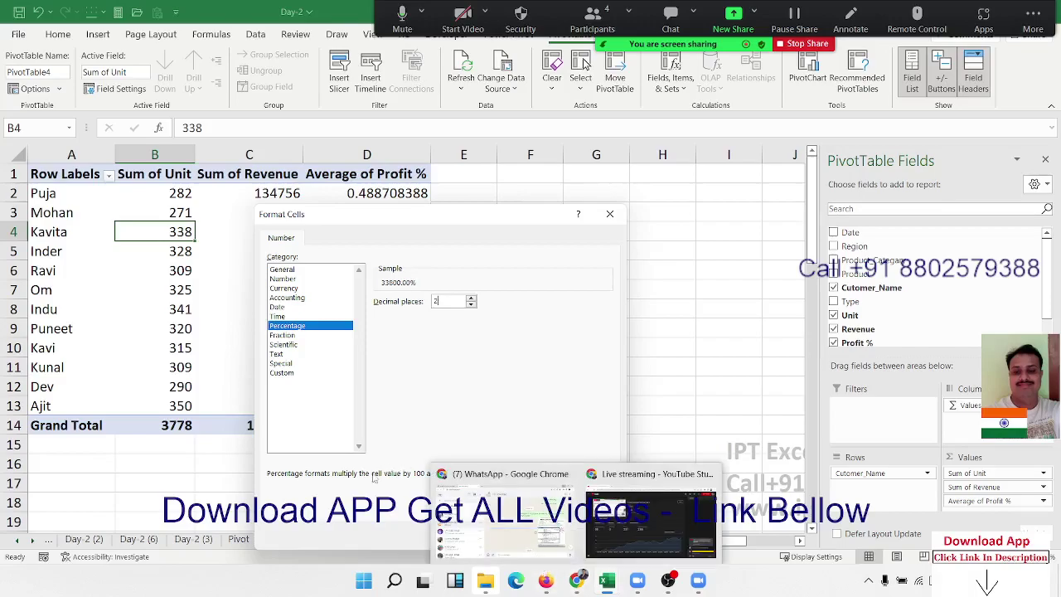
click(513, 537)
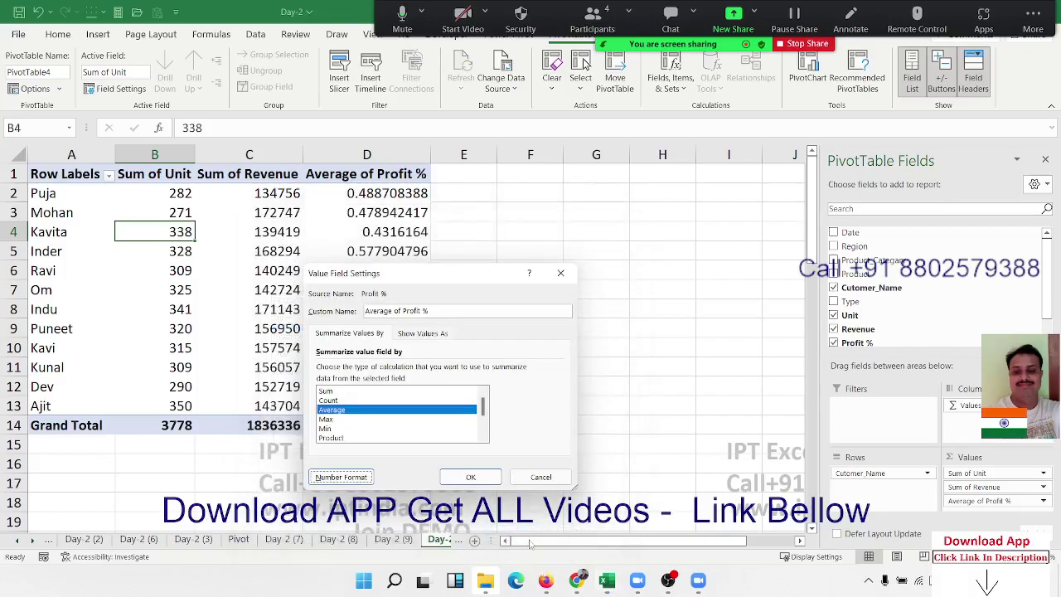
click(471, 477)
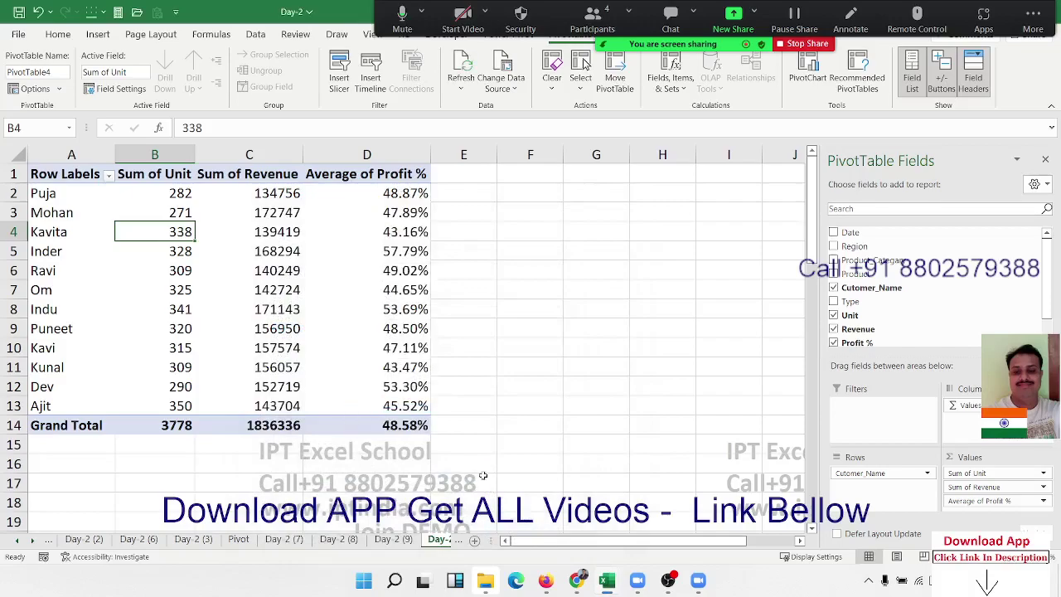
Rename the first two pivot headers to Name and Total-Qty
click(61, 176)
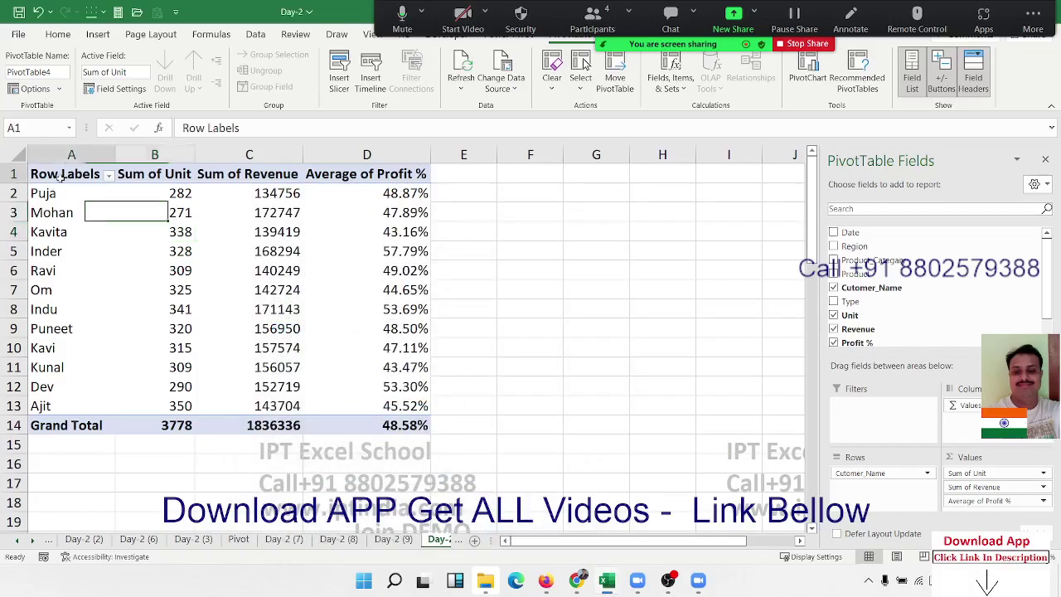
text(Nae)
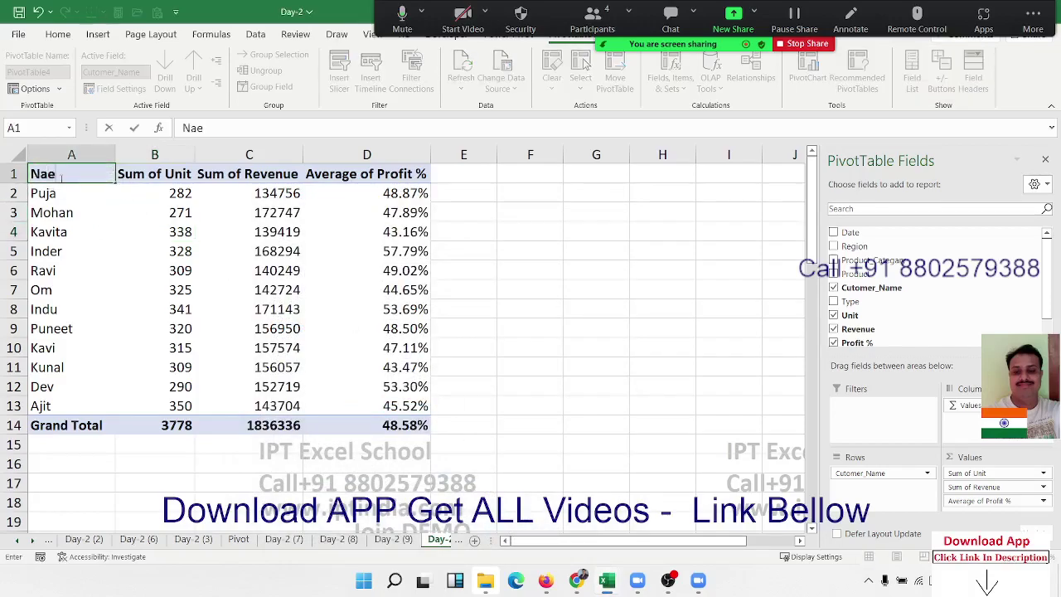
key(BackSpace)
text(me)
key(Tab)
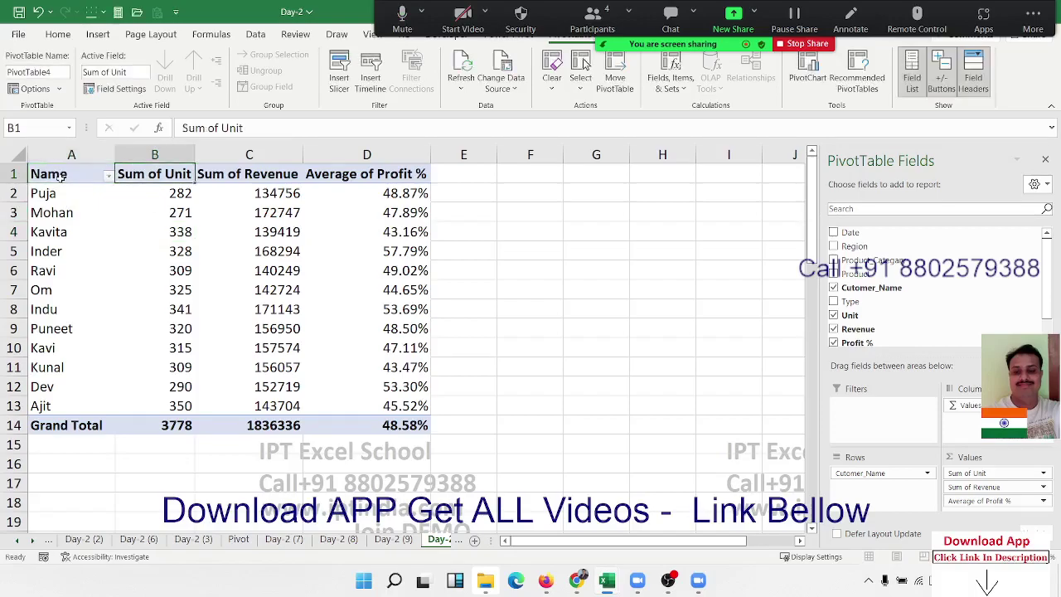
text(Total)
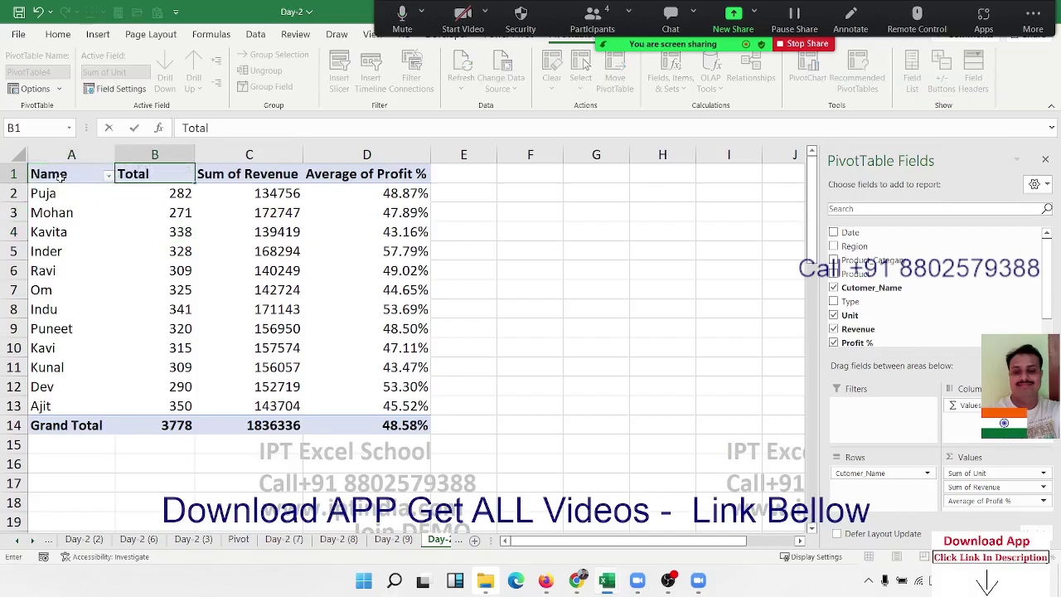
text(-)
text(Qty)
key(Tab)
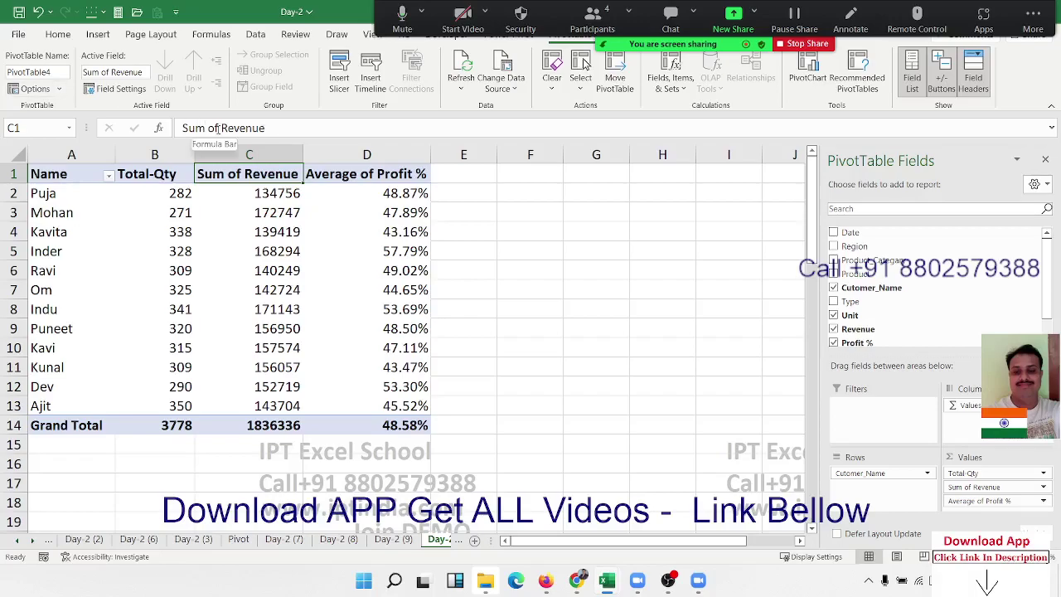
Shorten the revenue header to ' Revenue' and rename Average of Profit % to 'avg %'
drag(220, 128, 177, 126)
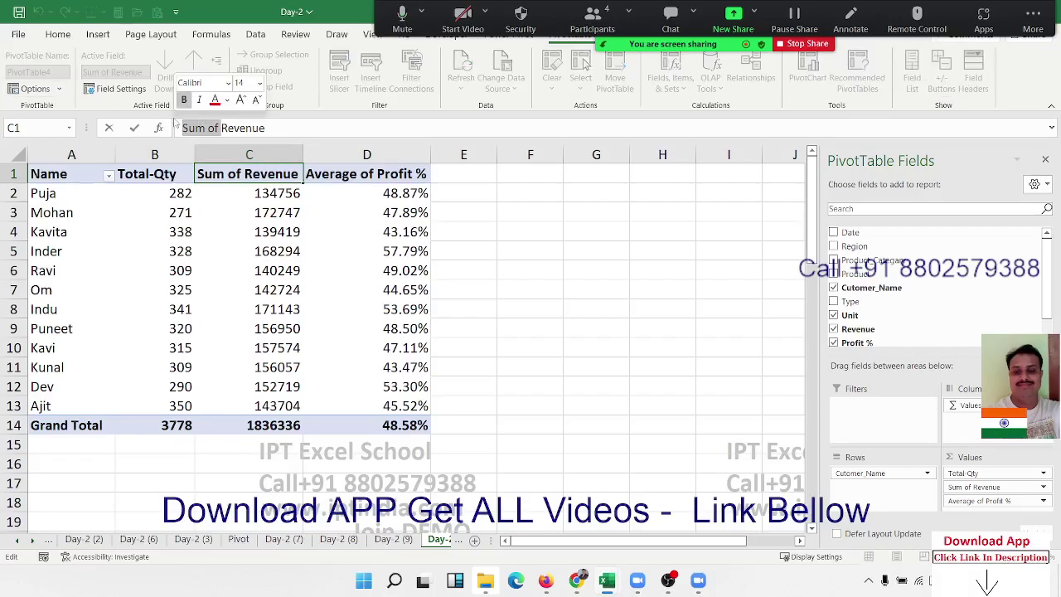
key(BackSpace)
key(Return)
key(Return)
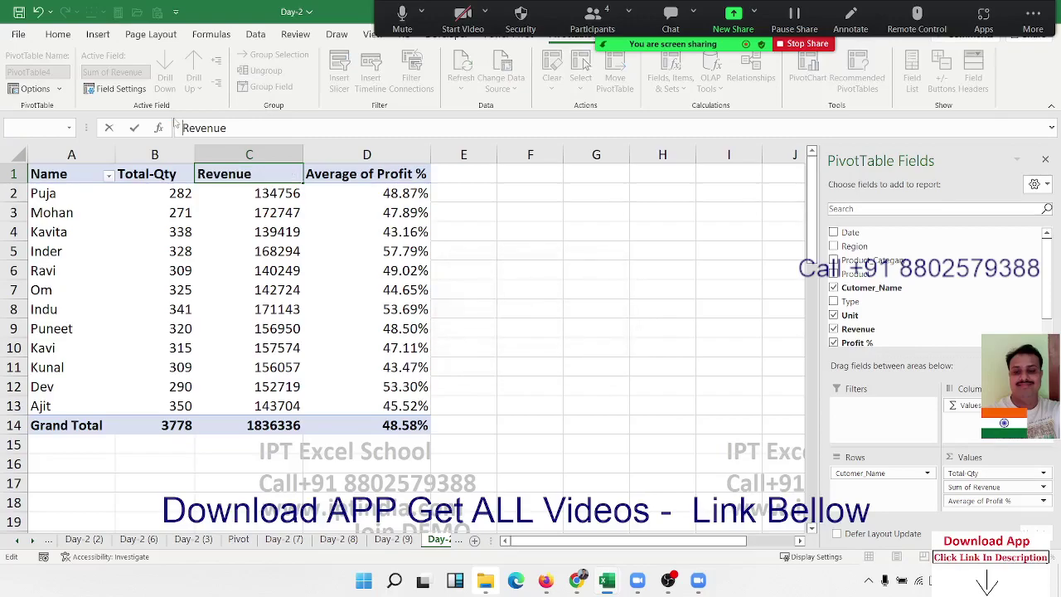
key(Escape)
key(Up)
key(Right)
key(Right)
key(Right)
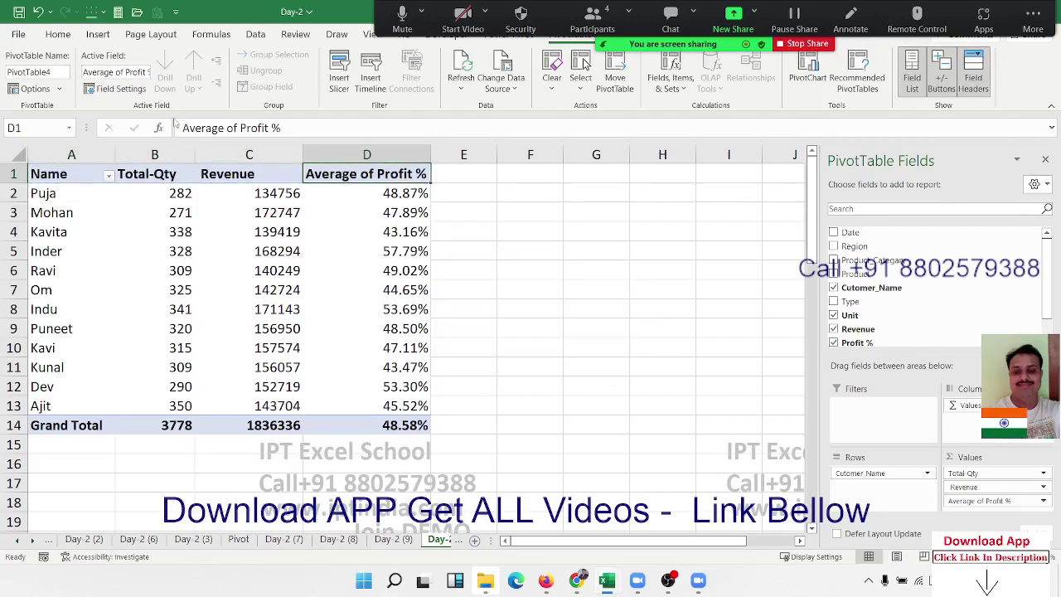
text(avg)
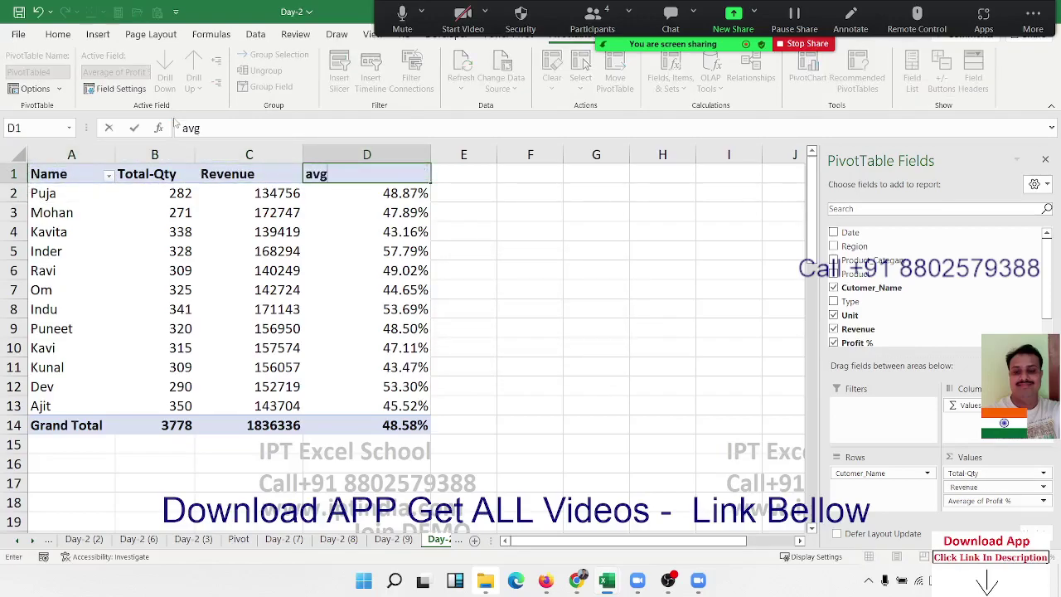
text( %)
key(Return)
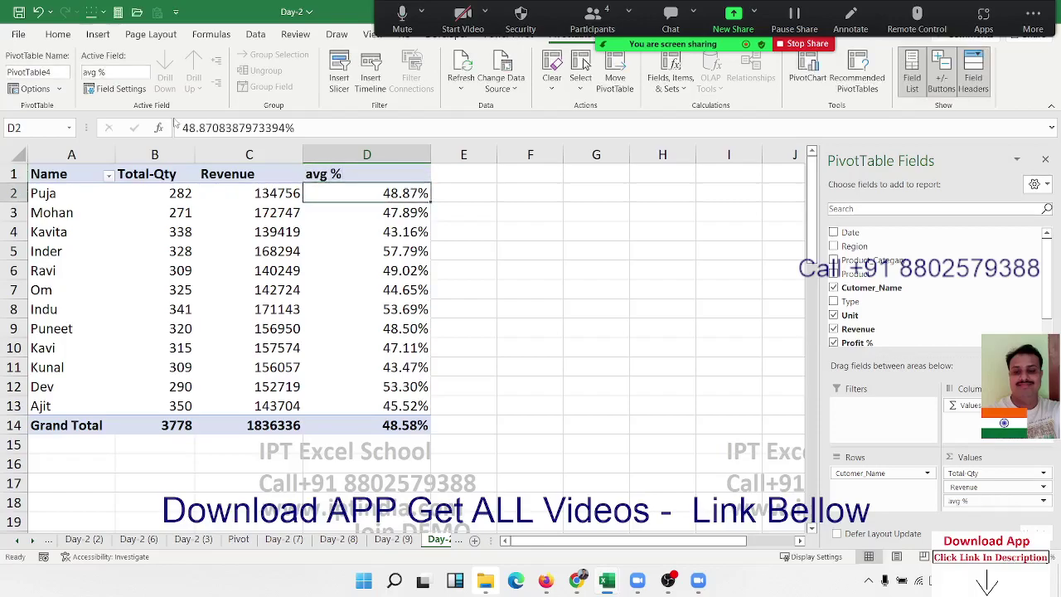
key(Right)
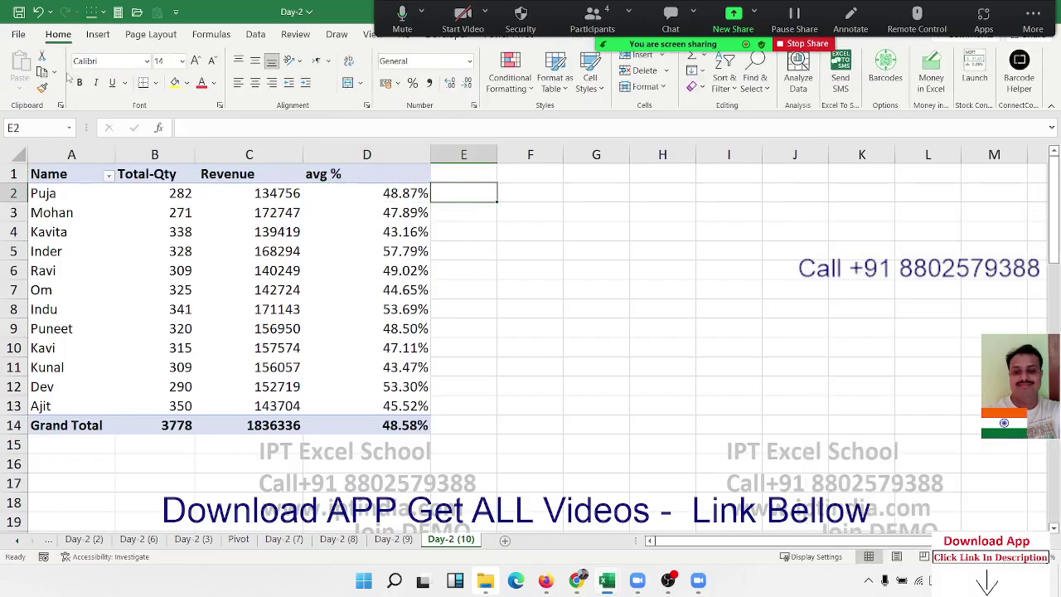
mouse_move(387, 197)
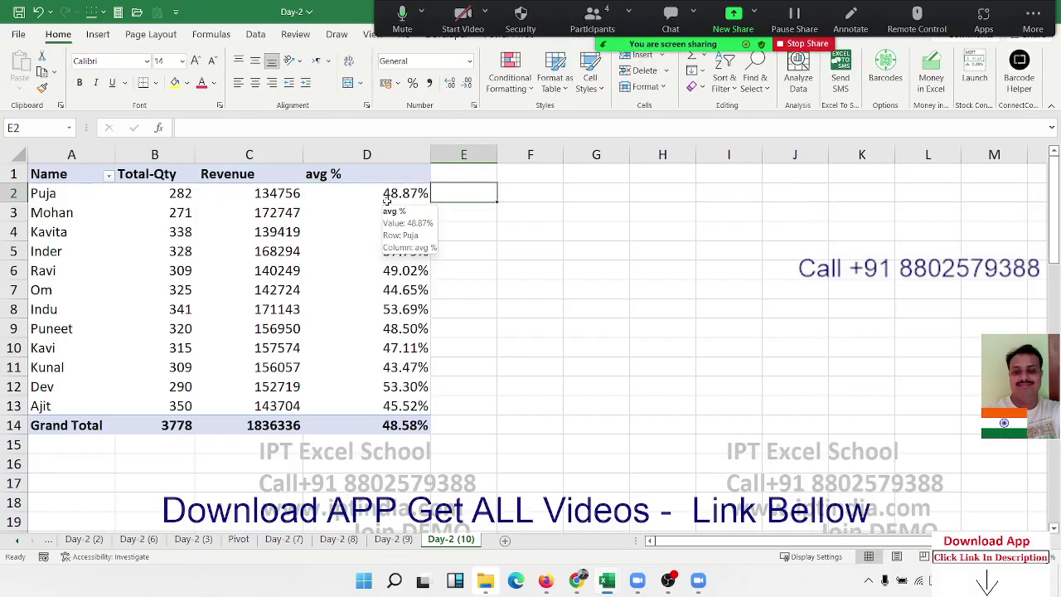
click(385, 199)
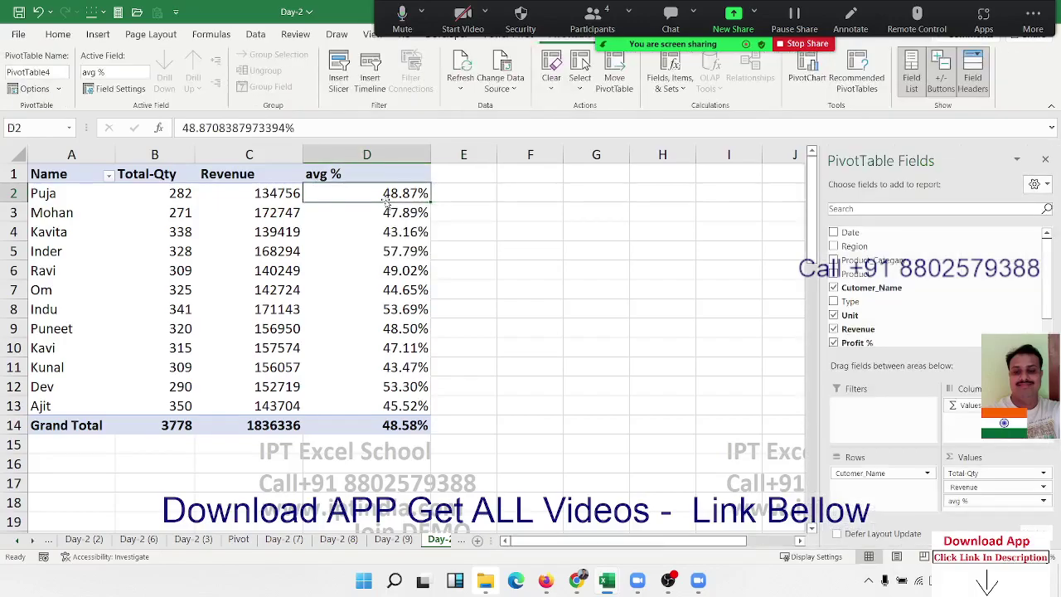
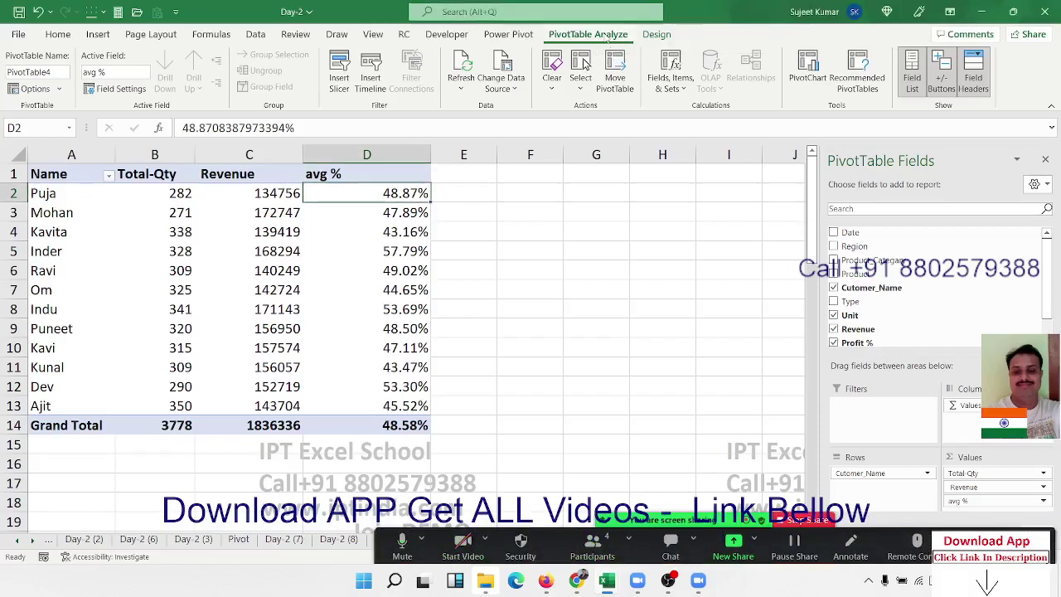
Add a calculated field named Profit with formula =Revenue*'Profit %' to the pivot
click(673, 95)
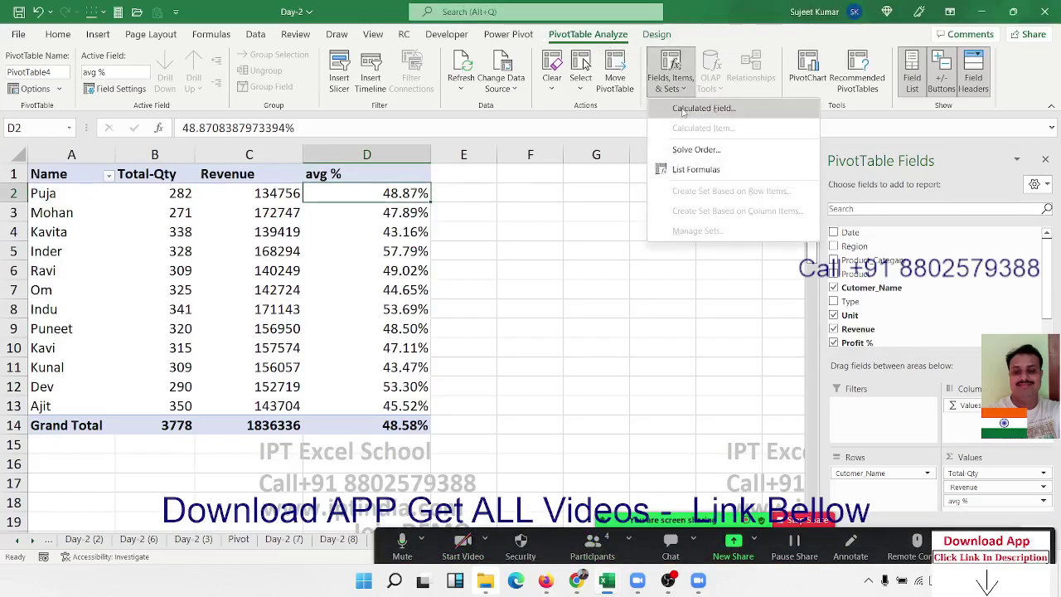
click(683, 111)
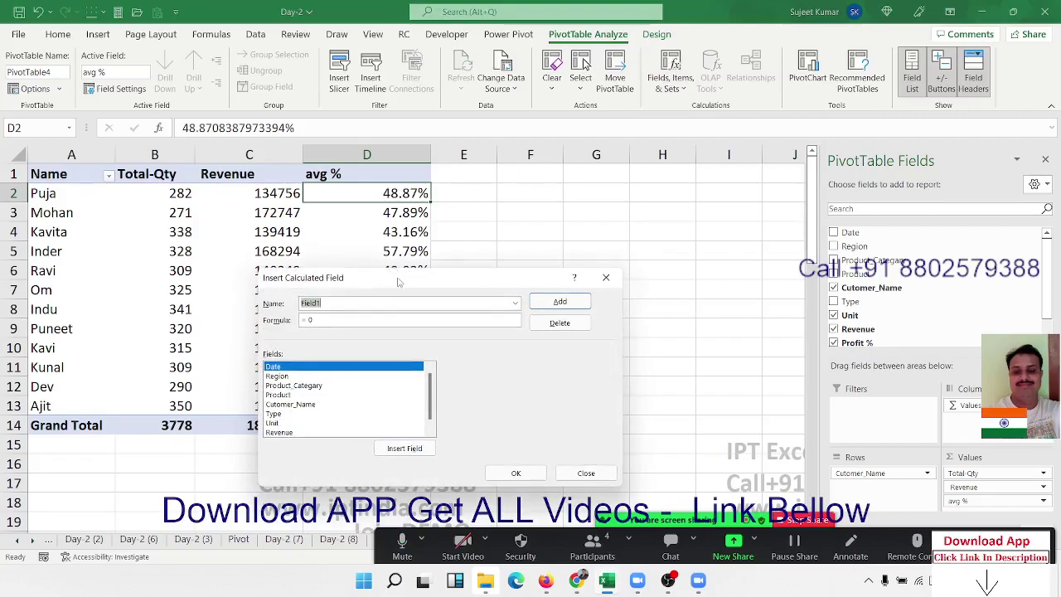
mouse_move(398, 277)
mouse_down()
mouse_move(531, 176)
mouse_move(605, 168)
mouse_up()
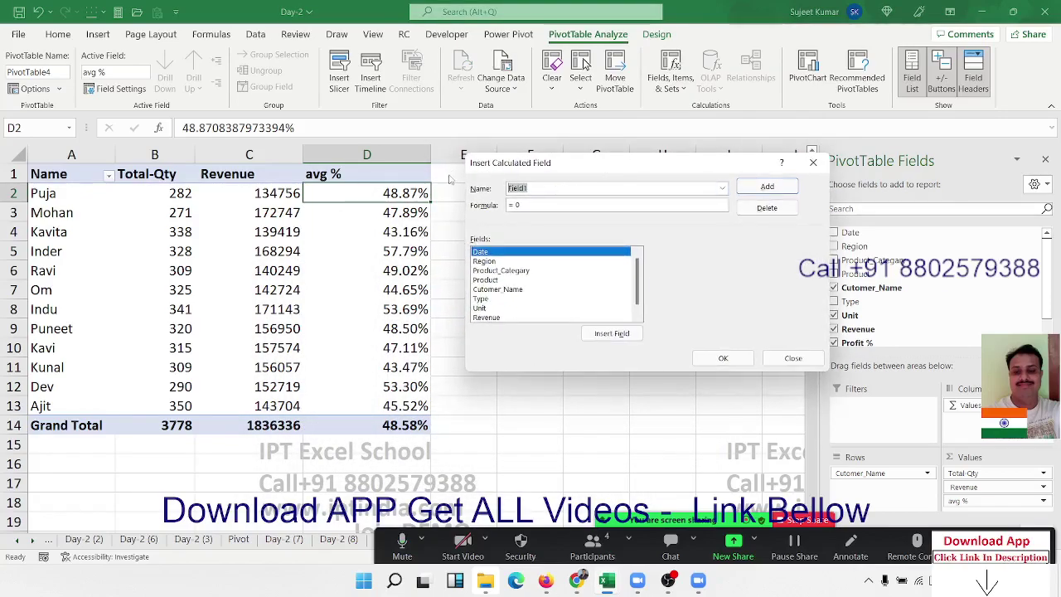
text(Profit)
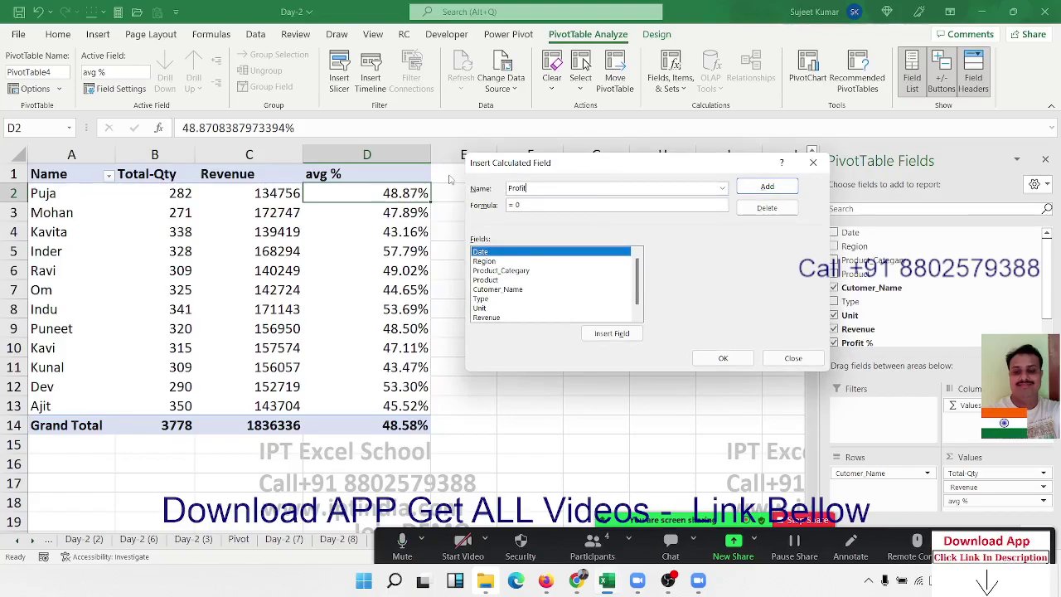
scroll(515, 321, down, 1)
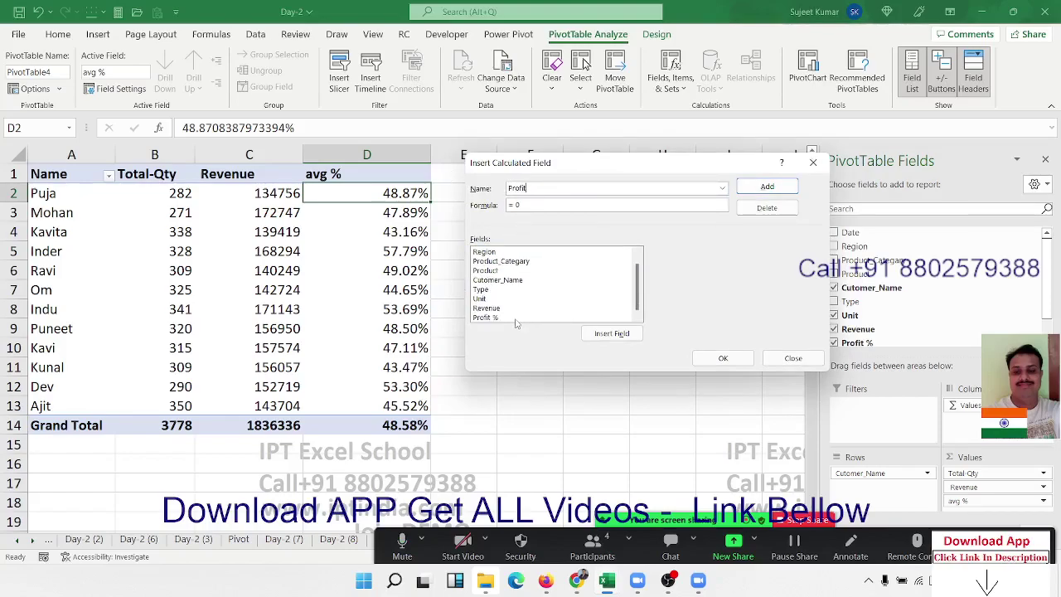
click(489, 308)
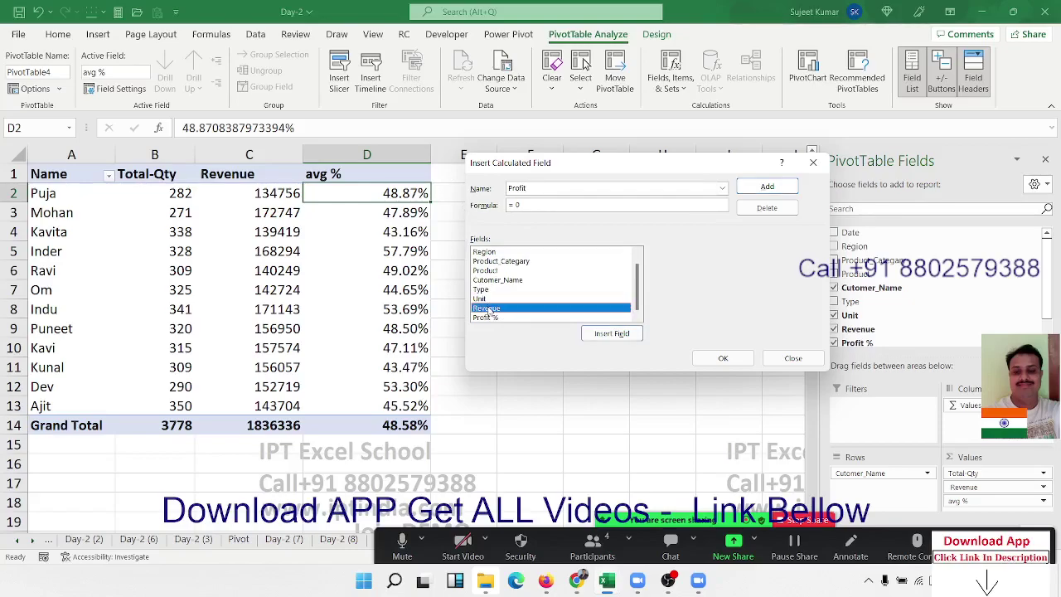
double_click(489, 309)
double_click(510, 318)
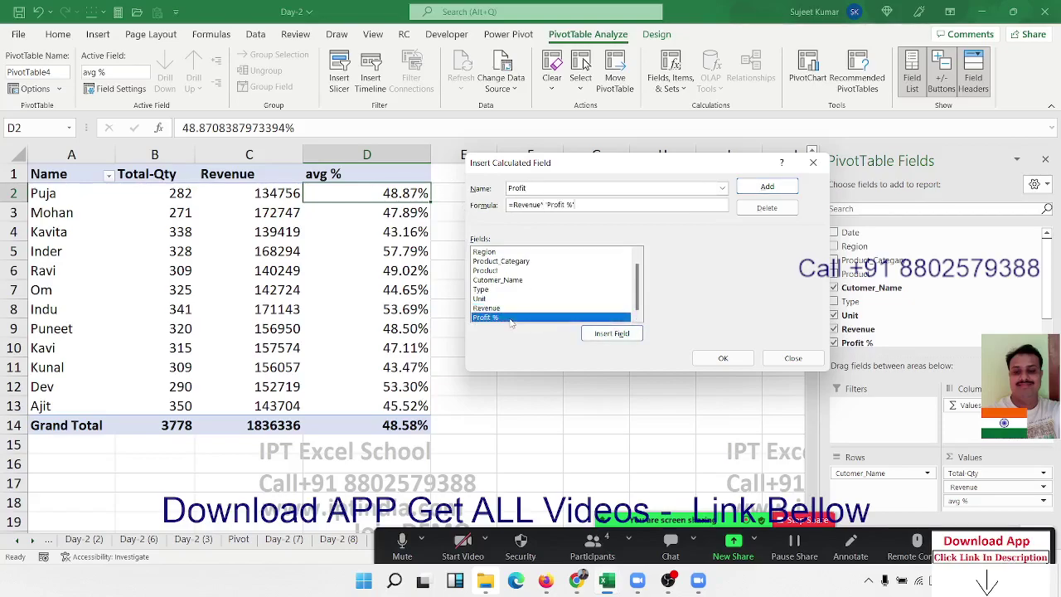
click(758, 191)
click(722, 358)
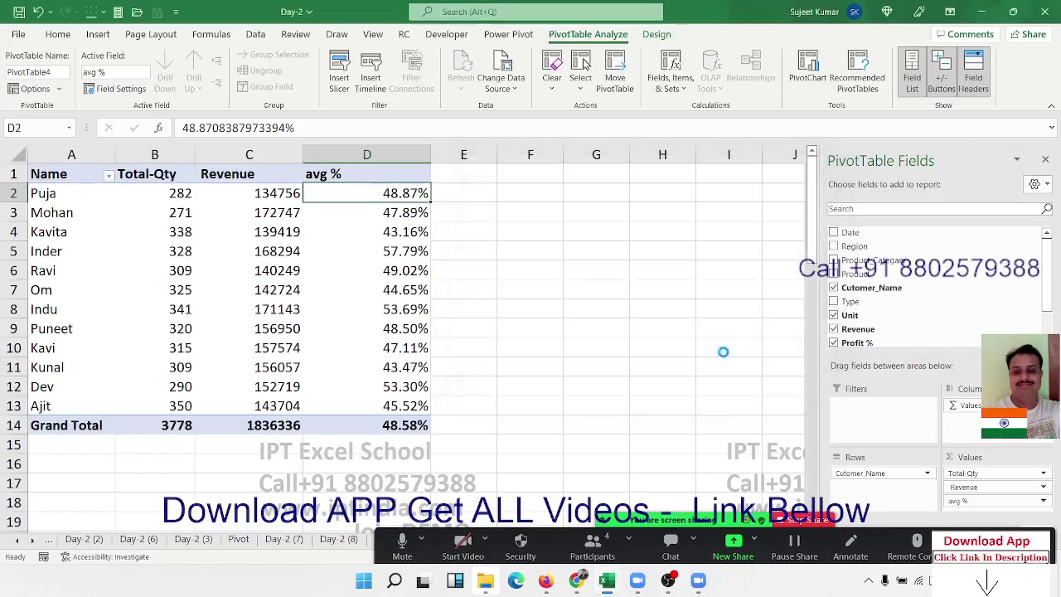
mouse_move(335, 213)
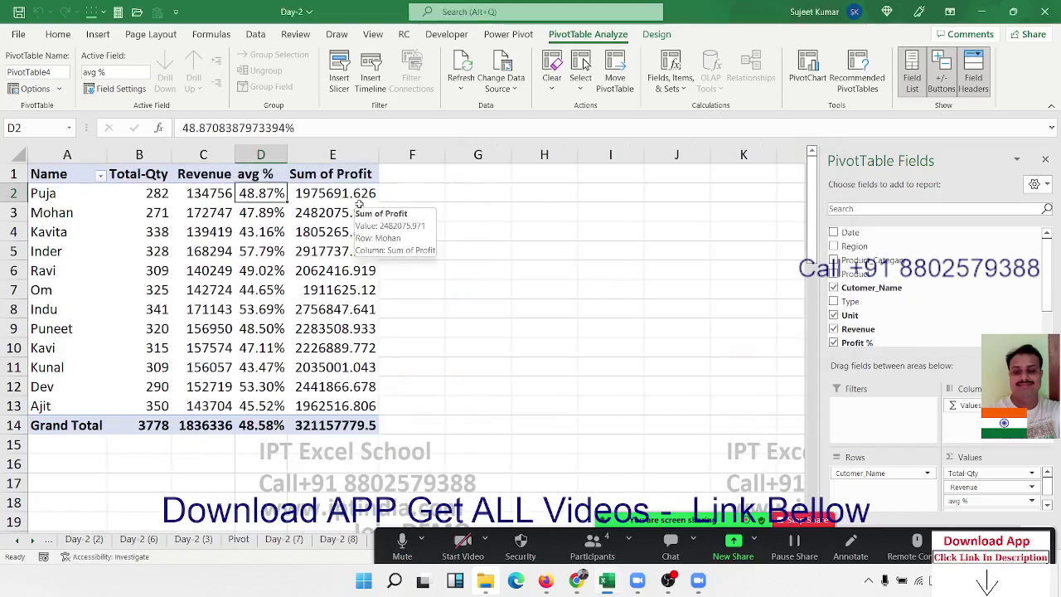
Check the Sum of Profit, Revenue and Total-Qty values for the first customer row
click(347, 193)
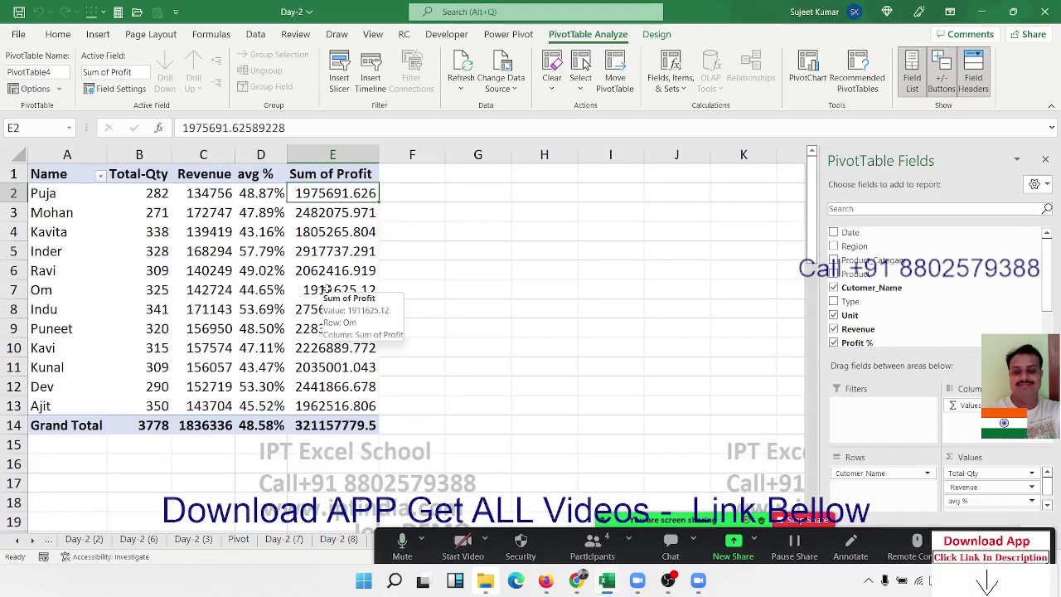
click(225, 193)
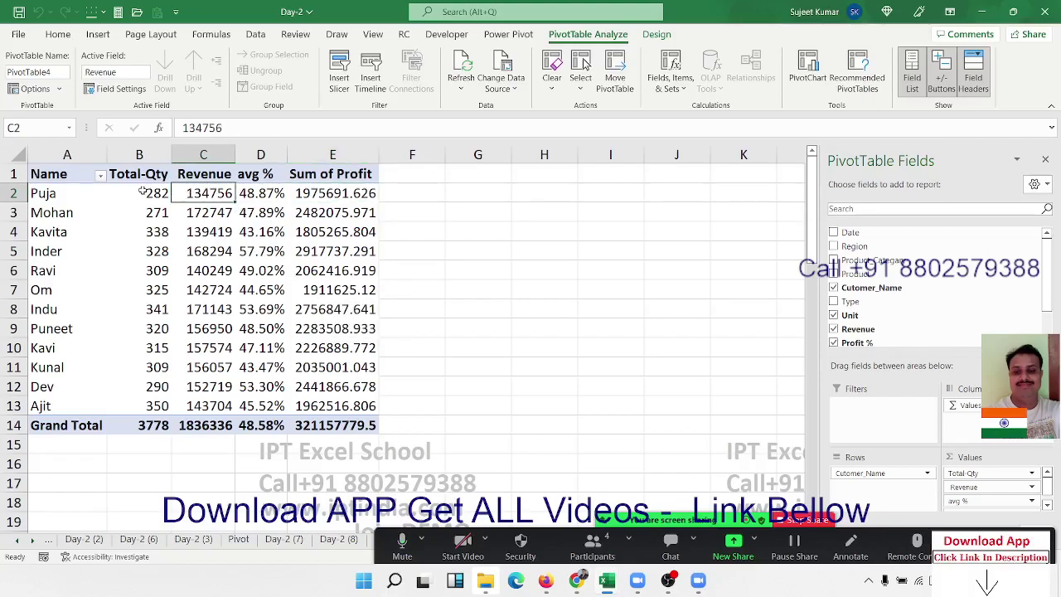
click(164, 193)
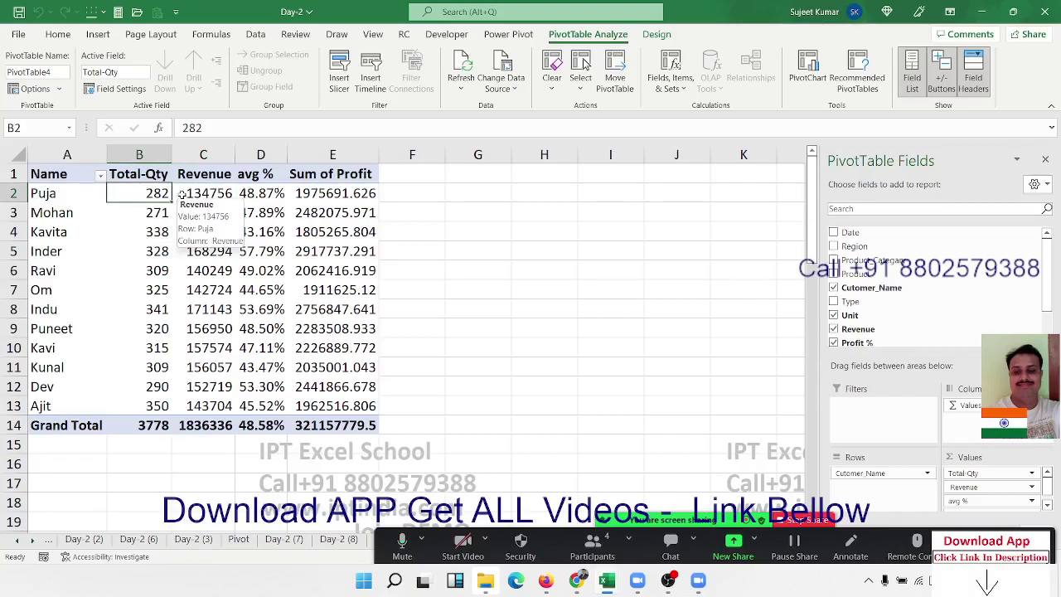
Add a calculated field Field1 with formula =Revenue/Unit
click(678, 89)
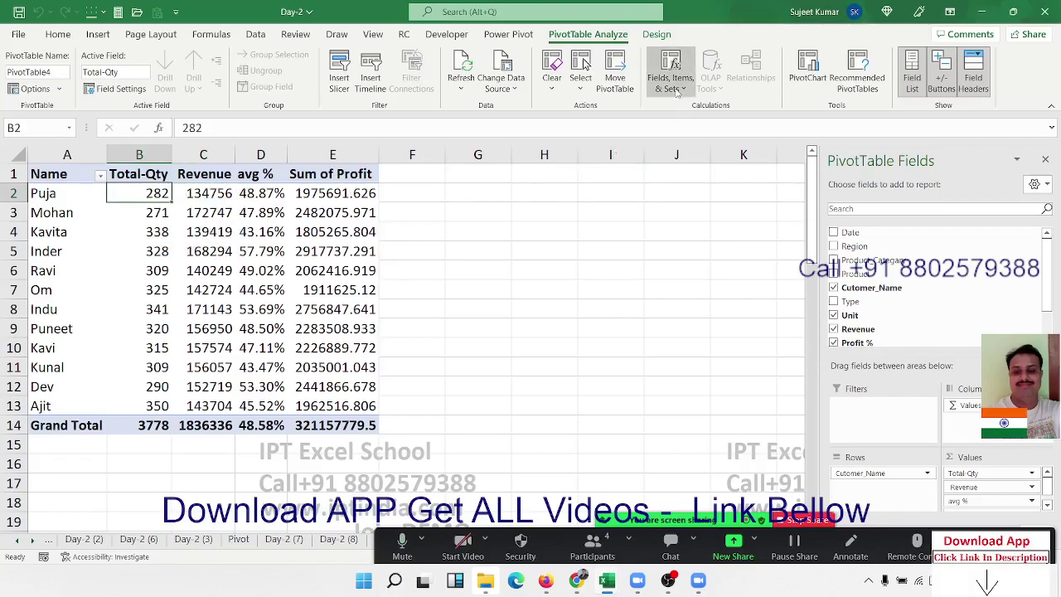
click(703, 108)
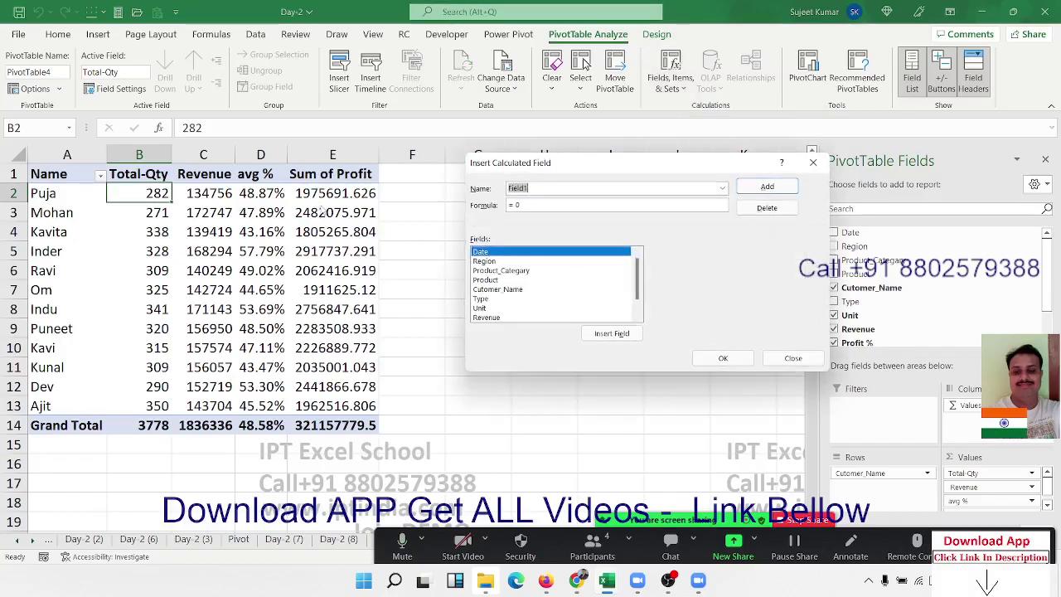
key(Tab)
scroll(505, 298, down, 1)
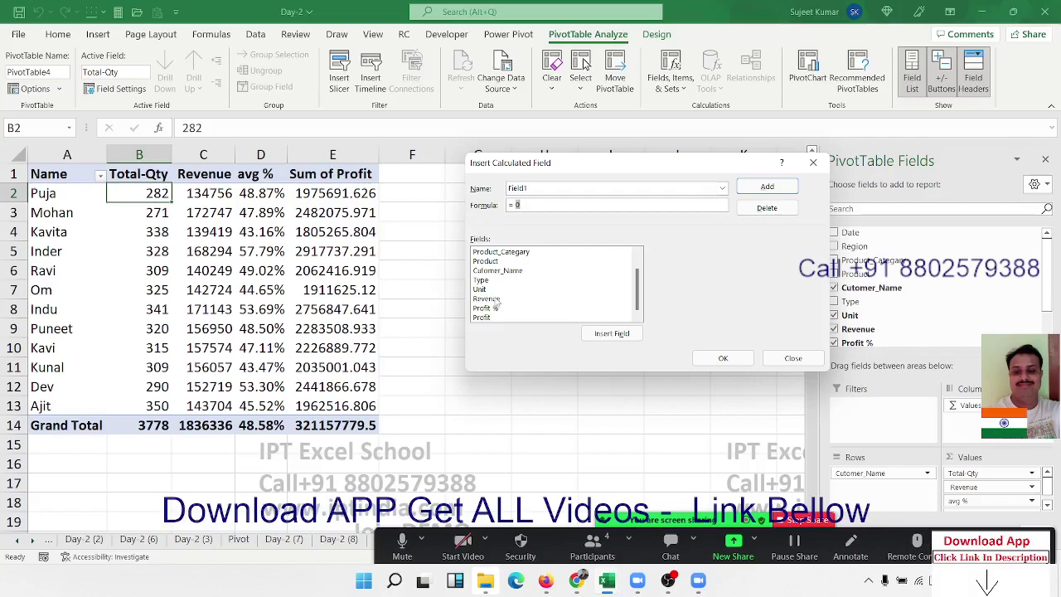
double_click(496, 298)
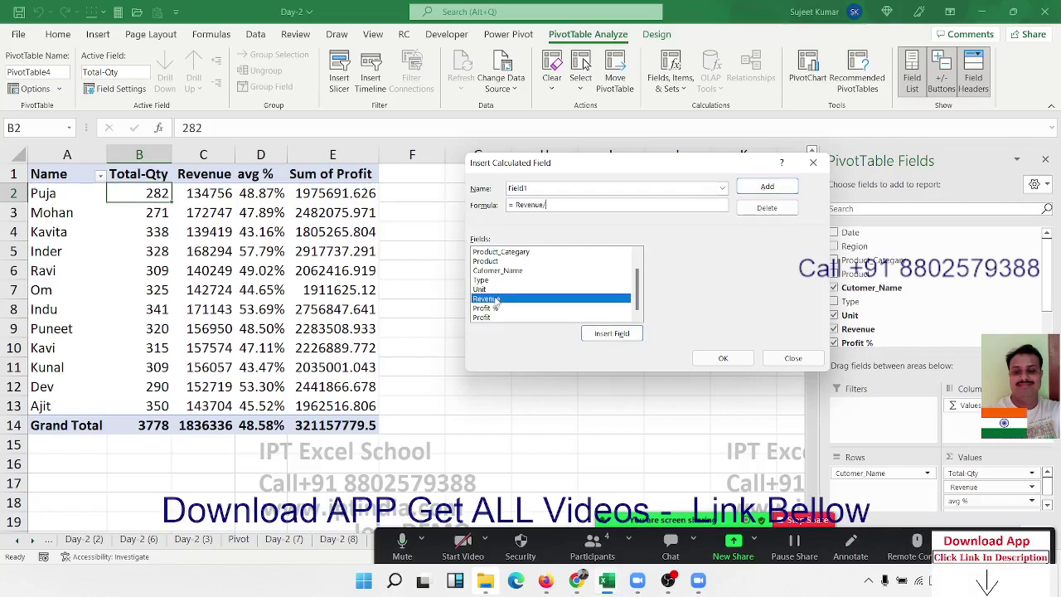
click(501, 290)
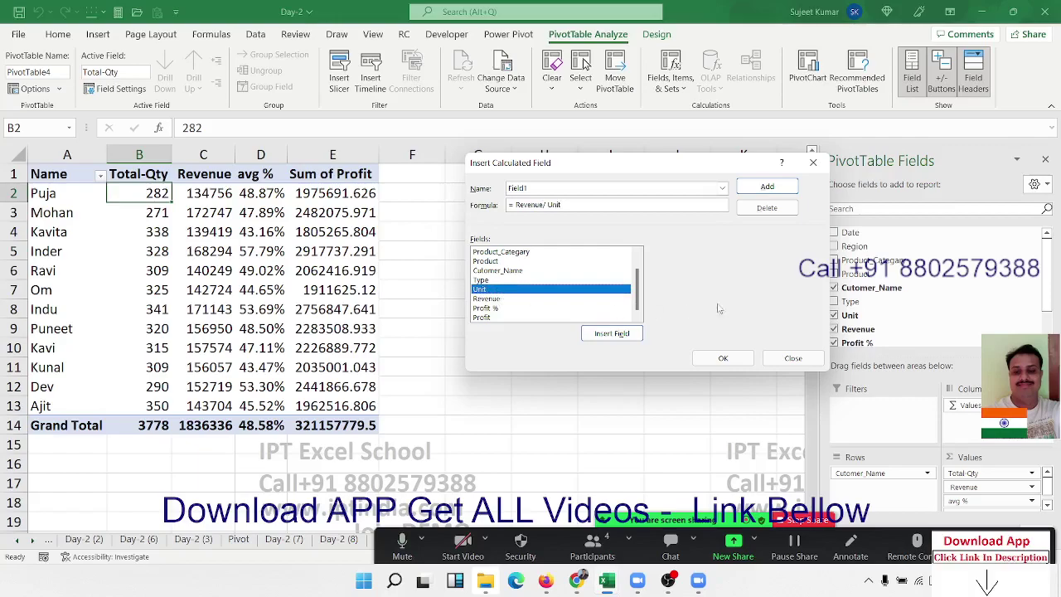
click(752, 189)
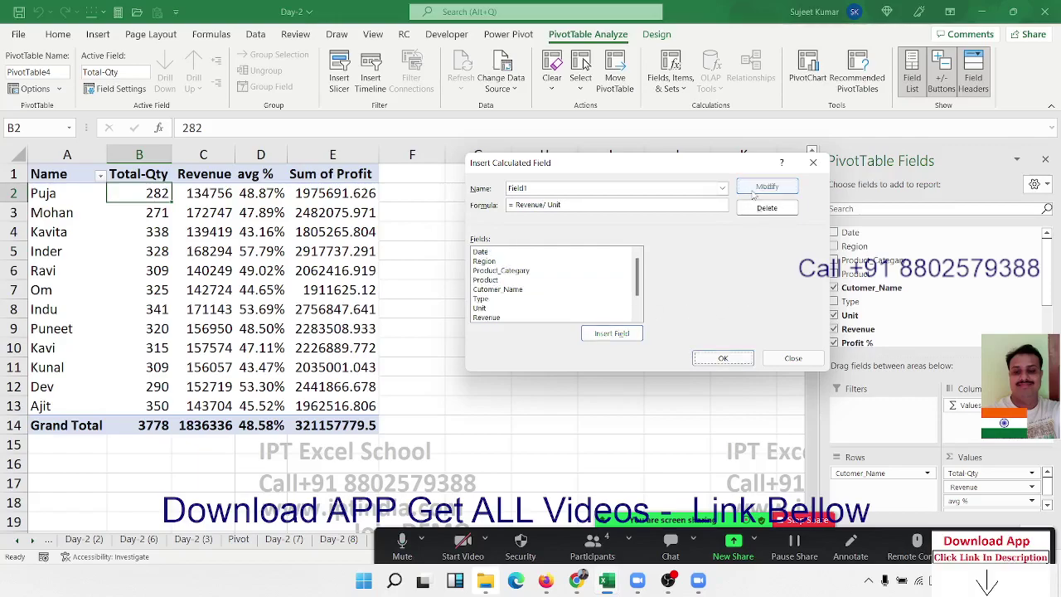
Add a second calculated field amt_P_Q with =Revenue/Unit and show both in the pivot
double_click(553, 188)
text(amt P Q)
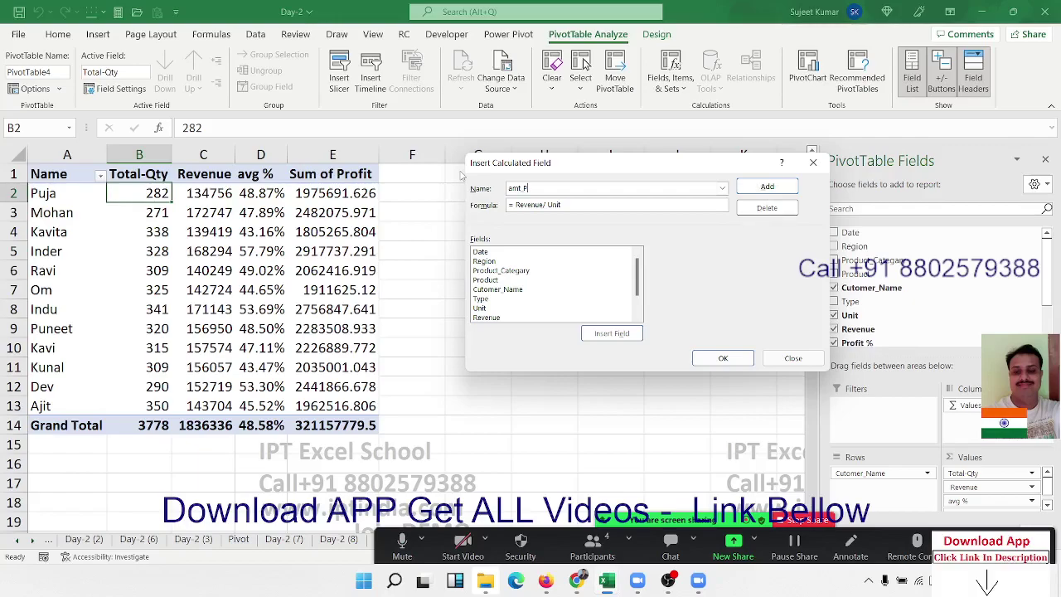
click(767, 187)
click(723, 358)
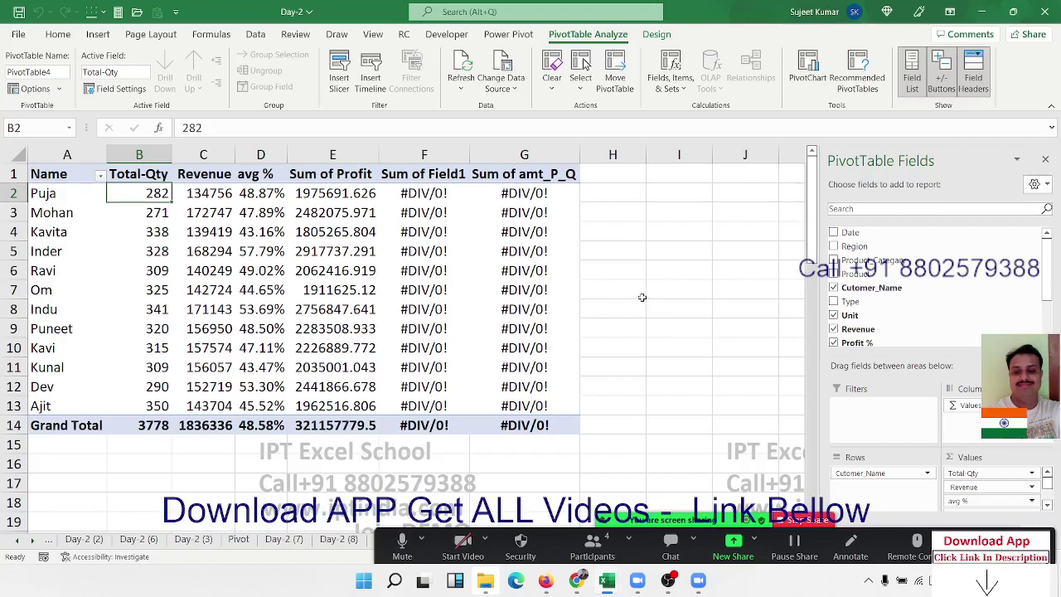
click(461, 175)
Delete the Field1 calculated field
click(663, 89)
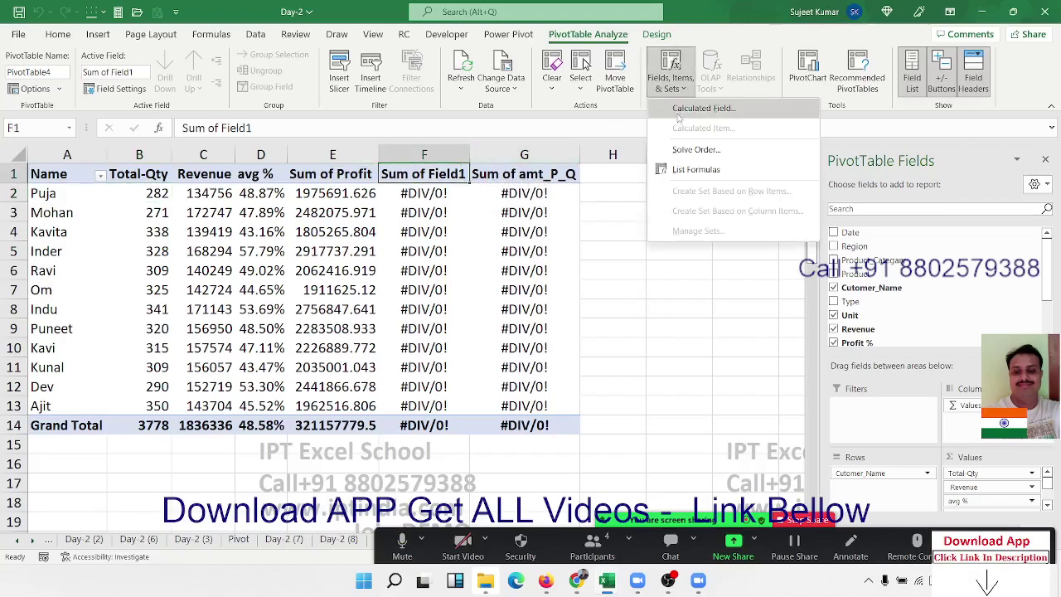
click(694, 108)
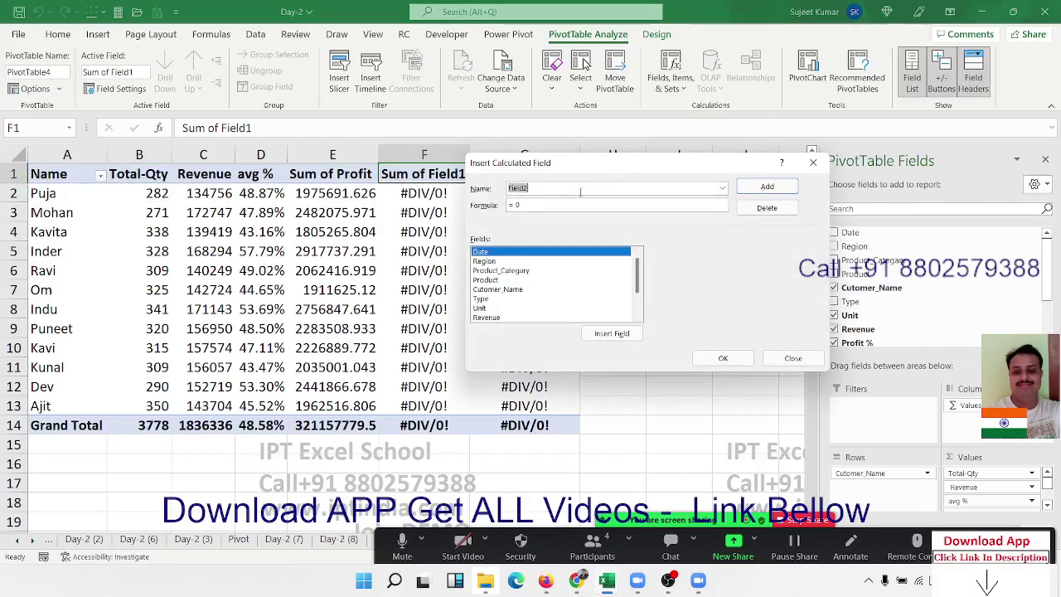
click(699, 204)
scroll(611, 263, down, 2)
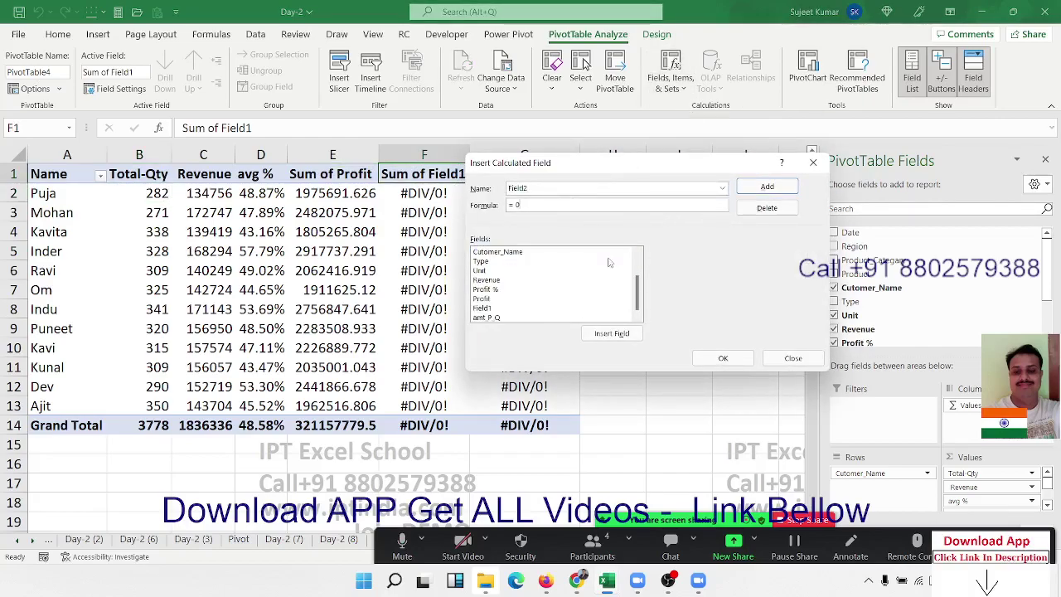
click(490, 309)
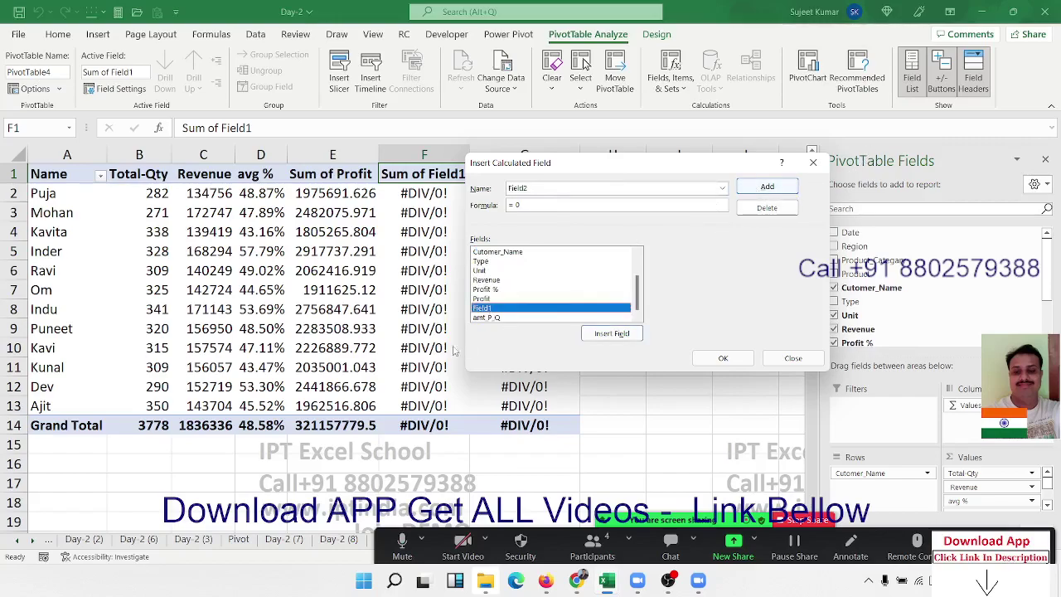
double_click(497, 310)
key(BackSpace)
key(shift+Tab)
click(723, 188)
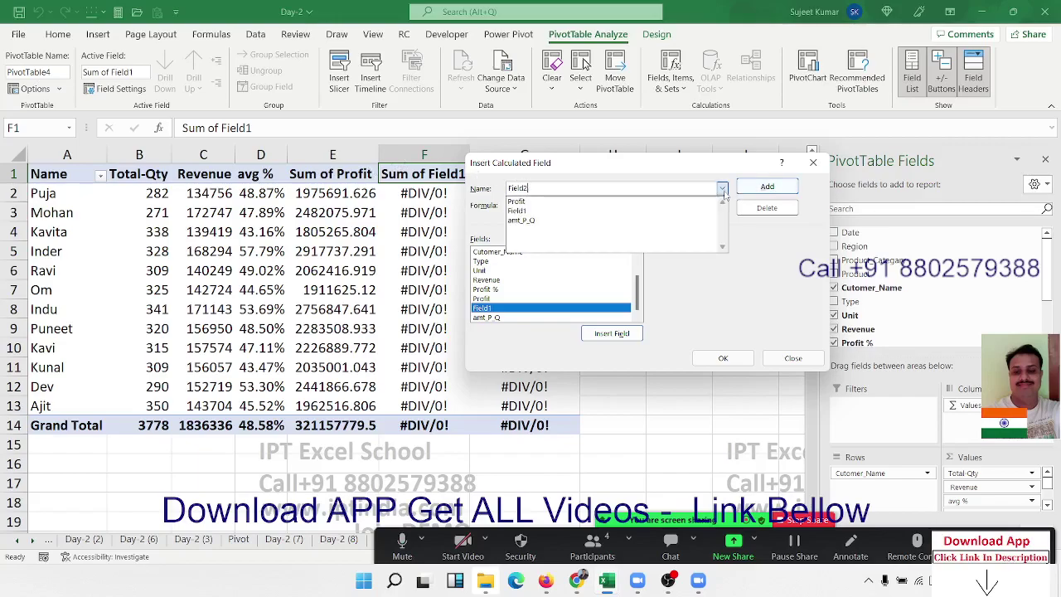
click(704, 218)
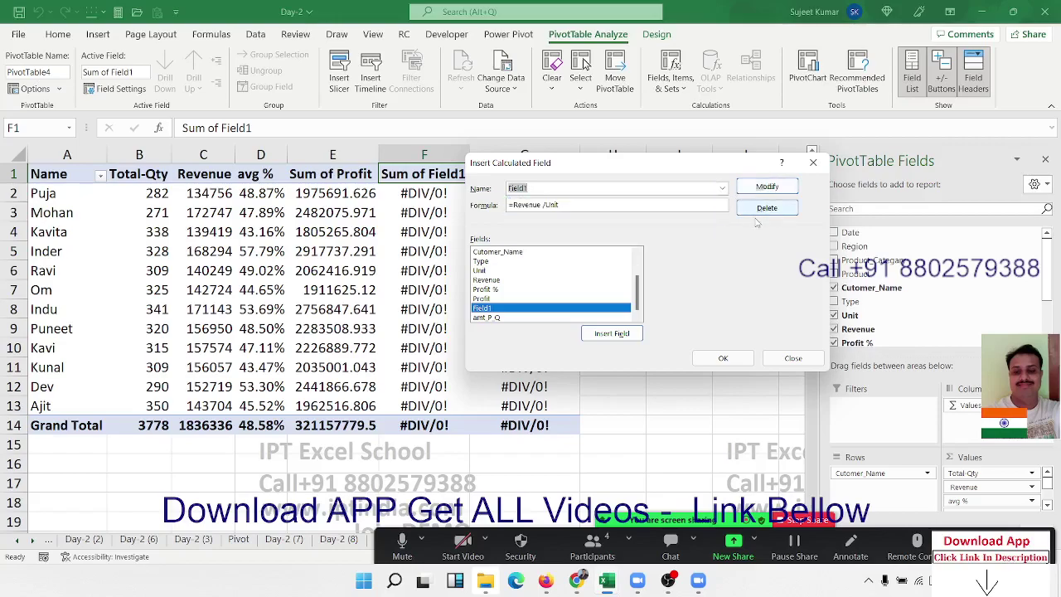
click(763, 208)
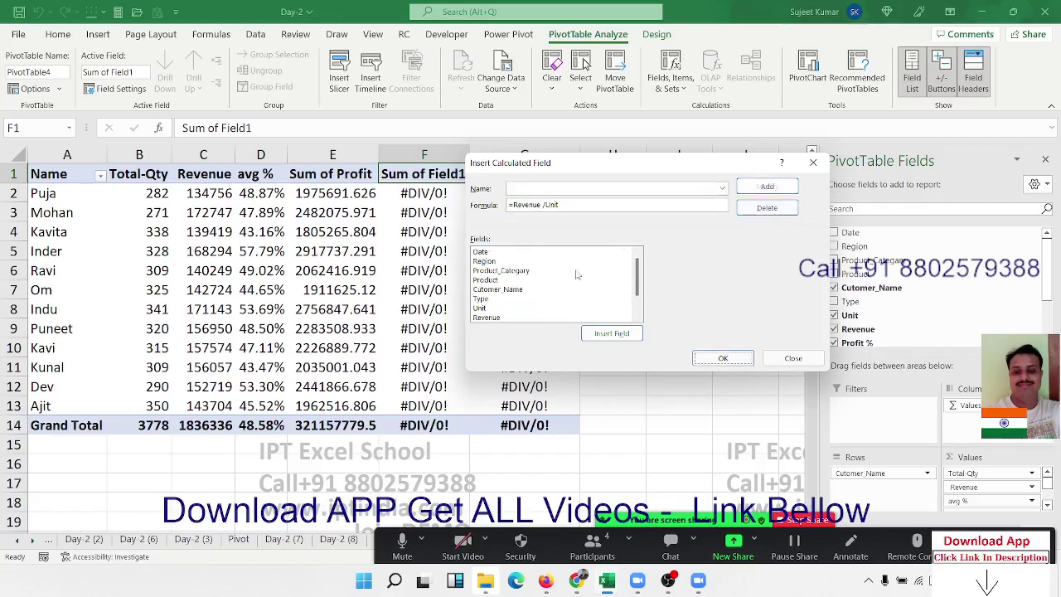
Modify amt_P_Q's formula to =Revenue/Unit and confirm the change
click(499, 318)
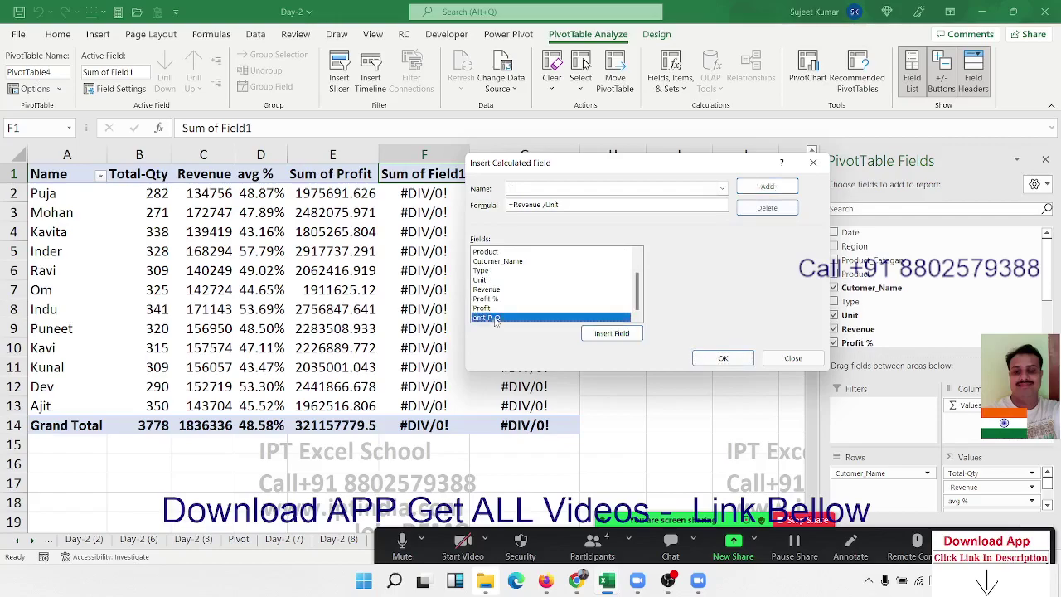
click(532, 187)
click(722, 188)
click(682, 212)
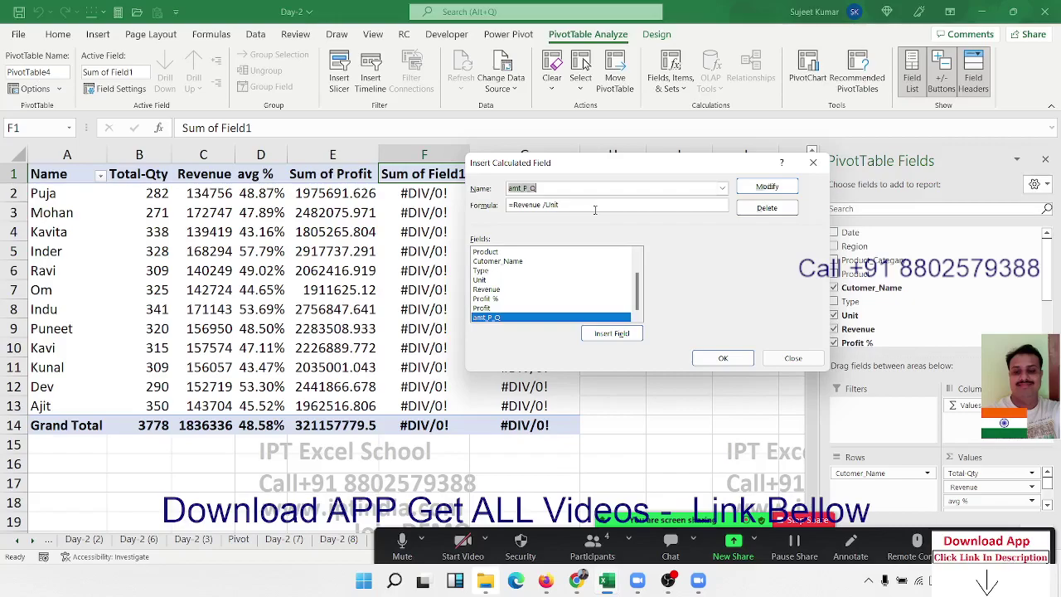
click(594, 210)
double_click(491, 281)
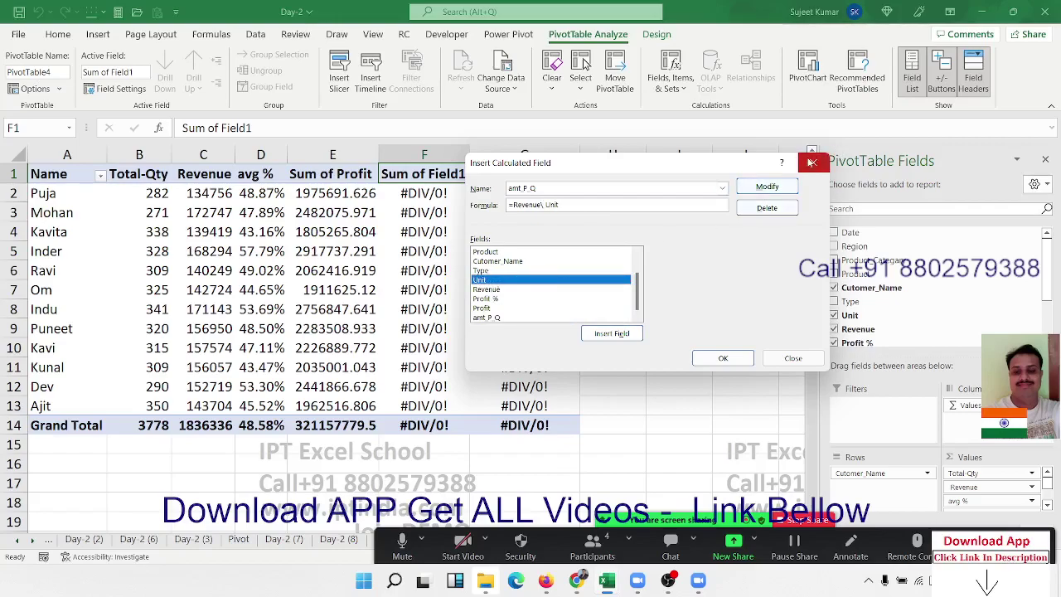
click(766, 186)
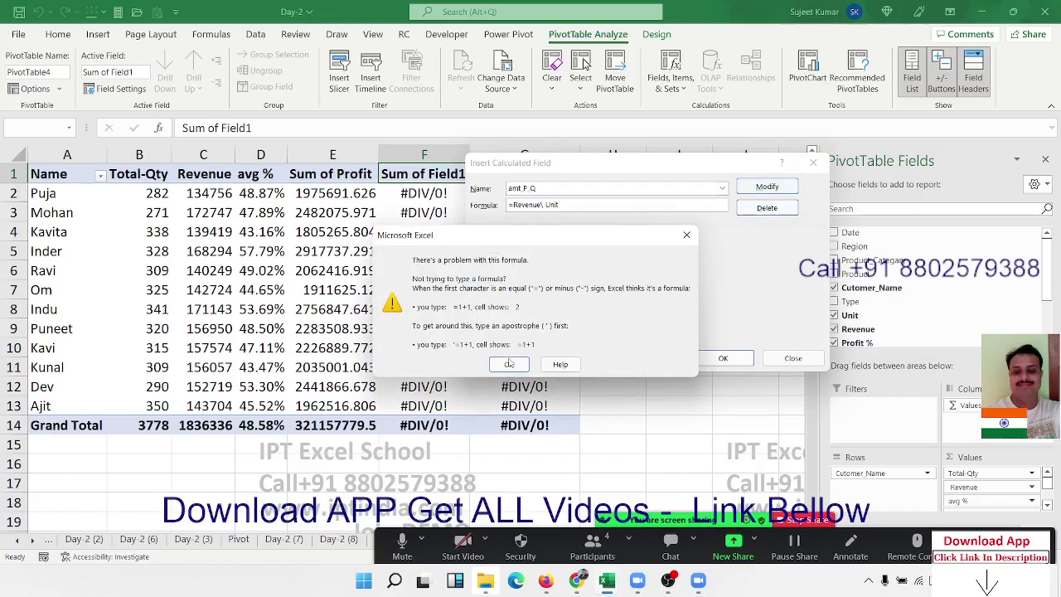
click(514, 362)
text(/)
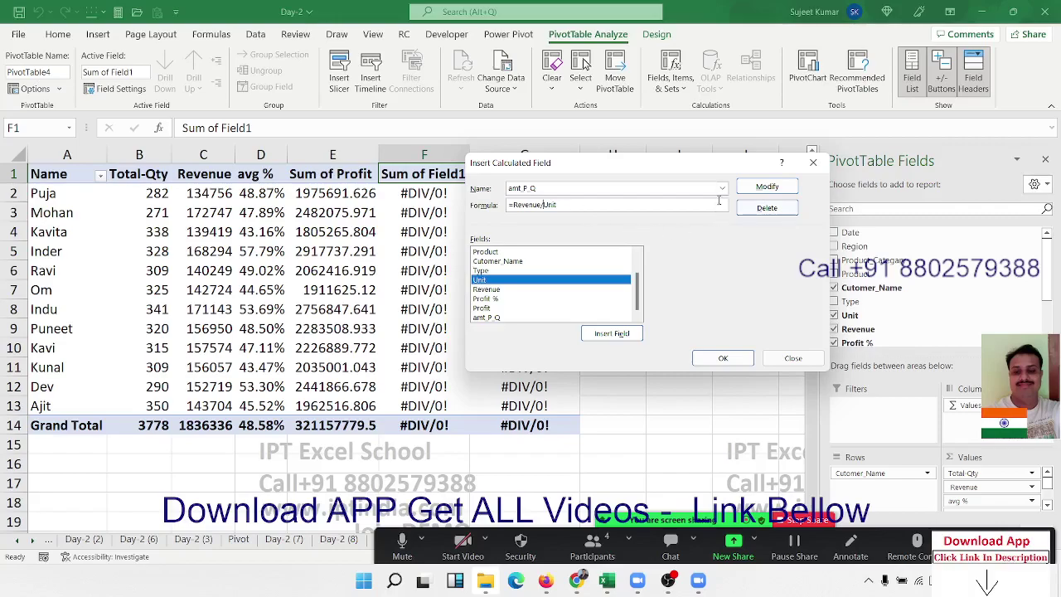
click(767, 186)
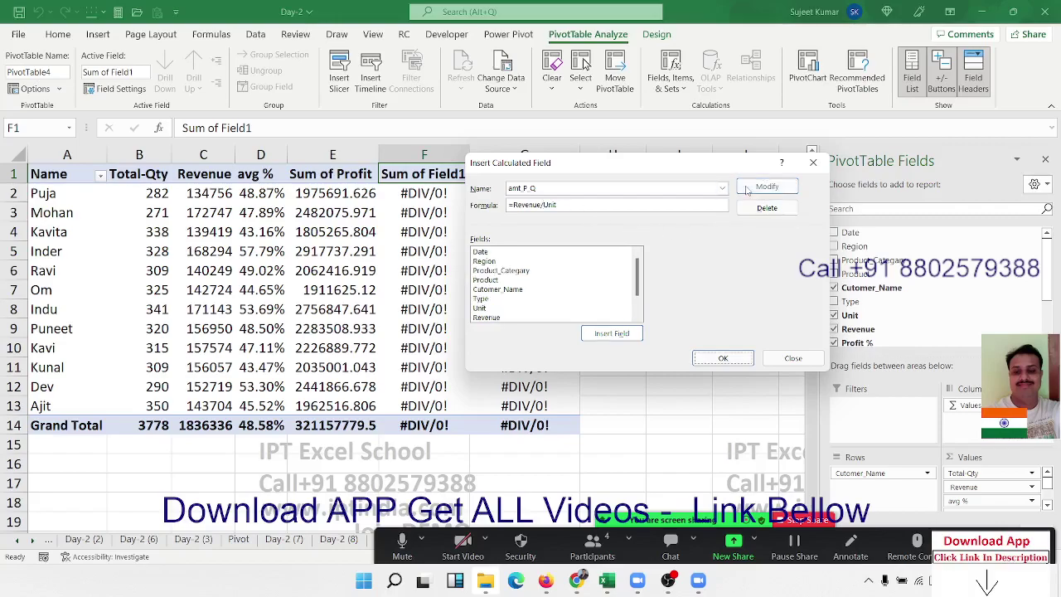
click(723, 358)
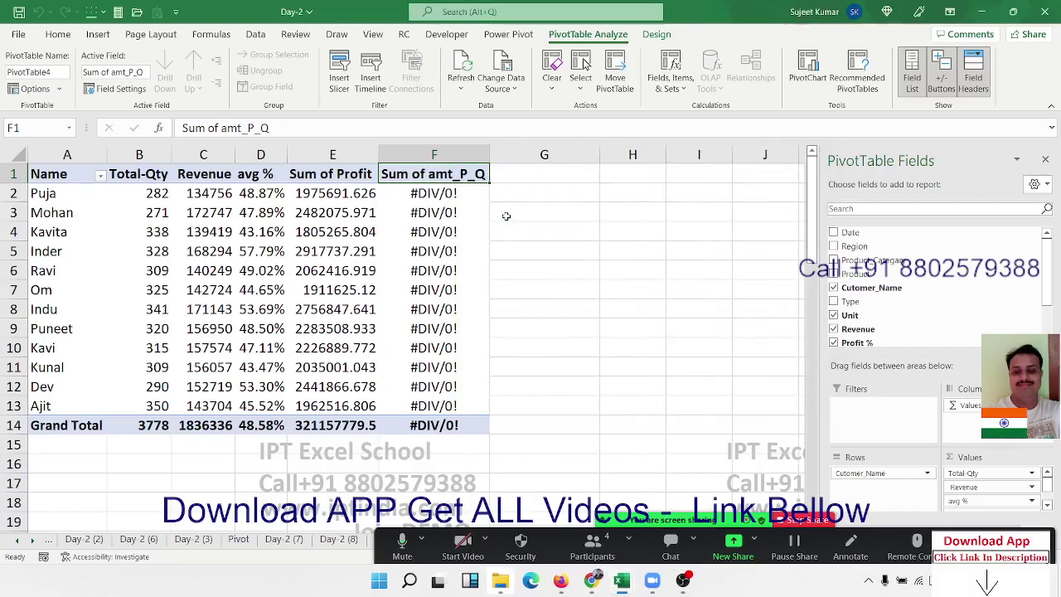
Change the amt_P_Q calculated field's formula to =Profit/Unit and apply it
drag(461, 196, 460, 232)
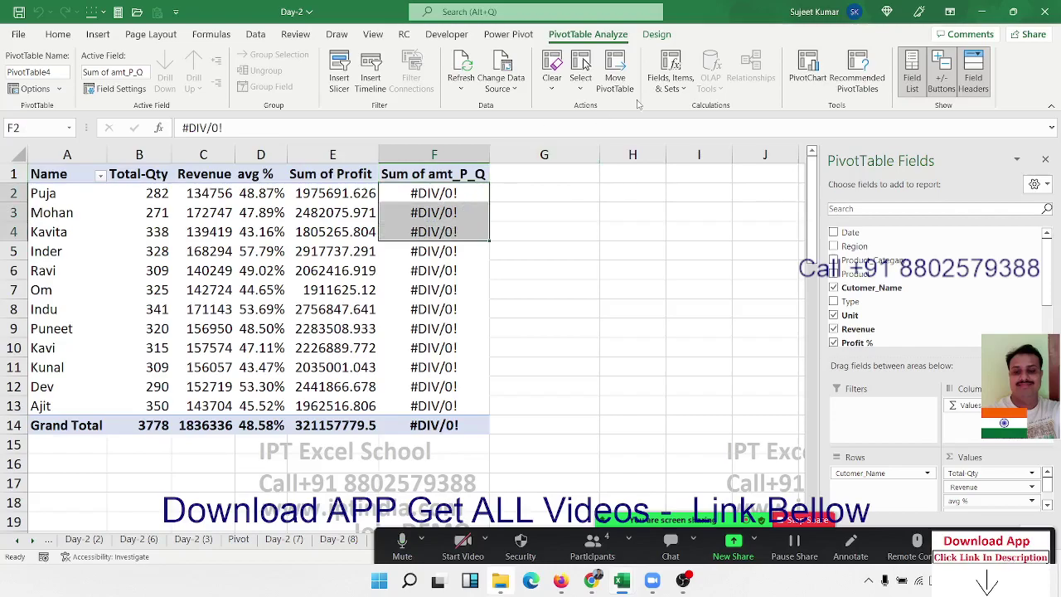
click(663, 83)
click(678, 112)
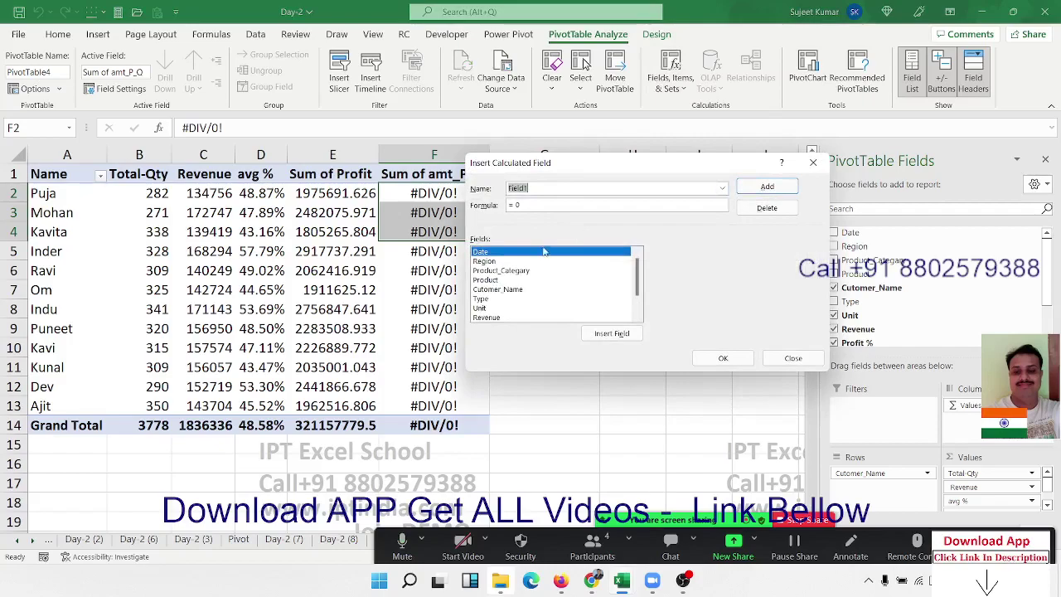
scroll(541, 252, down, 1)
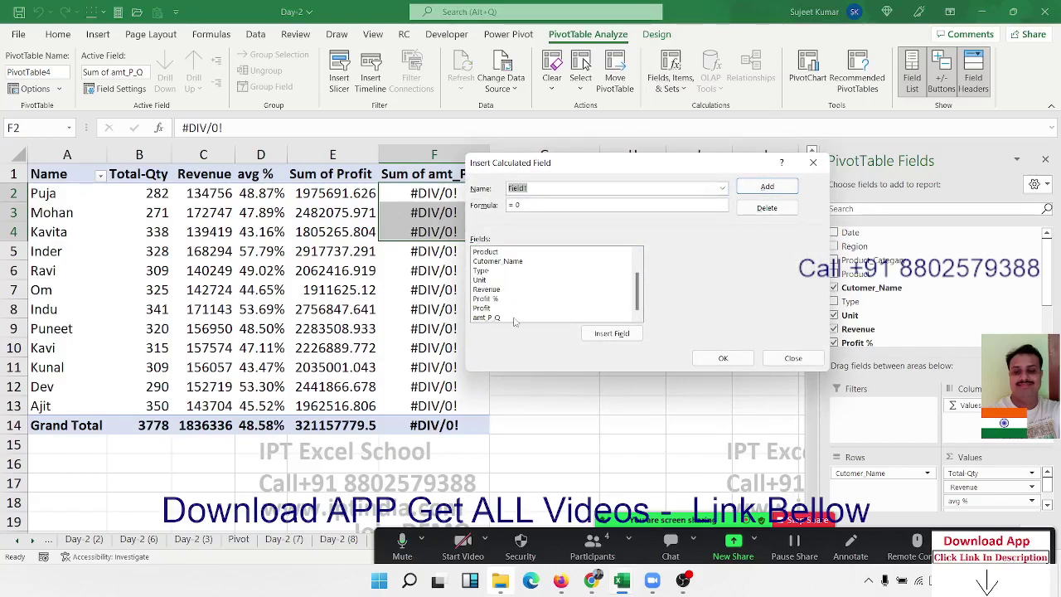
click(722, 188)
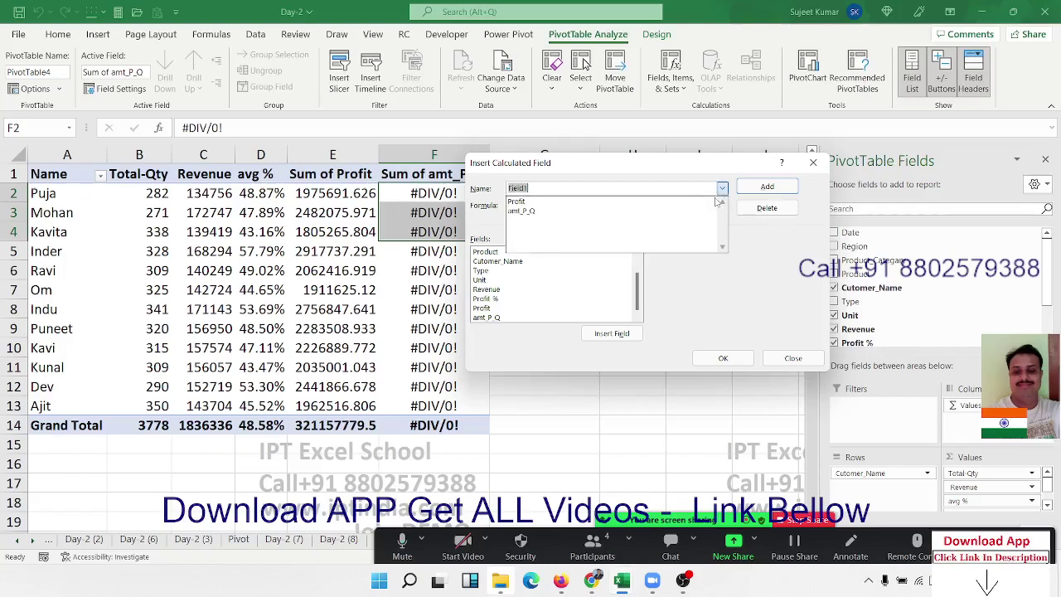
click(703, 212)
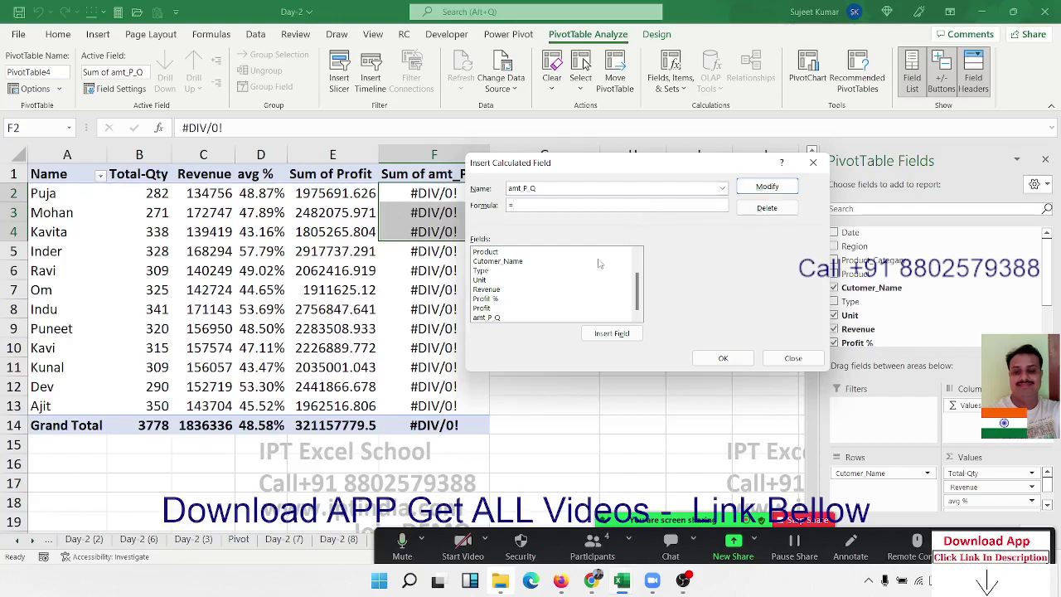
click(489, 317)
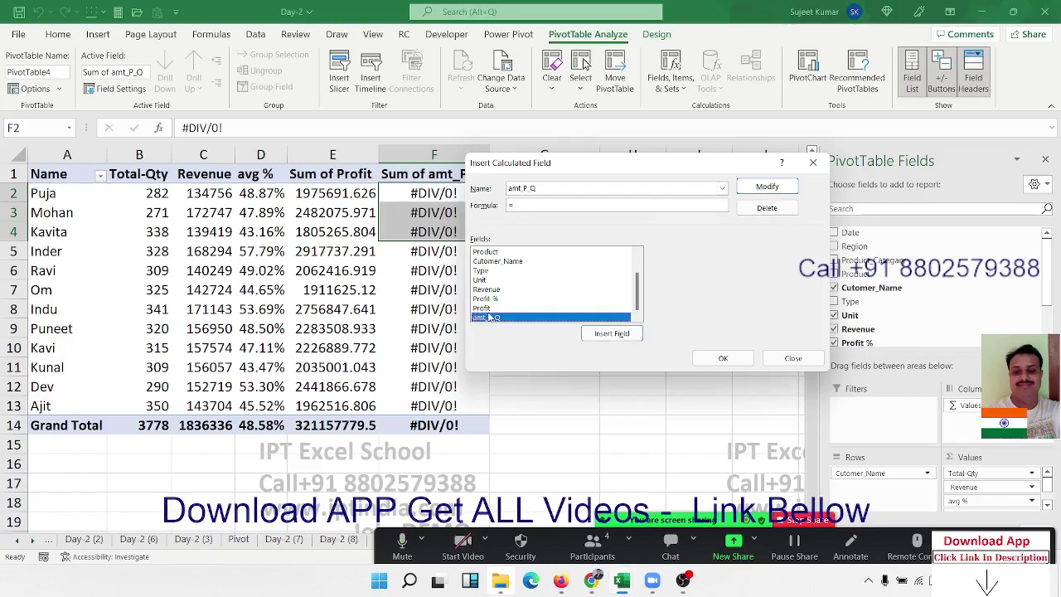
key(Up)
key(alt+e)
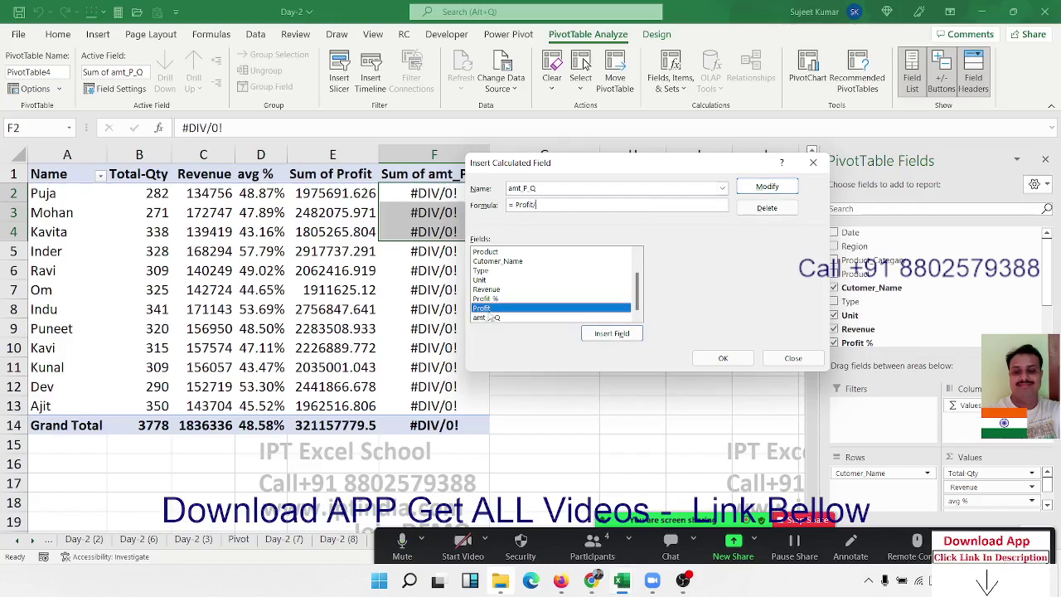
double_click(488, 281)
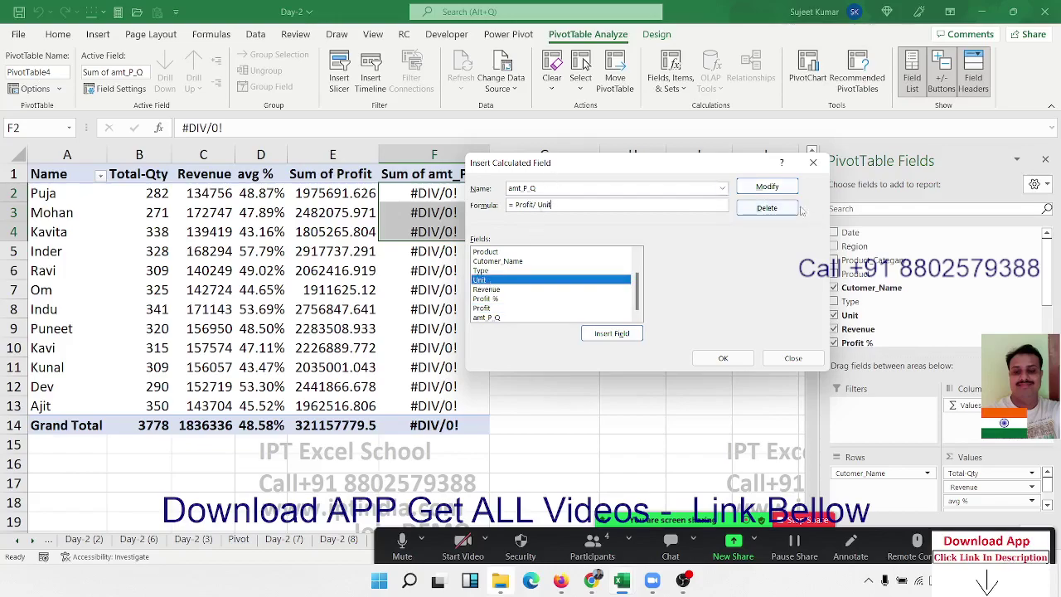
click(766, 187)
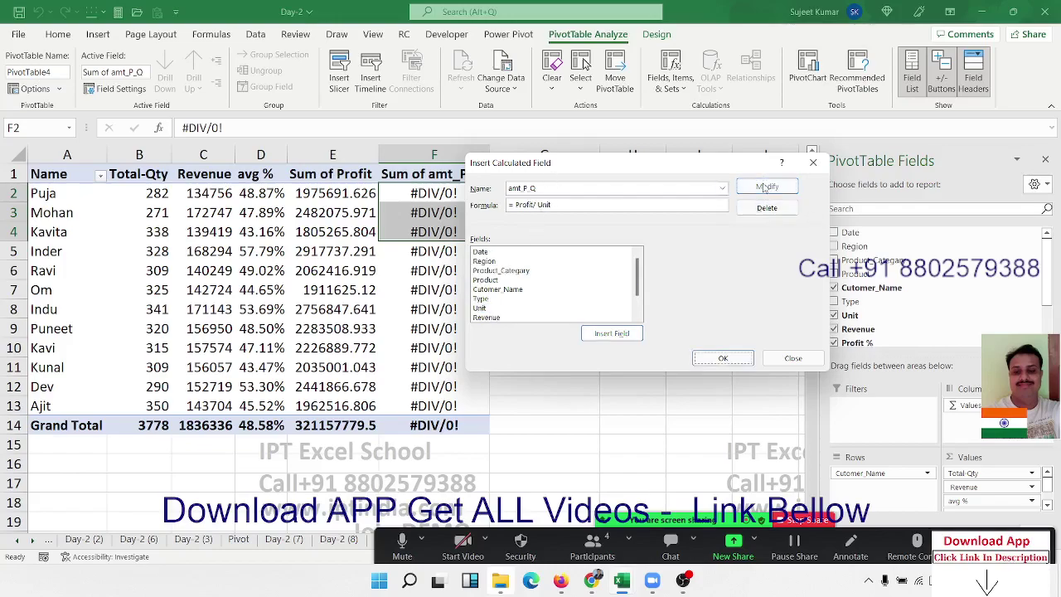
click(722, 358)
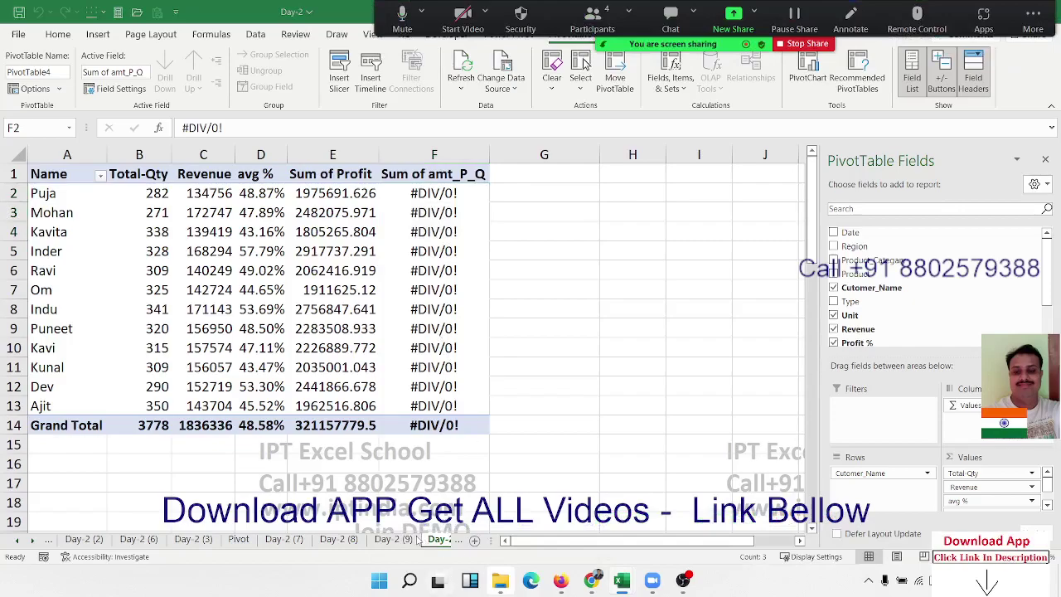
Copy the sheet as Day-2 (11) and clear all existing fields from its pivot
click(442, 542)
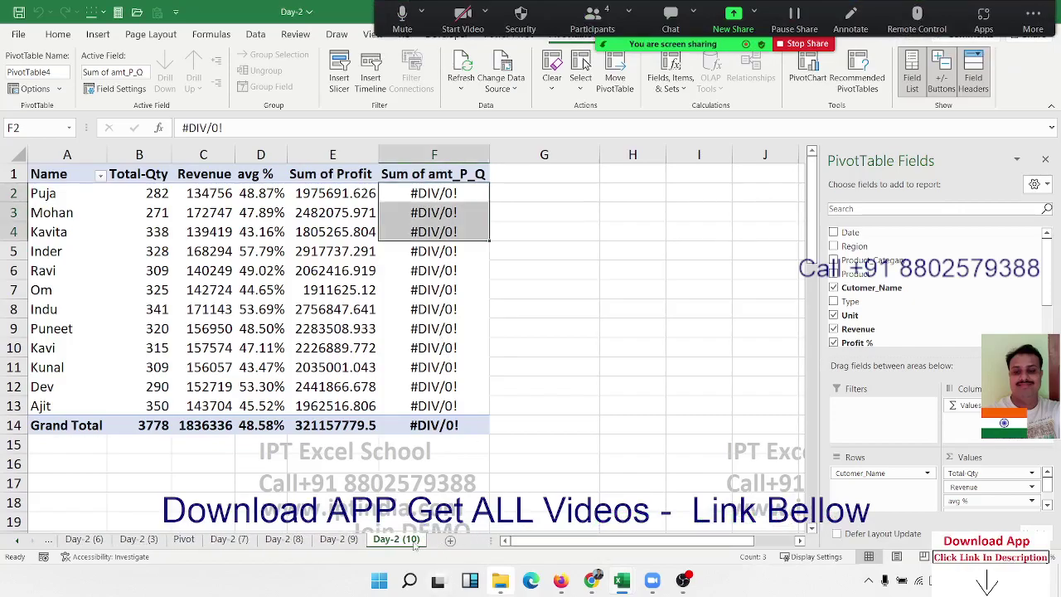
drag(452, 542, 455, 542)
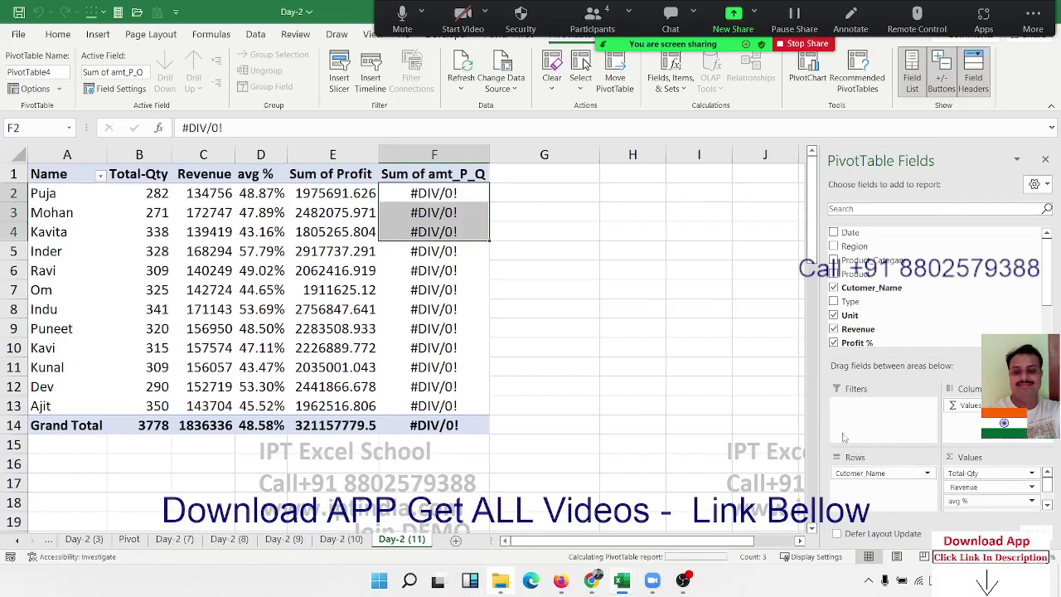
mouse_move(954, 493)
mouse_down()
mouse_move(854, 448)
mouse_move(788, 434)
mouse_up()
drag(970, 500, 816, 408)
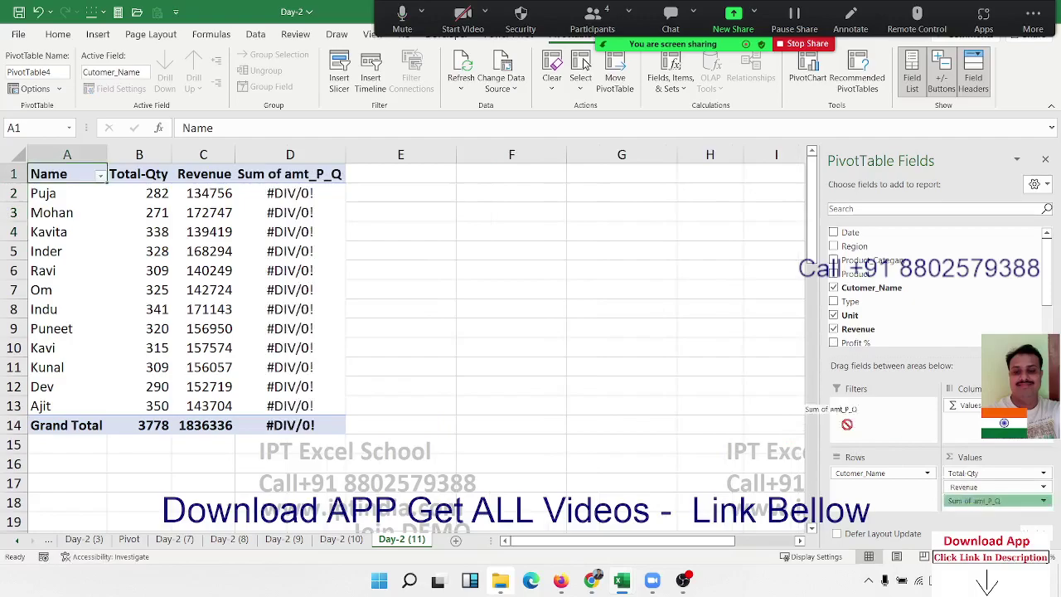
drag(963, 486, 816, 373)
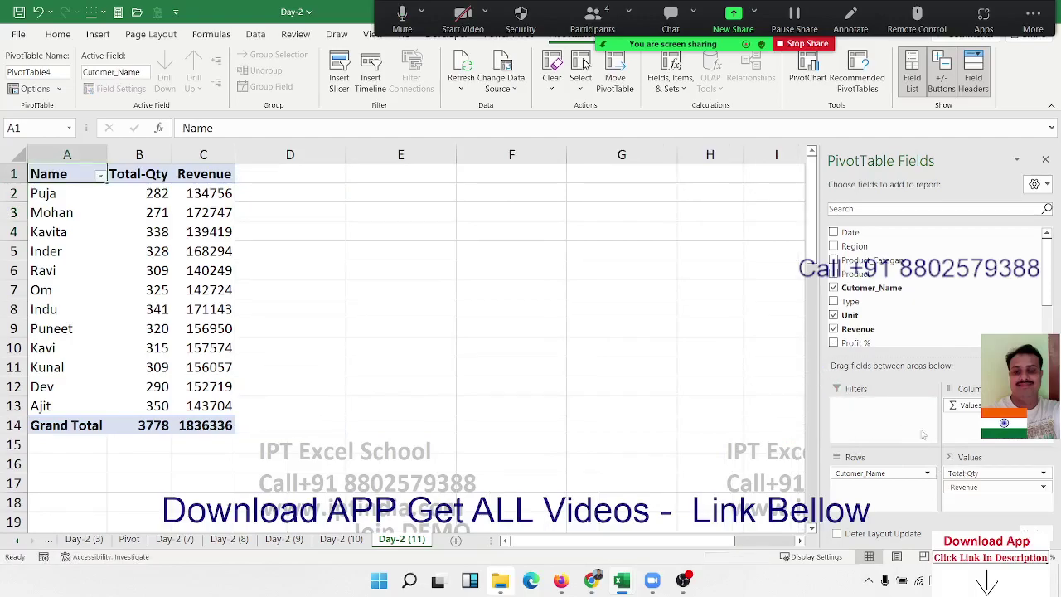
mouse_move(961, 473)
mouse_down()
mouse_move(930, 396)
mouse_move(893, 469)
mouse_up()
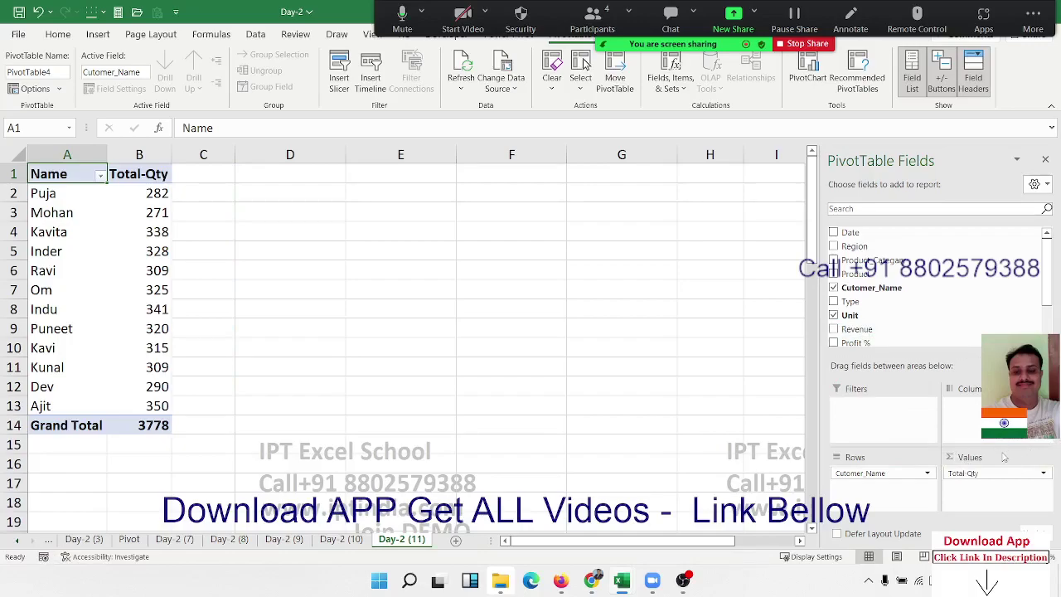
drag(982, 473, 955, 304)
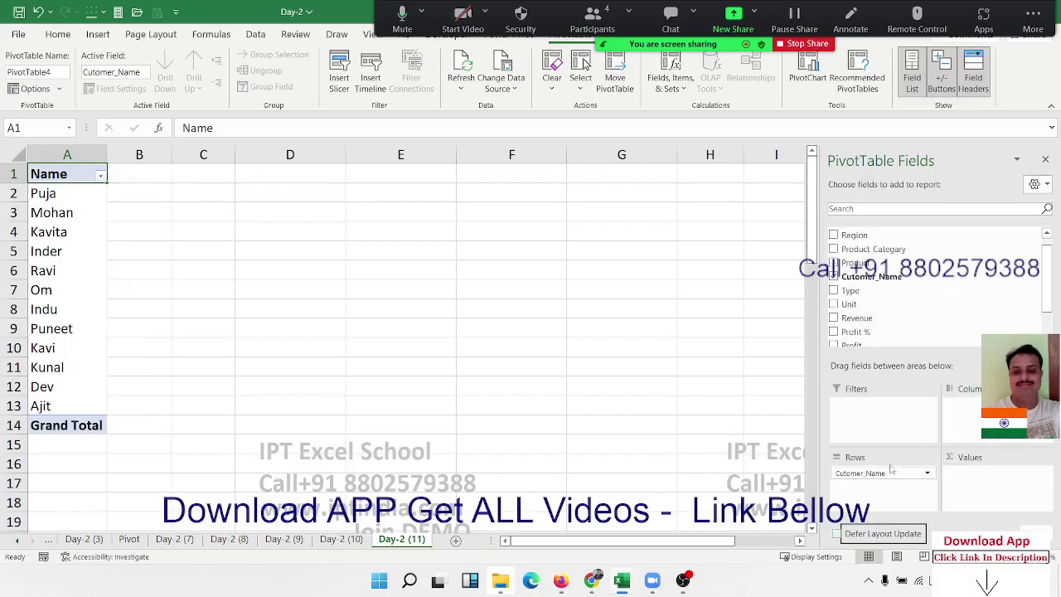
drag(891, 470, 929, 282)
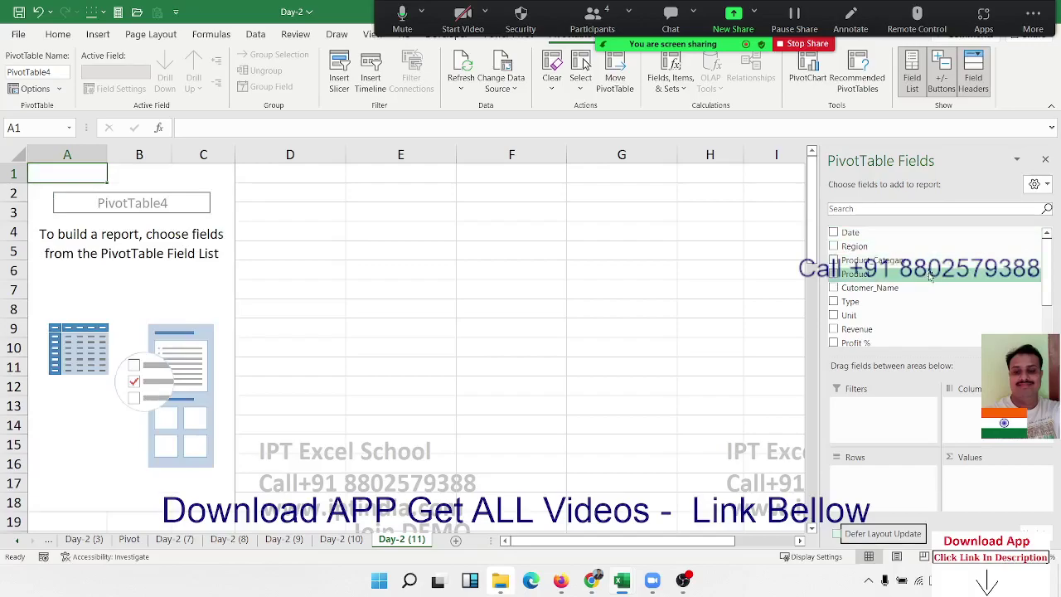
Put Product_Category in Rows and add Revenue twice to the pivot's Values
mouse_move(928, 262)
mouse_down()
mouse_move(917, 473)
mouse_move(895, 478)
mouse_up()
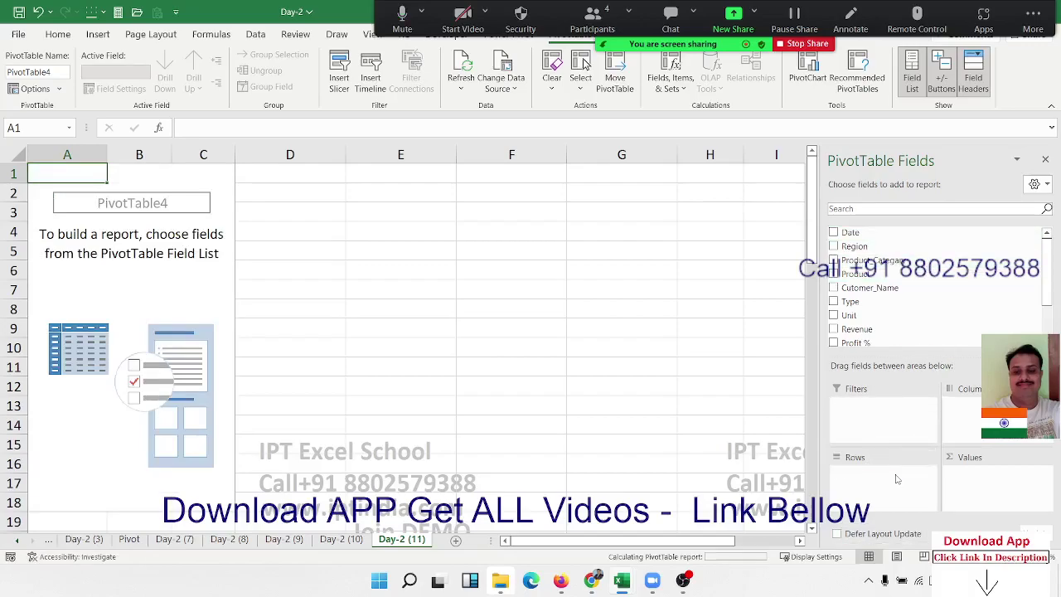
mouse_move(849, 315)
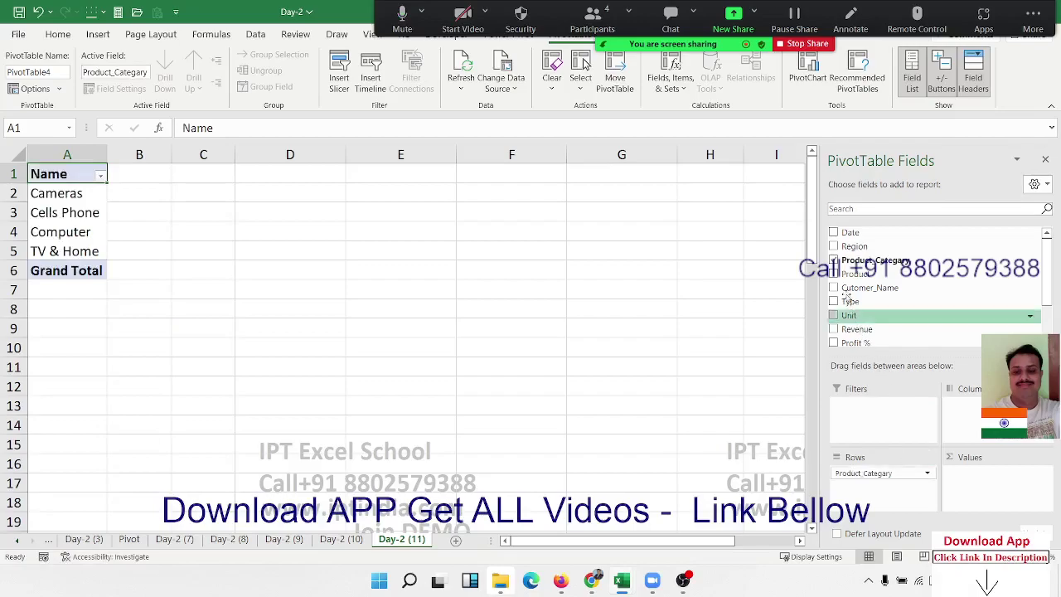
drag(856, 328, 975, 489)
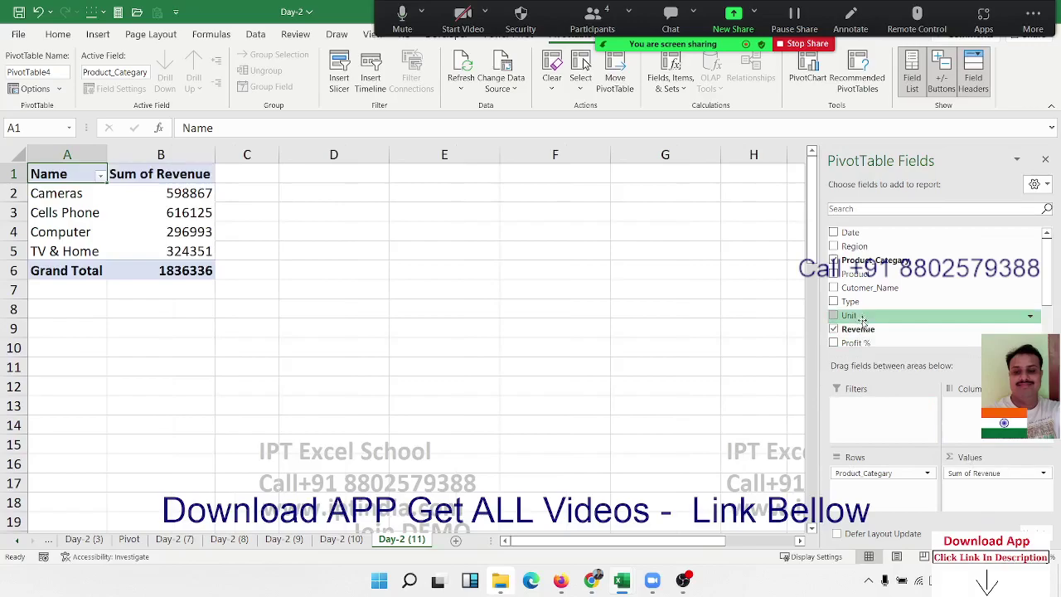
mouse_move(857, 328)
mouse_down()
mouse_move(965, 427)
mouse_move(978, 478)
mouse_up()
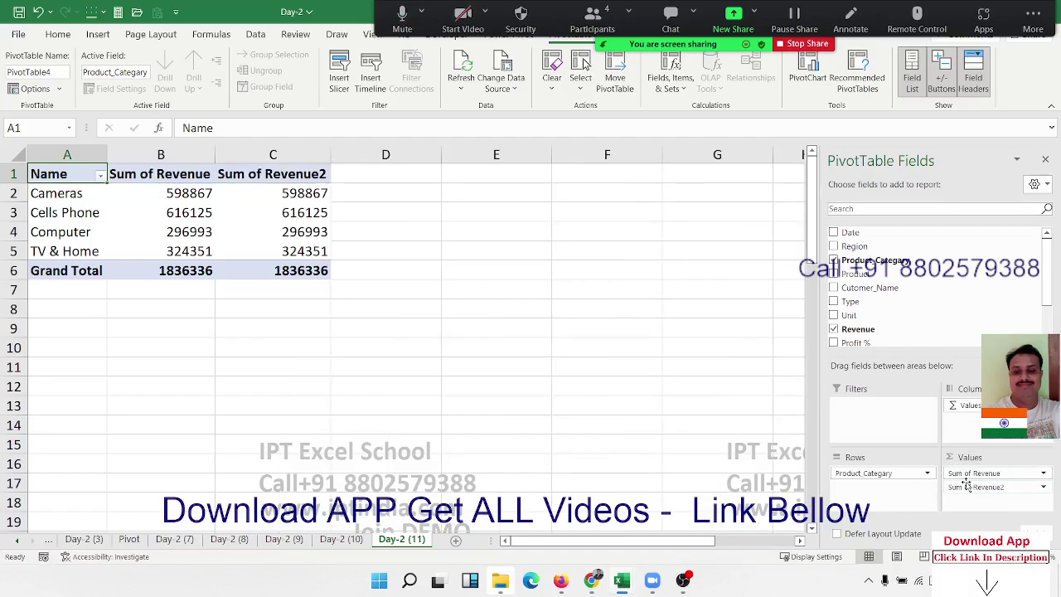
click(1043, 488)
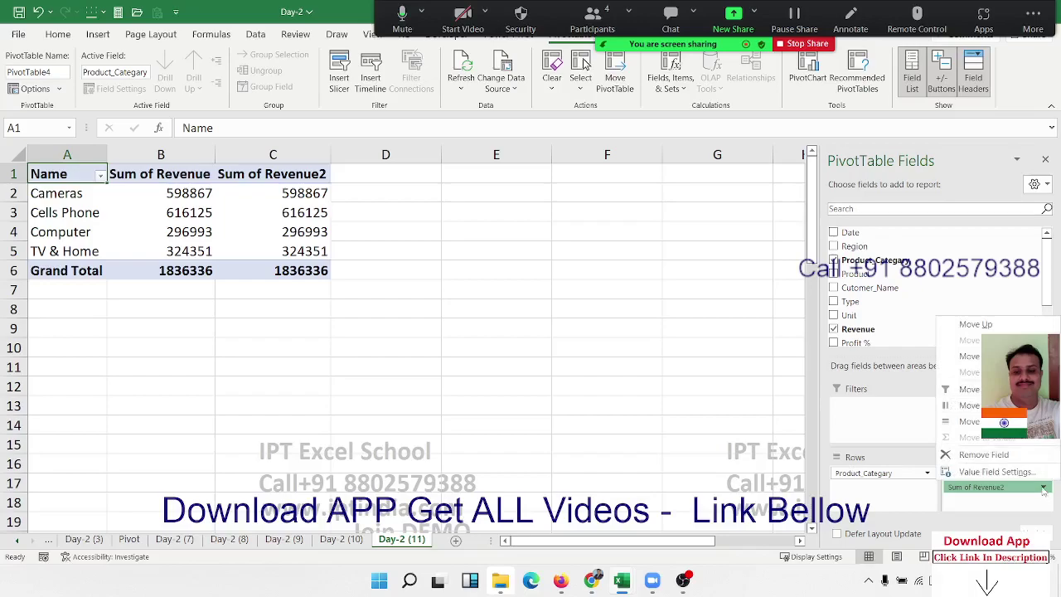
click(1042, 489)
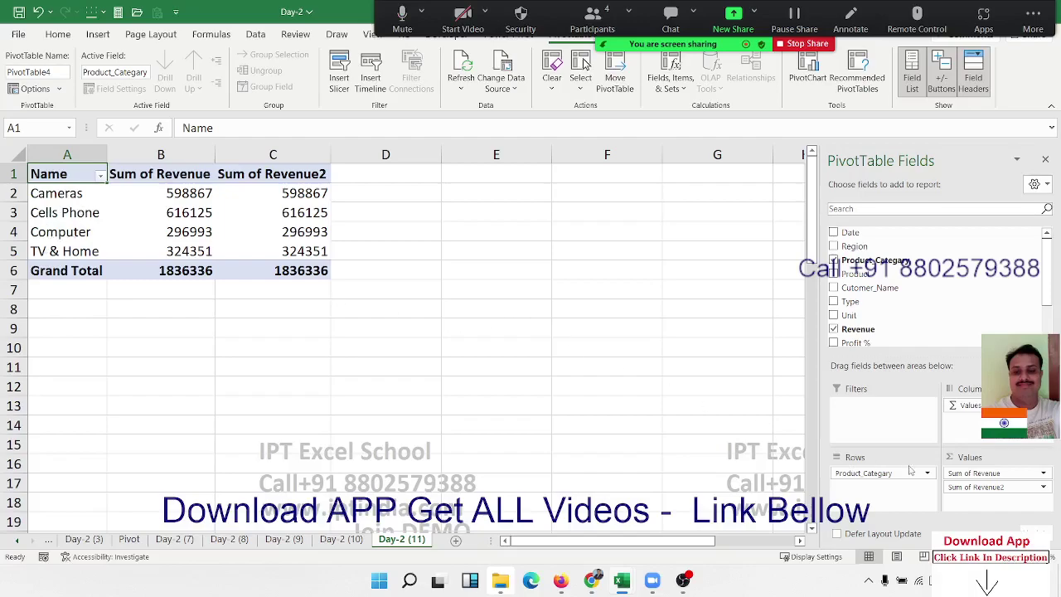
click(977, 488)
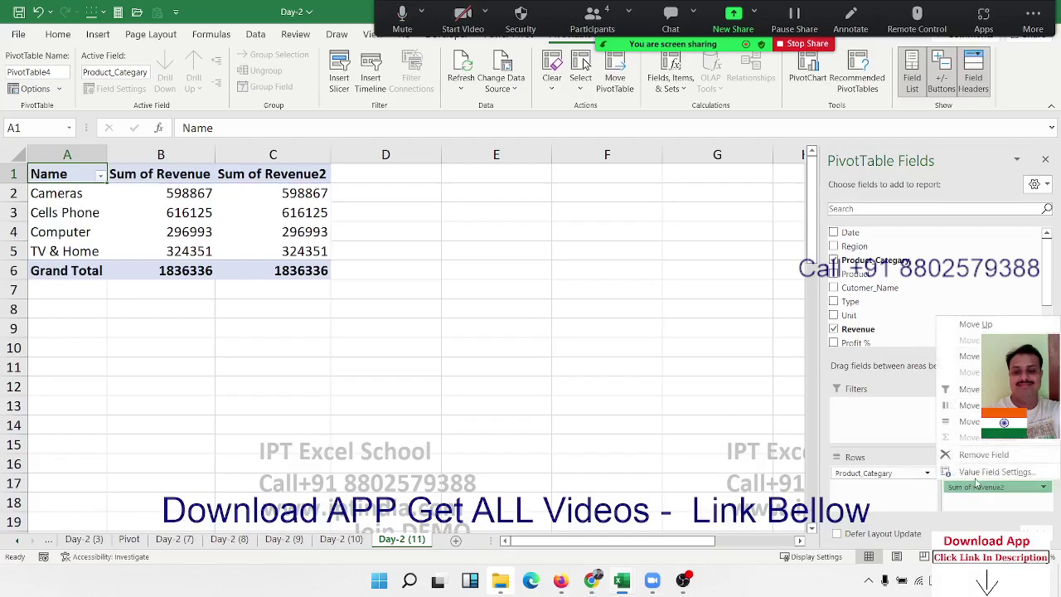
Show Sum of Revenue2 as % of Column Total and hide the pivot field list
click(995, 471)
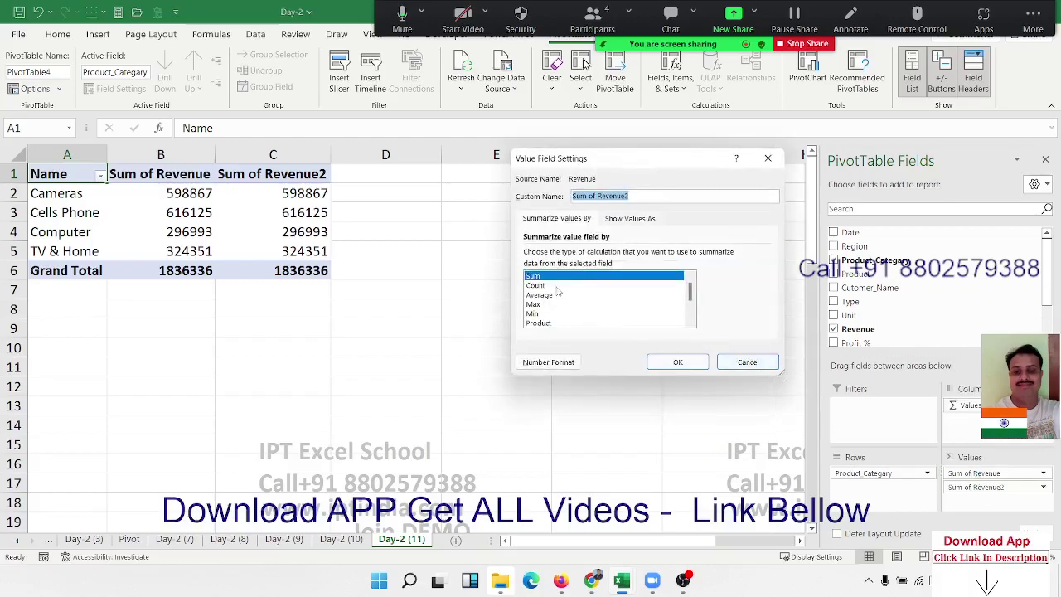
click(628, 218)
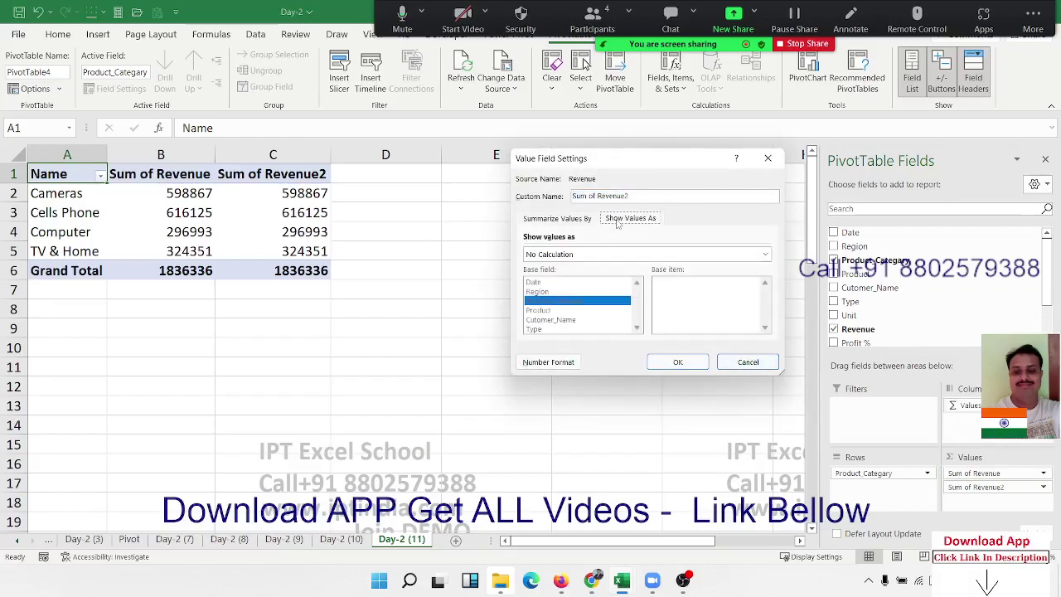
click(587, 254)
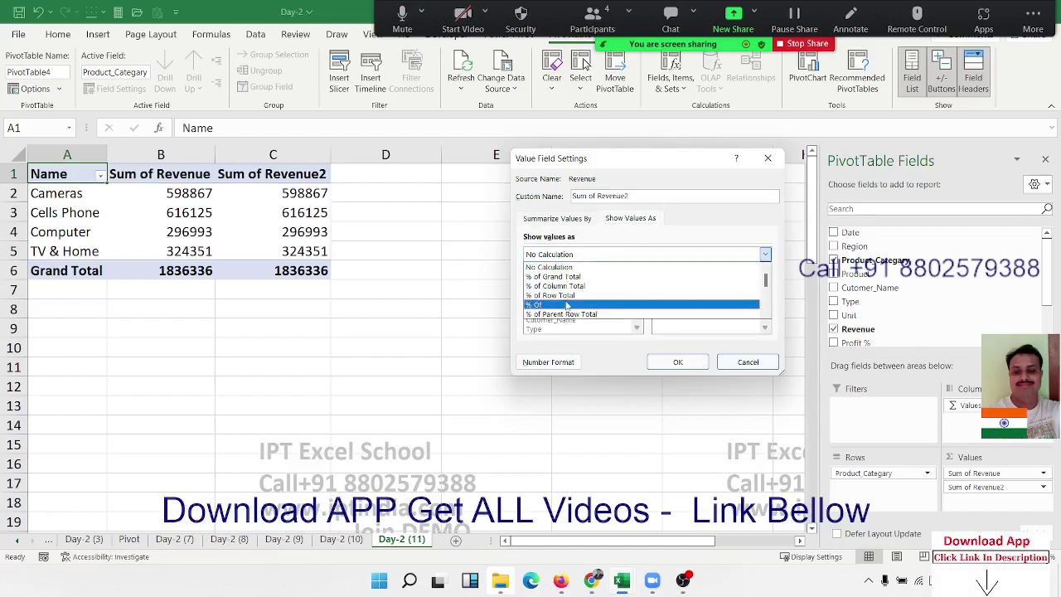
key(Up)
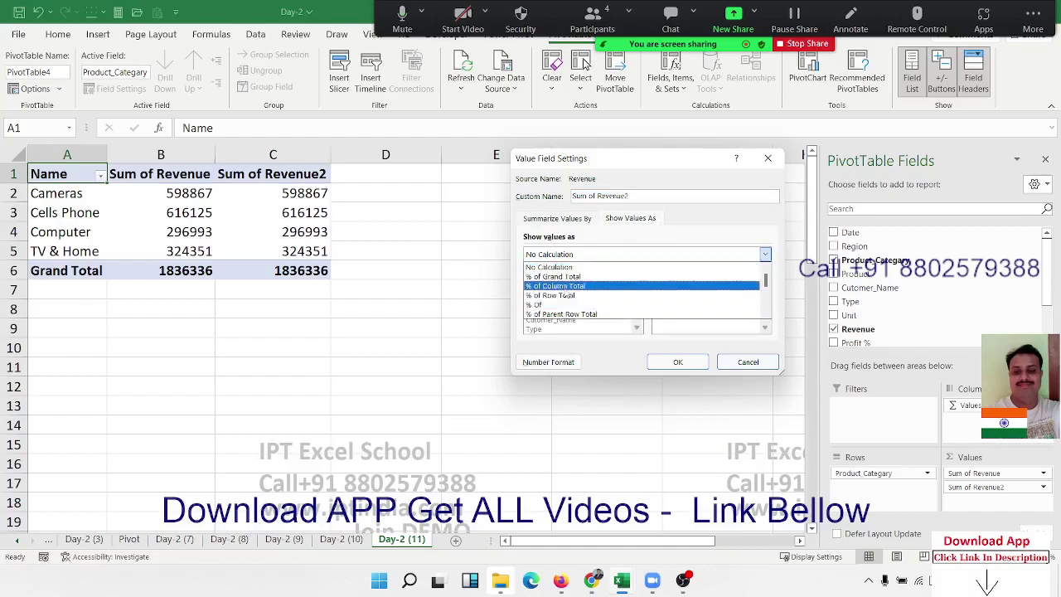
click(566, 286)
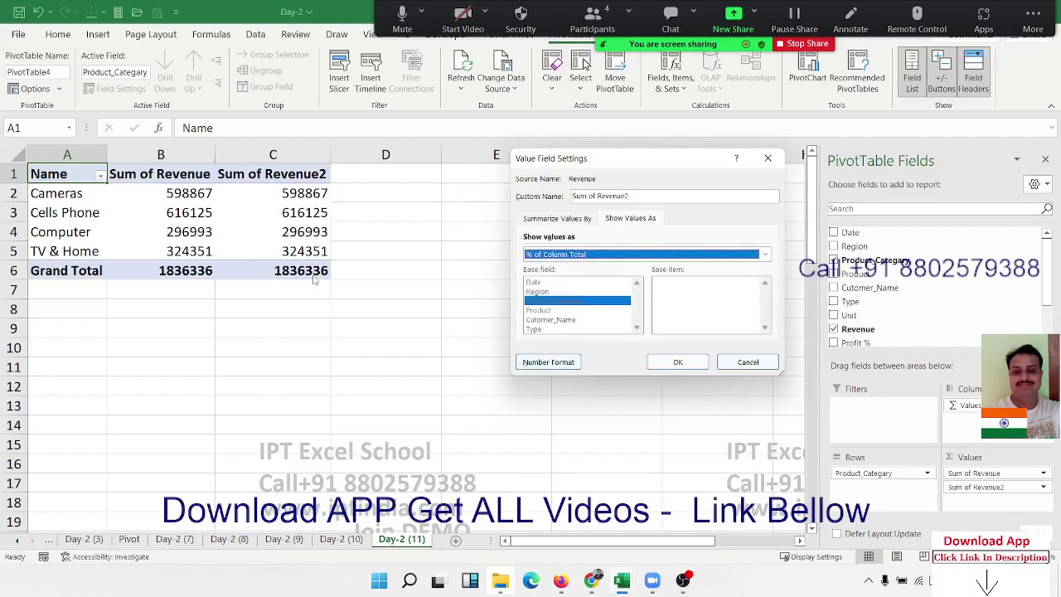
click(677, 362)
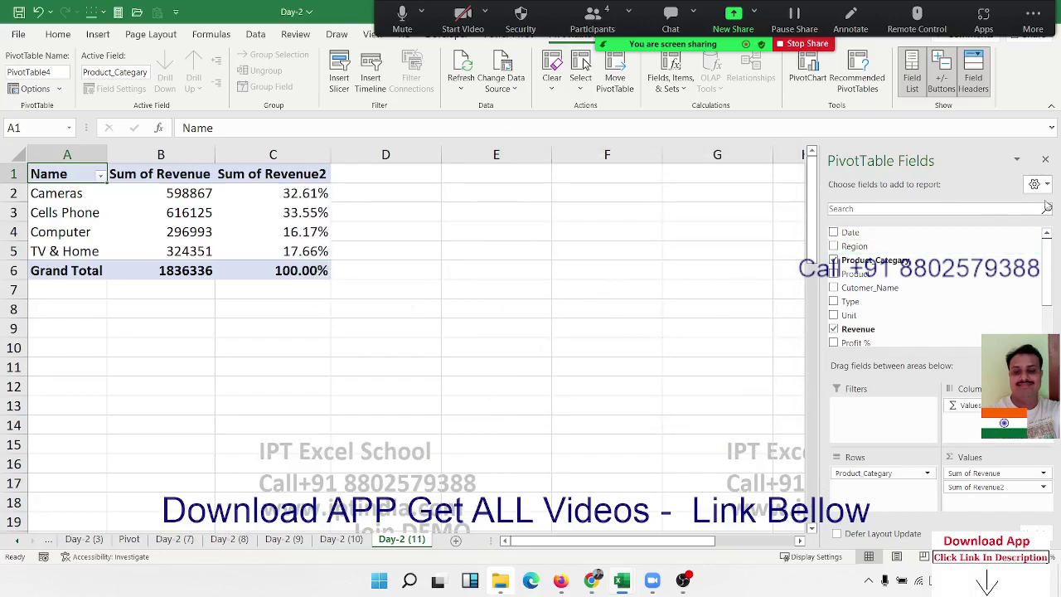
click(1045, 159)
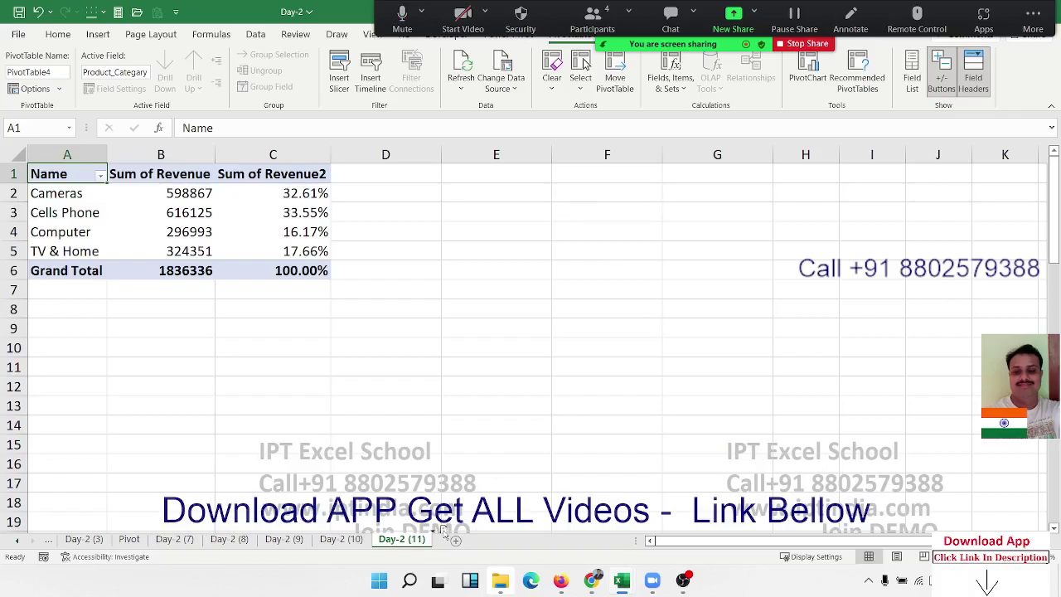
Copy the sheet as Day-2 (12) and delete the old pivot in columns A to C
drag(419, 539, 451, 539)
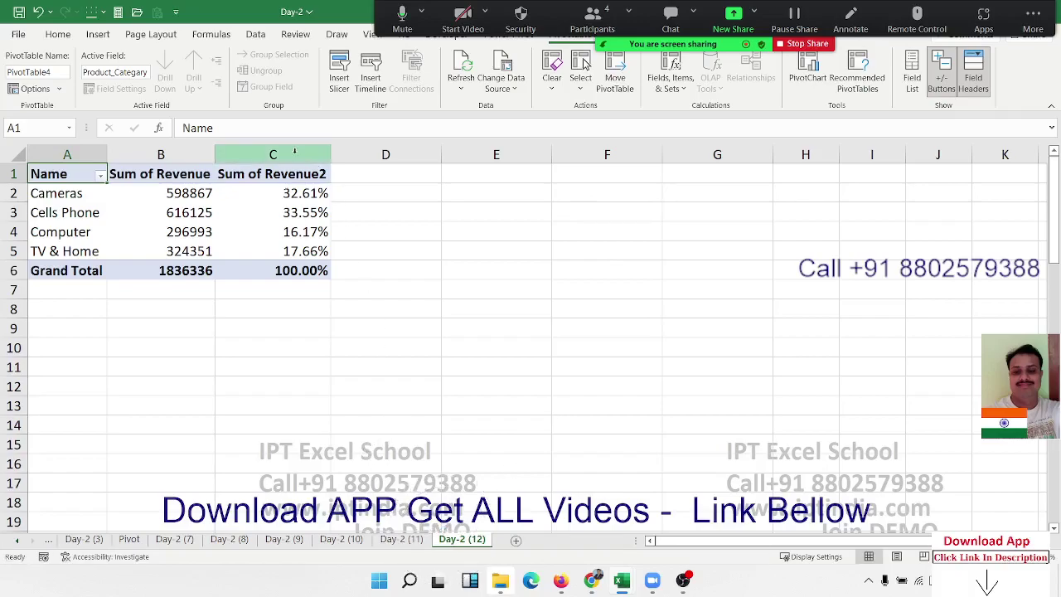
drag(294, 151, 40, 107)
key(Delete)
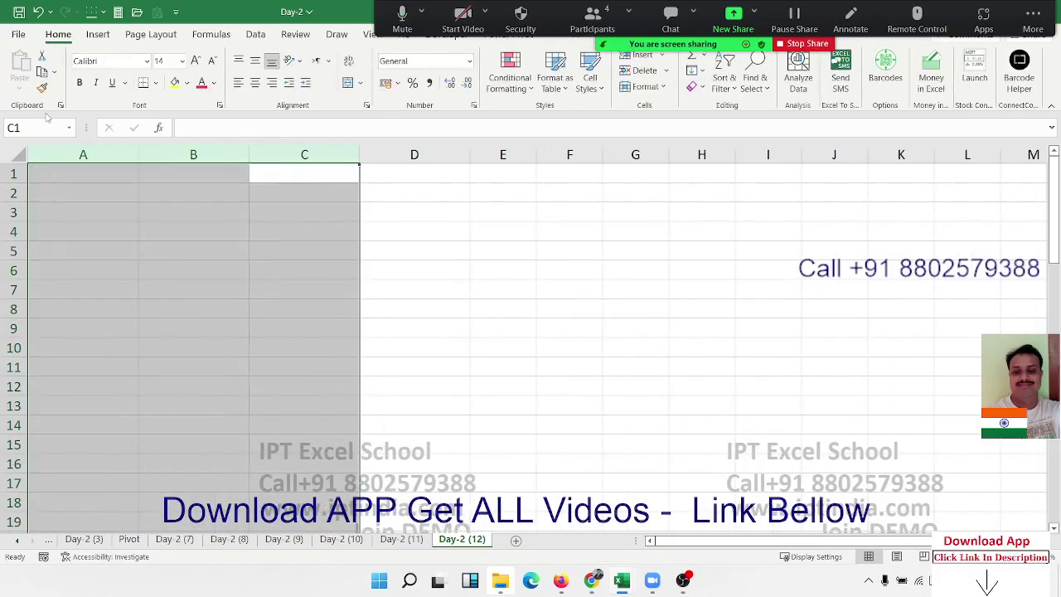
click(78, 174)
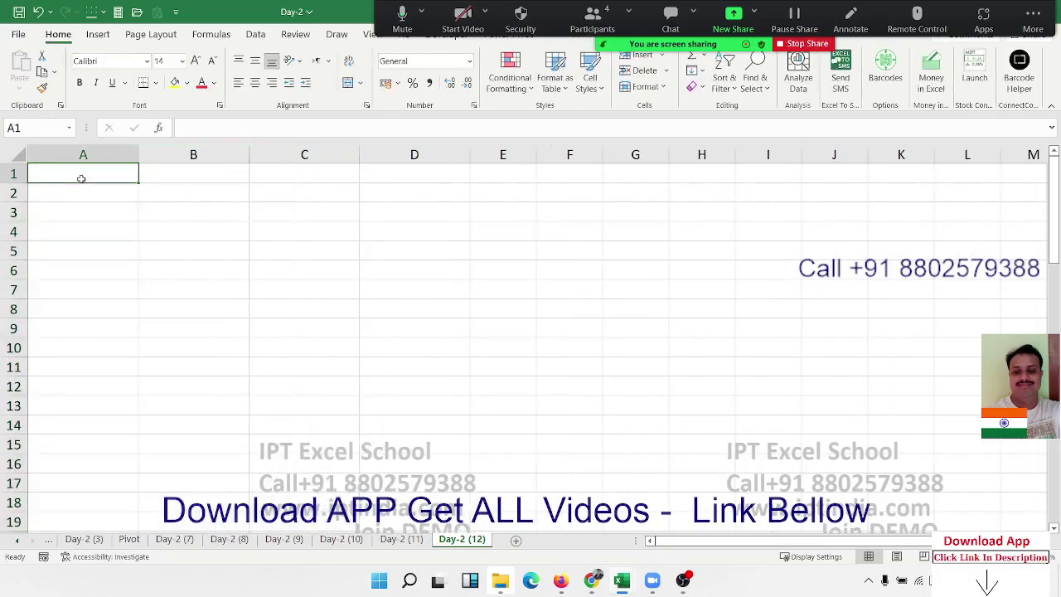
Start a PivotTable from an external data source and choose a connection
click(98, 34)
click(35, 87)
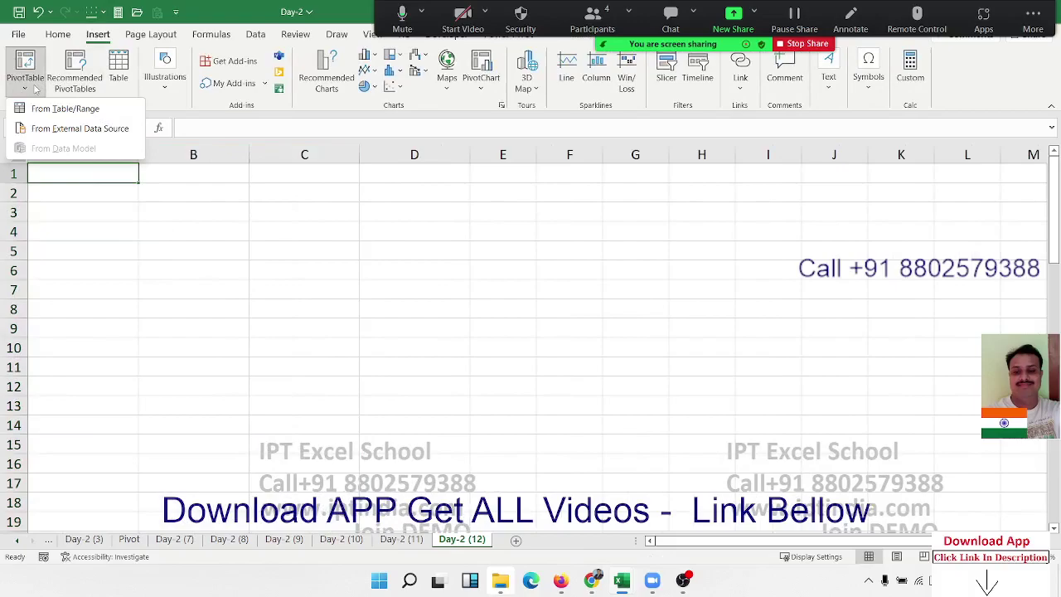
click(40, 128)
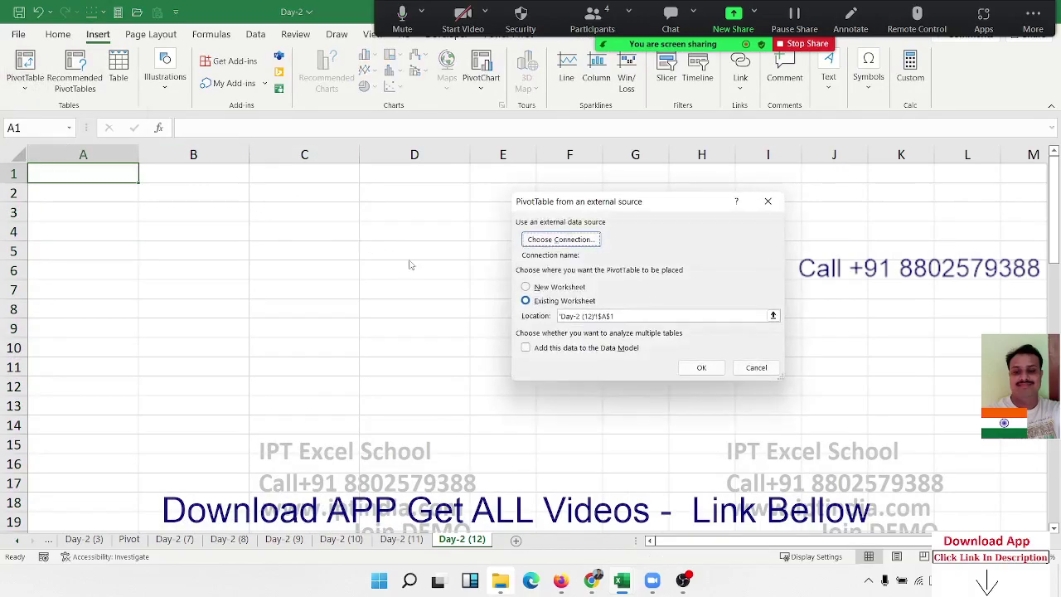
click(555, 241)
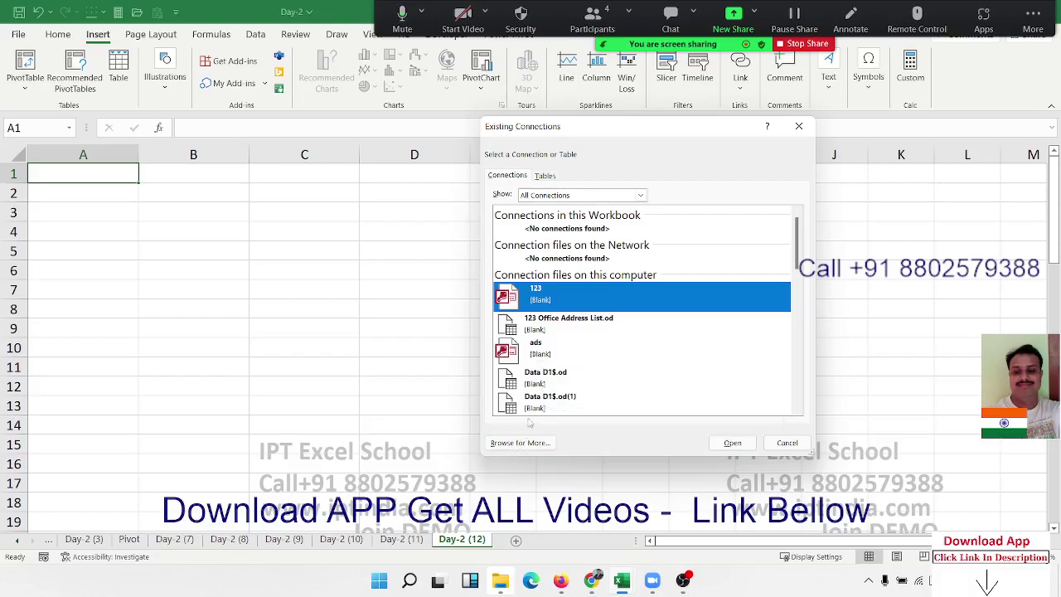
Browse to F:\Data\MS Excel and use Pivot Table -3's Data$ table as the connection
click(521, 443)
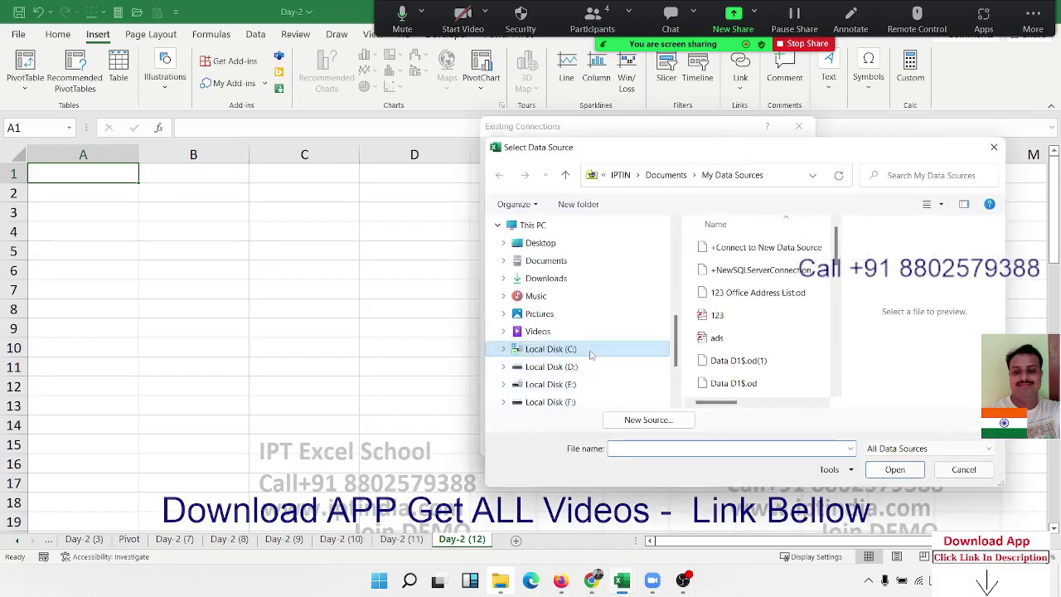
click(568, 400)
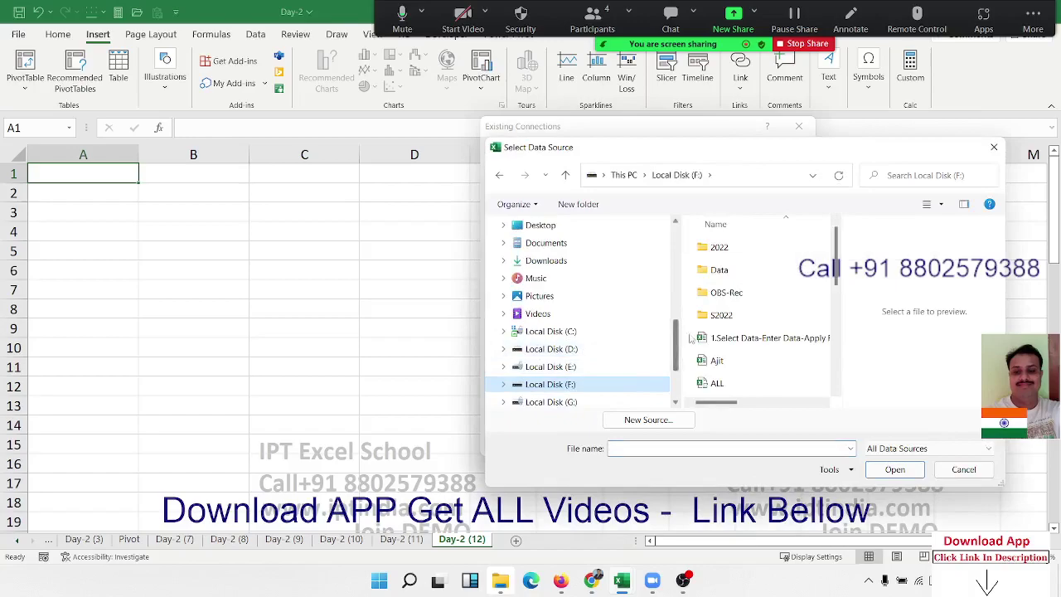
scroll(742, 347, down, 5)
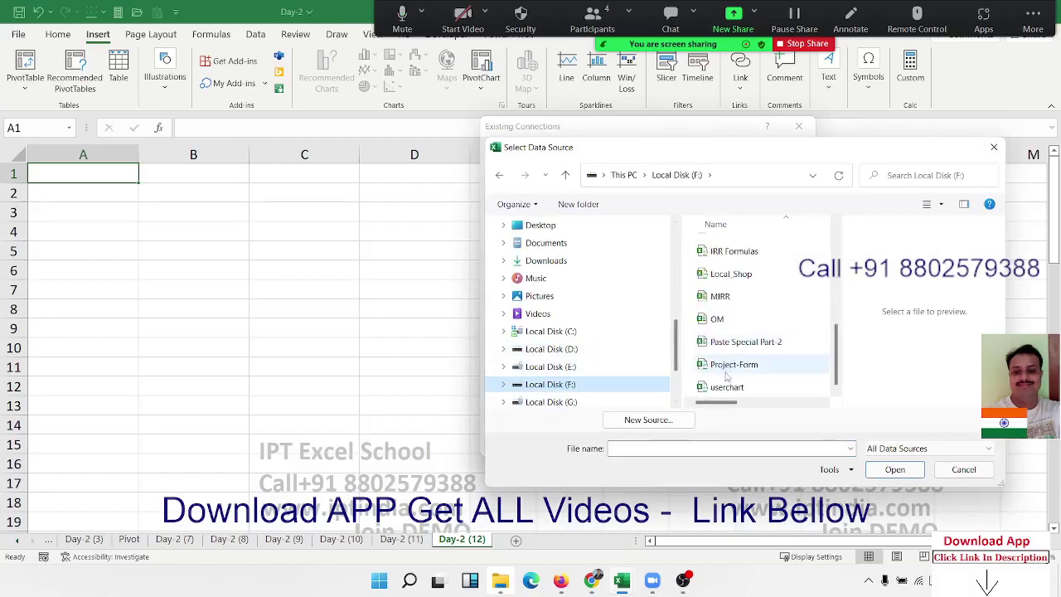
scroll(730, 370, up, 5)
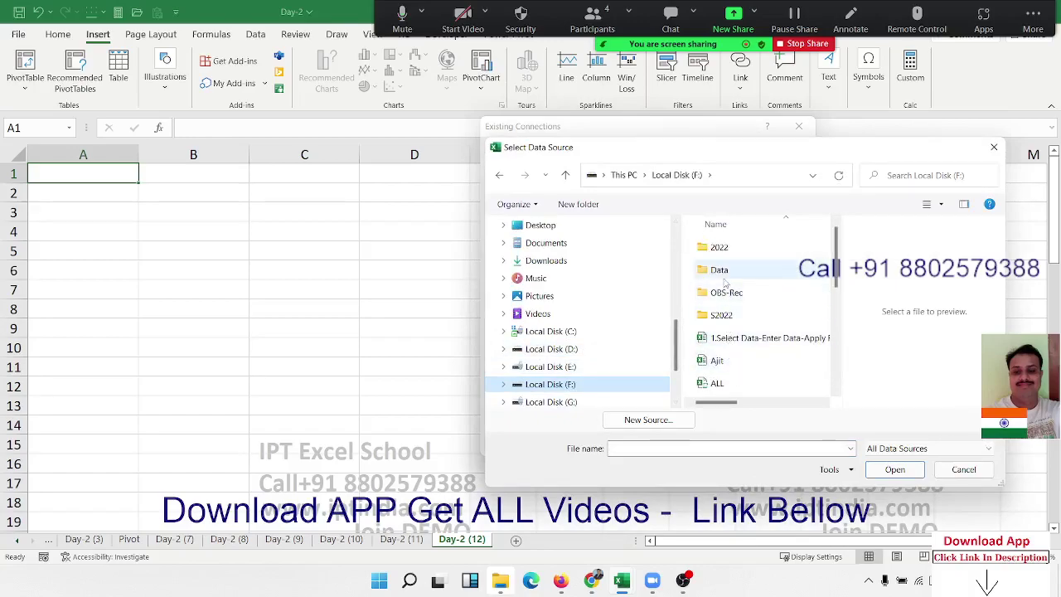
double_click(718, 270)
double_click(727, 249)
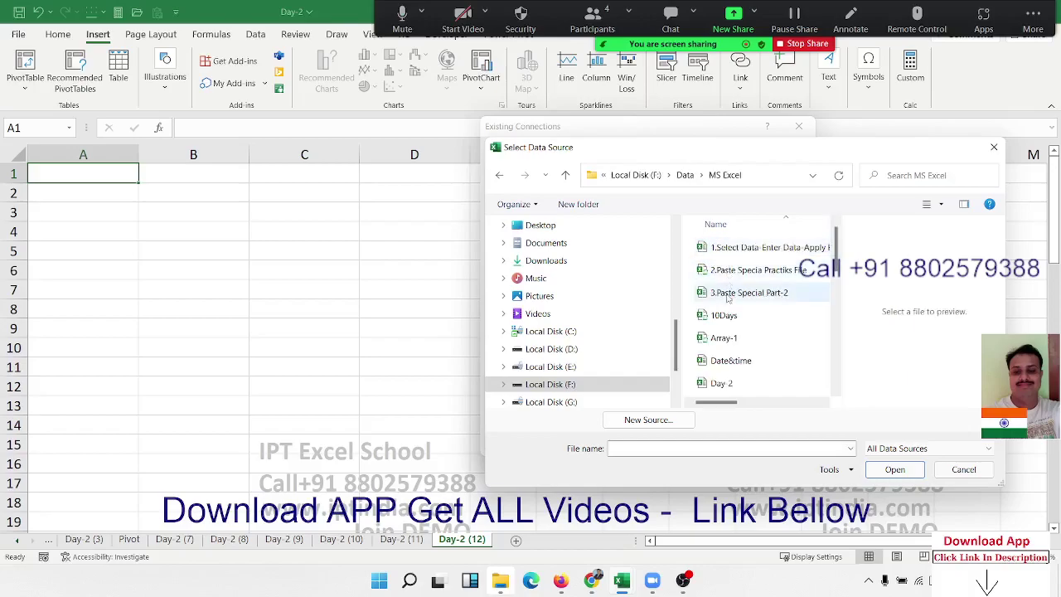
scroll(734, 332, down, 5)
scroll(736, 358, down, 5)
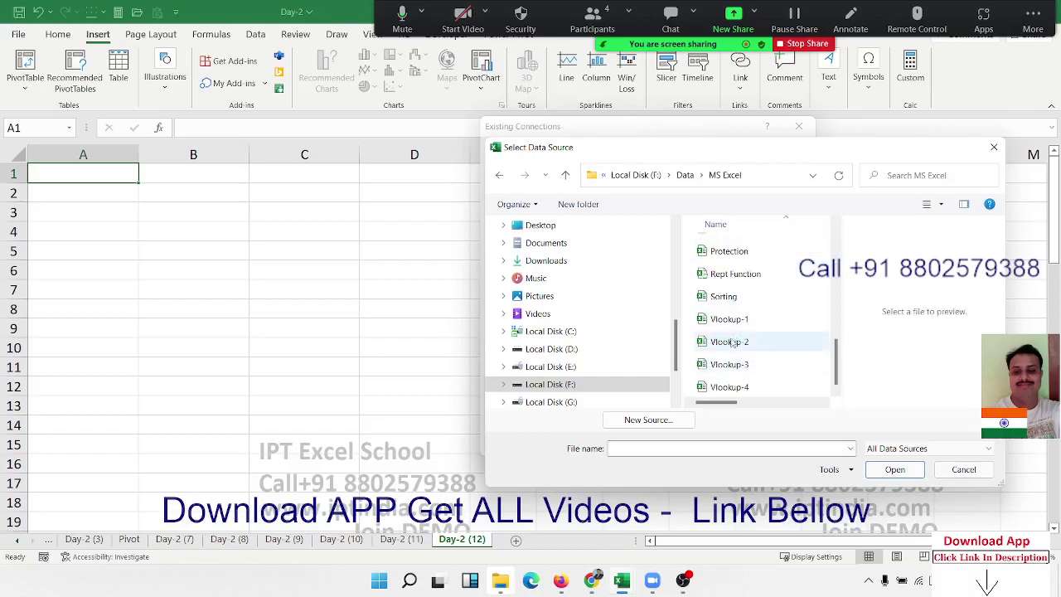
scroll(746, 381, up, 10)
scroll(745, 364, down, 5)
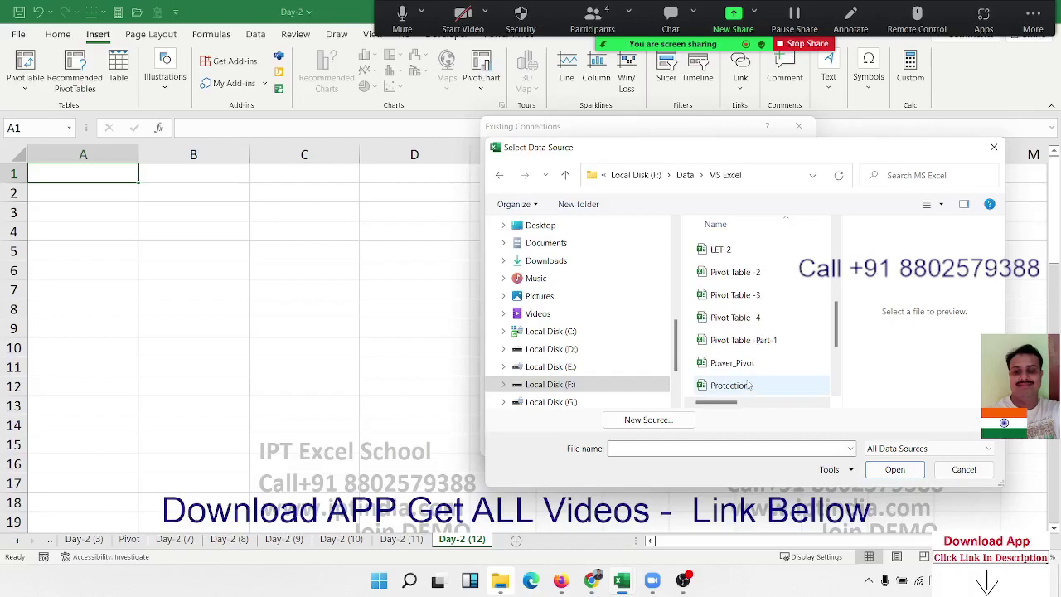
click(733, 303)
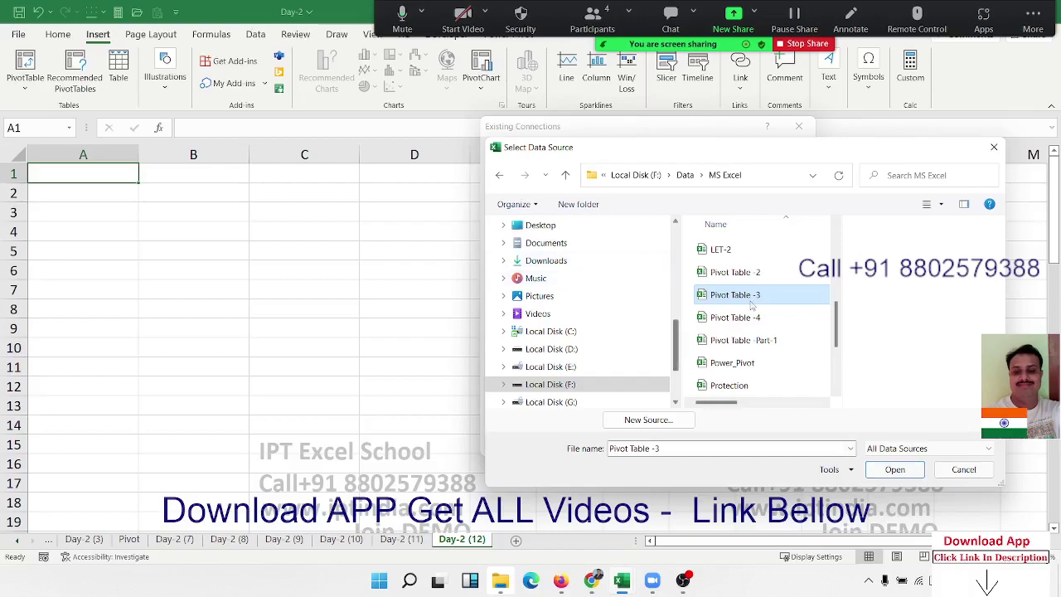
click(895, 469)
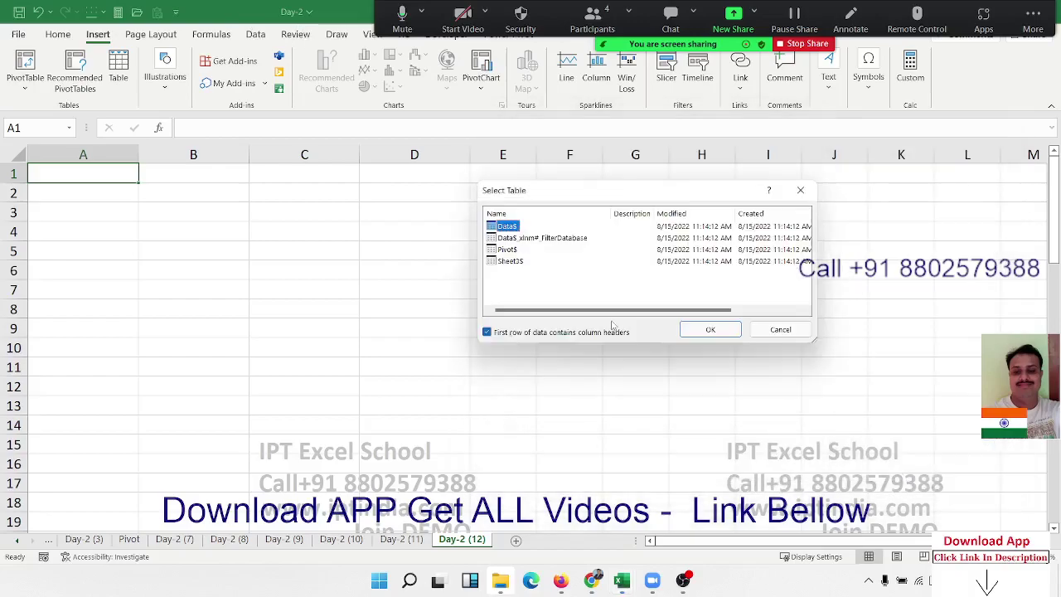
click(692, 332)
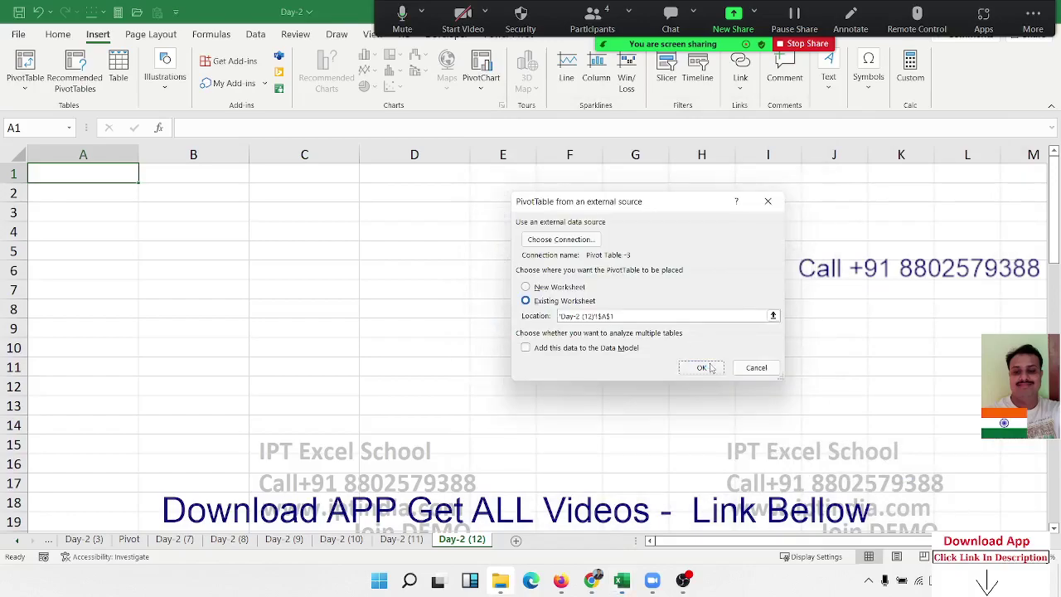
Create the pivot with Year in Rows, Sales_Type in Columns and Sum of Qty in Values
click(701, 367)
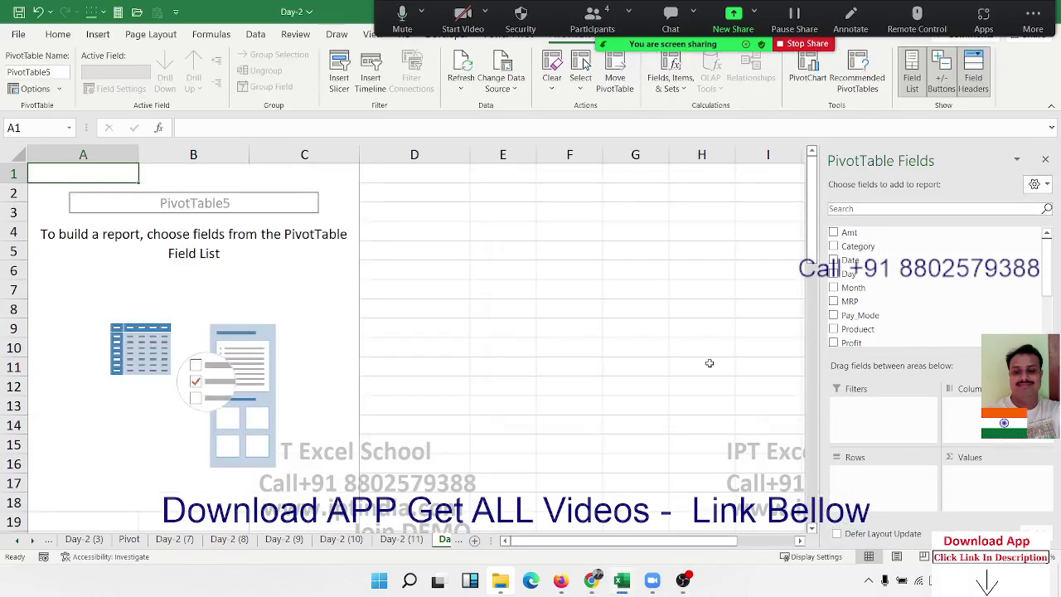
scroll(866, 298, down, 2)
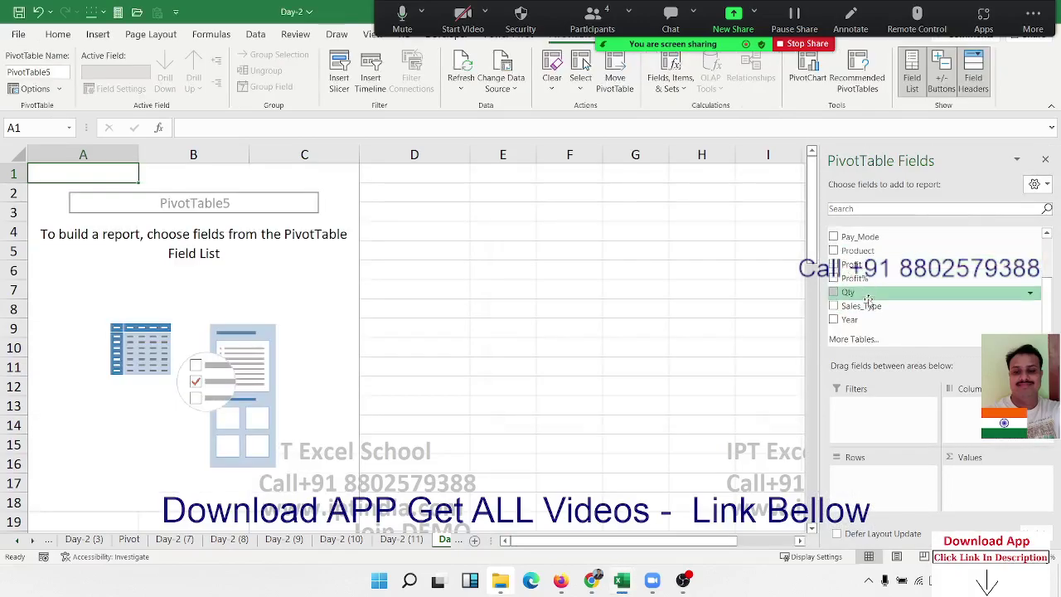
scroll(869, 302, up, 2)
scroll(869, 304, down, 2)
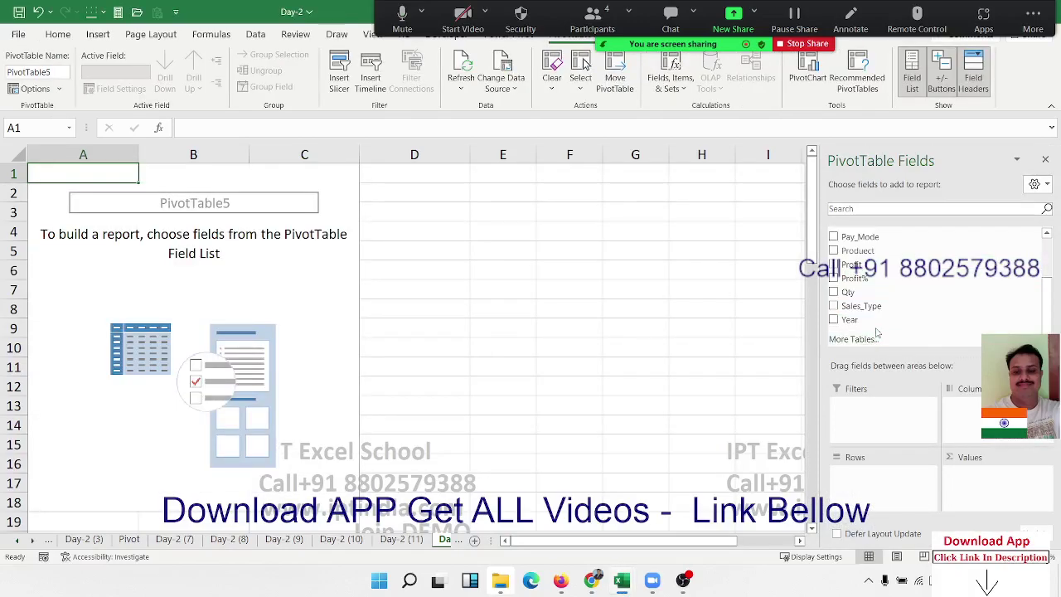
mouse_move(850, 319)
mouse_down()
mouse_move(900, 485)
mouse_move(901, 331)
mouse_move(970, 404)
mouse_up()
drag(852, 293, 974, 501)
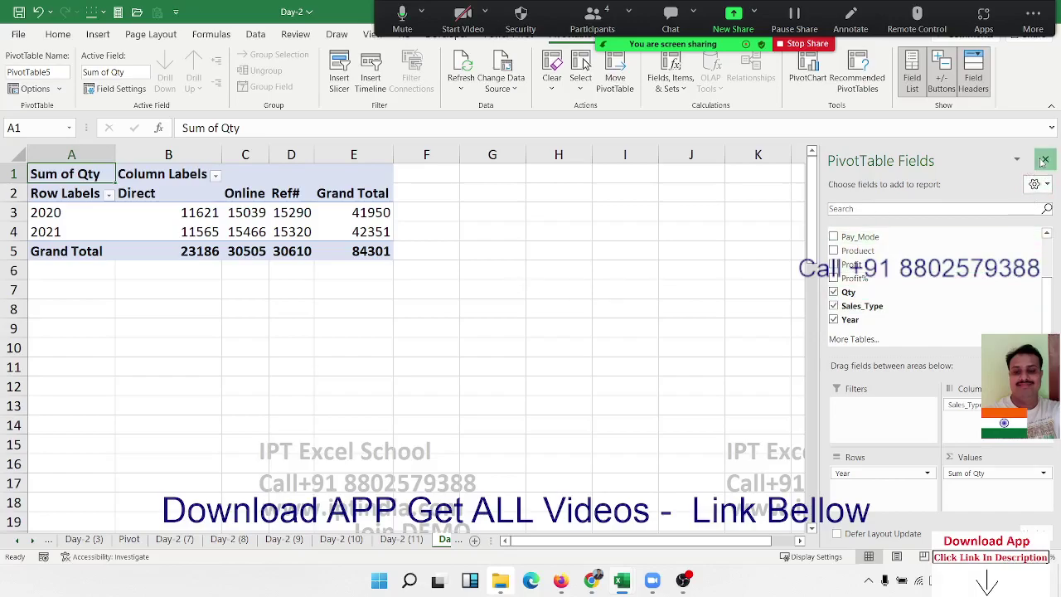
click(1043, 161)
click(38, 328)
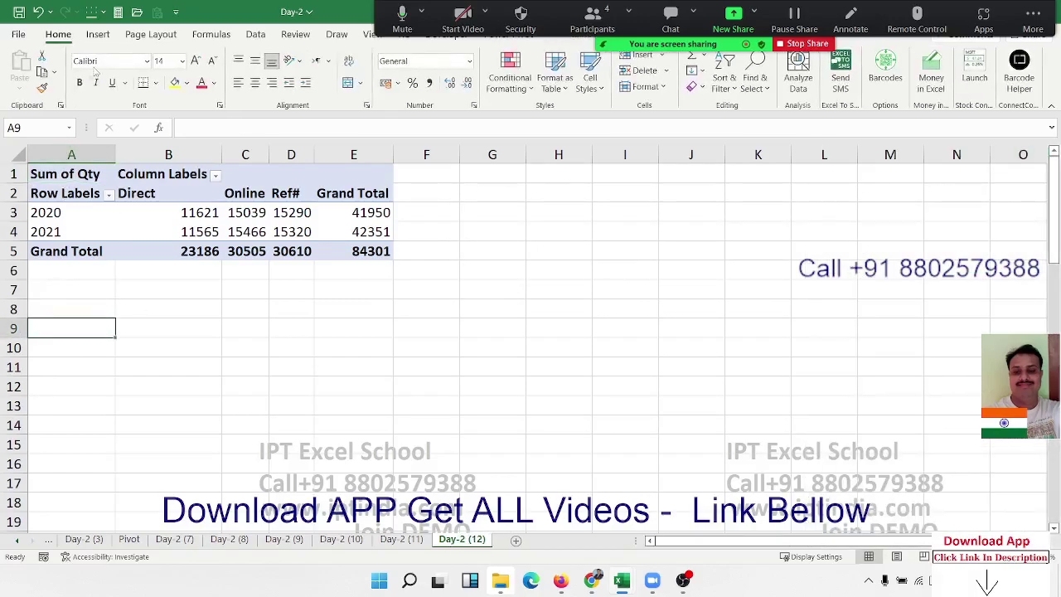
click(97, 35)
click(25, 82)
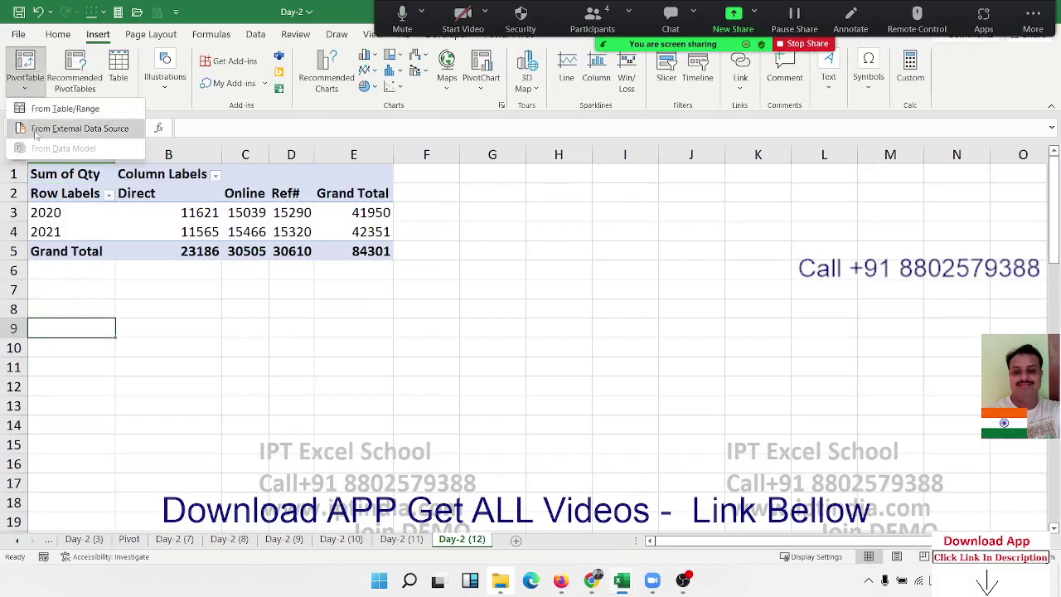
click(35, 137)
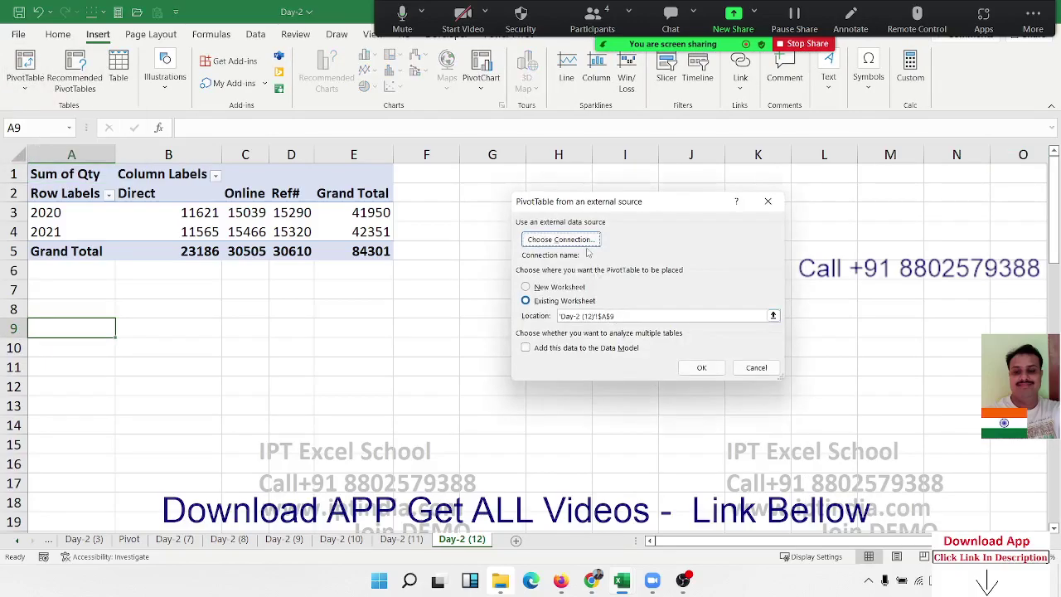
click(585, 244)
click(523, 442)
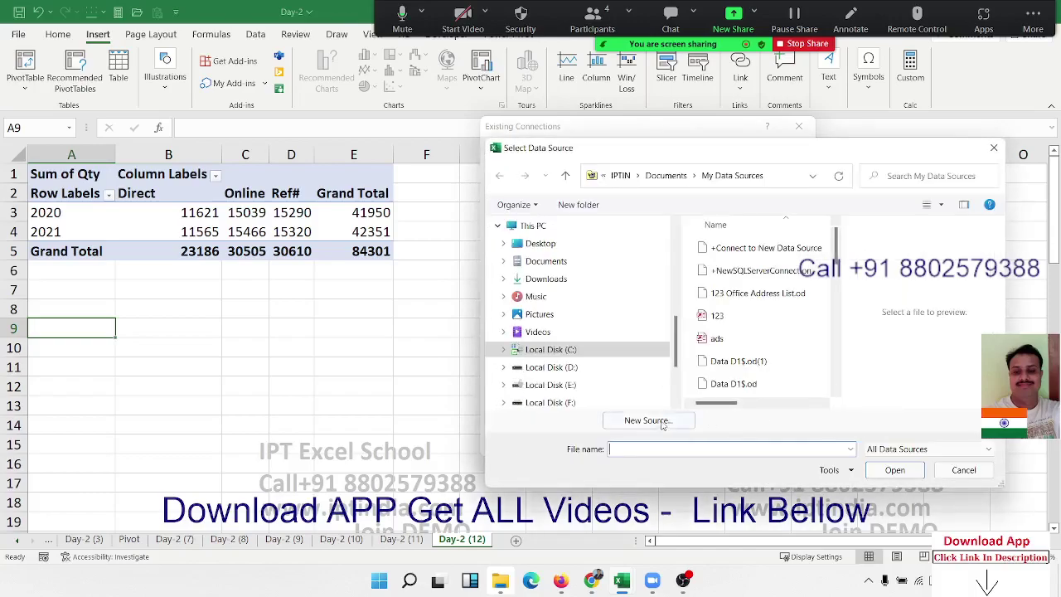
click(642, 421)
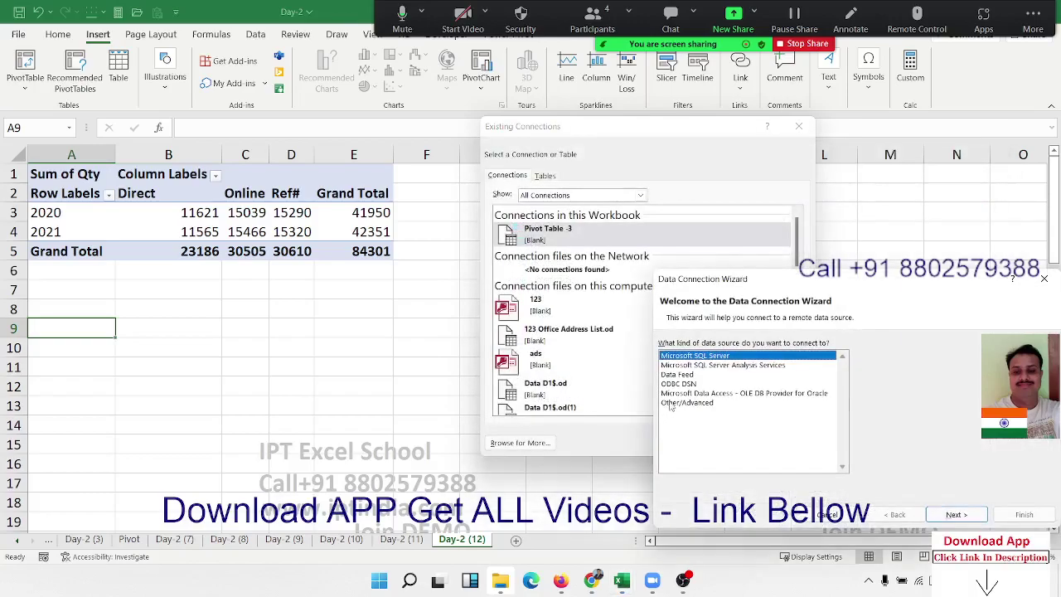
key(Escape)
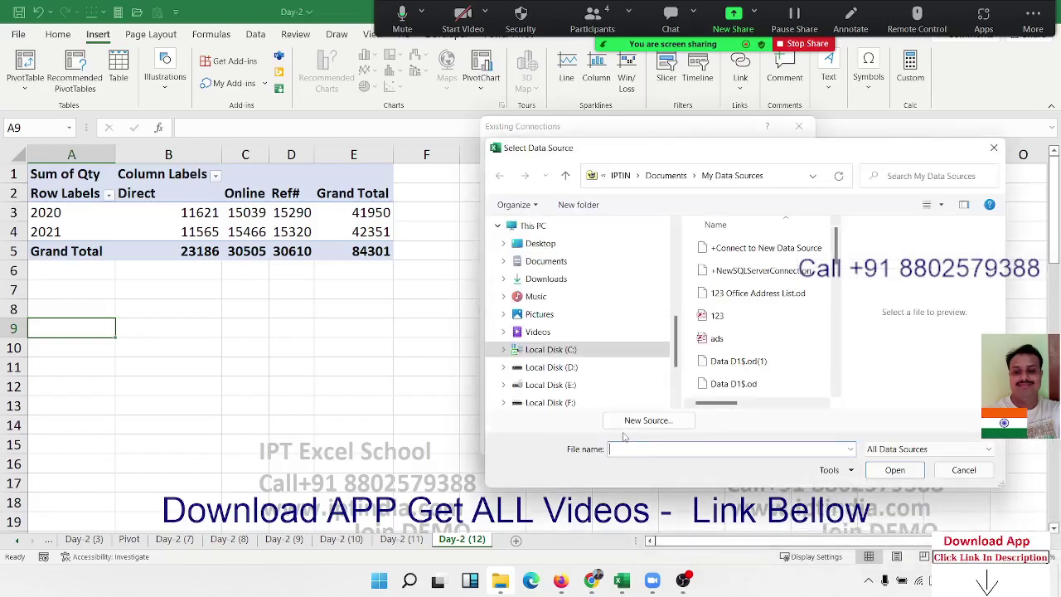
key(Escape)
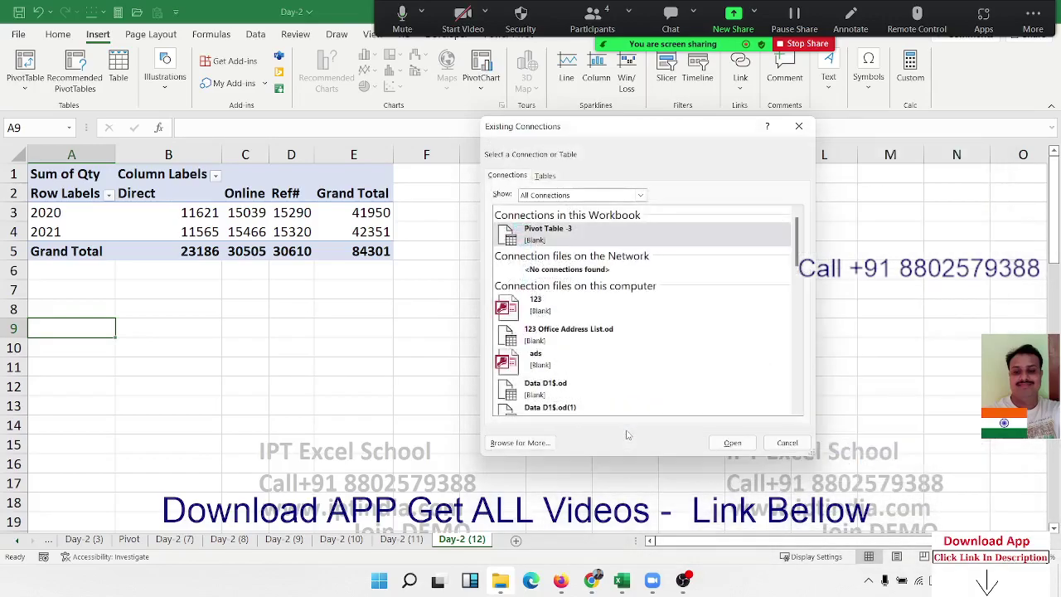
key(Escape)
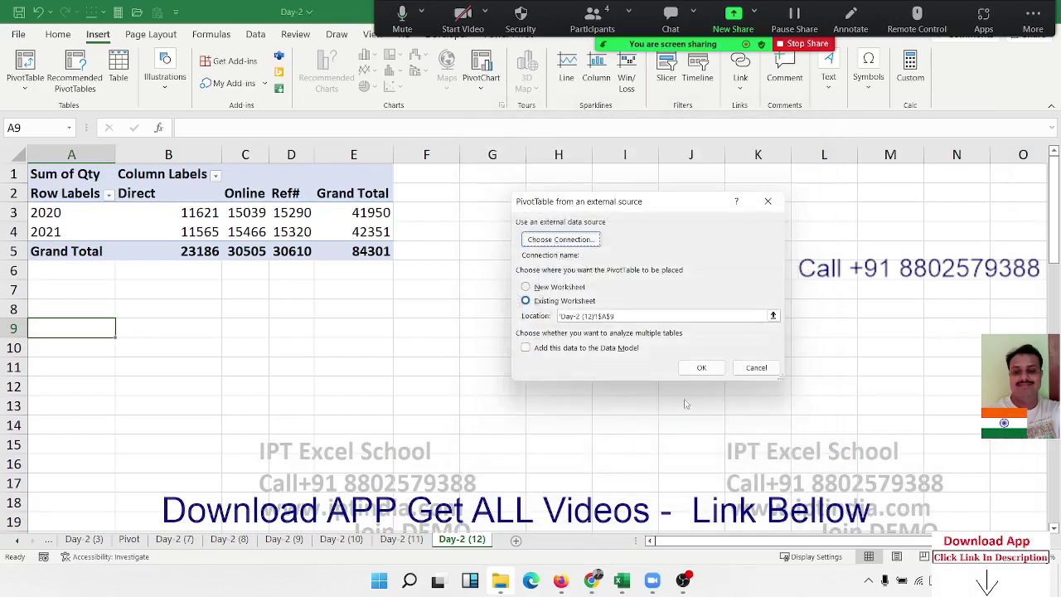
click(759, 368)
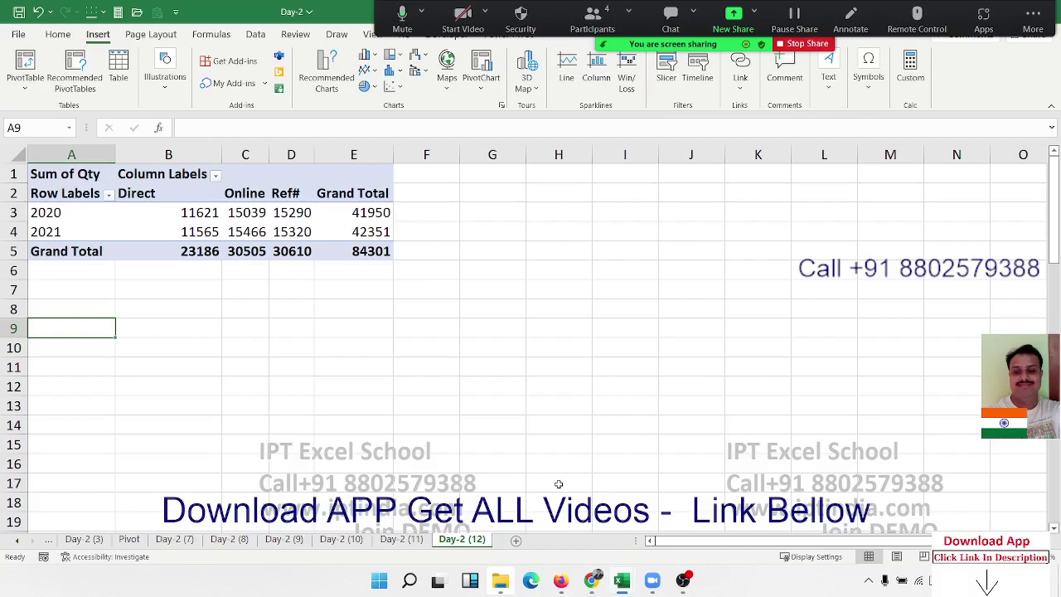
After reviewing the Pivot data sheet, duplicate Day-2 (12) as Day-2 (13) and select its pivot columns
click(129, 539)
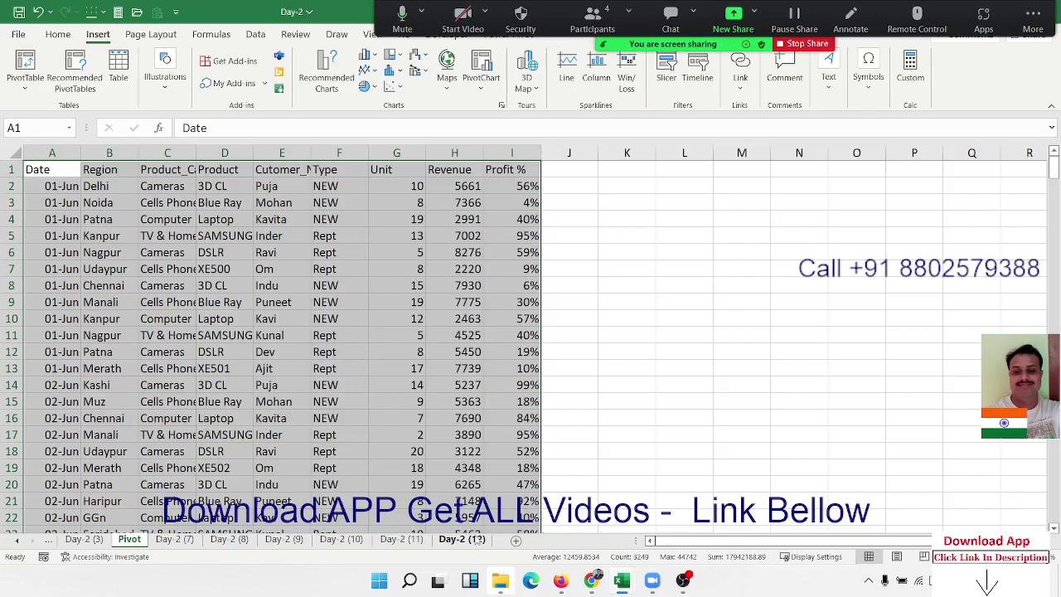
click(479, 543)
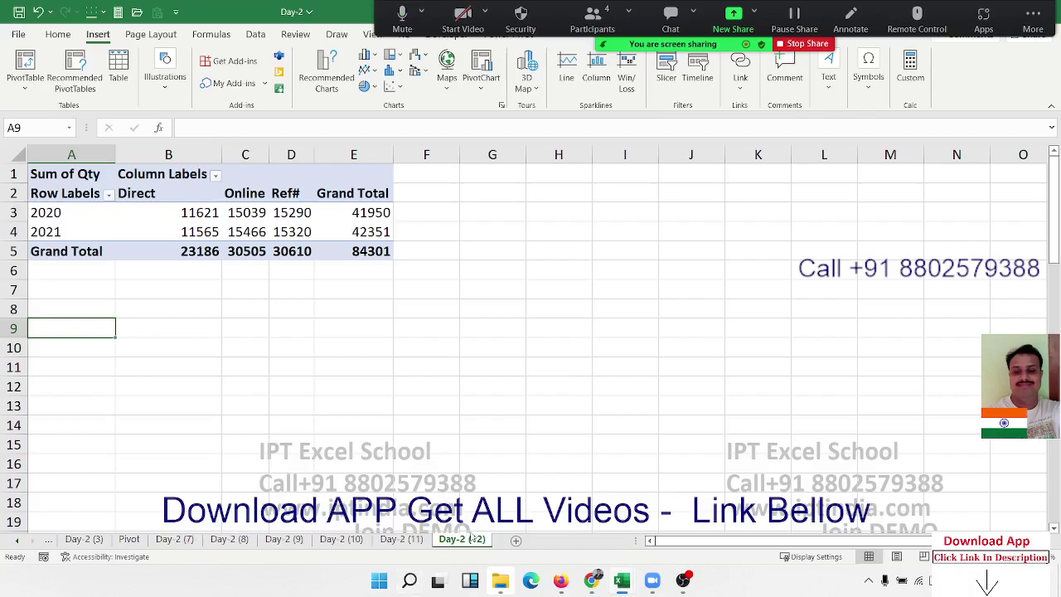
drag(511, 539, 512, 540)
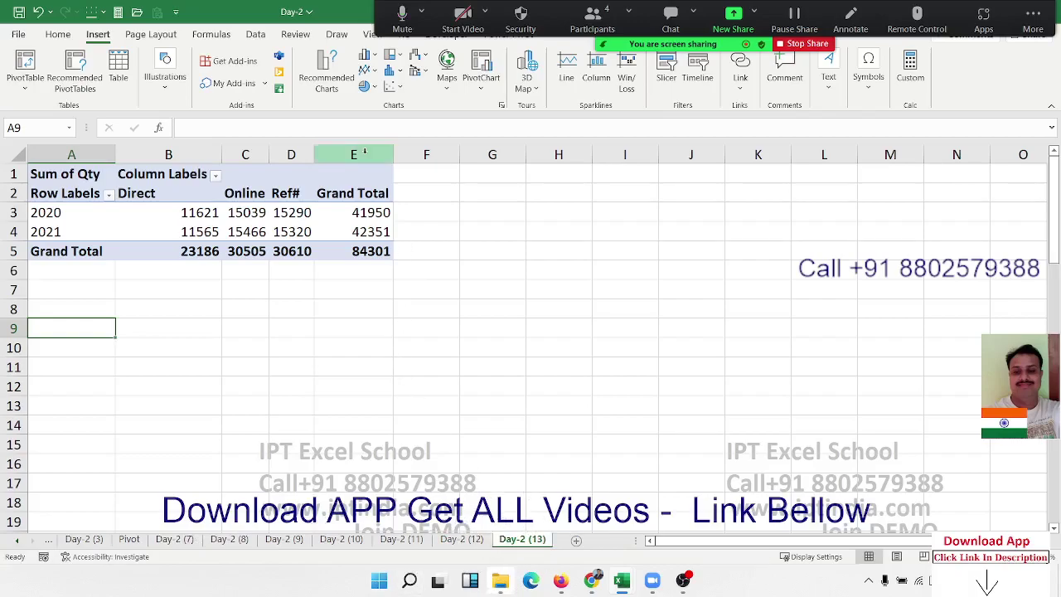
mouse_move(354, 155)
mouse_down()
mouse_move(95, 124)
mouse_move(21, 127)
mouse_up()
Clear the old copied pivot and create a PivotTable from the Pivot data at 'Day-2 (13)'!A1
key(Delete)
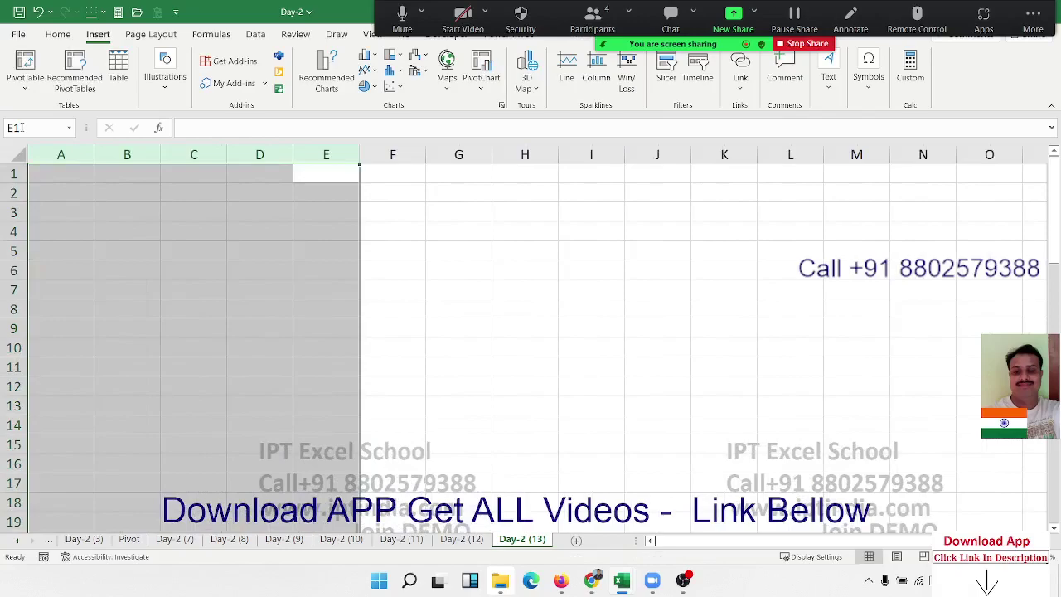
click(133, 539)
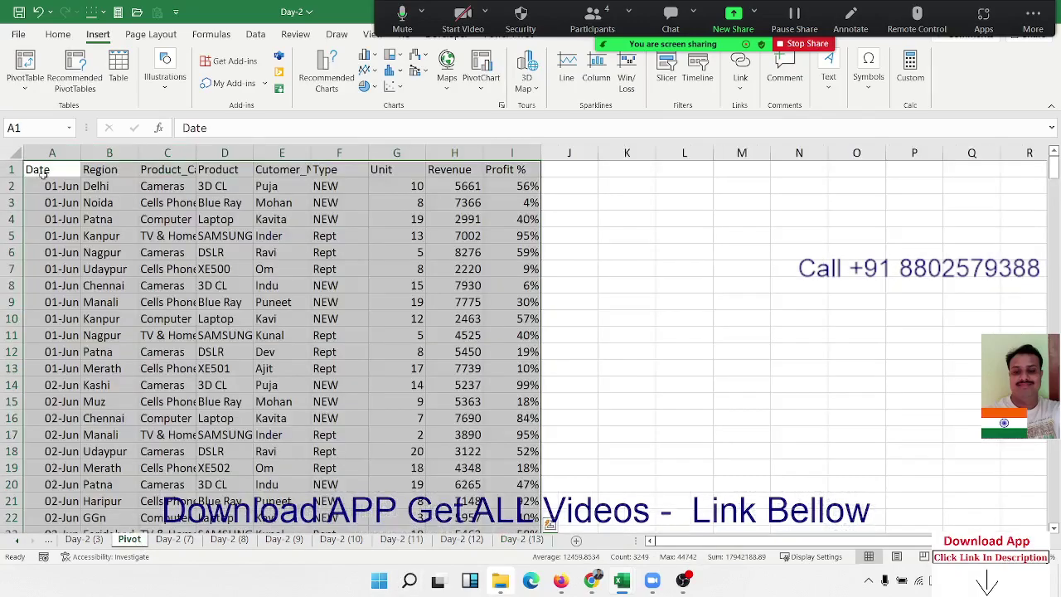
click(25, 66)
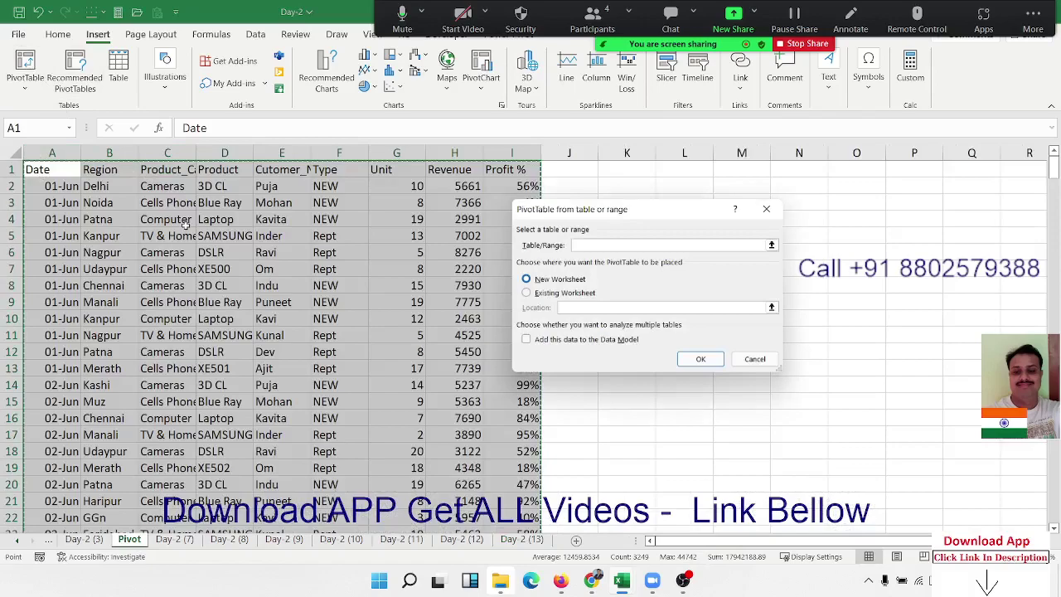
click(561, 293)
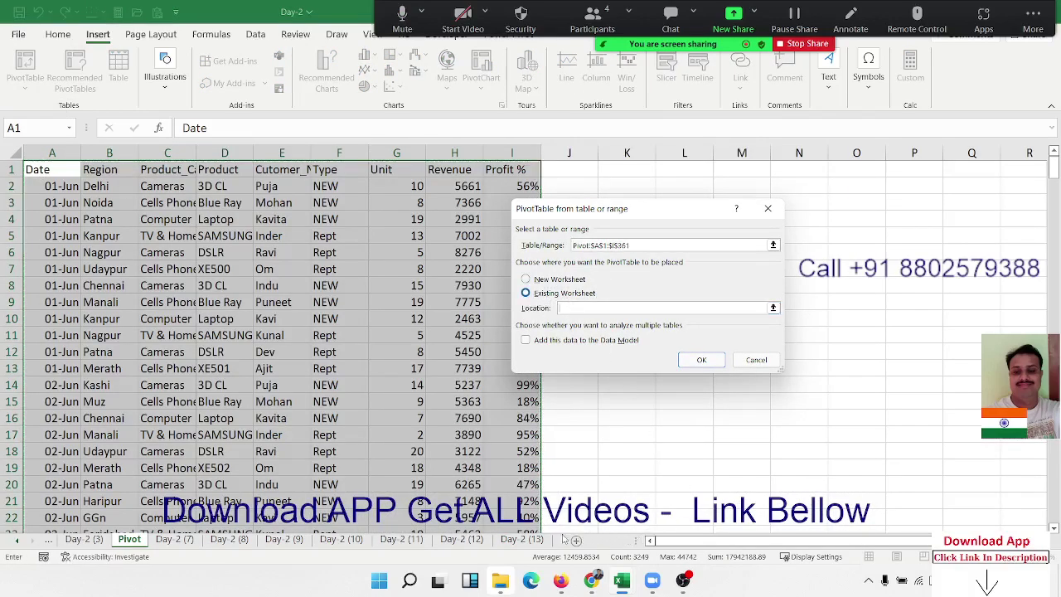
click(522, 539)
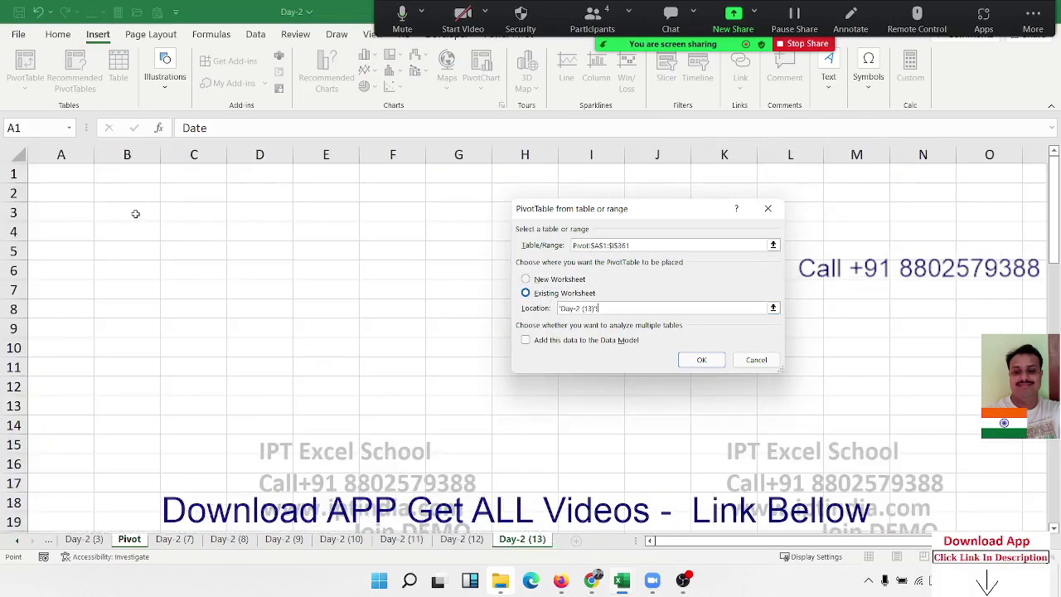
click(33, 174)
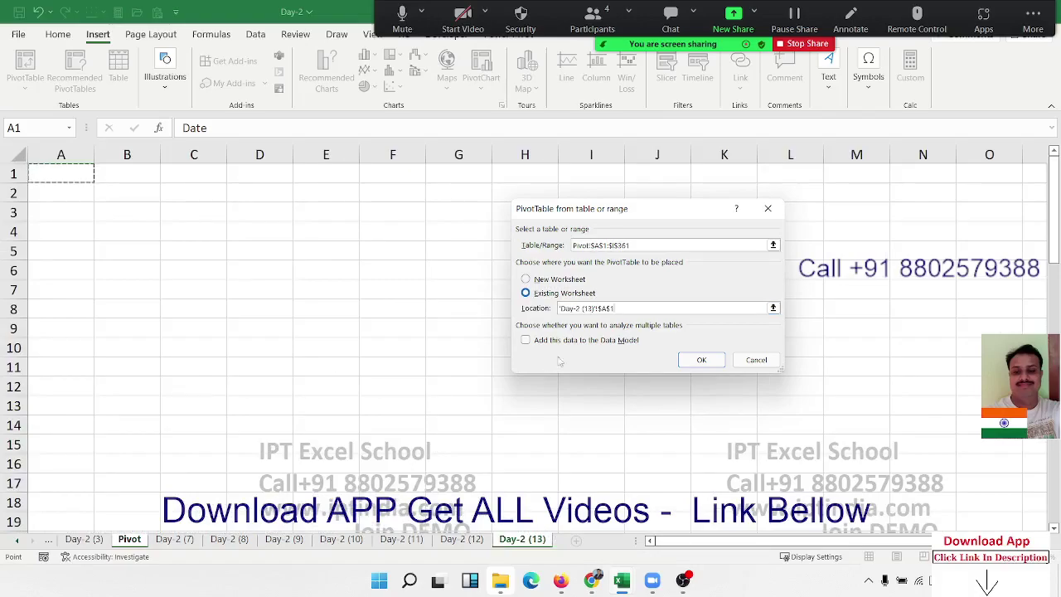
click(701, 360)
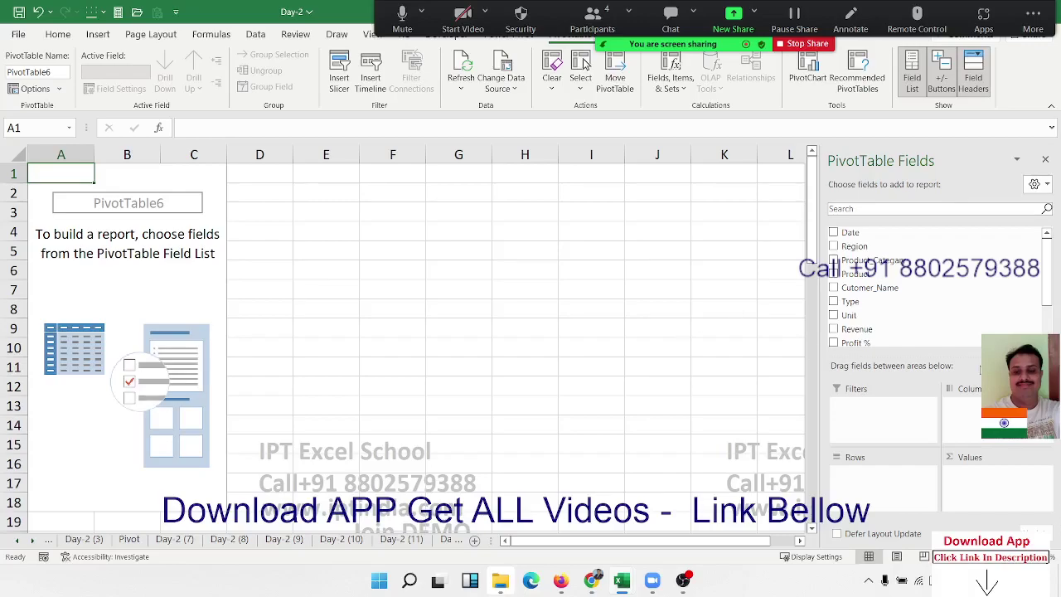
Put Region in Rows and Unit in Values, giving Count of Unit per region (total 360)
drag(854, 246, 857, 472)
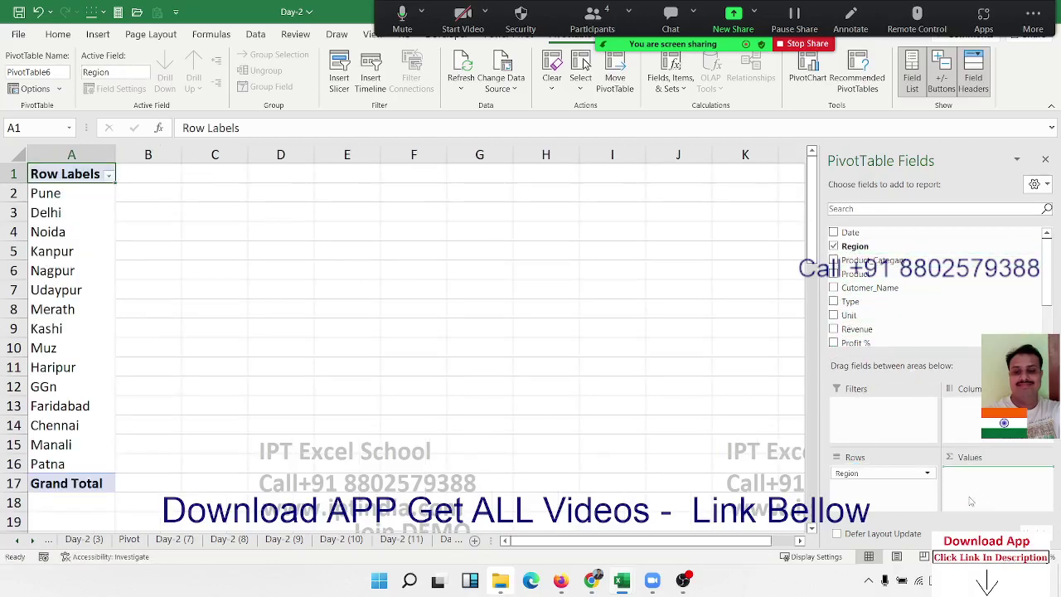
drag(971, 501, 971, 501)
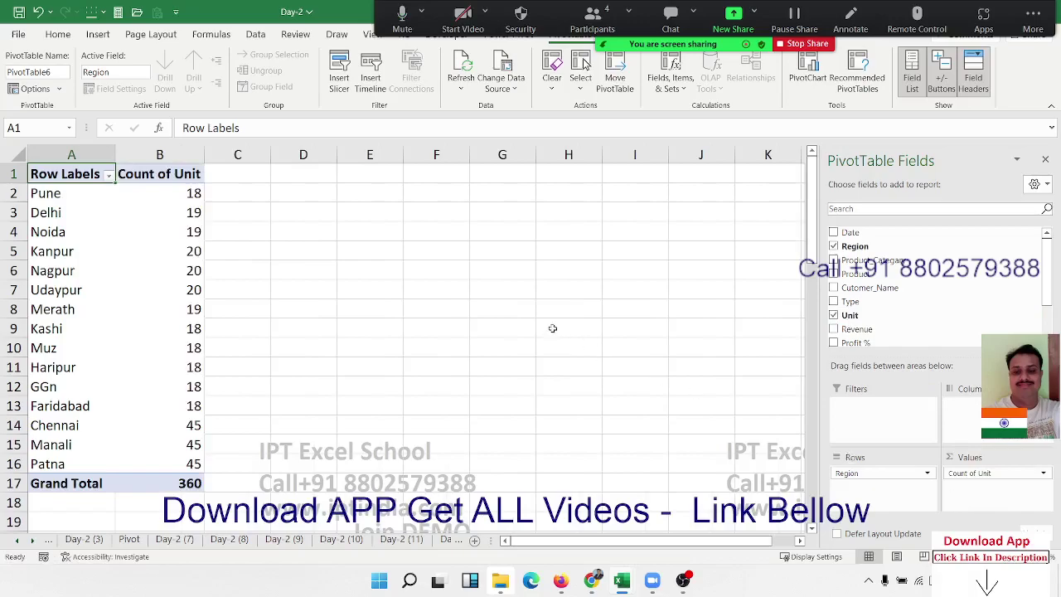
click(98, 34)
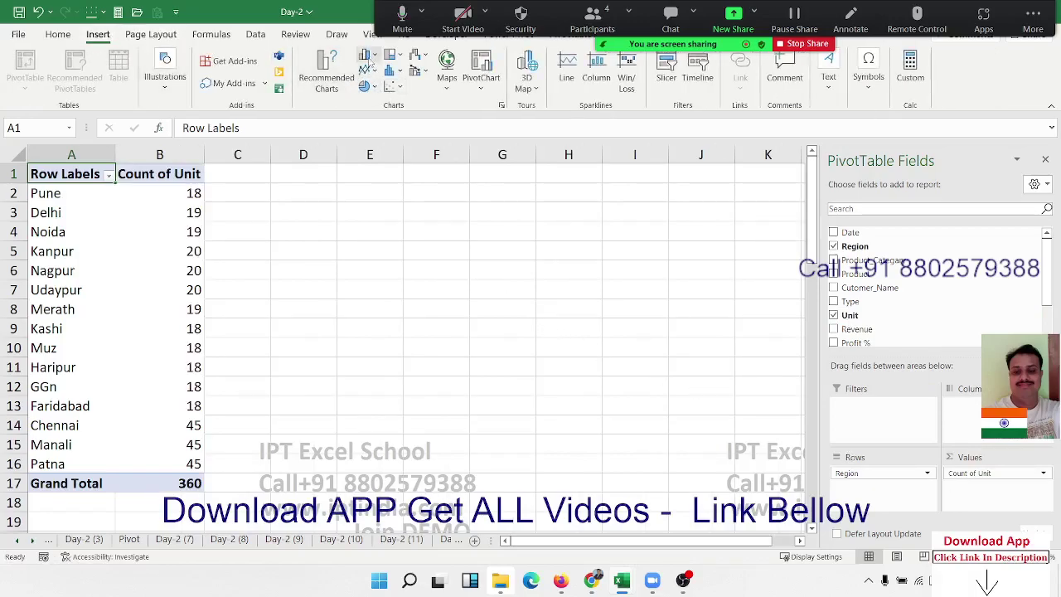
Insert a clustered column PivotChart of the pivot, then move it up and enlarge it
click(371, 54)
click(374, 96)
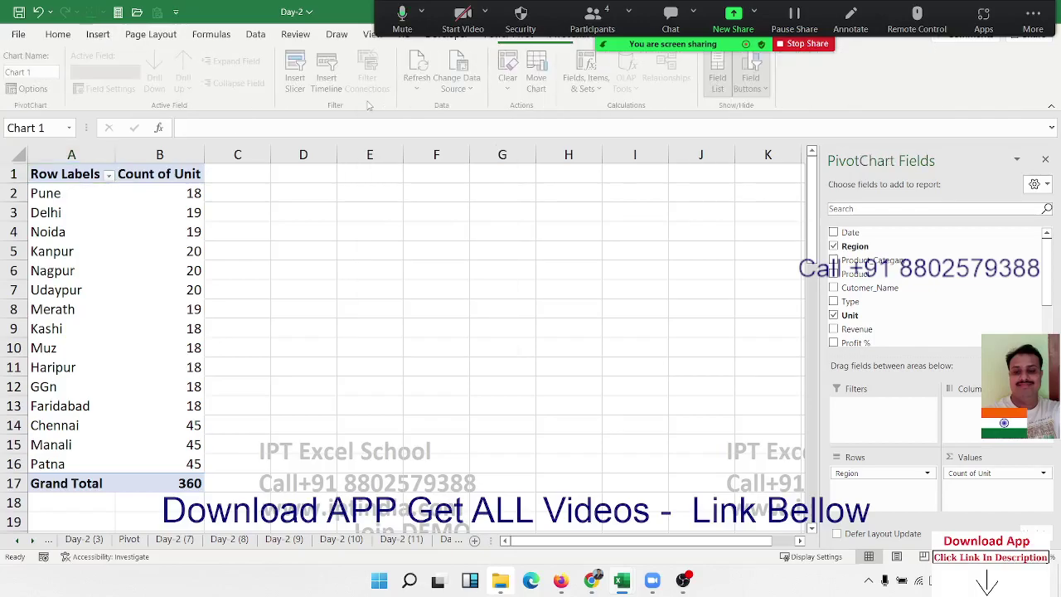
drag(296, 271, 298, 190)
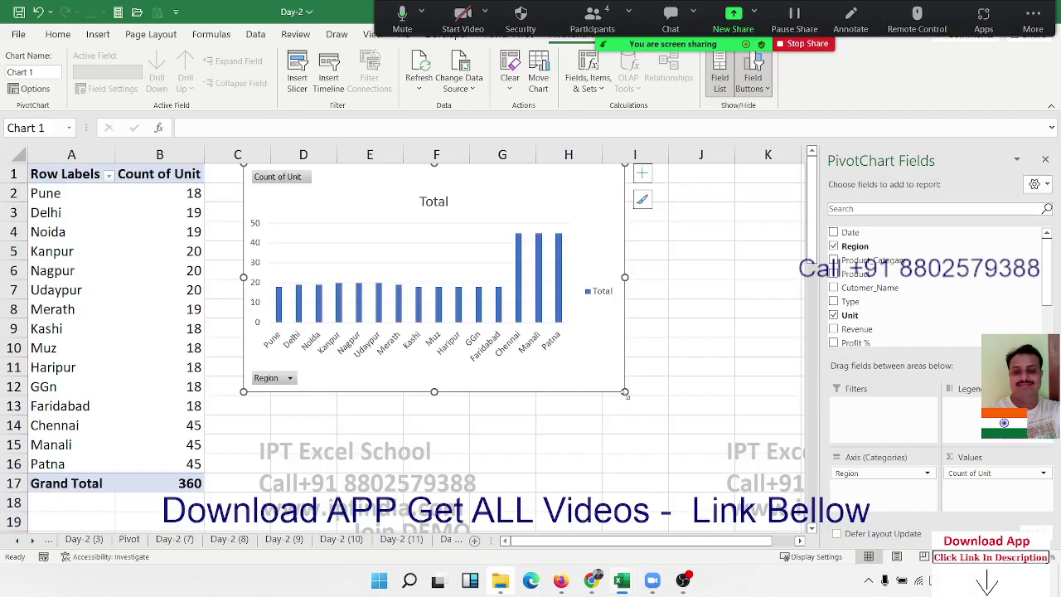
drag(625, 393, 736, 372)
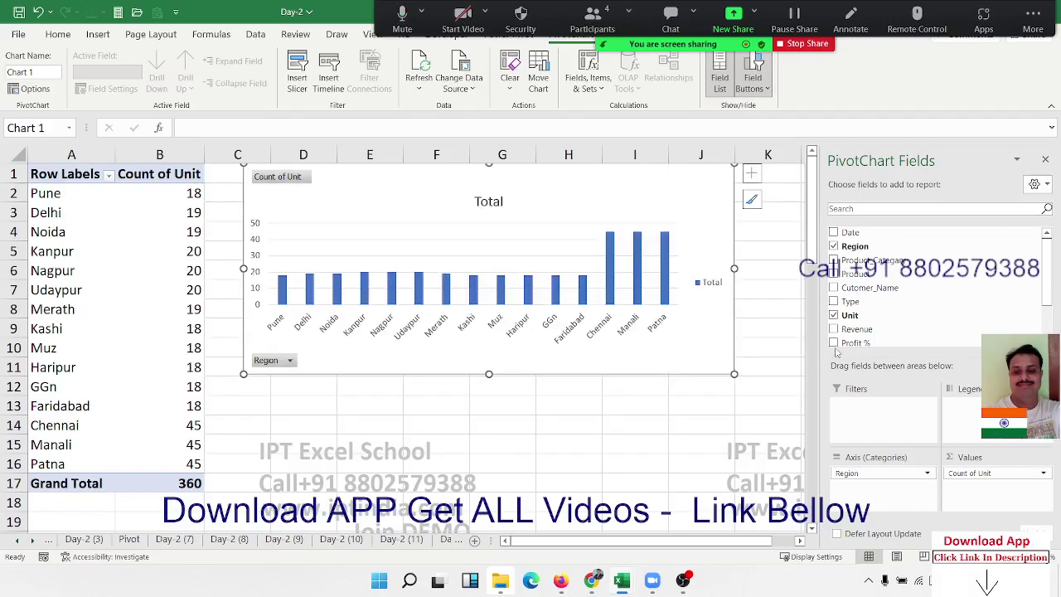
Add Revenue to Values and change the Unit field from Count to Sum
drag(853, 342, 970, 511)
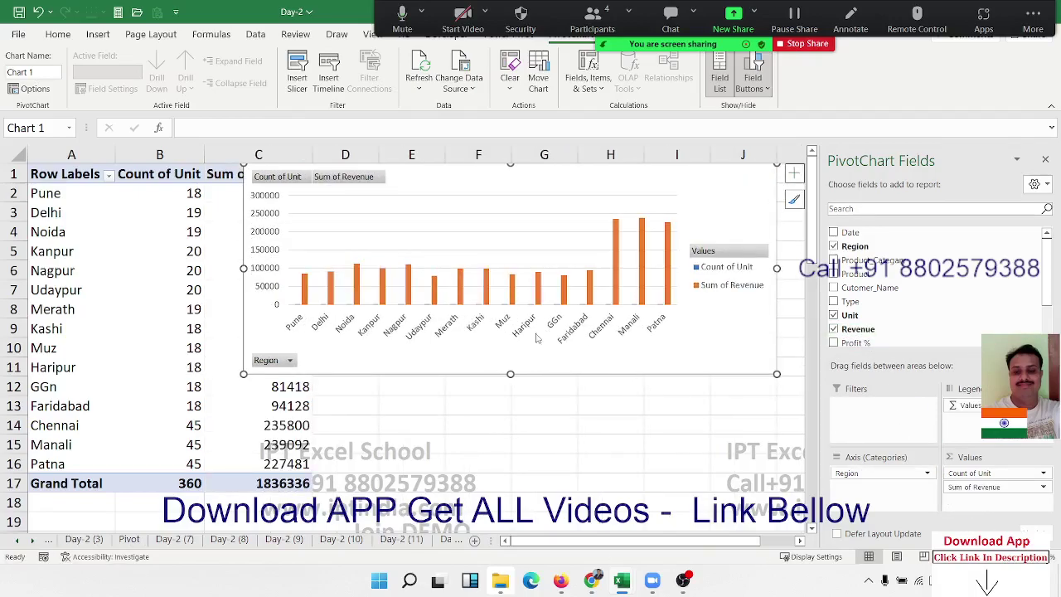
click(958, 472)
click(960, 457)
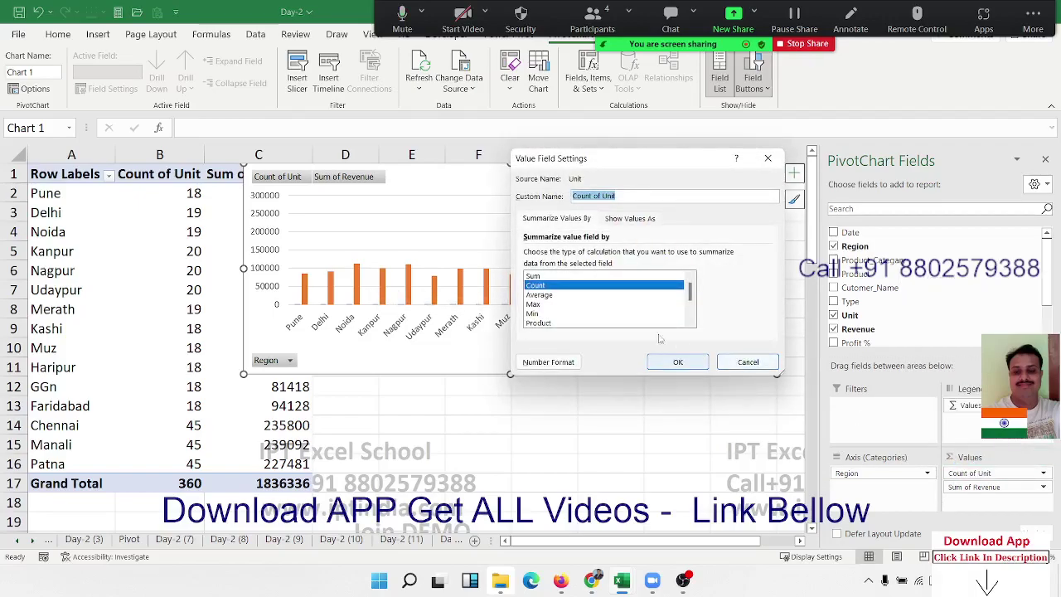
click(535, 275)
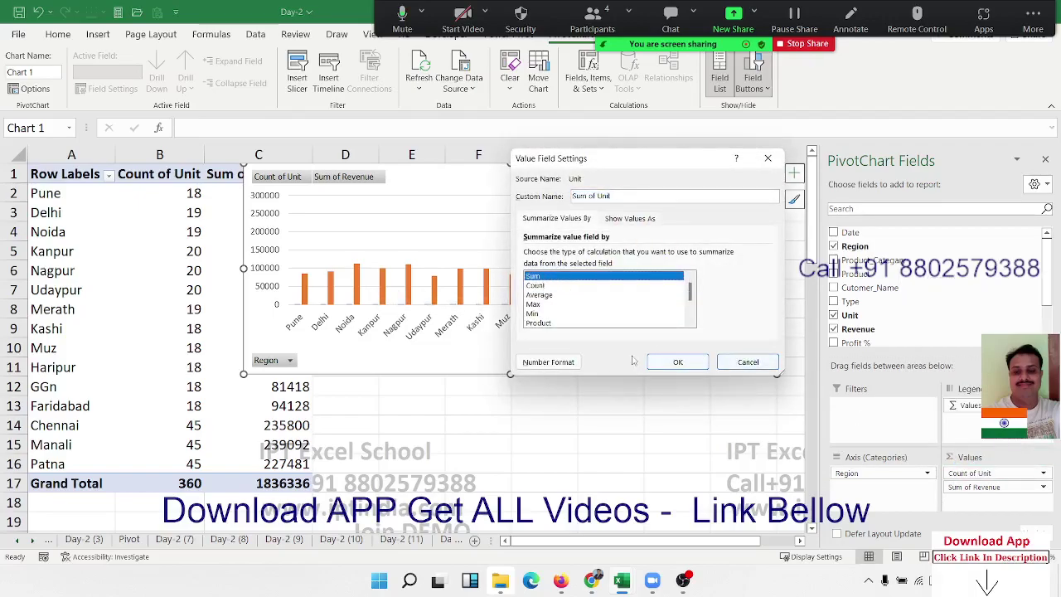
click(677, 361)
Narrow the chart, drop Sum of Revenue from Values, and place the chart beside the pivot
click(252, 441)
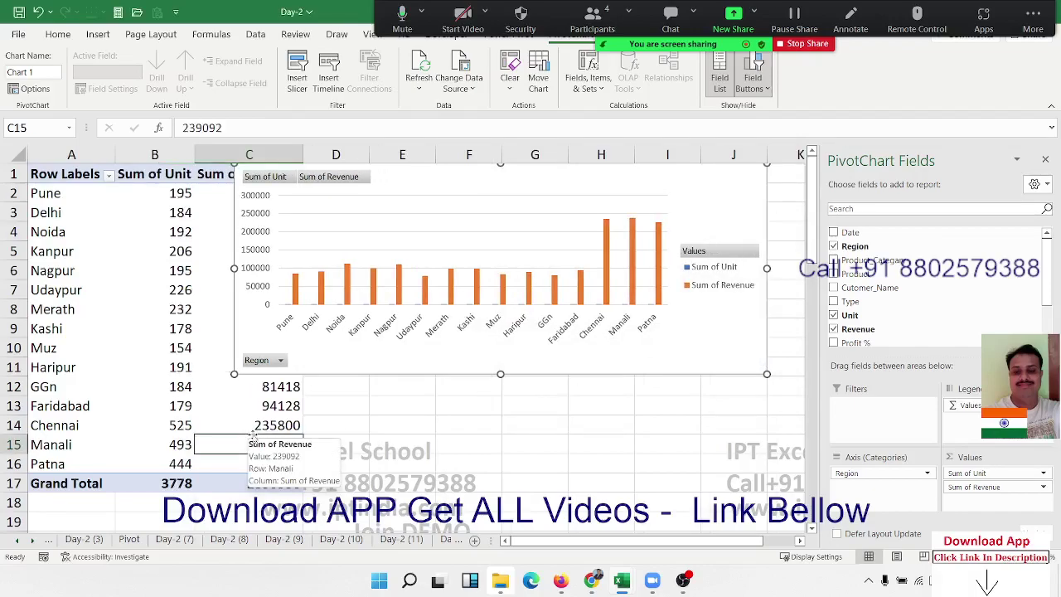
click(232, 294)
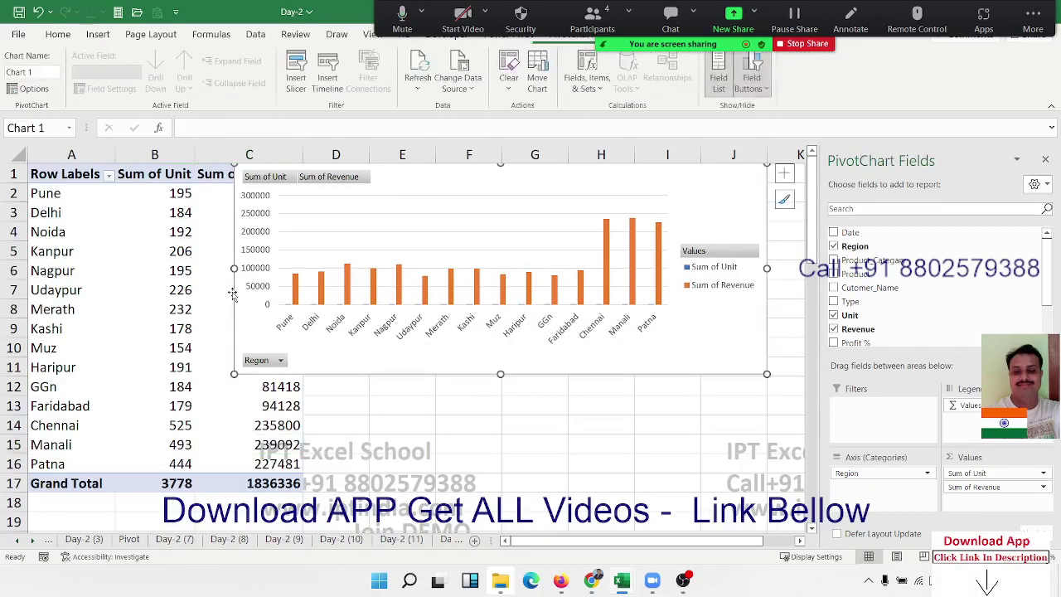
mouse_move(290, 261)
mouse_down()
mouse_move(322, 267)
mouse_move(312, 268)
mouse_up()
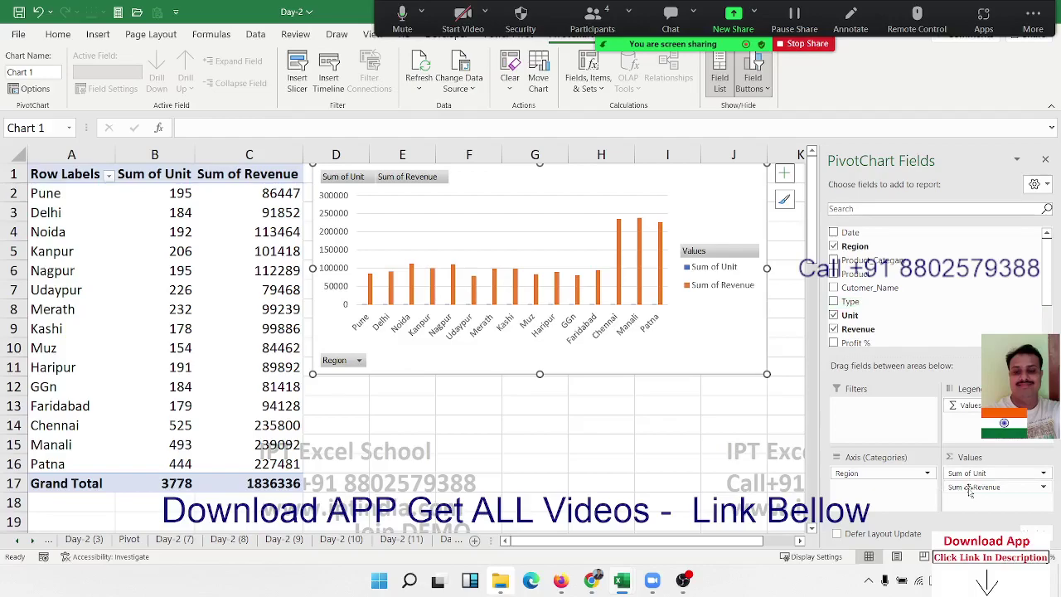
drag(969, 489, 945, 340)
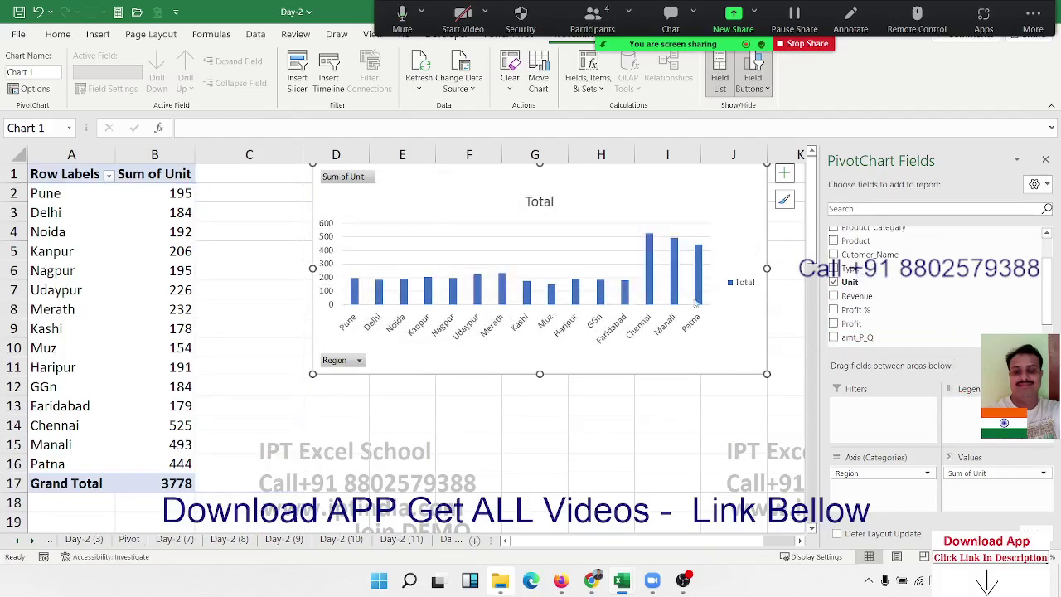
drag(460, 221, 350, 220)
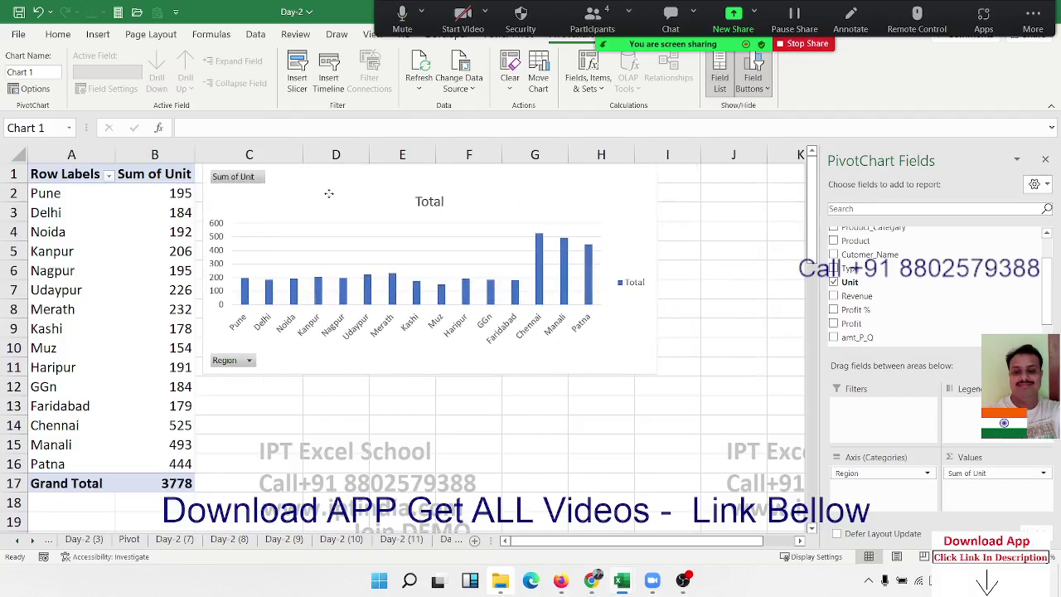
drag(166, 483, 29, 173)
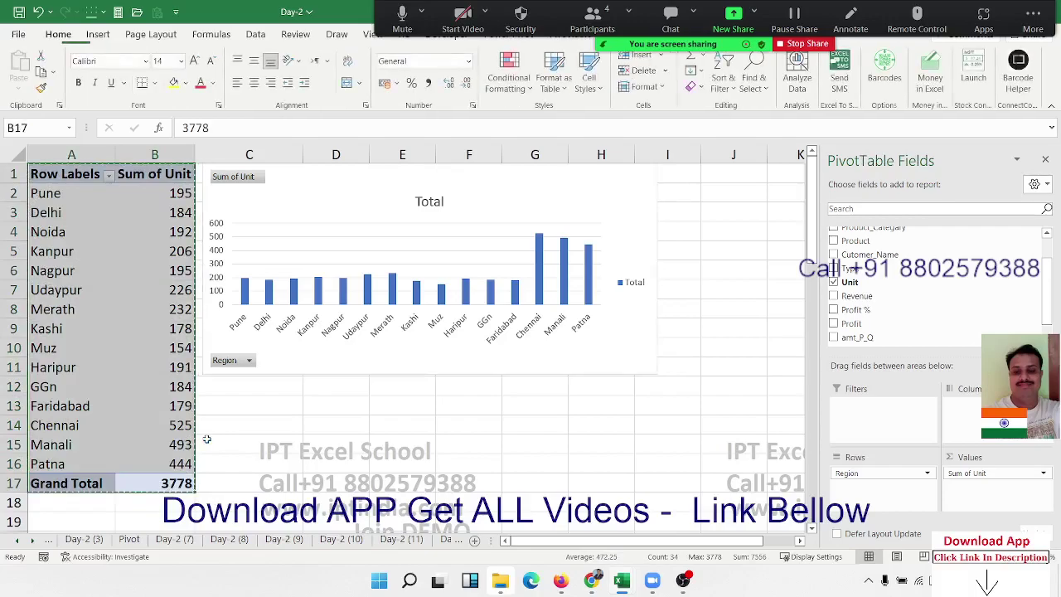
Paste a copy of the Sum of Unit pivot table at cell A20
key(ctrl+x)
key(Return)
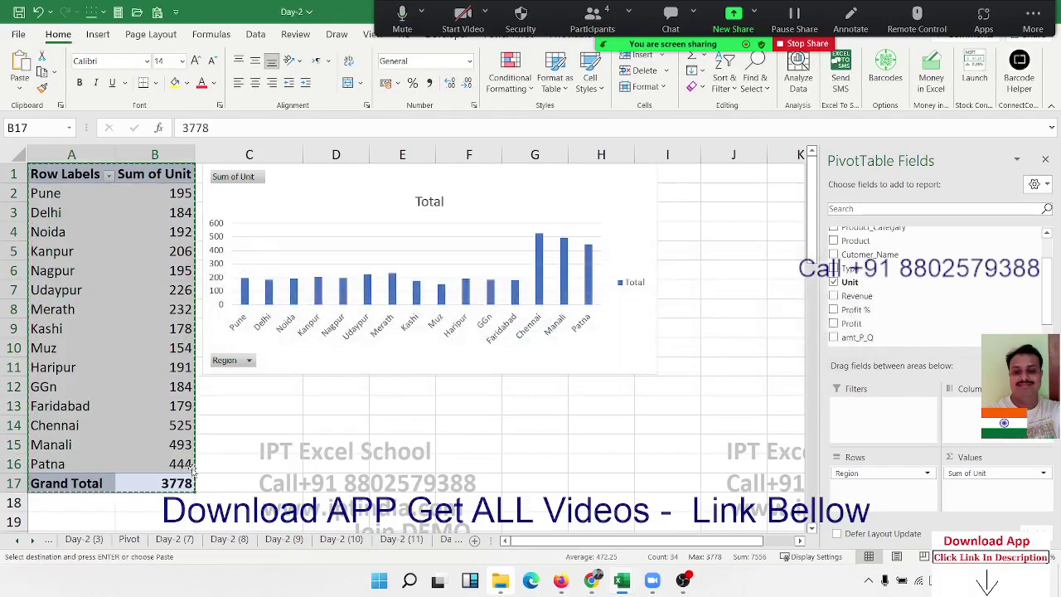
scroll(174, 468, down, 2)
scroll(87, 413, down, 1)
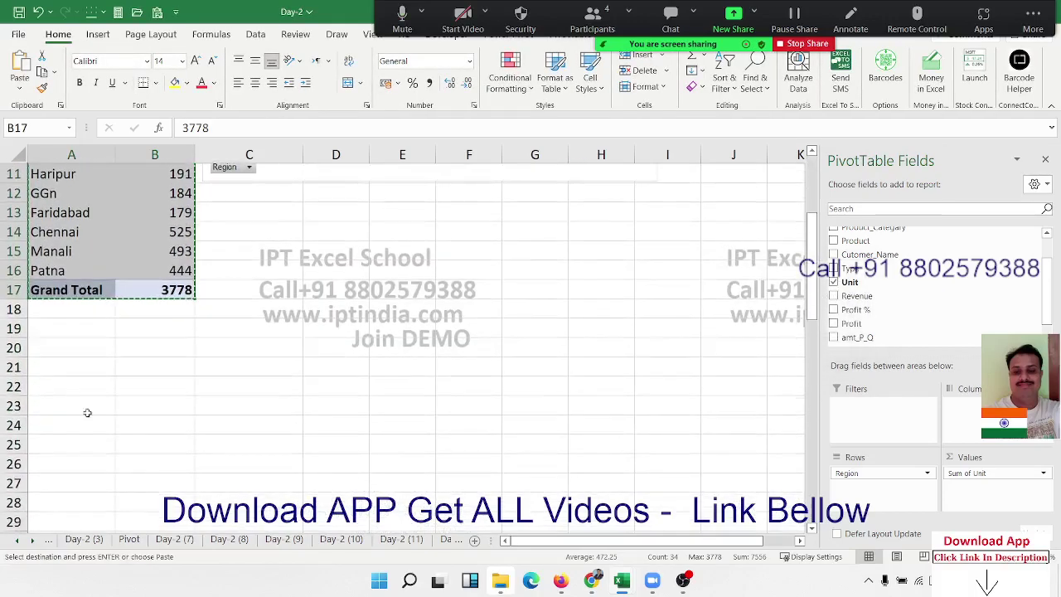
click(62, 348)
key(ctrl+v)
click(137, 405)
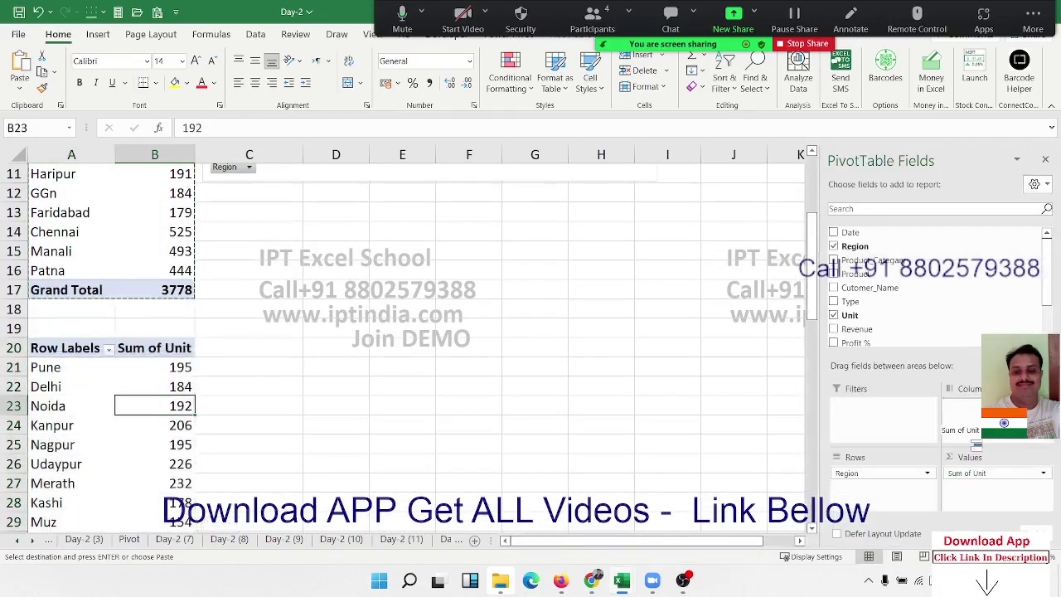
Change the A20 pivot's values from Sum of Unit to Sum of Revenue by region
drag(974, 475, 955, 328)
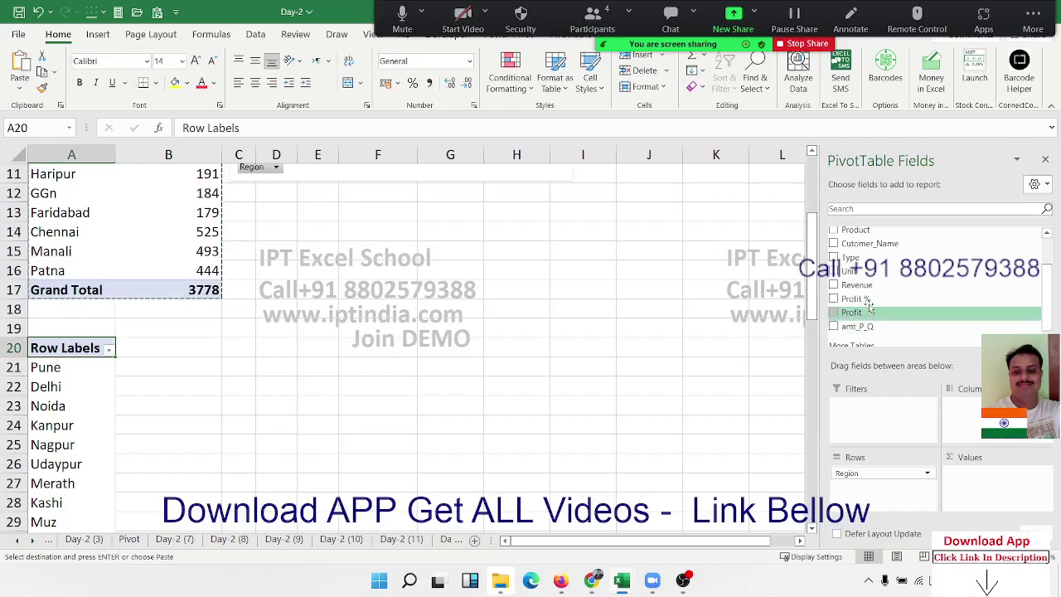
mouse_move(949, 284)
mouse_down()
mouse_move(947, 501)
mouse_move(983, 497)
mouse_up()
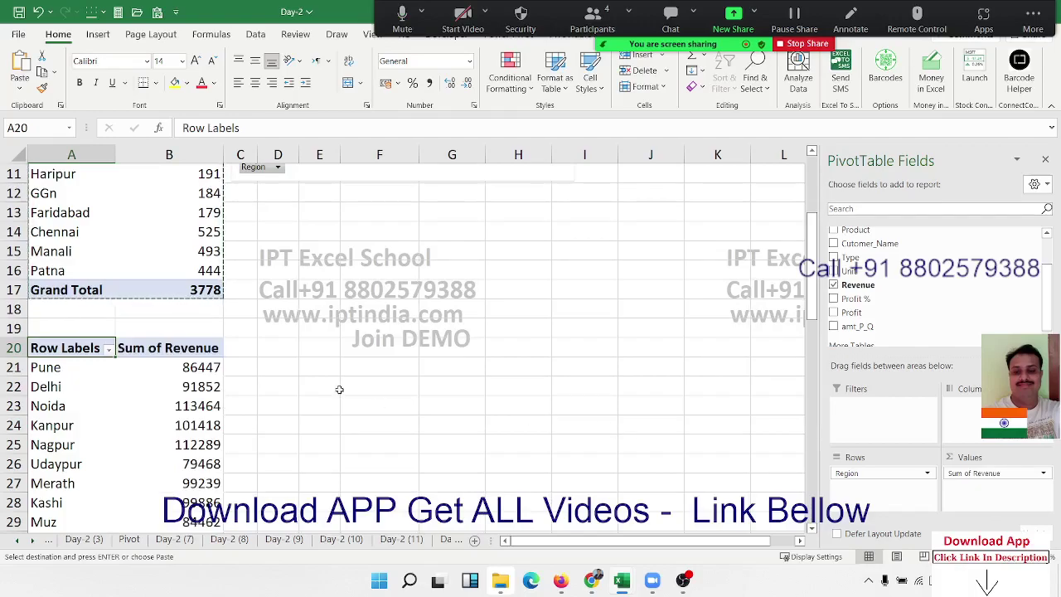
click(177, 399)
Insert a column PivotChart of Sum of Revenue by region and position it
click(98, 34)
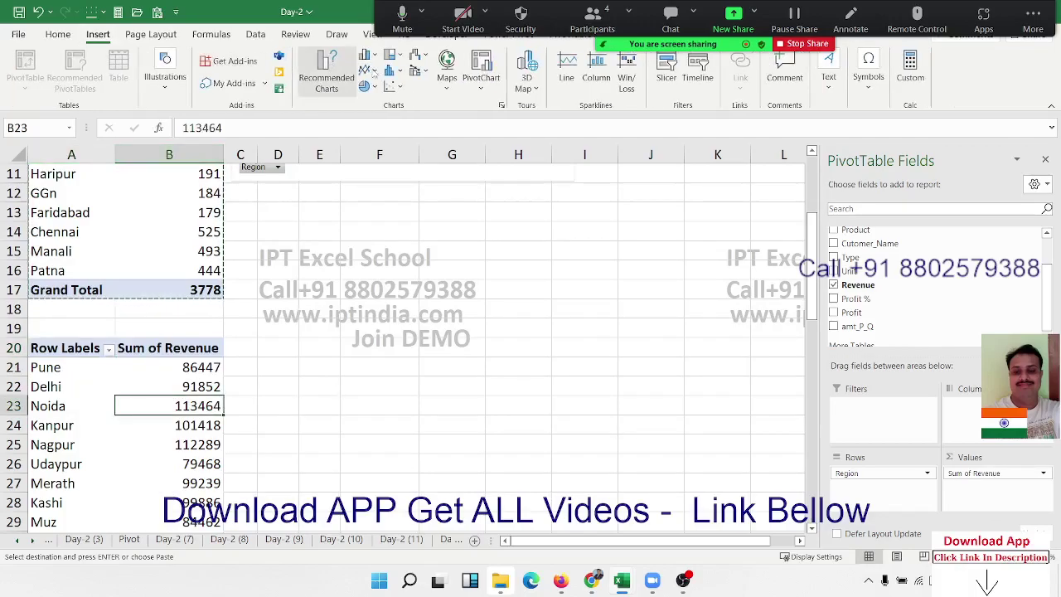
click(367, 55)
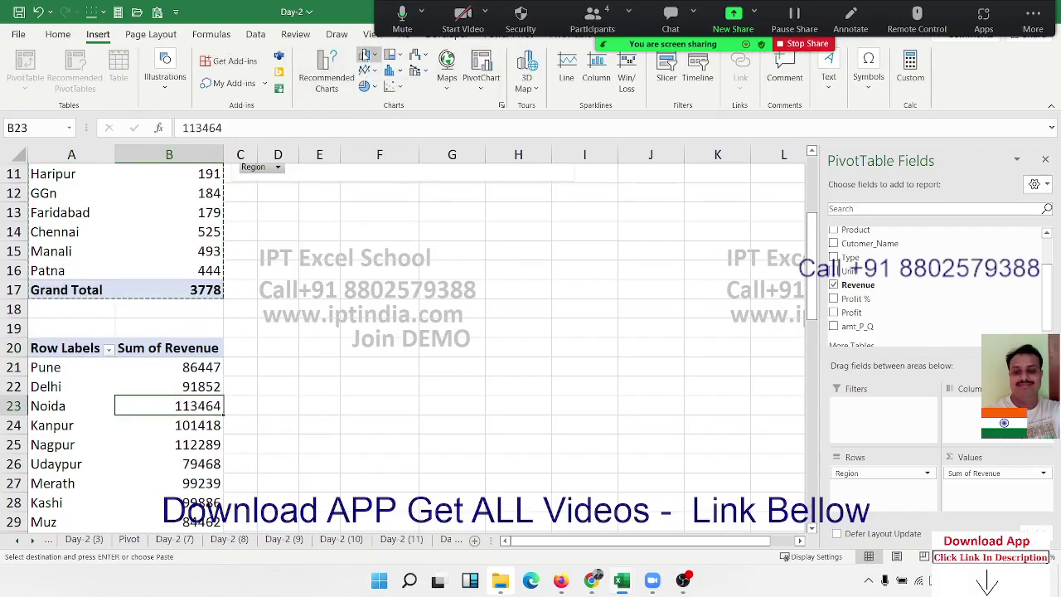
click(377, 103)
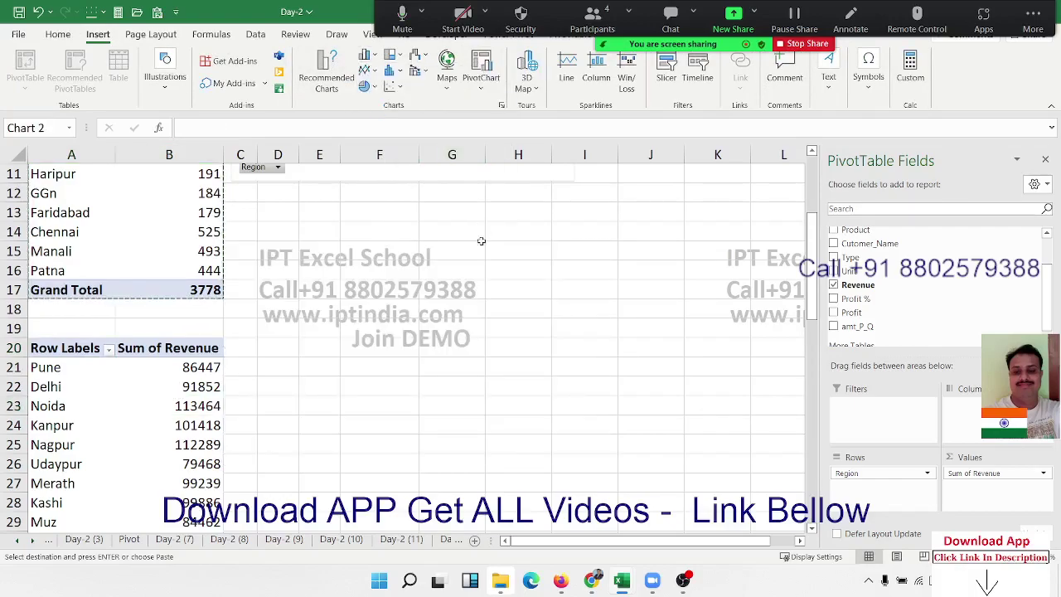
scroll(456, 337, up, 4)
drag(372, 414, 377, 378)
scroll(591, 257, down, 7)
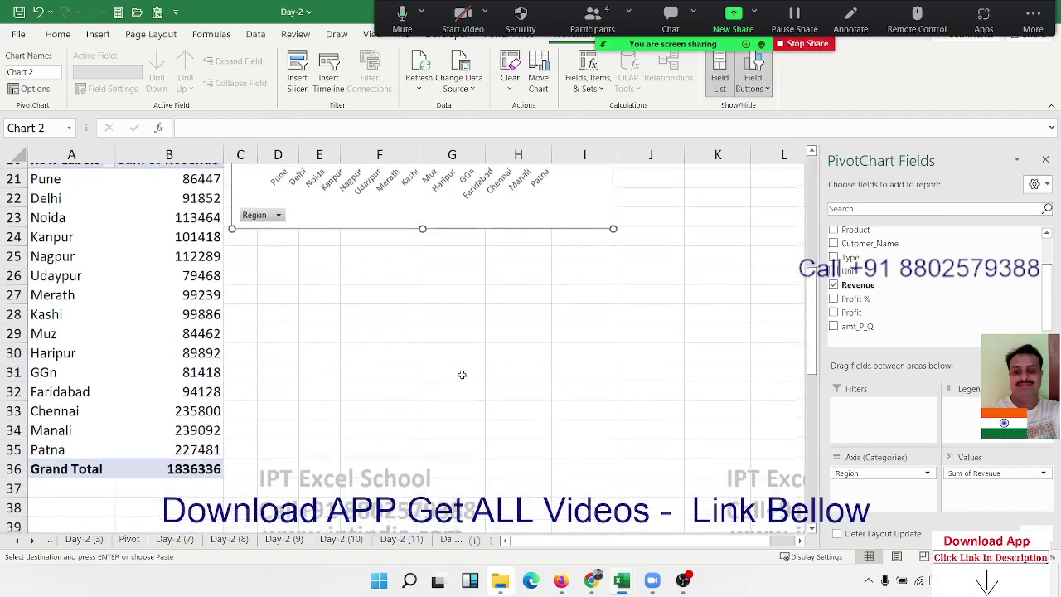
drag(614, 223, 654, 225)
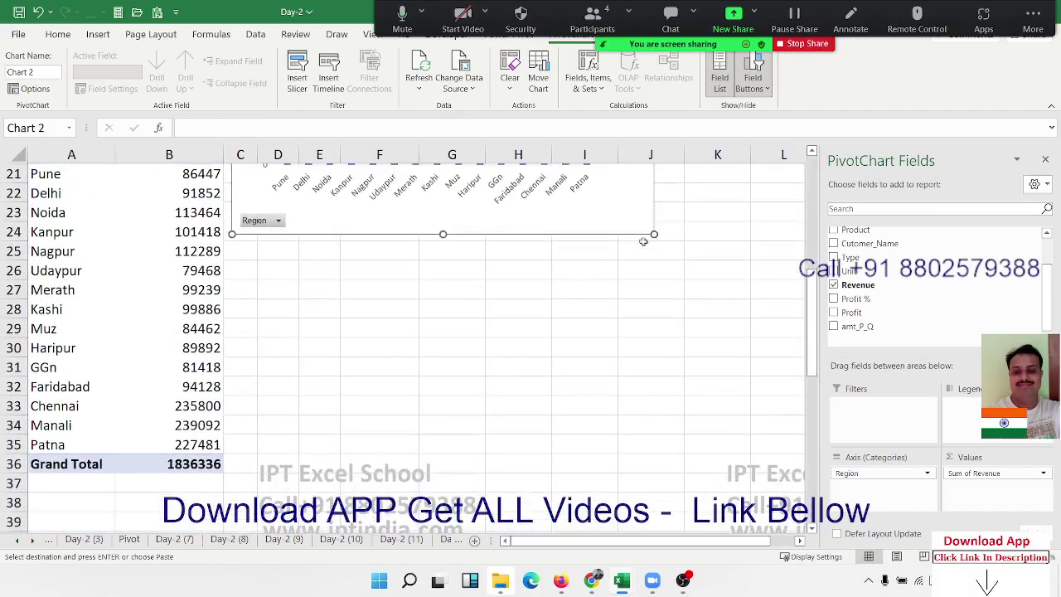
scroll(505, 323, up, 2)
scroll(507, 274, up, 2)
scroll(522, 248, up, 4)
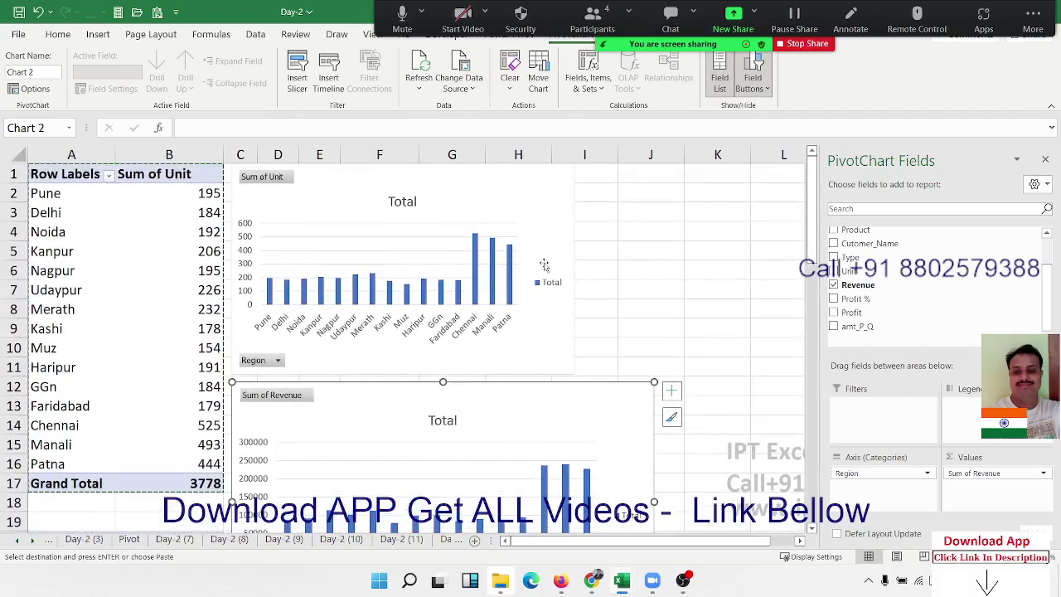
Widen the Sum of Unit chart to roughly match the revenue chart's width
click(556, 340)
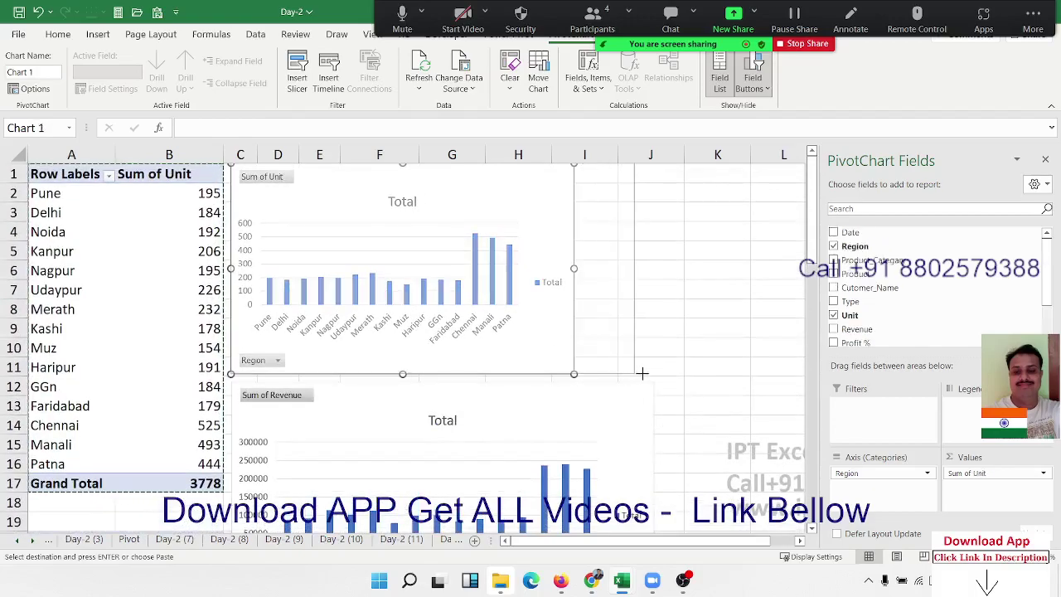
drag(574, 375, 645, 374)
click(697, 390)
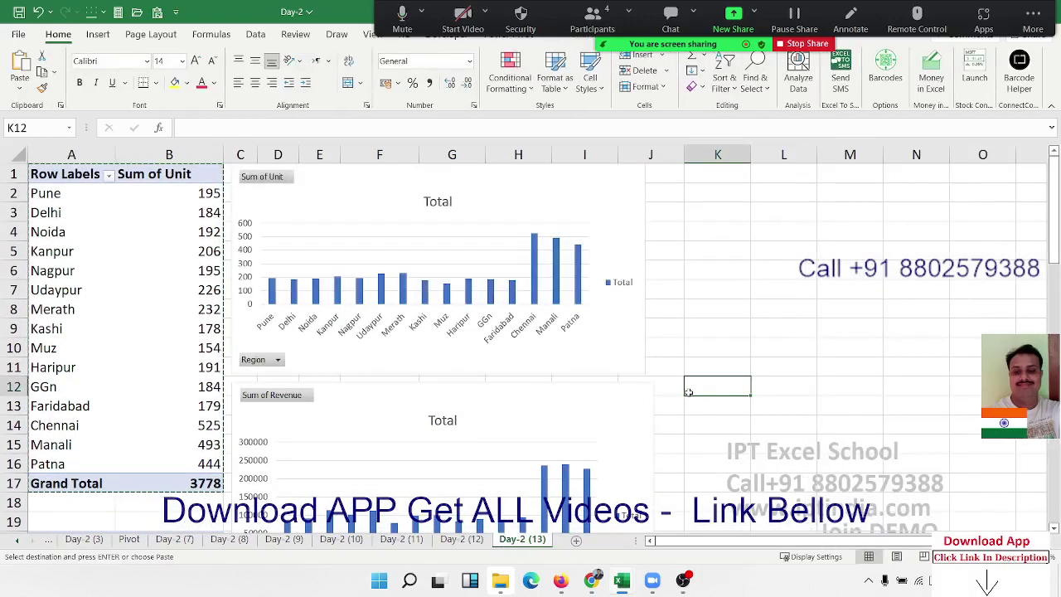
scroll(688, 392, down, 3)
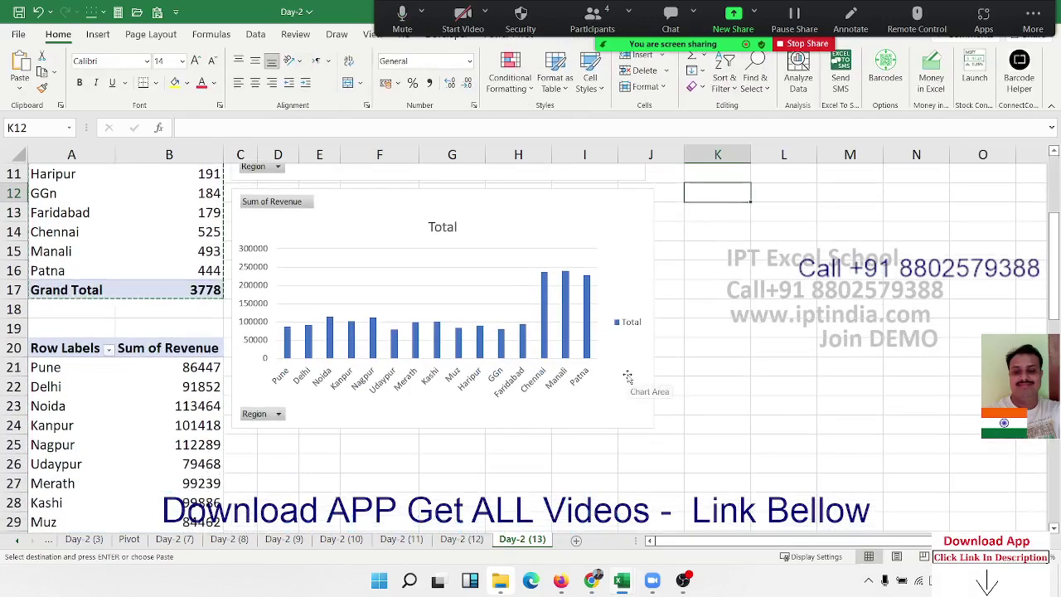
scroll(627, 377, up, 3)
scroll(628, 377, down, 7)
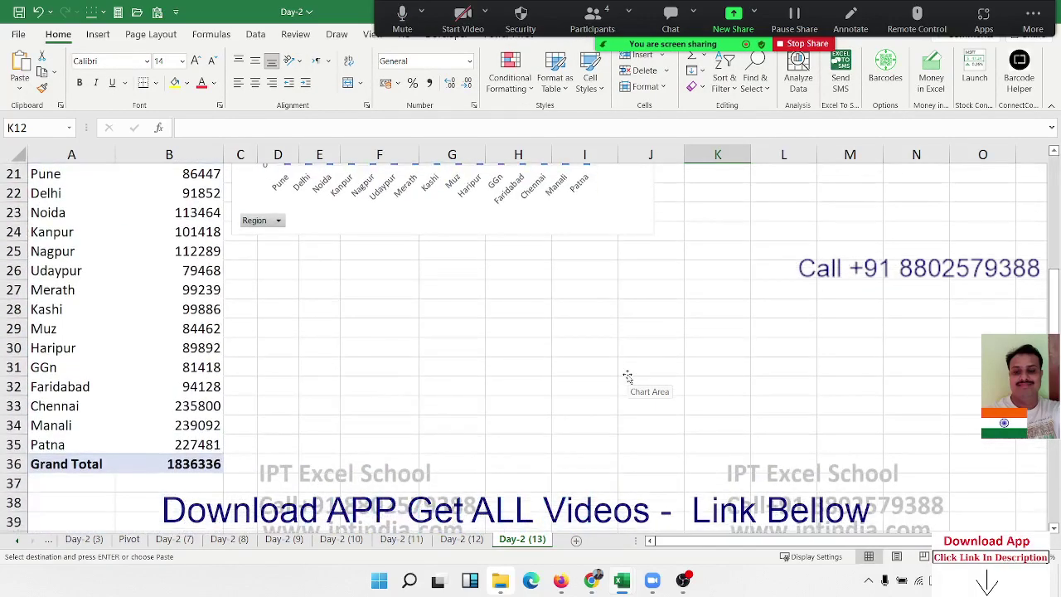
click(133, 384)
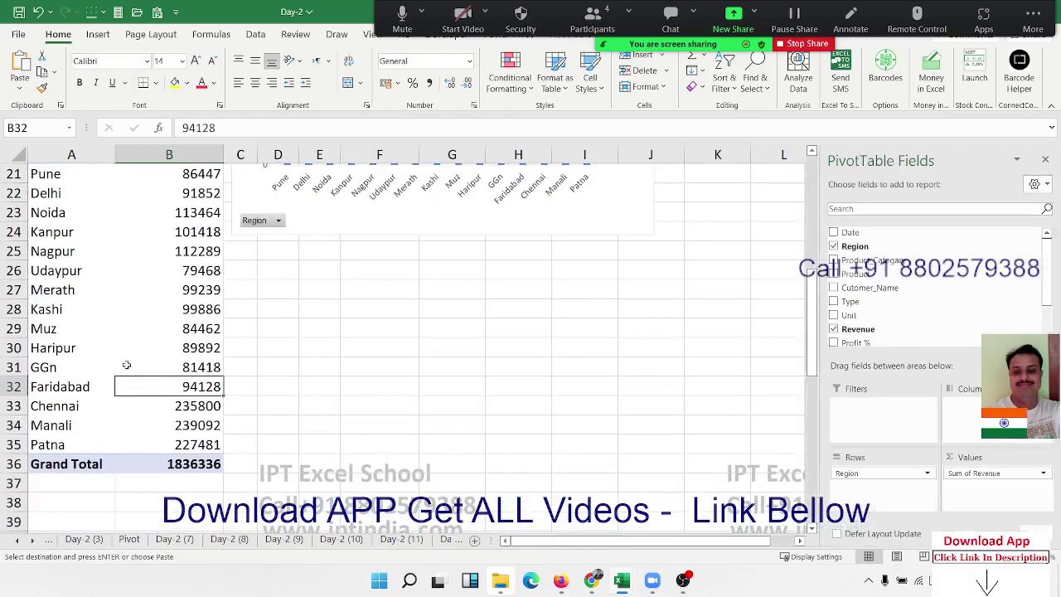
scroll(126, 364, up, 7)
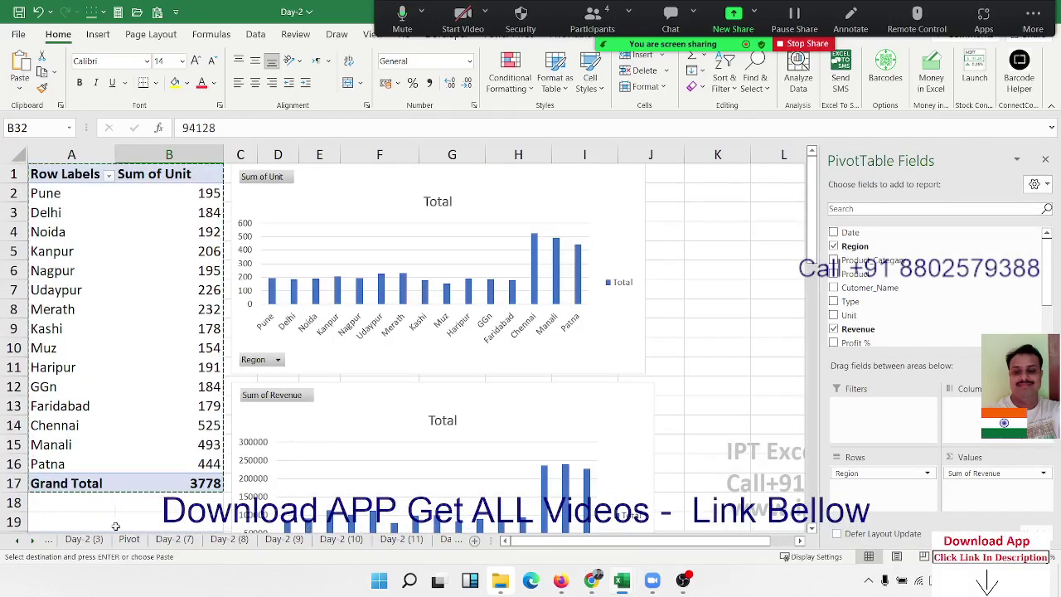
click(32, 540)
click(32, 539)
click(31, 539)
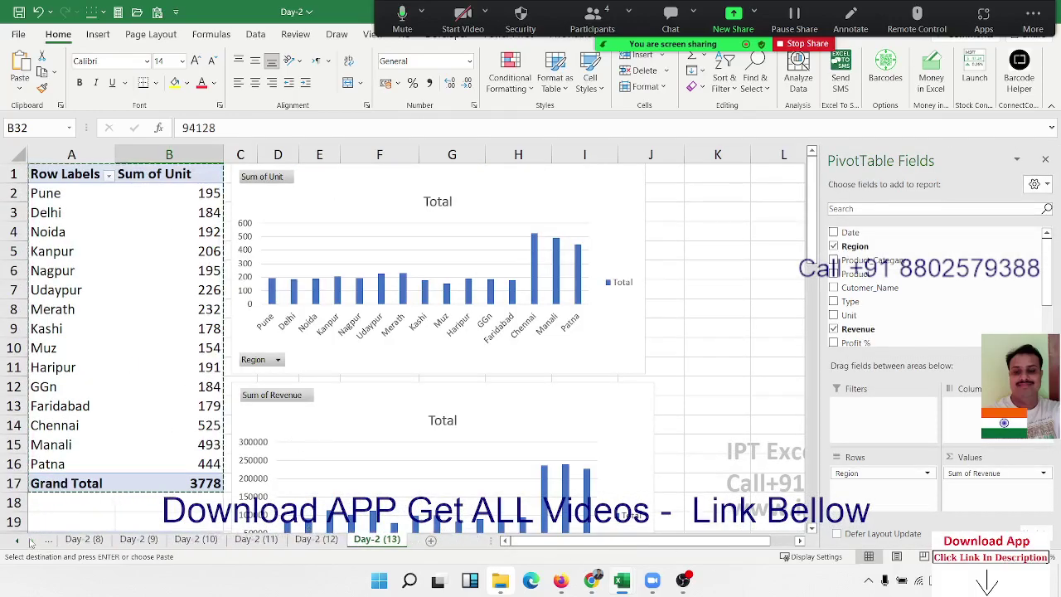
Add a new worksheet and name it Summary
click(430, 540)
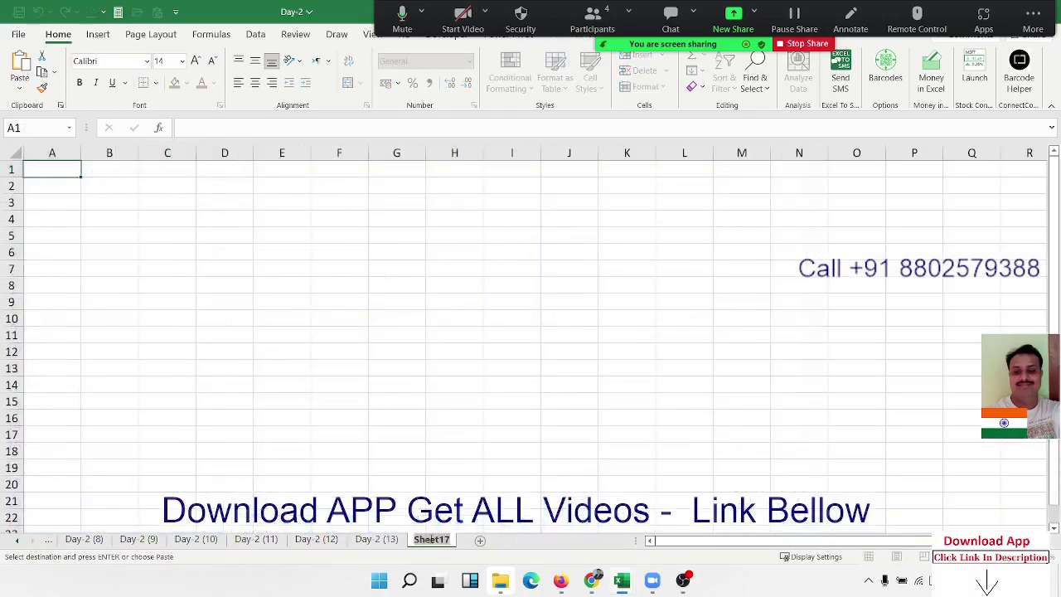
double_click(432, 540)
text(Summary)
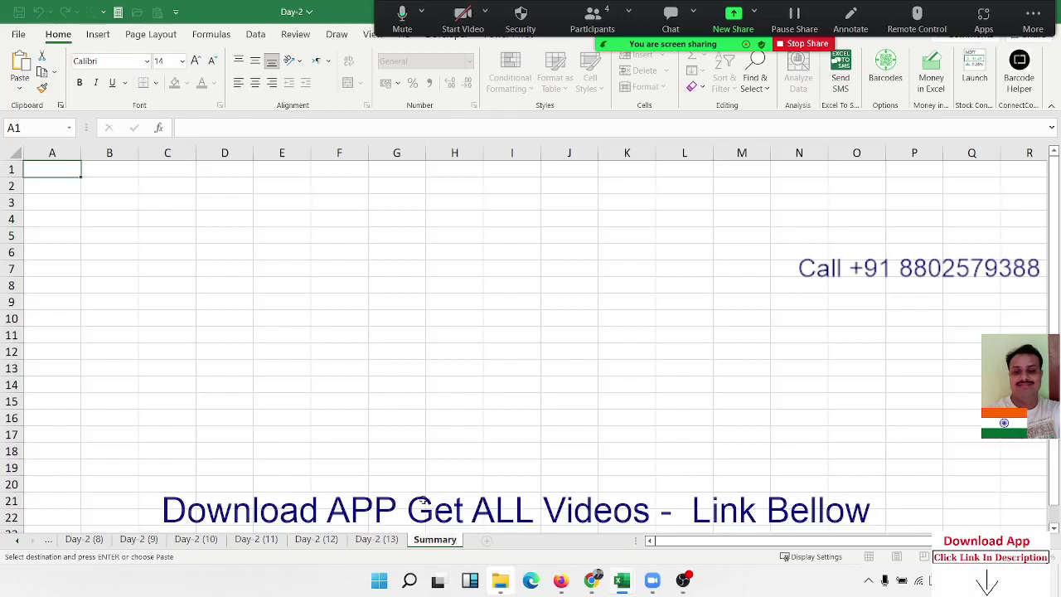
click(417, 482)
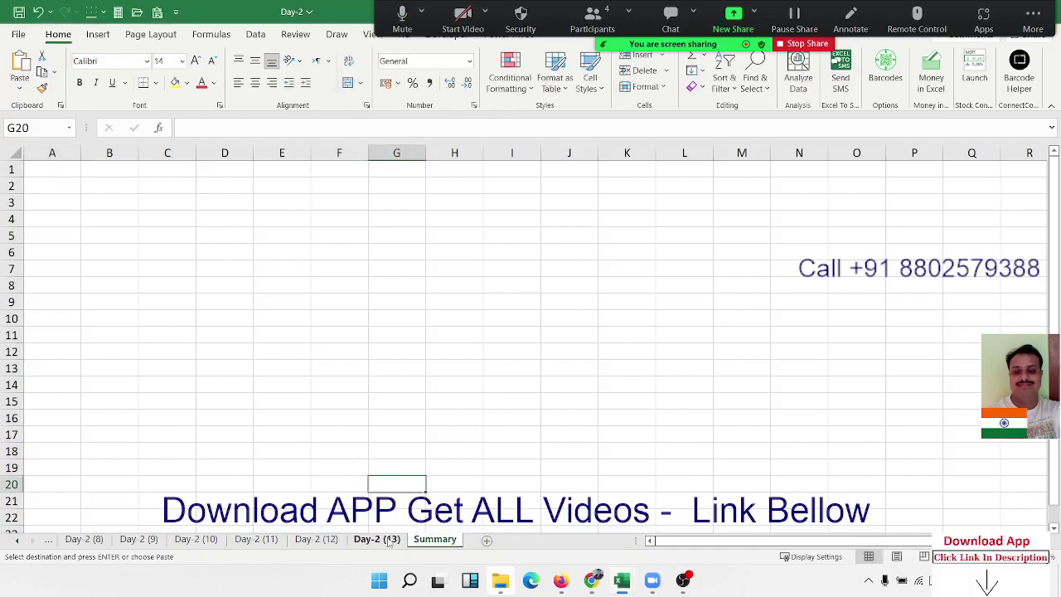
Move the Sum of Unit PivotChart from Day-2 (13) to cell A1 of Summary
click(377, 539)
click(333, 203)
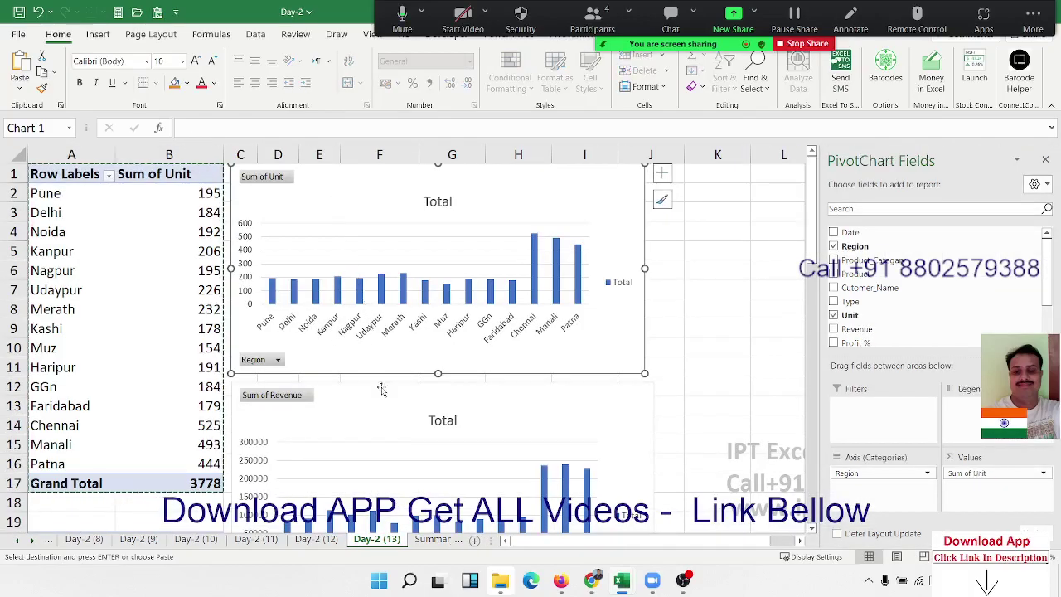
key(ctrl+x)
click(432, 539)
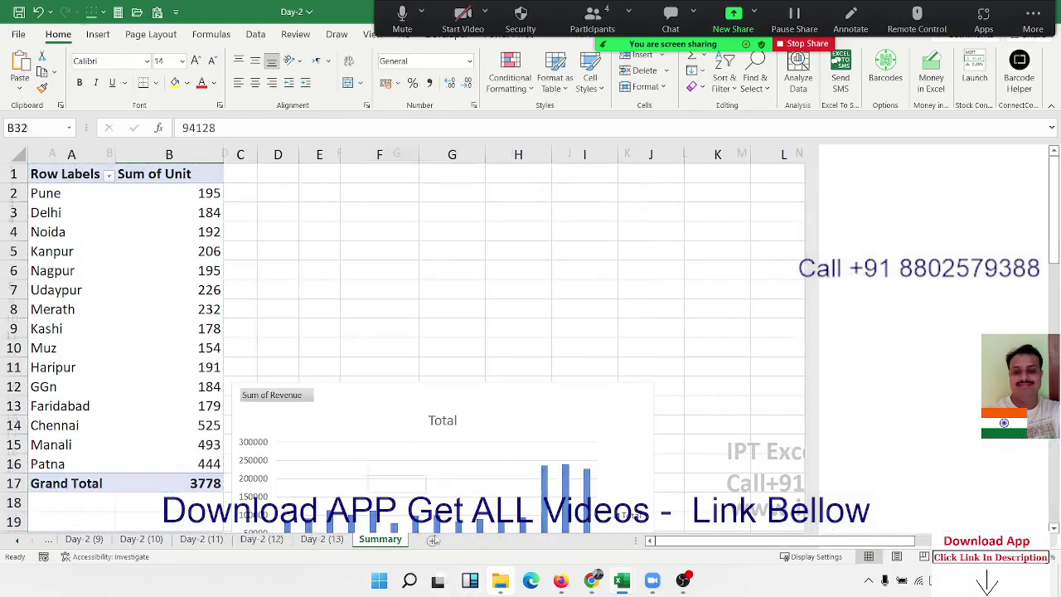
click(50, 167)
key(ctrl+v)
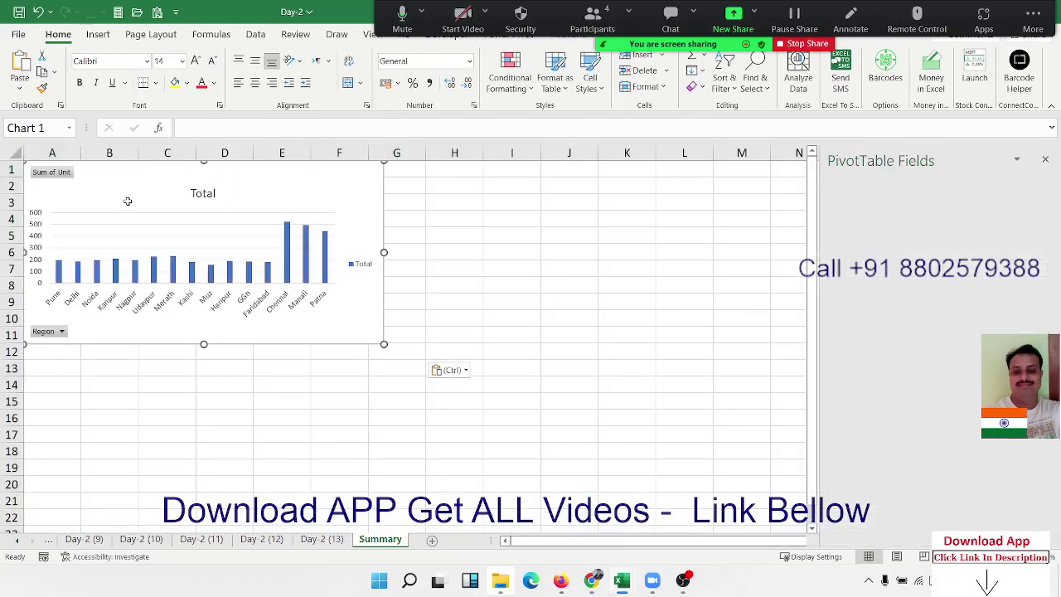
click(294, 420)
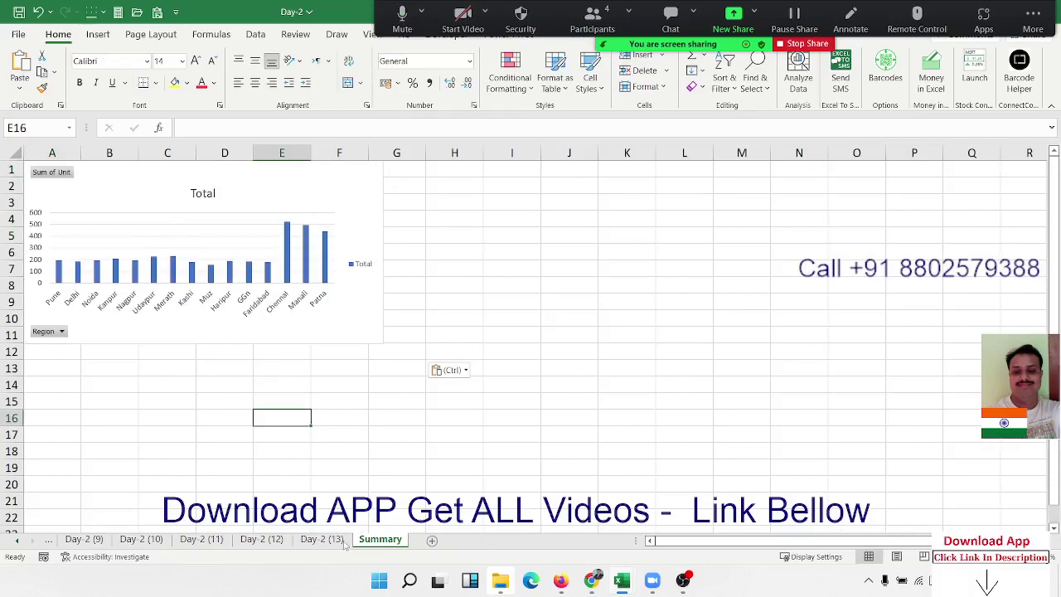
Cut the Sum of Revenue PivotChart from Day-2 (13)
click(341, 539)
click(356, 421)
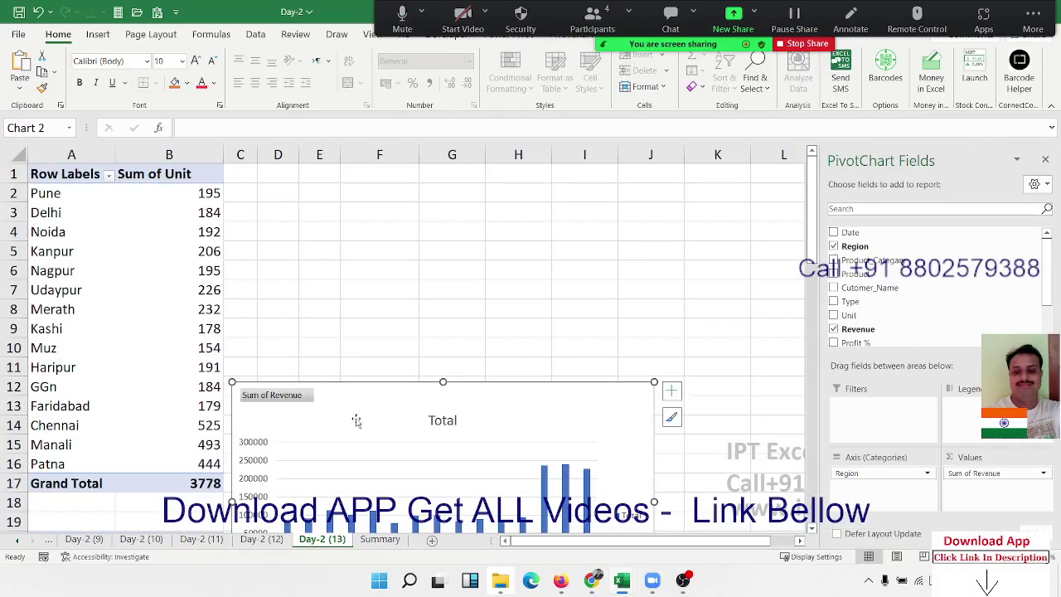
key(ctrl+x)
Paste the Revenue chart at H1 on Summary, matching its height and placing it beside the Unit chart
click(381, 539)
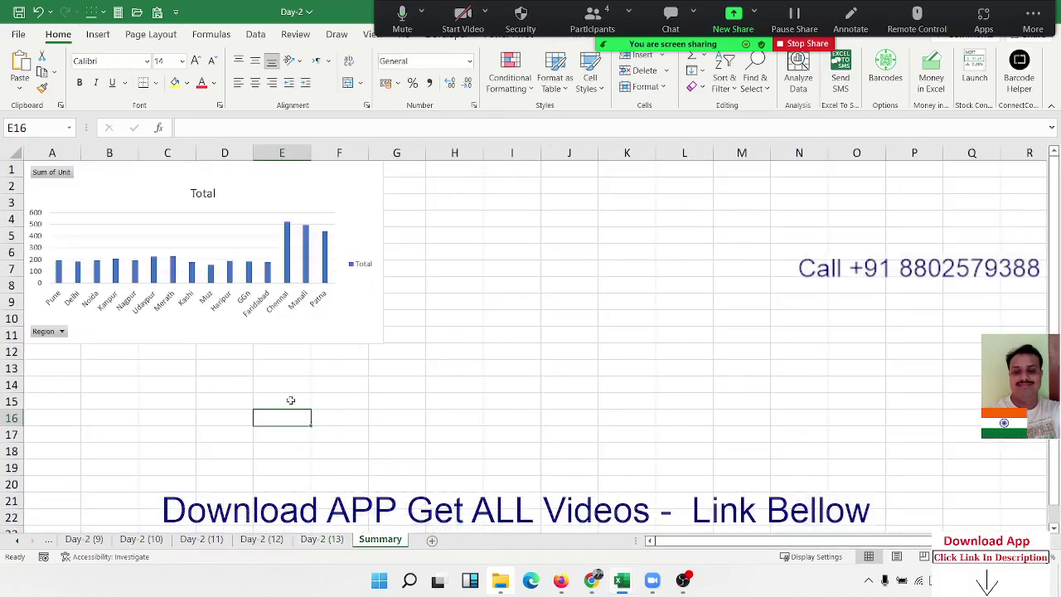
click(441, 166)
key(ctrl+v)
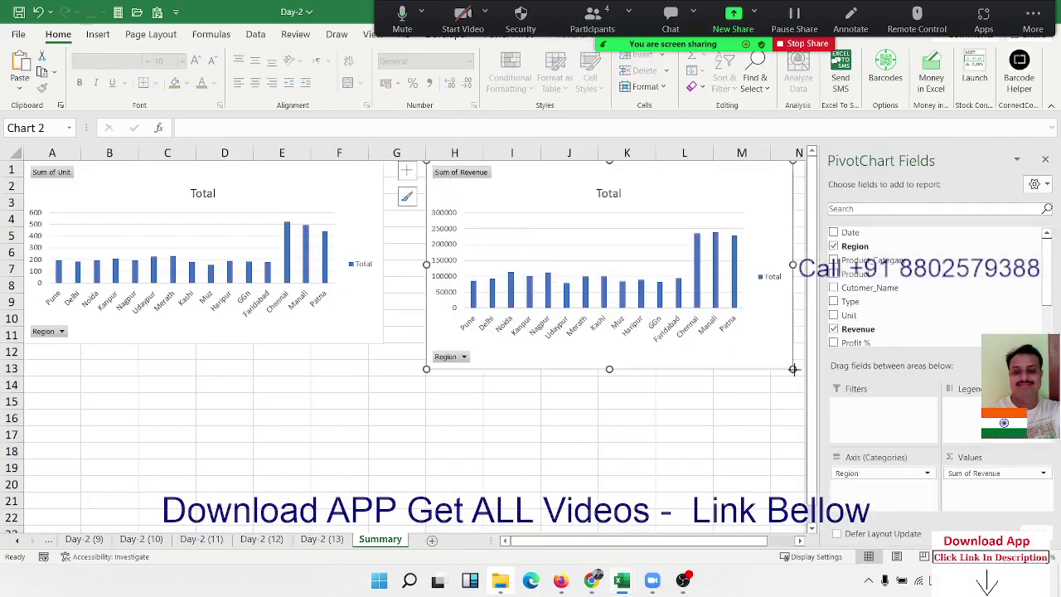
mouse_move(795, 367)
mouse_down()
mouse_move(793, 325)
mouse_move(798, 344)
mouse_up()
drag(450, 199, 412, 197)
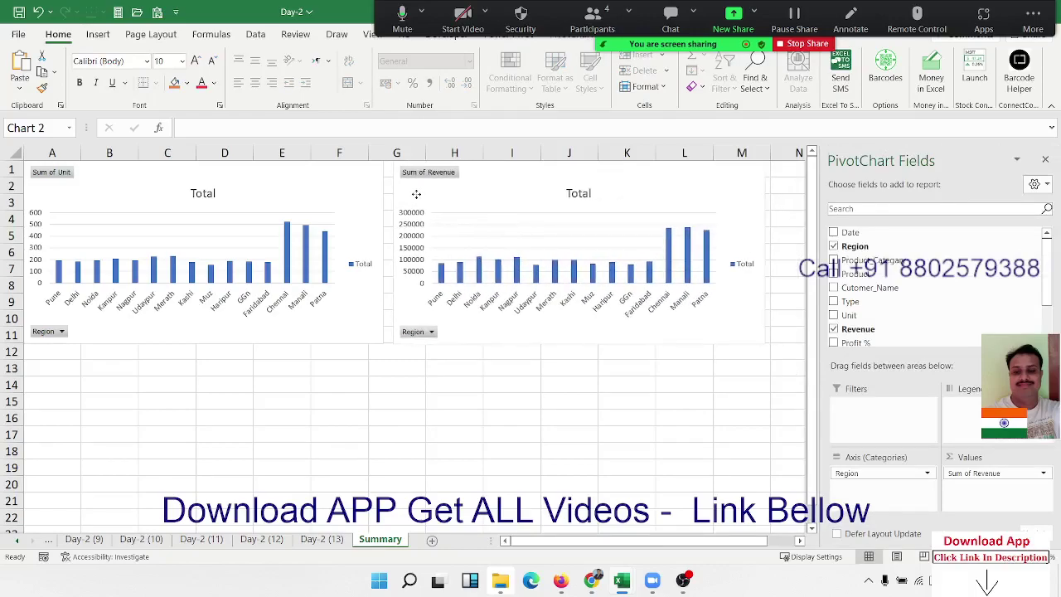
Hide all field buttons on both the Unit and Revenue charts
right_click(70, 181)
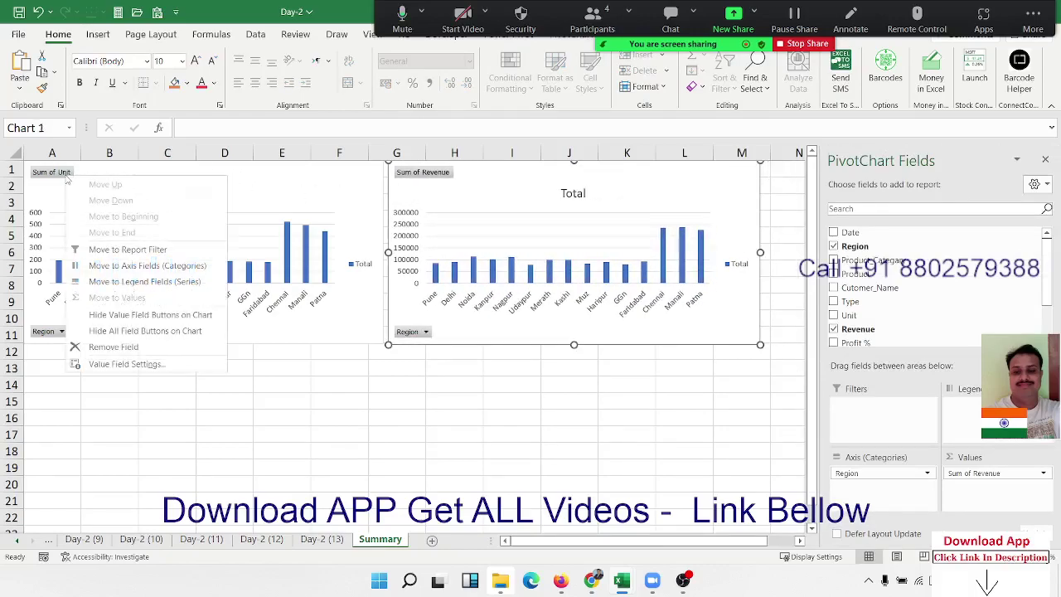
click(108, 331)
right_click(441, 174)
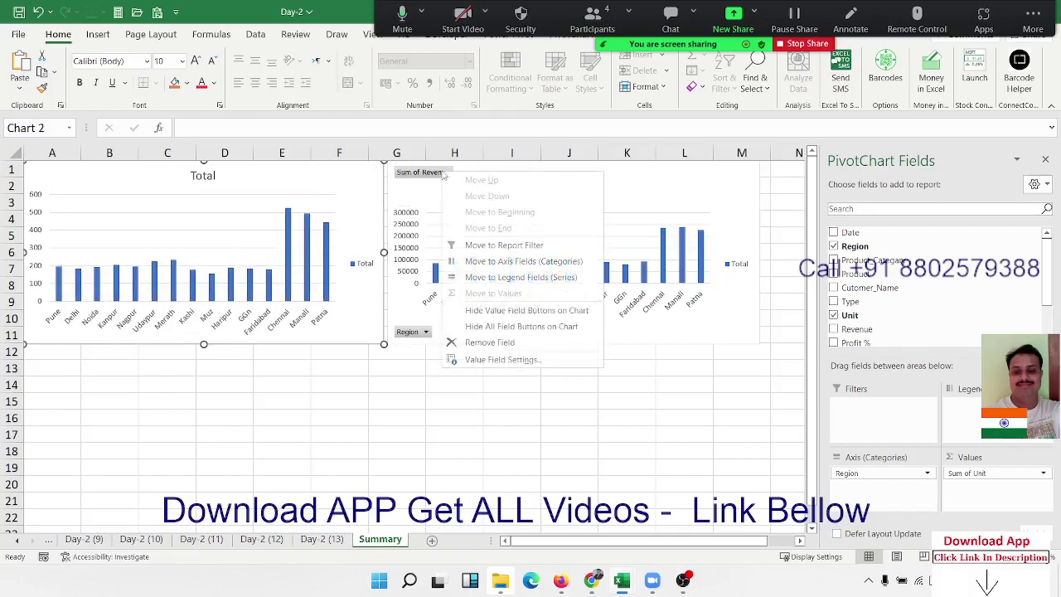
click(500, 327)
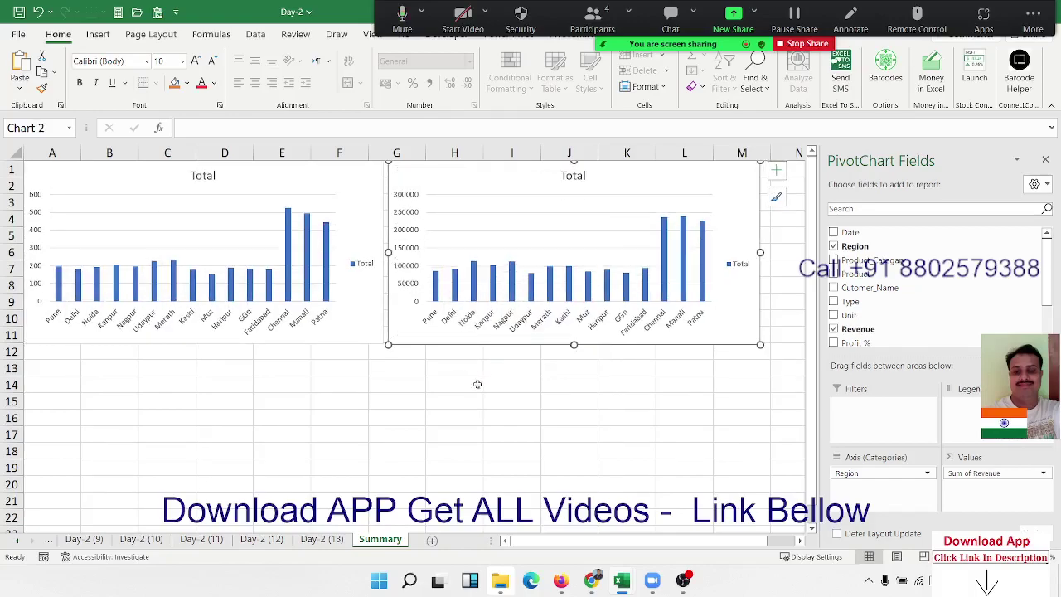
click(477, 383)
click(352, 169)
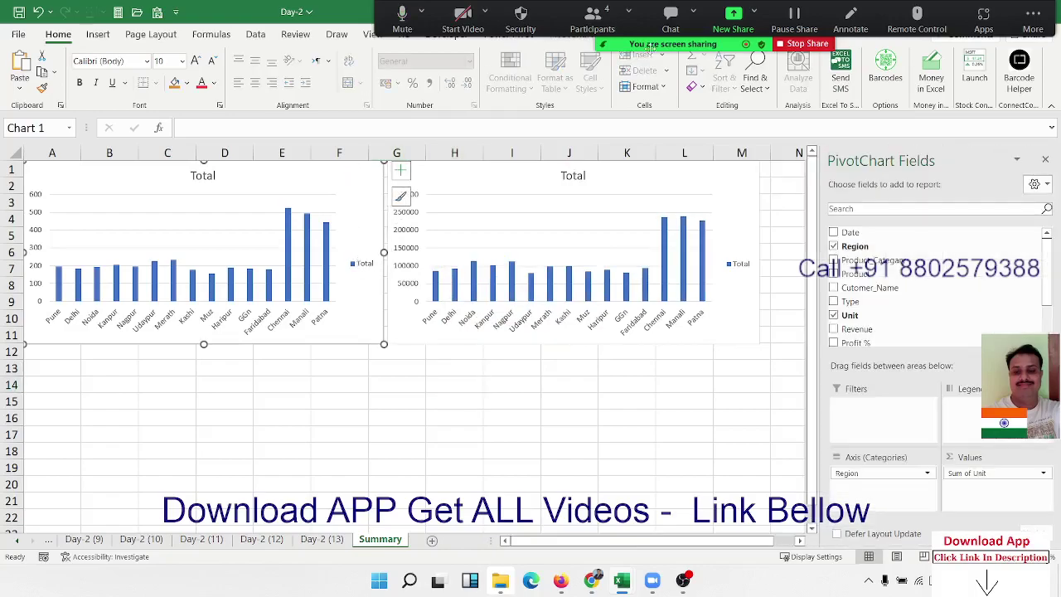
drag(602, 46, 602, 519)
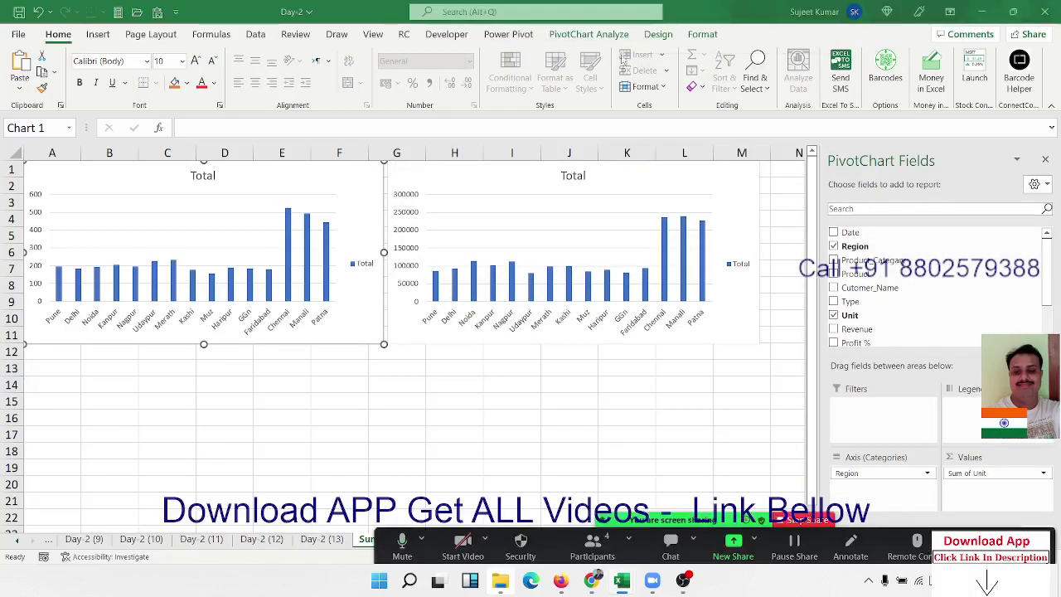
Apply a dark chart style to the Unit chart and a blue patterned style to the Revenue chart
click(661, 37)
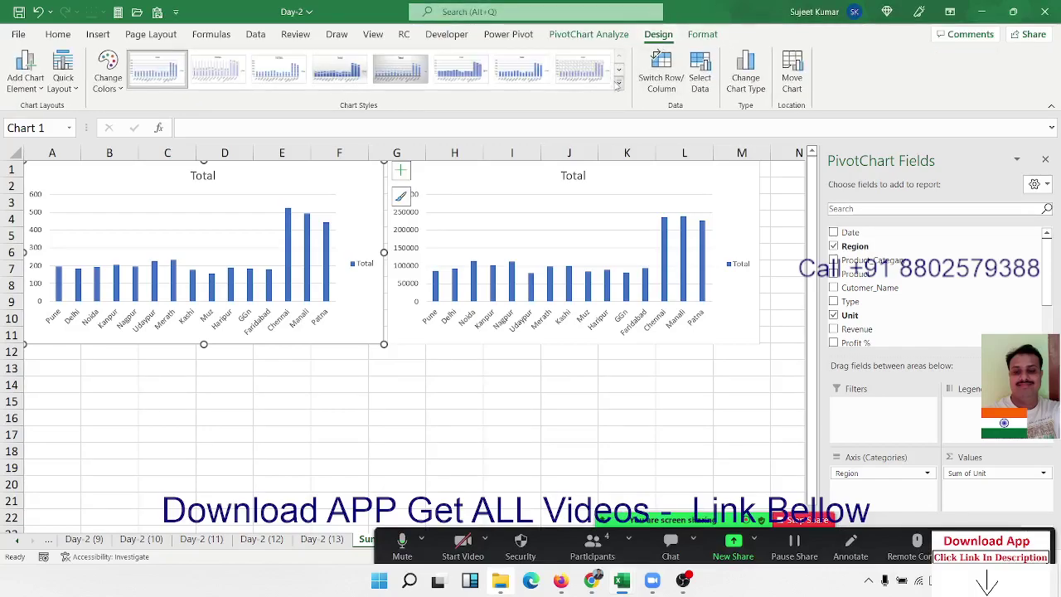
click(618, 84)
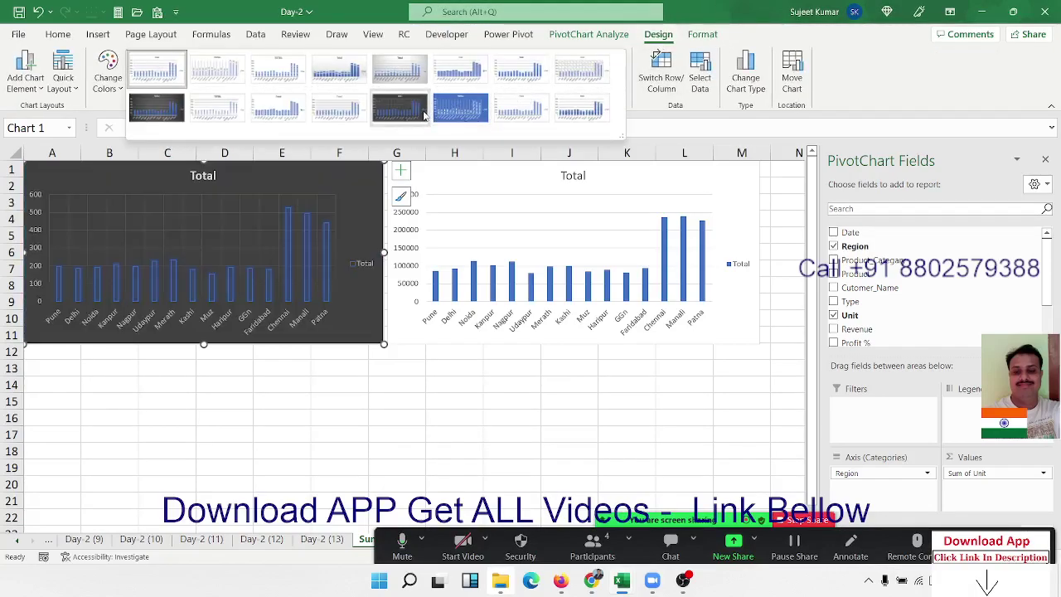
click(423, 115)
click(446, 196)
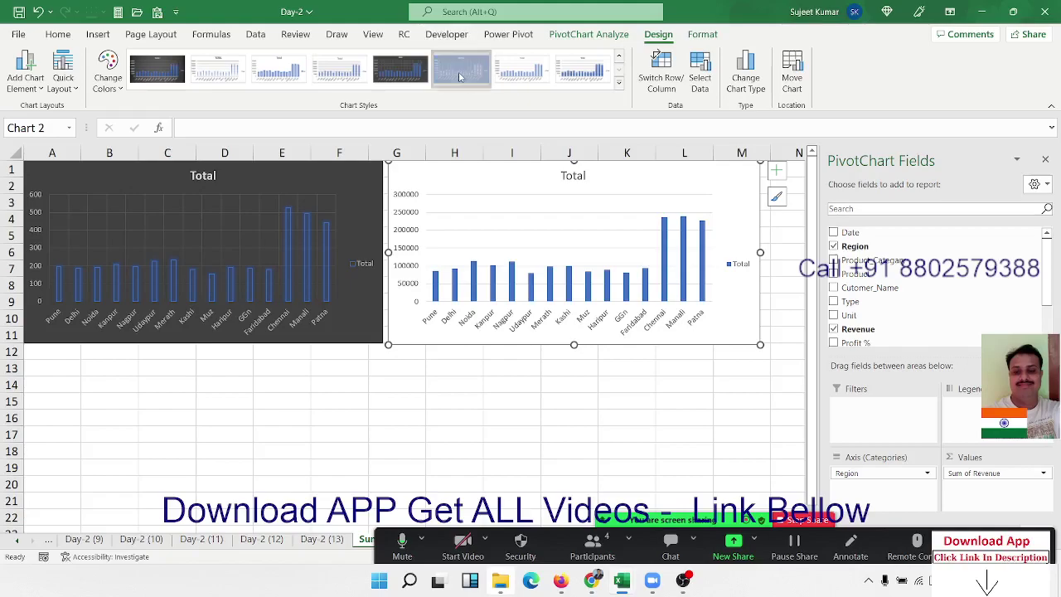
click(460, 70)
click(331, 384)
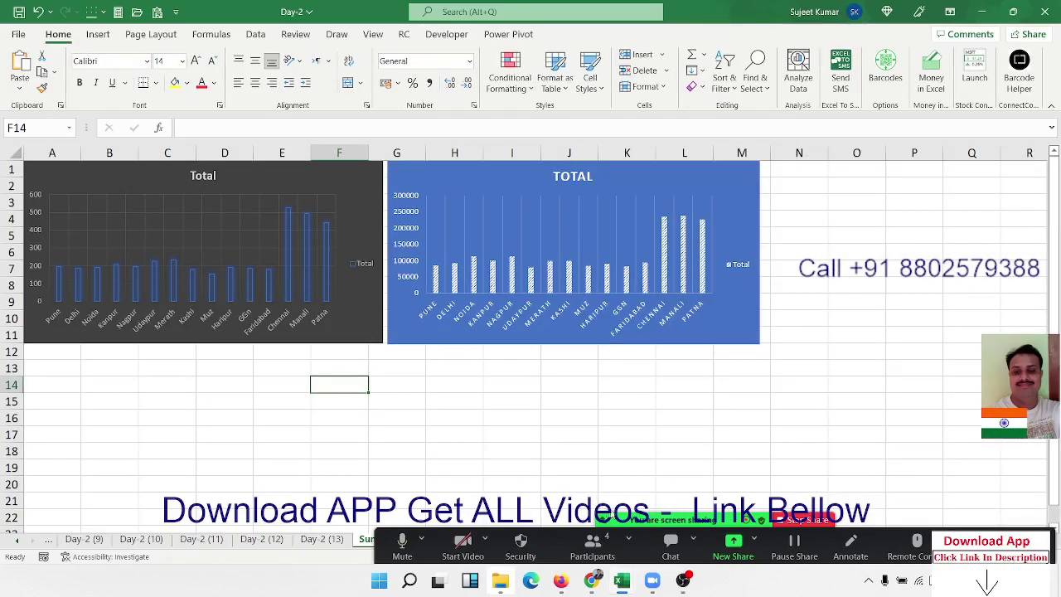
click(324, 539)
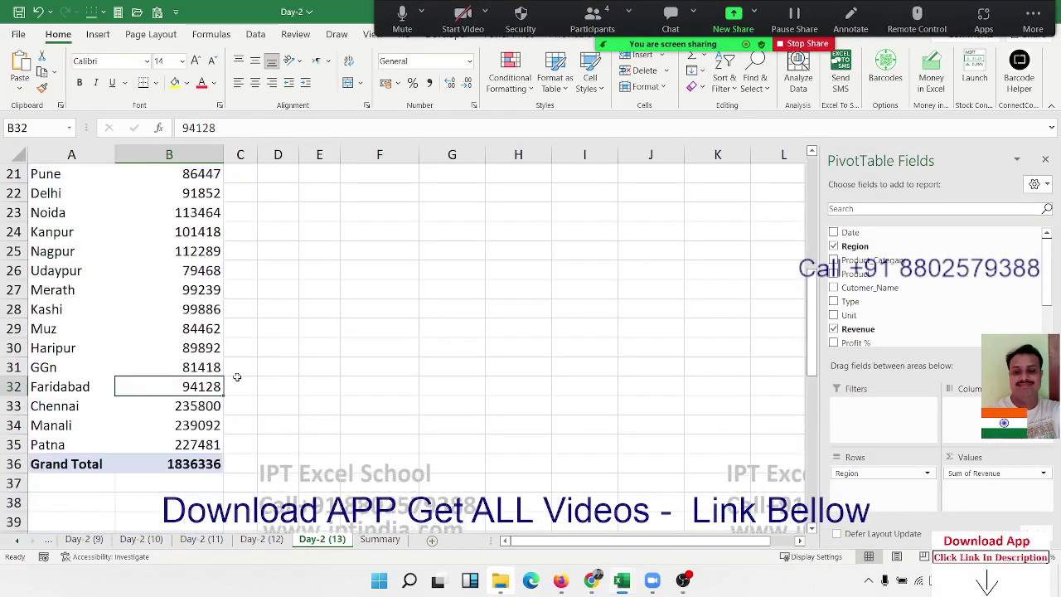
Copy the Sum of Unit pivot table and paste it at F1
scroll(237, 377, up, 7)
click(49, 193)
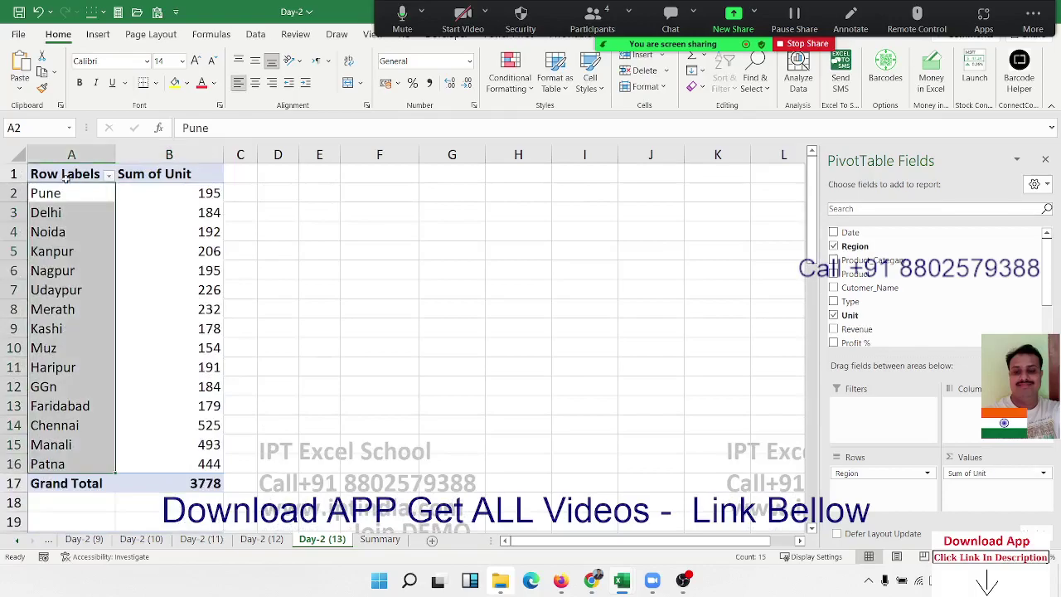
mouse_move(50, 174)
mouse_down()
mouse_move(167, 418)
mouse_move(166, 483)
mouse_up()
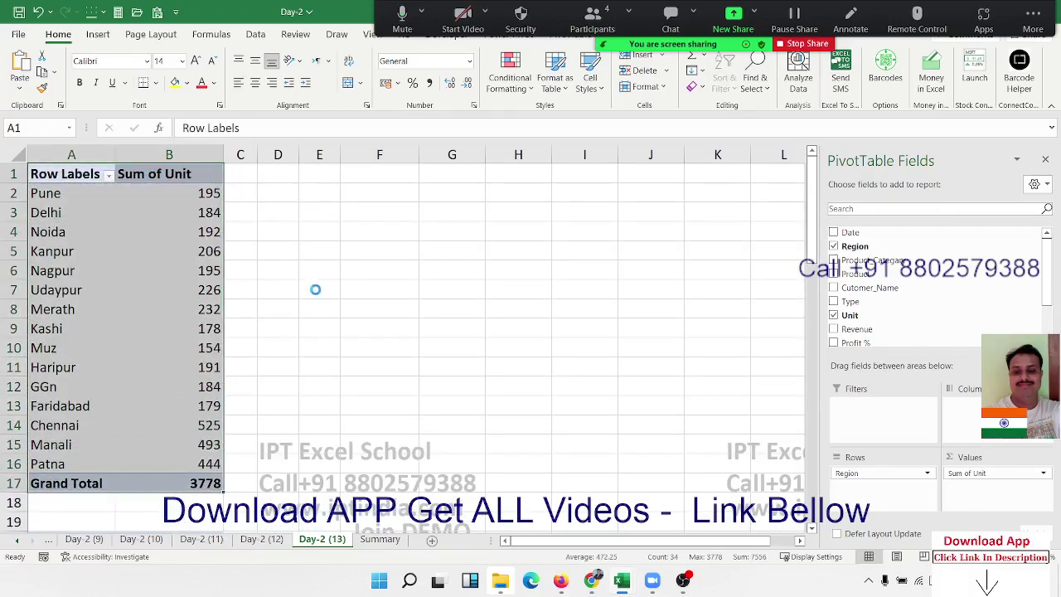
key(ctrl+c)
click(372, 170)
key(ctrl+v)
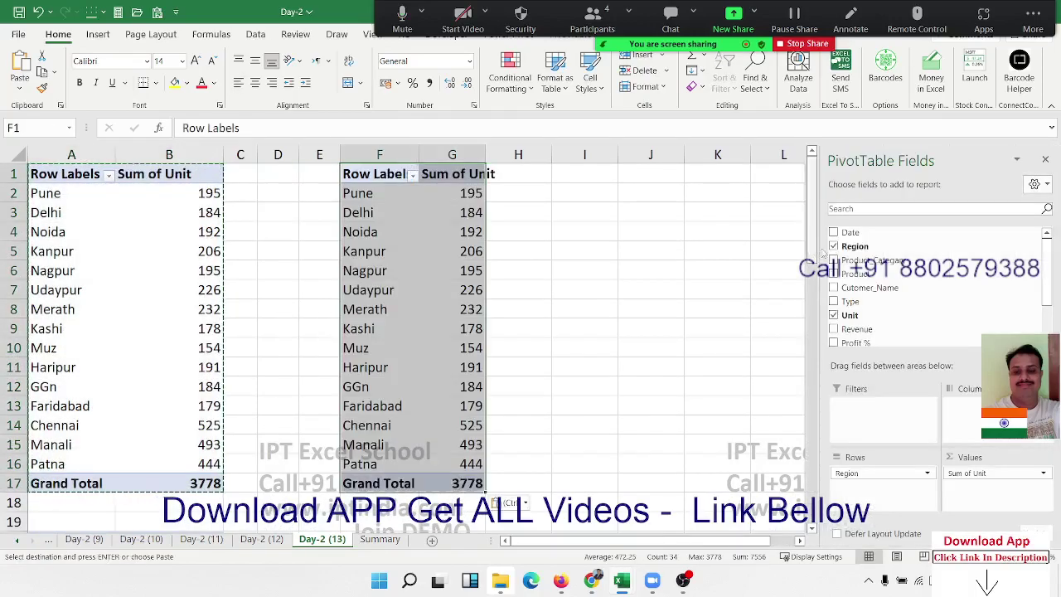
Remove Region from the F1 pivot and show Sum of Unit as % of Grand Total
mouse_move(887, 471)
mouse_down()
mouse_move(876, 249)
mouse_move(871, 489)
mouse_up()
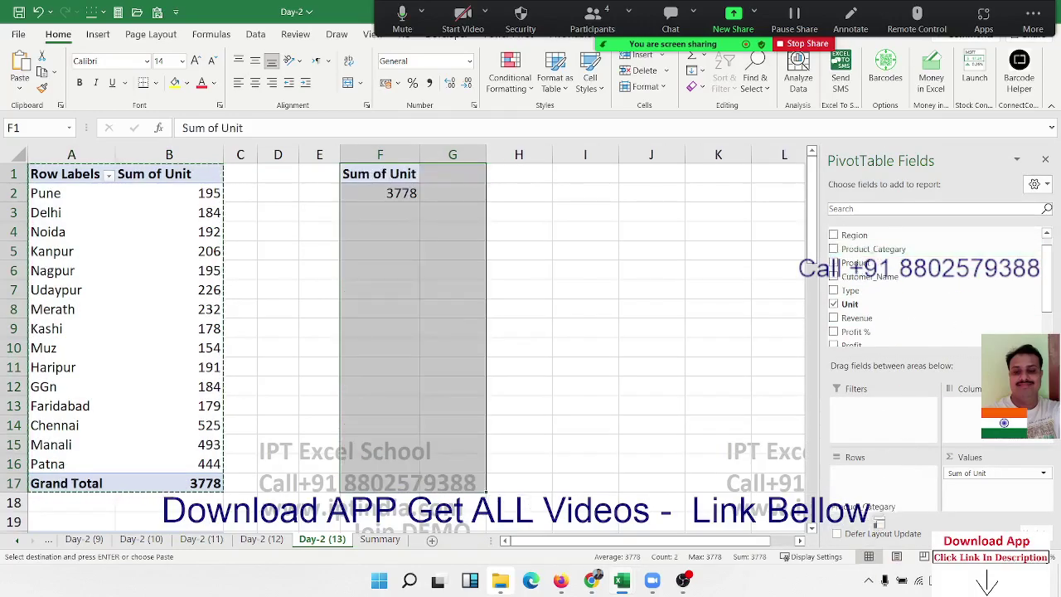
click(989, 472)
click(993, 458)
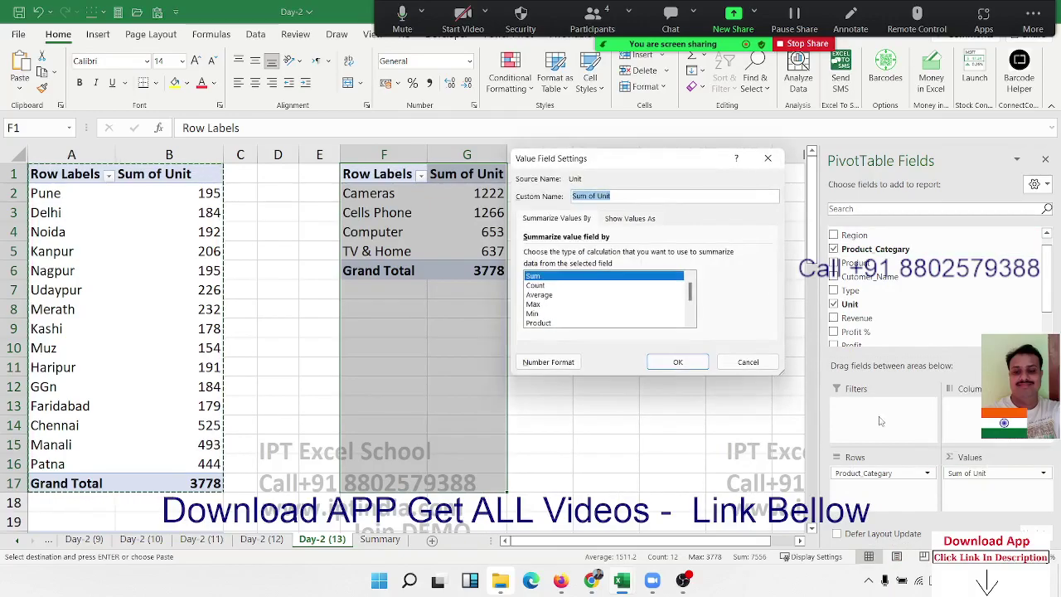
click(615, 220)
click(581, 254)
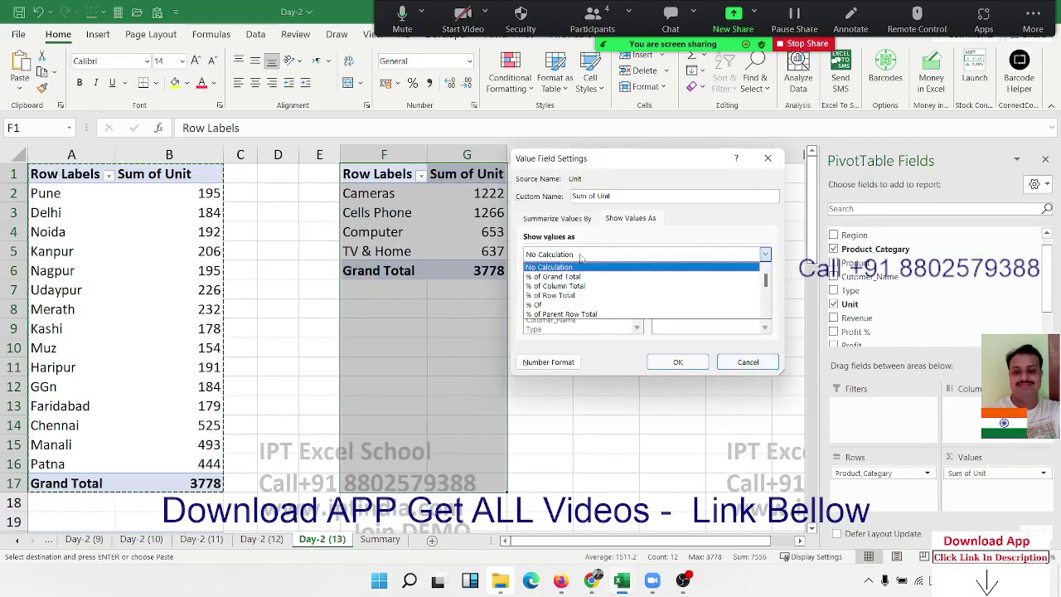
click(569, 276)
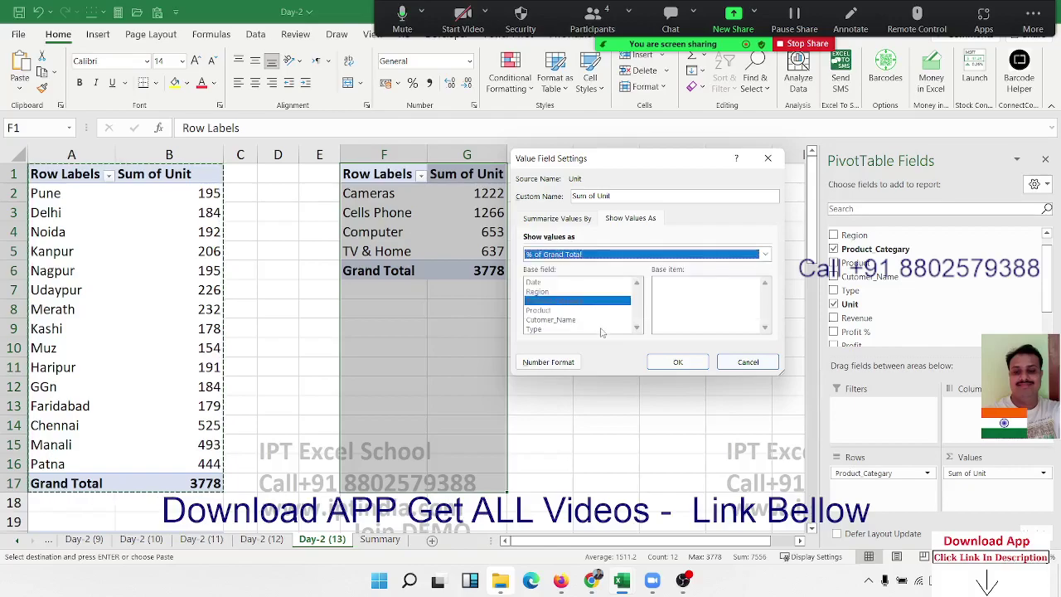
click(676, 362)
click(467, 308)
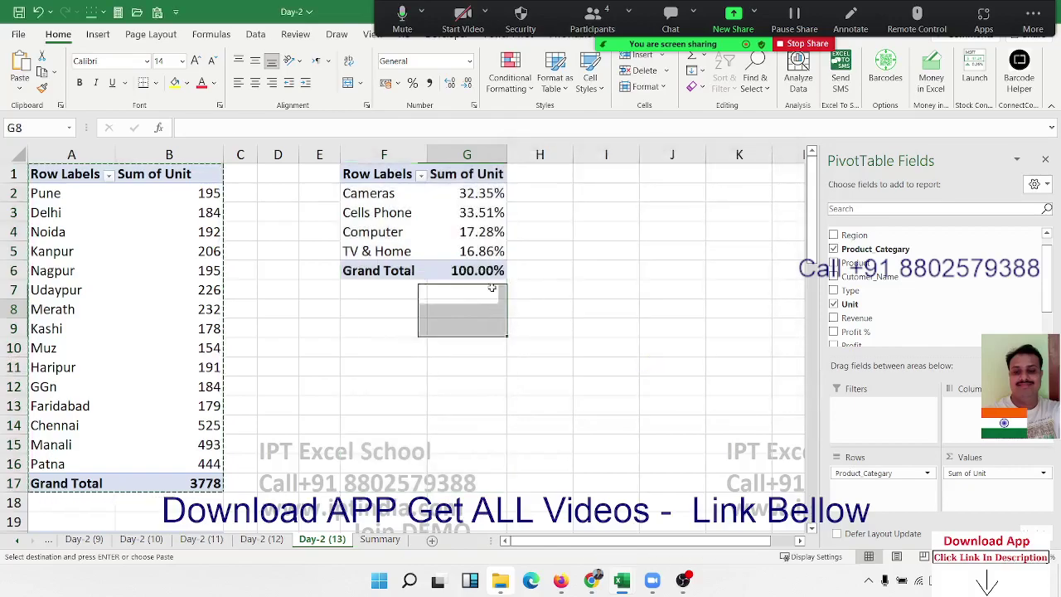
click(383, 192)
Insert a 2-D pie PivotChart of the category pivot and move it to Summary around A13
click(98, 34)
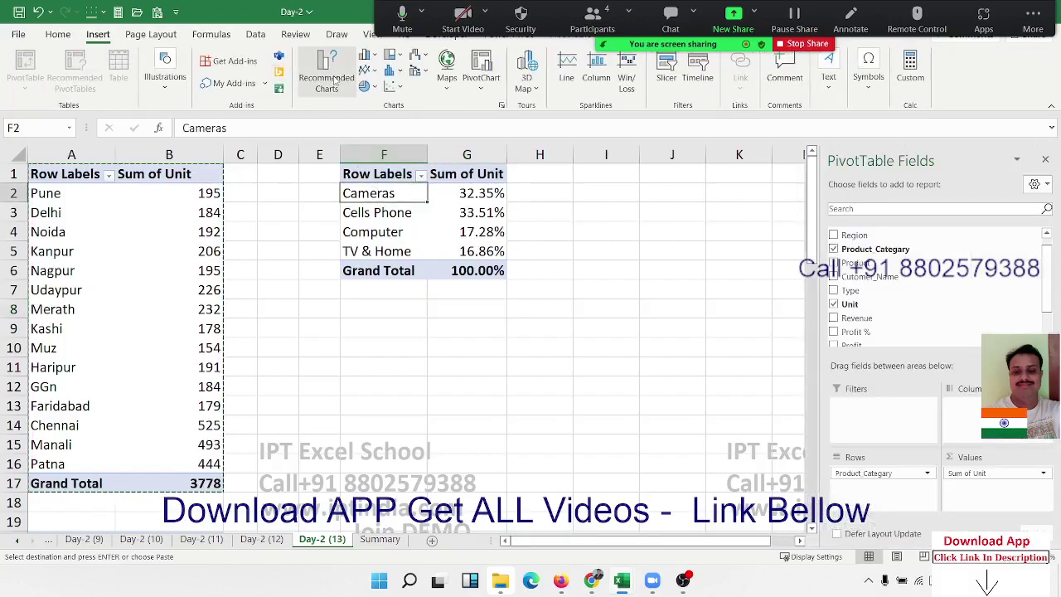
click(367, 86)
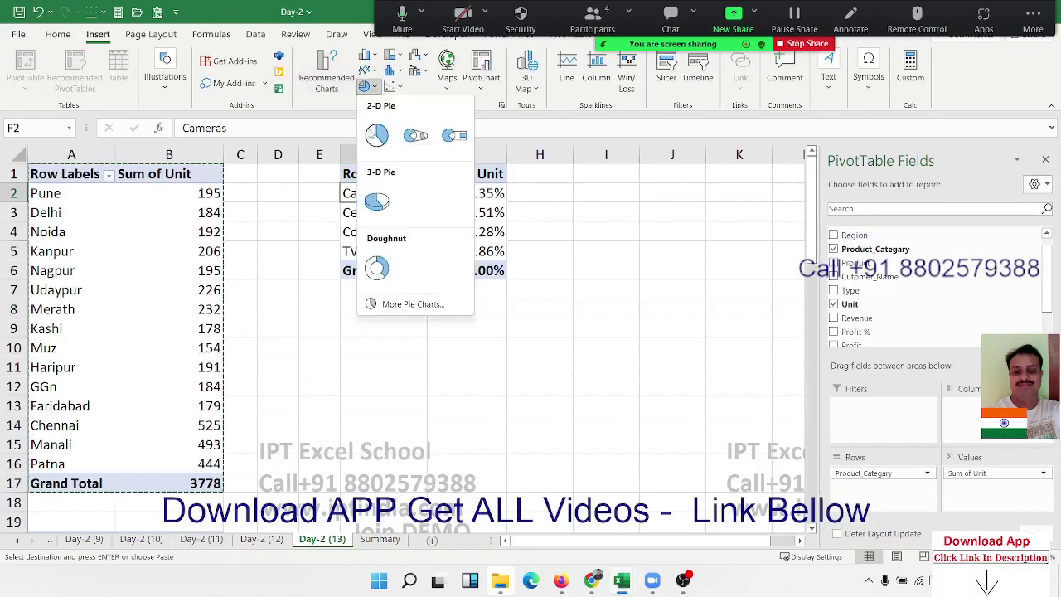
click(376, 137)
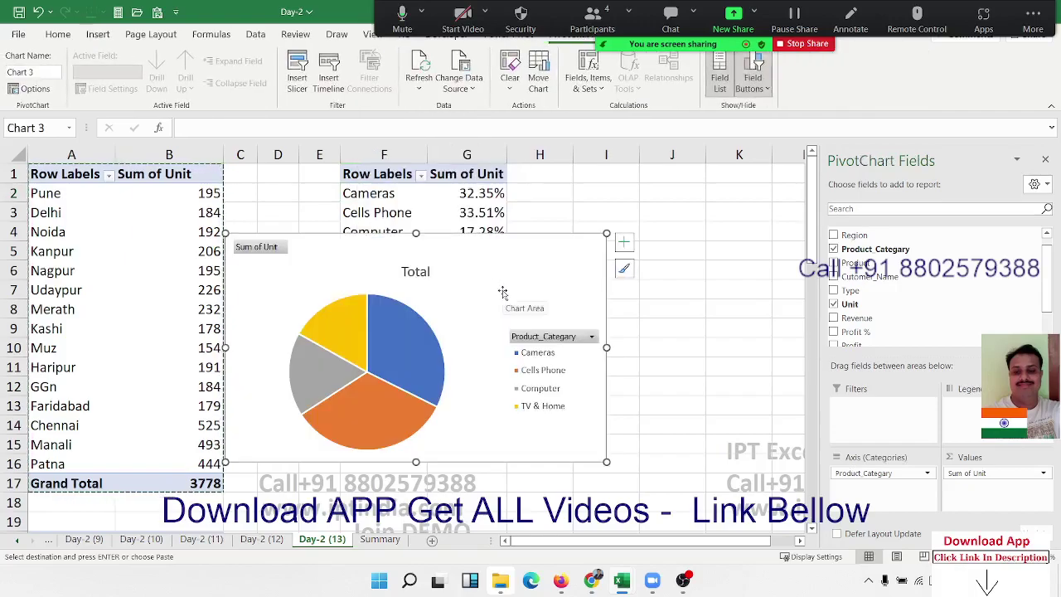
key(ctrl+x)
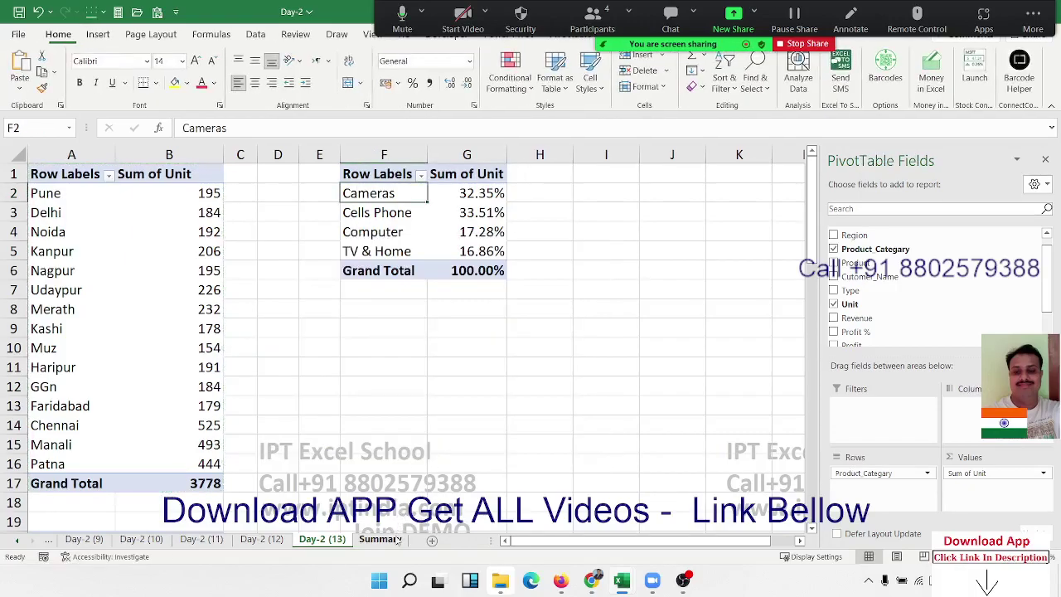
click(379, 539)
click(58, 366)
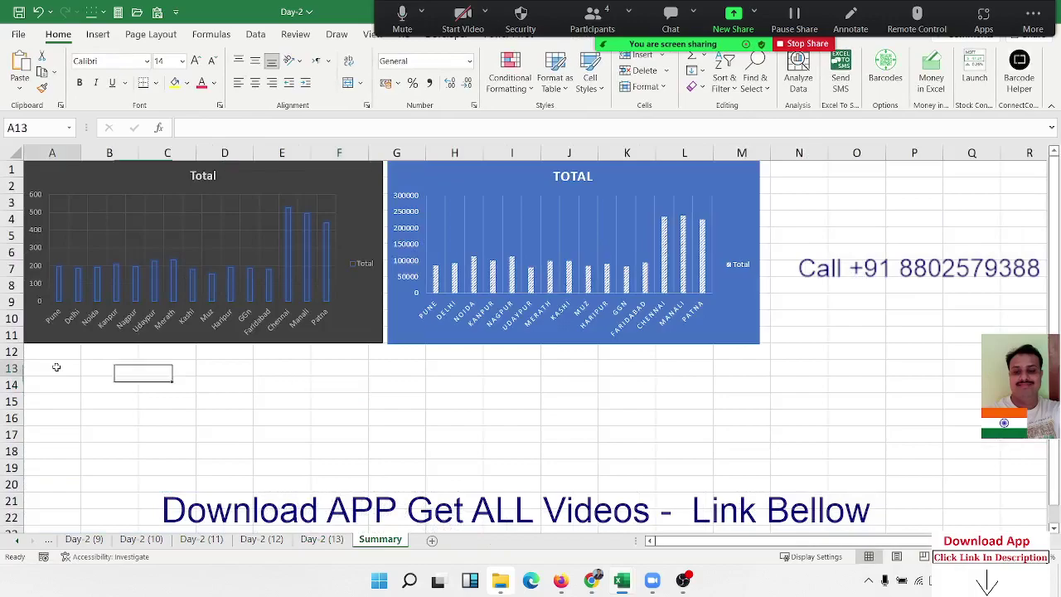
key(ctrl+v)
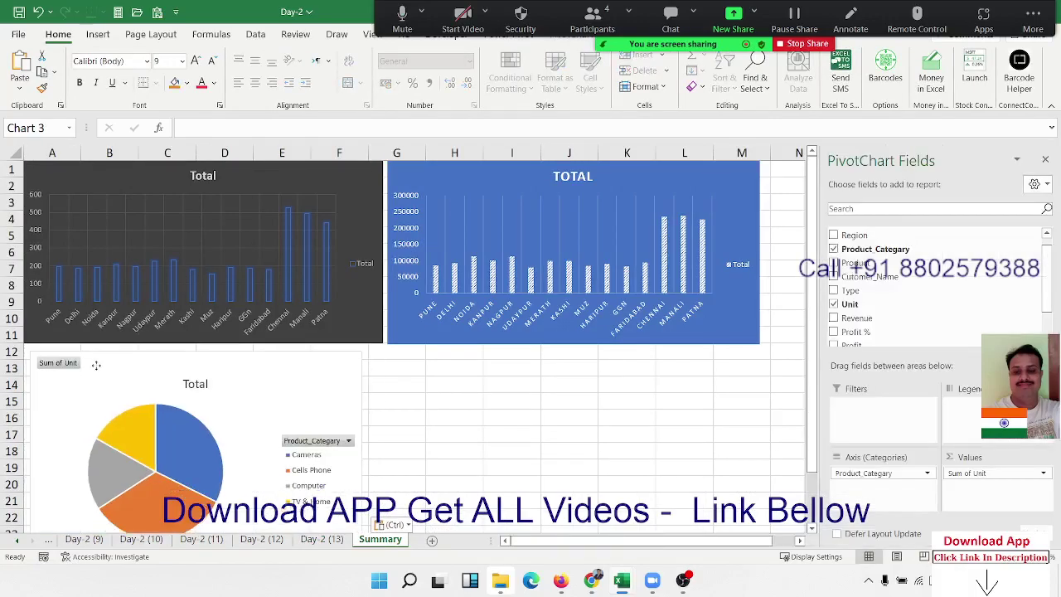
drag(91, 374, 92, 360)
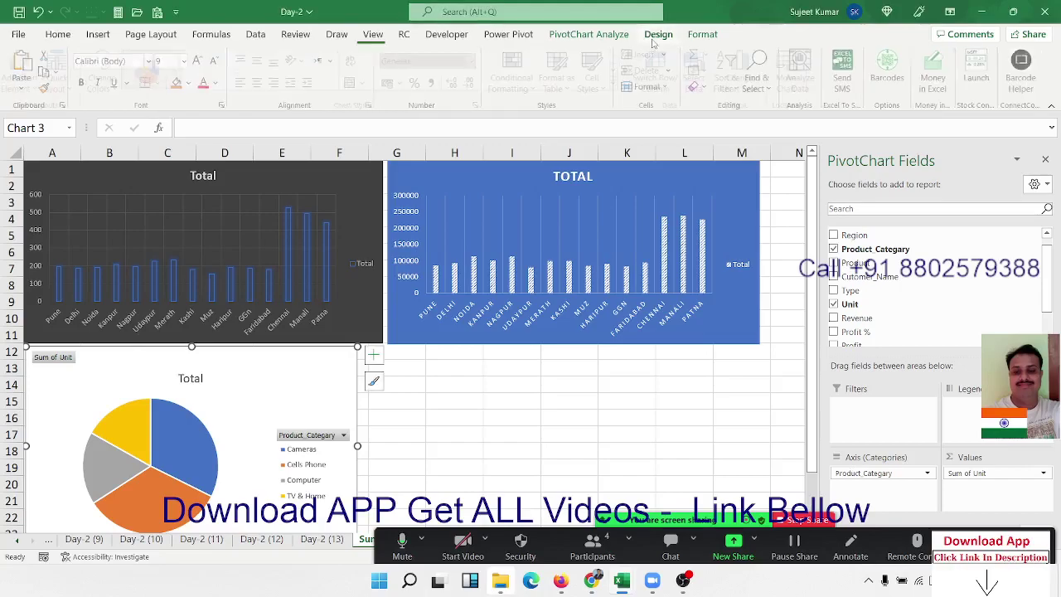
Give the pie chart a blue style with percentage data labels
click(657, 34)
click(618, 89)
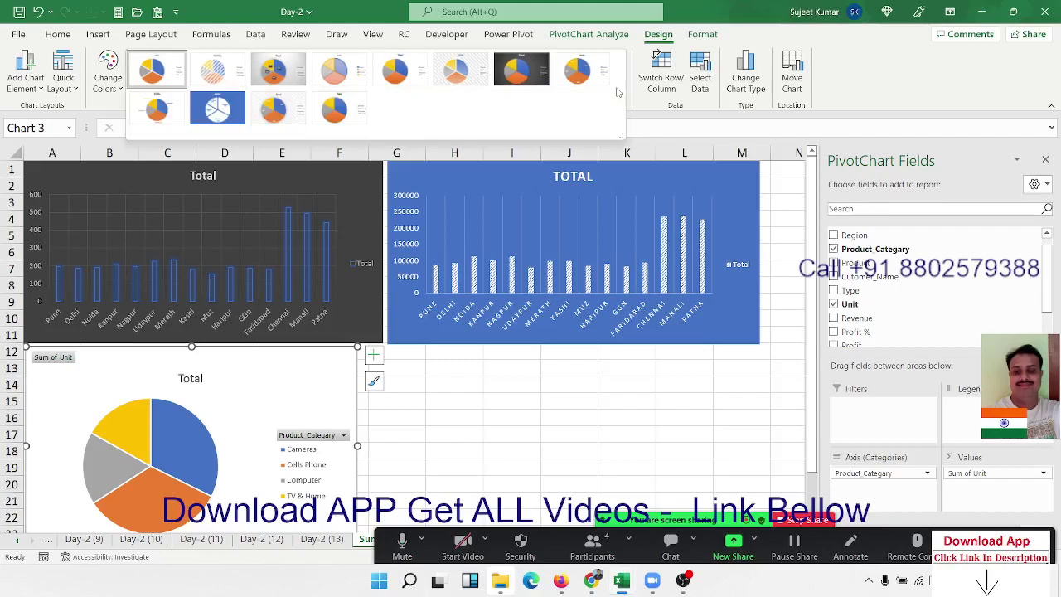
click(236, 121)
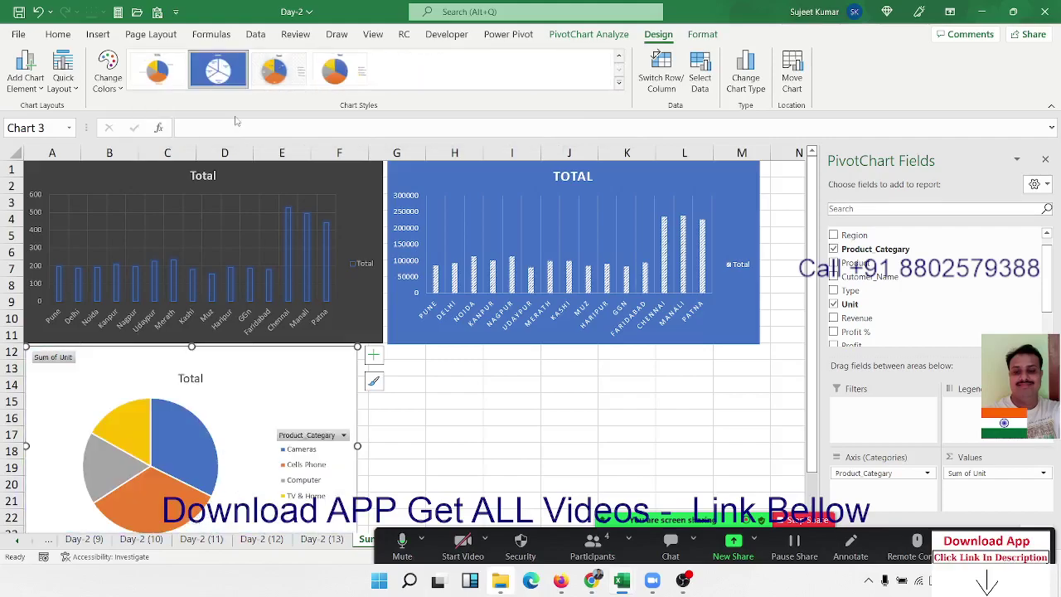
click(511, 400)
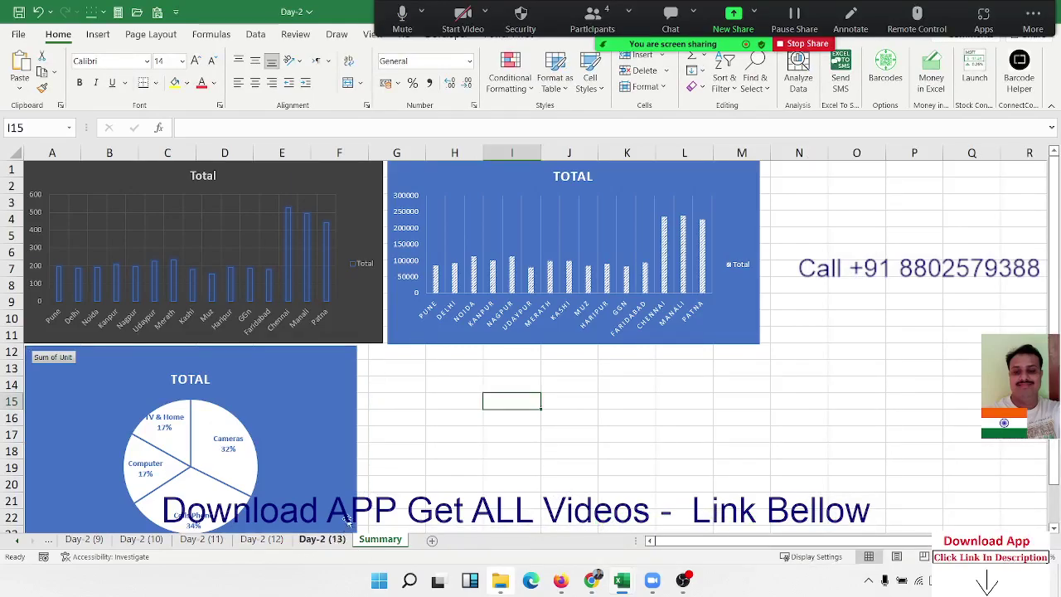
click(330, 540)
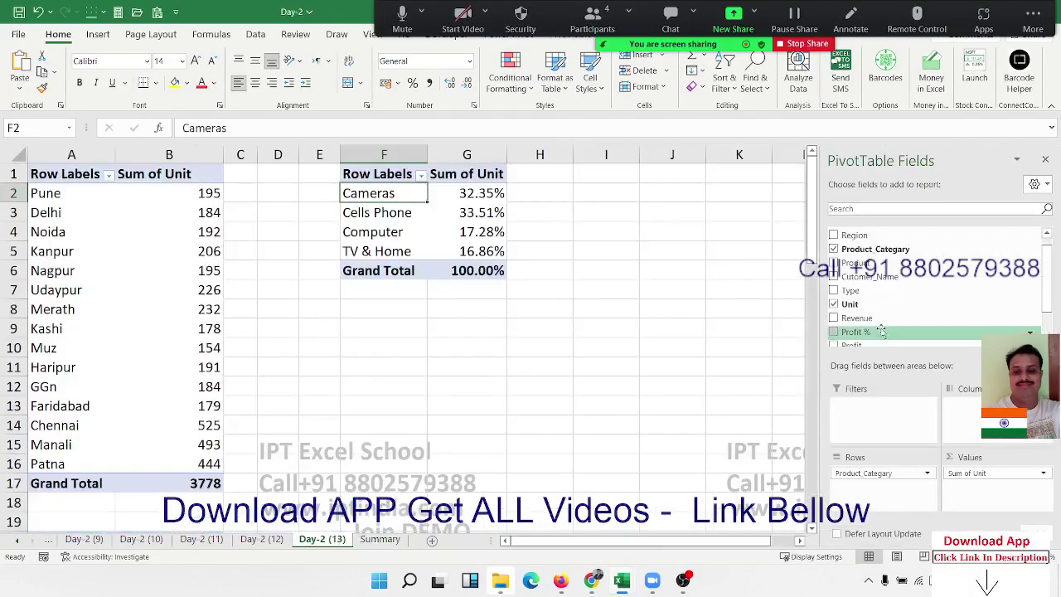
Copy the percentage pivot table F1:G6 and paste it at F11
scroll(944, 315, down, 2)
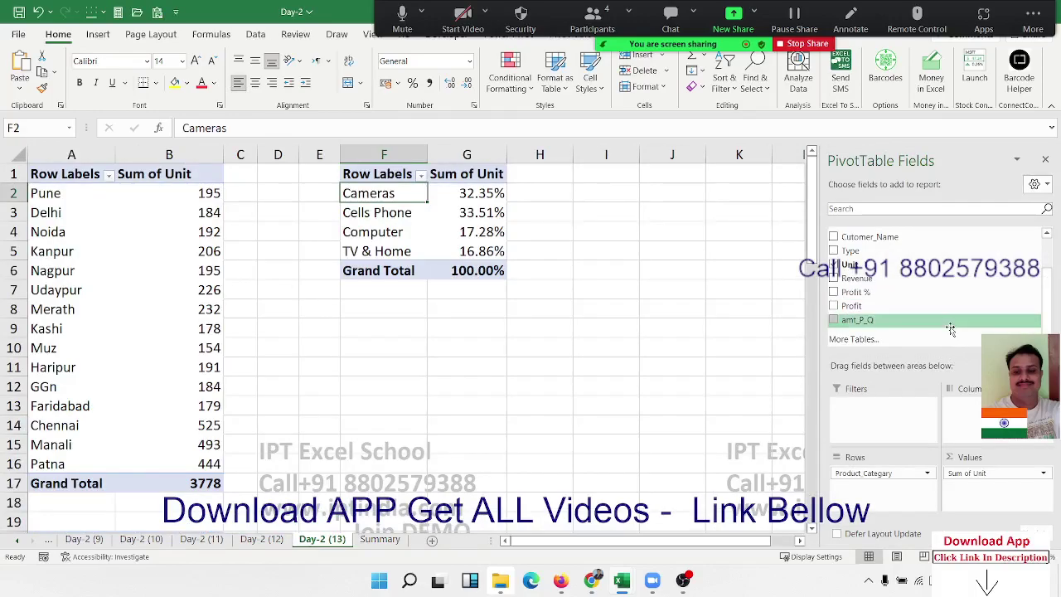
scroll(953, 325, up, 2)
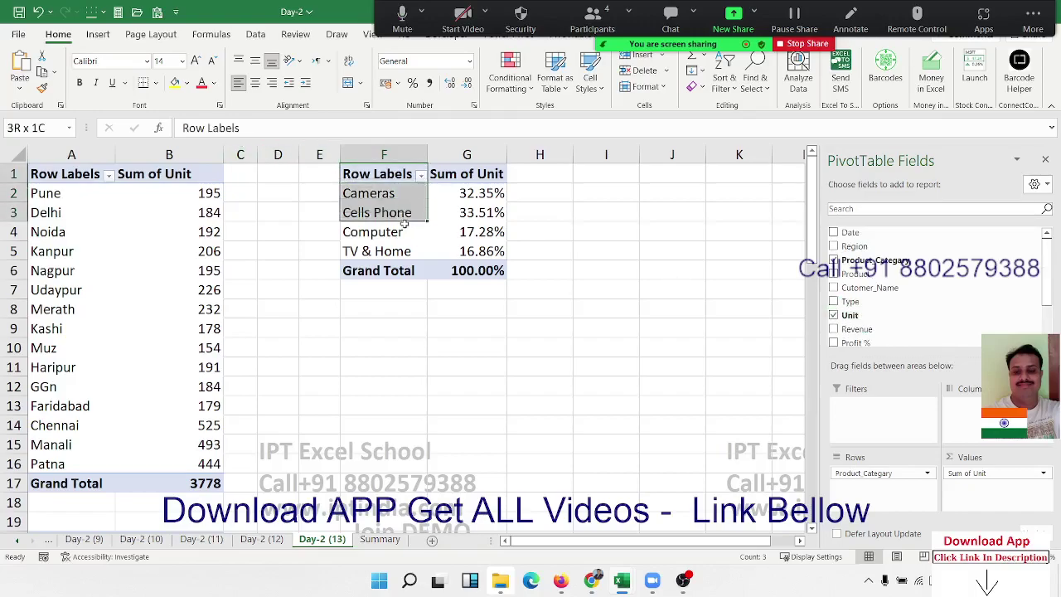
drag(352, 176, 489, 270)
key(ctrl+c)
click(391, 362)
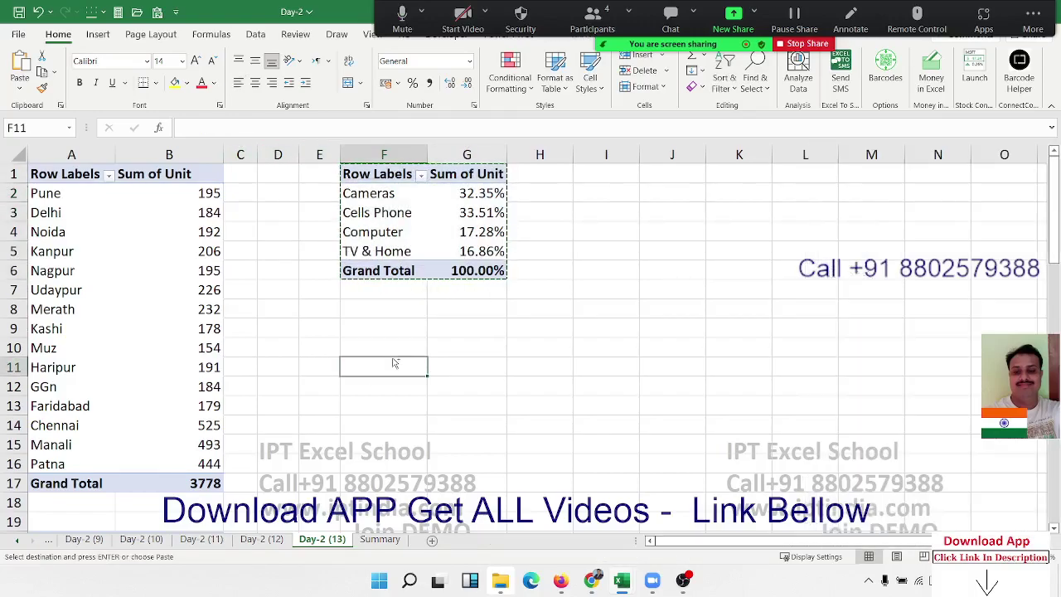
key(ctrl+v)
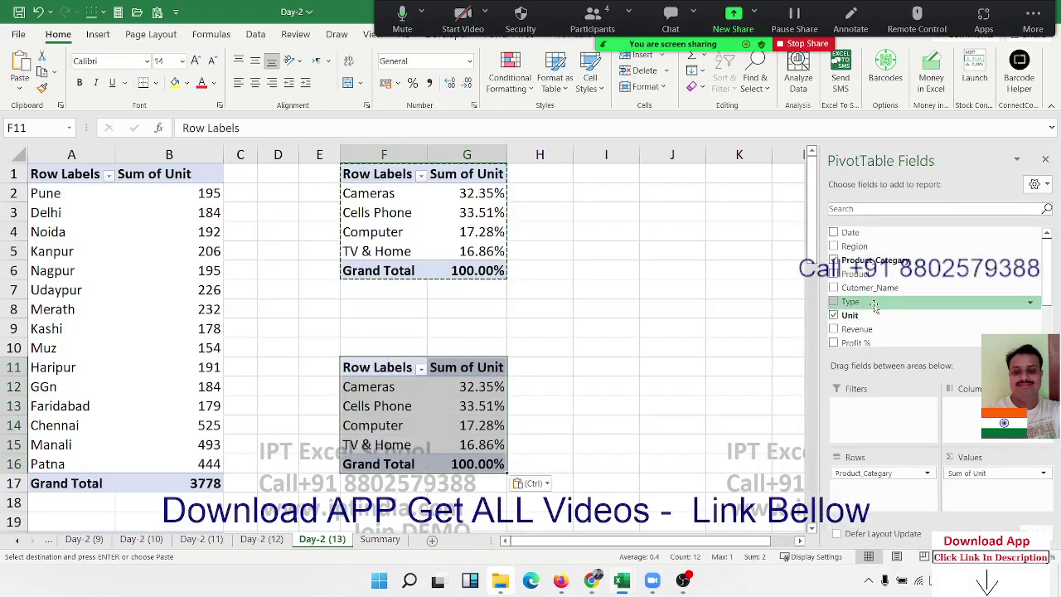
Put Type in Columns and replace Product_Category with Cutomer_Name in the F11 pivot's rows
mouse_move(854, 302)
mouse_down()
mouse_move(945, 408)
mouse_move(972, 417)
mouse_up()
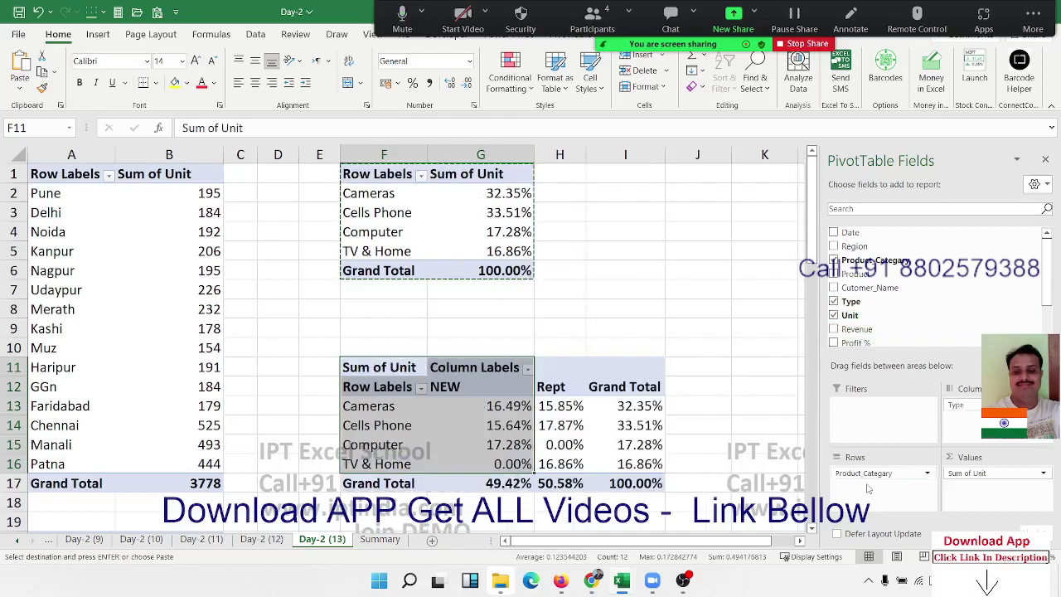
mouse_move(866, 473)
mouse_down()
mouse_move(893, 482)
mouse_move(911, 311)
mouse_up()
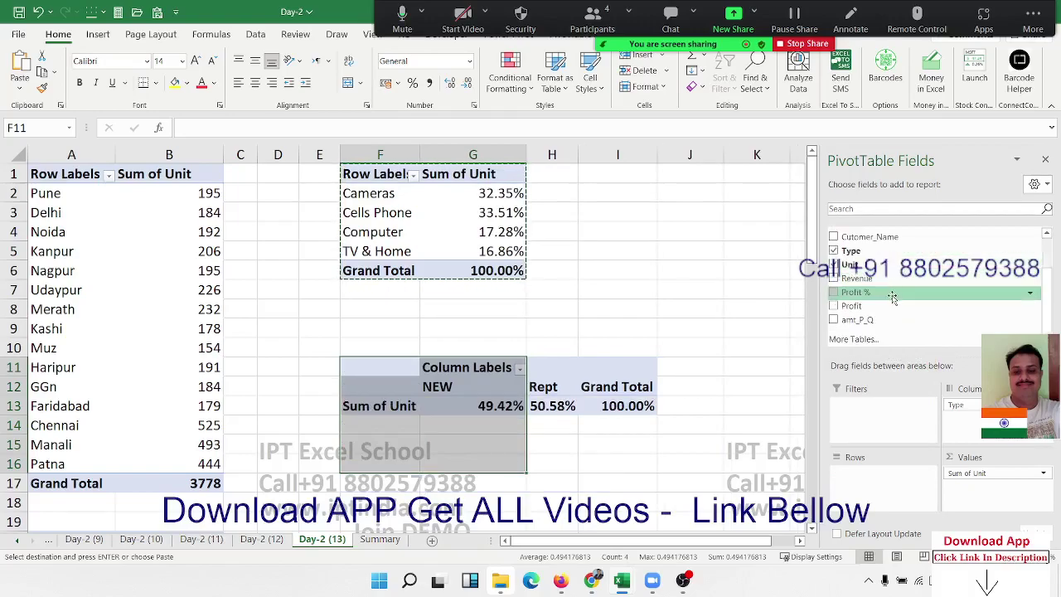
mouse_move(887, 300)
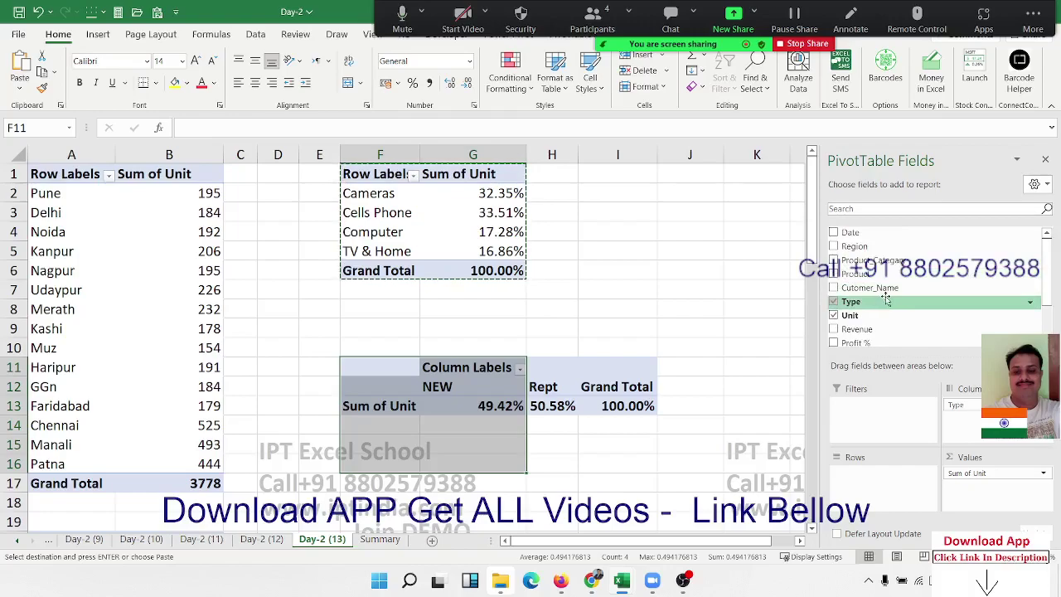
mouse_move(877, 288)
mouse_down()
mouse_move(899, 500)
mouse_move(885, 489)
mouse_up()
click(632, 427)
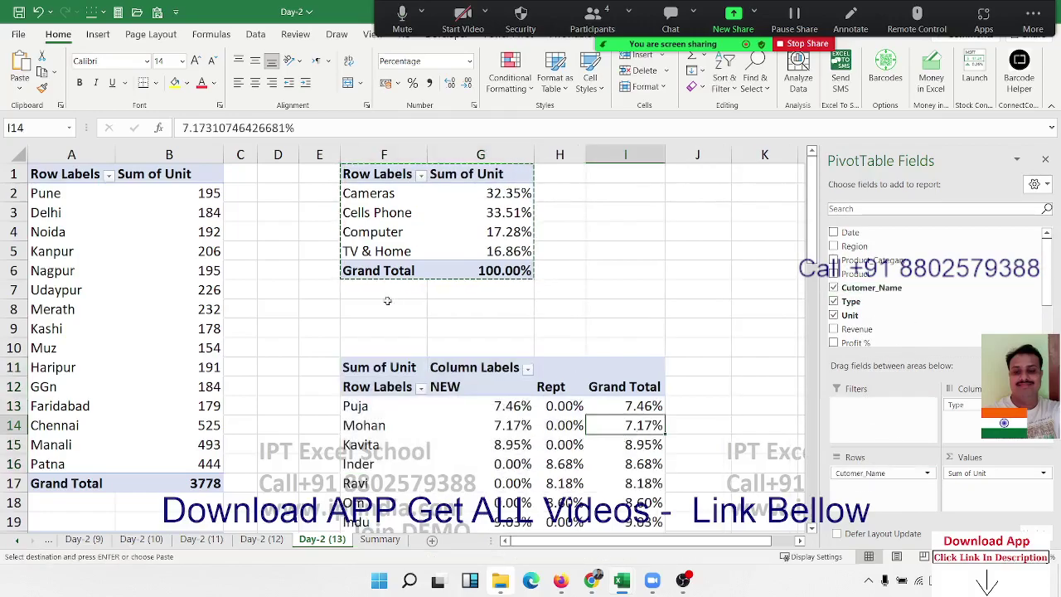
Insert a clustered column PivotChart of customer units by Type and place it over columns A–F
click(98, 34)
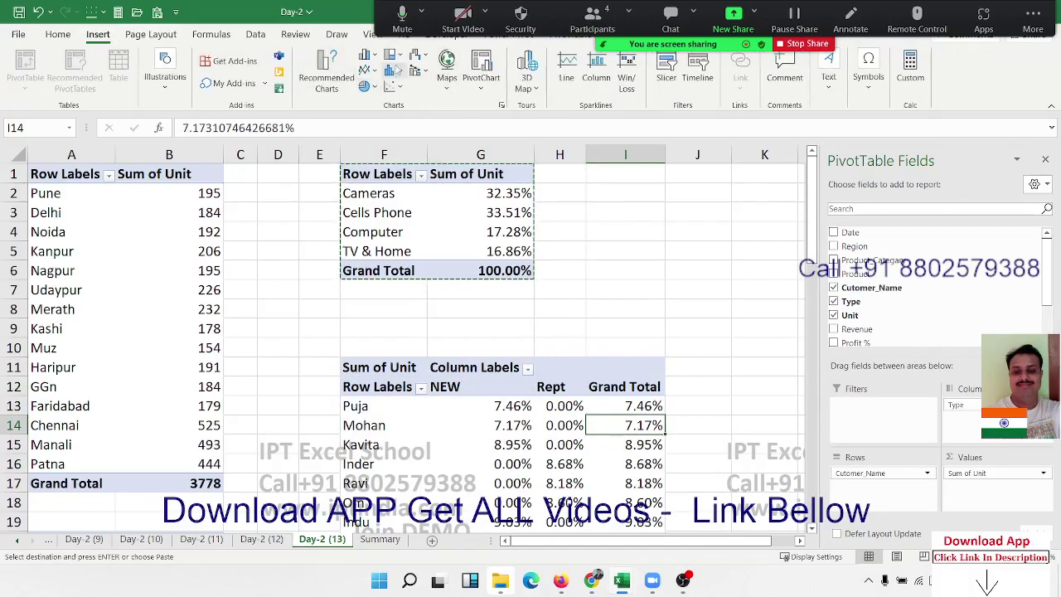
click(372, 56)
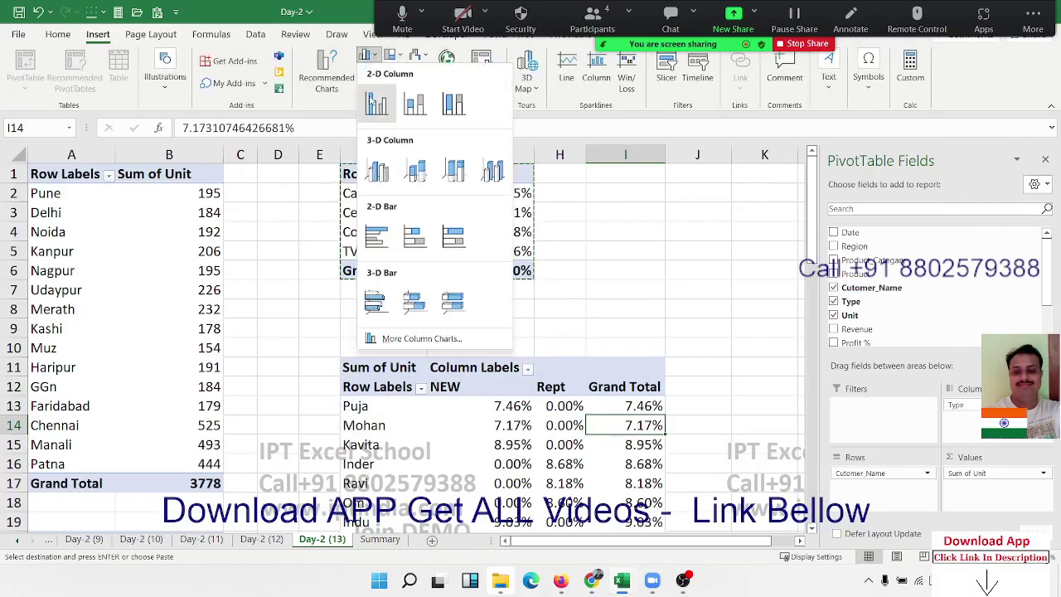
click(373, 104)
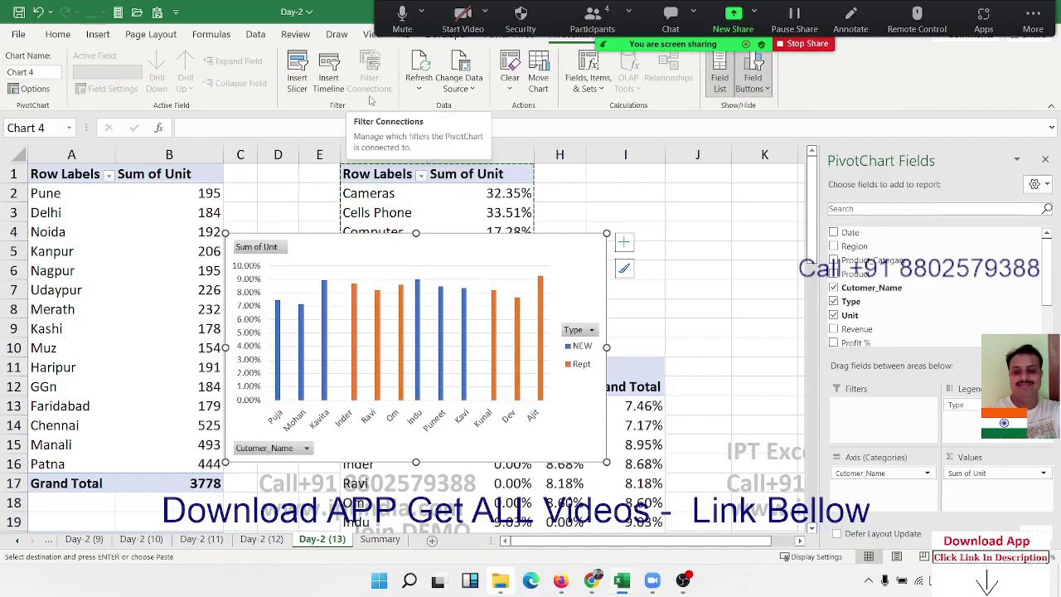
drag(476, 260, 320, 208)
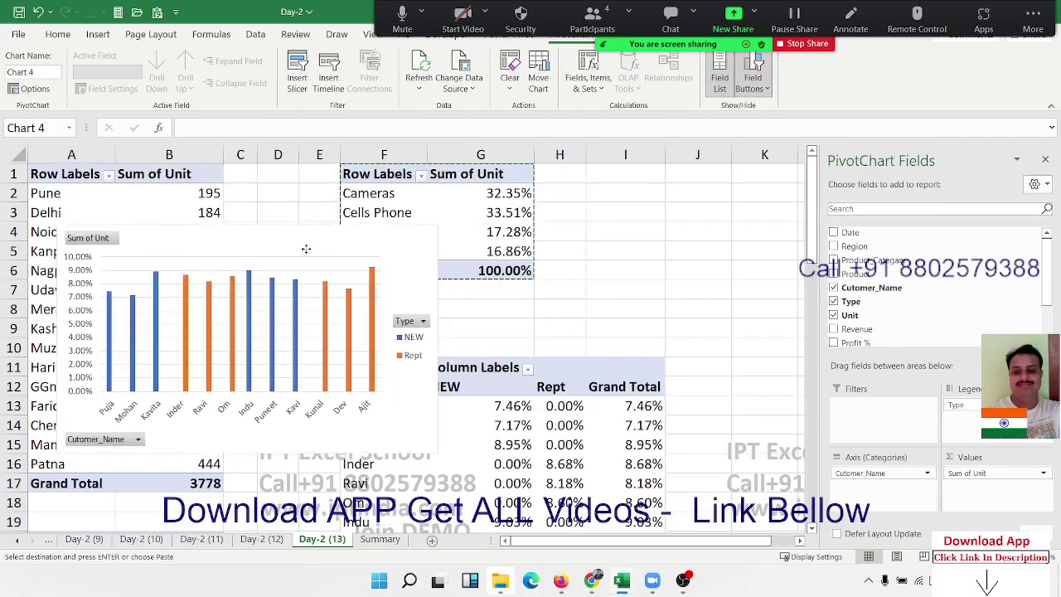
drag(321, 208, 314, 260)
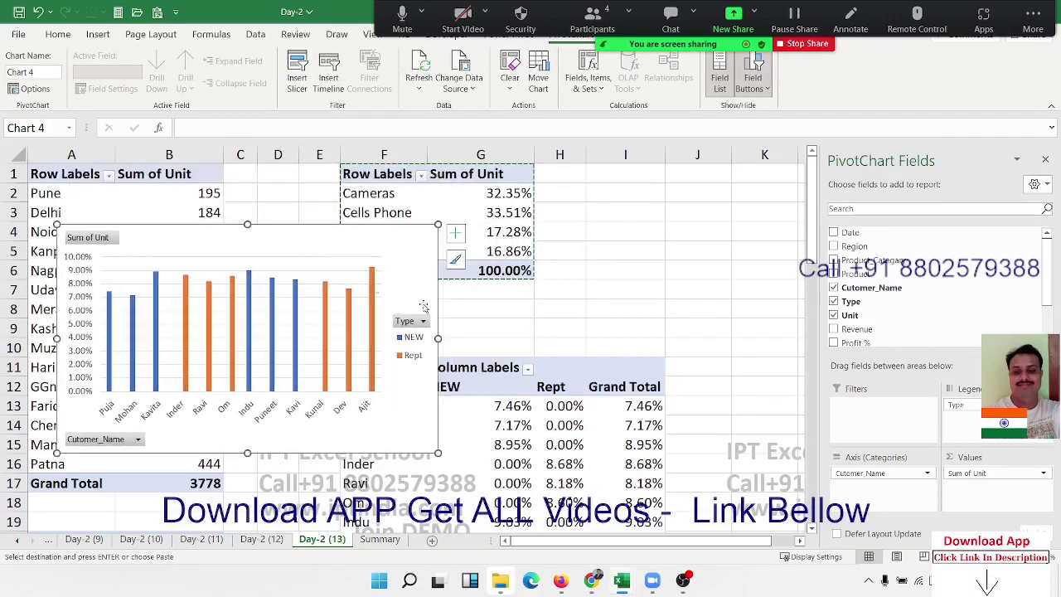
Set Sum of Unit's Show Values As to No Calculation for plain unit totals
click(961, 472)
click(957, 457)
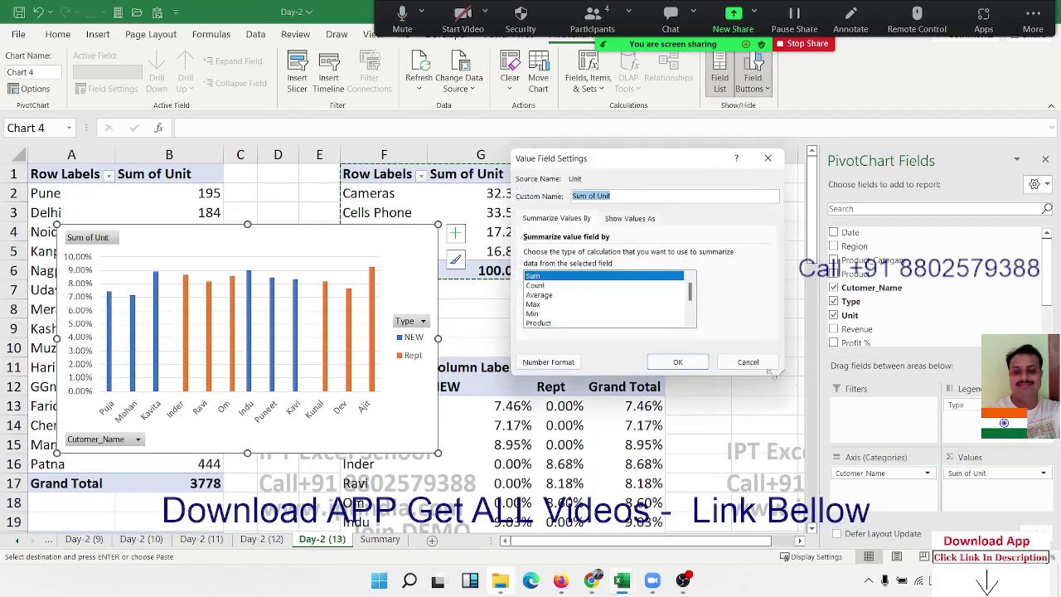
click(624, 221)
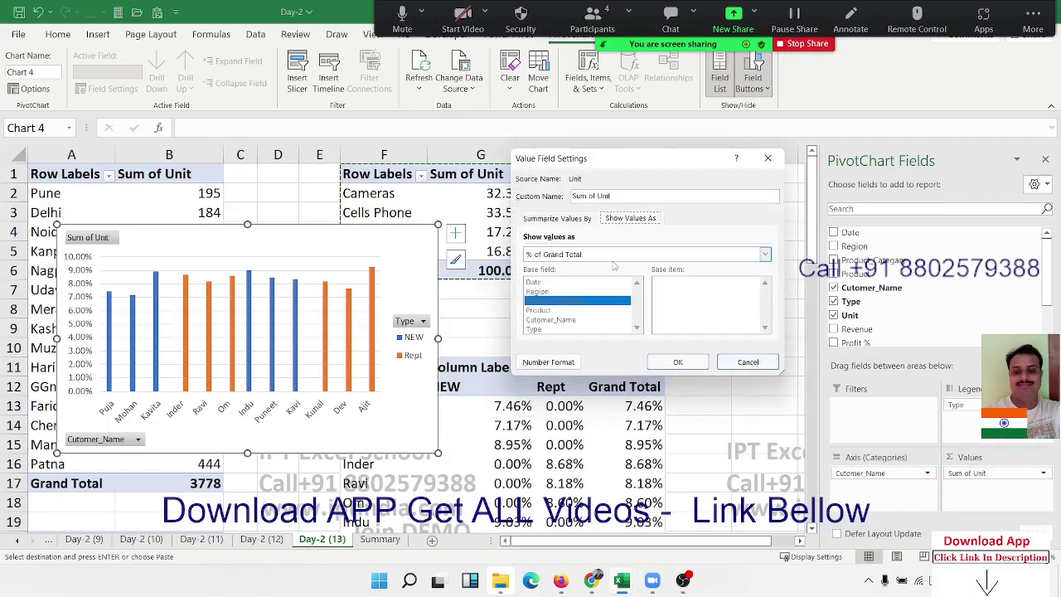
click(614, 255)
click(614, 266)
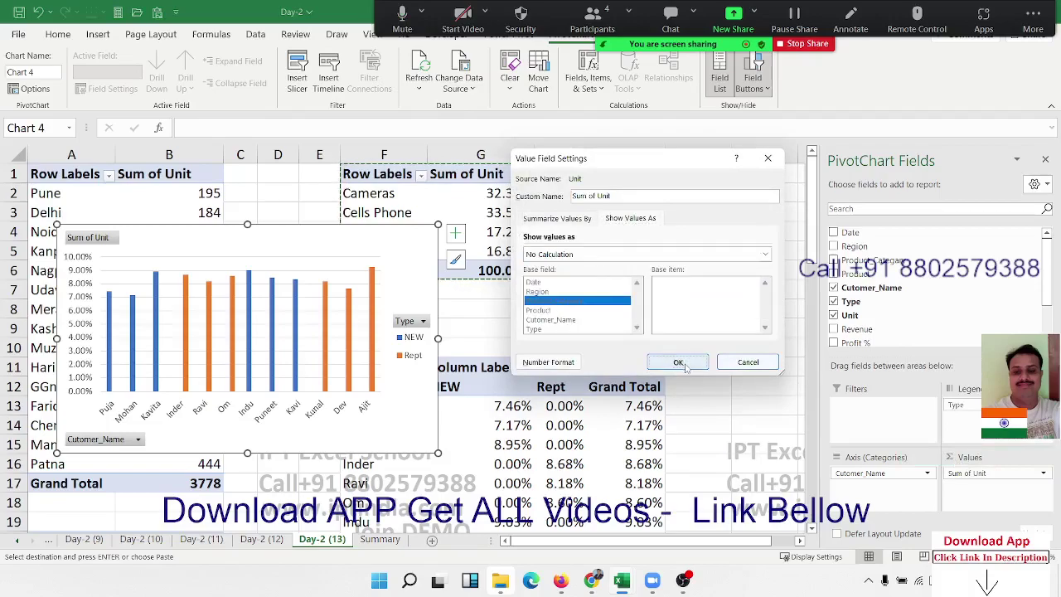
click(678, 363)
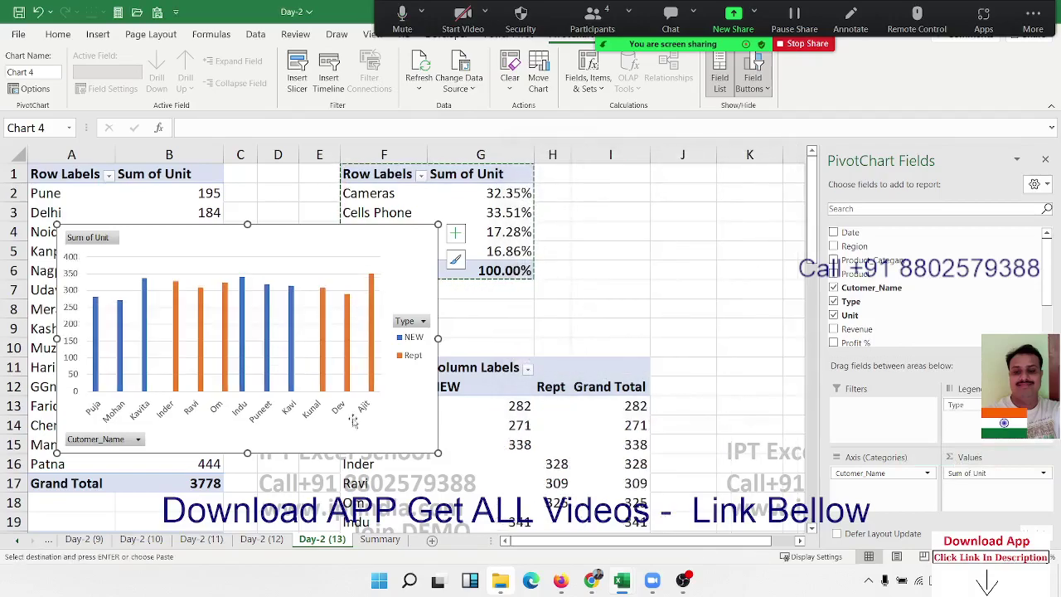
Cut the customer units-by-type pivot chart from Day-2 (13) and paste it at Summary cell G13
drag(403, 425, 521, 411)
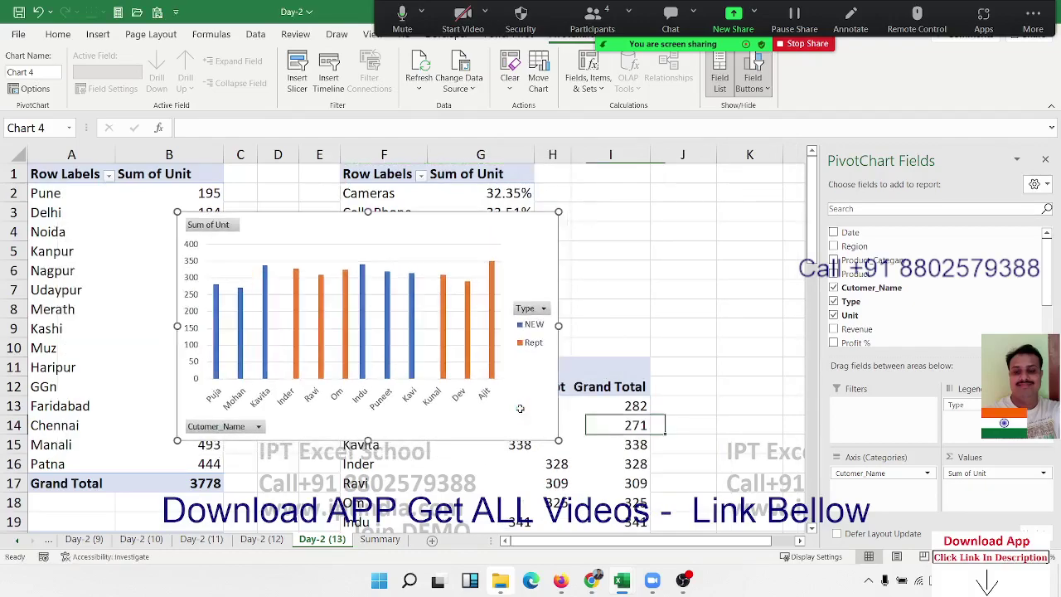
key(ctrl+x)
click(381, 539)
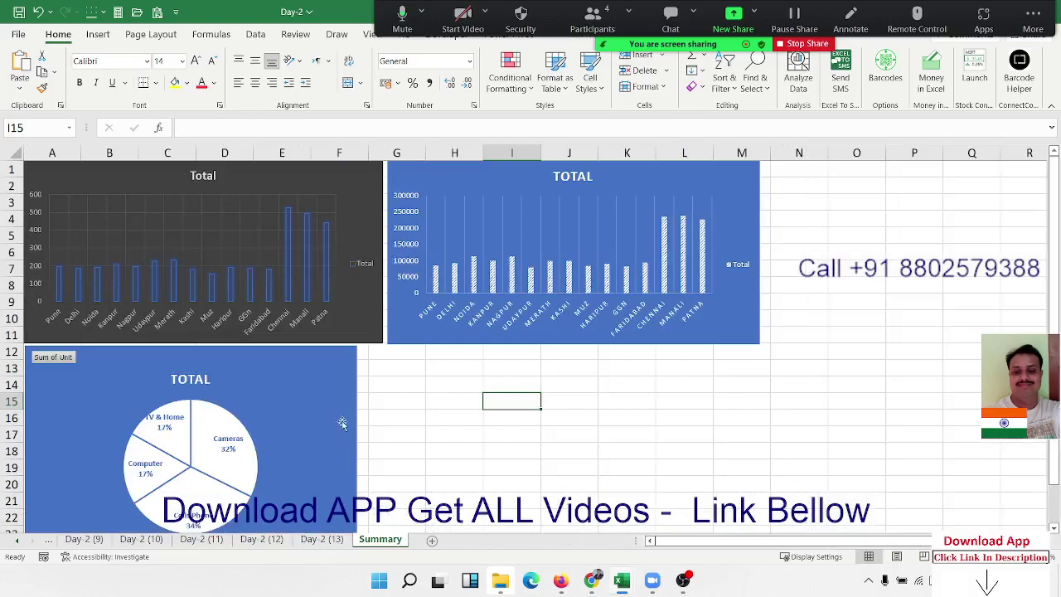
click(390, 363)
key(ctrl+v)
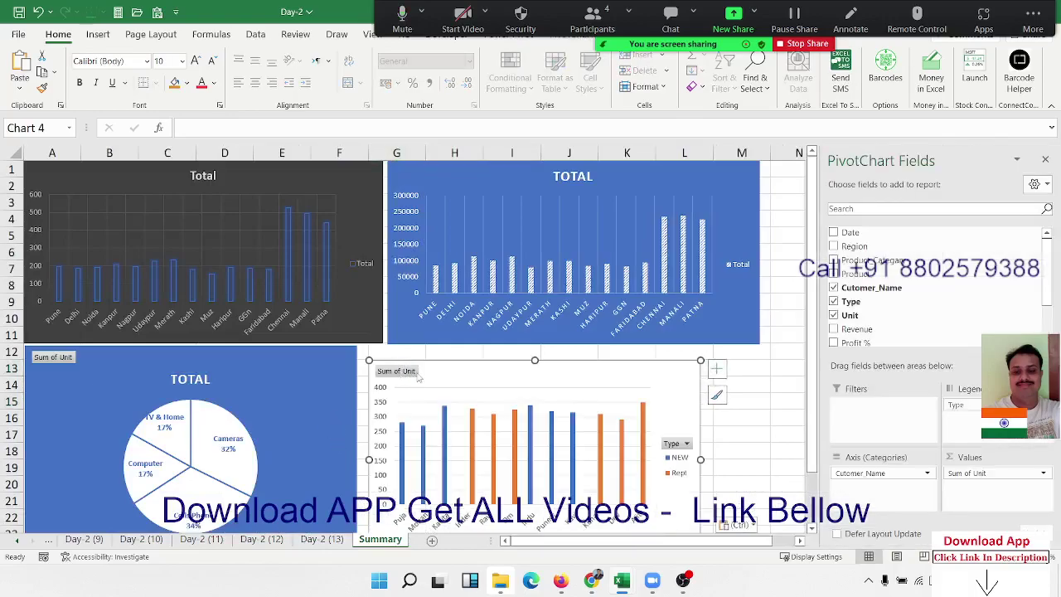
Enlarge the pasted customer chart to fill the space beside the pie chart
drag(428, 371, 439, 372)
scroll(560, 405, down, 7)
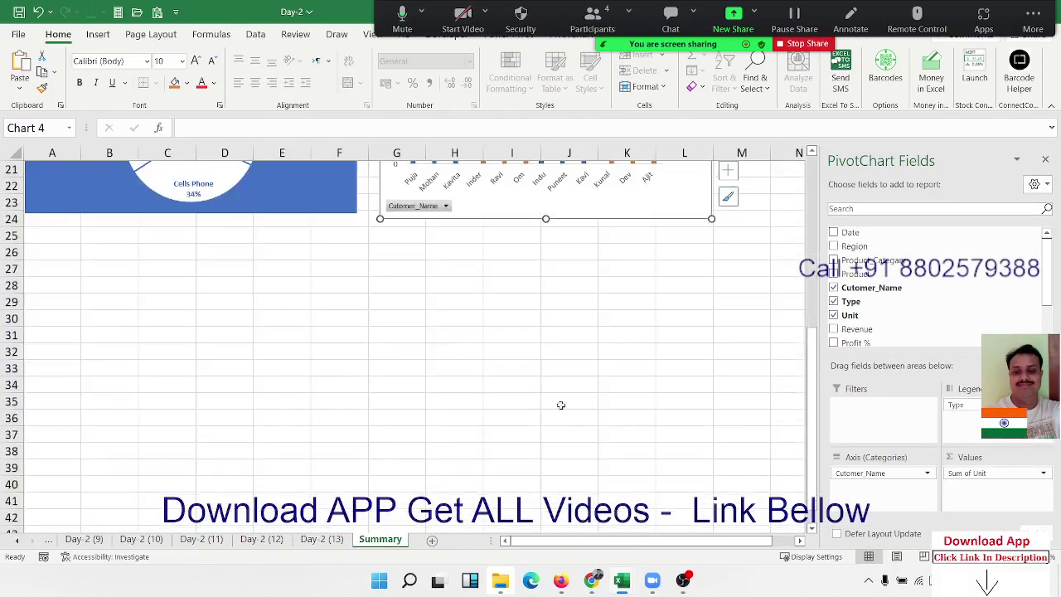
scroll(669, 354, up, 4)
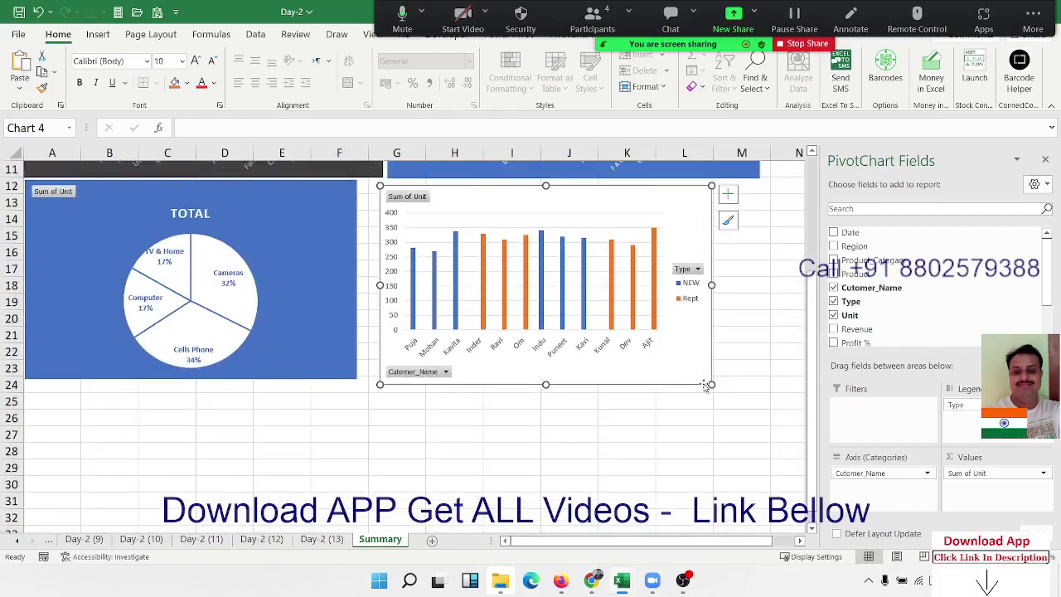
drag(705, 385, 750, 389)
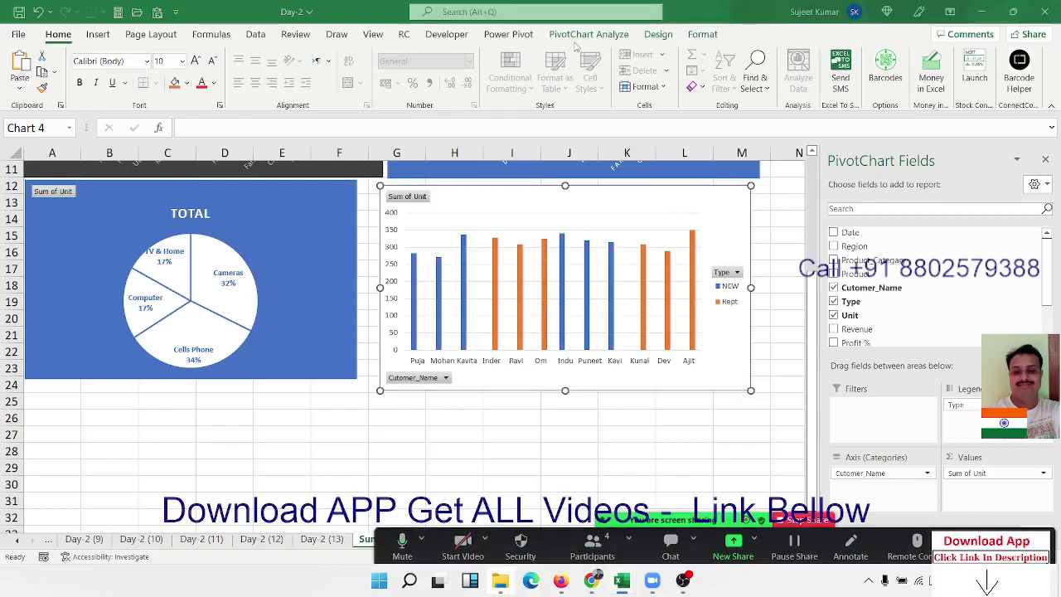
Apply the dark chart style to the customer NEW/Rept chart and close the PivotChart field list
click(514, 35)
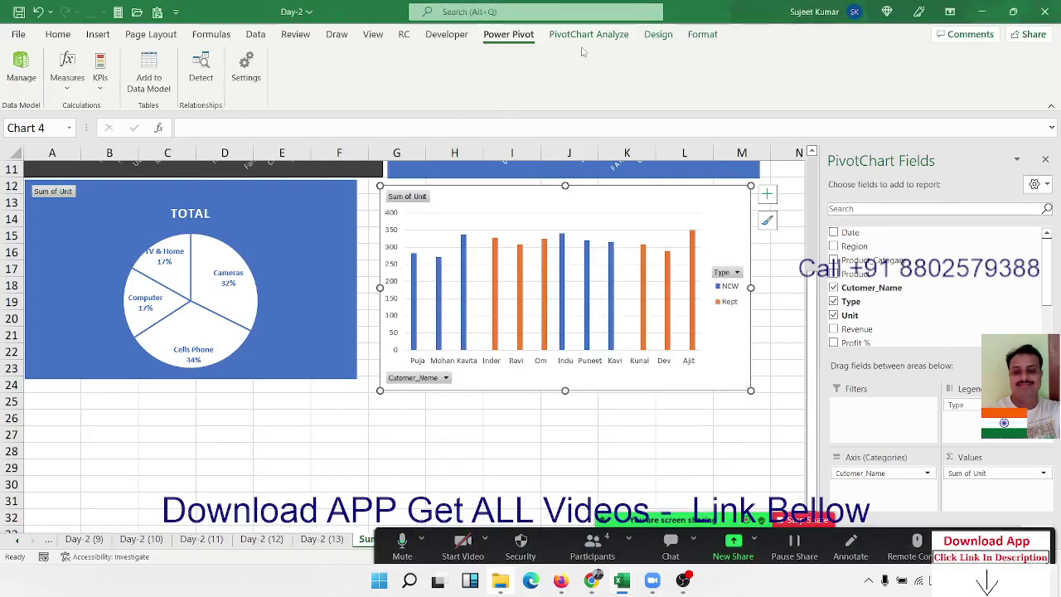
click(658, 36)
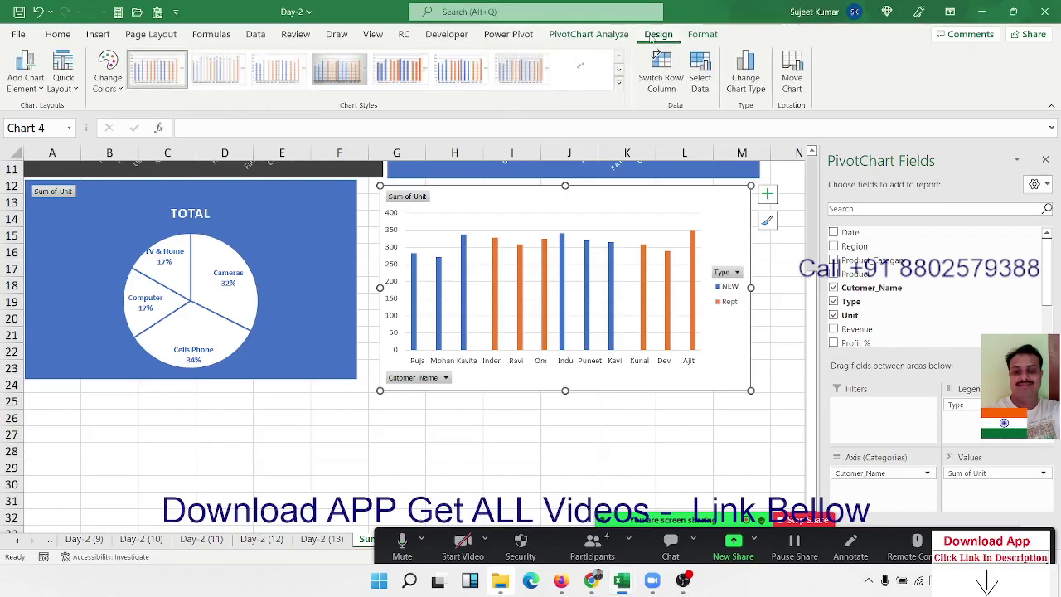
click(561, 80)
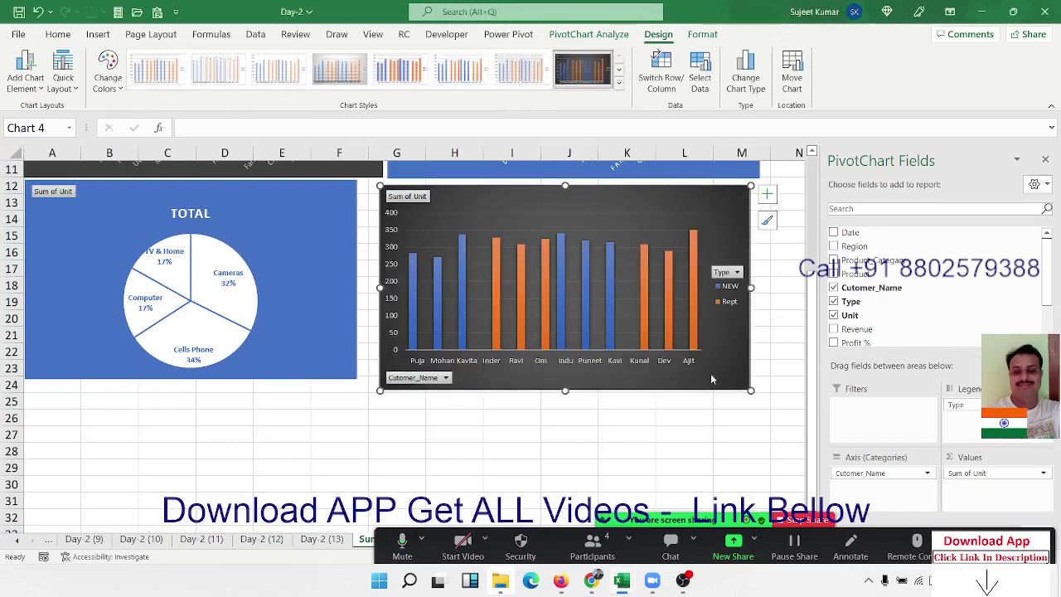
click(1045, 159)
click(866, 282)
scroll(866, 282, up, 4)
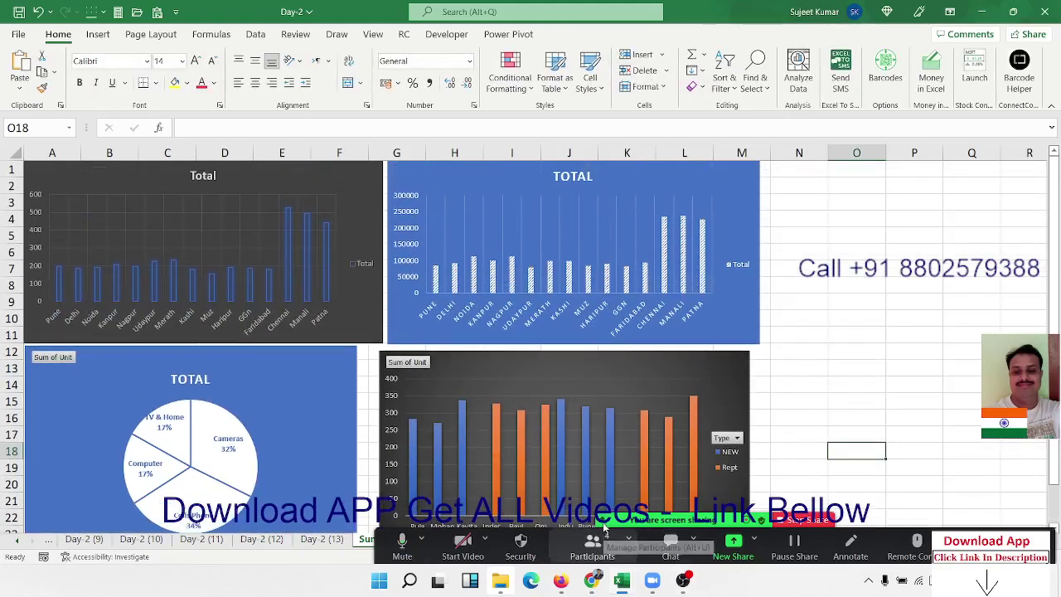
On Day-2 (13), add Product as a report filter on the region units pivot
click(323, 540)
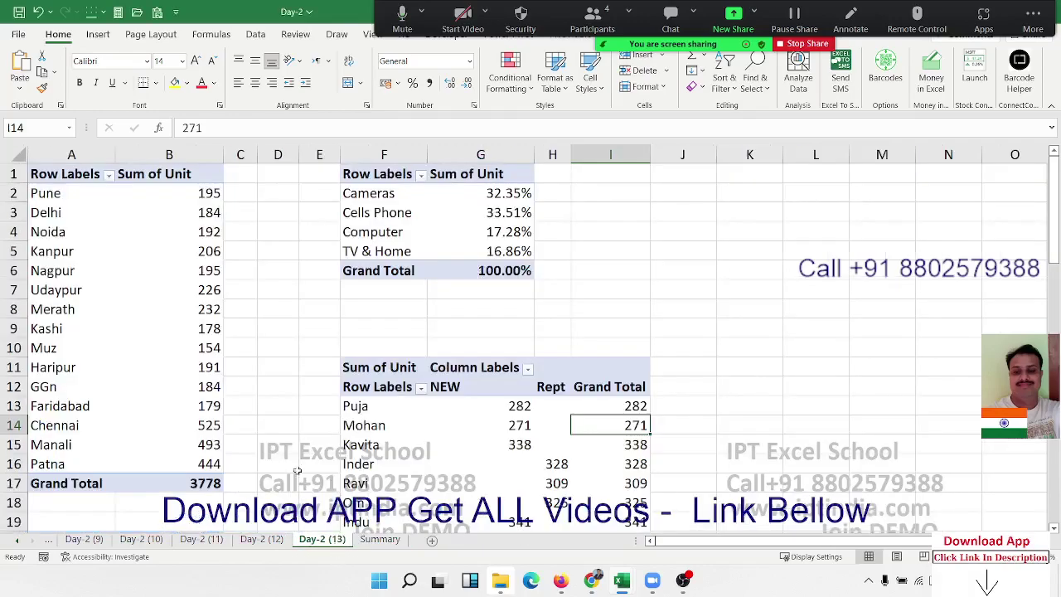
click(207, 326)
right_click(185, 263)
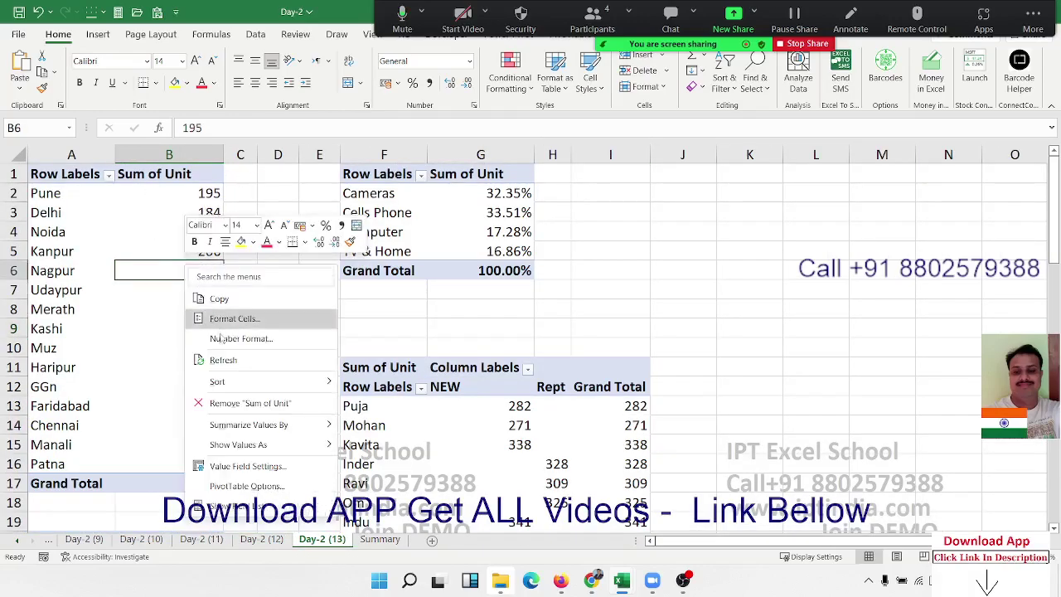
click(224, 489)
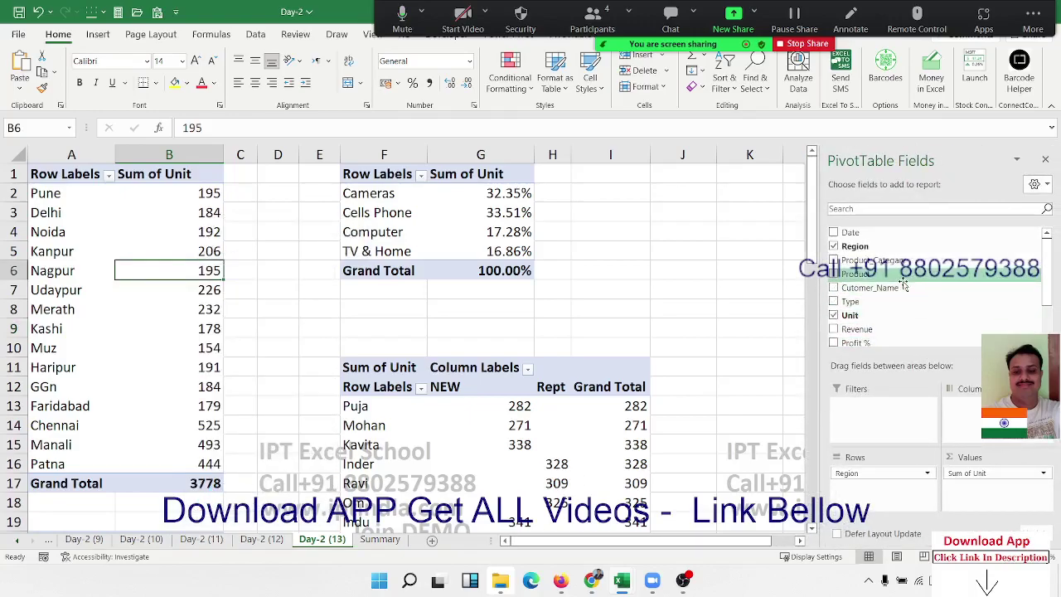
drag(904, 284, 889, 423)
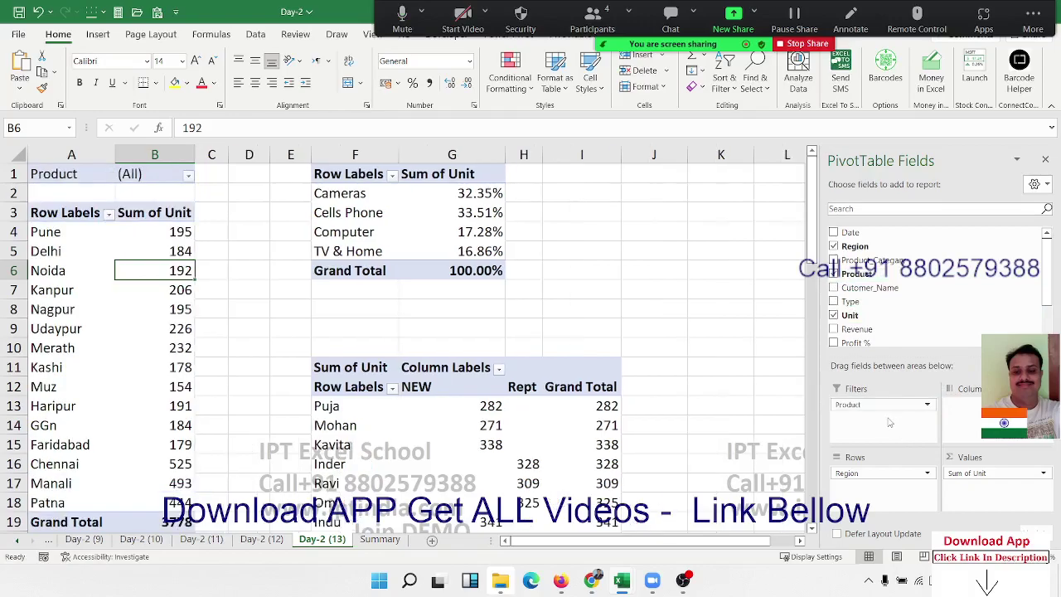
scroll(213, 296, down, 10)
scroll(213, 296, down, 3)
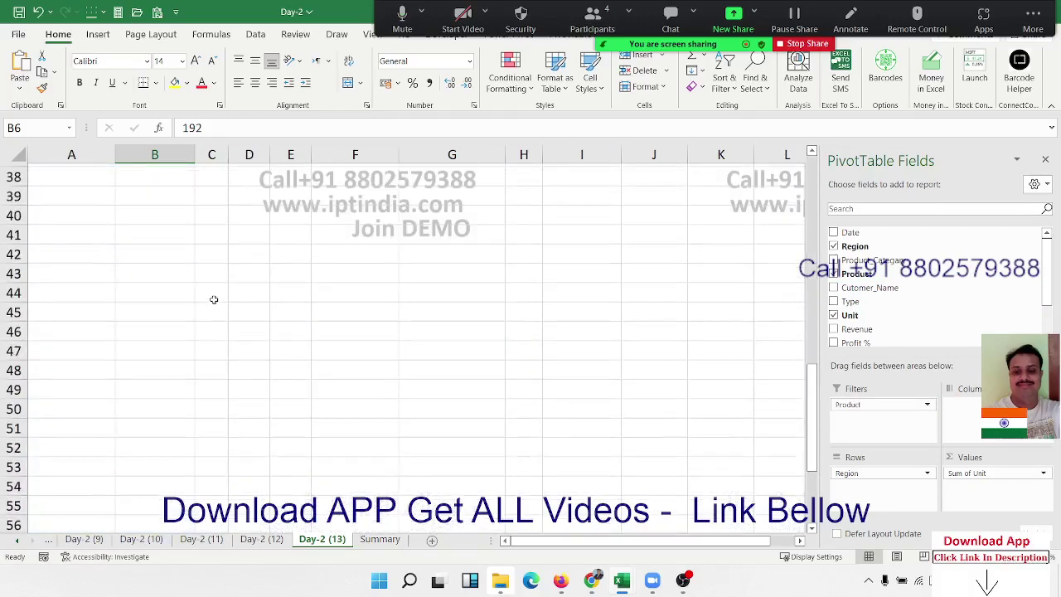
scroll(215, 295, up, 13)
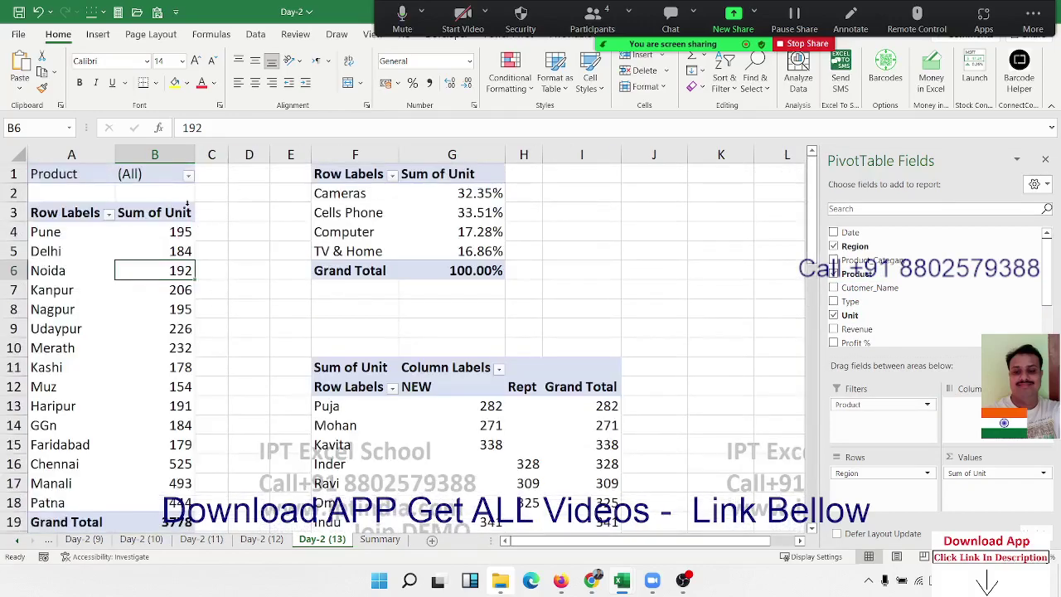
Test-filter the region pivot to 3D CL, then reset the Product filter to (All)
click(189, 178)
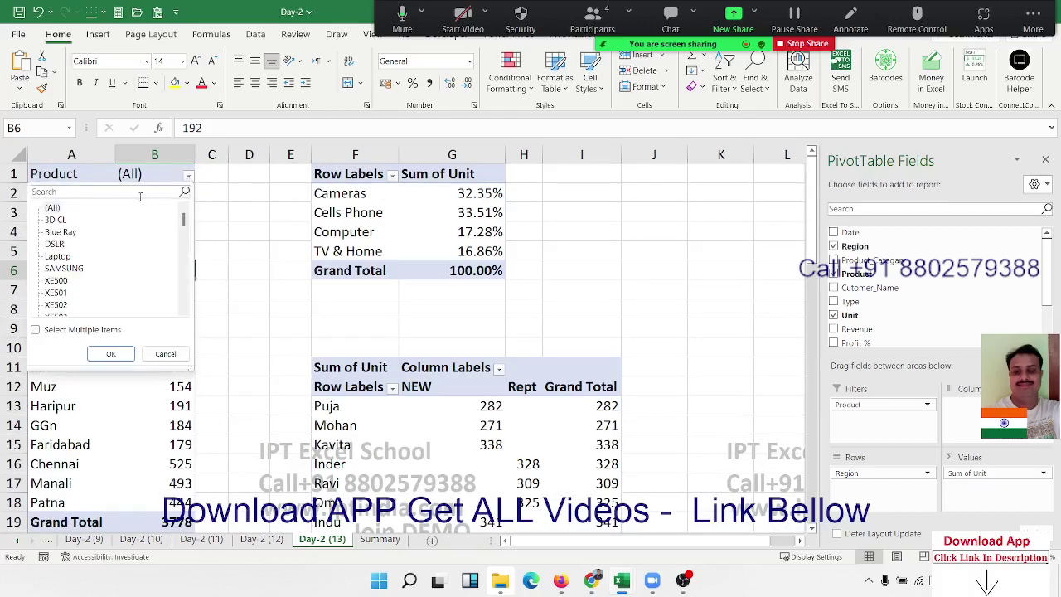
click(54, 218)
click(111, 353)
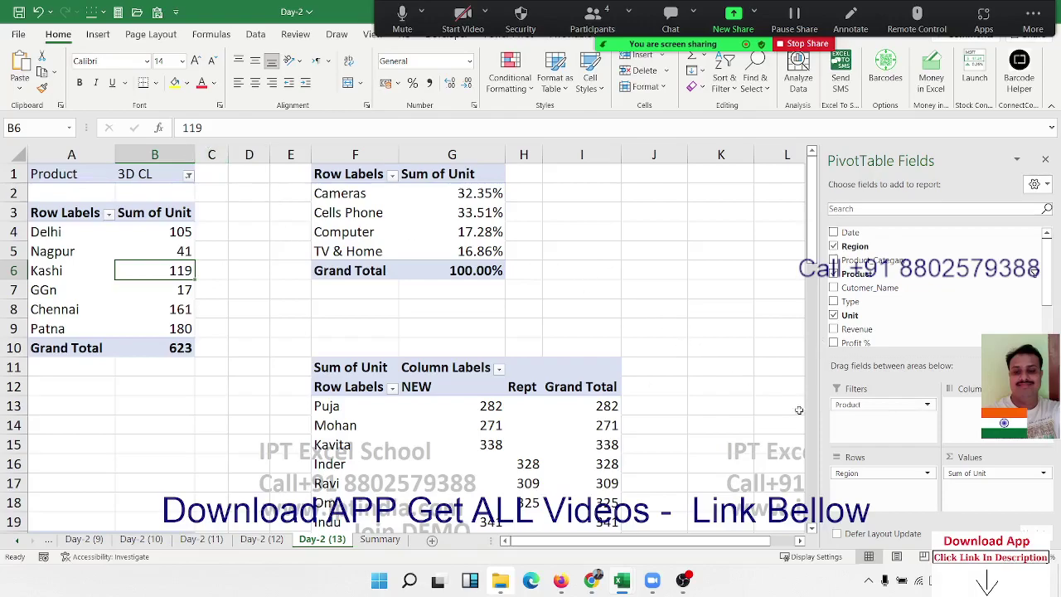
click(189, 176)
click(187, 176)
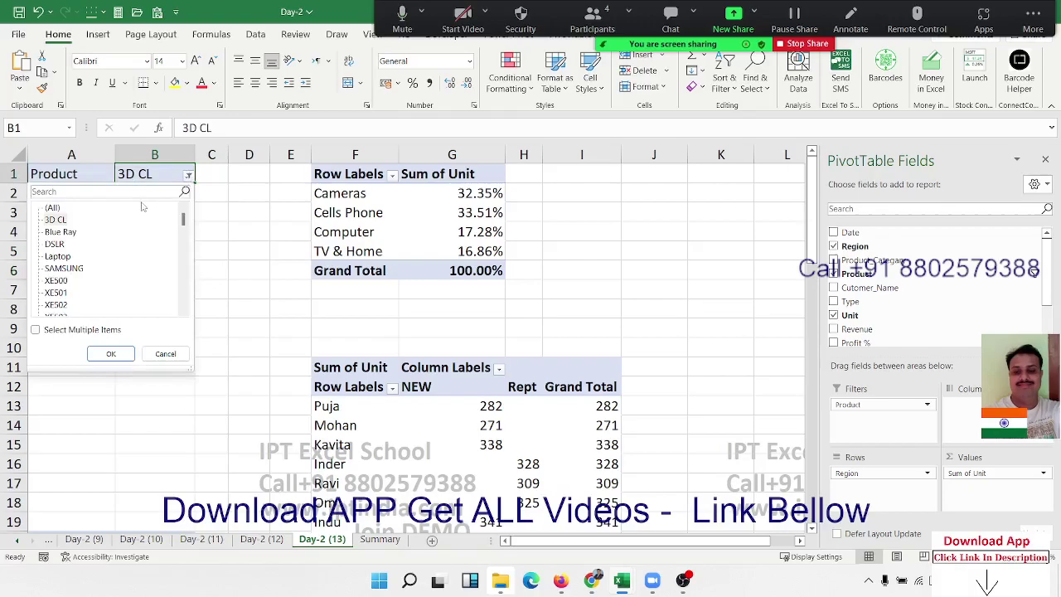
click(53, 208)
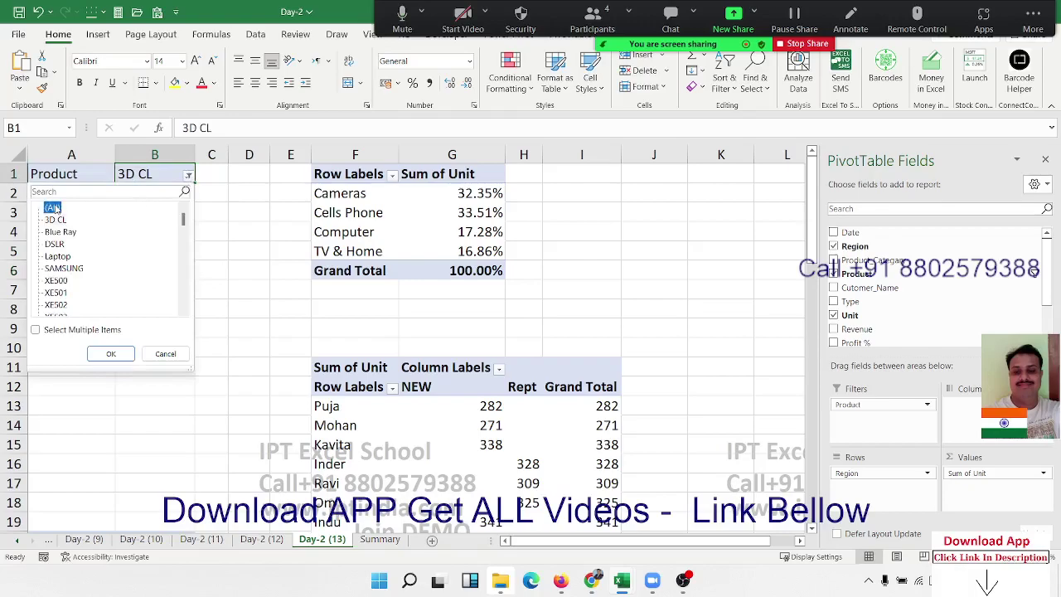
click(110, 353)
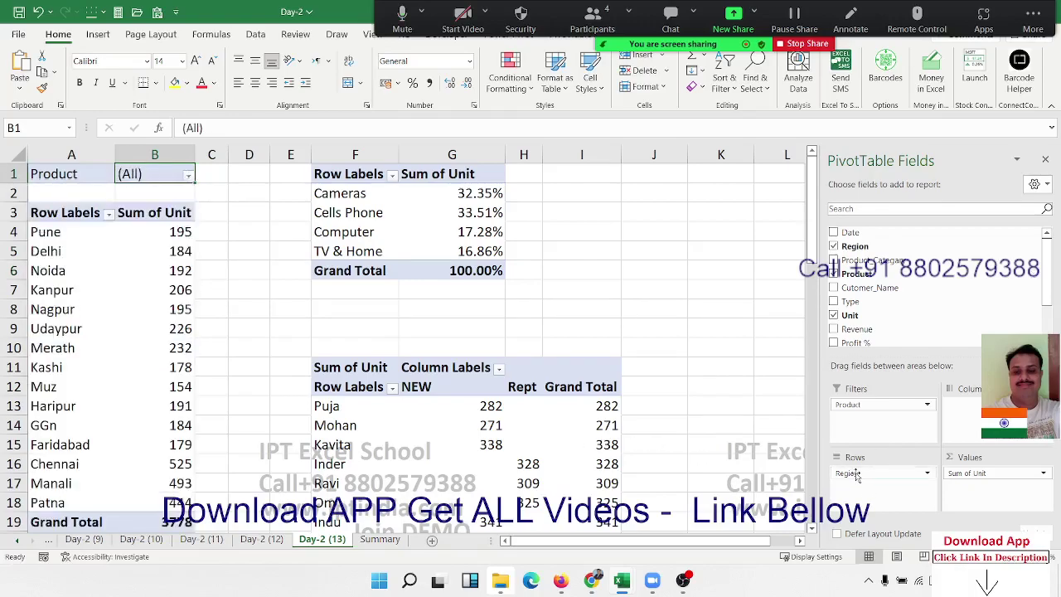
scroll(983, 282, down, 1)
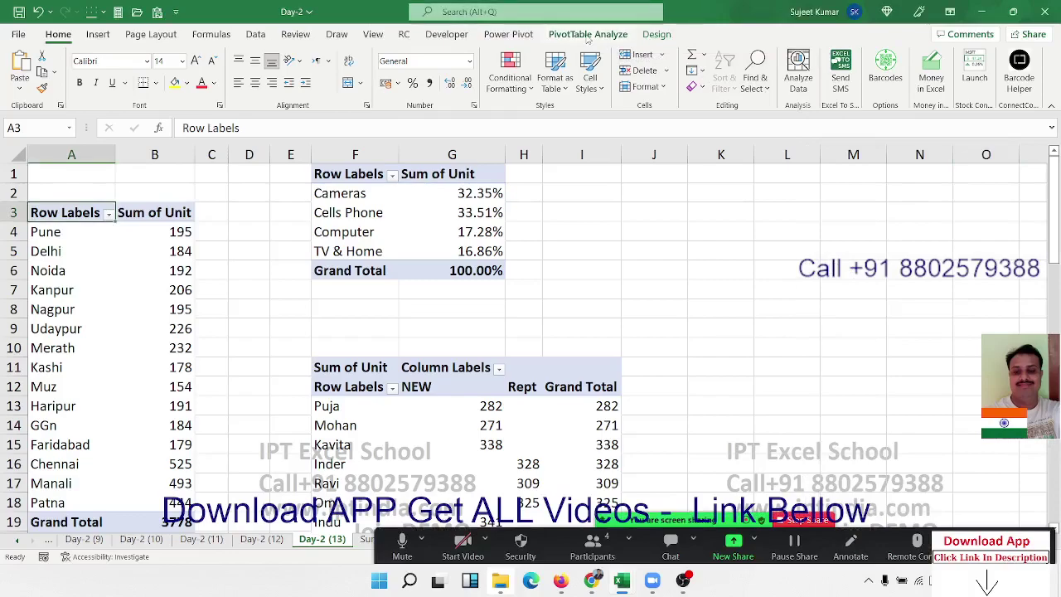
click(587, 37)
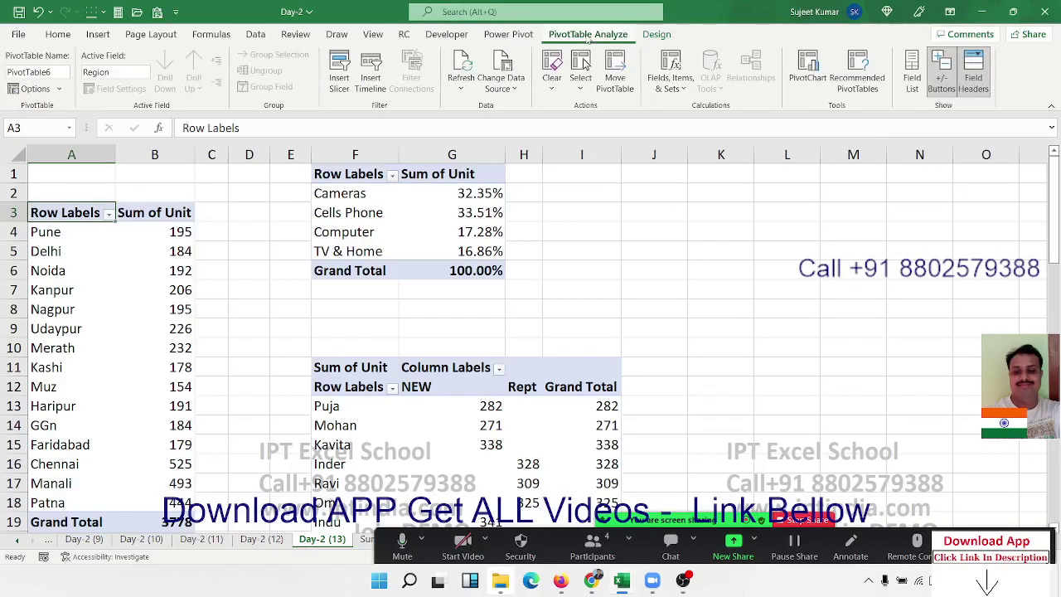
click(351, 89)
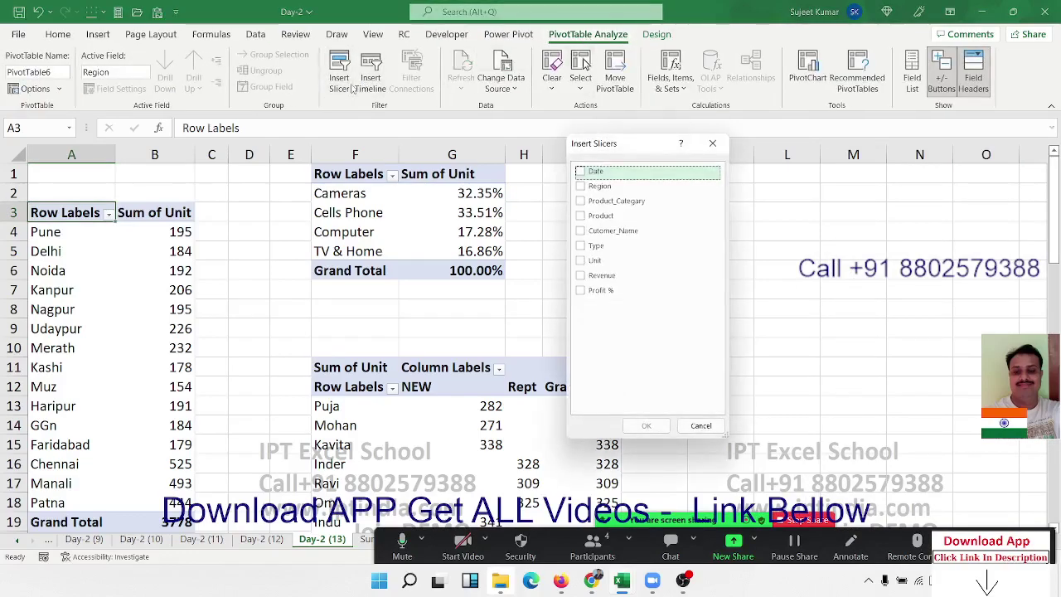
click(580, 186)
click(580, 201)
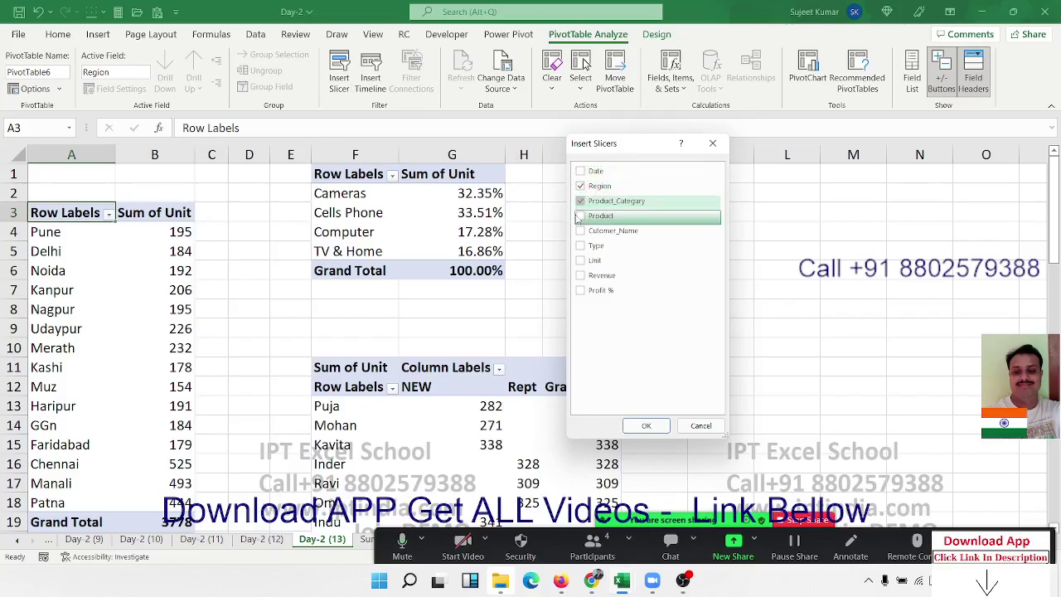
click(580, 216)
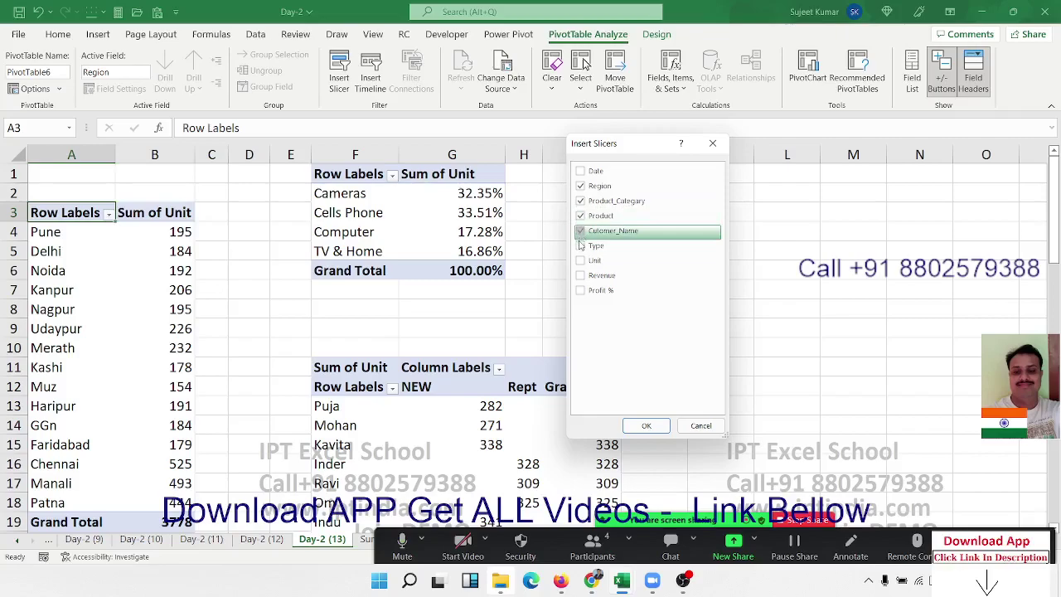
click(580, 245)
click(636, 423)
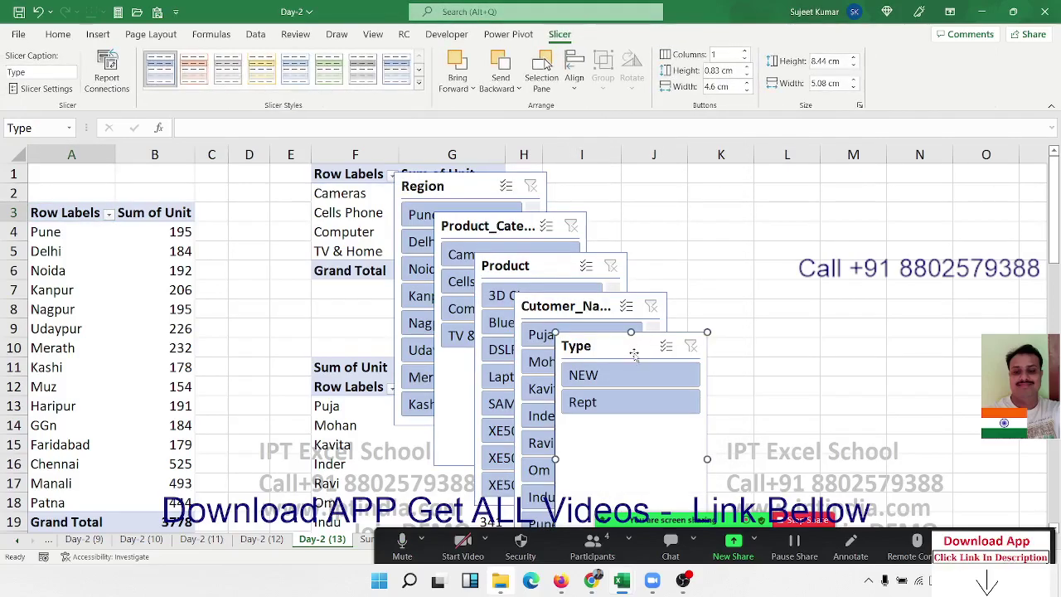
ctrl+click(588, 316)
ctrl+click(554, 275)
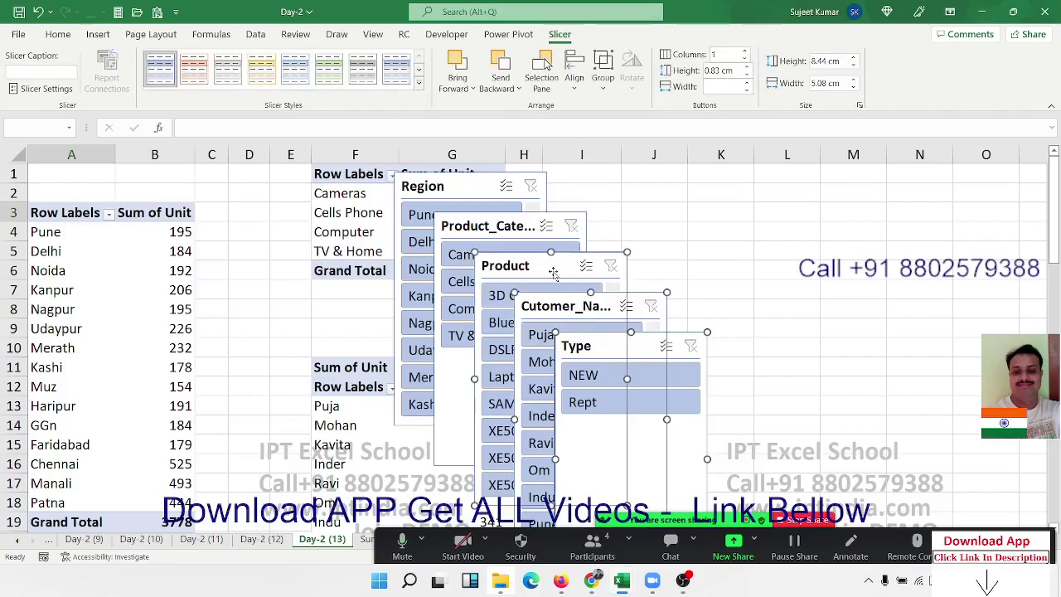
ctrl+click(529, 228)
ctrl+click(487, 194)
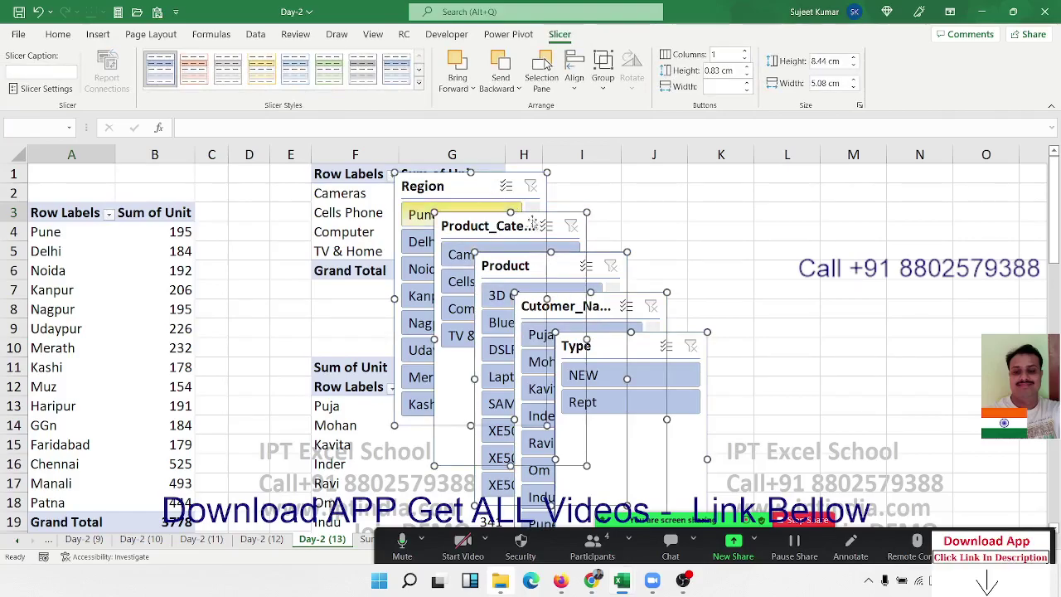
click(67, 212)
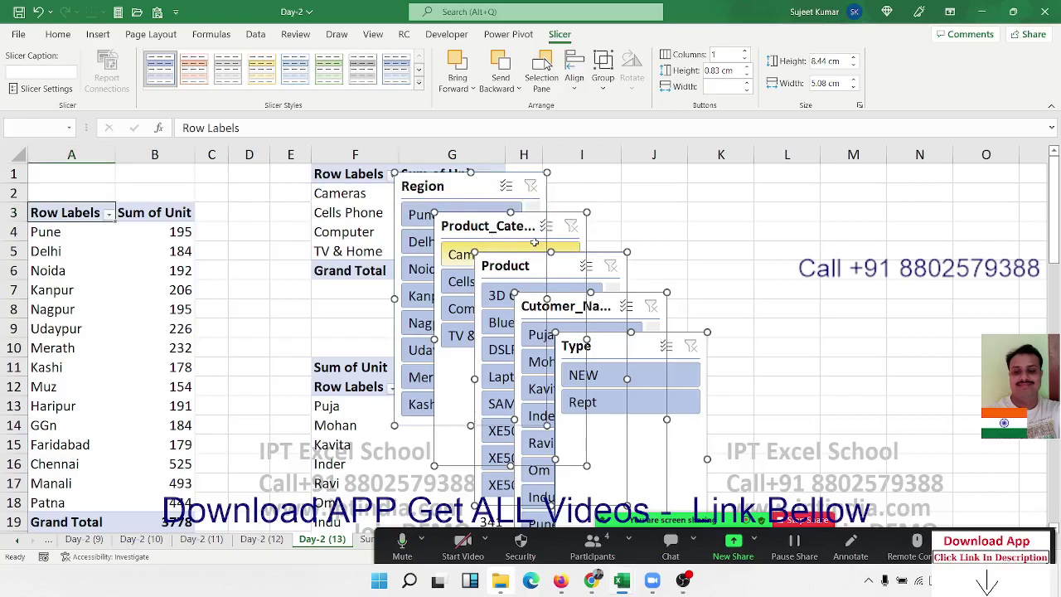
key(Delete)
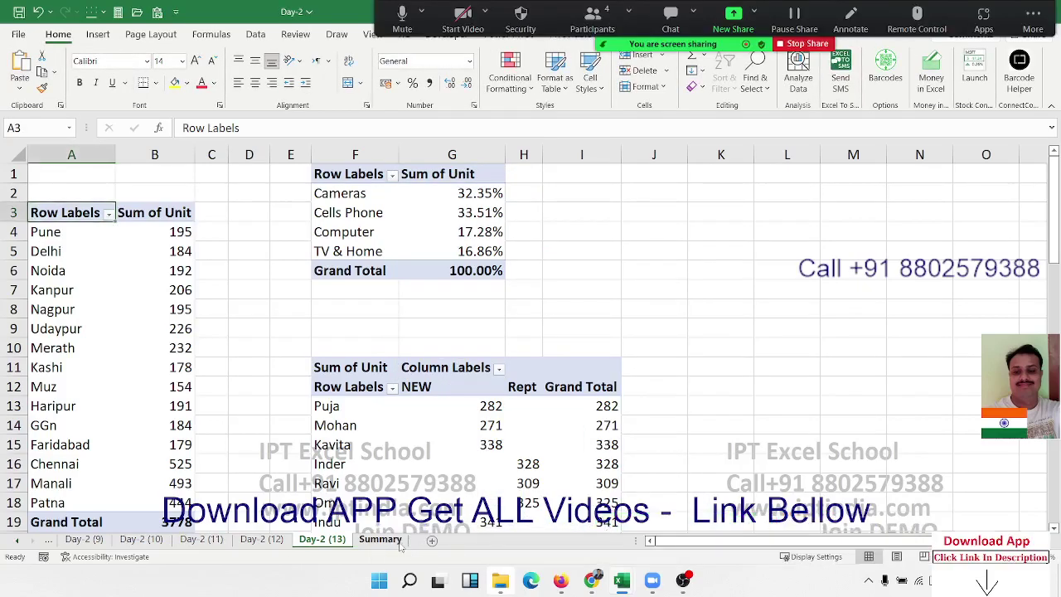
Position and narrow the Region, Product_Category and Product slicers into columns on Summary
click(400, 542)
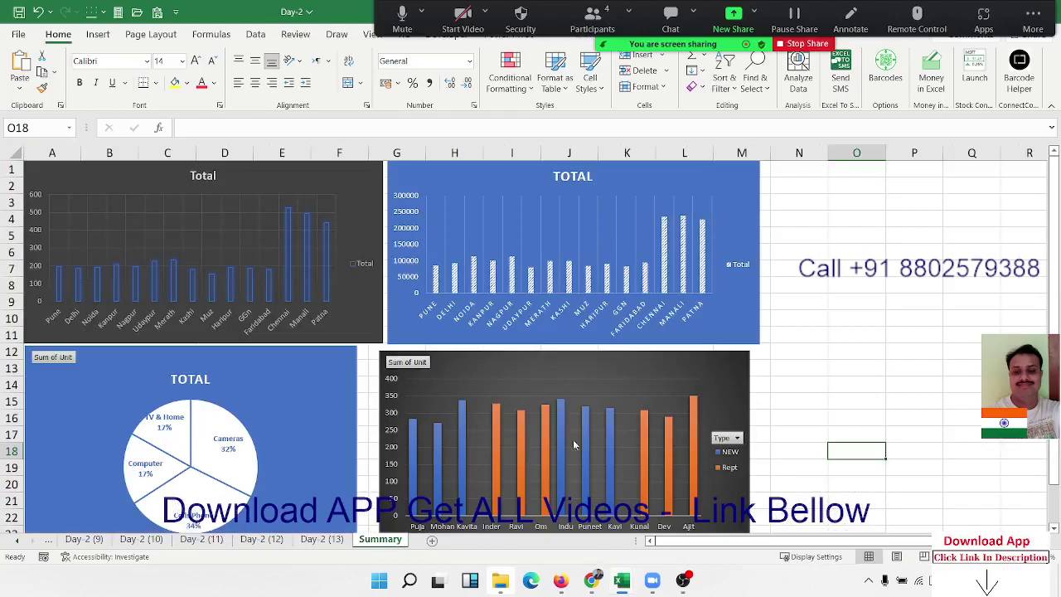
click(798, 191)
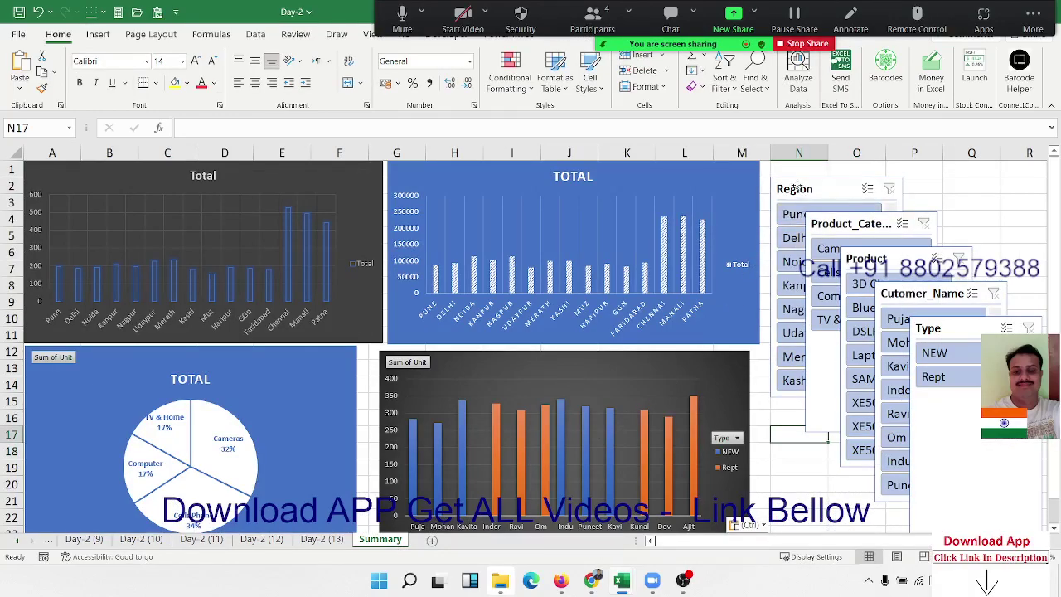
drag(800, 203, 799, 193)
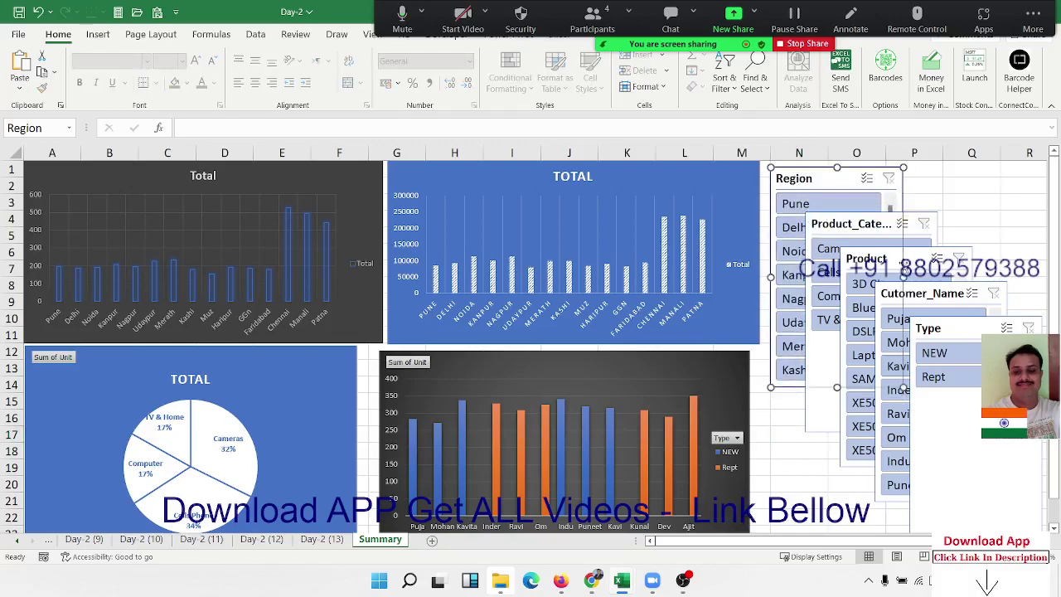
drag(903, 277, 868, 277)
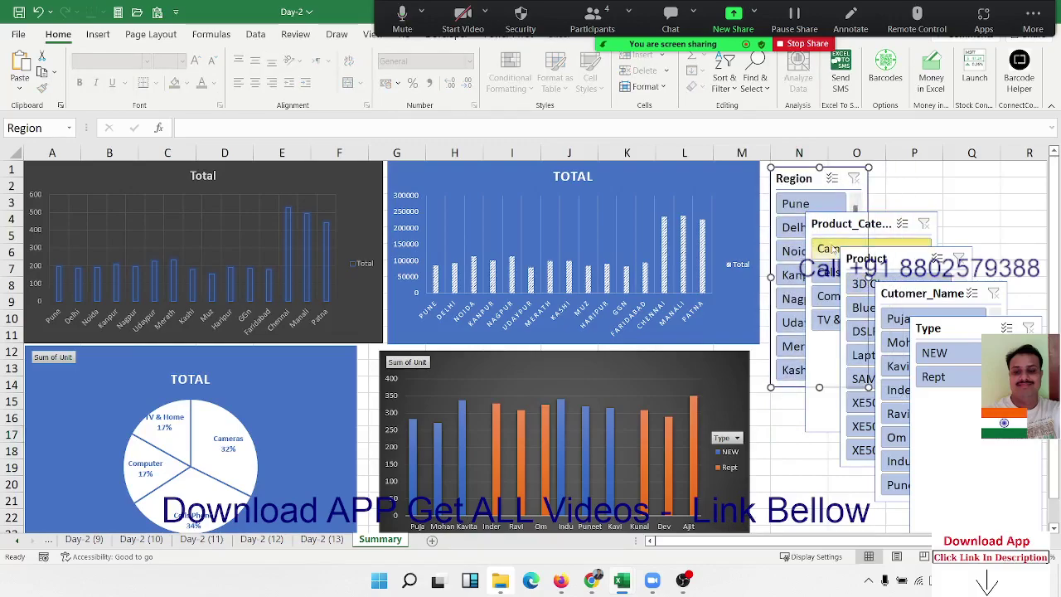
drag(829, 226, 892, 179)
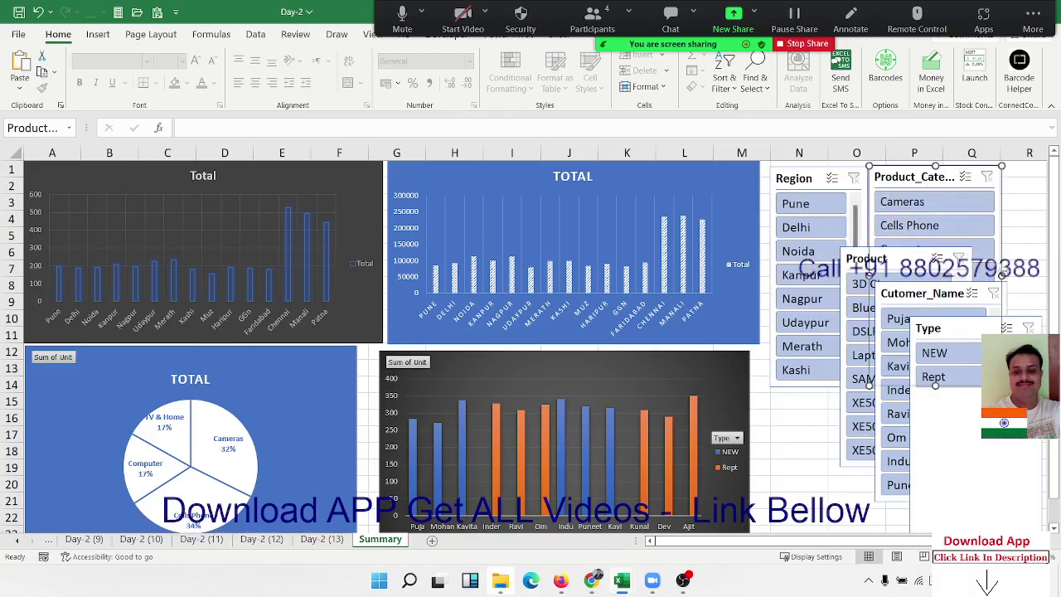
drag(1002, 268, 973, 270)
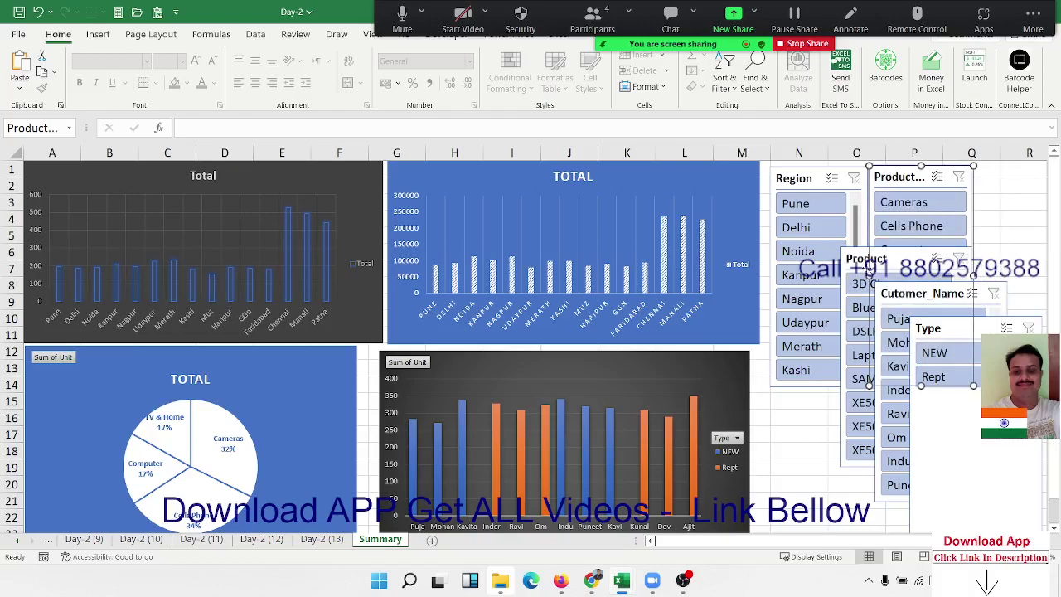
mouse_move(846, 258)
mouse_down()
mouse_move(778, 408)
mouse_move(783, 398)
mouse_up()
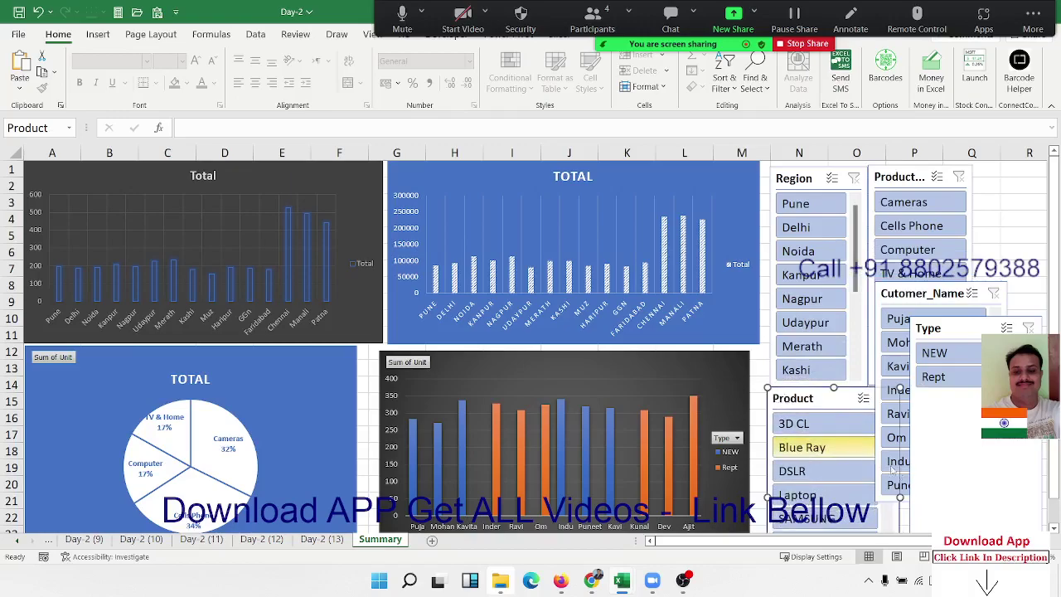
drag(900, 497, 850, 497)
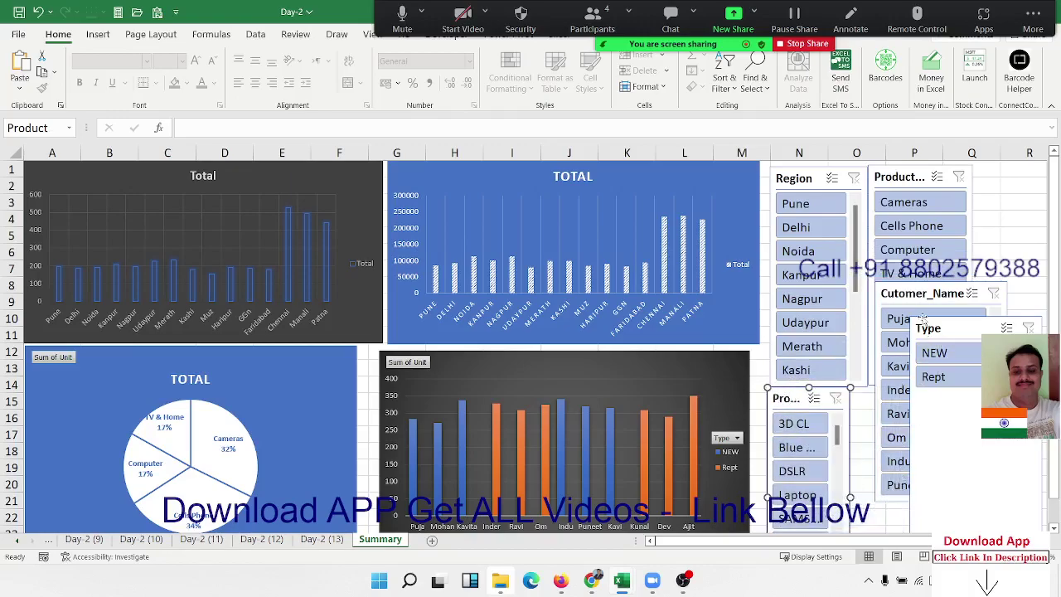
Place Cutomer_Name beside Product, and shorten Product_Category and the Type slicer placed below it
drag(919, 299, 904, 421)
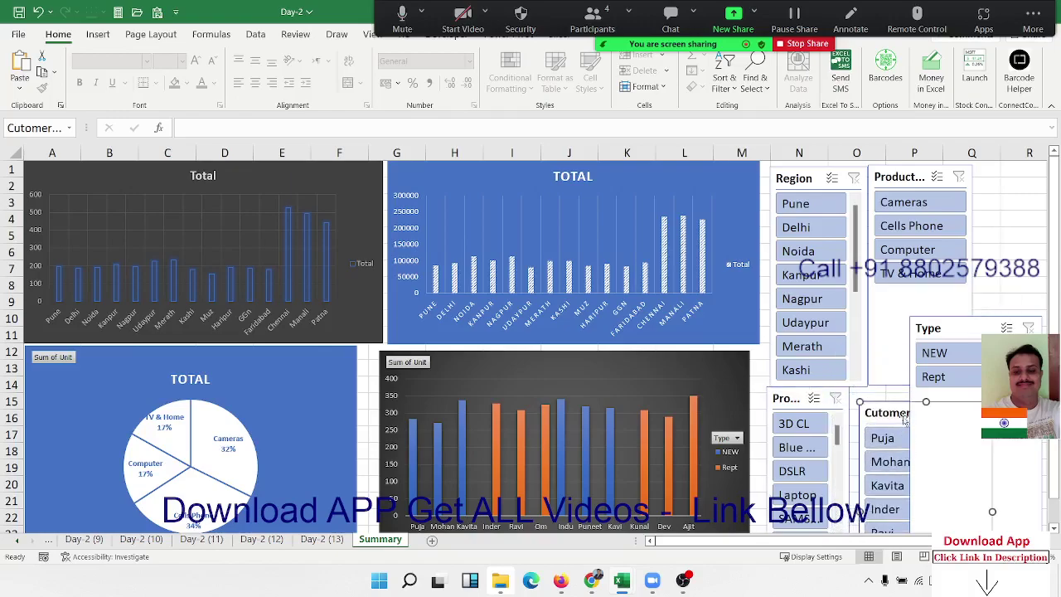
click(910, 389)
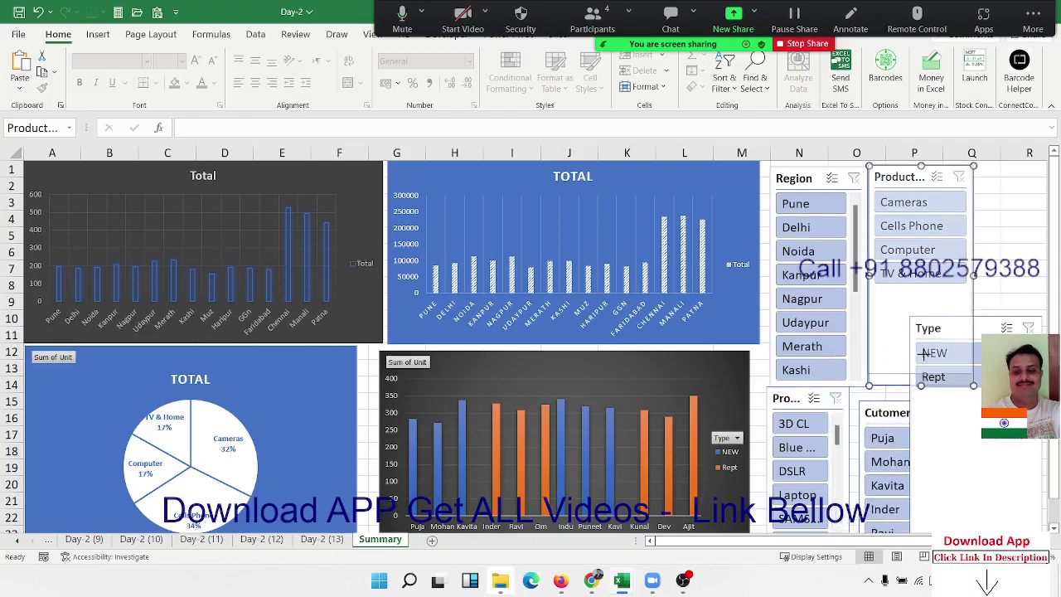
drag(920, 386, 921, 297)
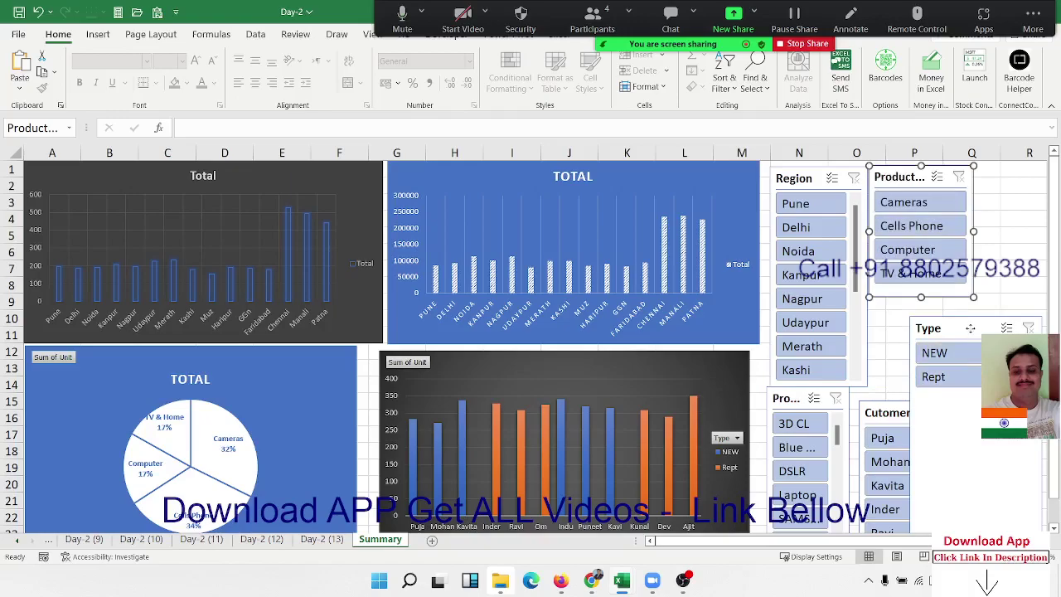
drag(971, 329, 930, 311)
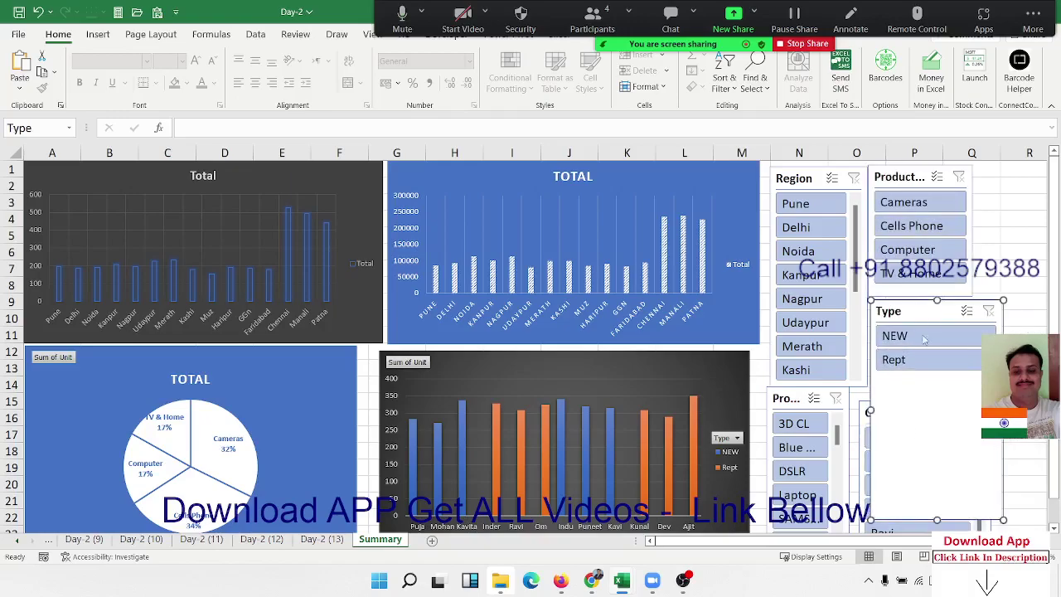
mouse_move(934, 520)
mouse_down()
mouse_move(913, 381)
mouse_move(903, 394)
mouse_up()
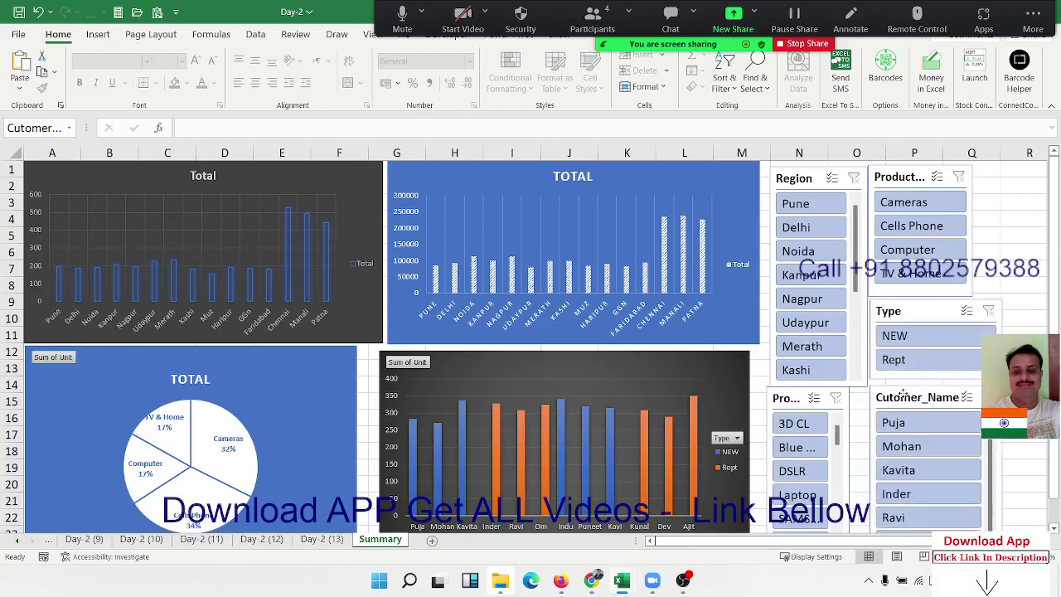
scroll(841, 464, down, 5)
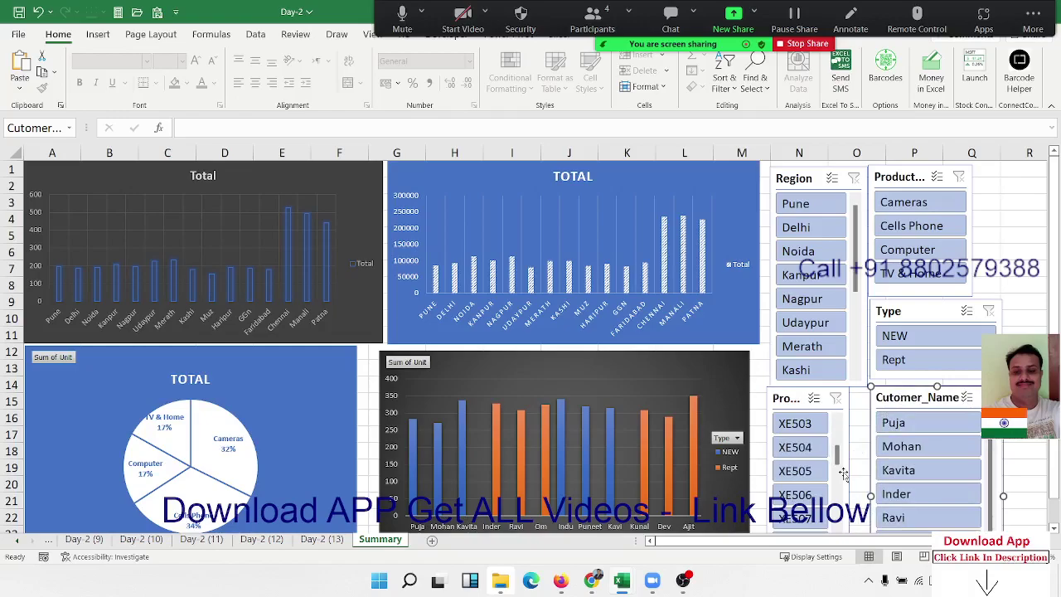
Widen the Product slicer so its title fits, then filter the dashboard to Rept
click(833, 471)
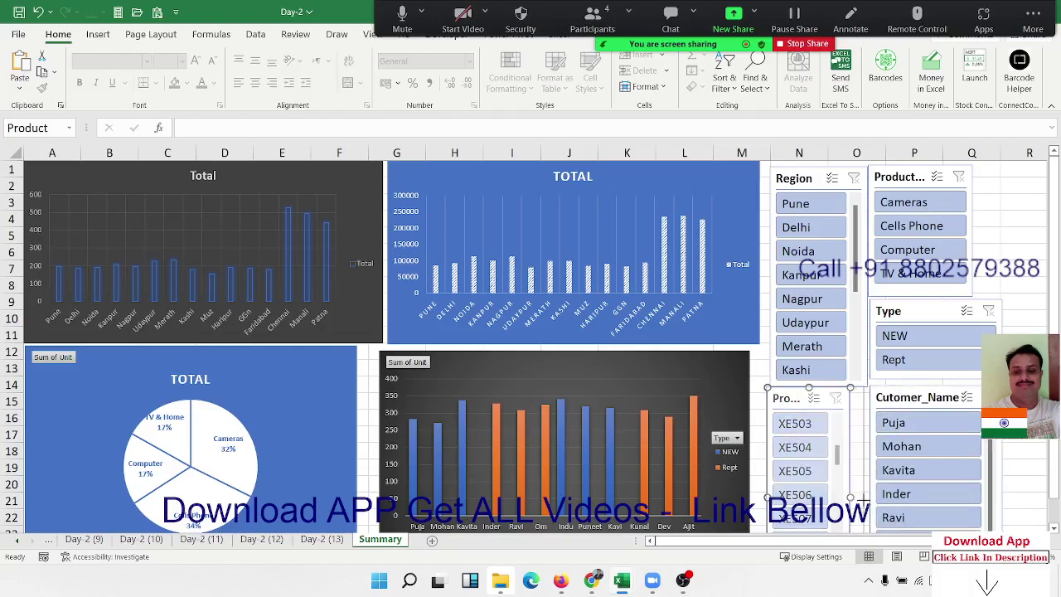
drag(862, 499, 863, 500)
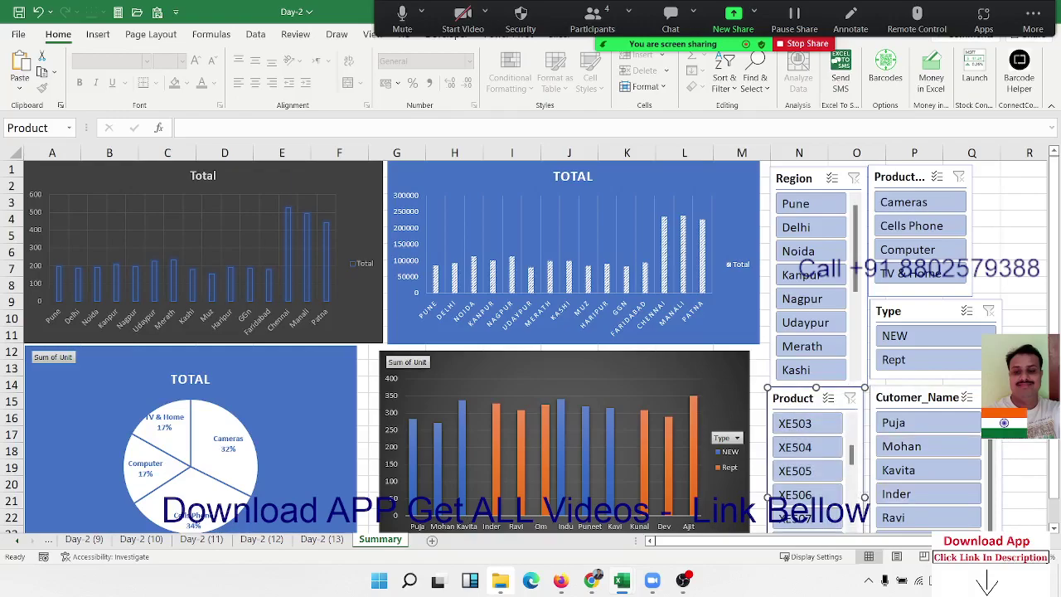
scroll(808, 468, up, 5)
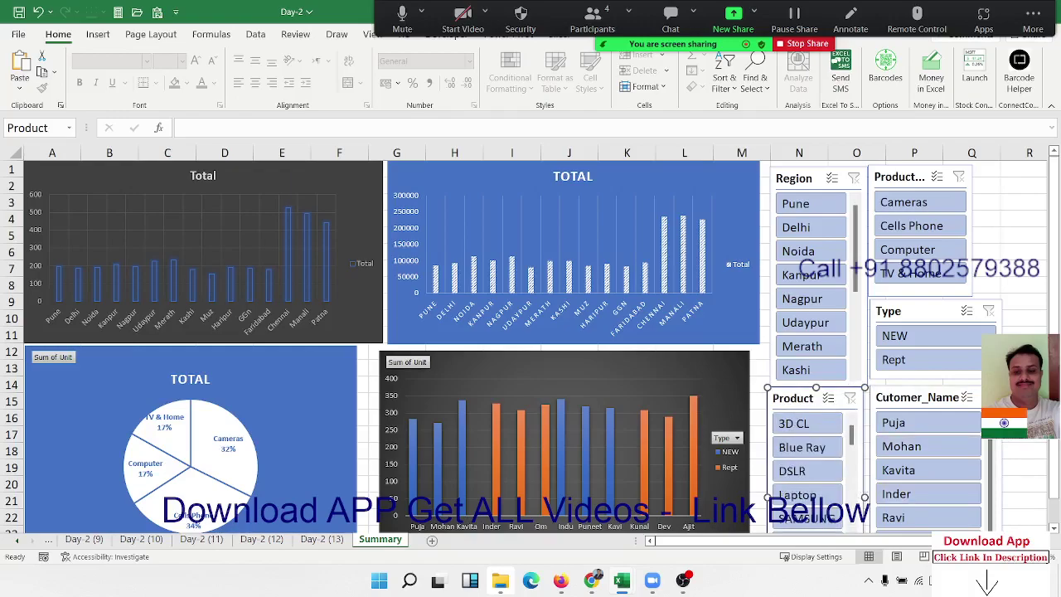
click(914, 368)
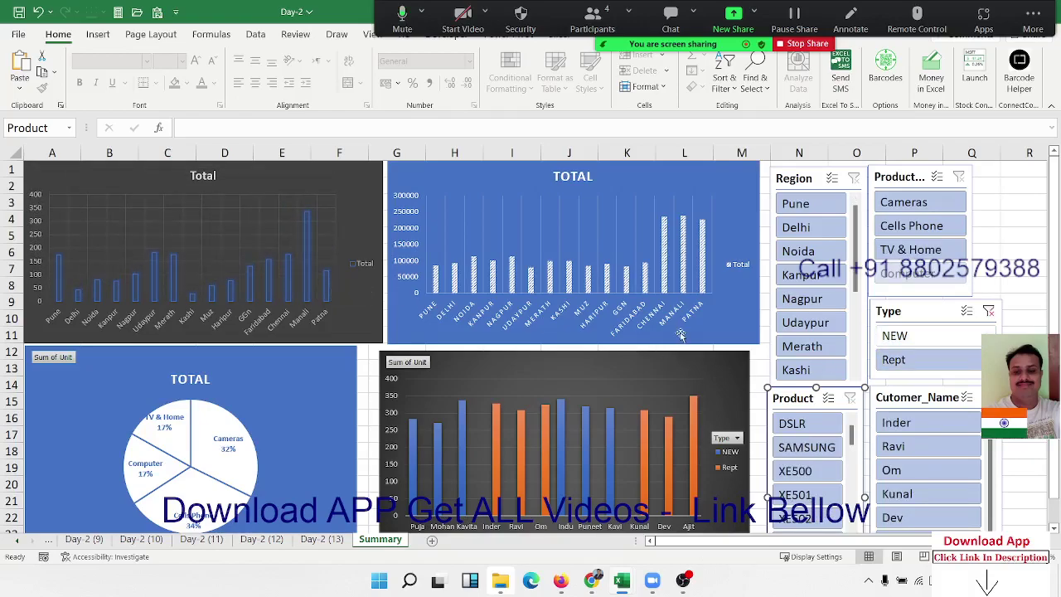
Clear the Type slicer filter and select cell B8 on the Day-2 (13) sheet
click(988, 311)
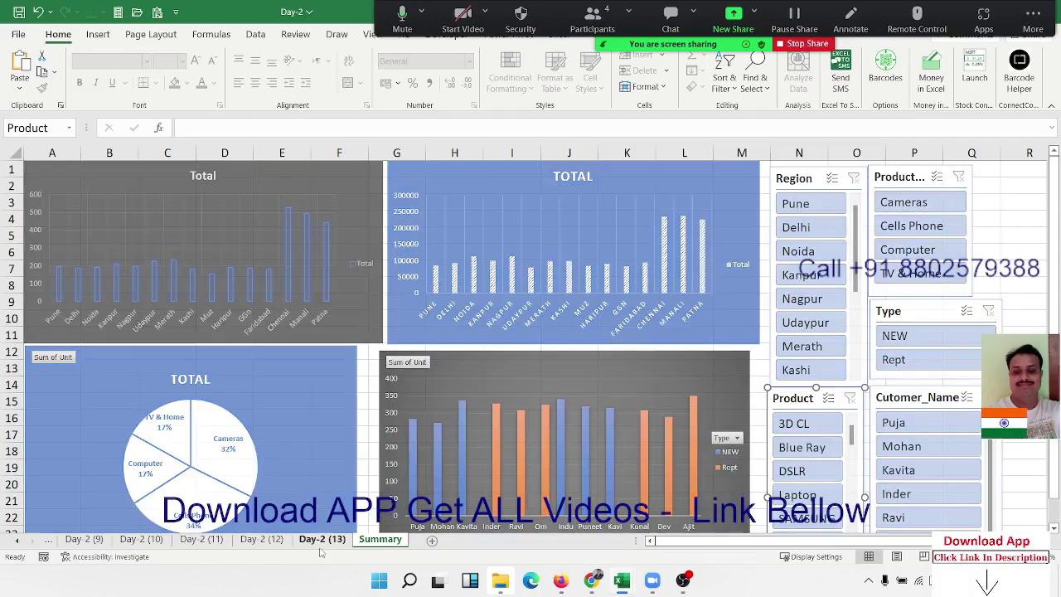
click(321, 540)
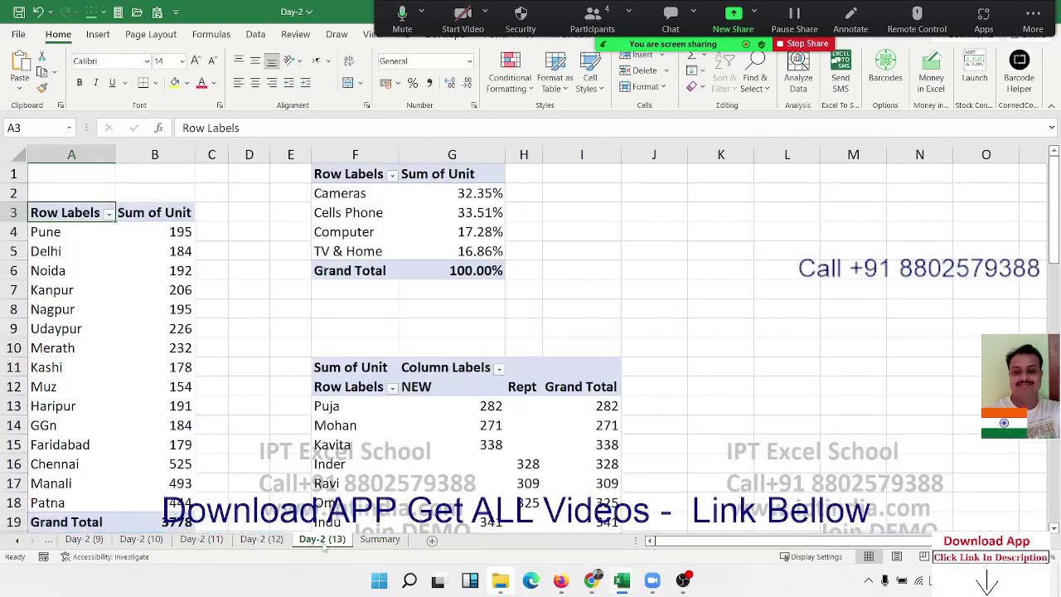
click(127, 313)
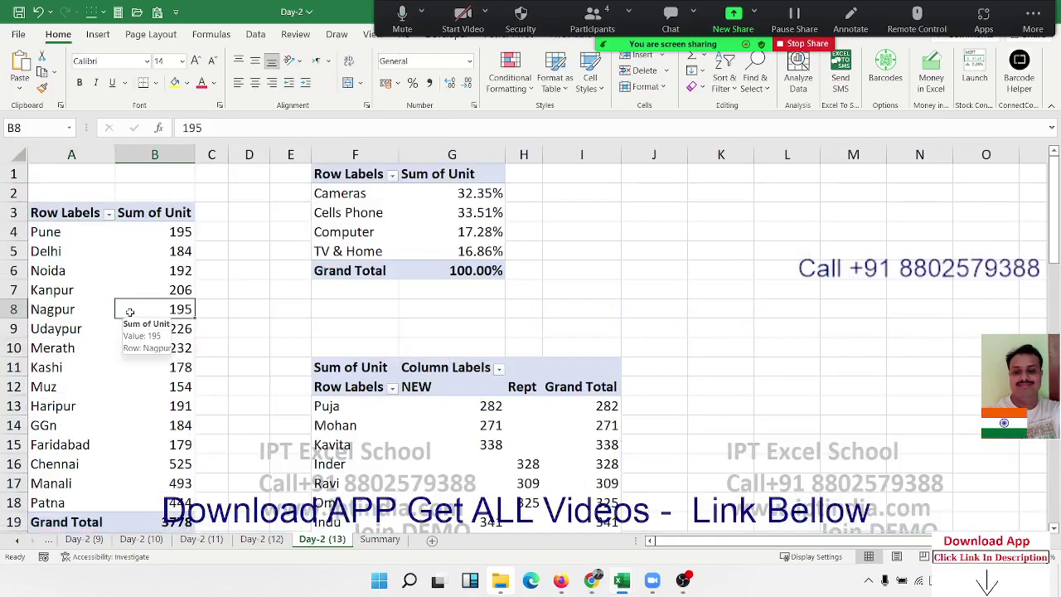
Scroll through the Day-2 (13) pivots showing totals 3778, NEW 1867 and Rept 1911
scroll(130, 312, down, 20)
scroll(128, 312, up, 3)
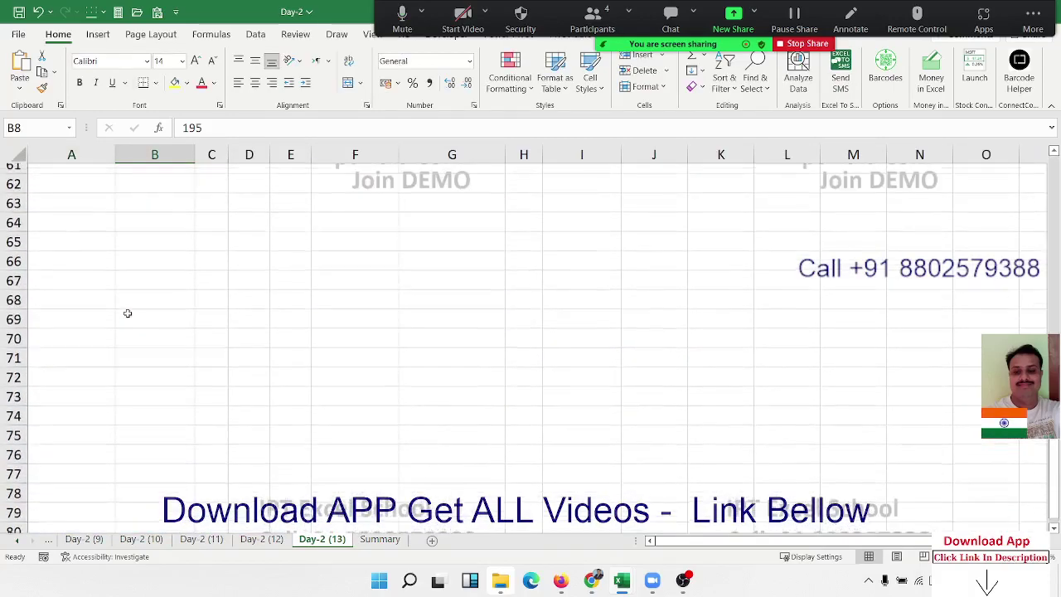
scroll(128, 313, up, 4)
scroll(128, 313, up, 6)
scroll(128, 314, up, 1)
scroll(127, 313, up, 7)
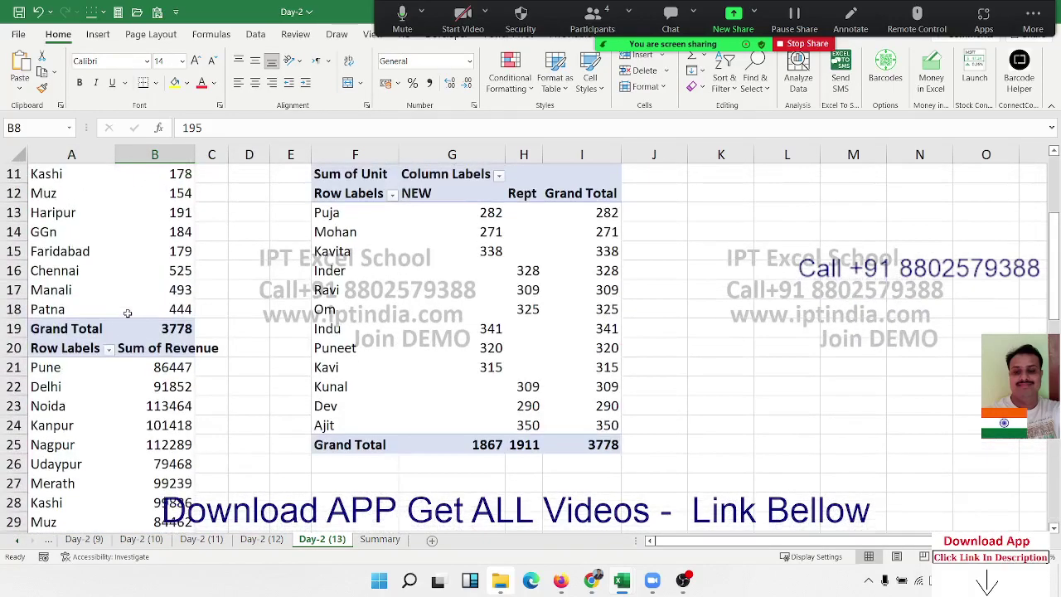
scroll(124, 312, up, 3)
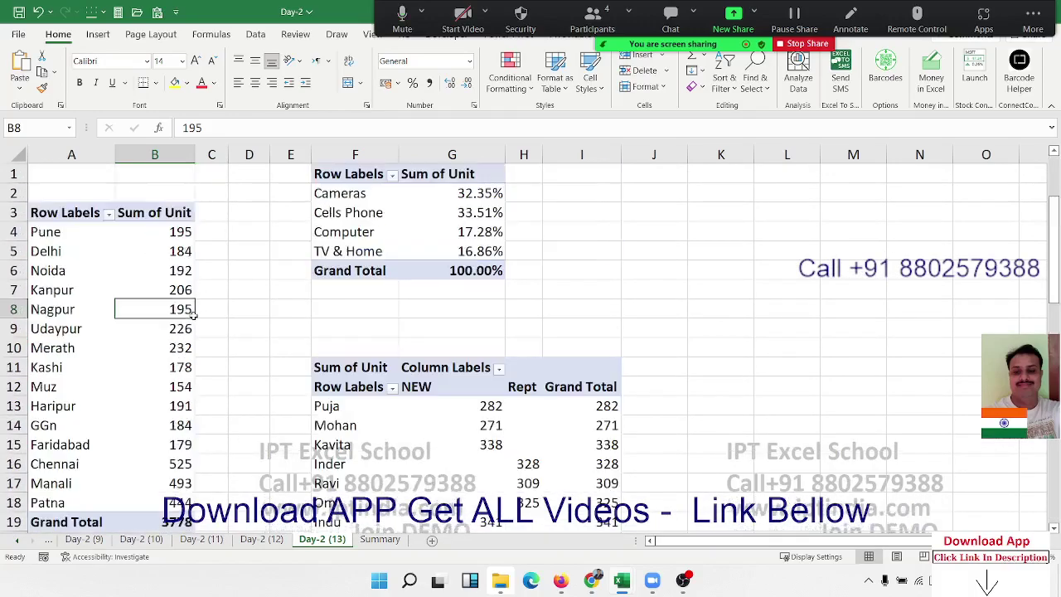
scroll(198, 316, down, 7)
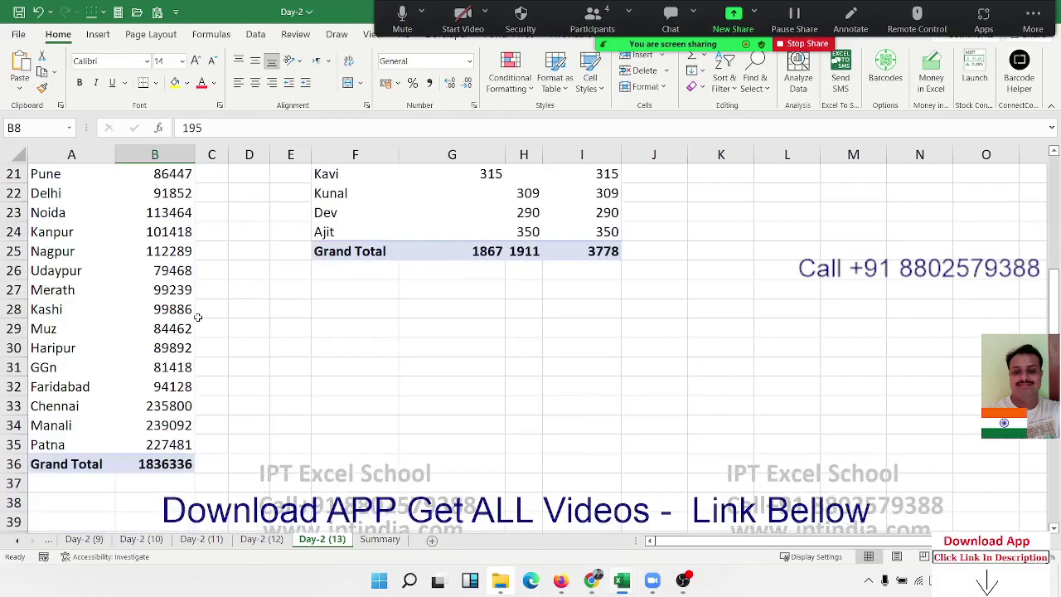
scroll(198, 316, up, 3)
scroll(198, 316, up, 4)
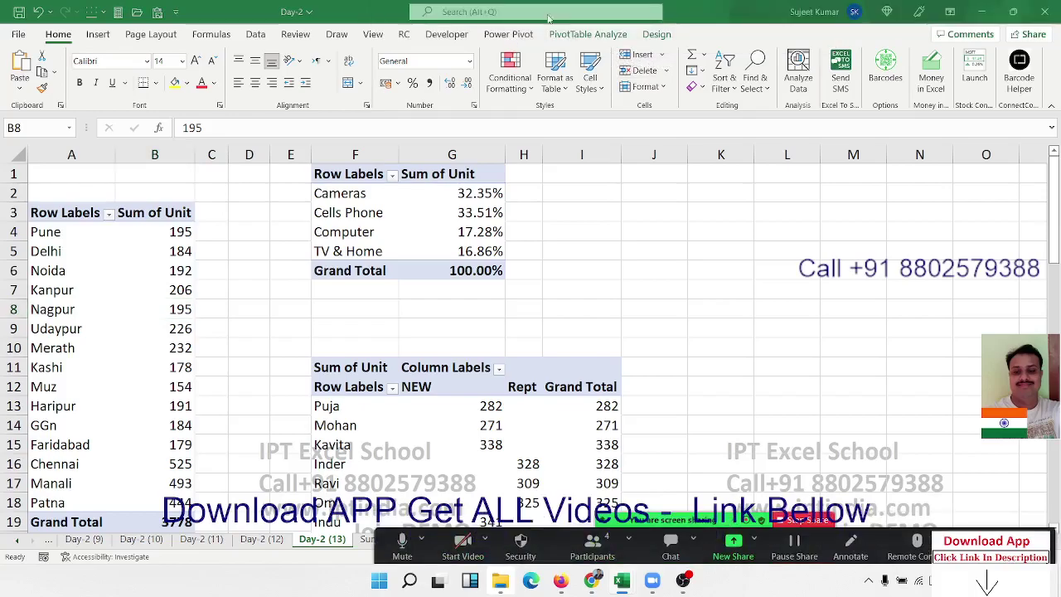
Inspect PivotTable6's slicer connections, leaving them unchanged
click(581, 34)
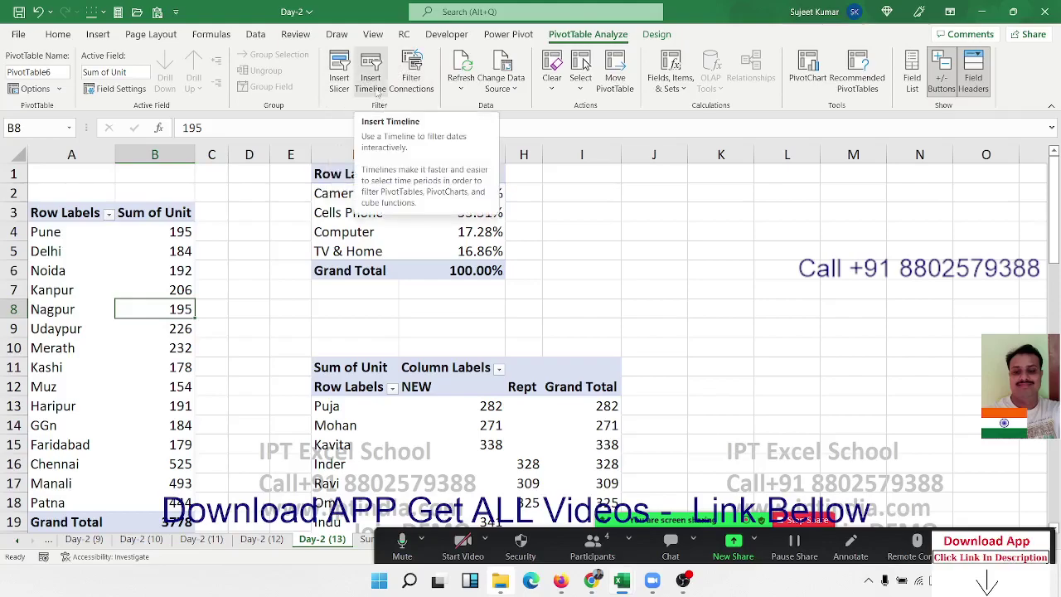
click(377, 92)
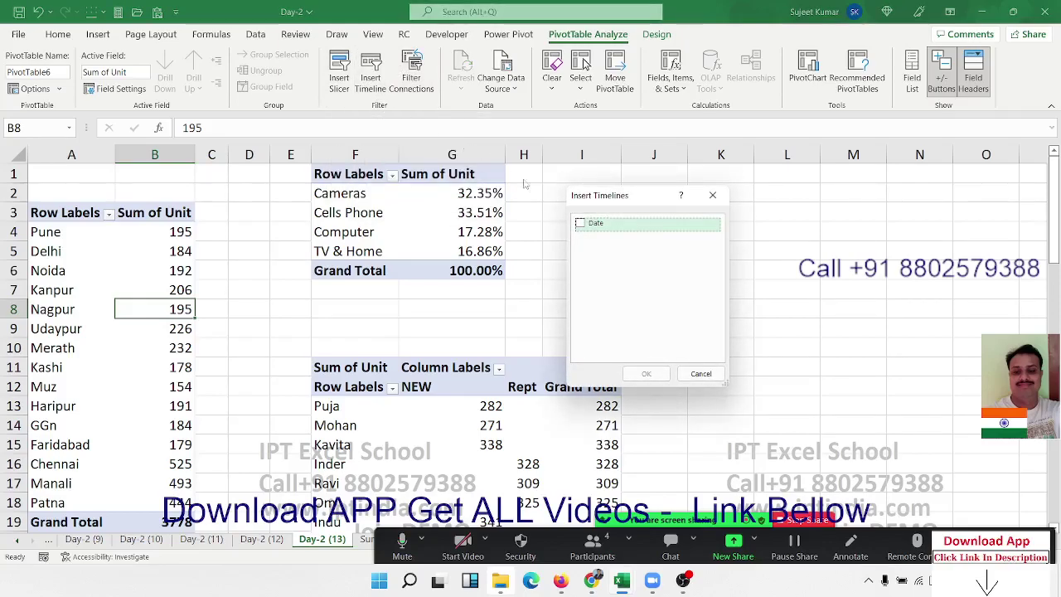
click(700, 372)
click(411, 74)
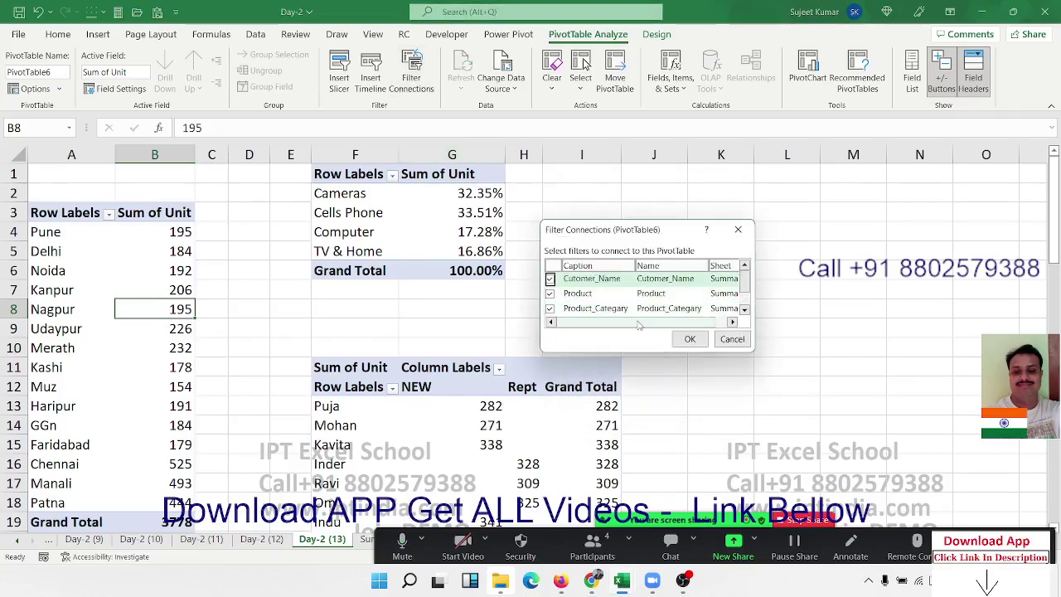
click(732, 340)
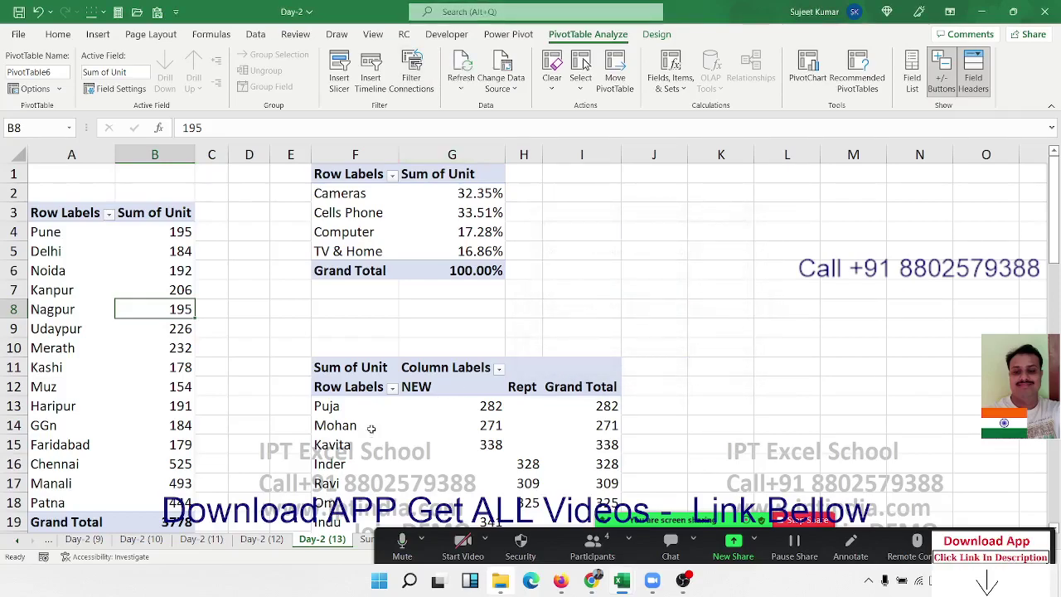
scroll(186, 406, down, 3)
Connect the revenue pivot PivotTable7 at B23 to the Cutomer_Name, Product, Product_Category and Region slicers
click(186, 406)
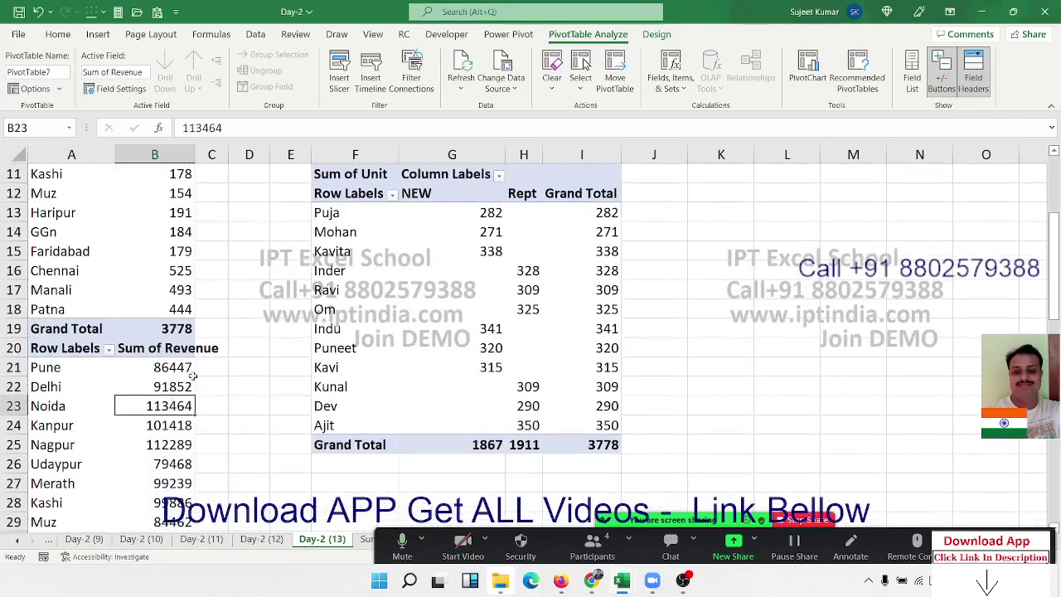
click(412, 83)
click(550, 279)
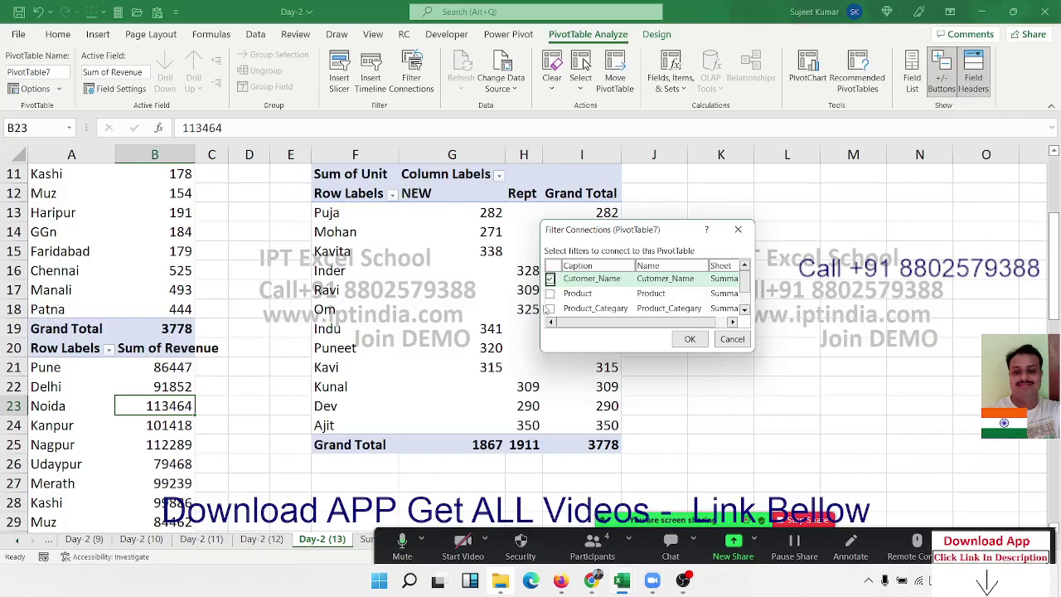
click(550, 279)
click(550, 294)
click(549, 308)
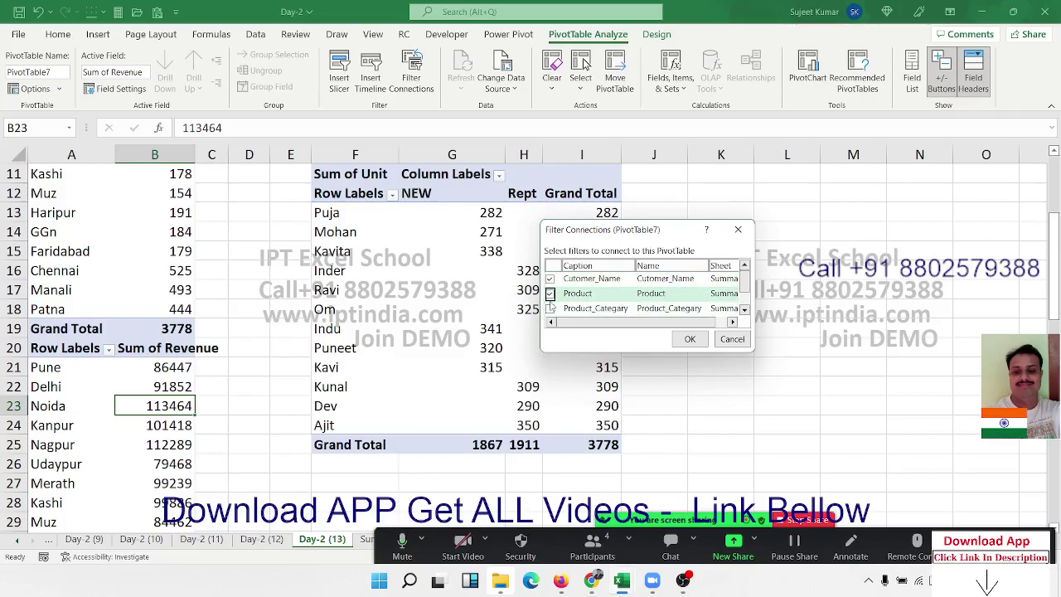
scroll(555, 296, down, 2)
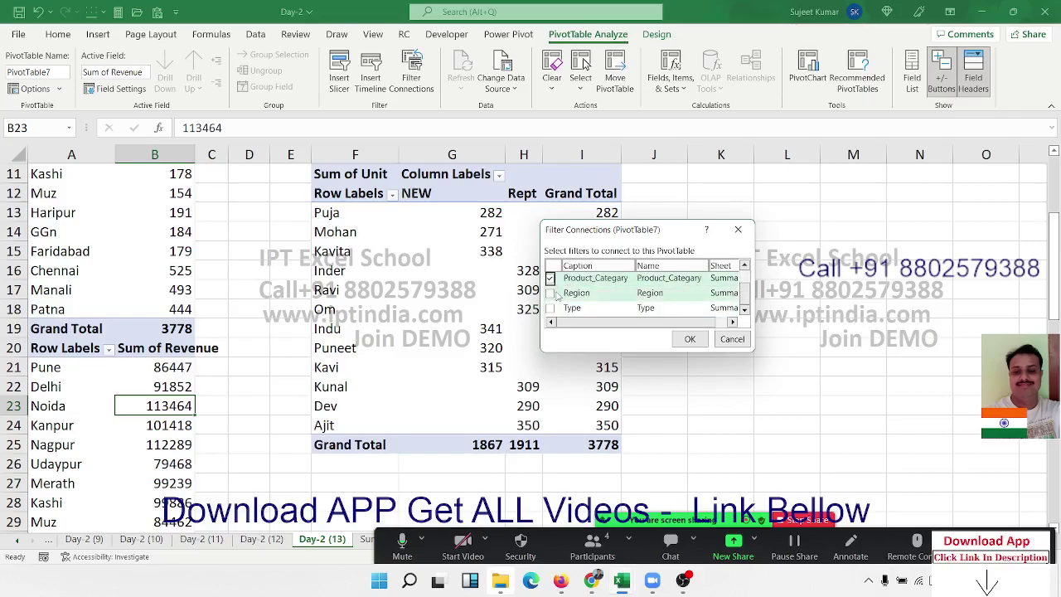
click(551, 294)
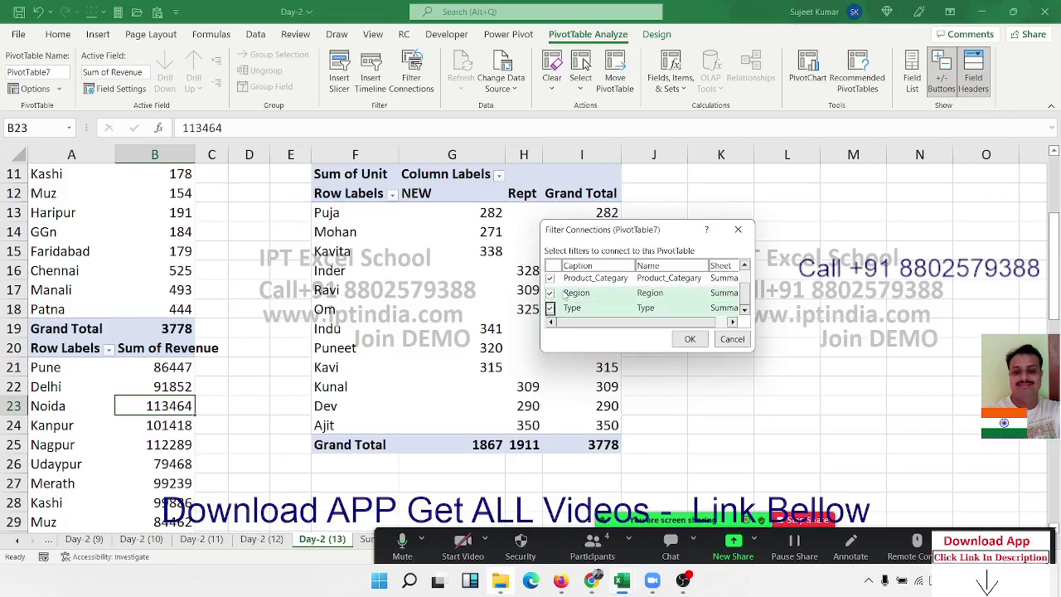
scroll(557, 295, up, 2)
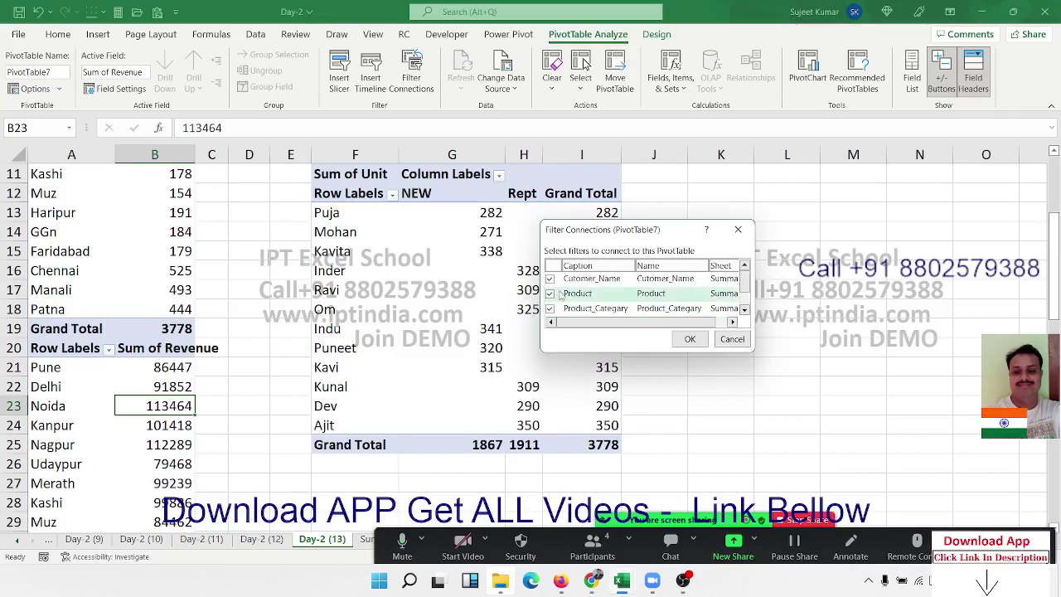
click(678, 340)
Connect the product percentage pivot table to all five slicers
scroll(489, 332, up, 3)
click(449, 217)
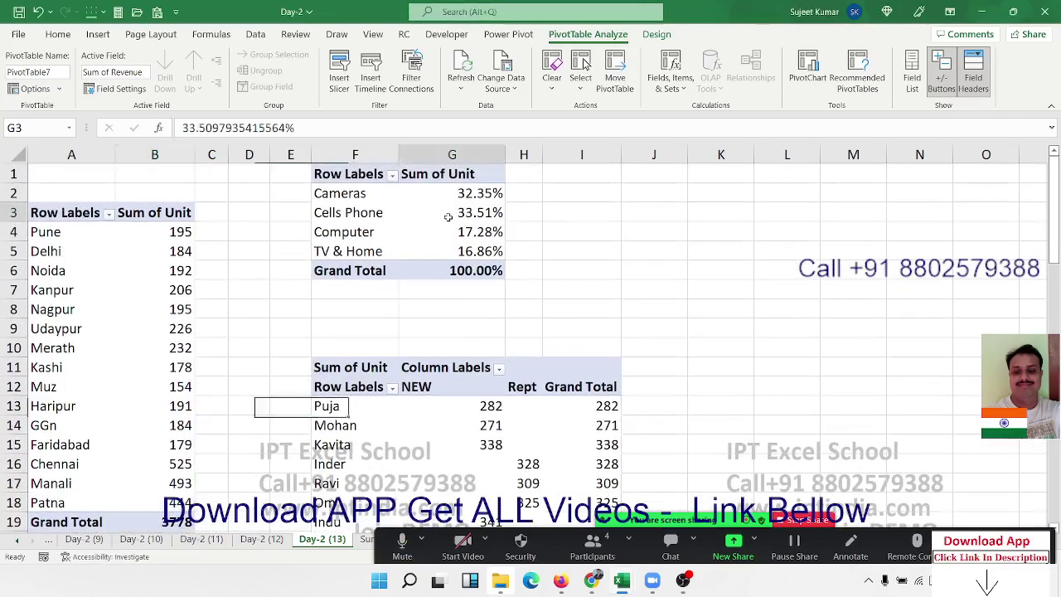
click(411, 76)
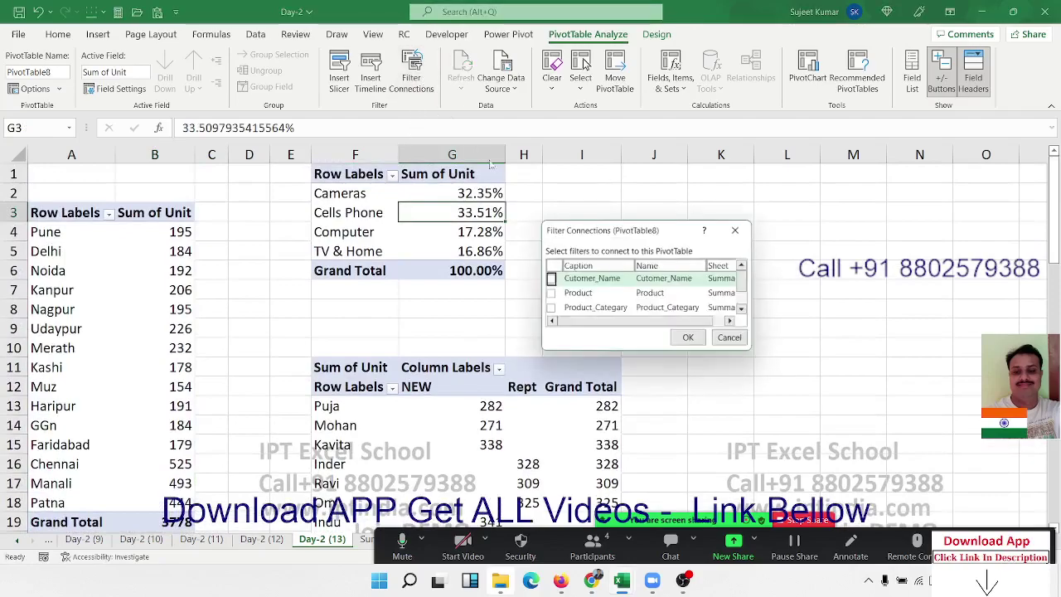
click(549, 280)
click(550, 294)
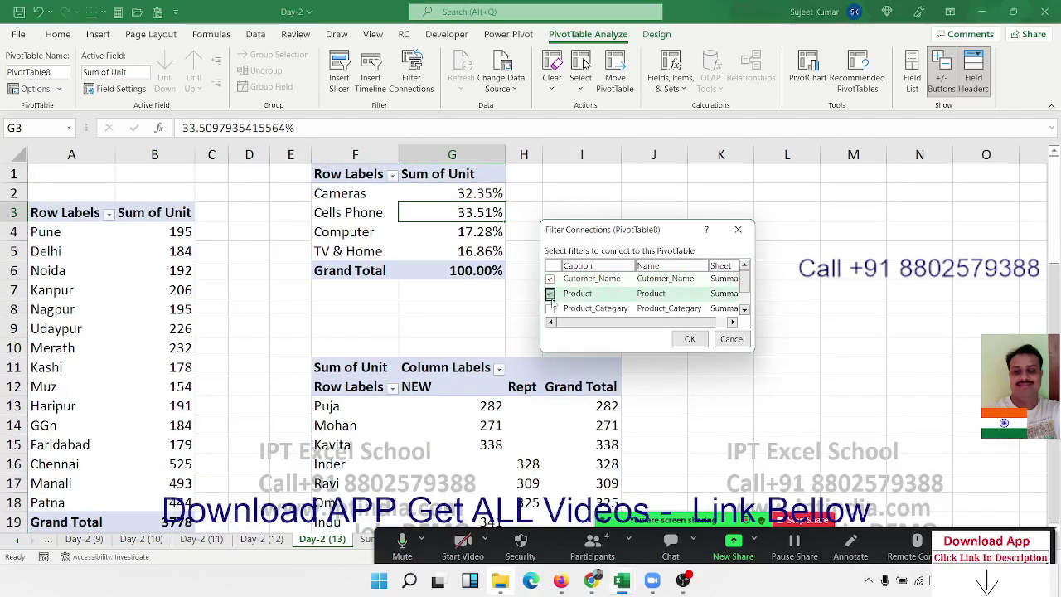
click(549, 308)
click(549, 308)
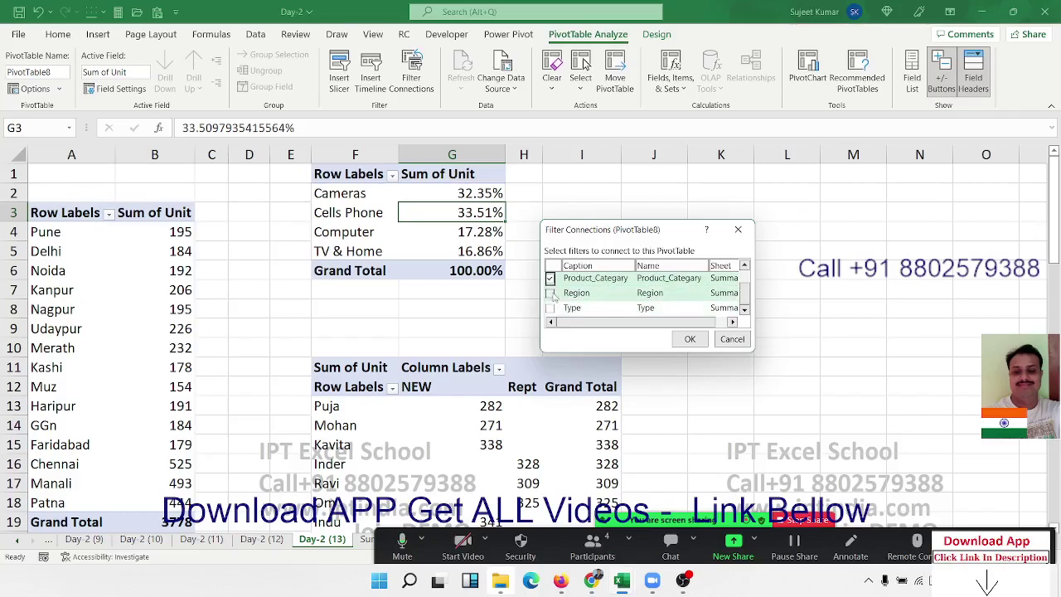
click(674, 340)
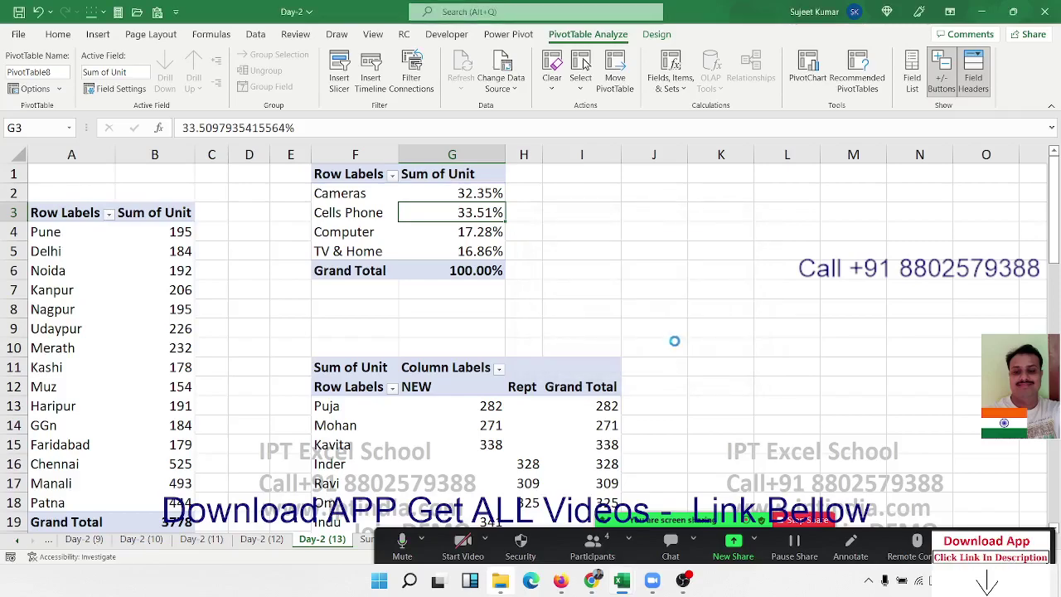
Connect the customer-by-type pivot to Cutomer_Name, Product, Product_Category, Region and Type slicers
click(486, 418)
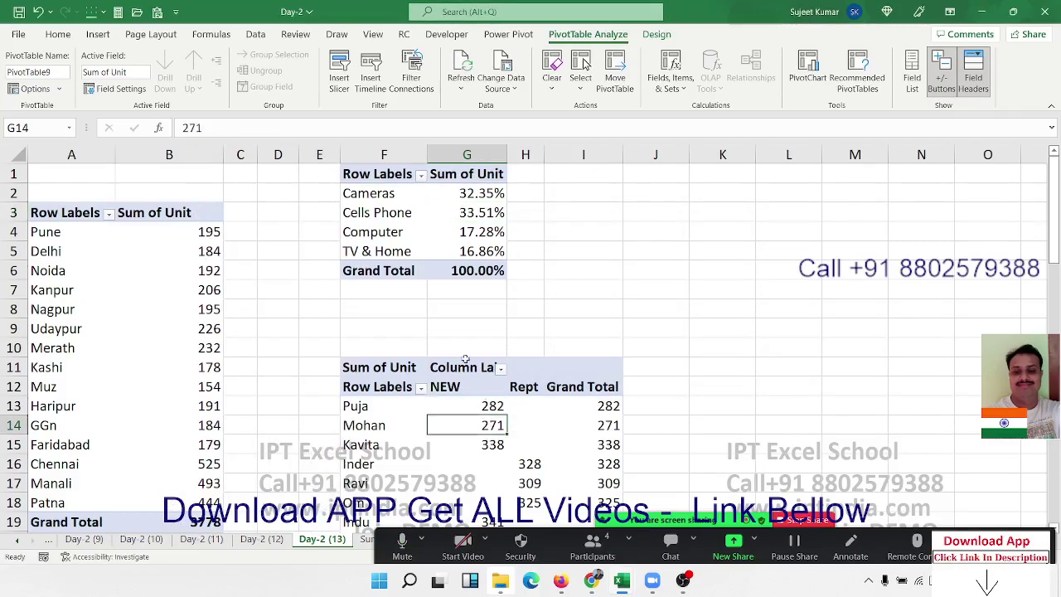
click(422, 93)
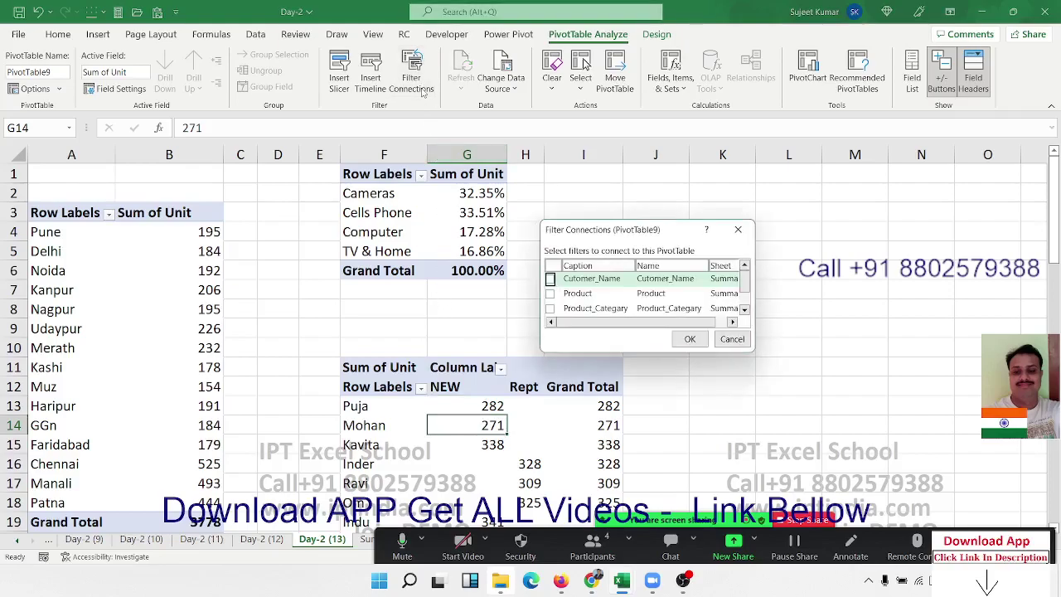
click(550, 278)
click(549, 294)
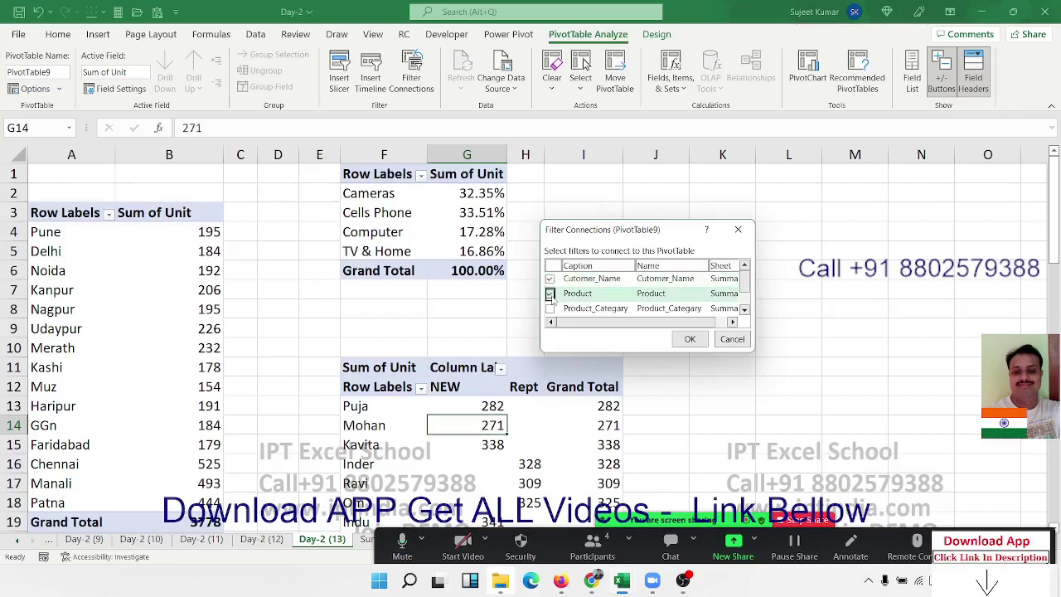
click(550, 308)
scroll(561, 305, down, 1)
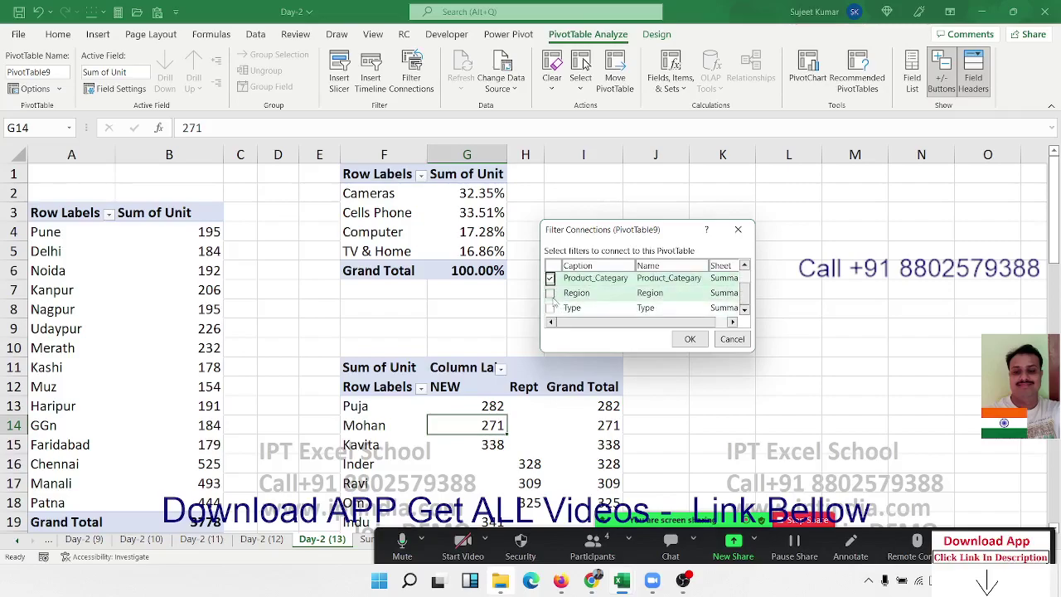
click(550, 293)
click(550, 308)
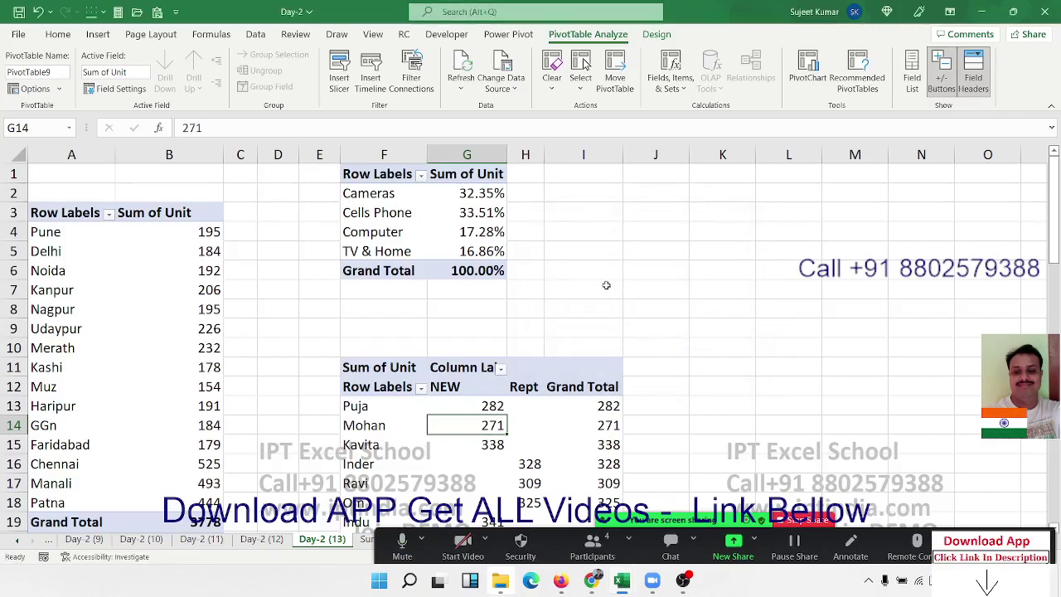
scroll(630, 331, down, 7)
scroll(584, 306, up, 3)
scroll(596, 282, up, 3)
scroll(596, 282, up, 1)
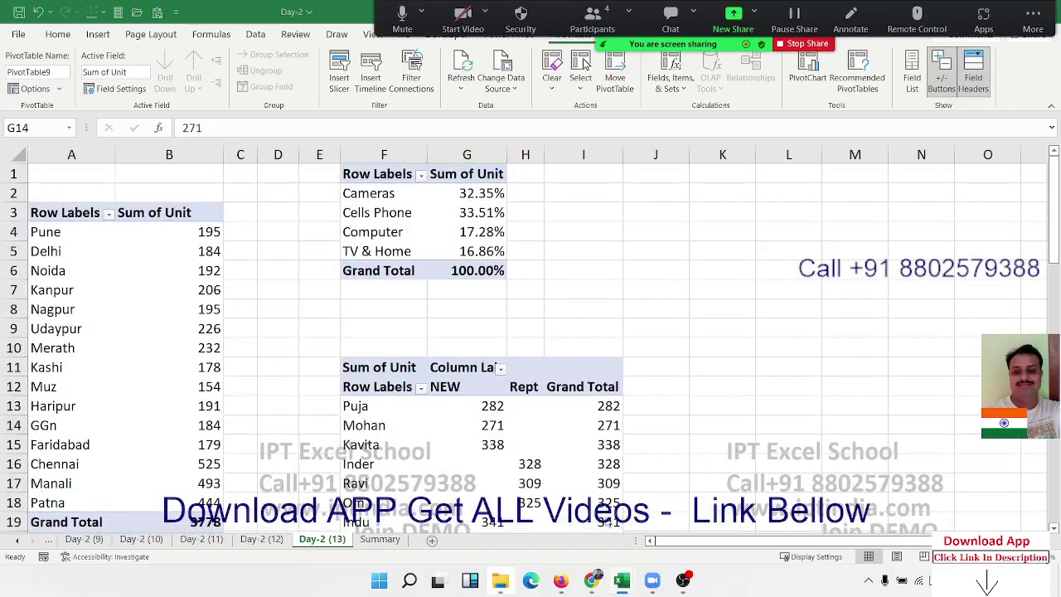
Filter the Summary dashboard to Pune and verify the Day-2 (13) pivots follow the filter
click(396, 540)
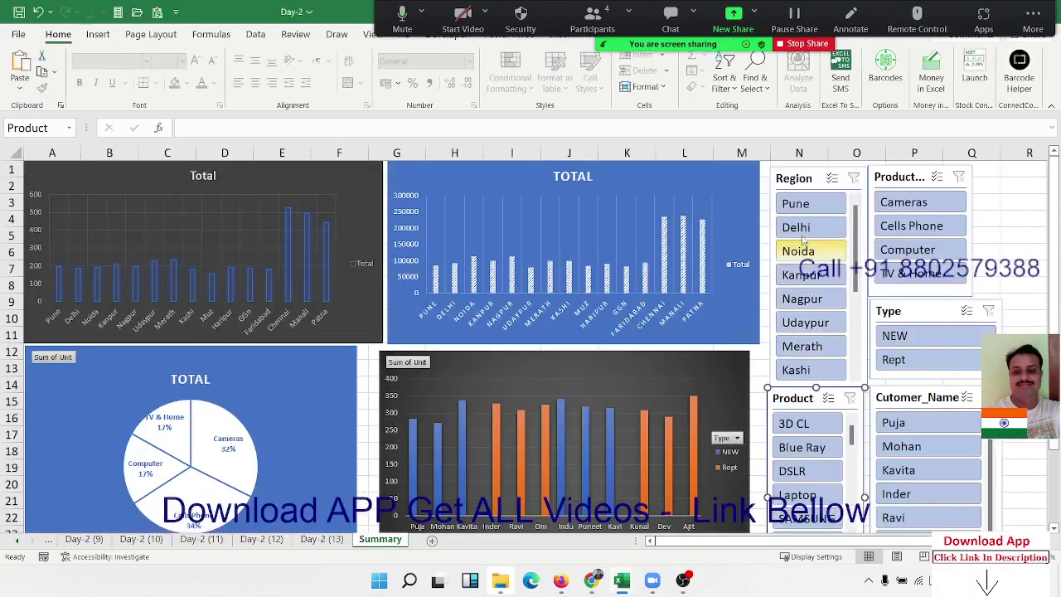
click(800, 204)
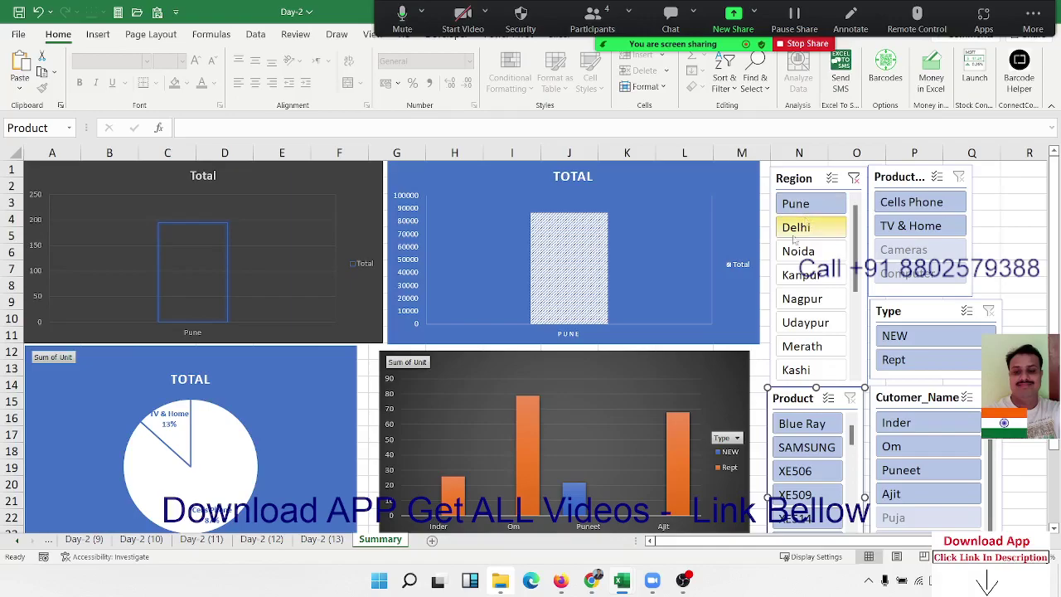
click(322, 540)
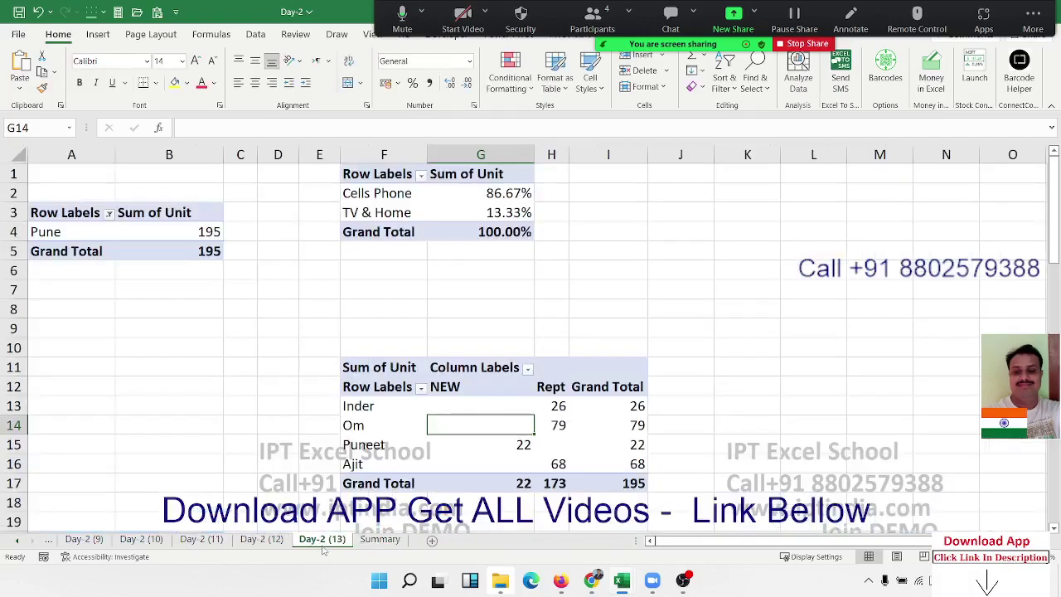
scroll(338, 333, down, 6)
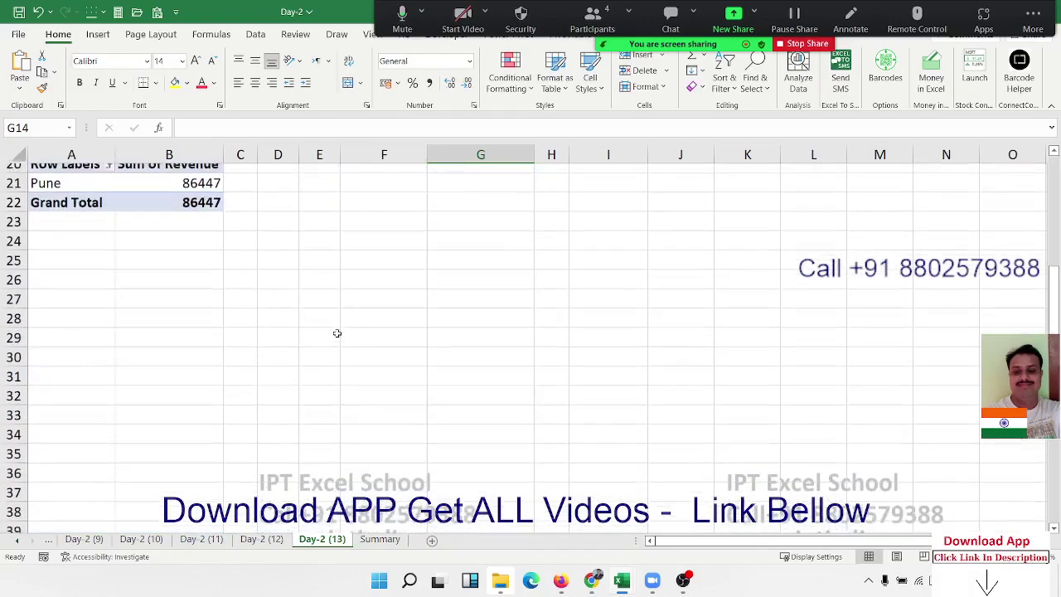
scroll(338, 333, up, 2)
scroll(337, 333, up, 4)
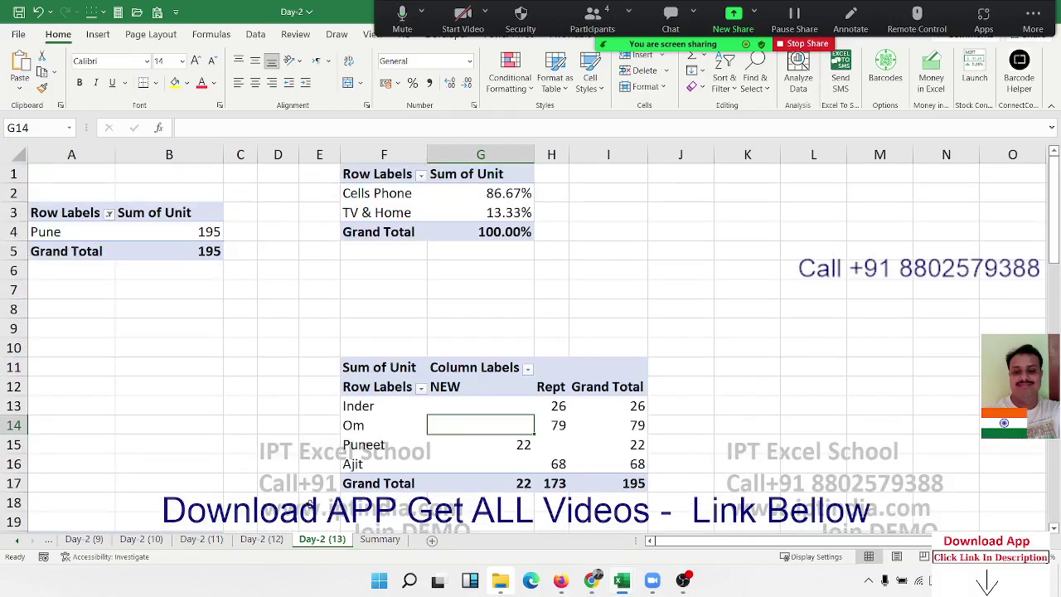
click(375, 540)
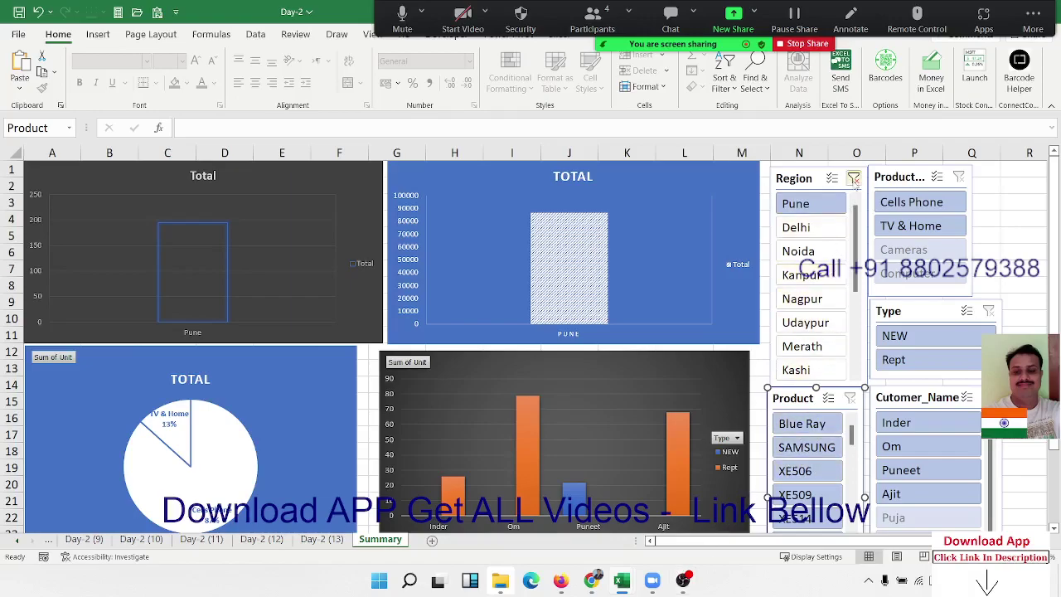
Test the NEW type and single-customer filters, then clear all slicer filters
click(853, 178)
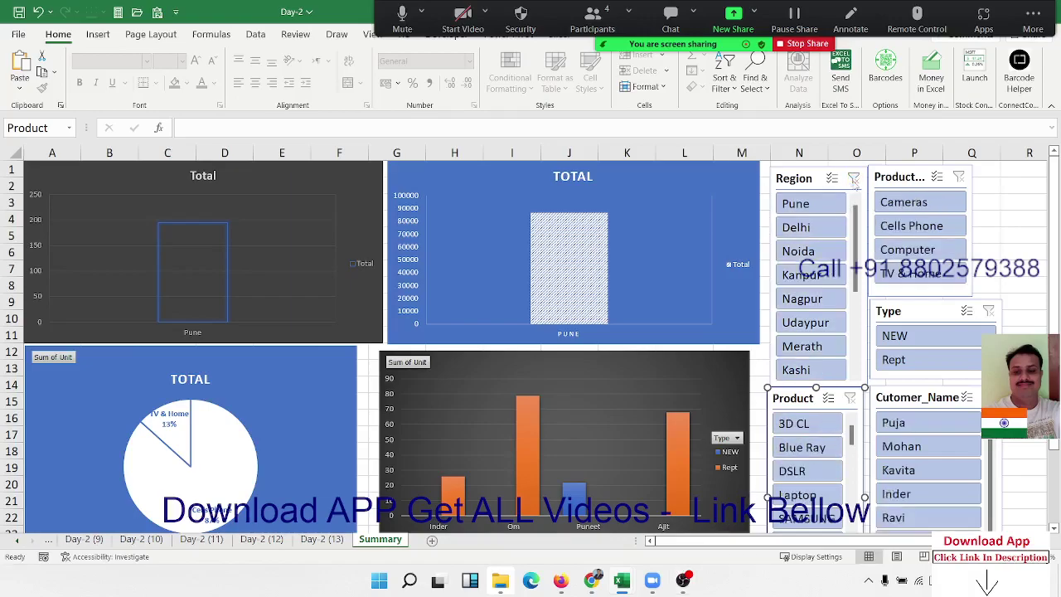
click(904, 335)
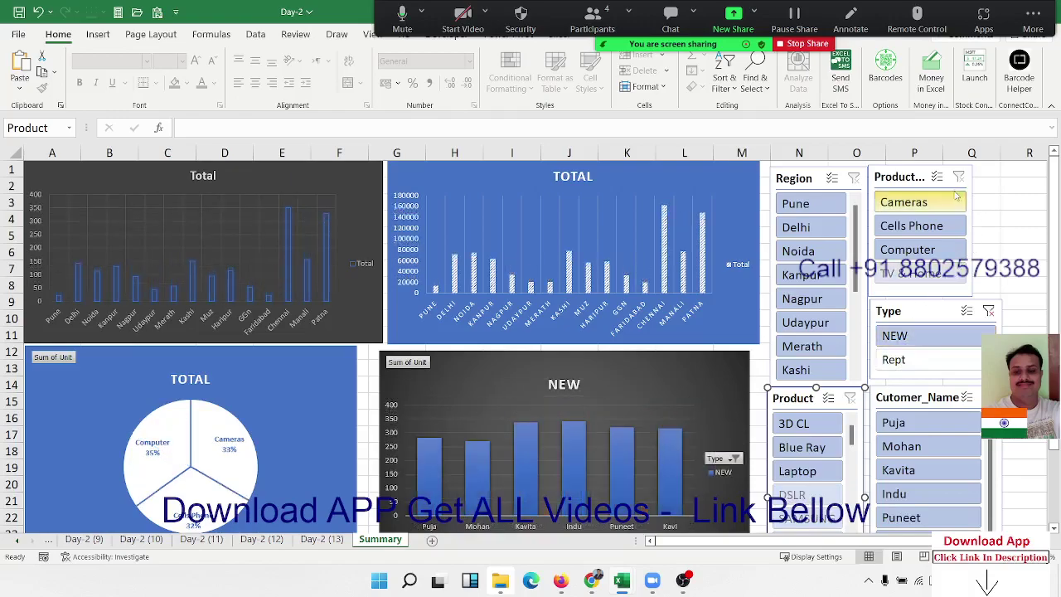
click(930, 424)
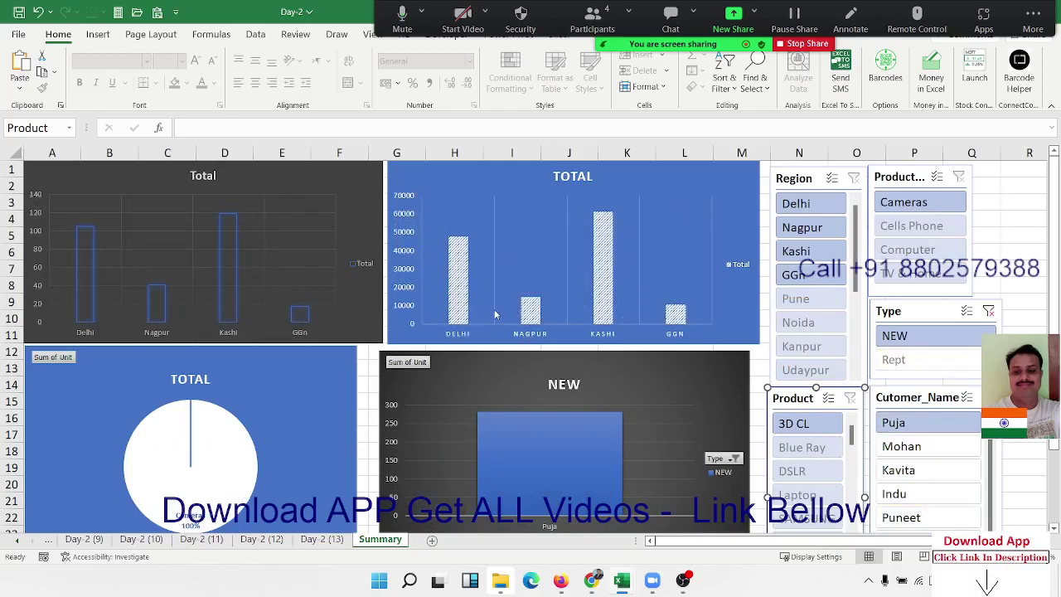
click(988, 311)
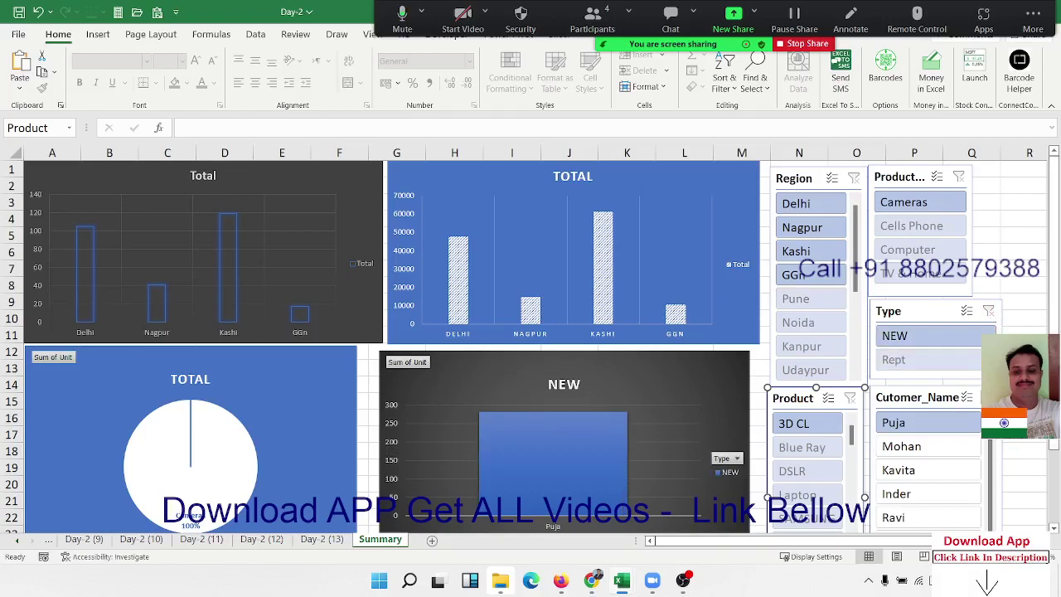
click(988, 397)
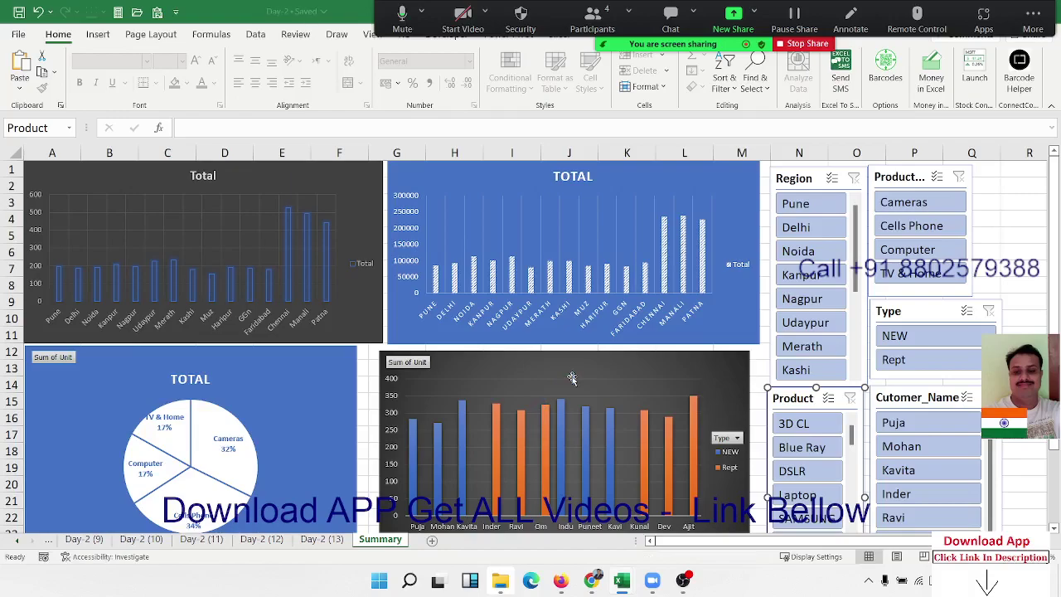
Close the Day-2 workbook from the File menu
click(592, 24)
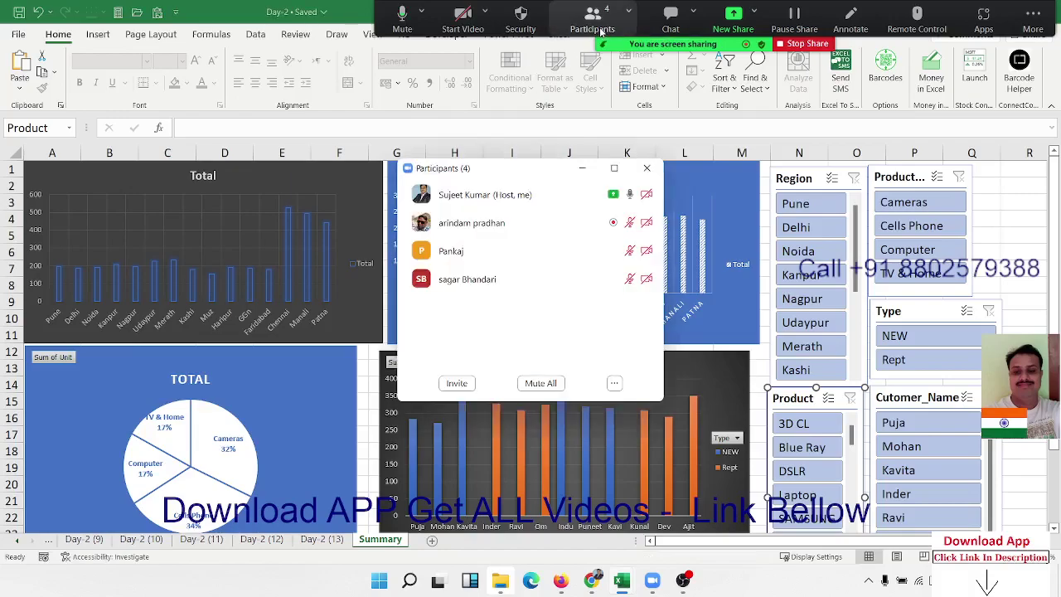
click(646, 168)
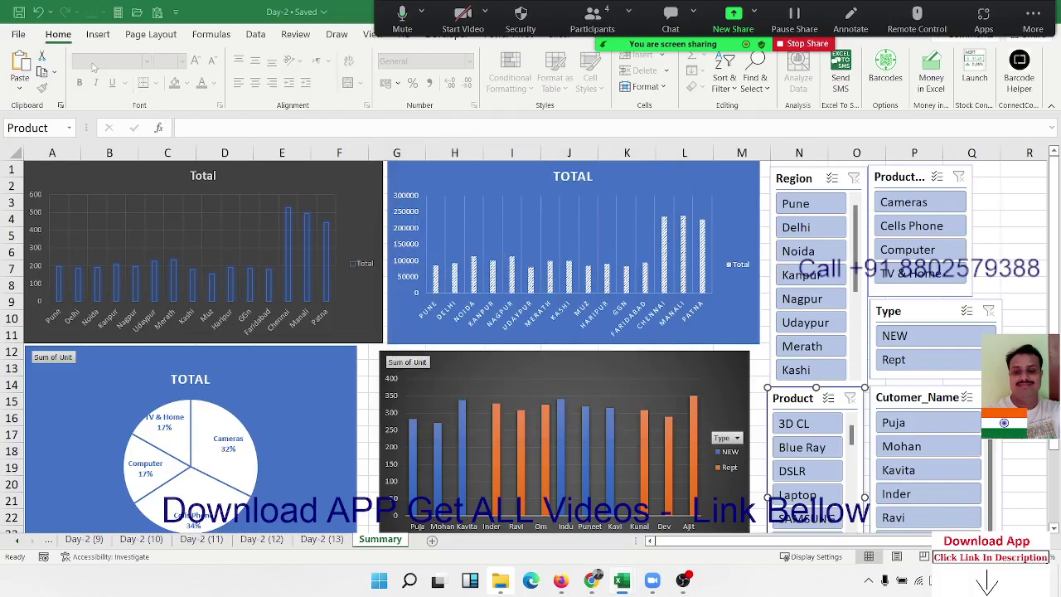
click(30, 39)
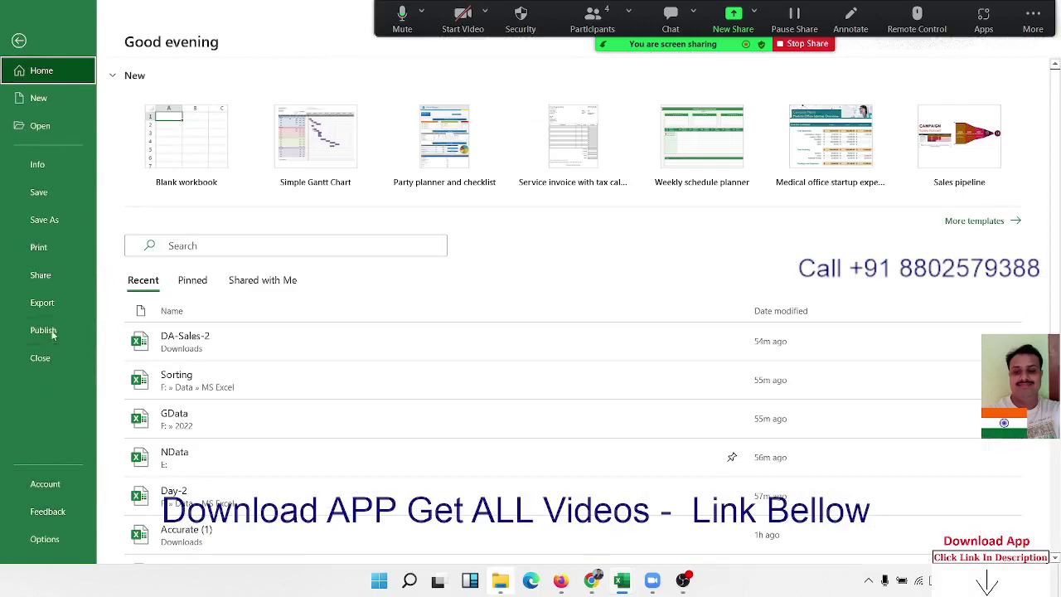
click(40, 358)
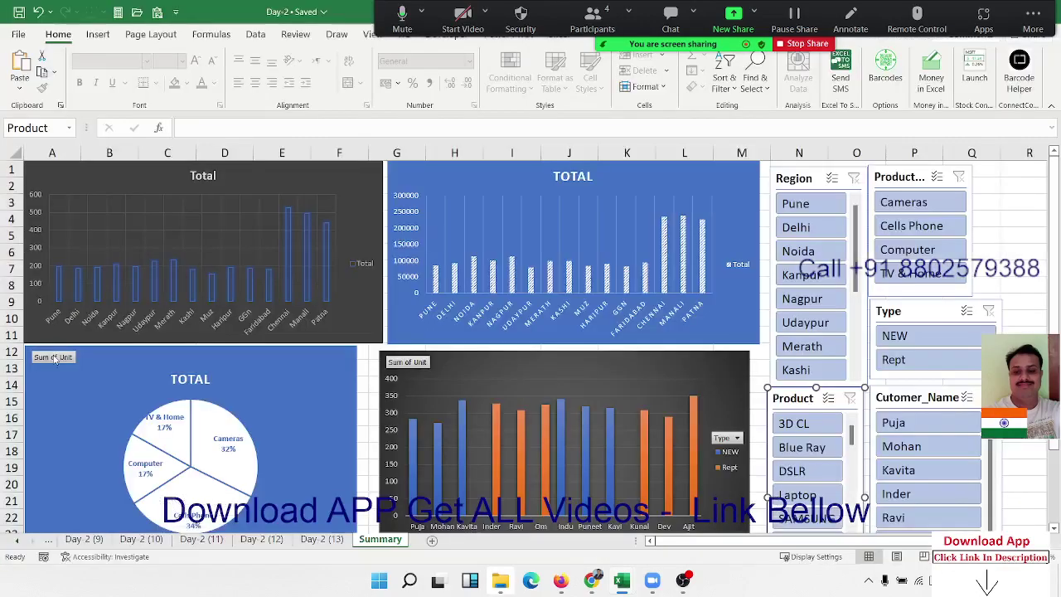